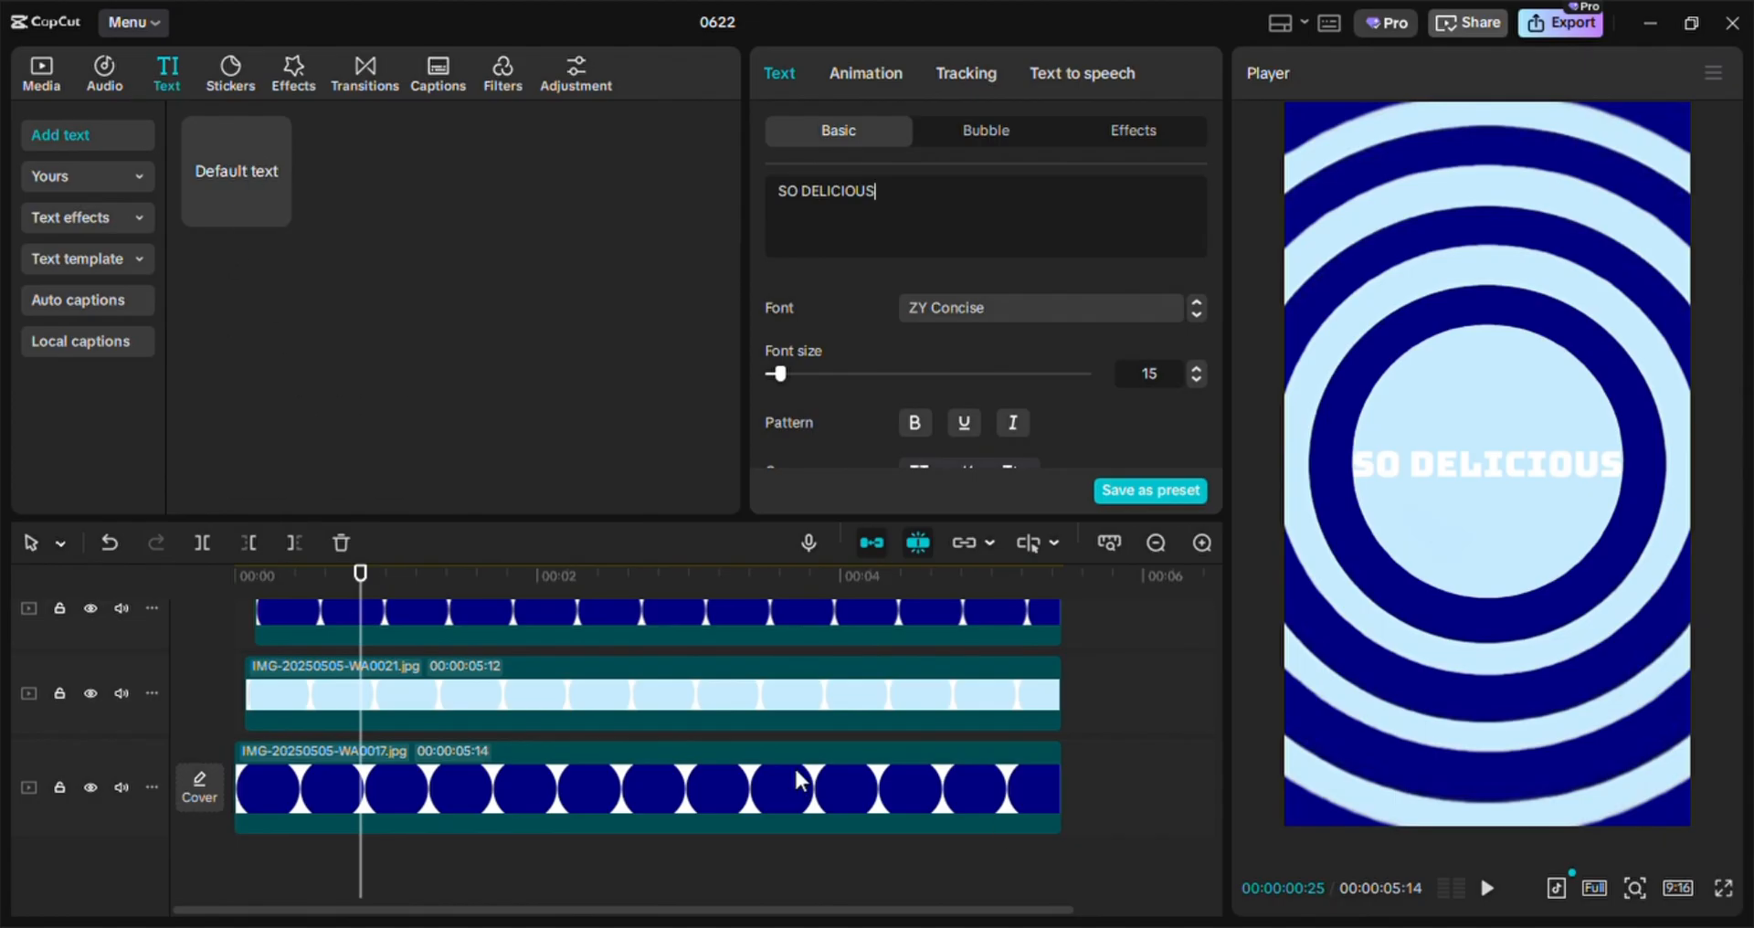
# Play the composition from the start to preview the layered blue circles and the SO DELICIOUS text
pyautogui.scroll(2, 796, 769)
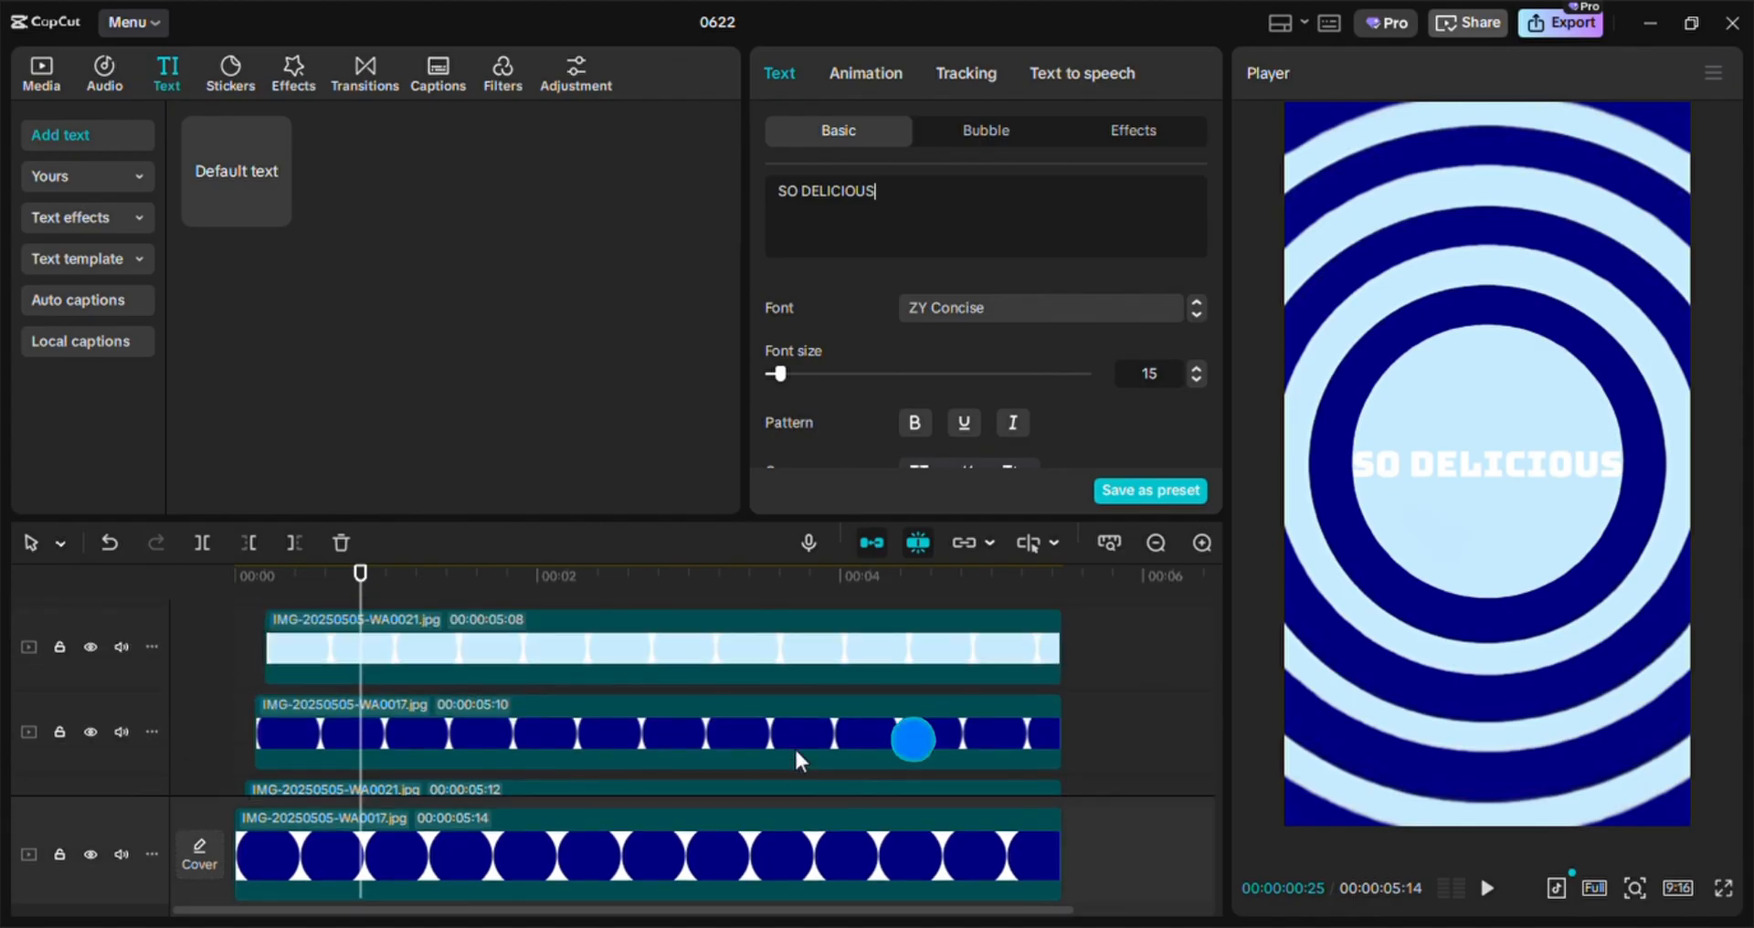
pyautogui.scroll(2, 795, 751)
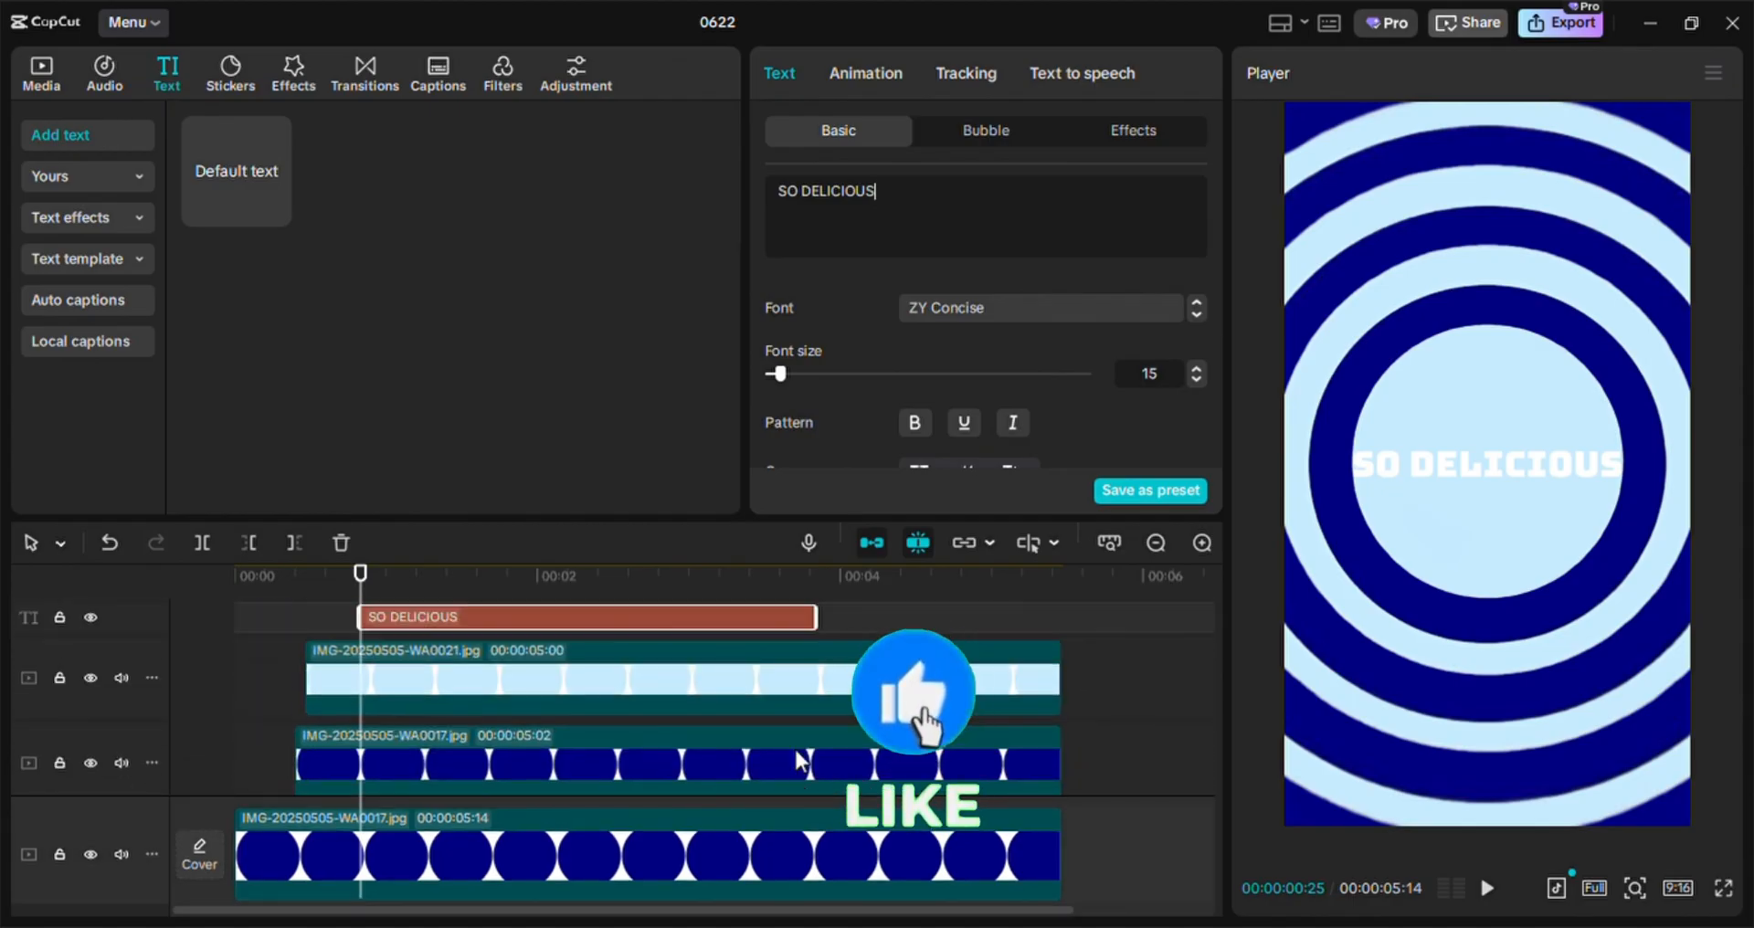
pyautogui.scroll(1, 797, 749)
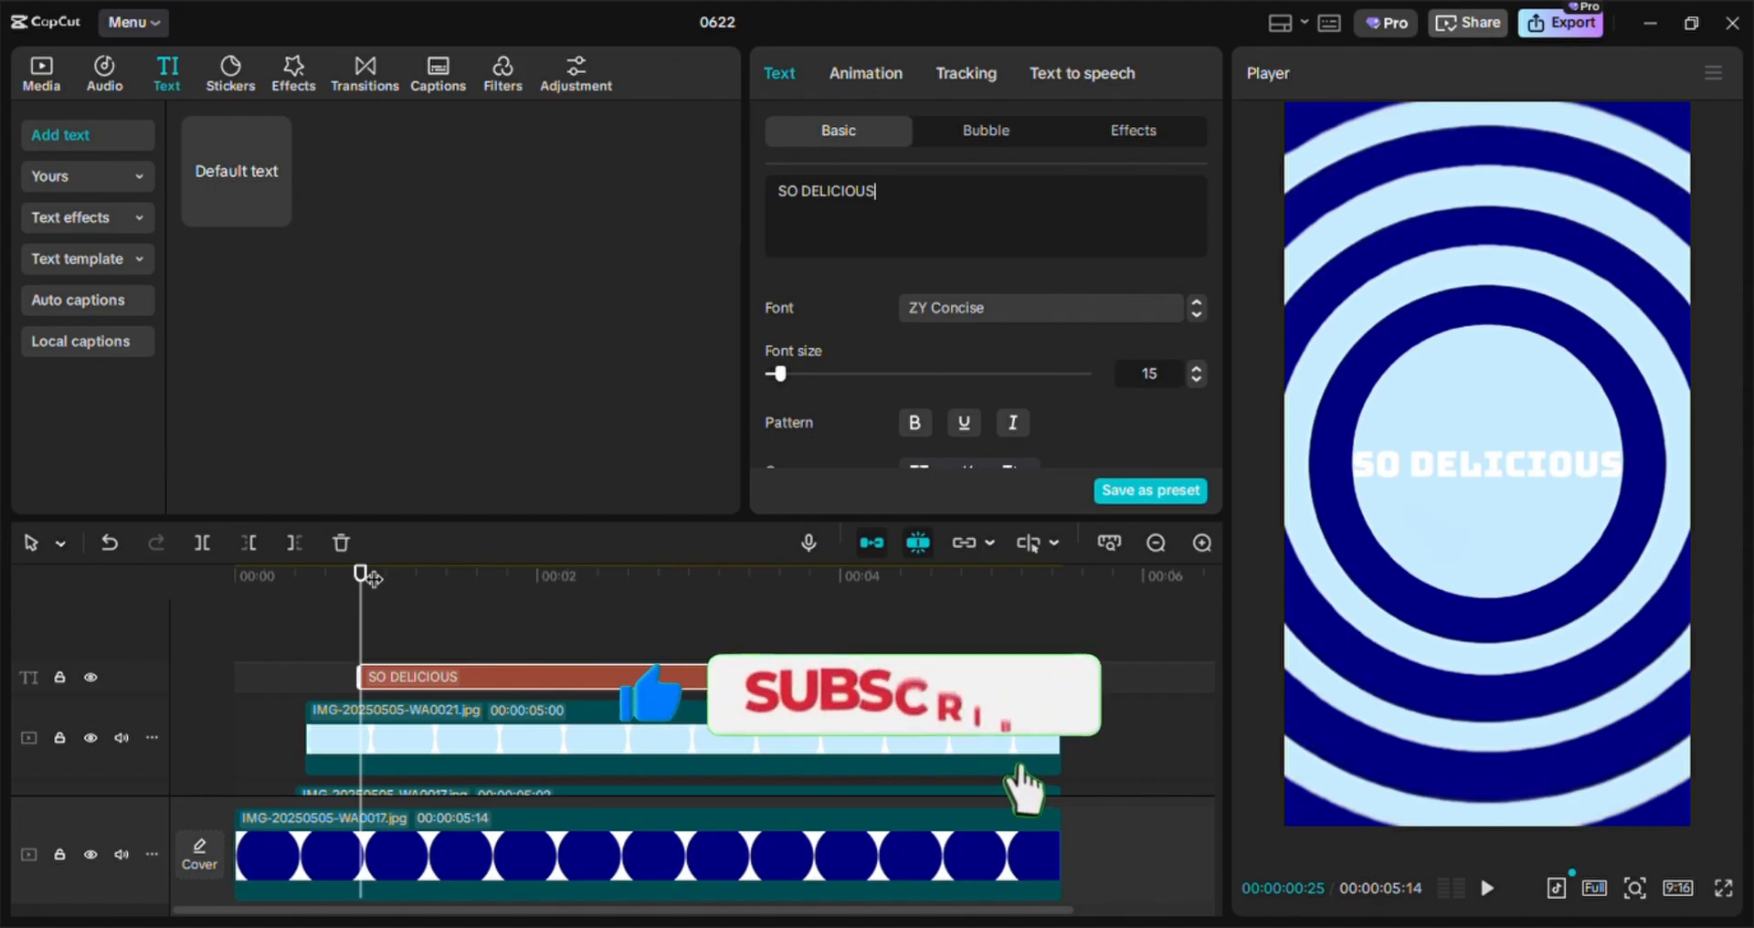
pyautogui.moveTo(362, 576); pyautogui.dragTo(235, 576)
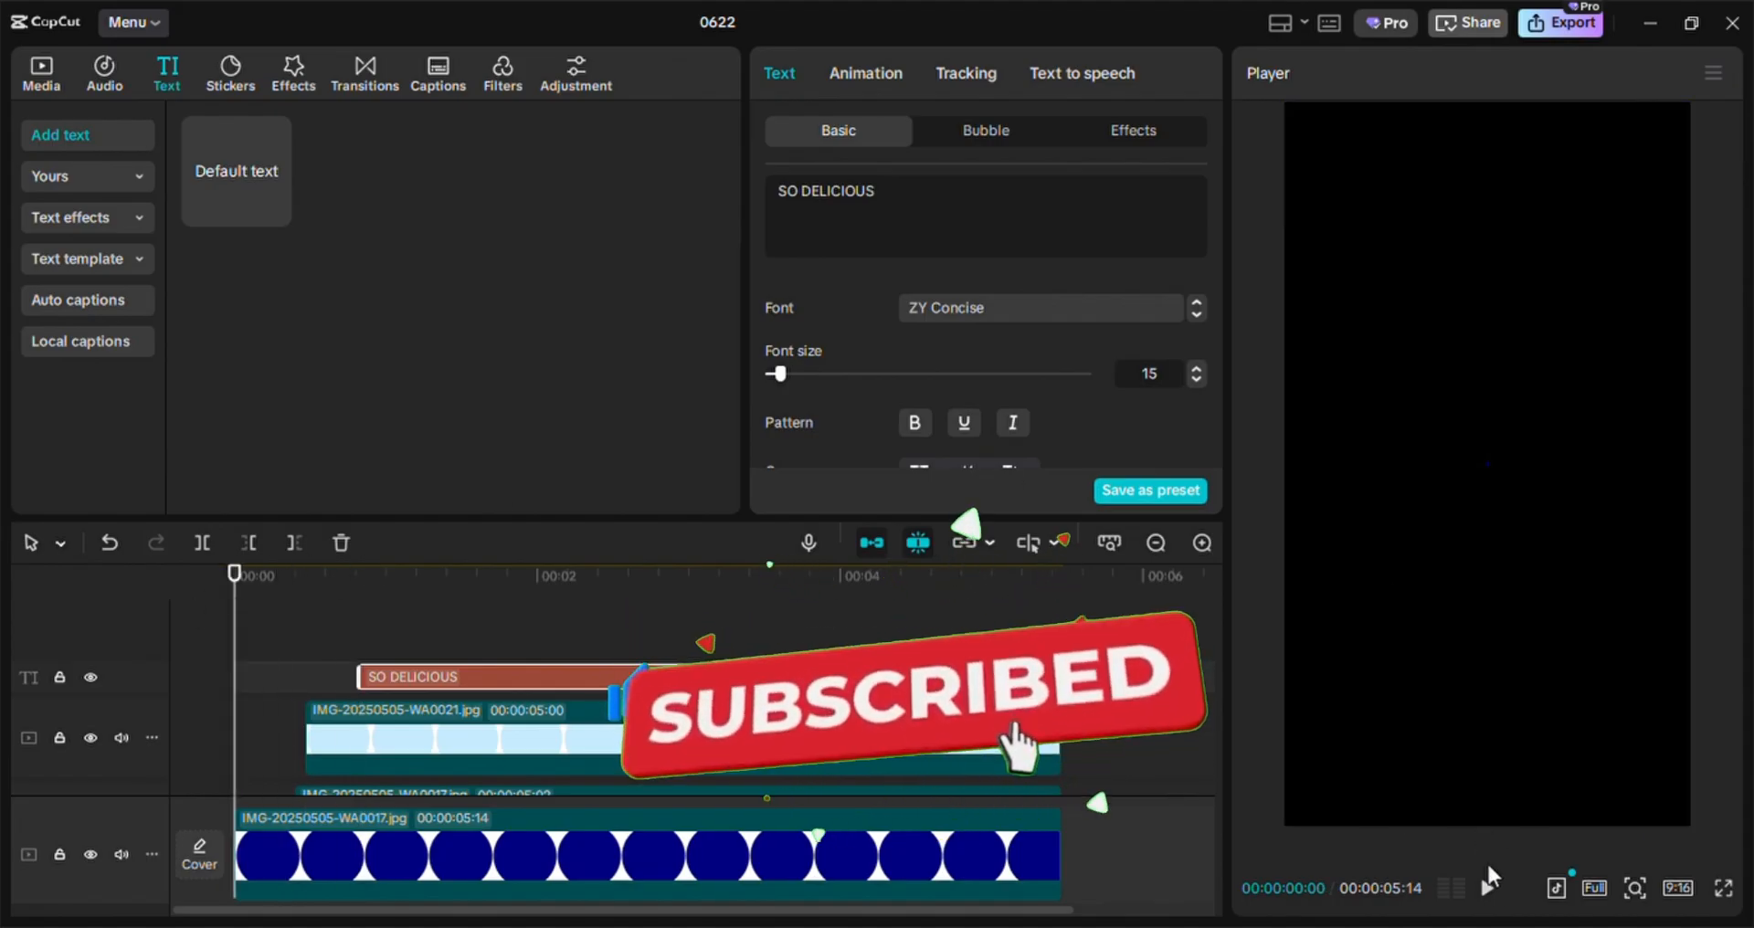
pyautogui.click(1489, 883)
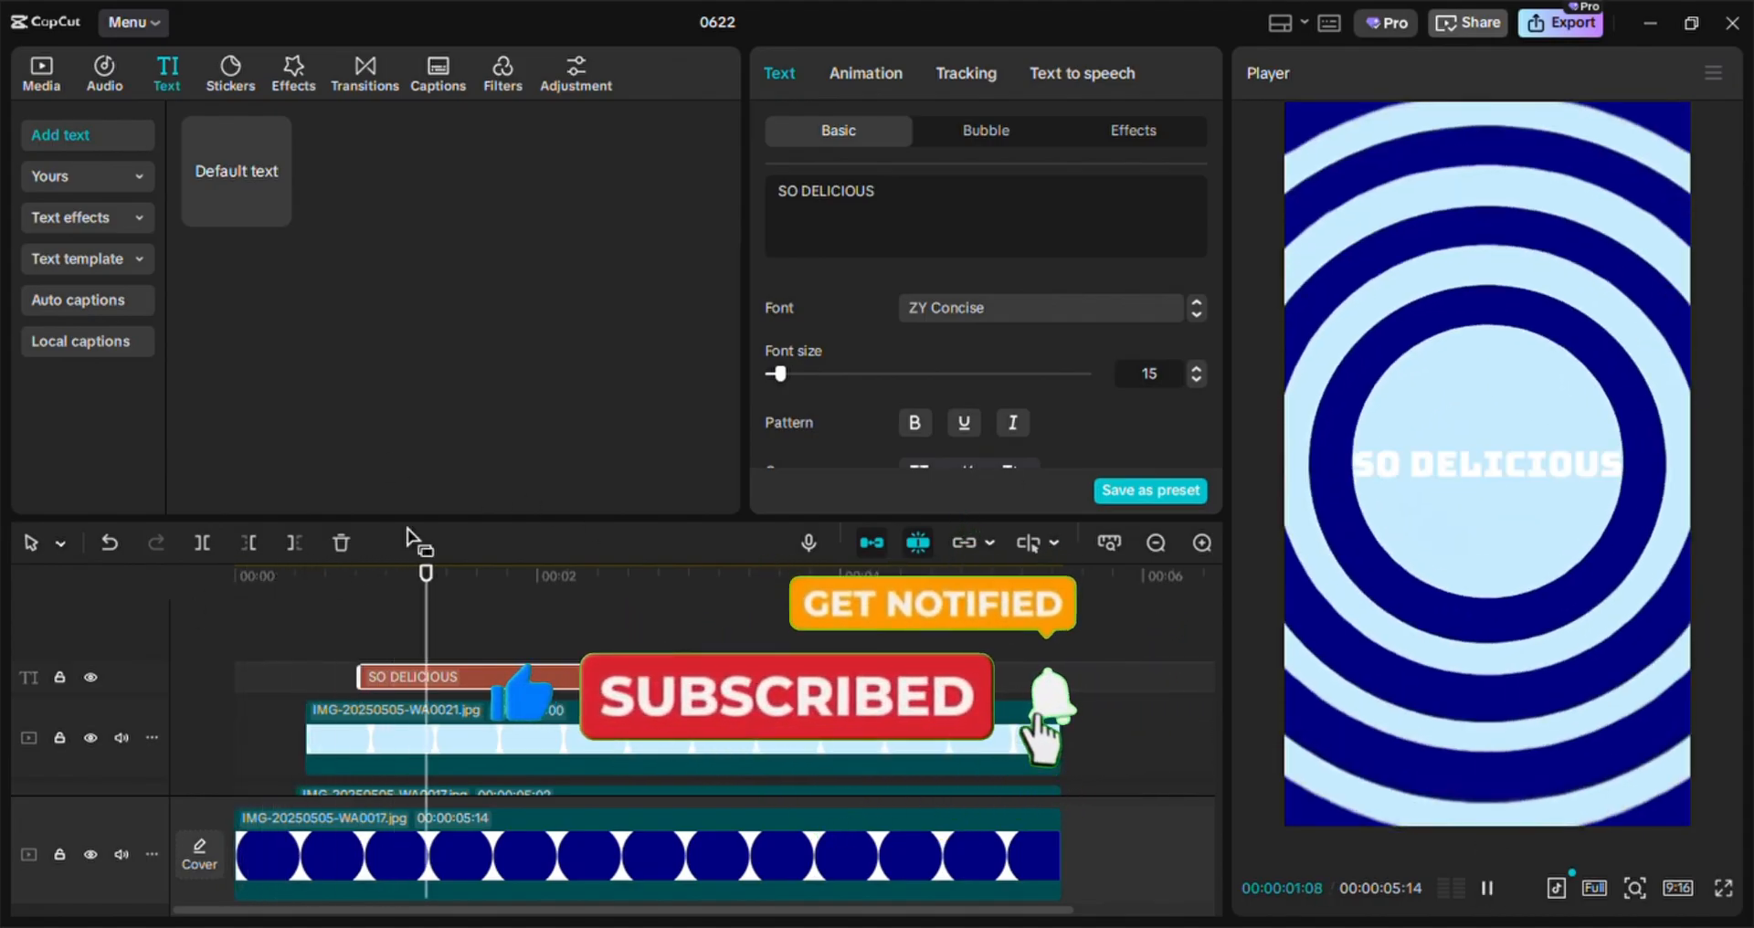
# Add the yellow circle image IMG-20250505-WA0022.jpg to the end of the main track and auto-remove its background
pyautogui.click(41, 73)
pyautogui.scroll(-3, 435, 384)
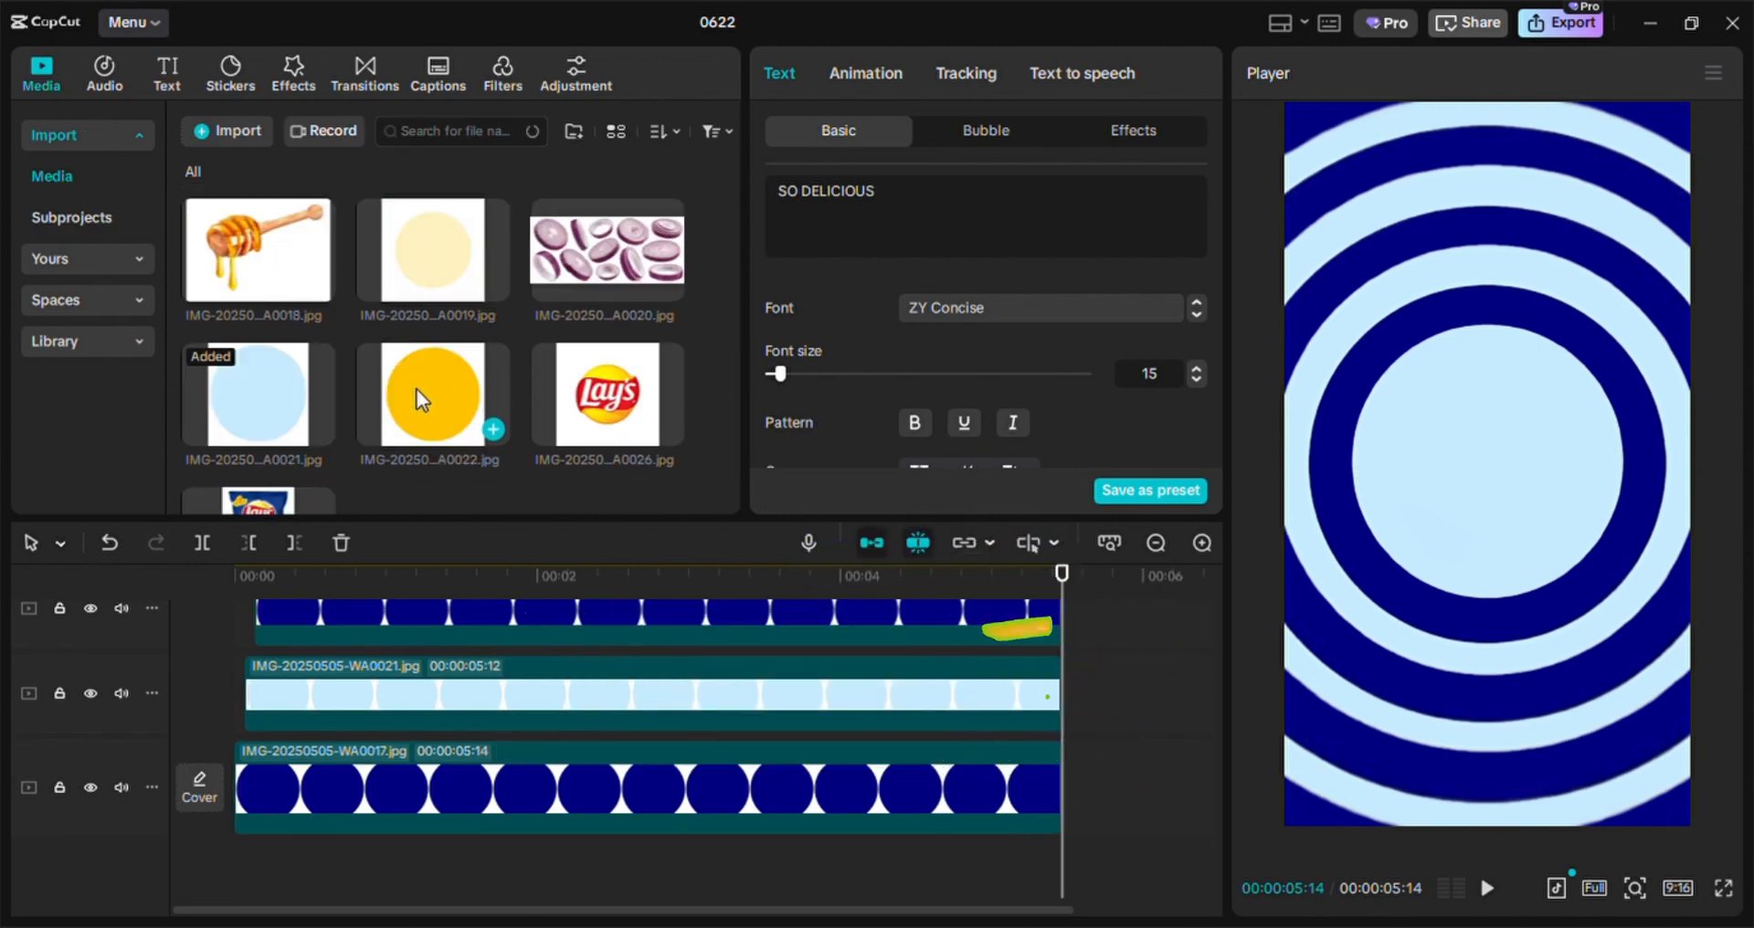
pyautogui.moveTo(417, 390); pyautogui.dragTo(1042, 787)
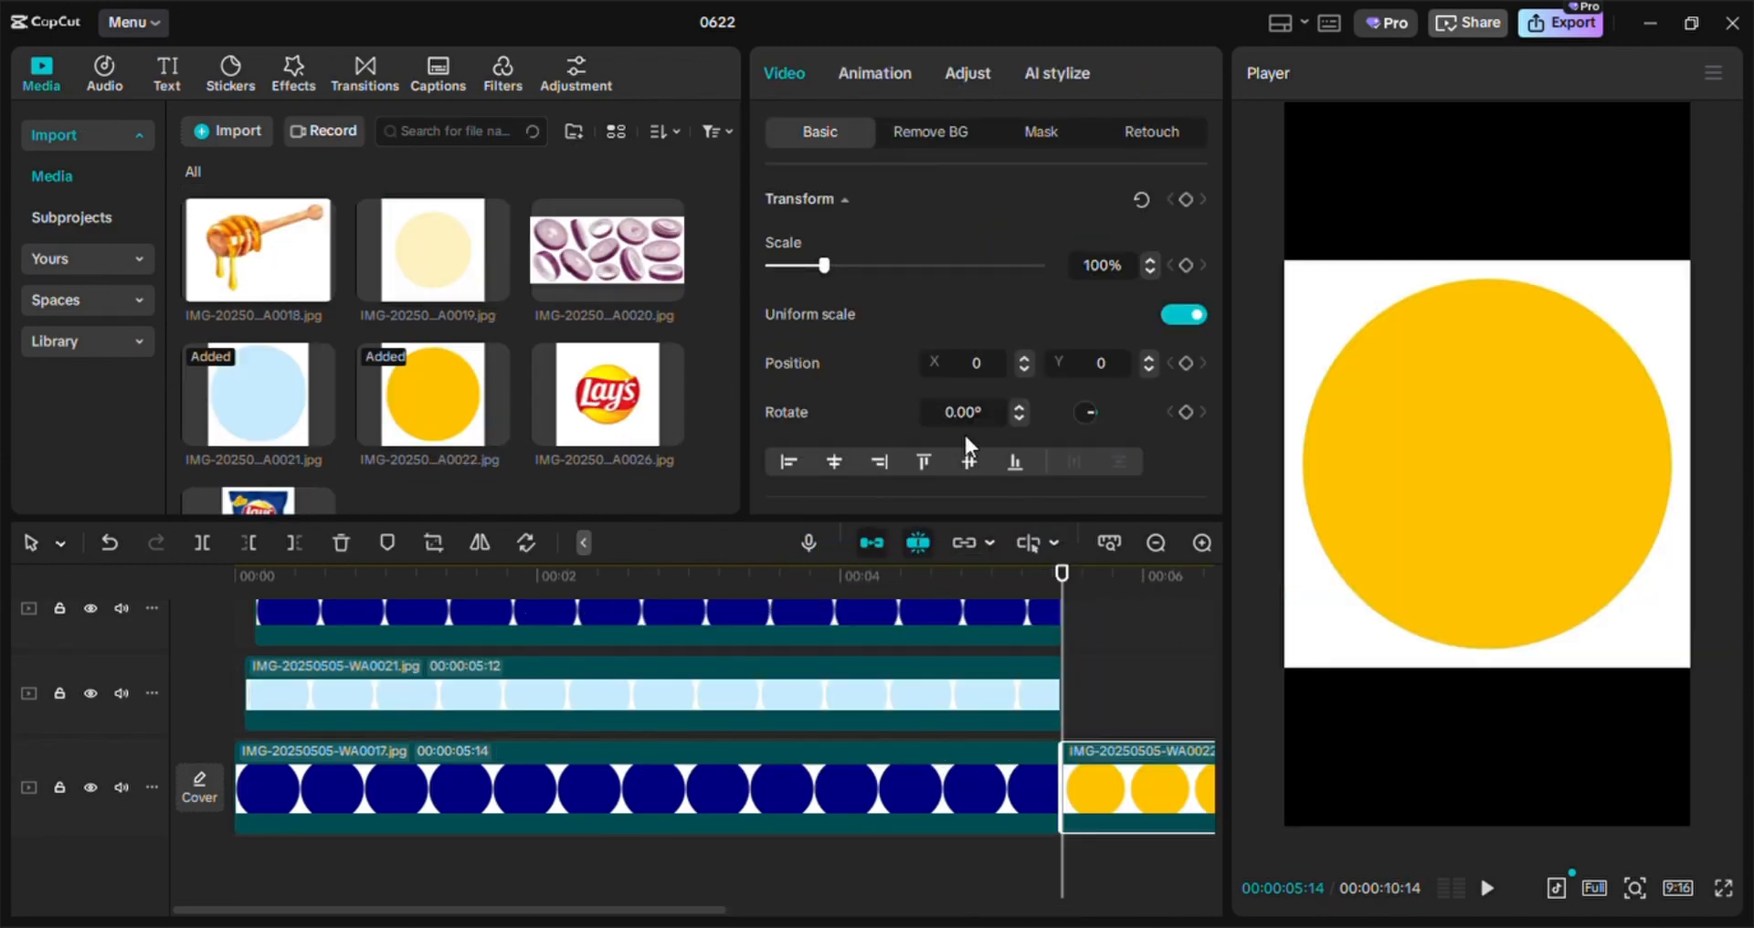
pyautogui.click(930, 136)
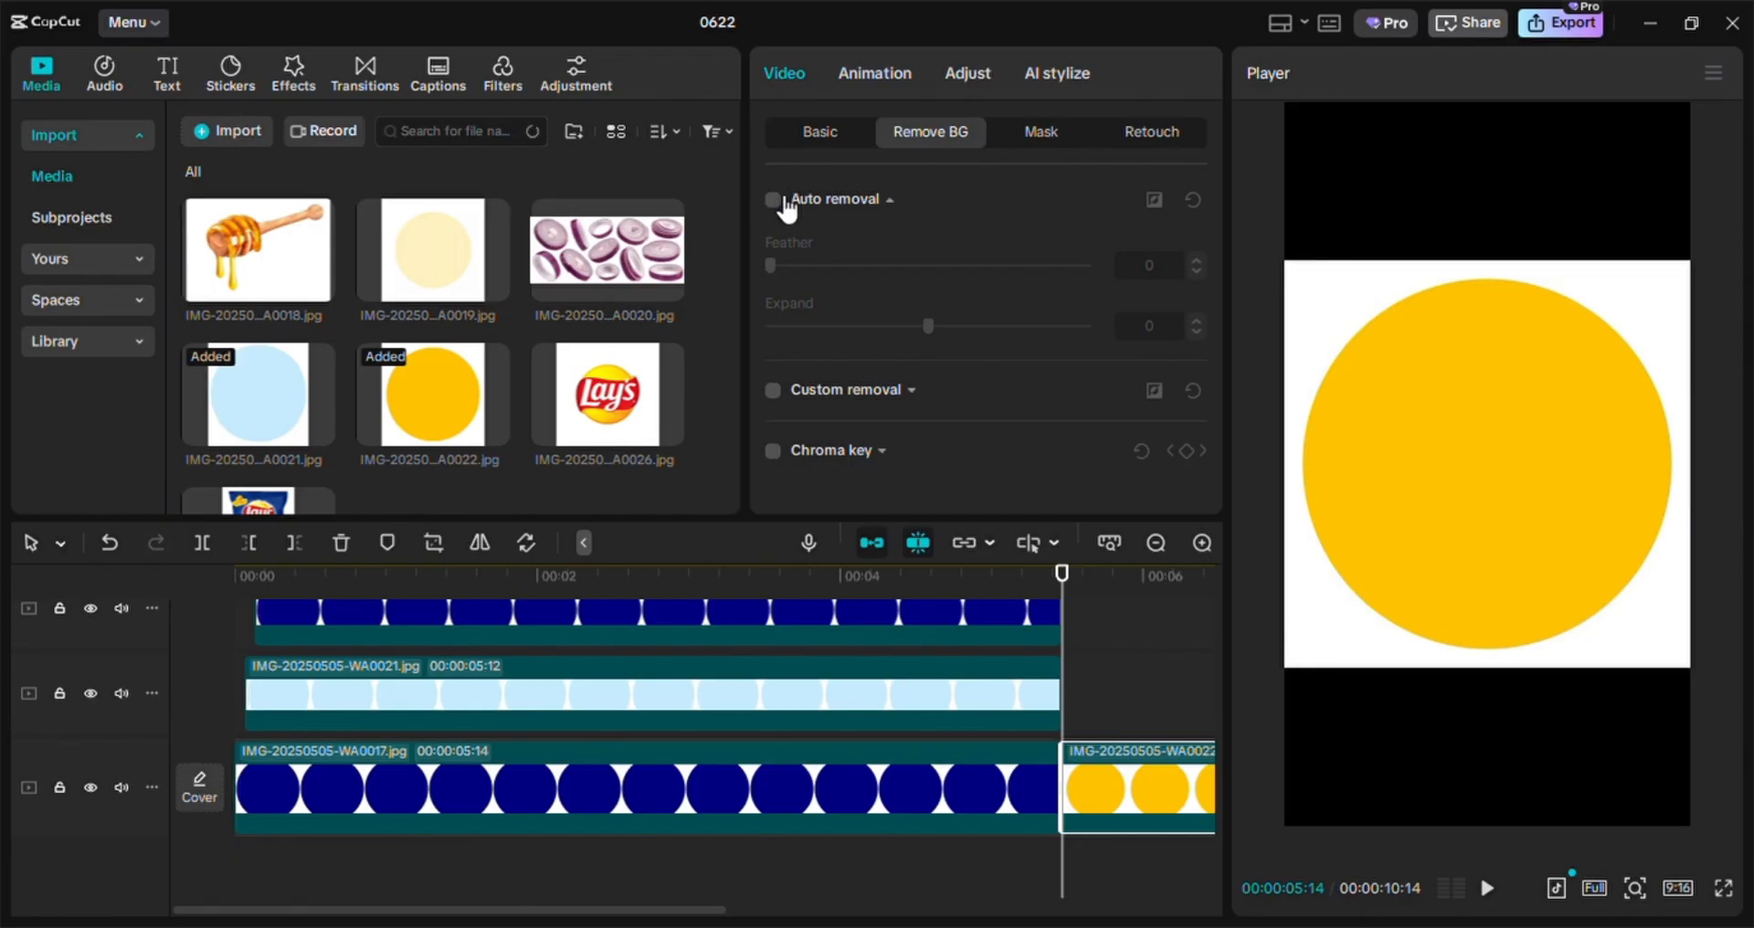
pyautogui.click(785, 201)
# Check the first navy clip's scale for reference and set the yellow circle clip's scale to 225%
pyautogui.click(831, 777)
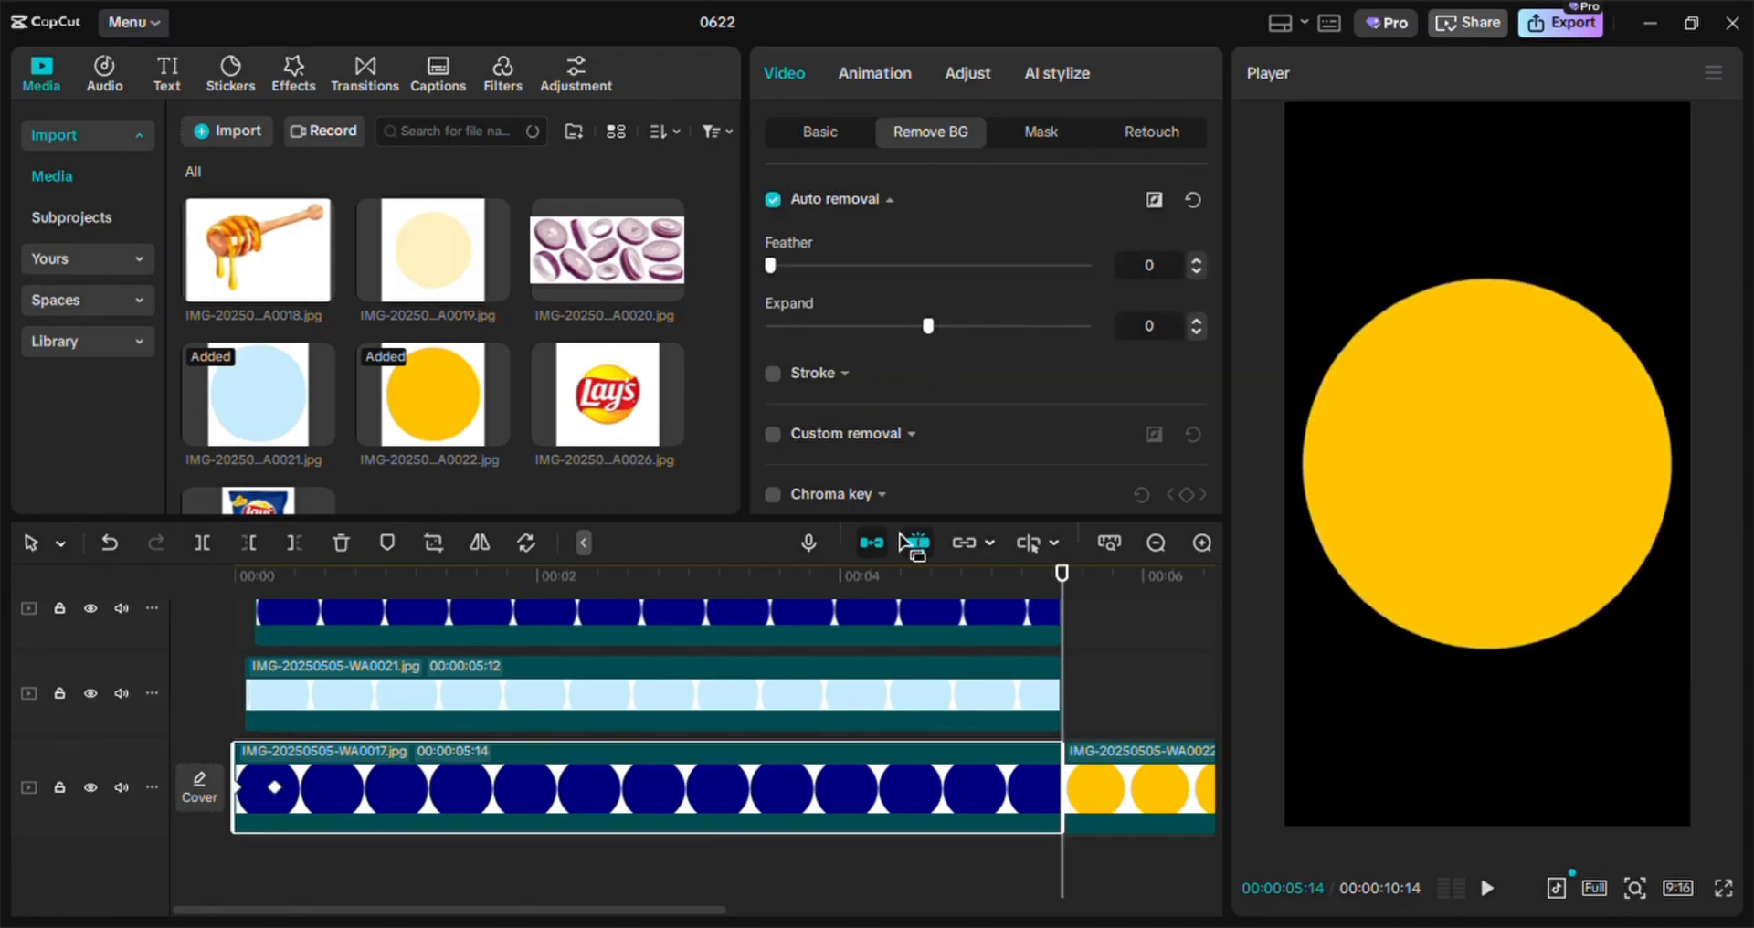
pyautogui.click(848, 139)
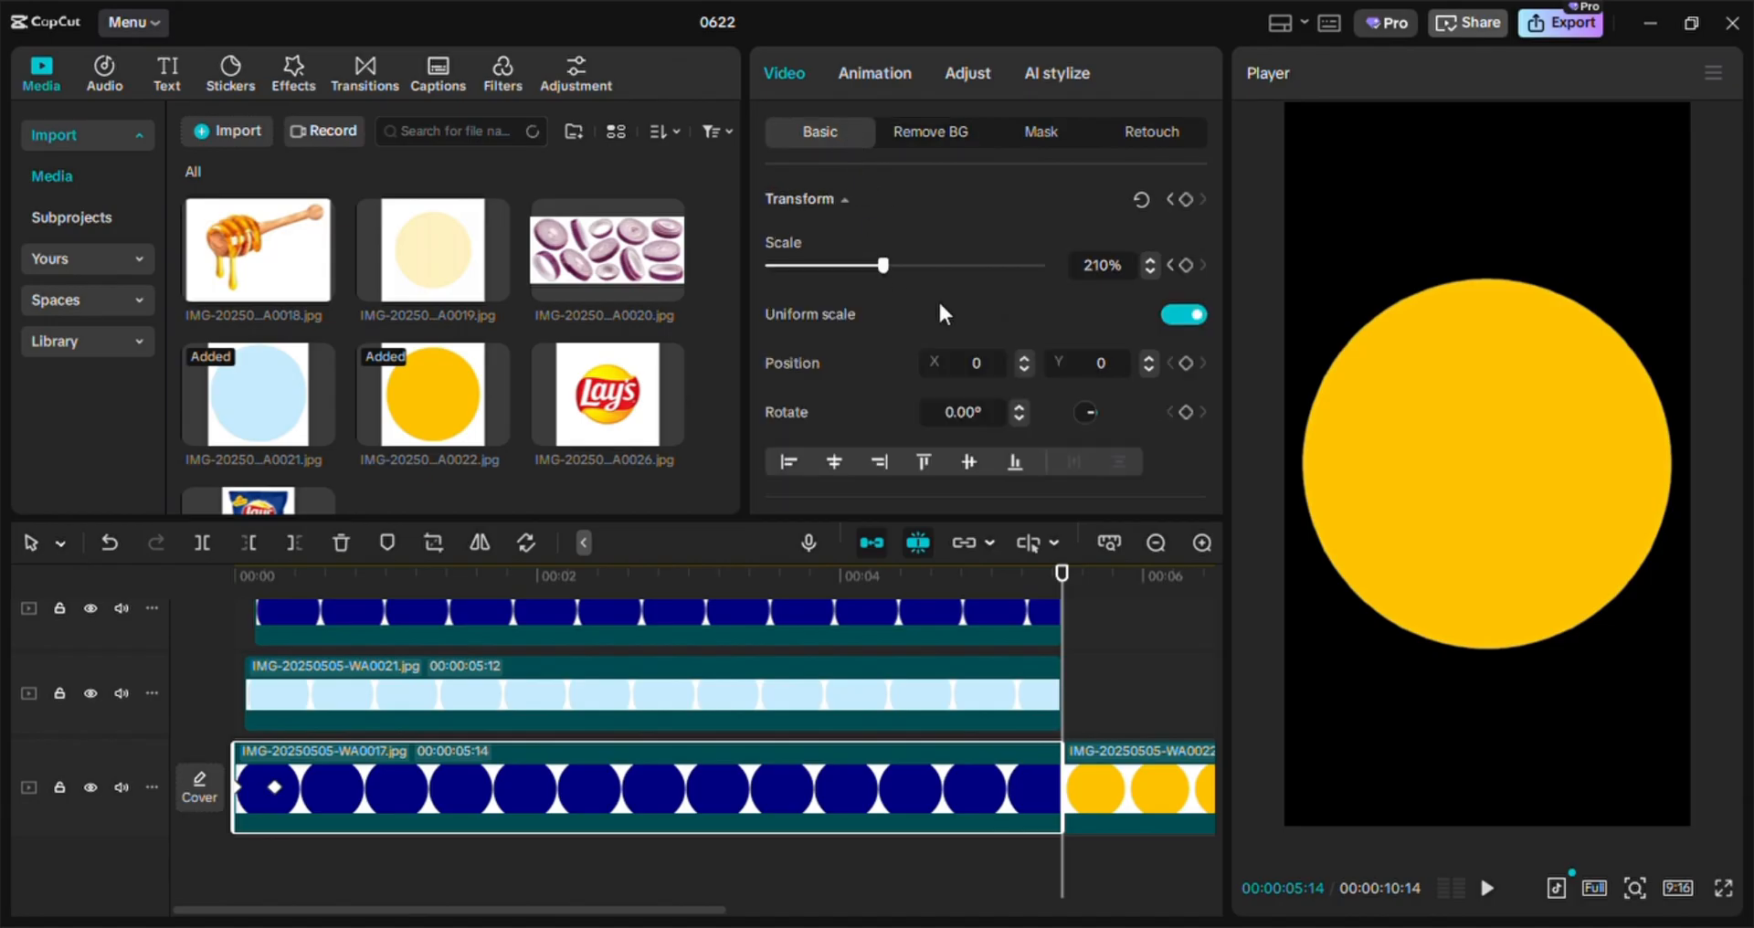
pyautogui.click(1149, 784)
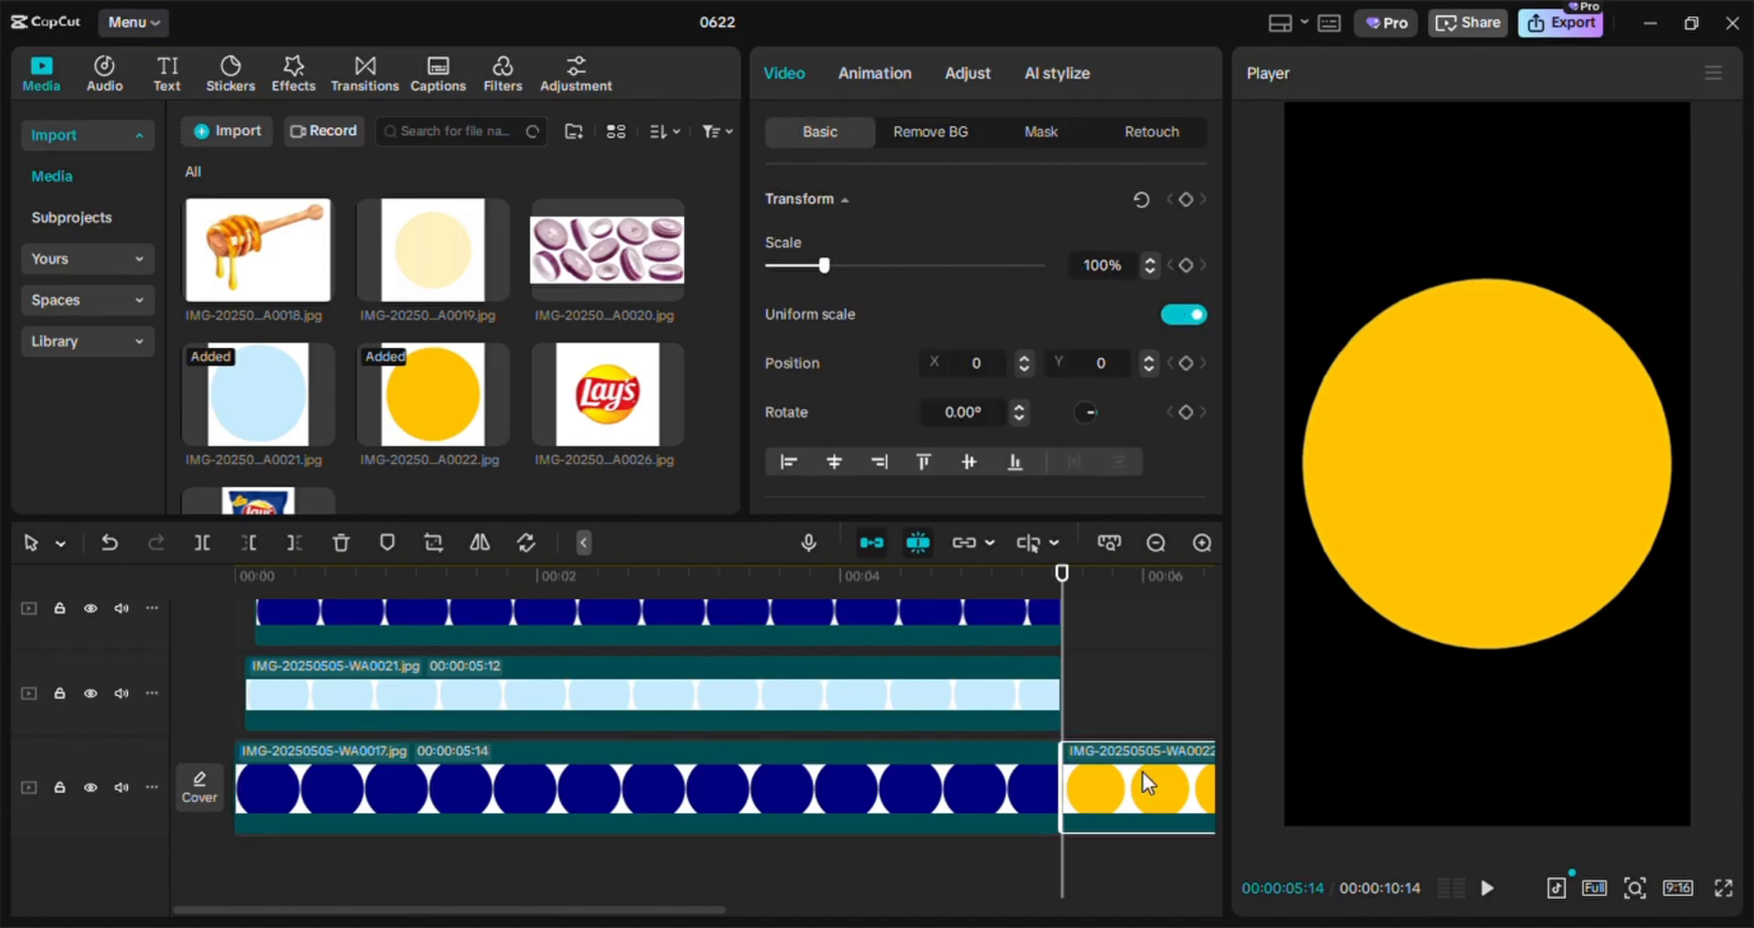
pyautogui.moveTo(829, 265); pyautogui.dragTo(896, 283)
# Place the cream circle image IMG-20250505-WA0019.jpg on the track above the yellow clip and auto-remove its background
pyautogui.moveTo(430, 255); pyautogui.dragTo(1062, 681)
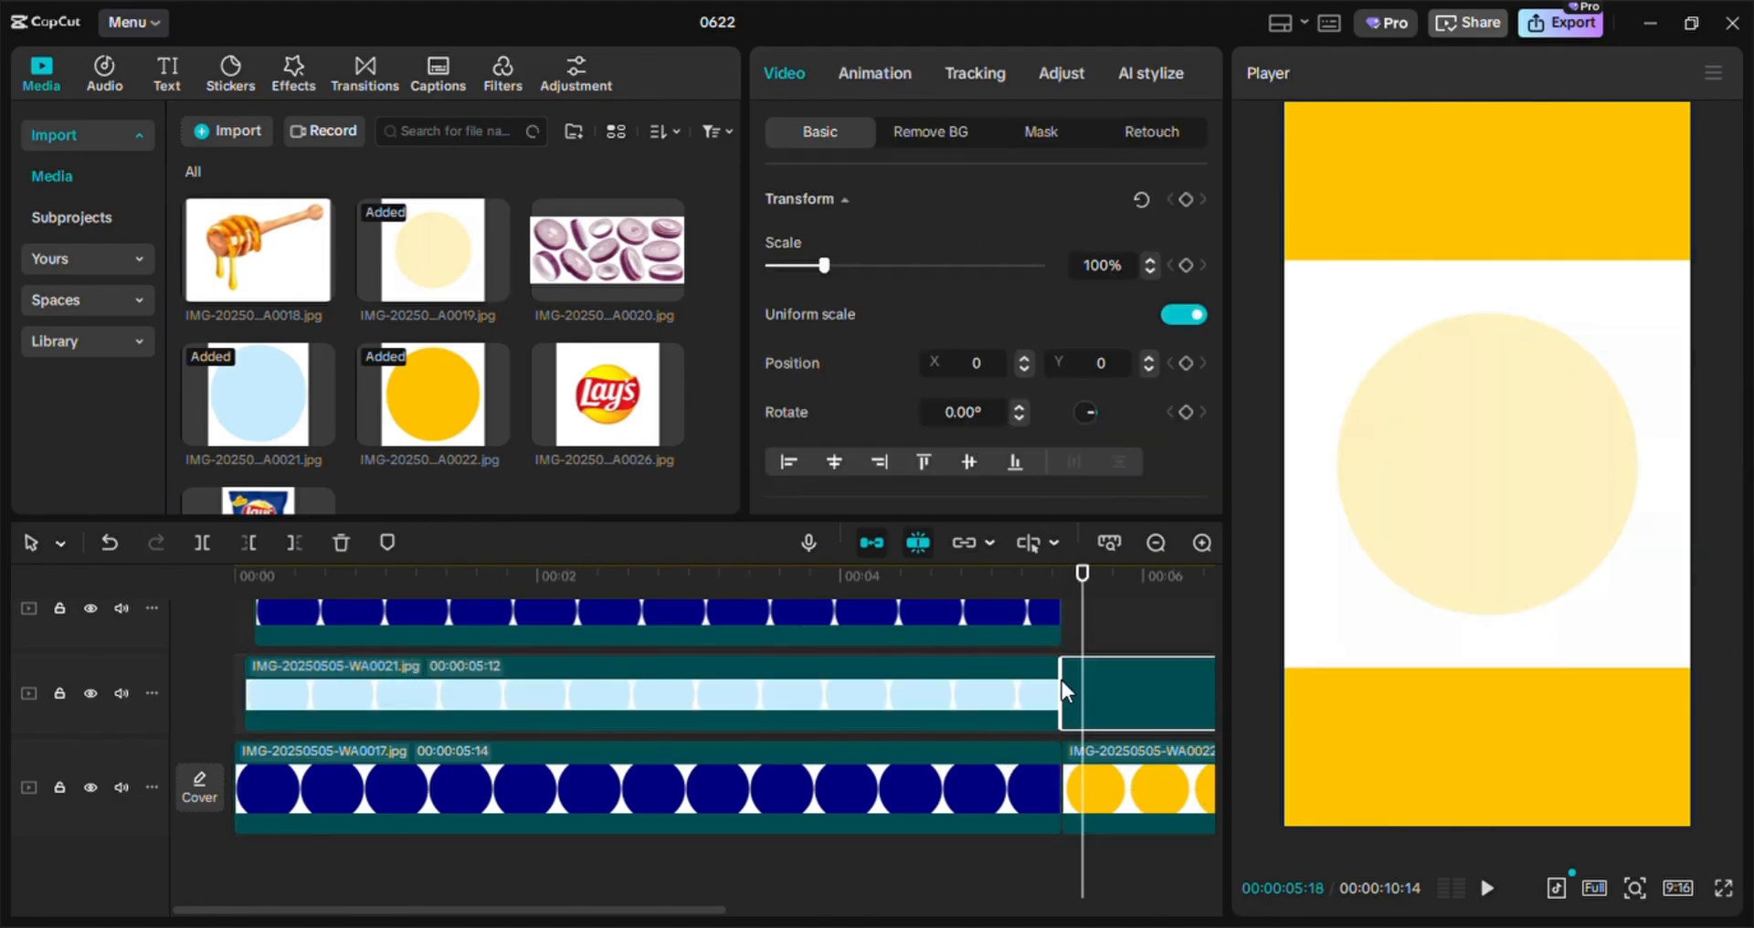
pyautogui.click(914, 136)
pyautogui.click(773, 199)
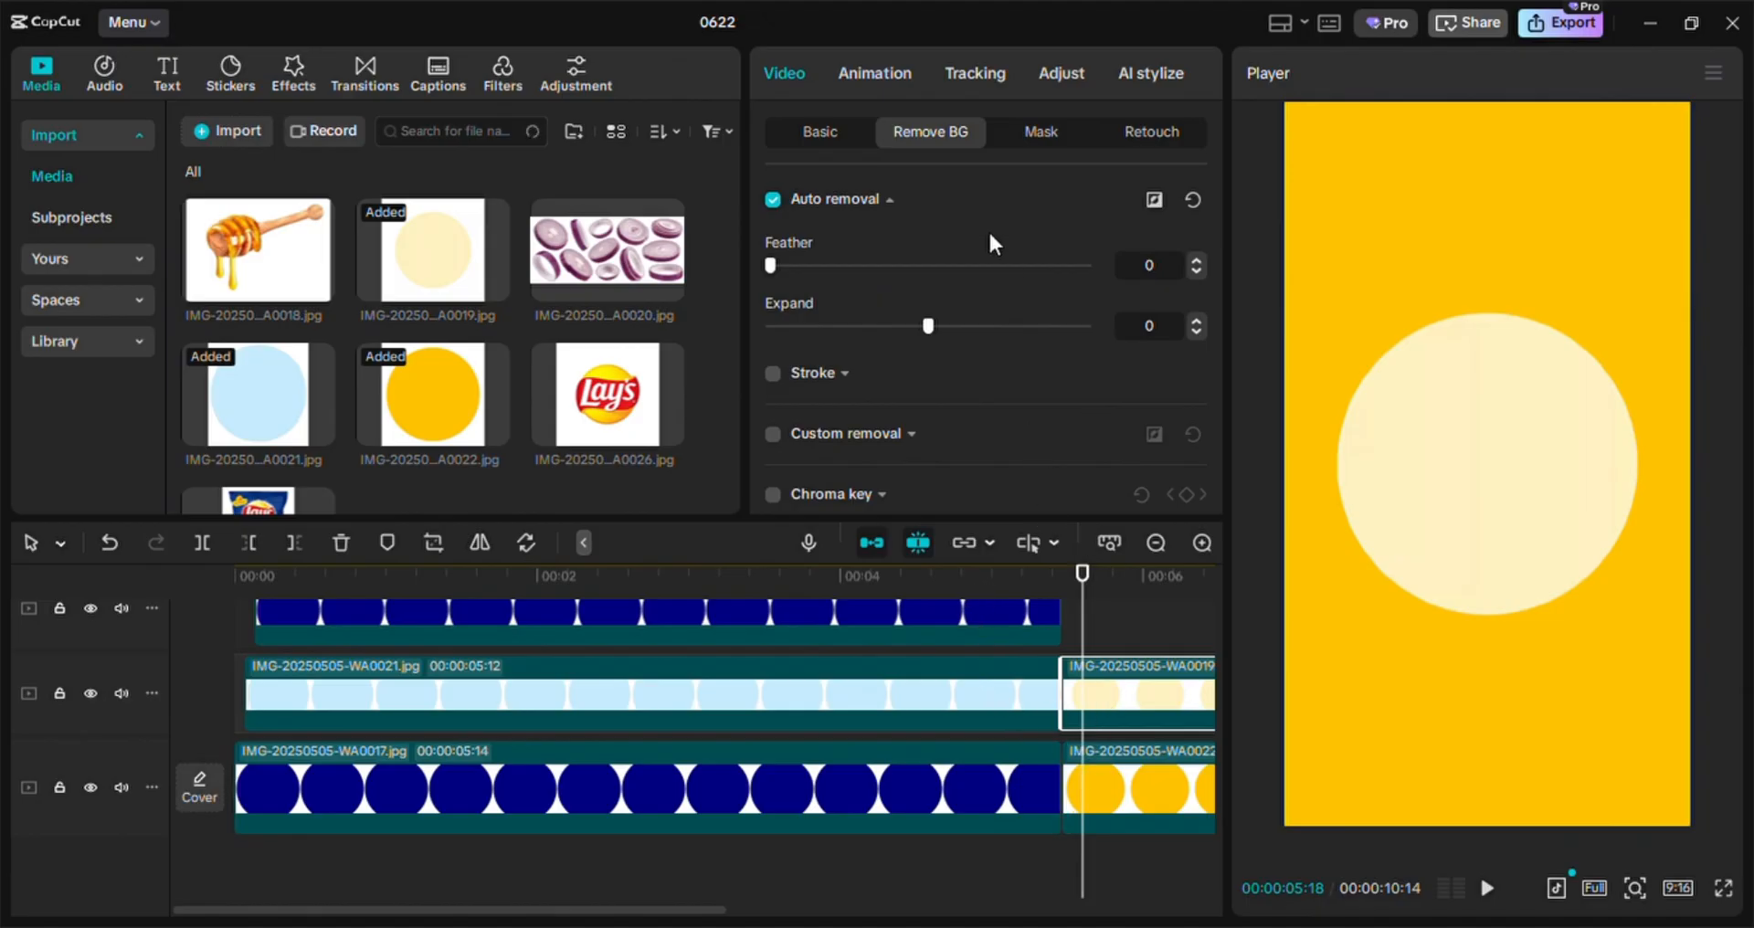
# Set the cream circle clip's scale to 220%
pyautogui.click(866, 138)
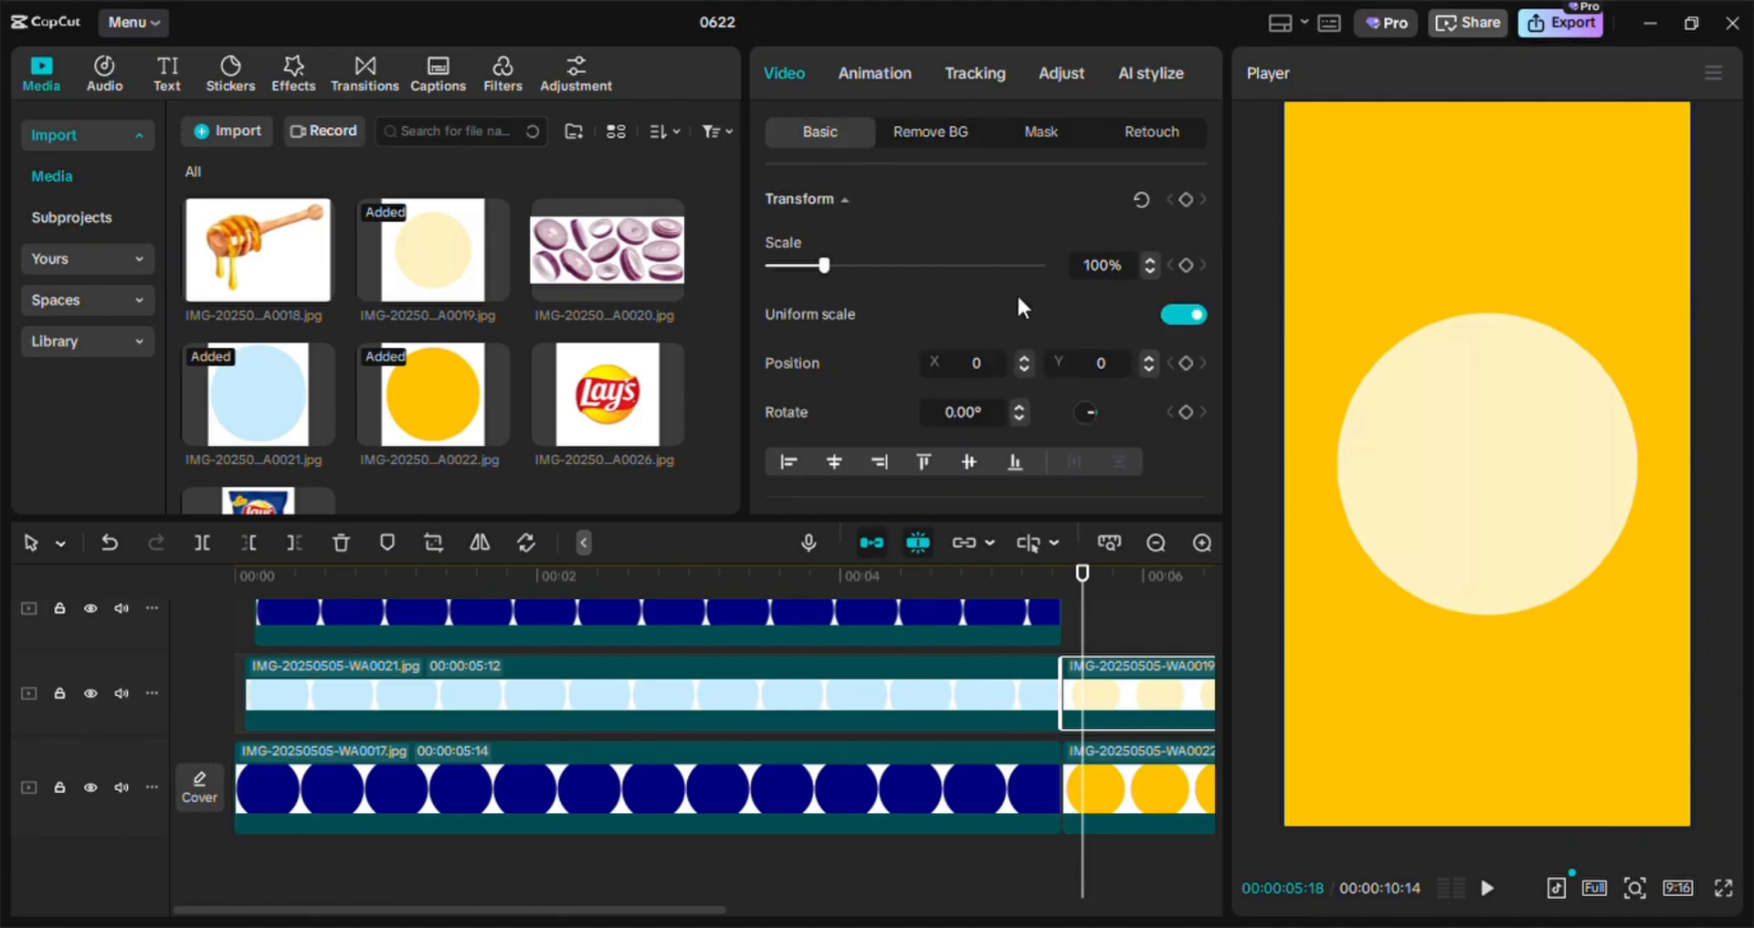
pyautogui.click(891, 262)
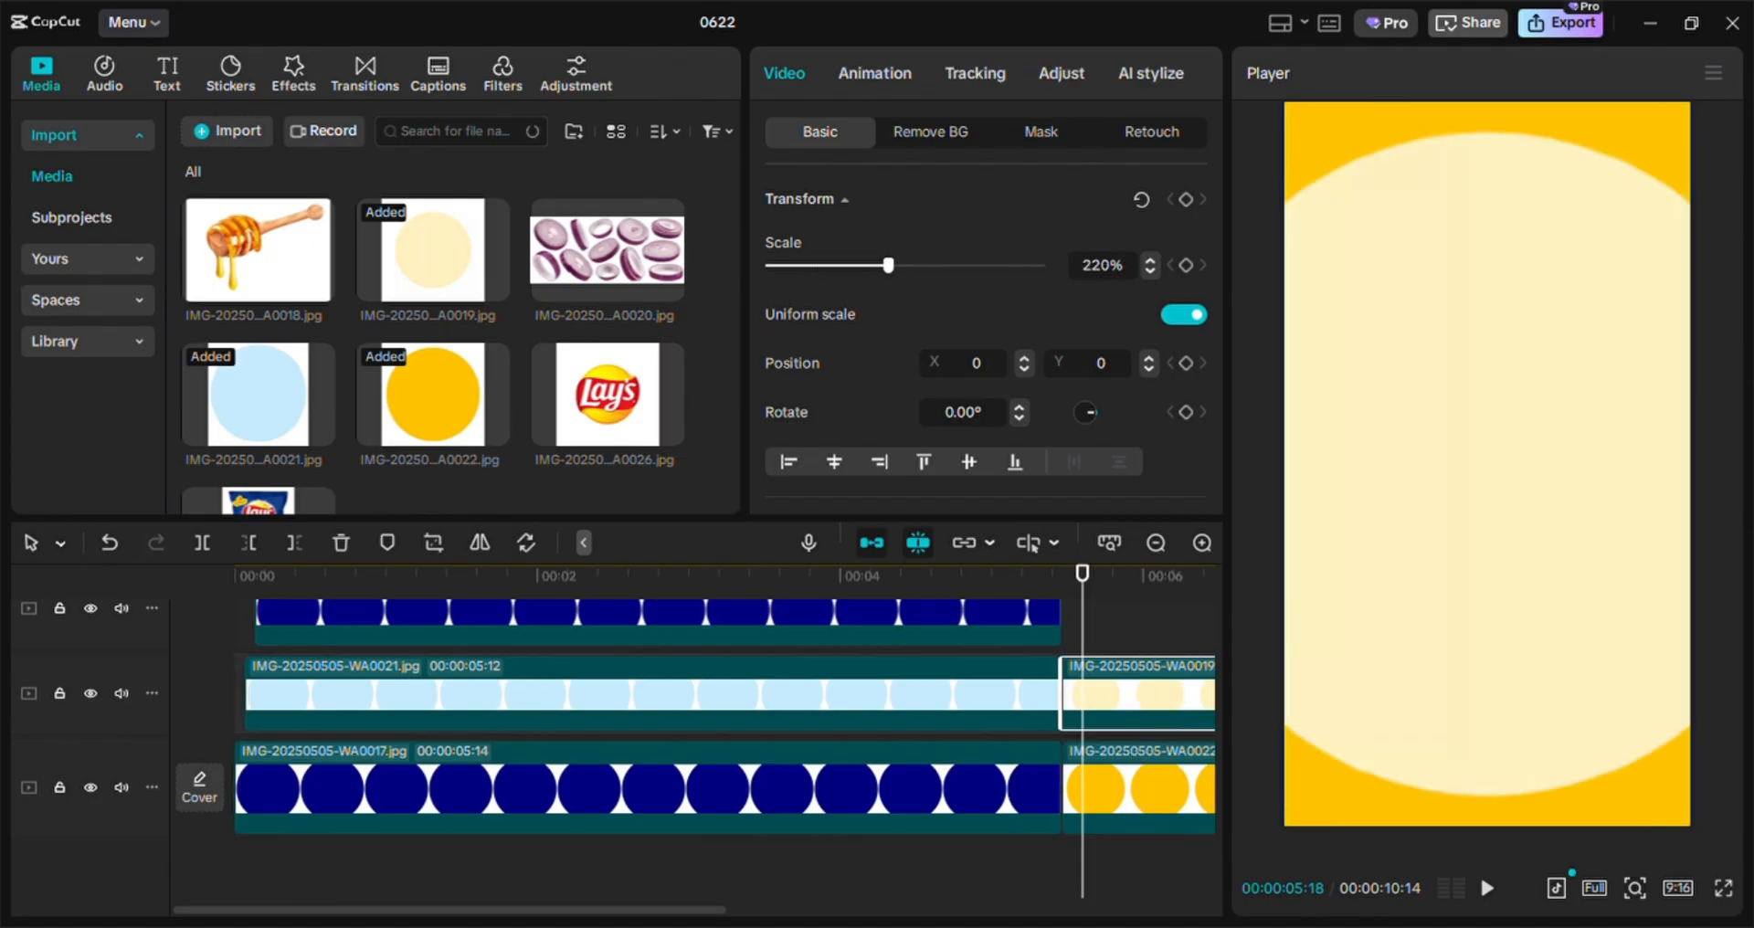
# Place a copy of the yellow circle clip on the track above the cream circle, aligned with its start
pyautogui.hscroll(5, 389, 910)
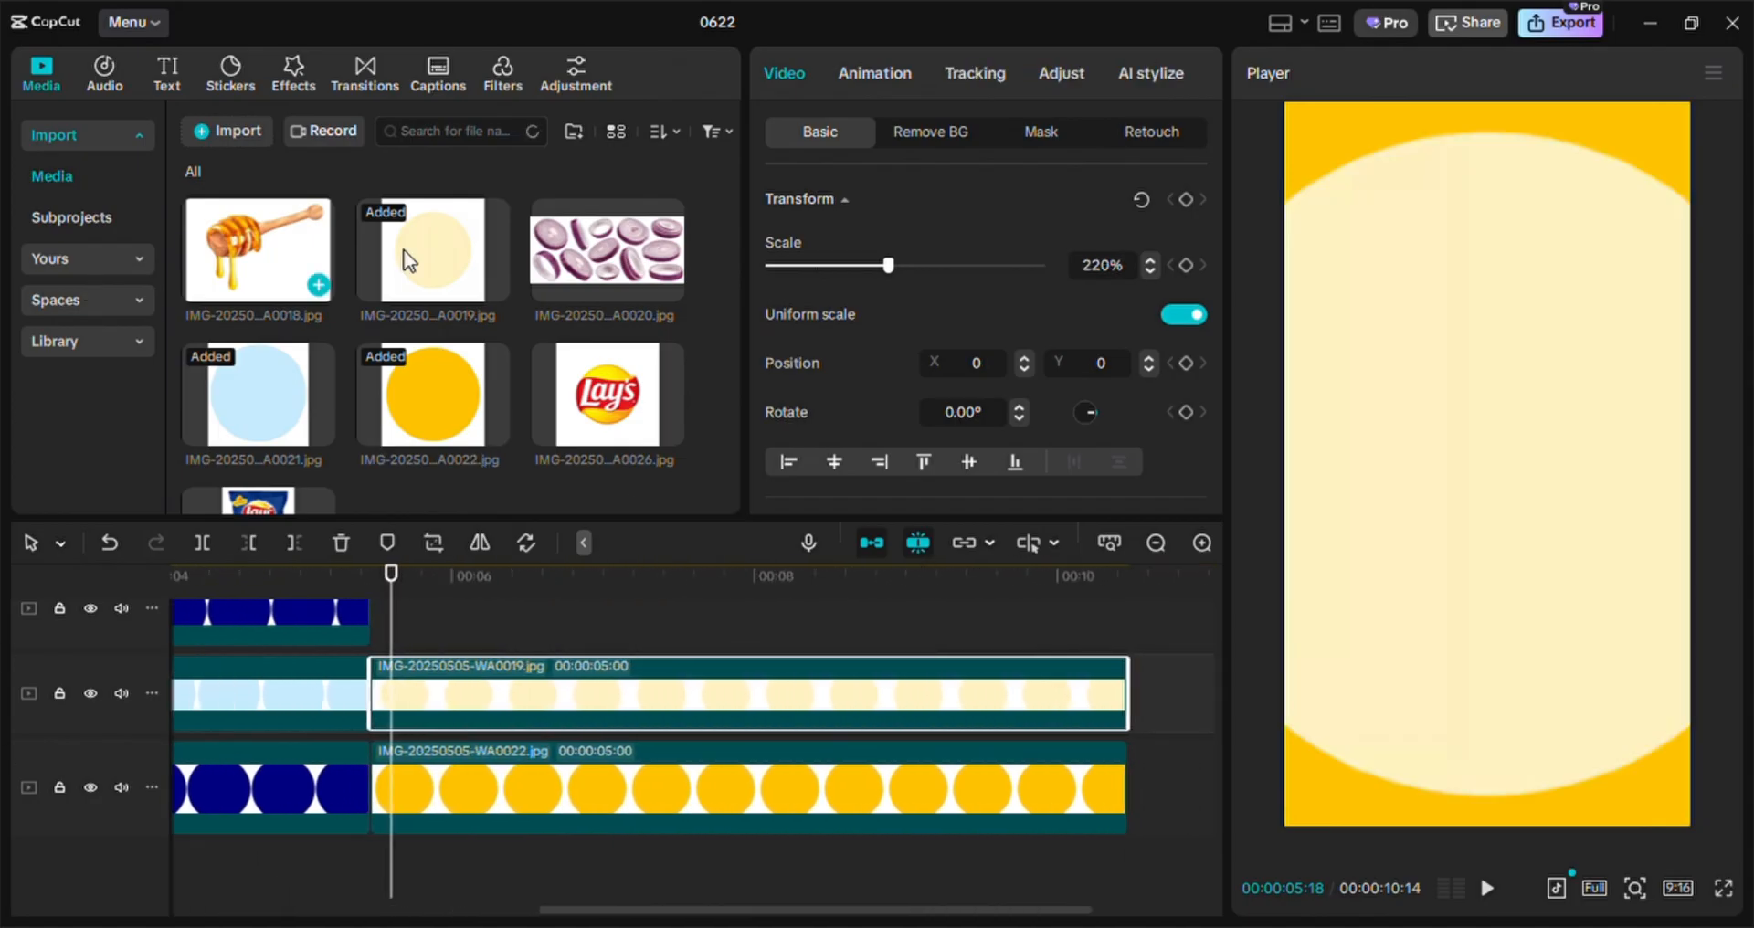
pyautogui.click(494, 792)
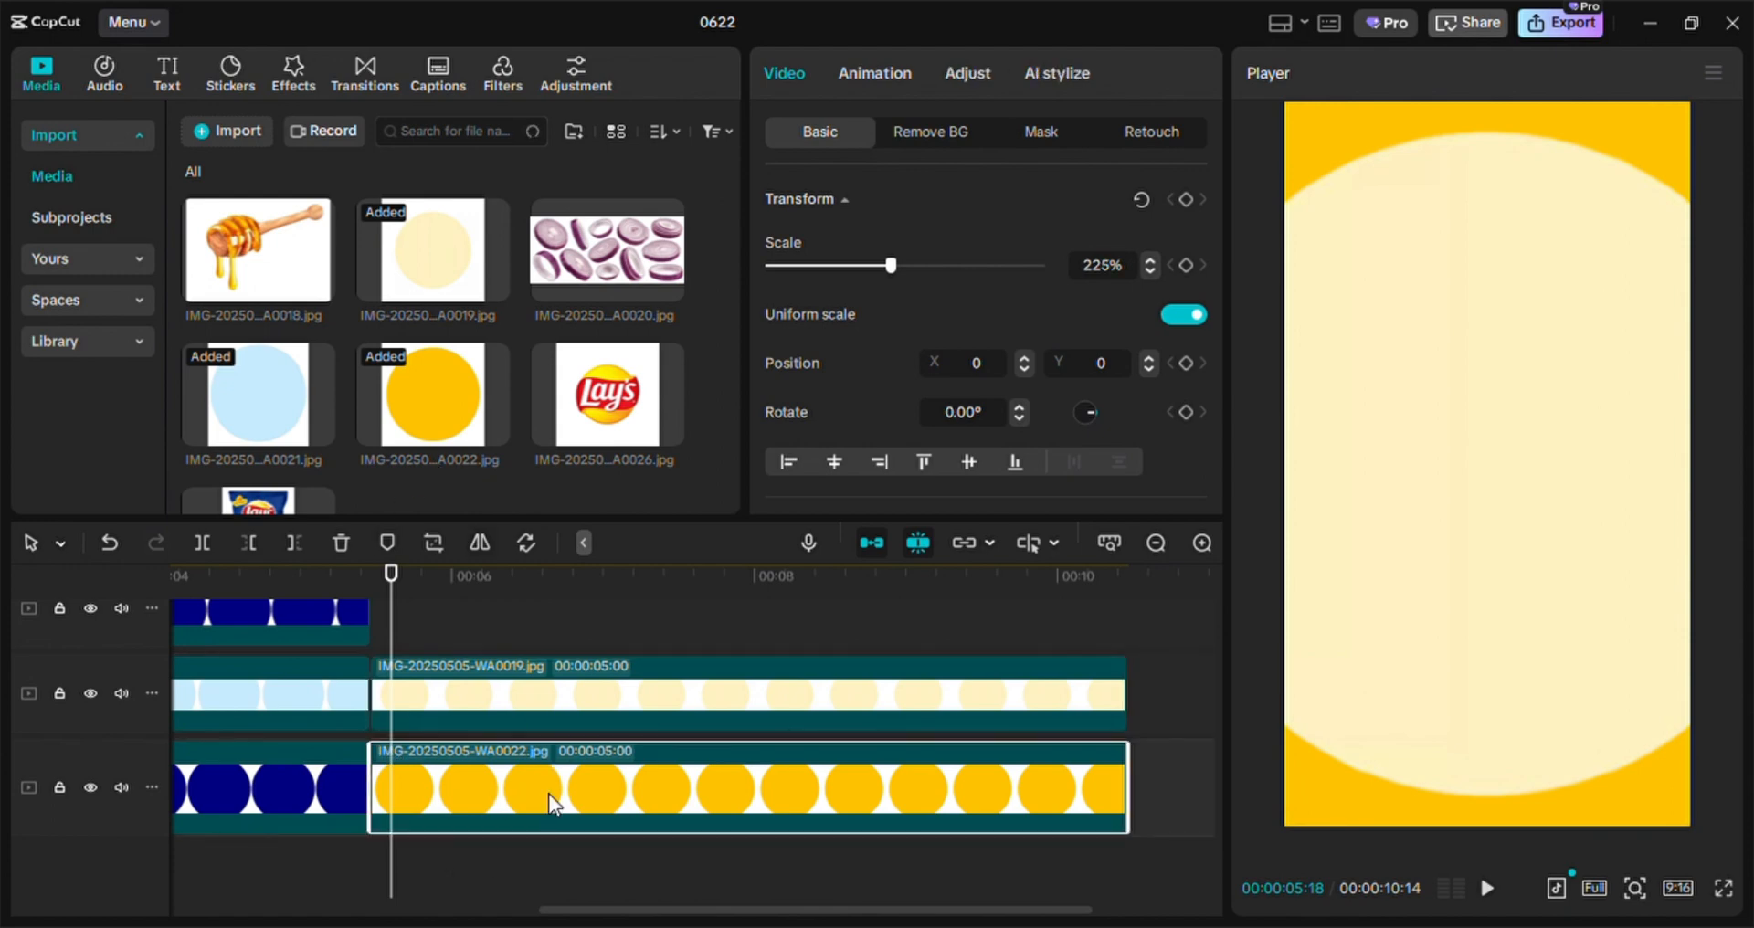
pyautogui.moveTo(549, 793); pyautogui.dragTo(541, 731)
# Reduce the copied yellow circle's scale to 155% and shift it up to a Y position of 44
pyautogui.click(1152, 272)
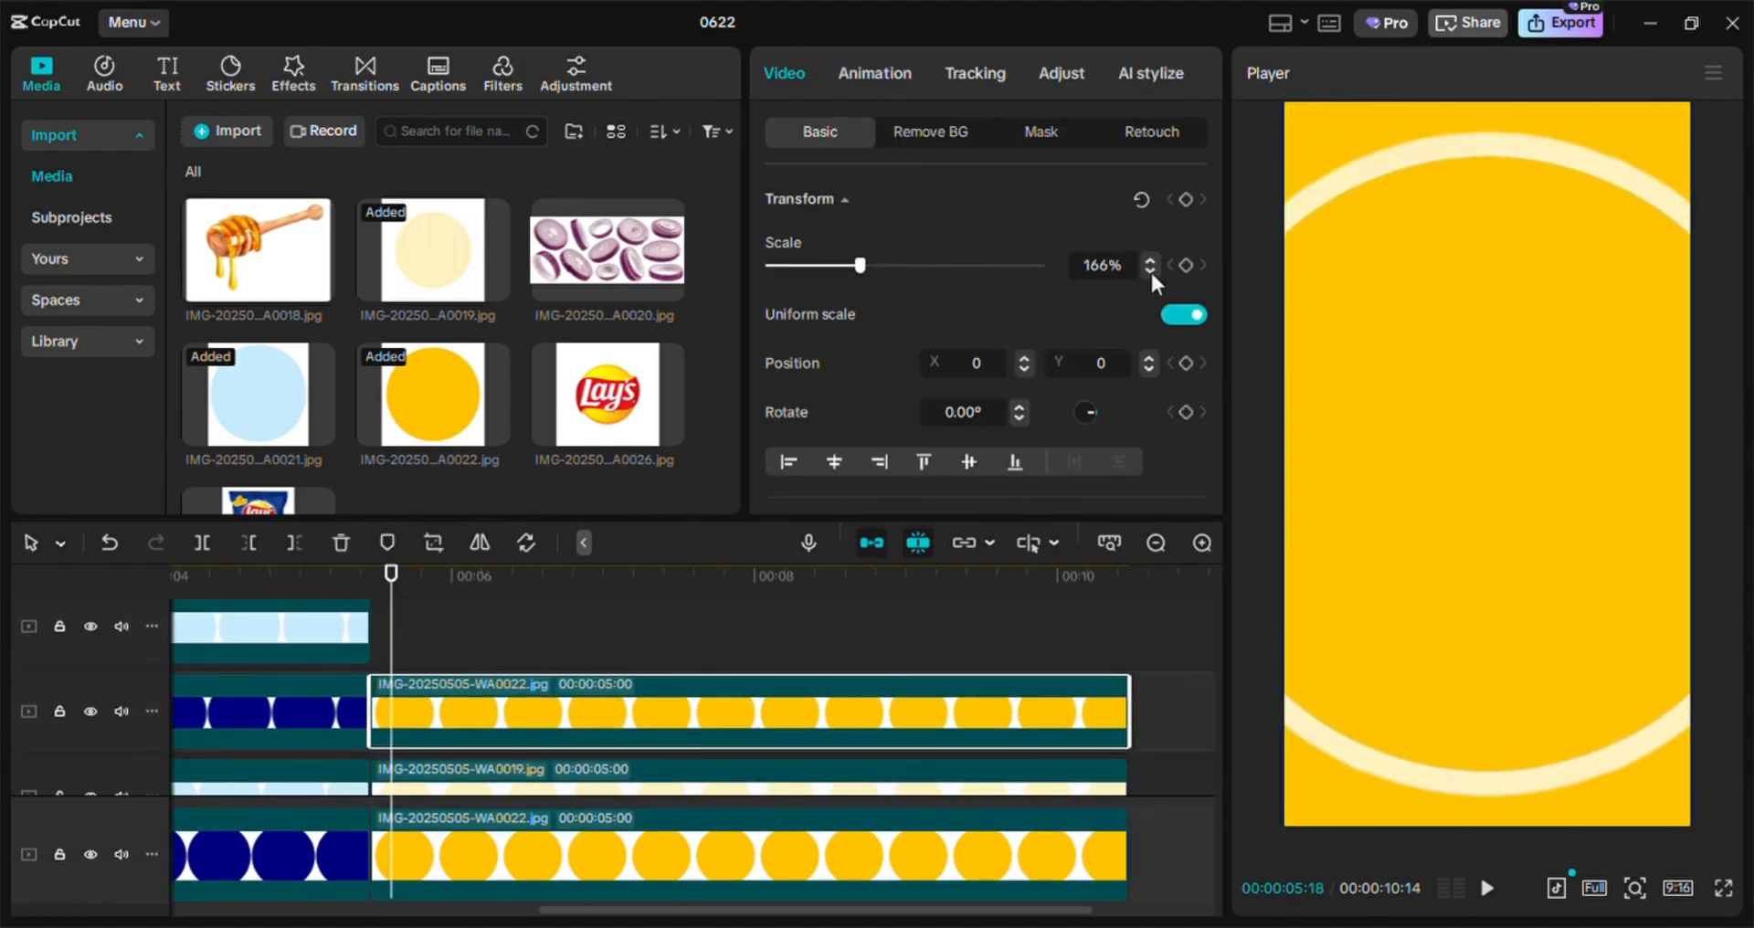
pyautogui.click(1149, 271)
pyautogui.click(1150, 270)
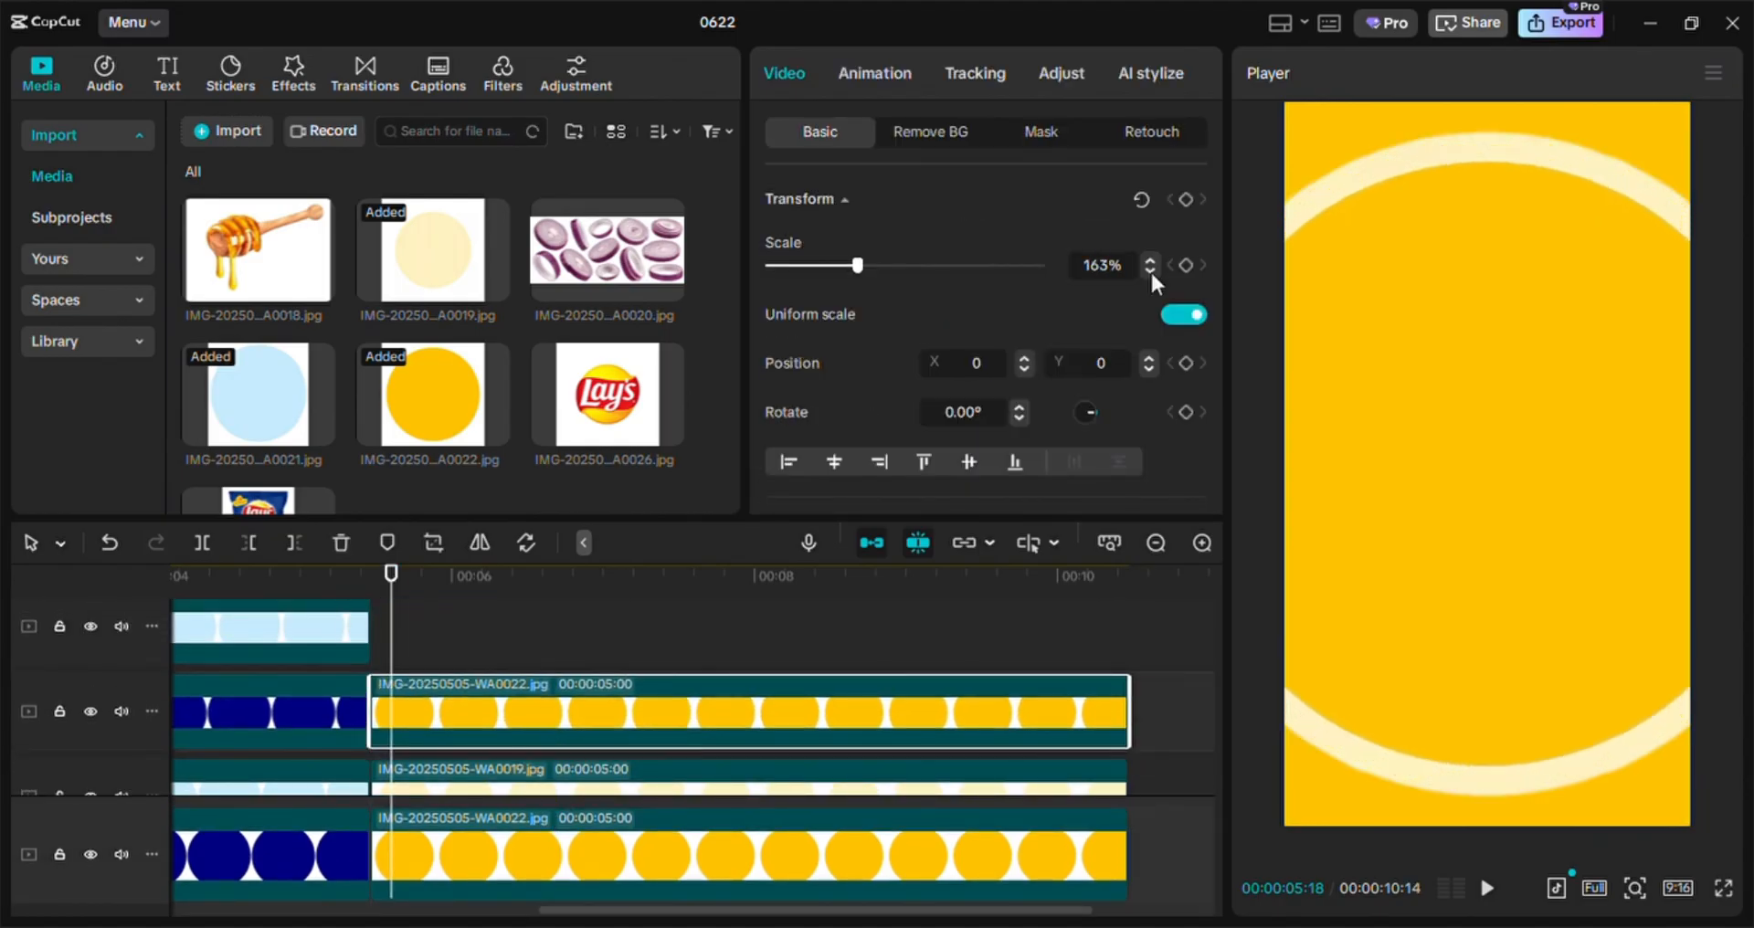
pyautogui.click(1150, 271)
pyautogui.click(1149, 270)
pyautogui.click(1150, 270)
pyautogui.click(1150, 270)
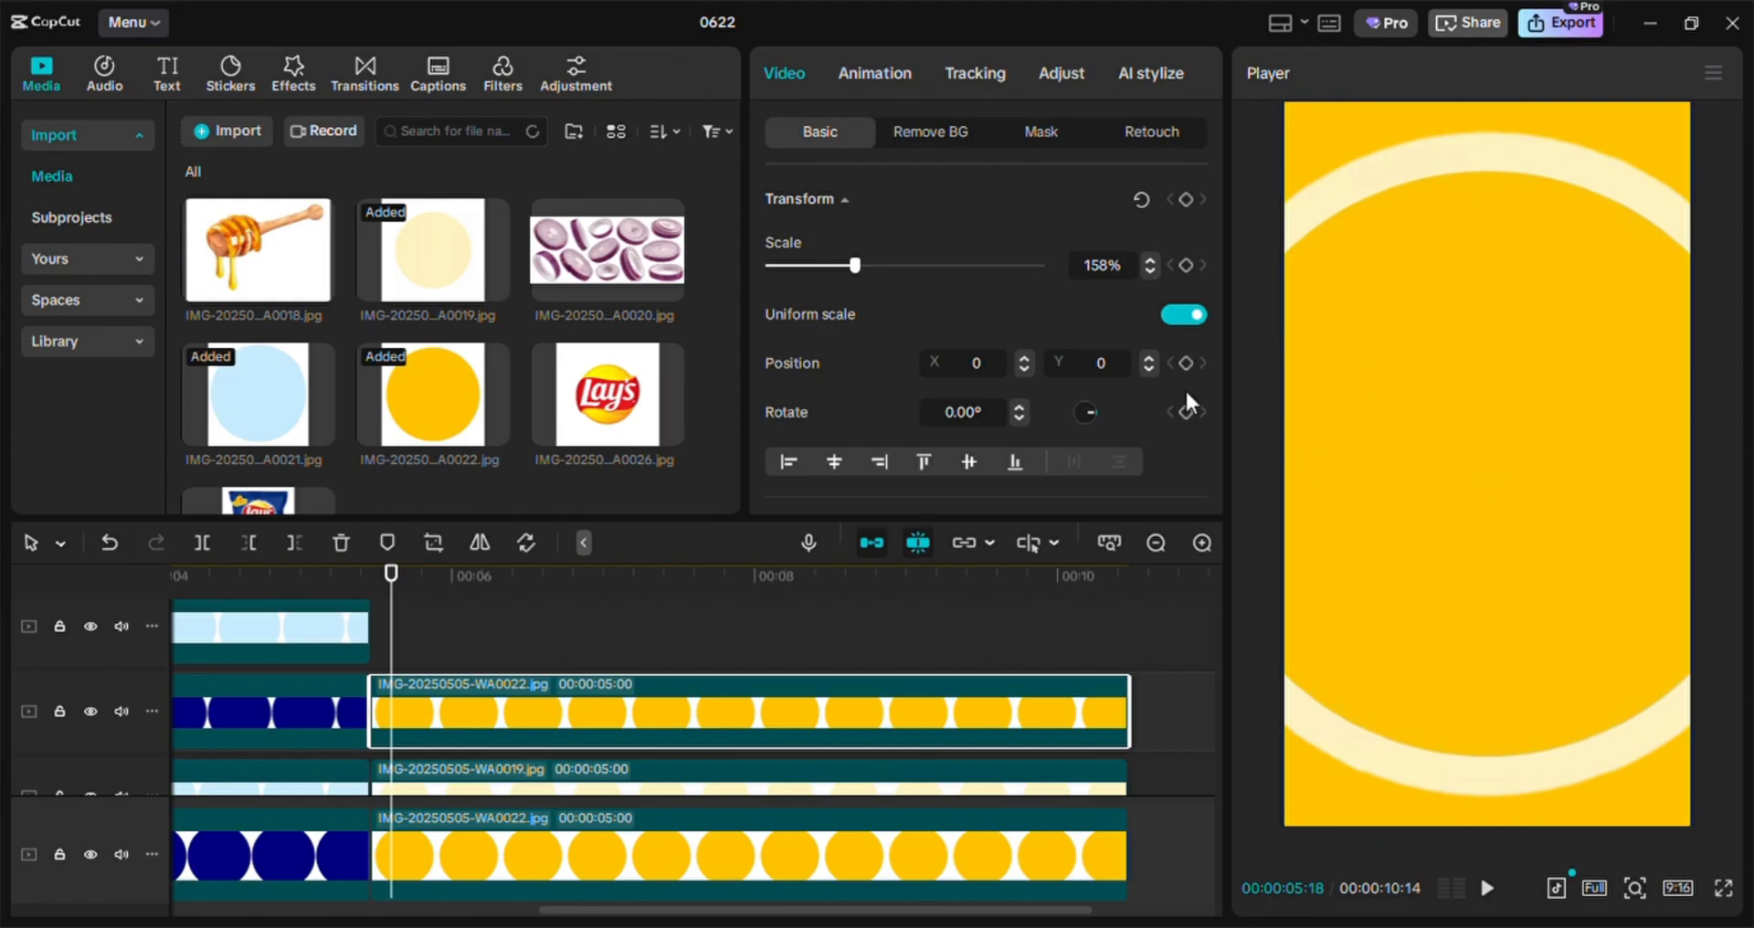
pyautogui.click(1151, 272)
pyautogui.click(1152, 271)
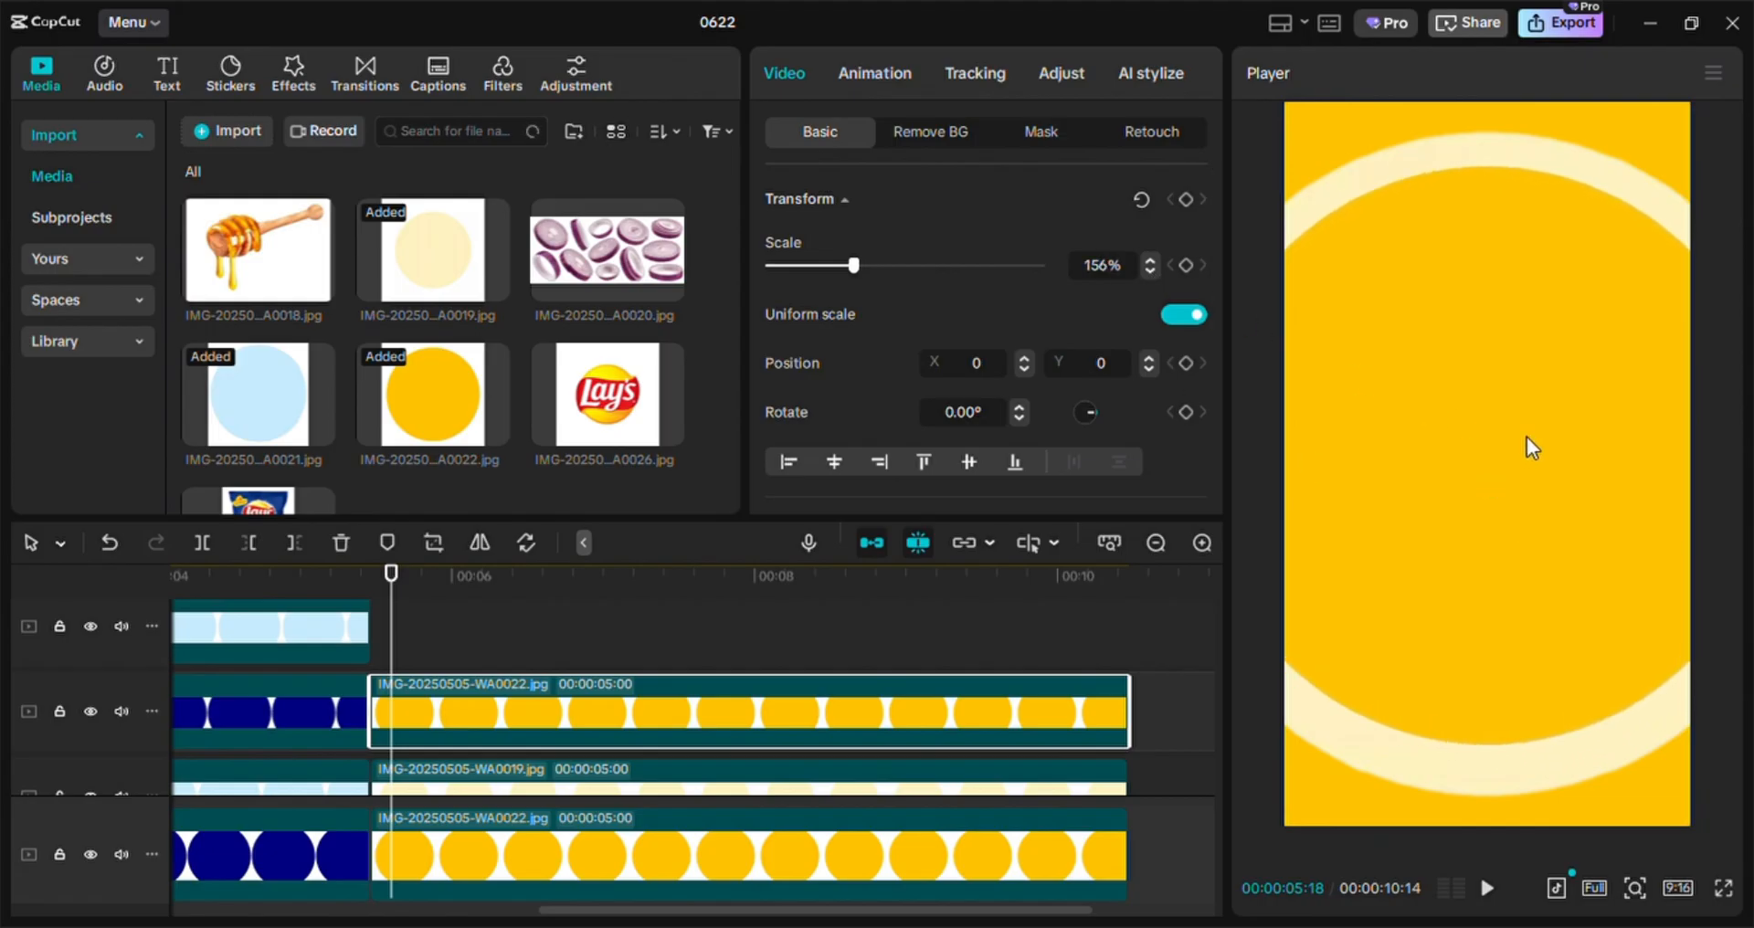
pyautogui.click(1151, 270)
pyautogui.click(1151, 270)
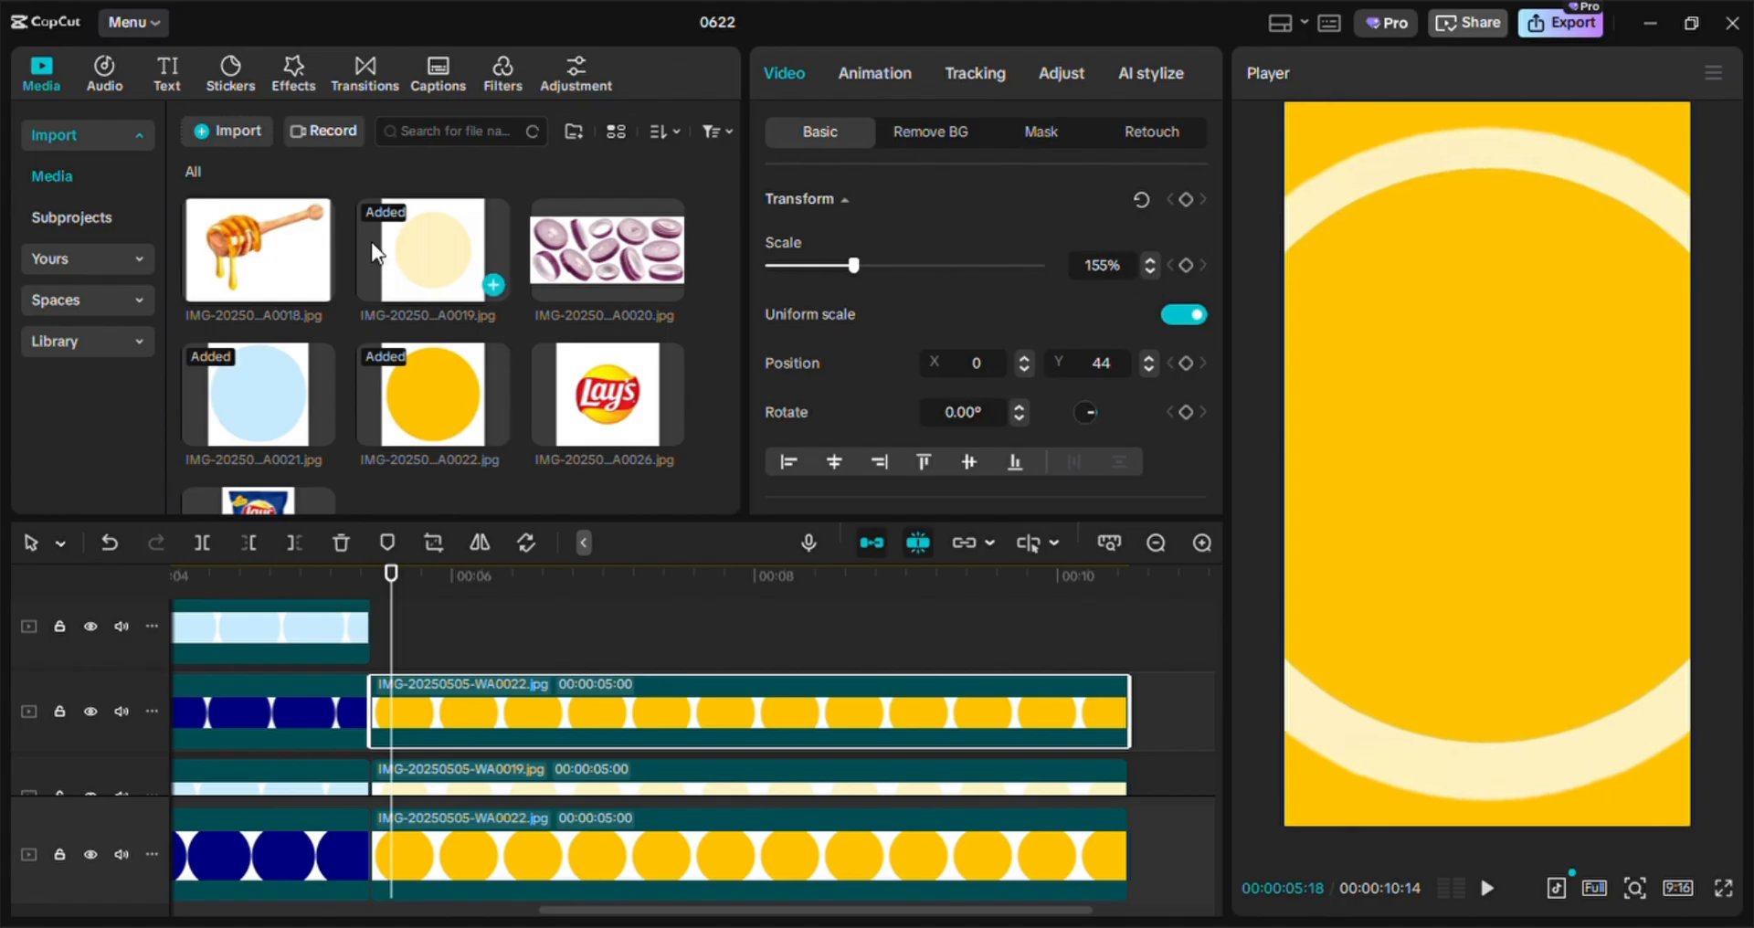
# Add a second cream circle clip above the copied yellow circle, aligned with its start, and auto-remove its background
pyautogui.click(469, 590)
pyautogui.moveTo(468, 585); pyautogui.dragTo(400, 630)
pyautogui.click(484, 738)
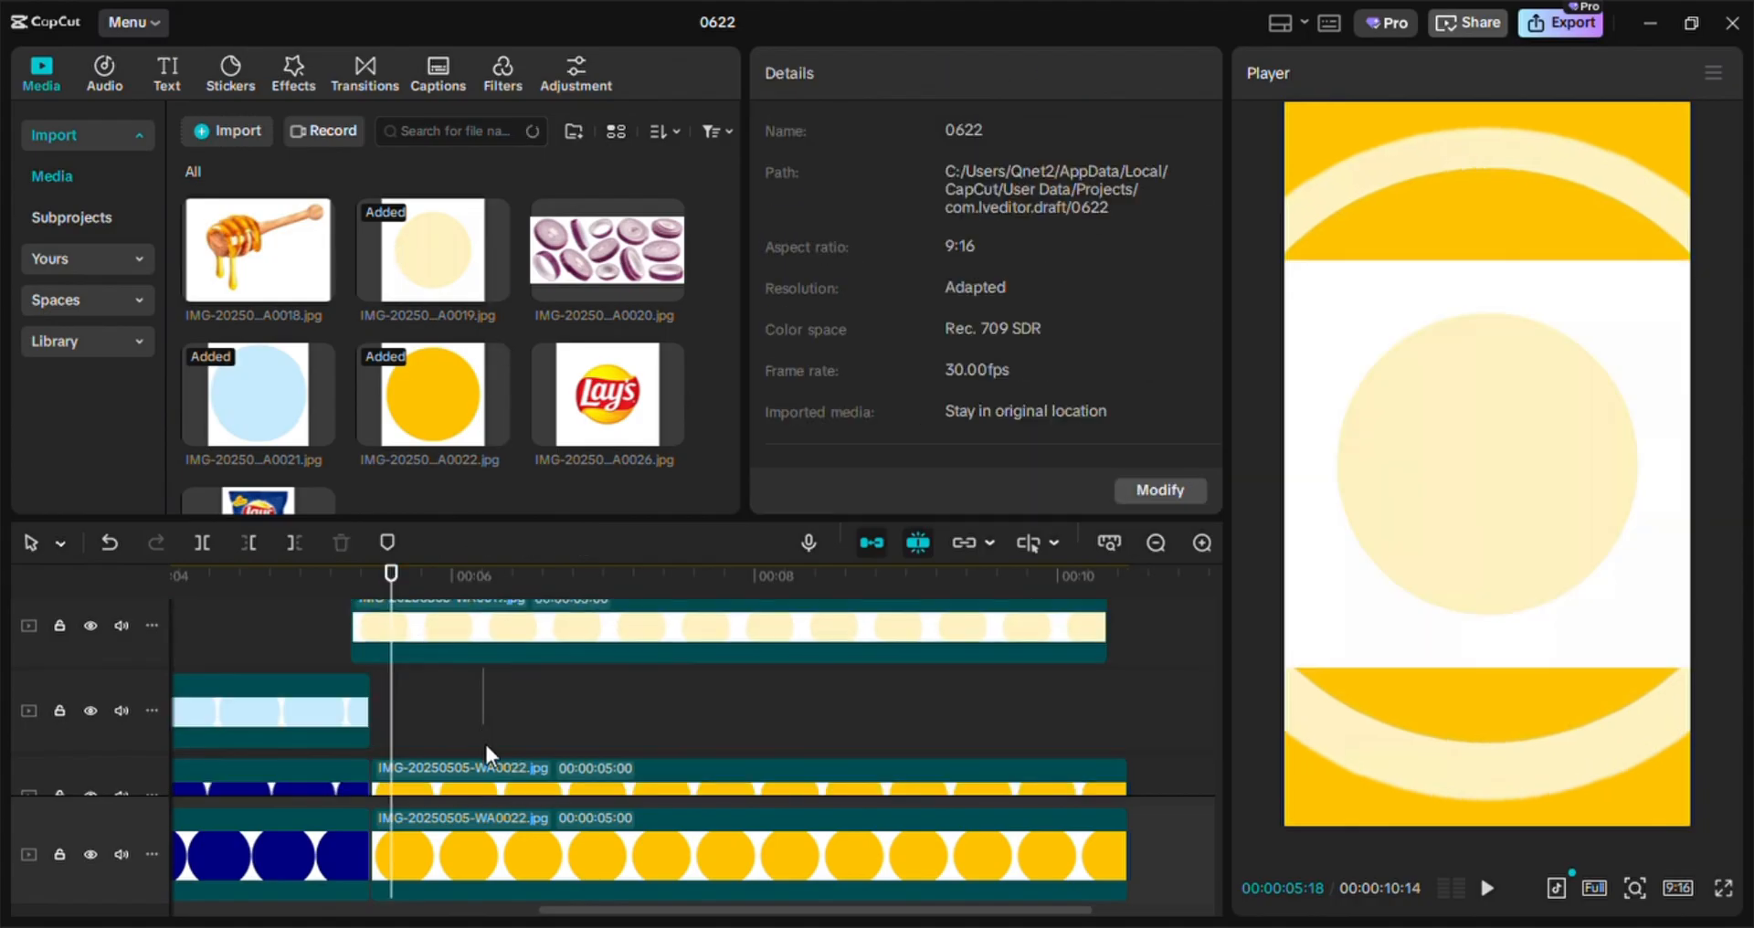
pyautogui.moveTo(510, 641); pyautogui.dragTo(499, 699)
pyautogui.click(910, 134)
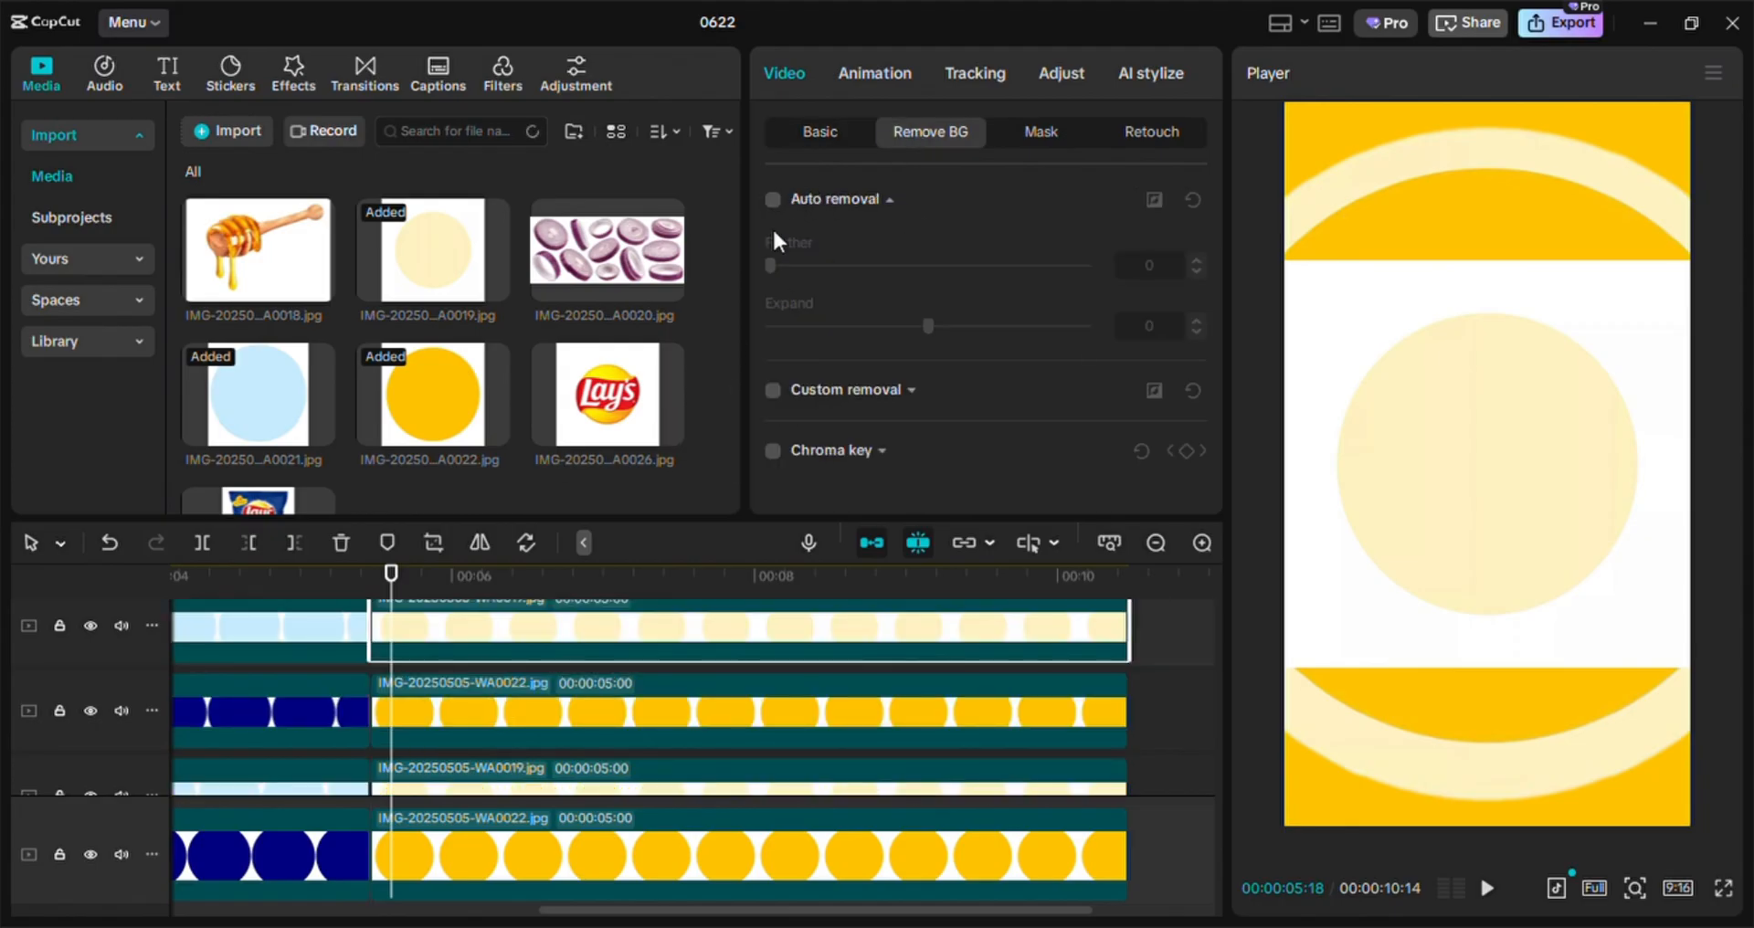
pyautogui.click(773, 198)
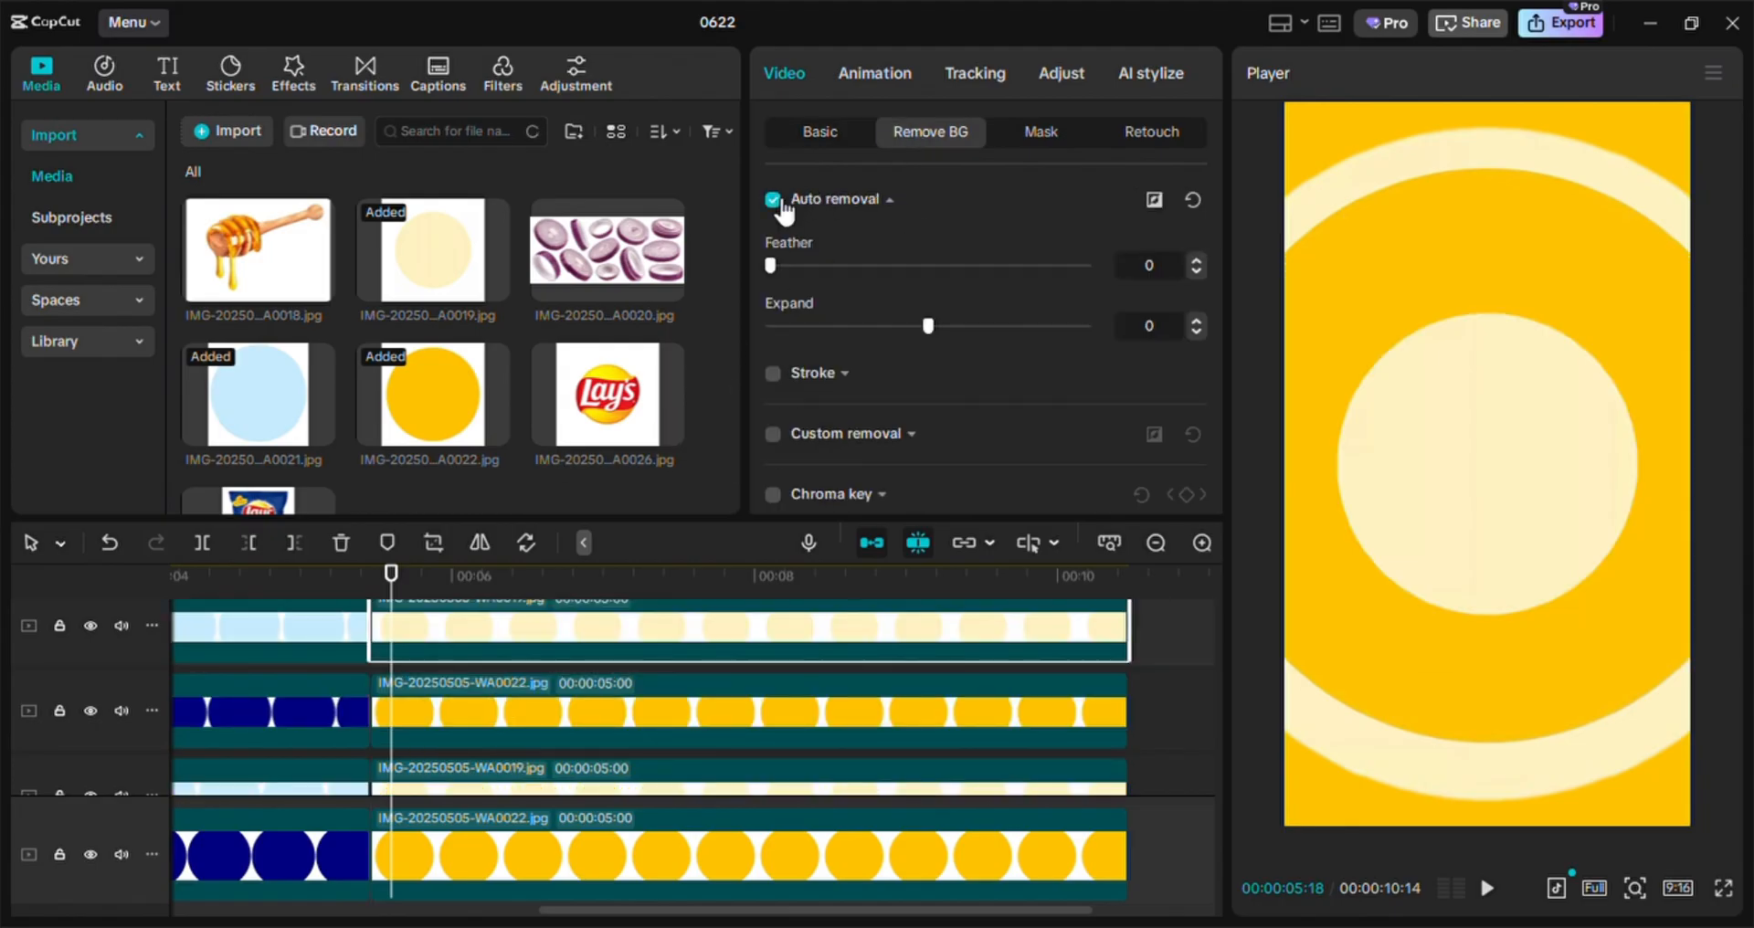
# Set the second cream circle's scale to 157% and move it up to a Y position of 72
pyautogui.click(814, 135)
pyautogui.moveTo(825, 263); pyautogui.dragTo(855, 263)
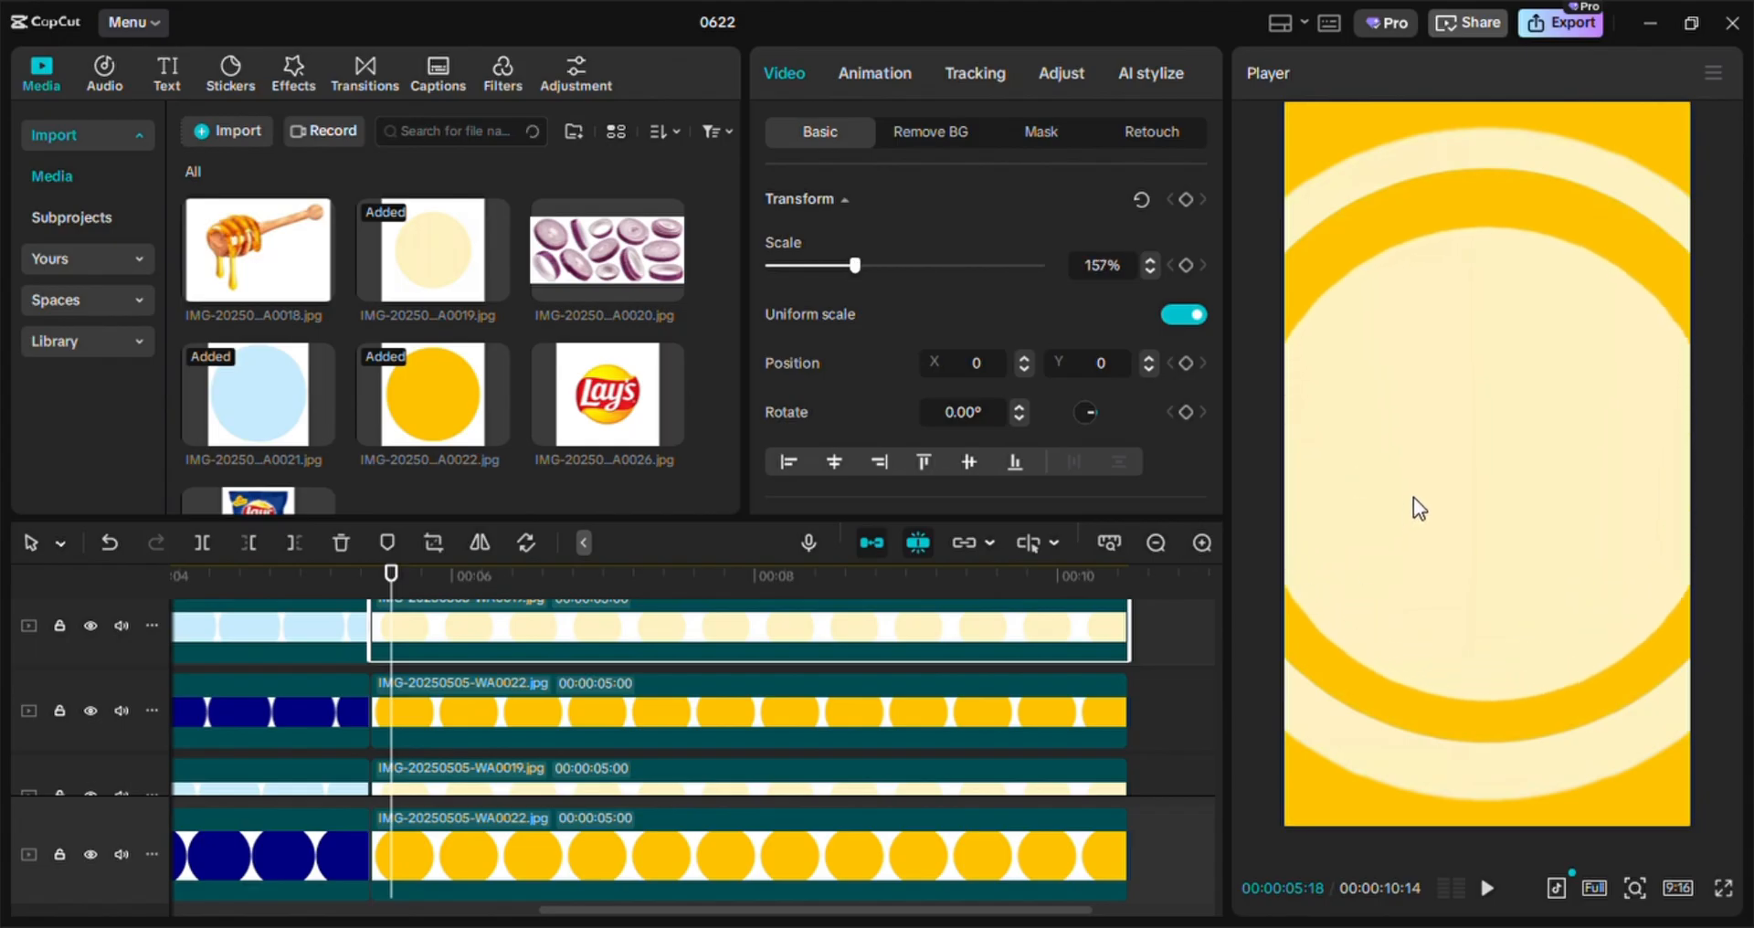
pyautogui.moveTo(1413, 505)
pyautogui.mouseDown()
pyautogui.moveTo(1421, 485)
pyautogui.moveTo(1417, 502)
pyautogui.mouseUp()
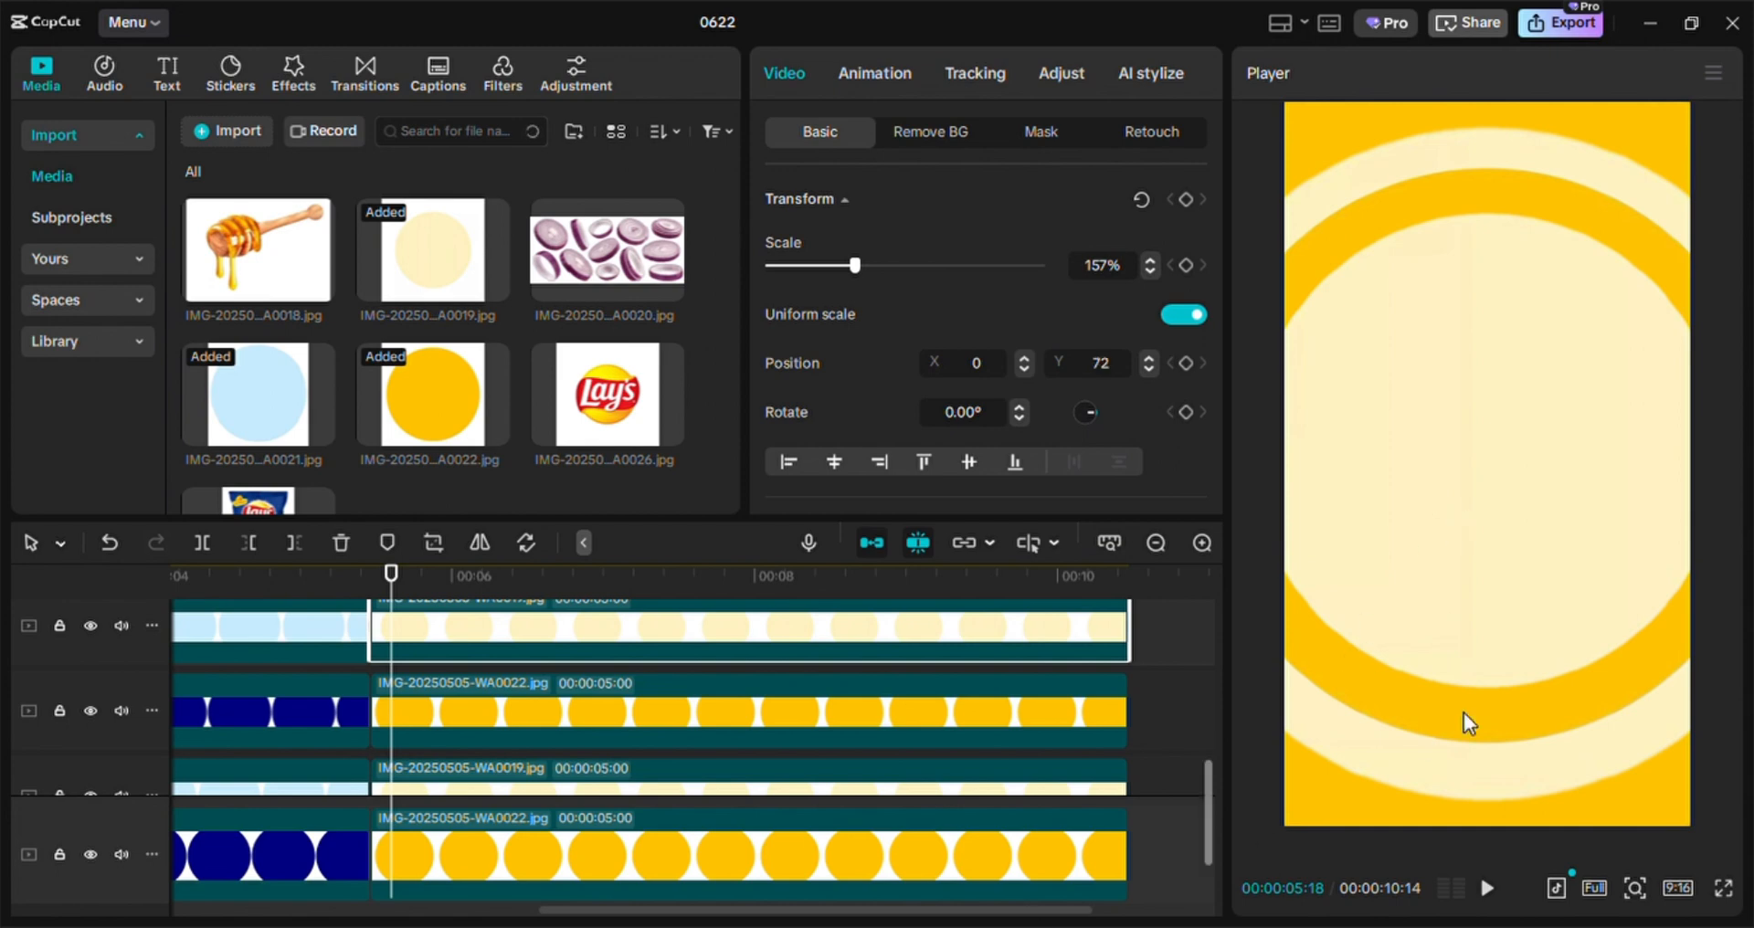
# Place another yellow circle image on the track above the second cream circle and auto-remove its background
pyautogui.scroll(4, 1205, 792)
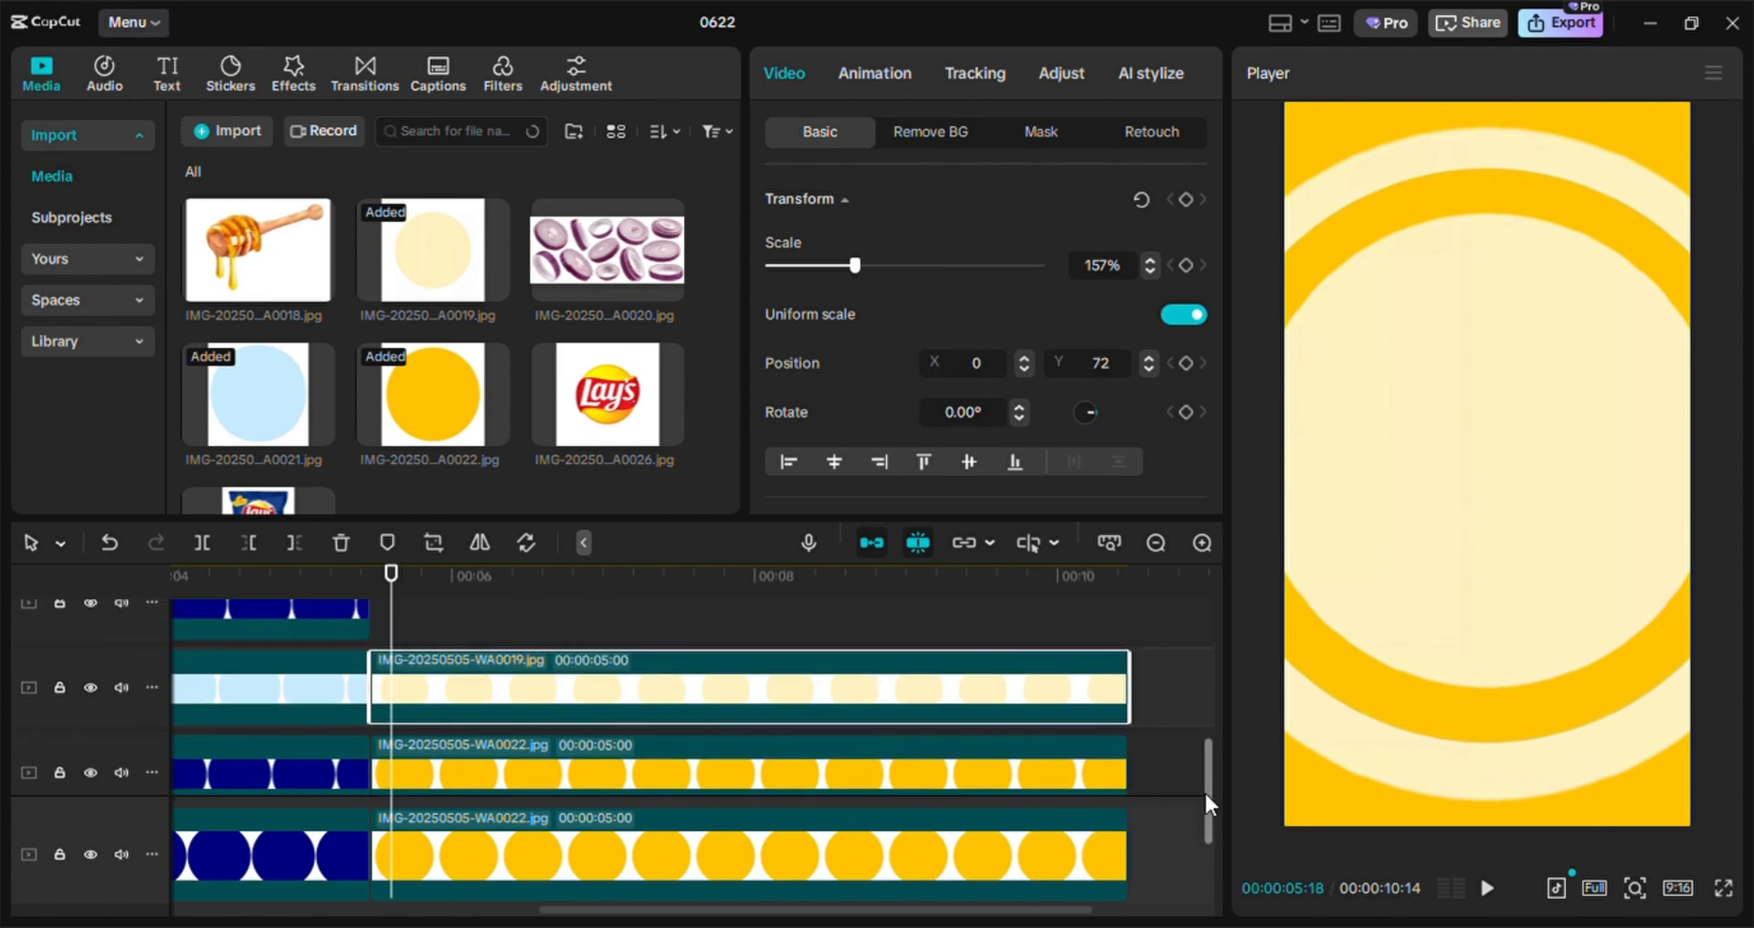
pyautogui.scroll(2, 481, 459)
pyautogui.moveTo(480, 463); pyautogui.dragTo(449, 817)
pyautogui.click(932, 132)
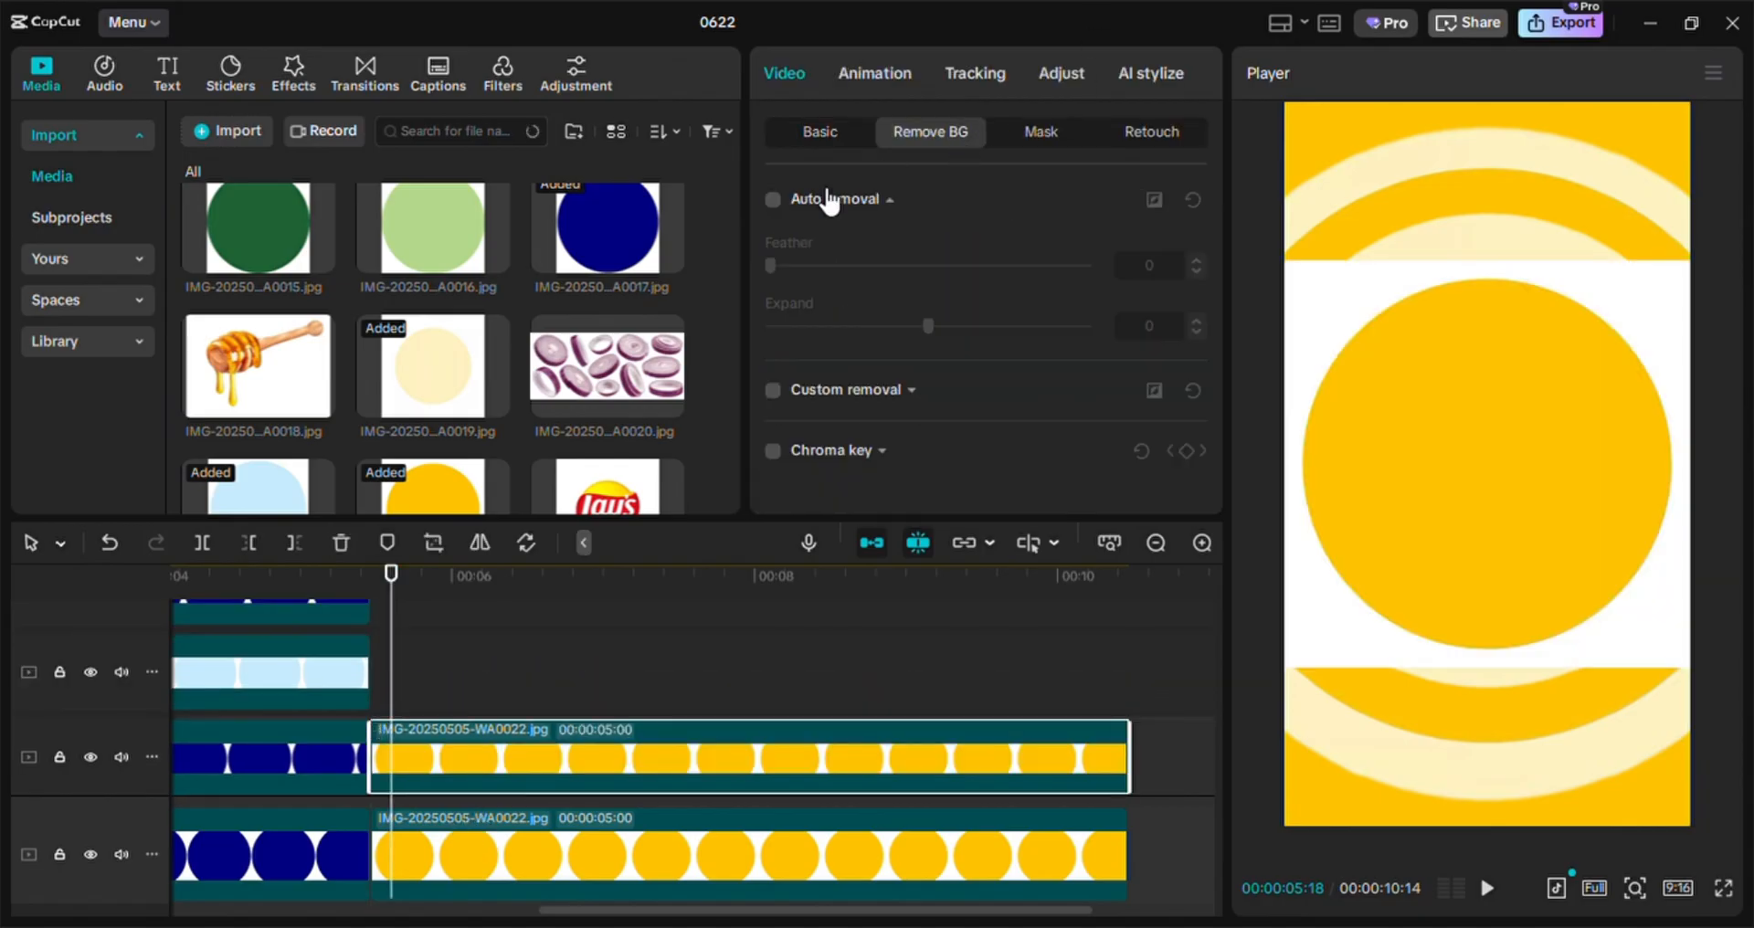
pyautogui.click(768, 200)
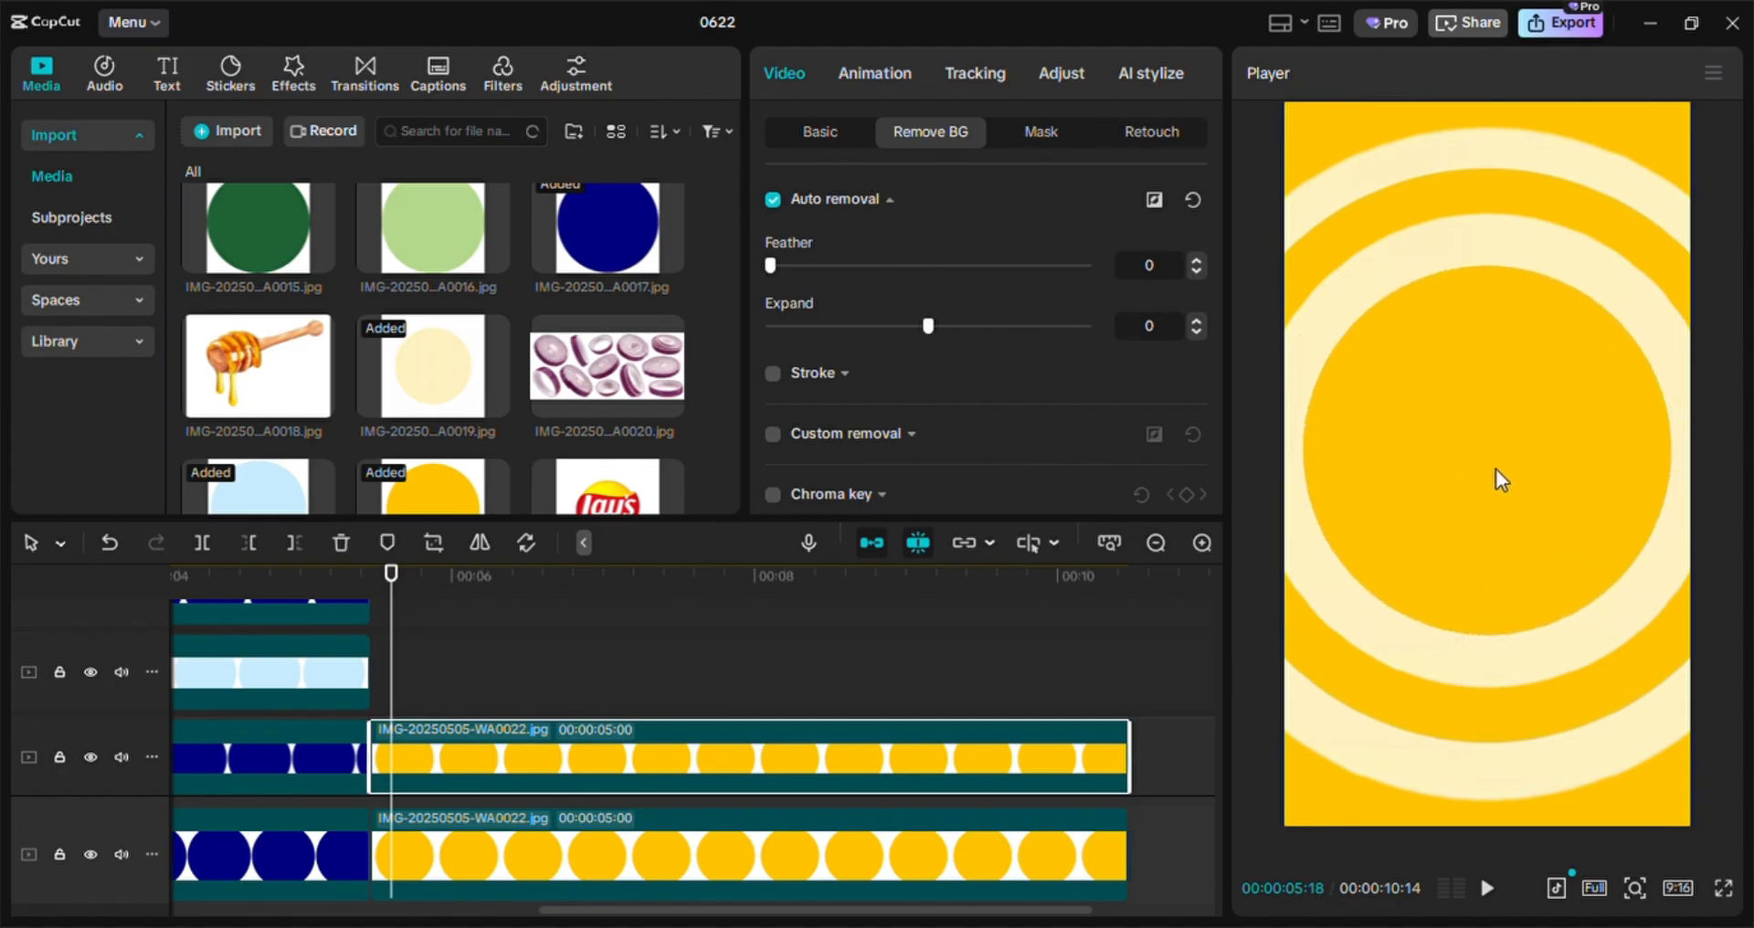
# Set this yellow circle's scale to 105% and its Y position to 106
pyautogui.click(804, 132)
pyautogui.click(1151, 260)
pyautogui.click(1150, 259)
pyautogui.click(1151, 259)
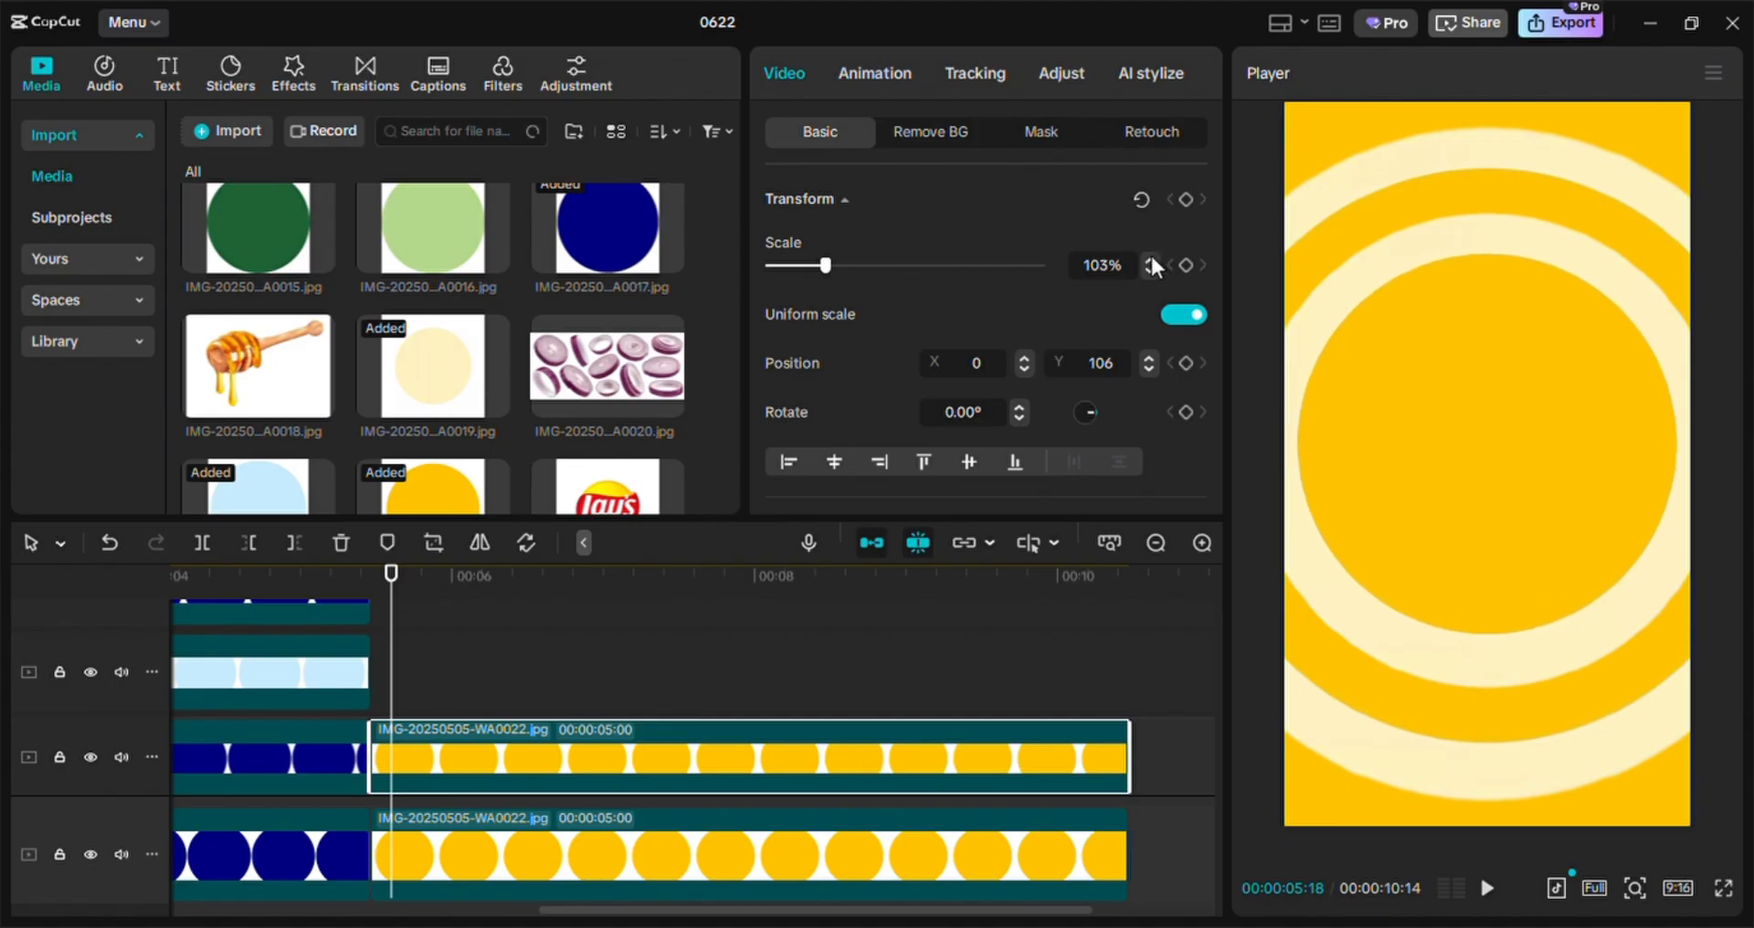
pyautogui.click(1150, 258)
pyautogui.click(1149, 258)
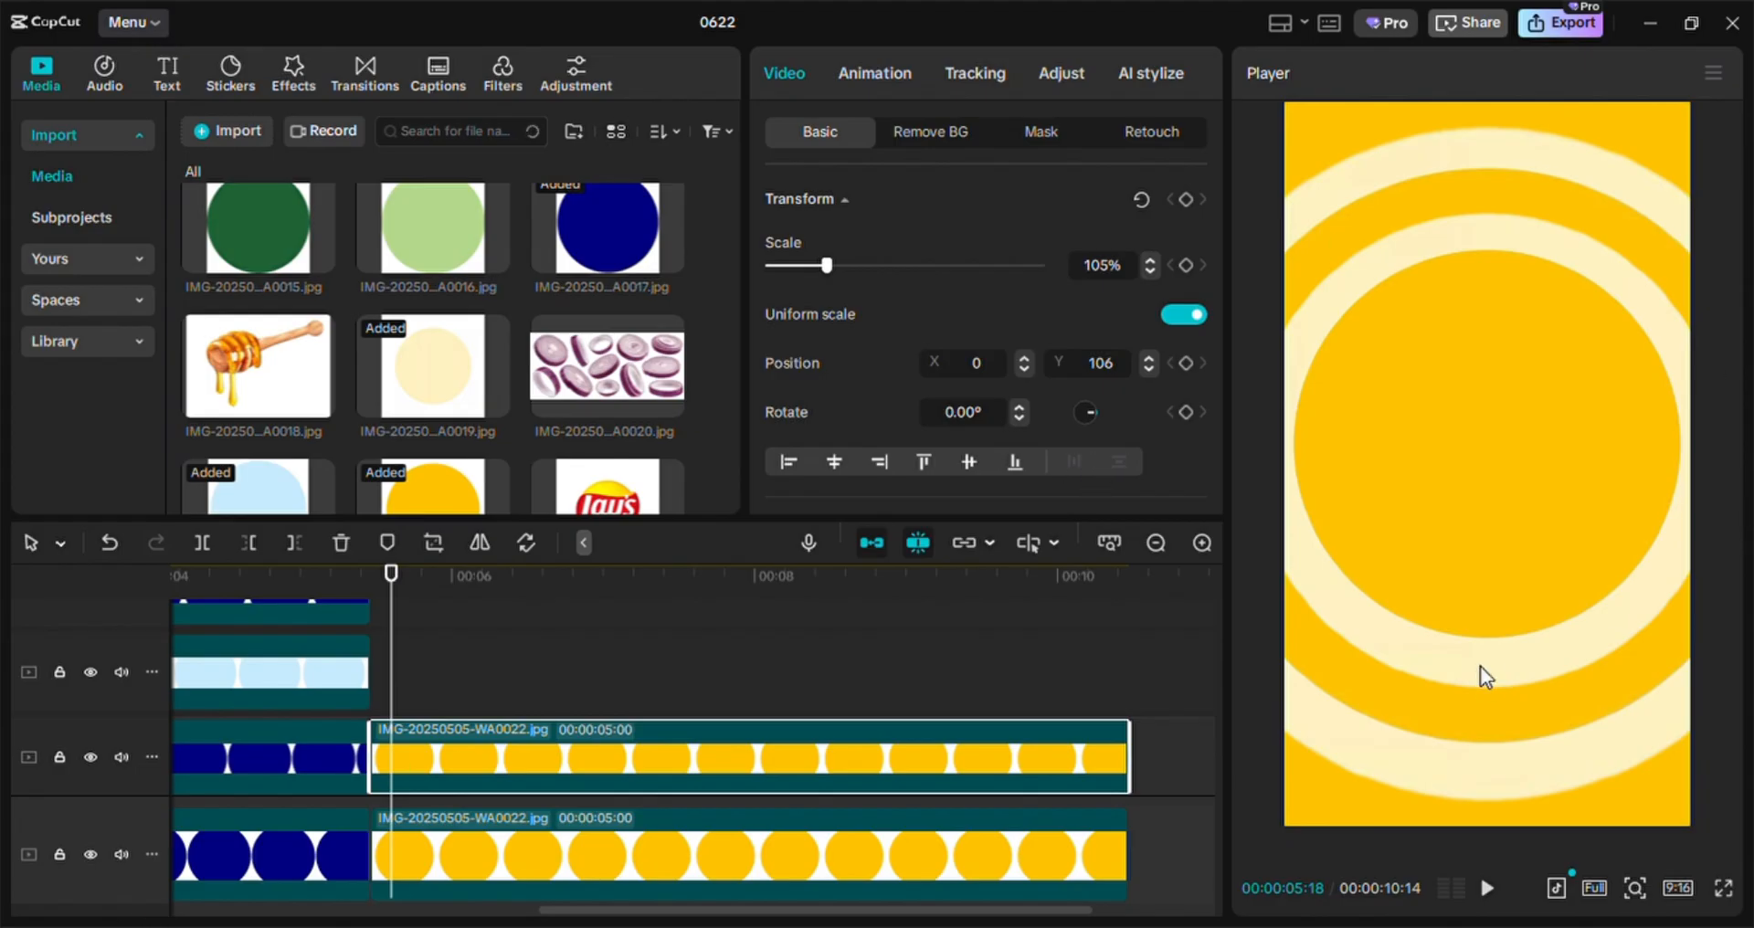
# Add one more yellow circle clip on top of the circle stack and auto-remove its background
pyautogui.press('Delete')
pyautogui.scroll(-2, 424, 348)
pyautogui.moveTo(424, 352); pyautogui.dragTo(455, 868)
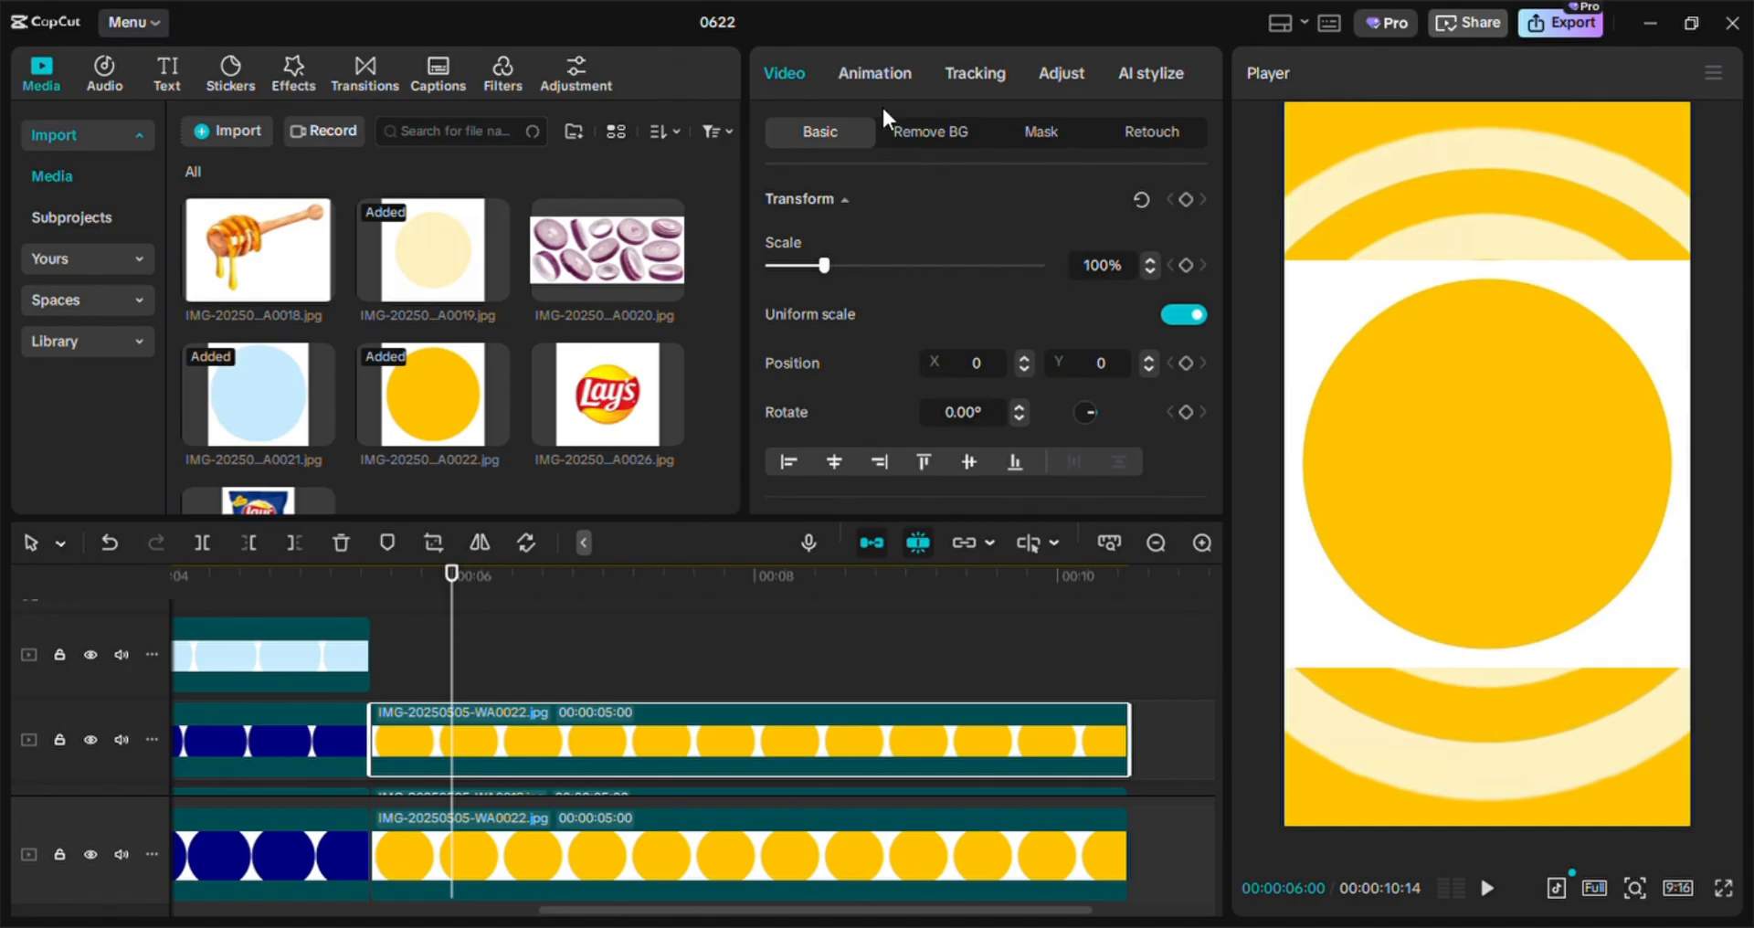
pyautogui.click(951, 137)
pyautogui.click(773, 200)
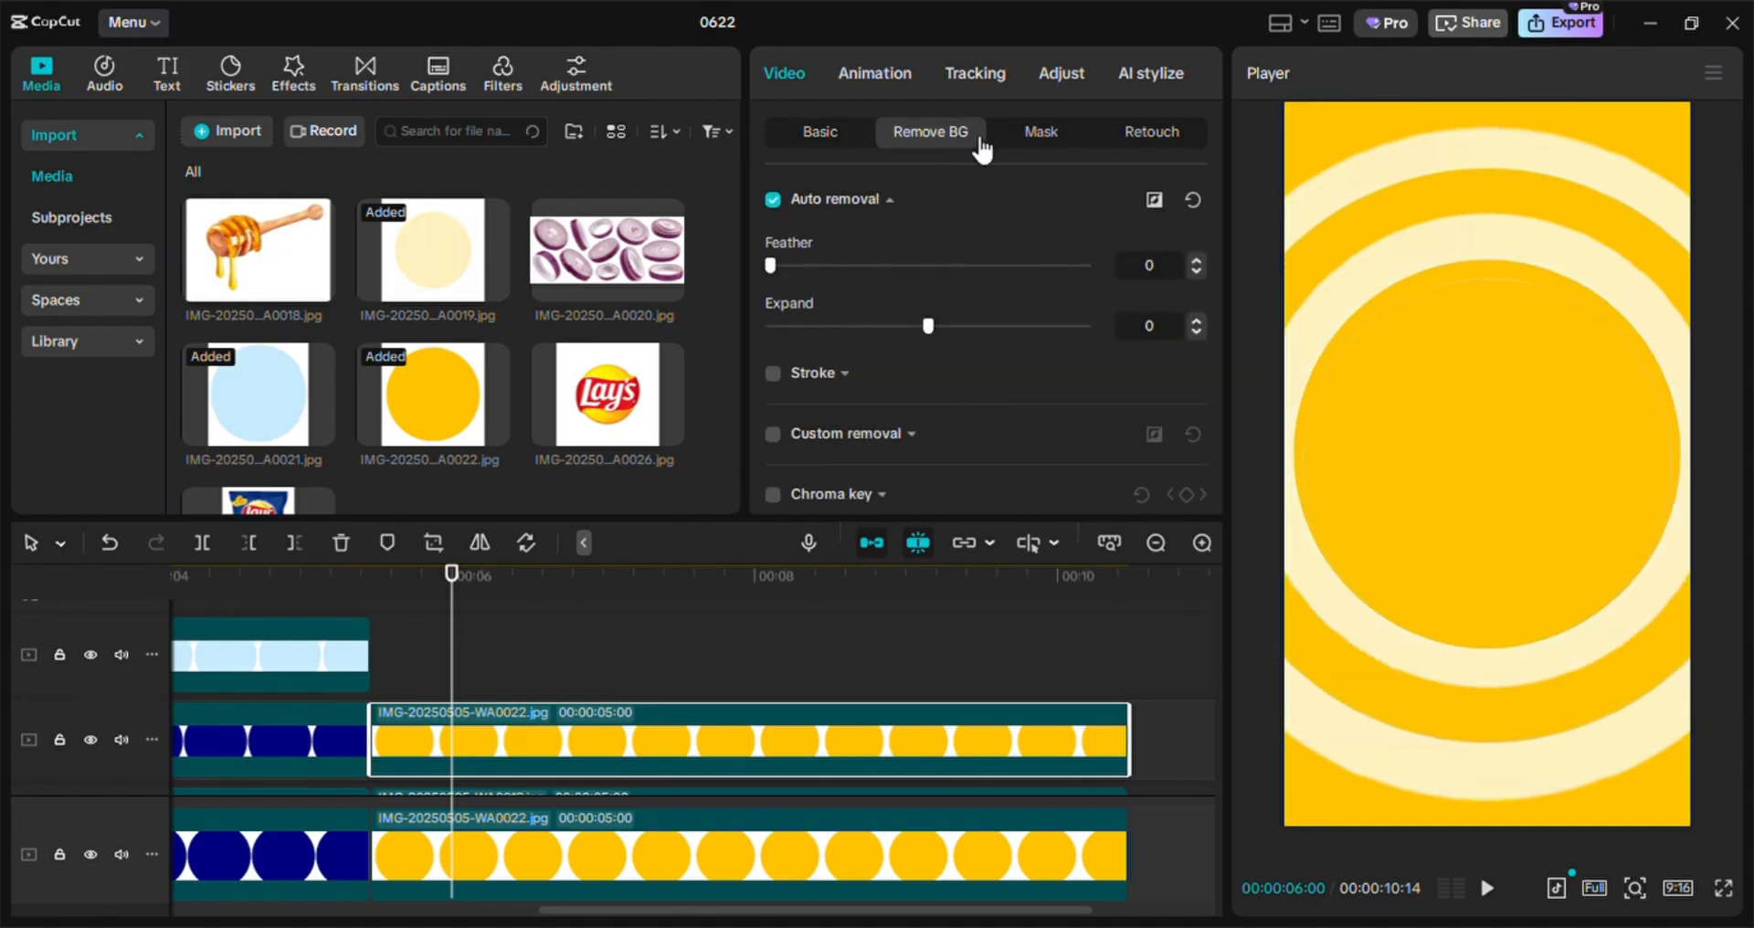
# Set the newest yellow circle's scale to 66% and its Y position to 55, centring it inside the rings
pyautogui.click(820, 131)
pyautogui.click(1150, 270)
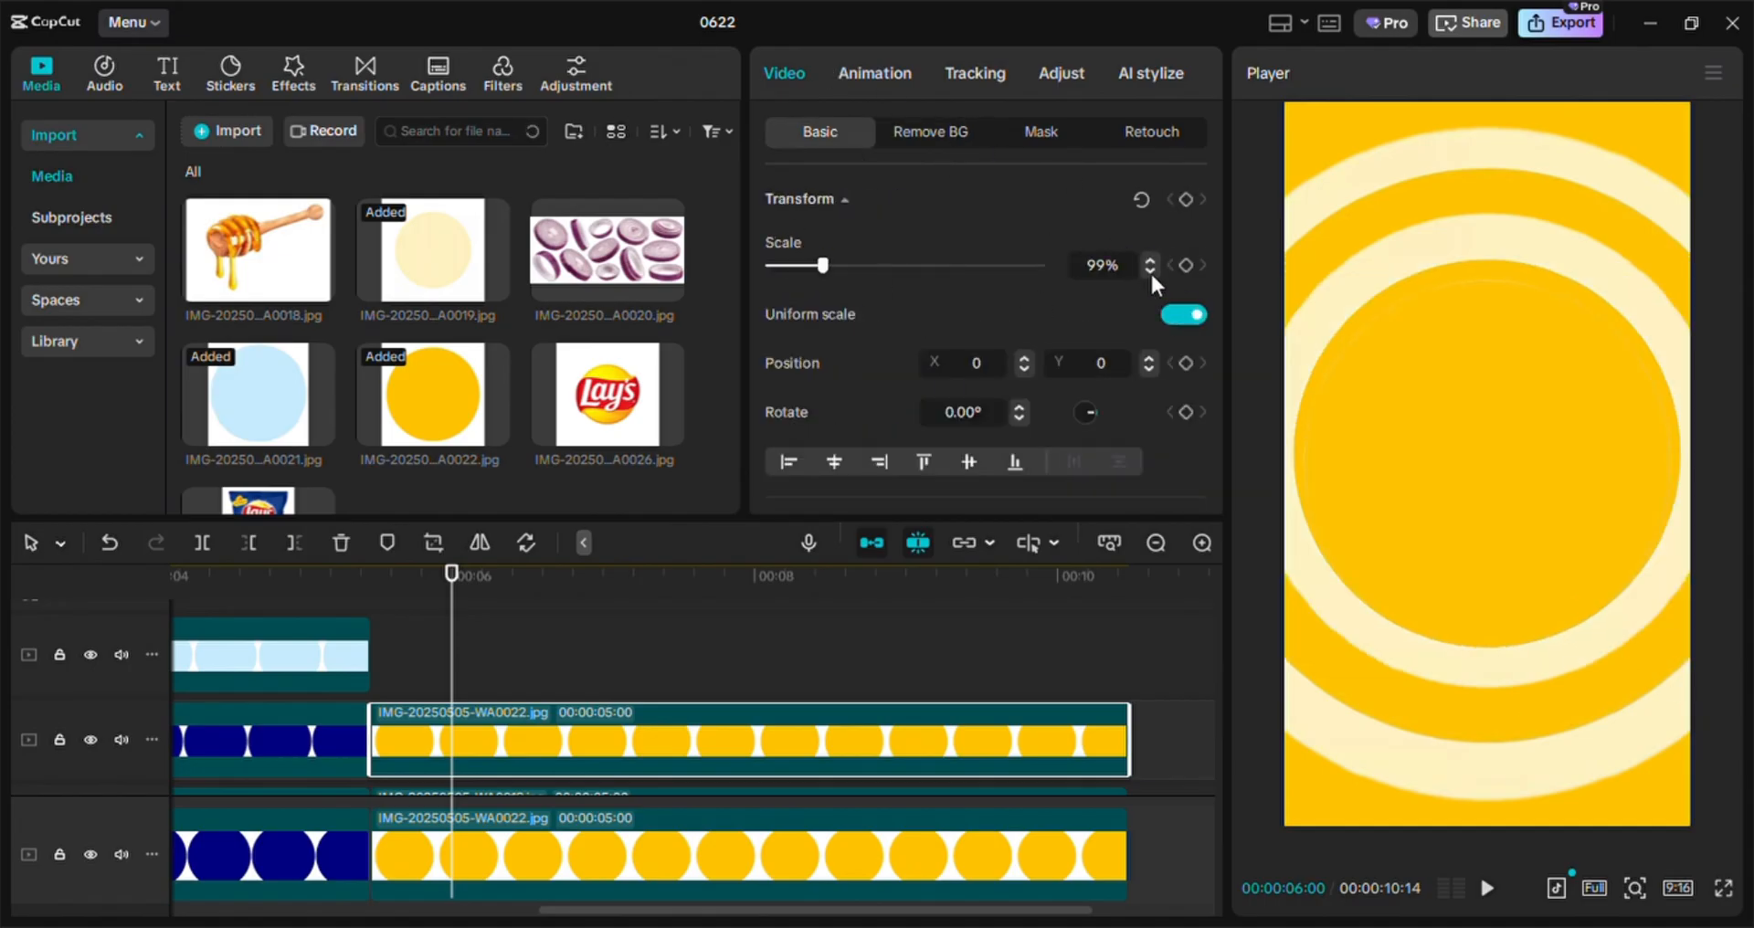
pyautogui.moveTo(1150, 271); pyautogui.dragTo(1150, 270)
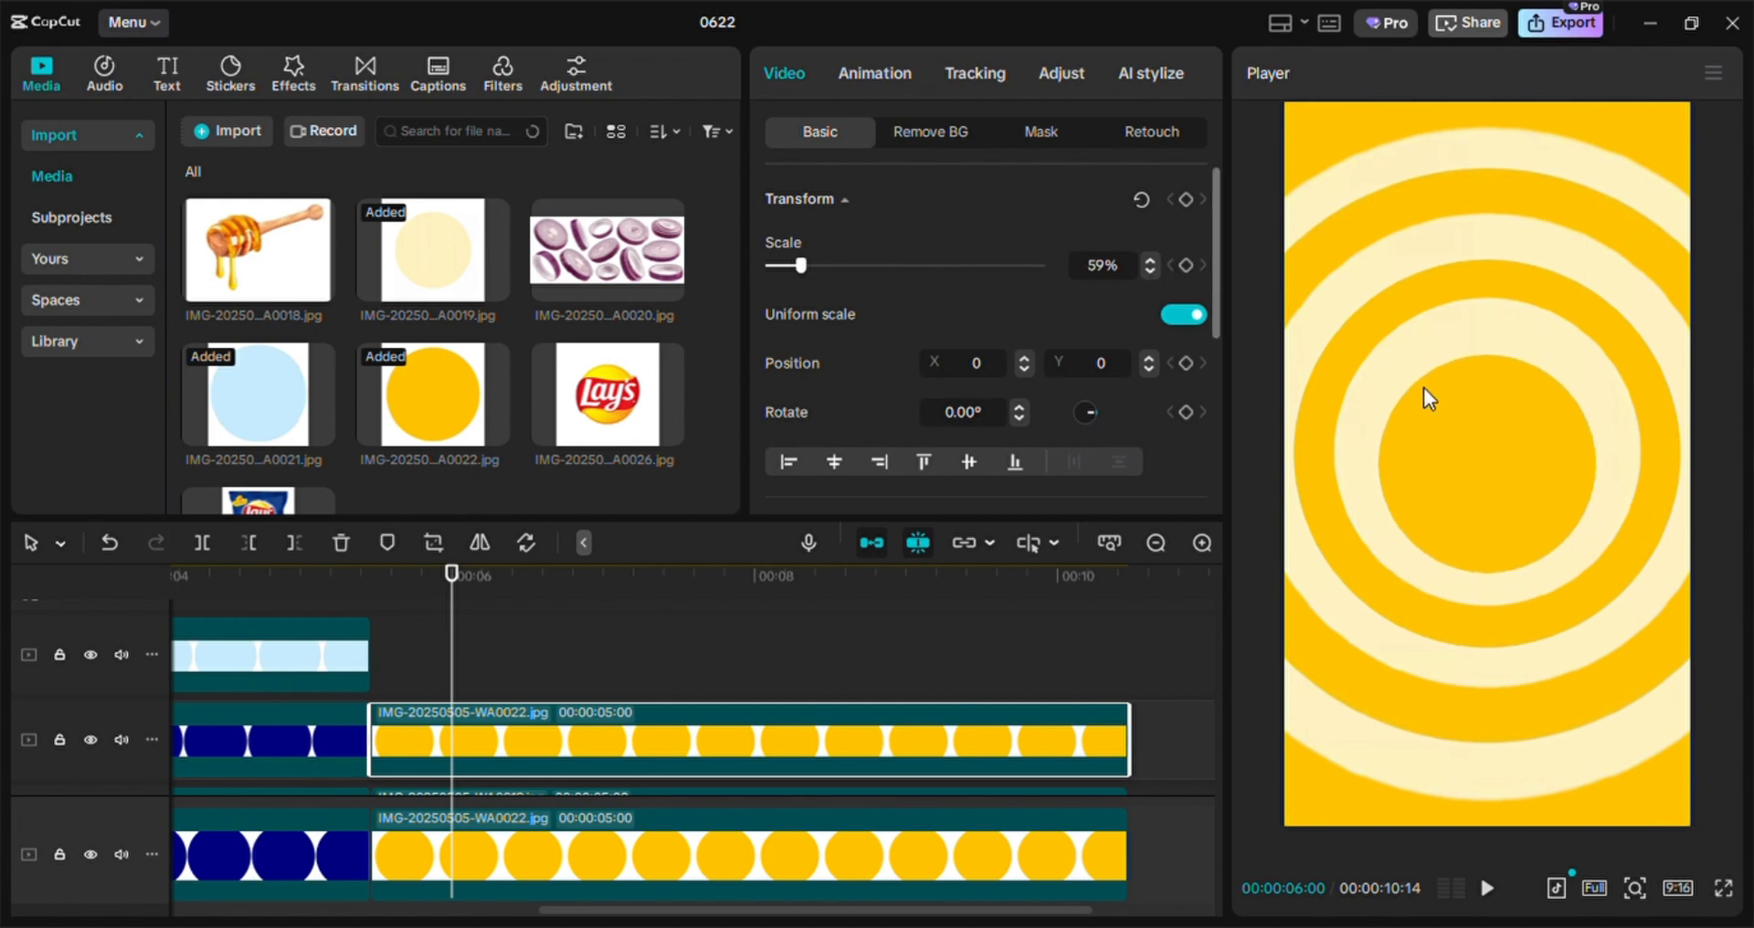
pyautogui.moveTo(1471, 468); pyautogui.dragTo(1469, 454)
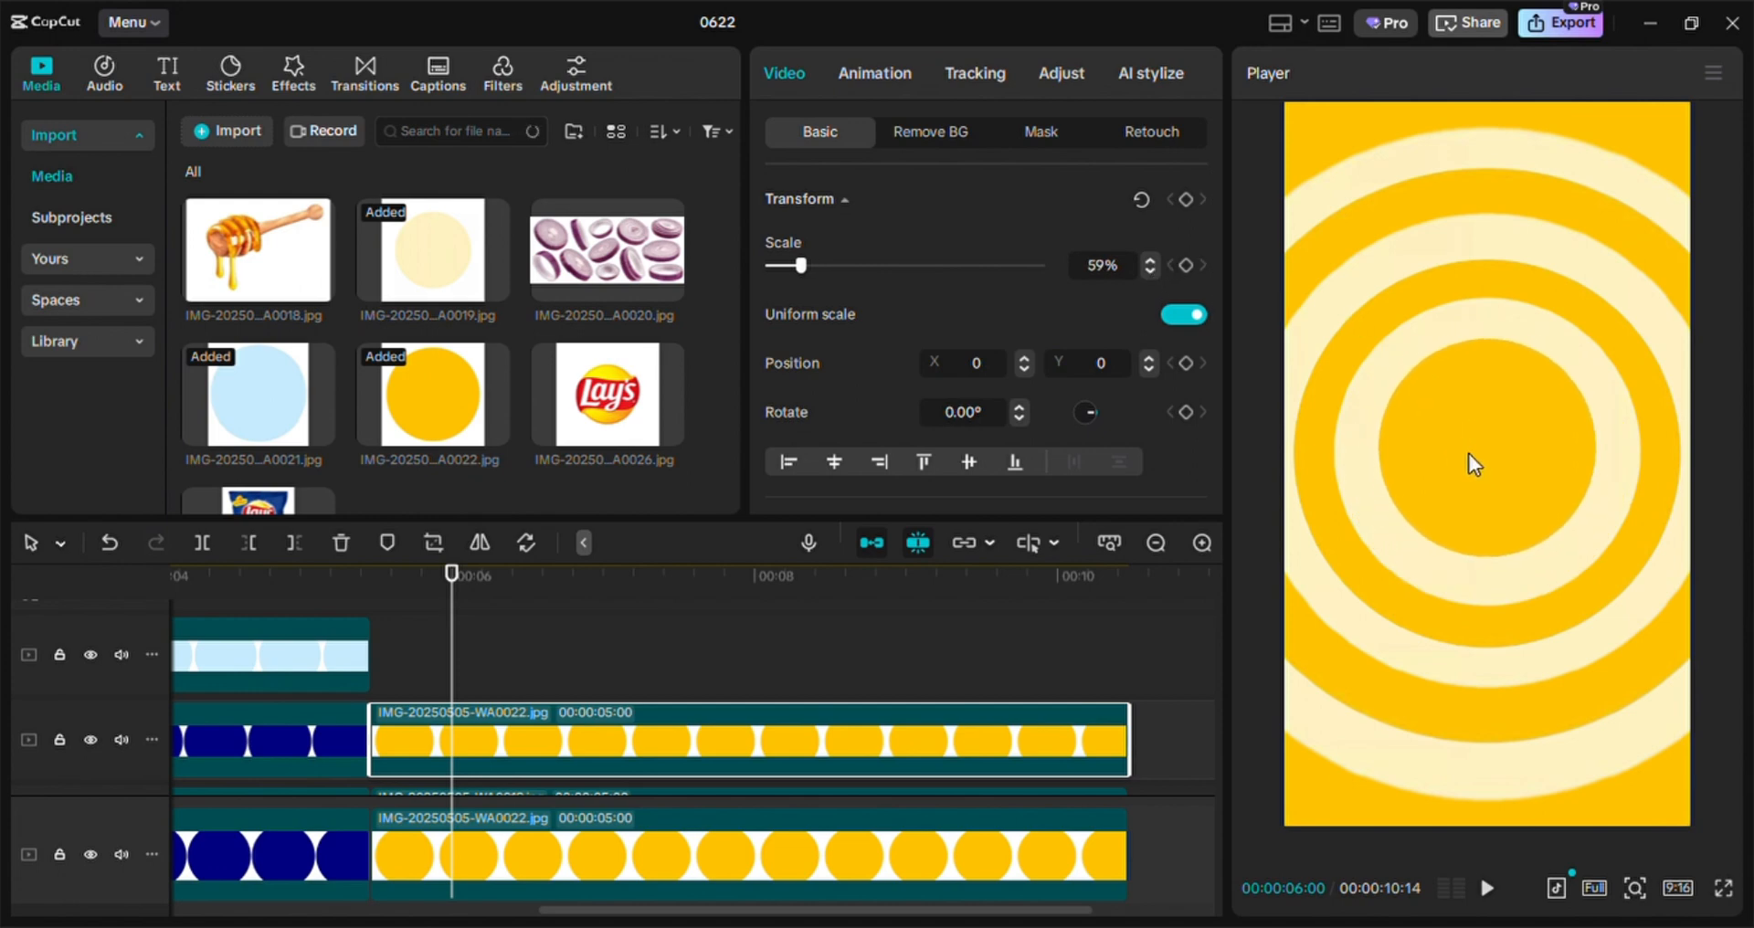
pyautogui.moveTo(1150, 262); pyautogui.dragTo(1150, 261)
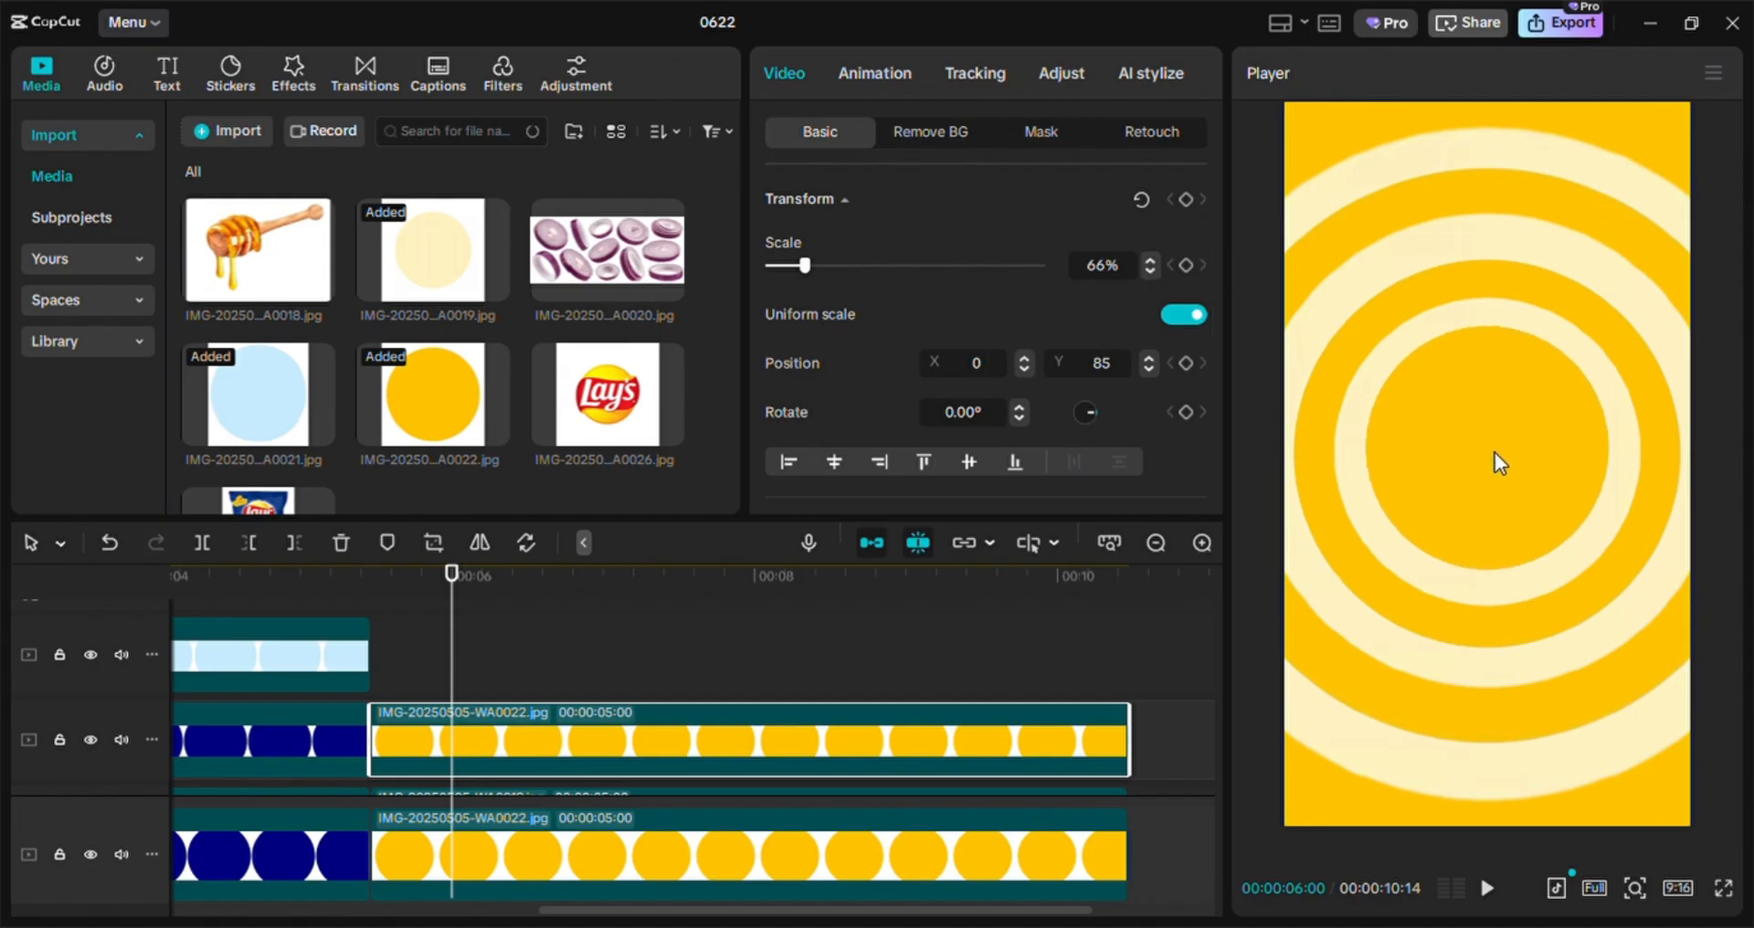
pyautogui.moveTo(1495, 453)
pyautogui.mouseDown()
pyautogui.moveTo(1510, 470)
pyautogui.moveTo(1496, 454)
pyautogui.mouseUp()
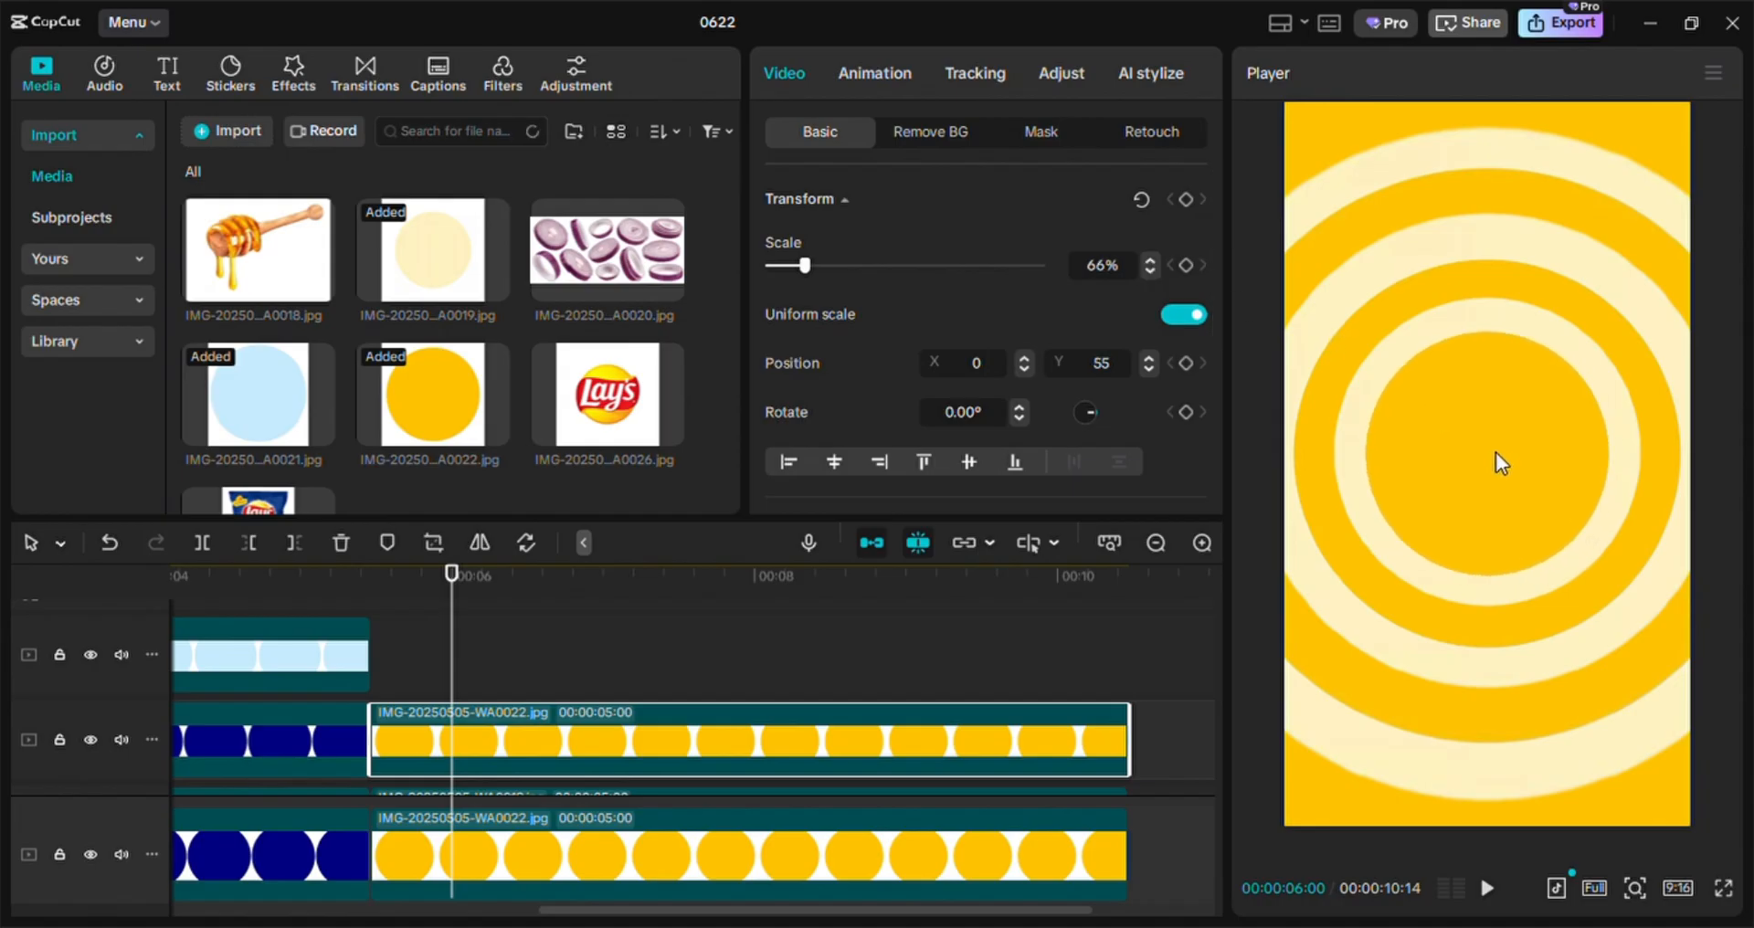
# Place another cream circle image on the track above the 66% yellow circle and auto-remove its background
pyautogui.moveTo(413, 228); pyautogui.dragTo(469, 753)
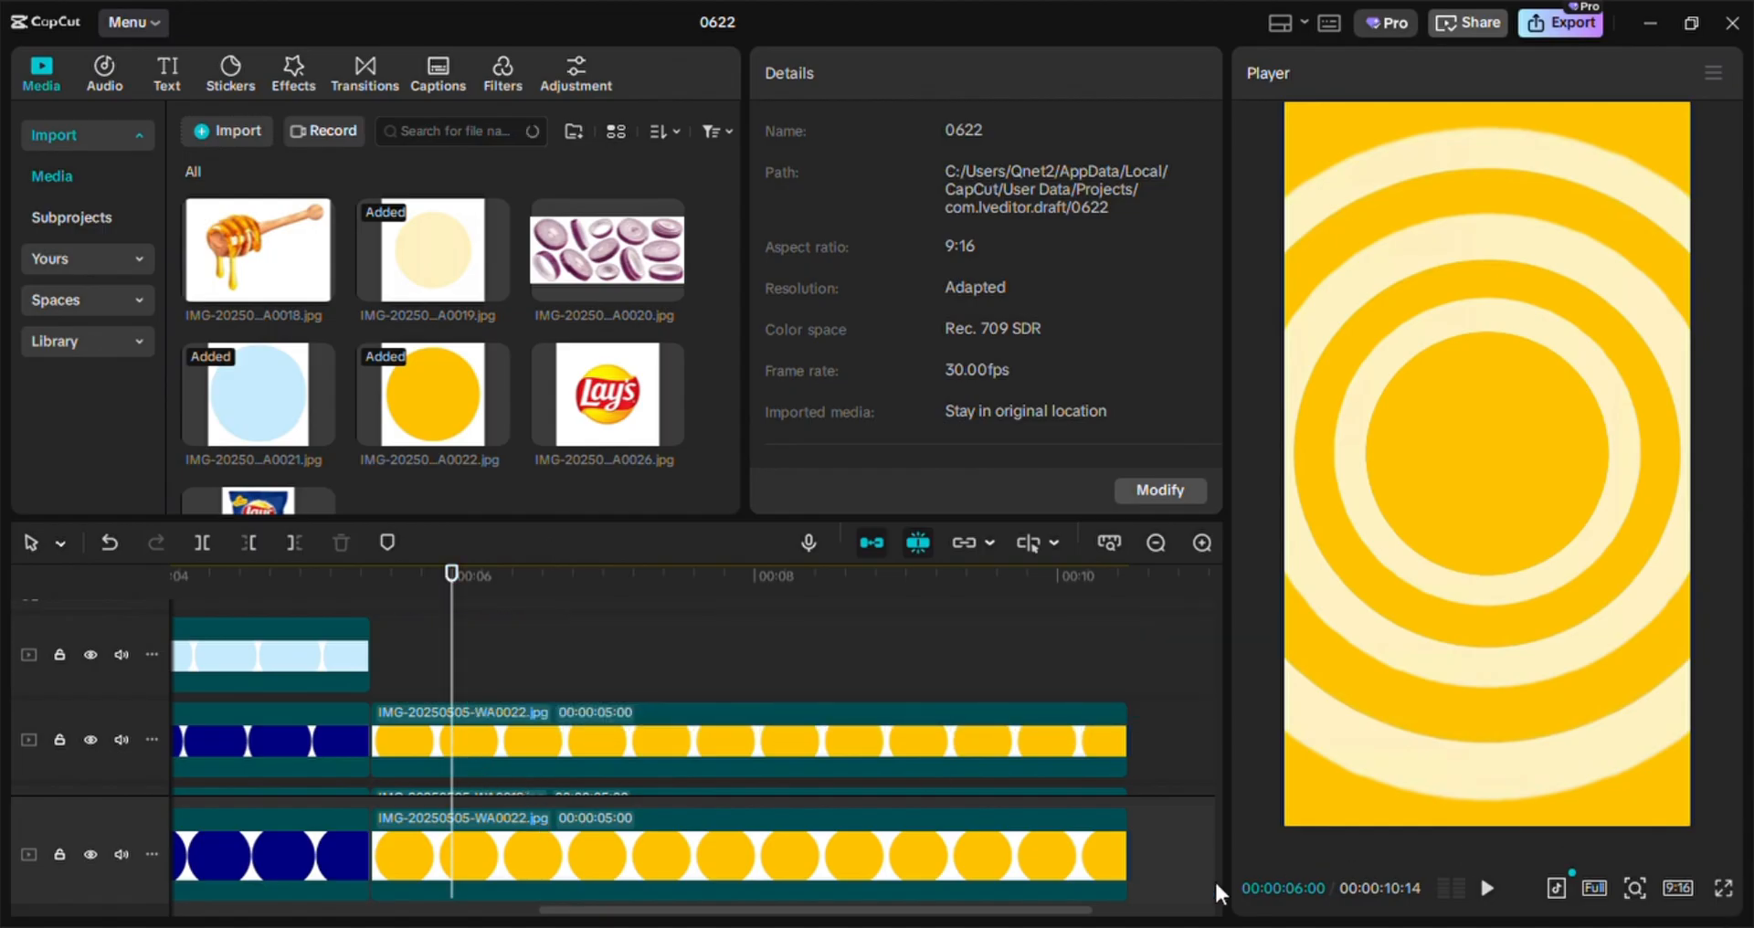
pyautogui.moveTo(399, 256); pyautogui.dragTo(467, 771)
pyautogui.moveTo(523, 673)
pyautogui.mouseDown()
pyautogui.moveTo(492, 691)
pyautogui.moveTo(519, 732)
pyautogui.moveTo(538, 671)
pyautogui.moveTo(523, 675)
pyautogui.mouseUp()
pyautogui.click(921, 139)
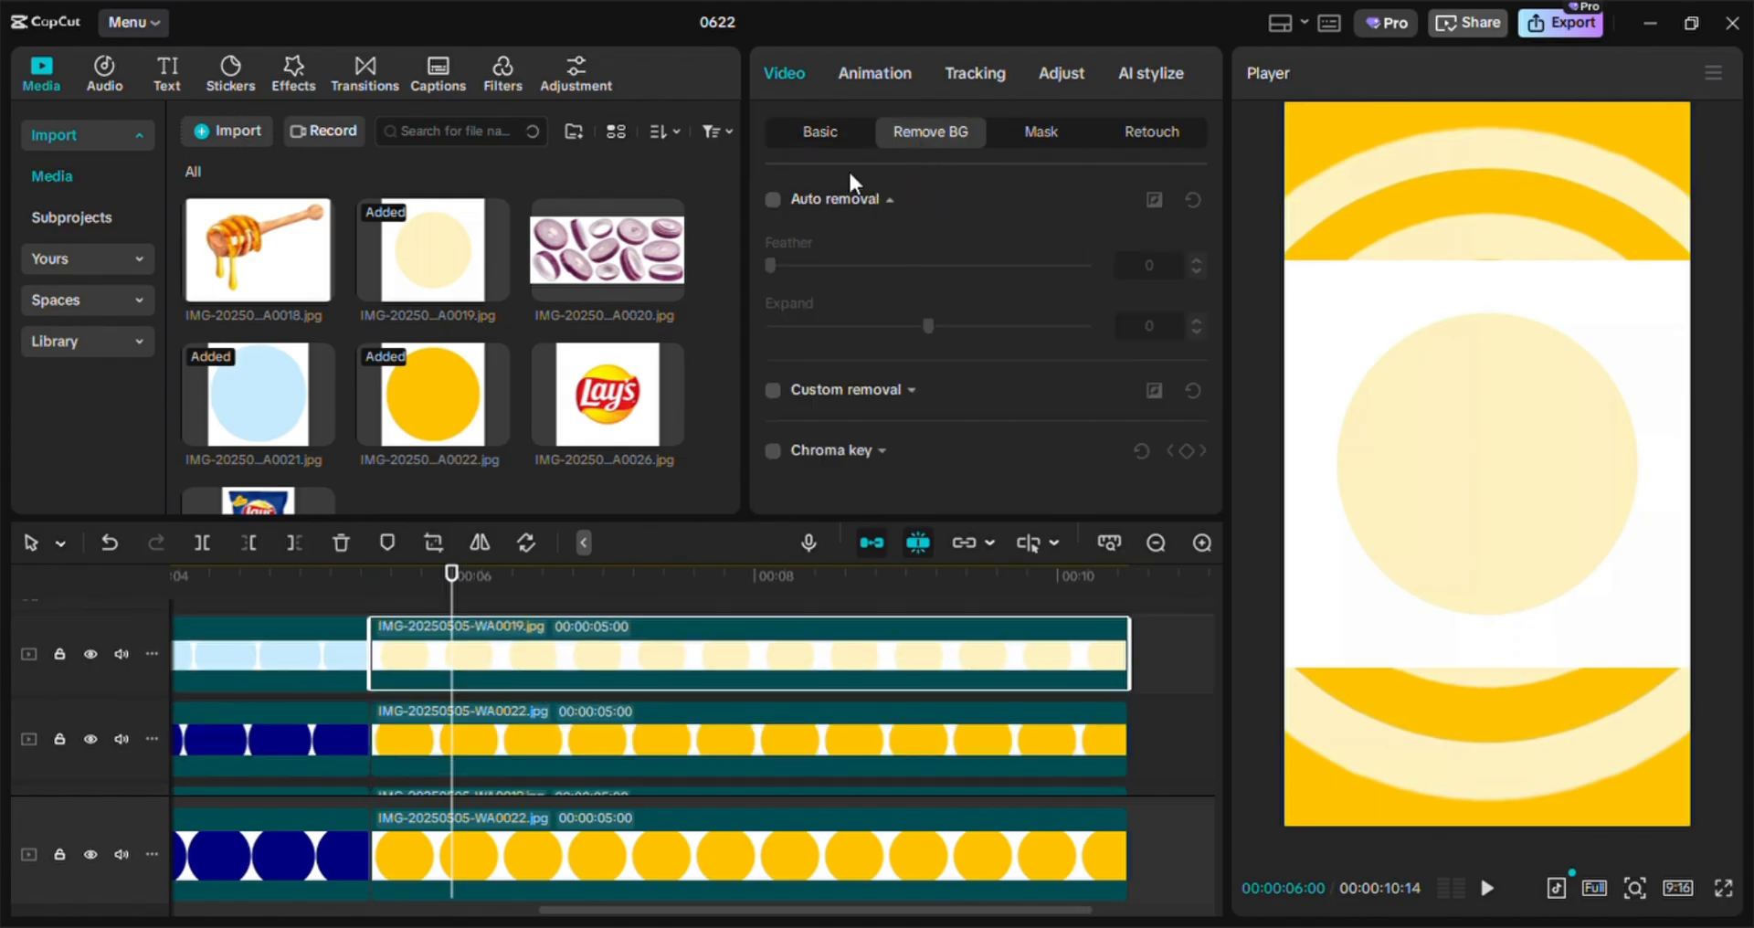
pyautogui.click(773, 200)
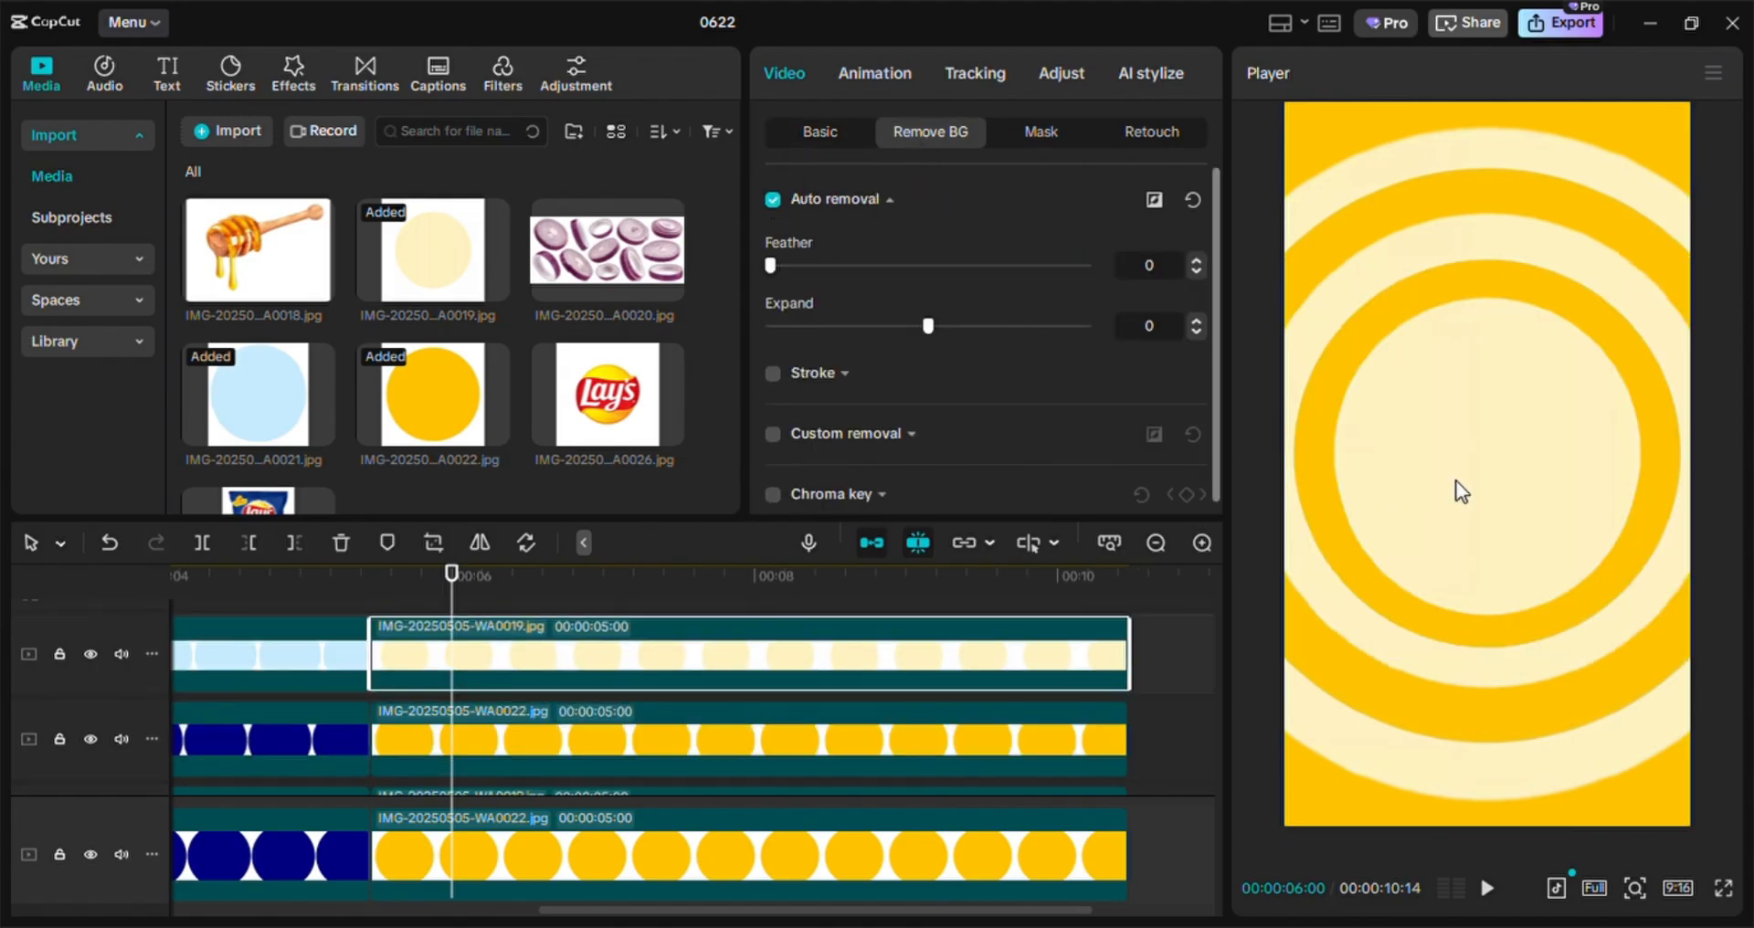
# Set the top cream circle's scale to 64% and its Y position to 48
pyautogui.click(814, 134)
pyautogui.click(1148, 272)
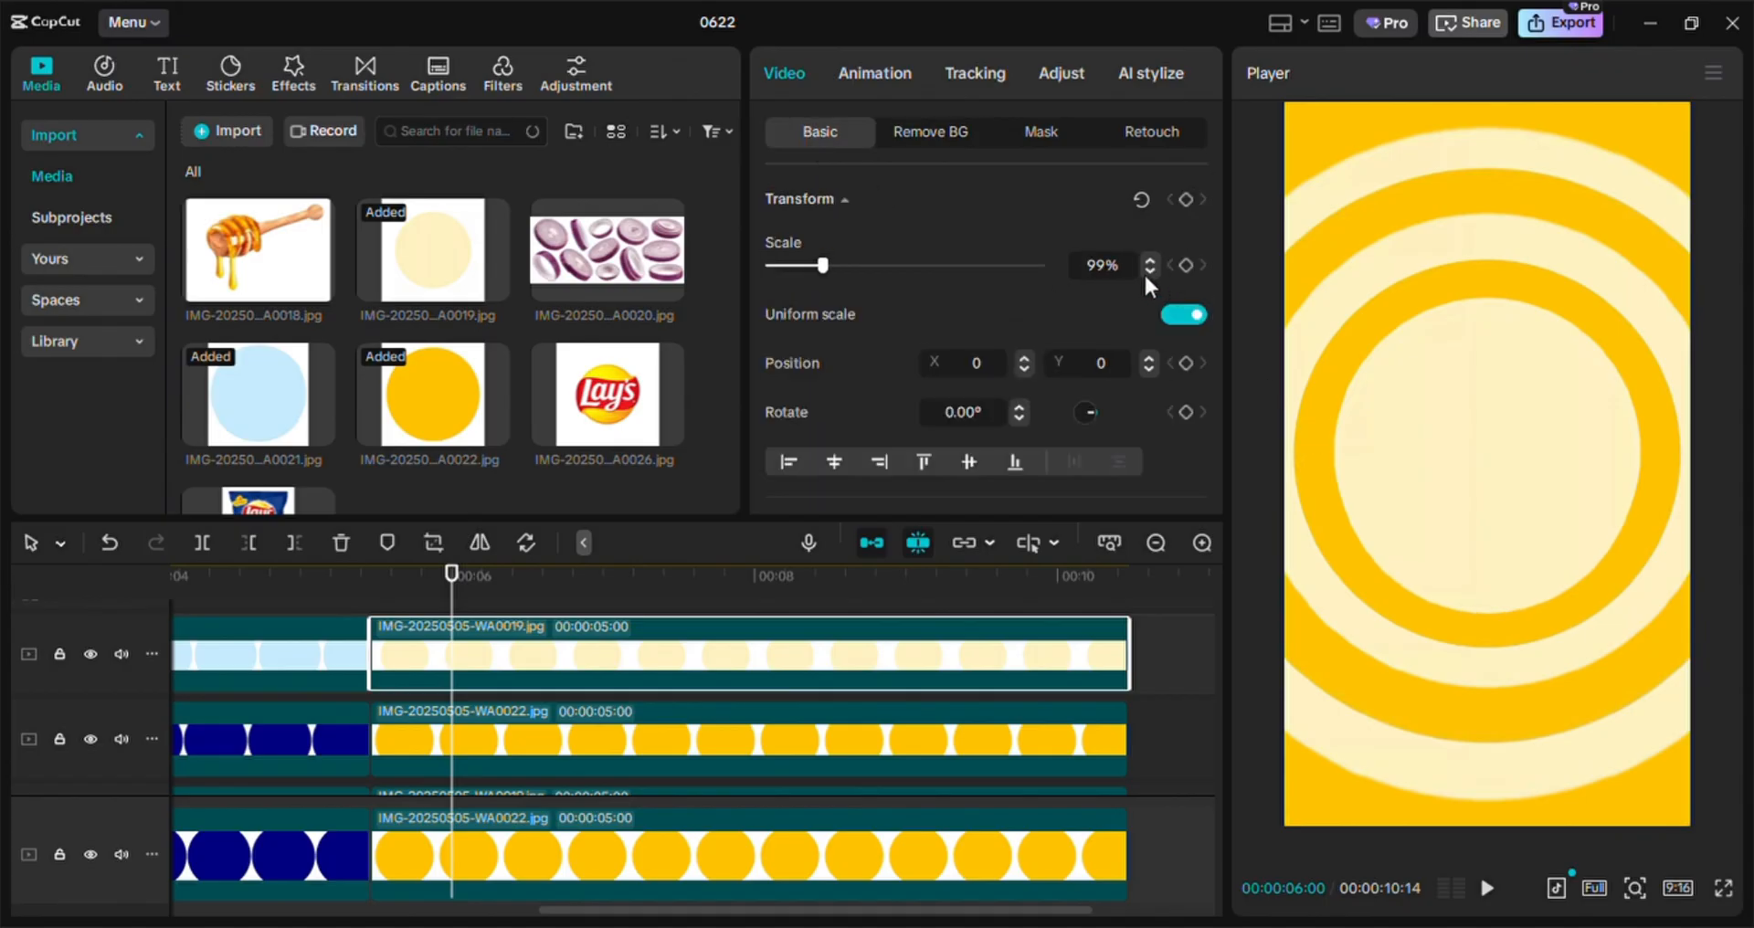
pyautogui.click(1148, 272)
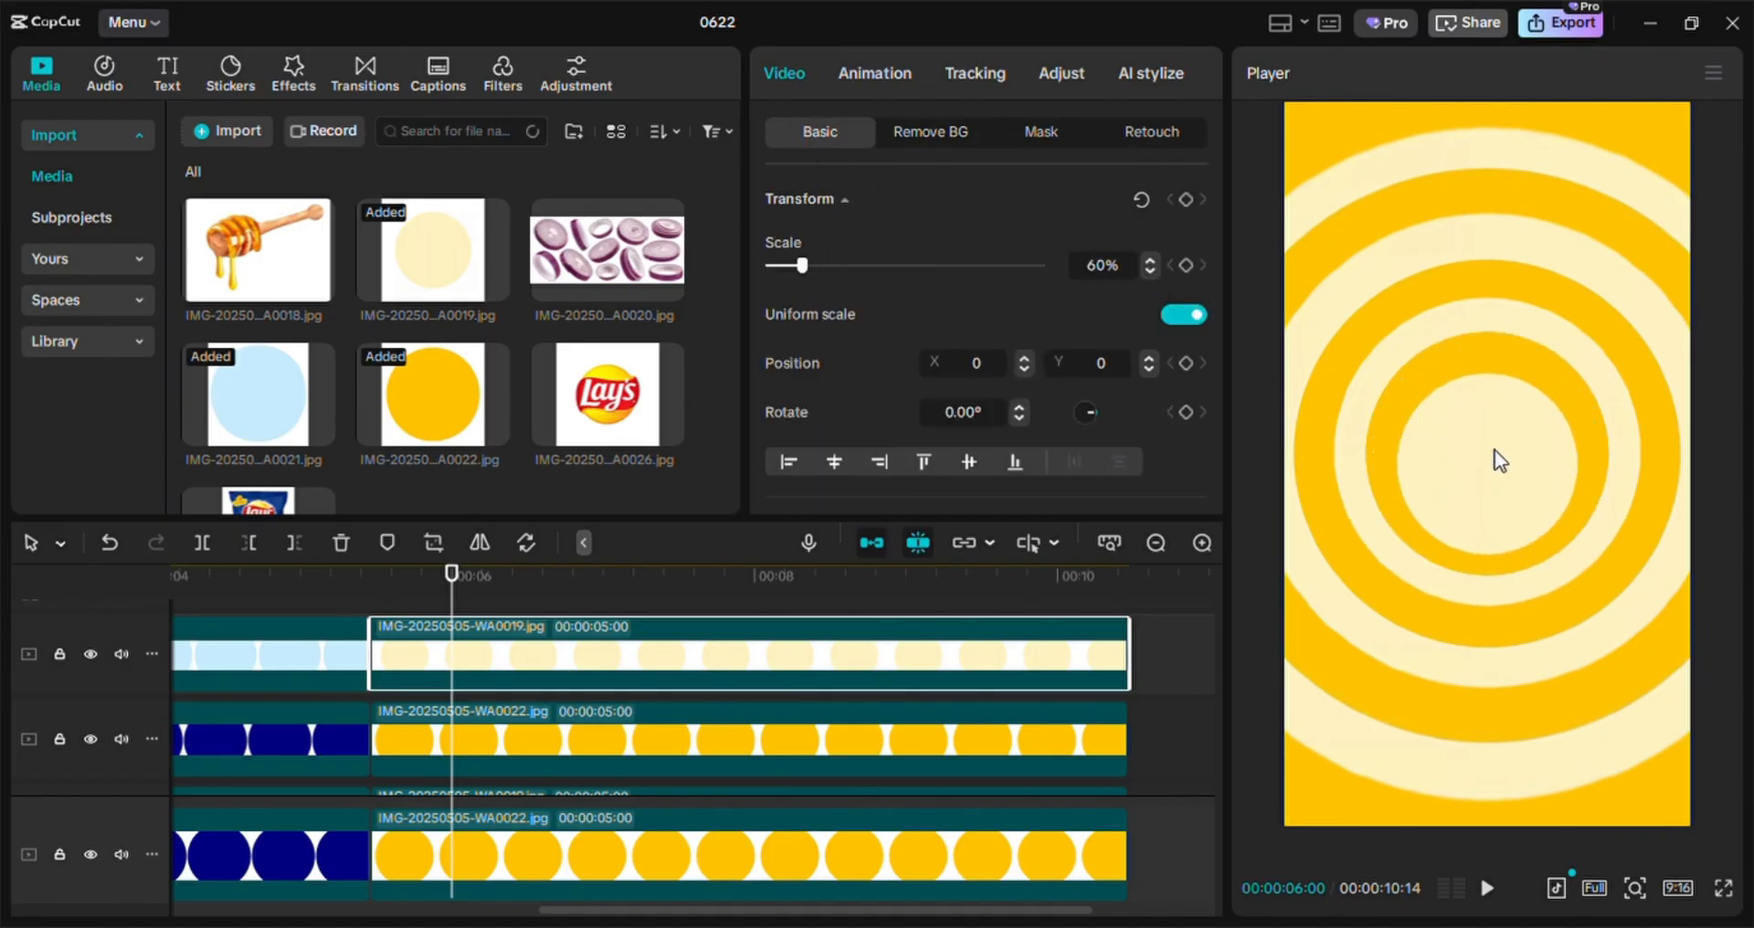
pyautogui.moveTo(1501, 459)
pyautogui.mouseDown()
pyautogui.moveTo(1500, 435)
pyautogui.moveTo(1504, 455)
pyautogui.mouseUp()
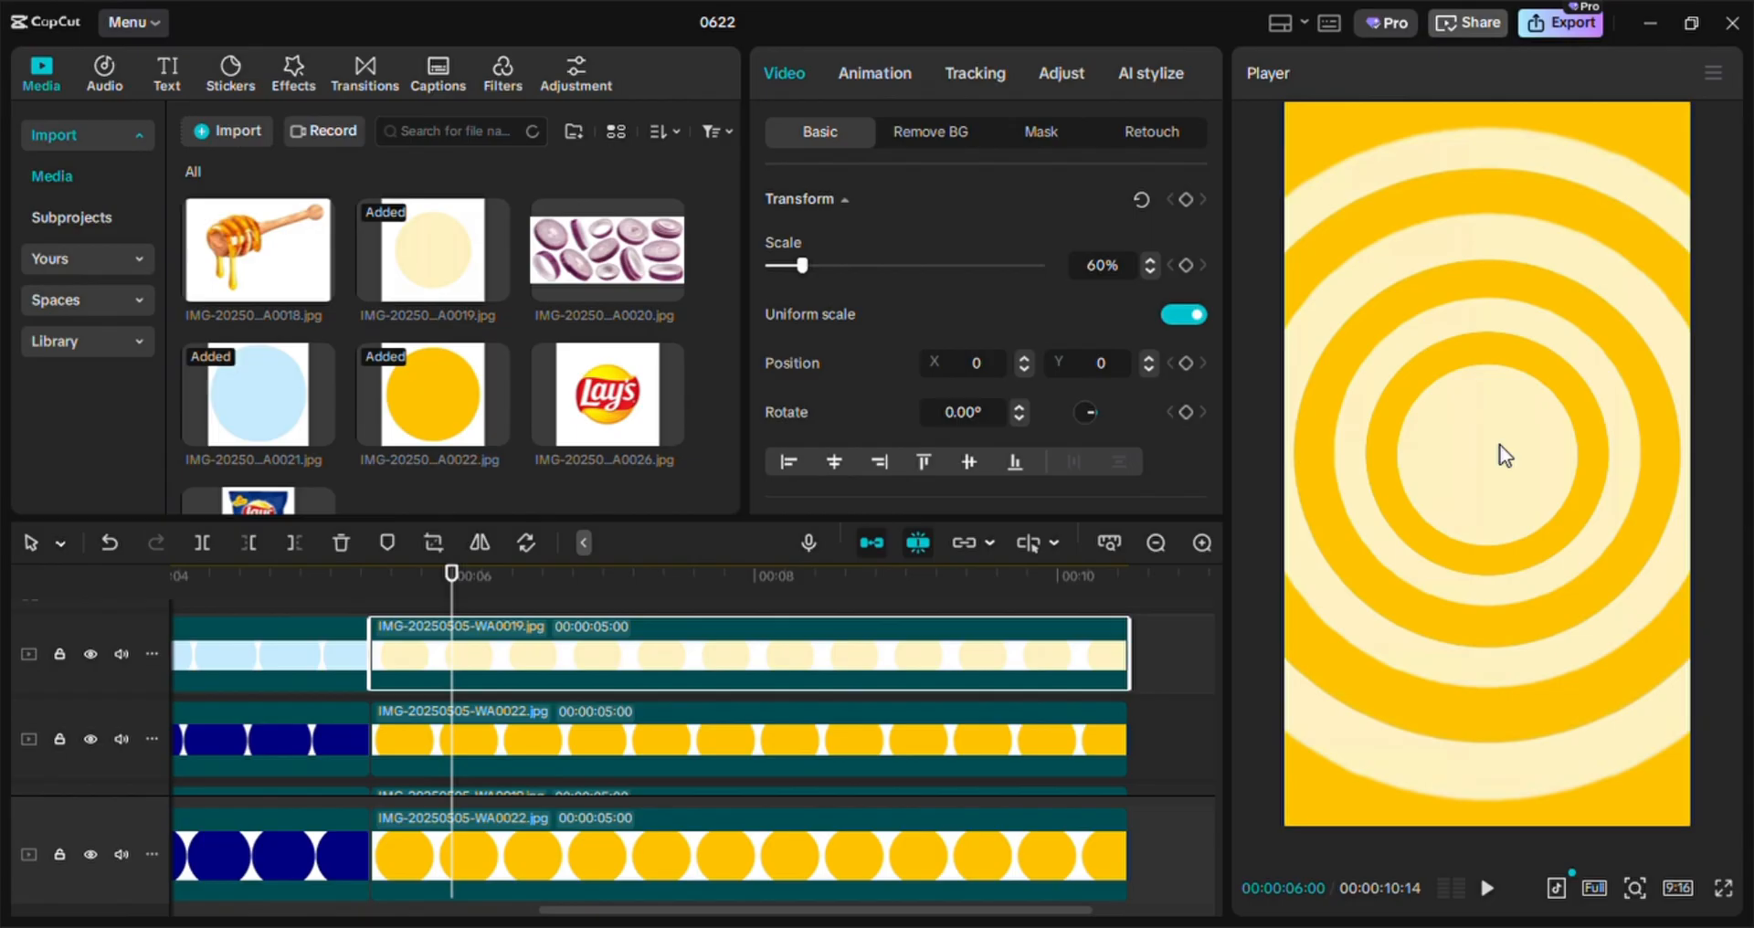
pyautogui.click(1148, 256)
pyautogui.click(1148, 256)
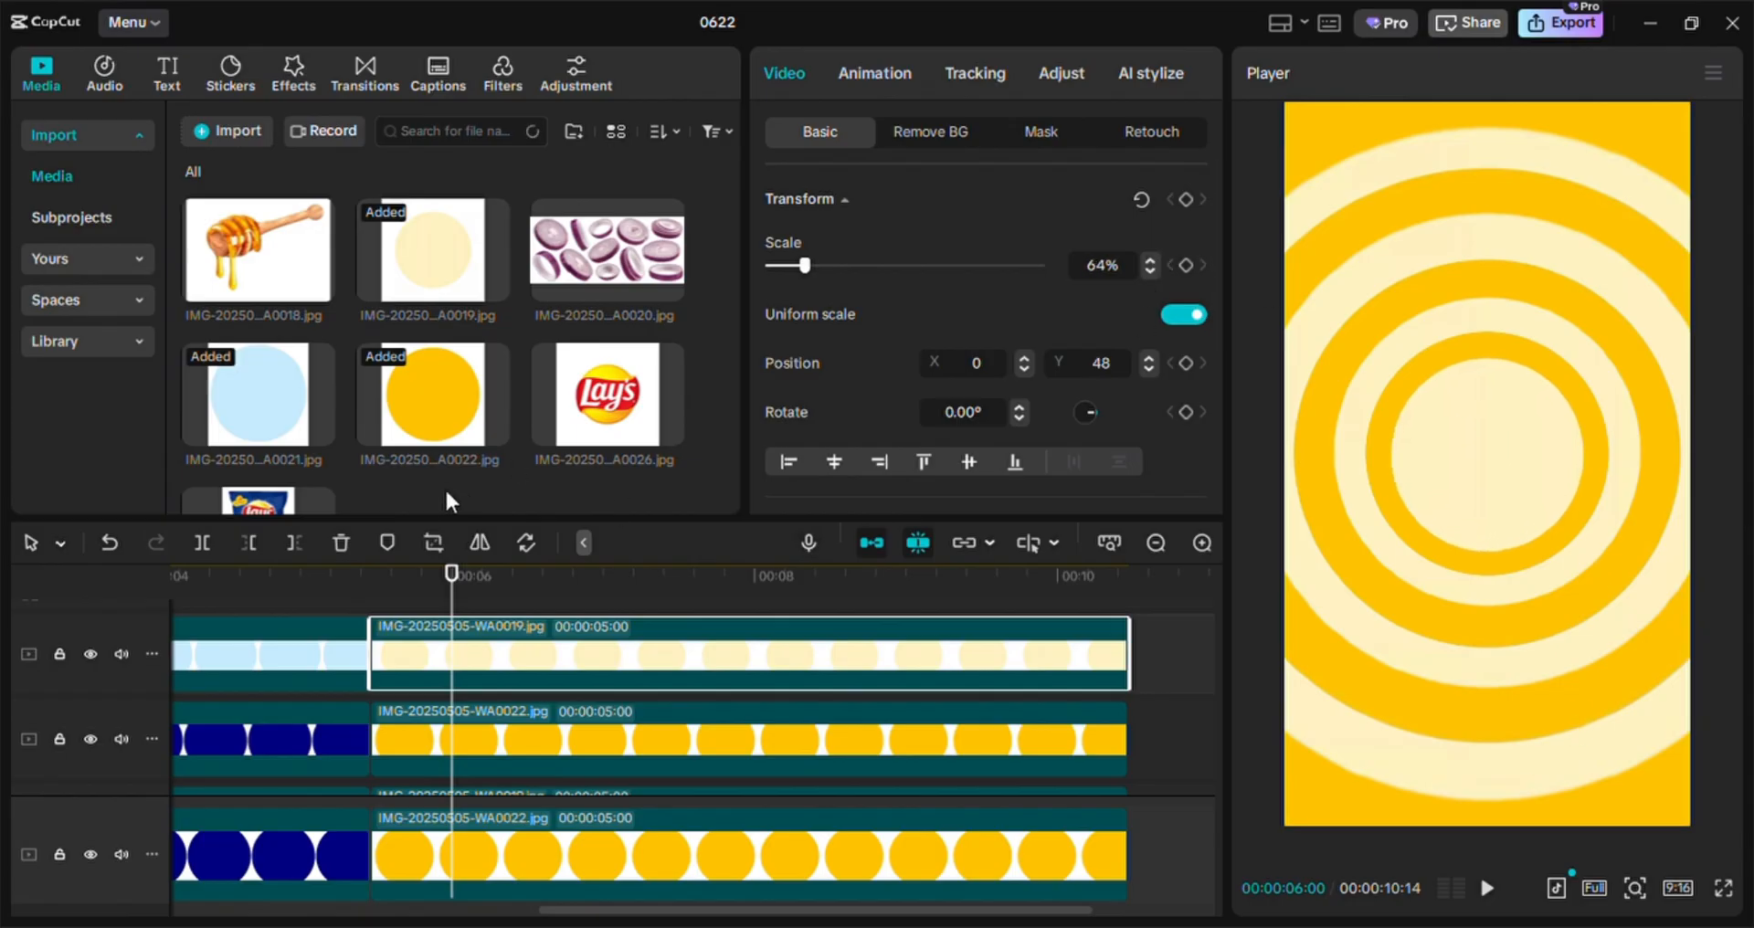
# Compare the blue and yellow scenes around their cut, and play the blue scene from the beginning to review its opening animation
pyautogui.click(353, 576)
pyautogui.click(452, 576)
pyautogui.click(352, 605)
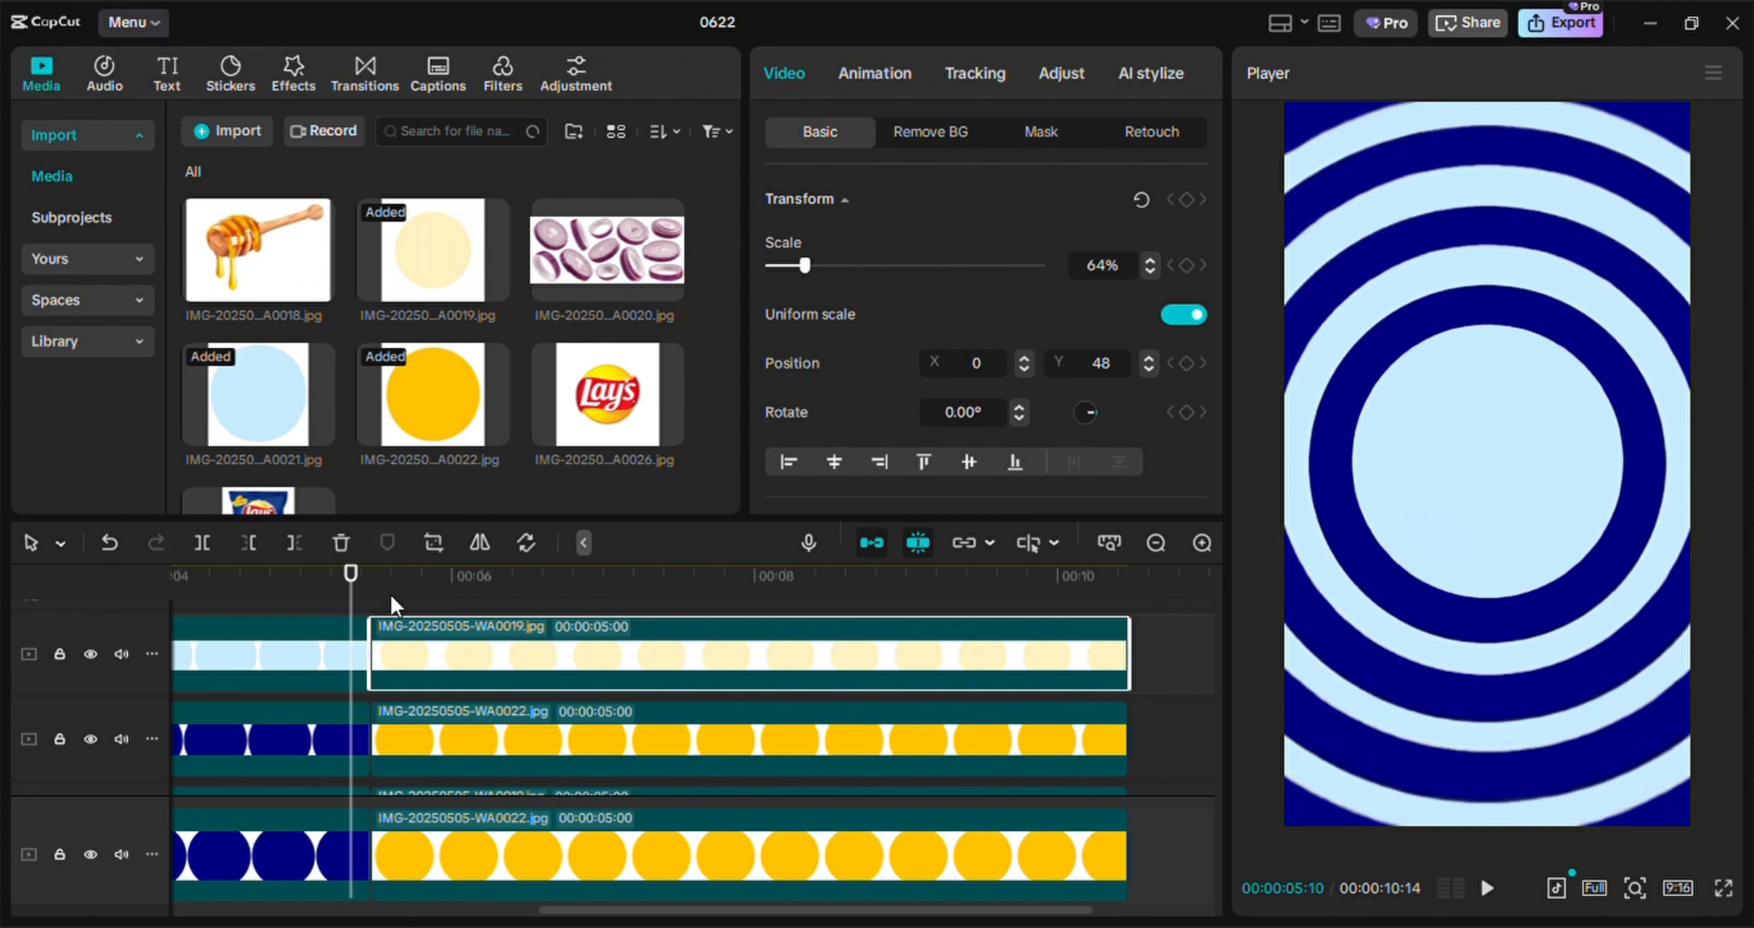
pyautogui.click(419, 589)
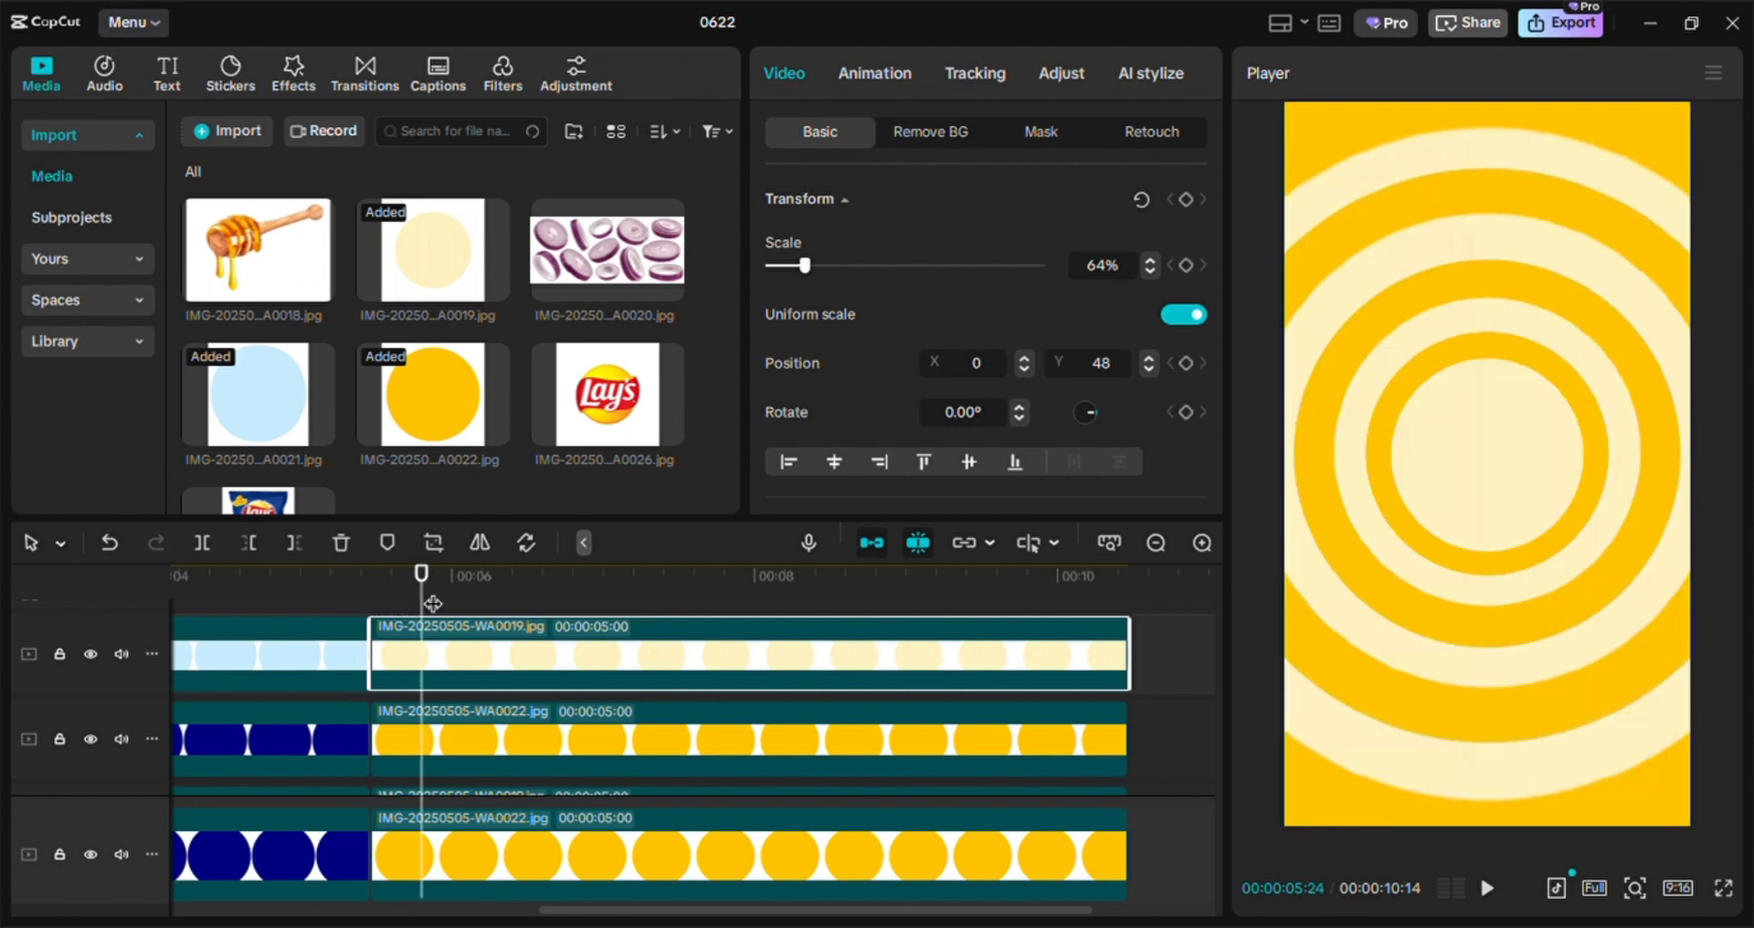
pyautogui.scroll(-3, 623, 717)
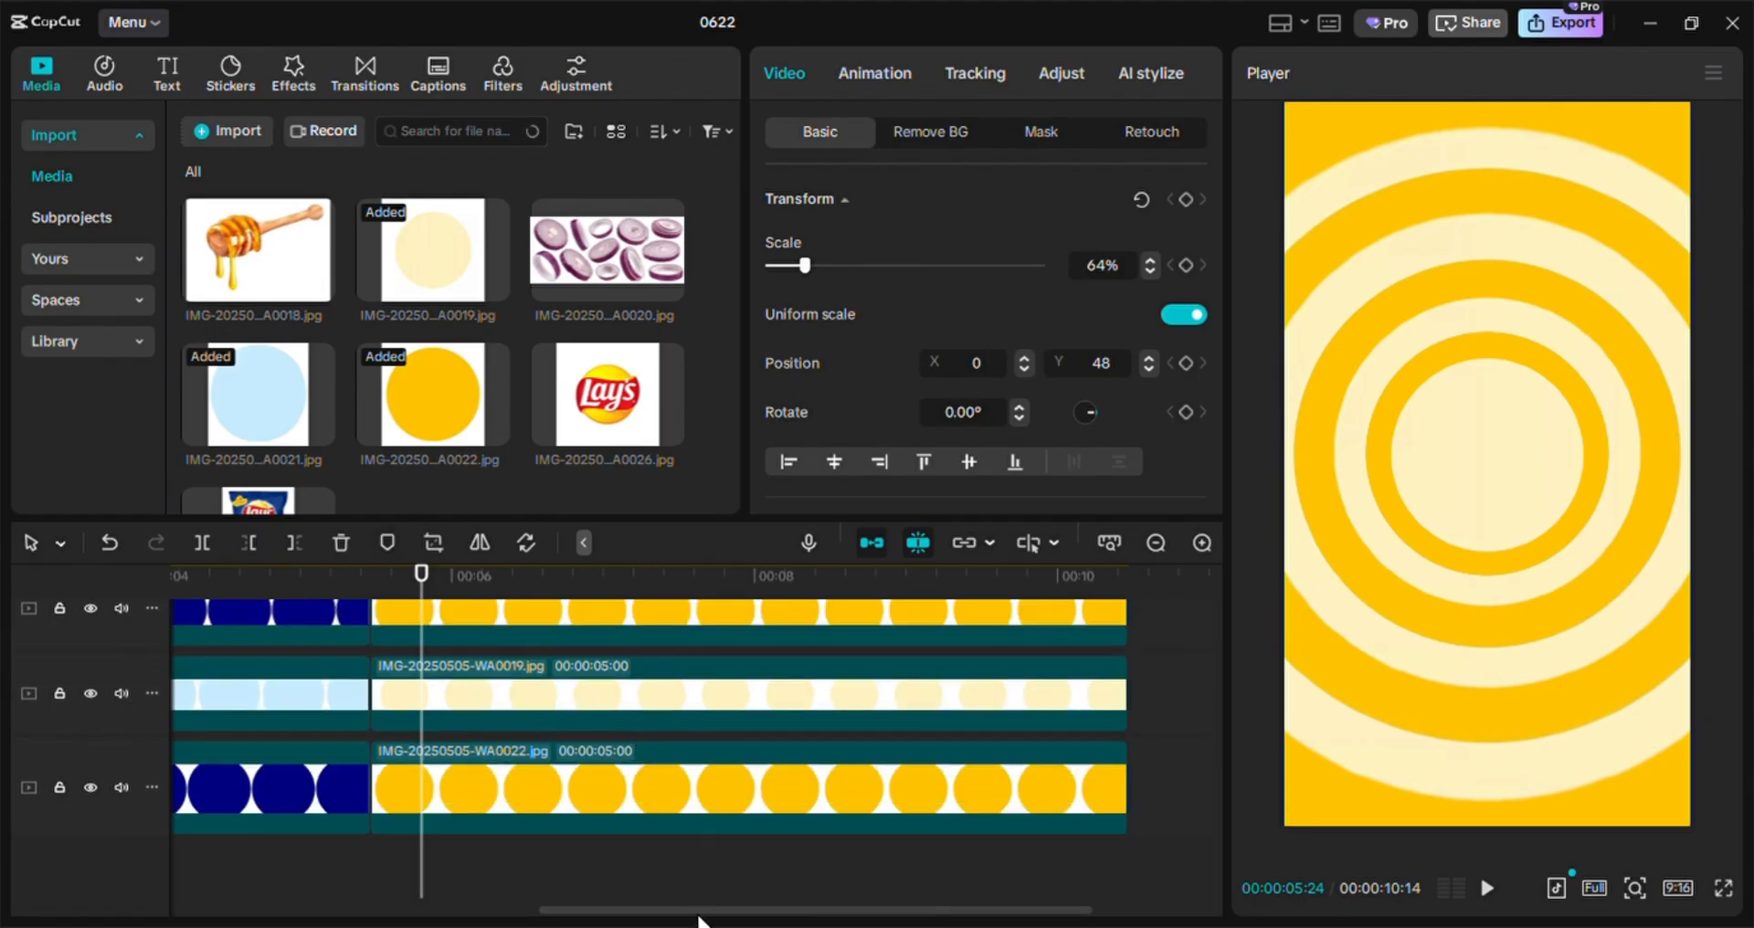
pyautogui.moveTo(814, 910); pyautogui.dragTo(448, 910)
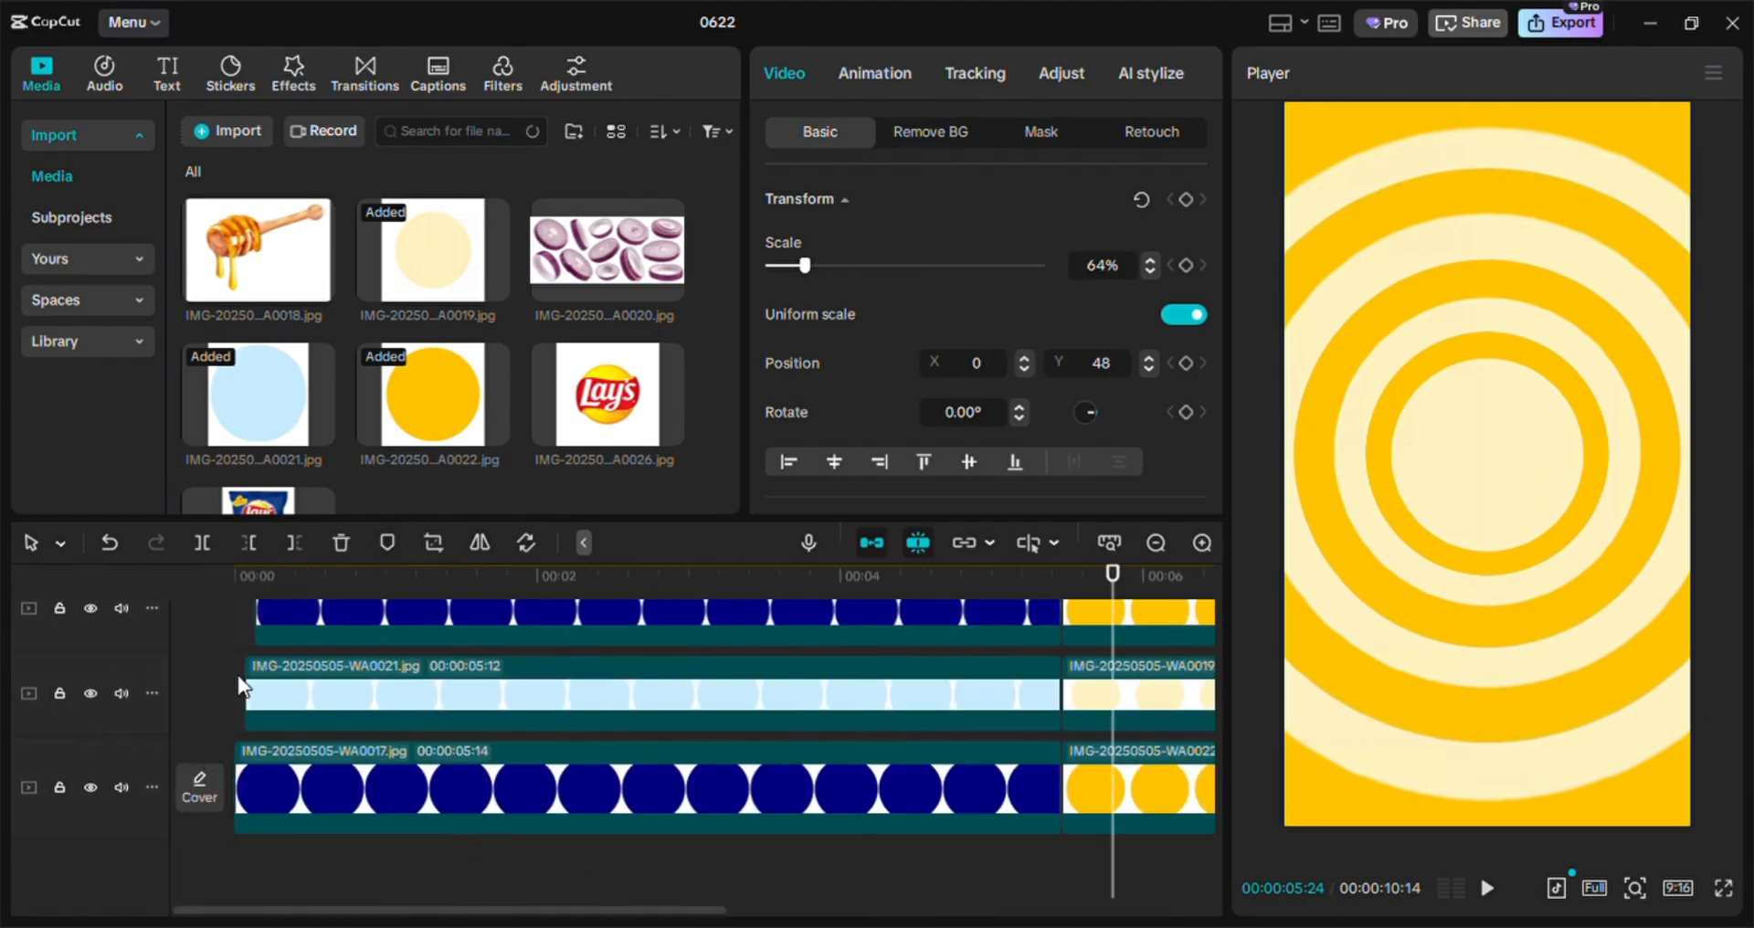
pyautogui.click(239, 585)
pyautogui.click(1488, 888)
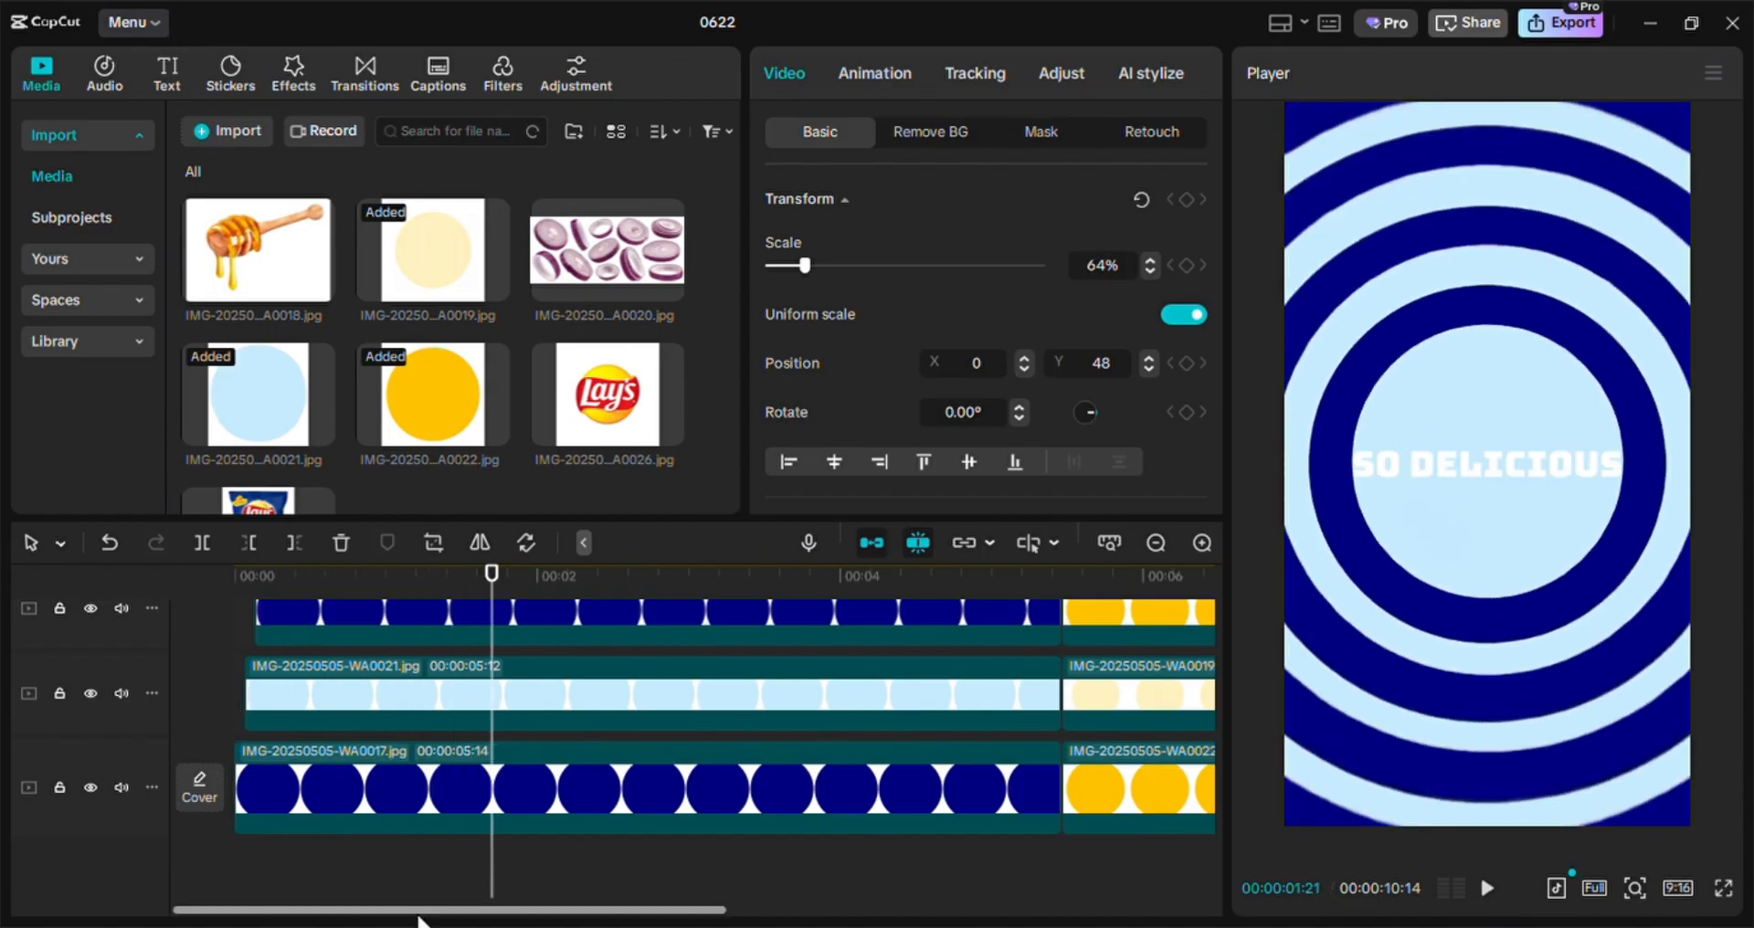
# Select the yellow background clip and move the playhead eight frames past the yellow scene's start, to 00:00:05:22
pyautogui.moveTo(420, 912); pyautogui.dragTo(752, 912)
pyautogui.click(424, 585)
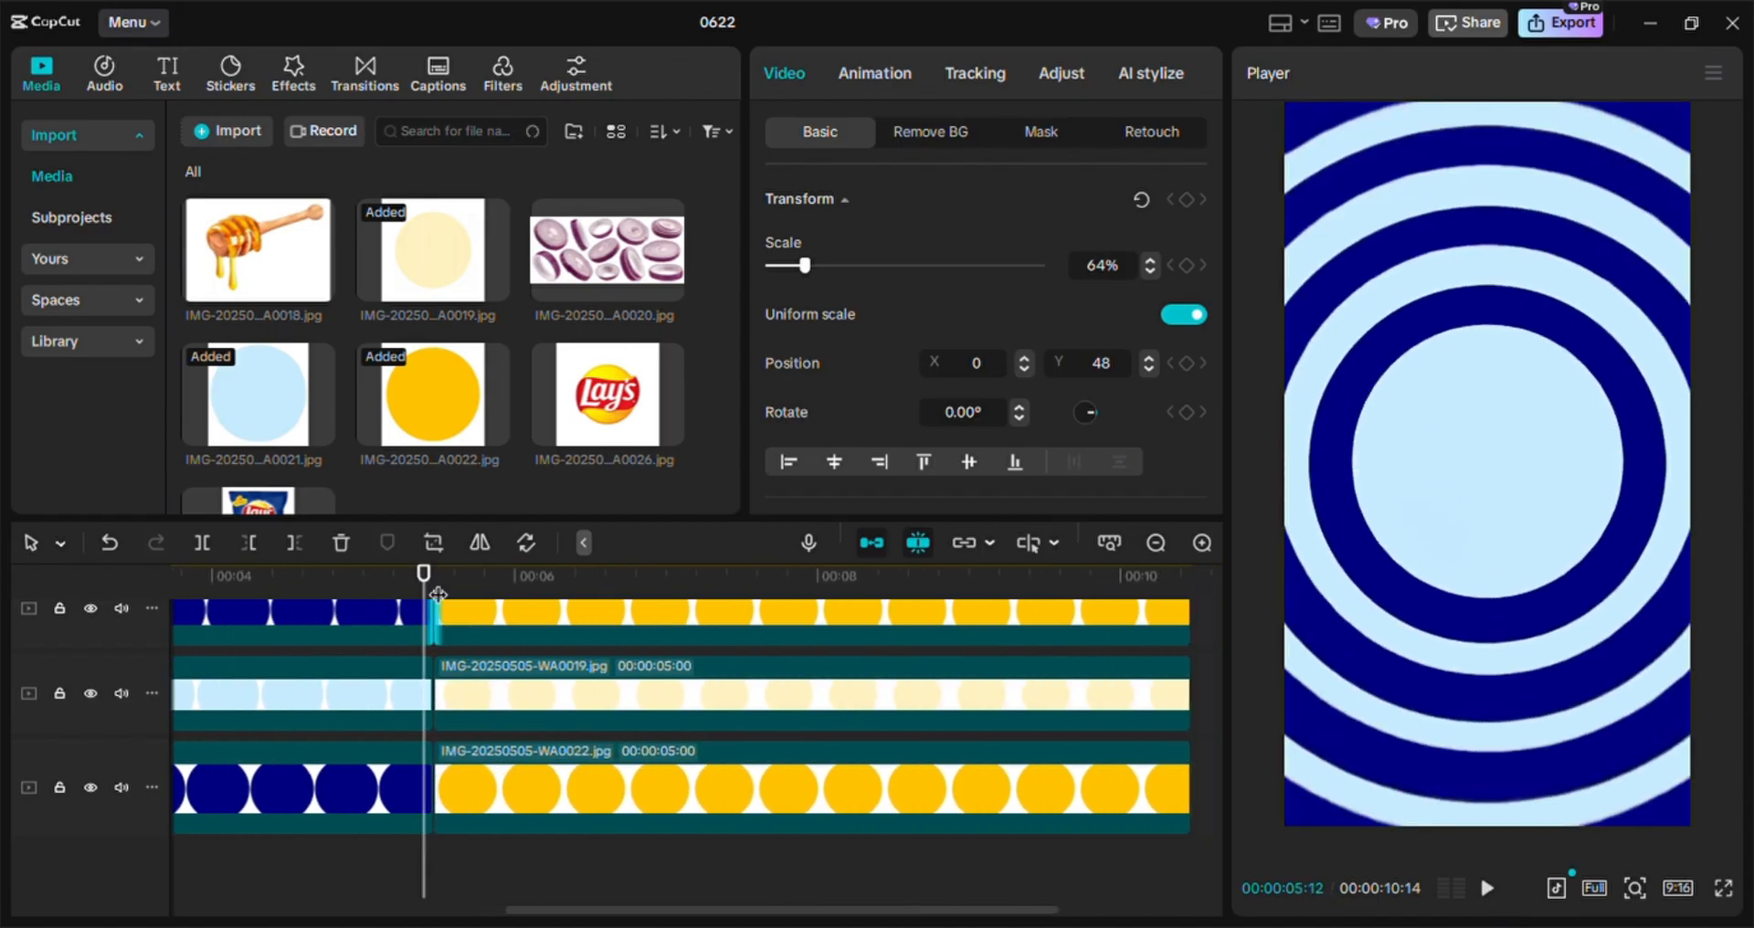
pyautogui.click(437, 589)
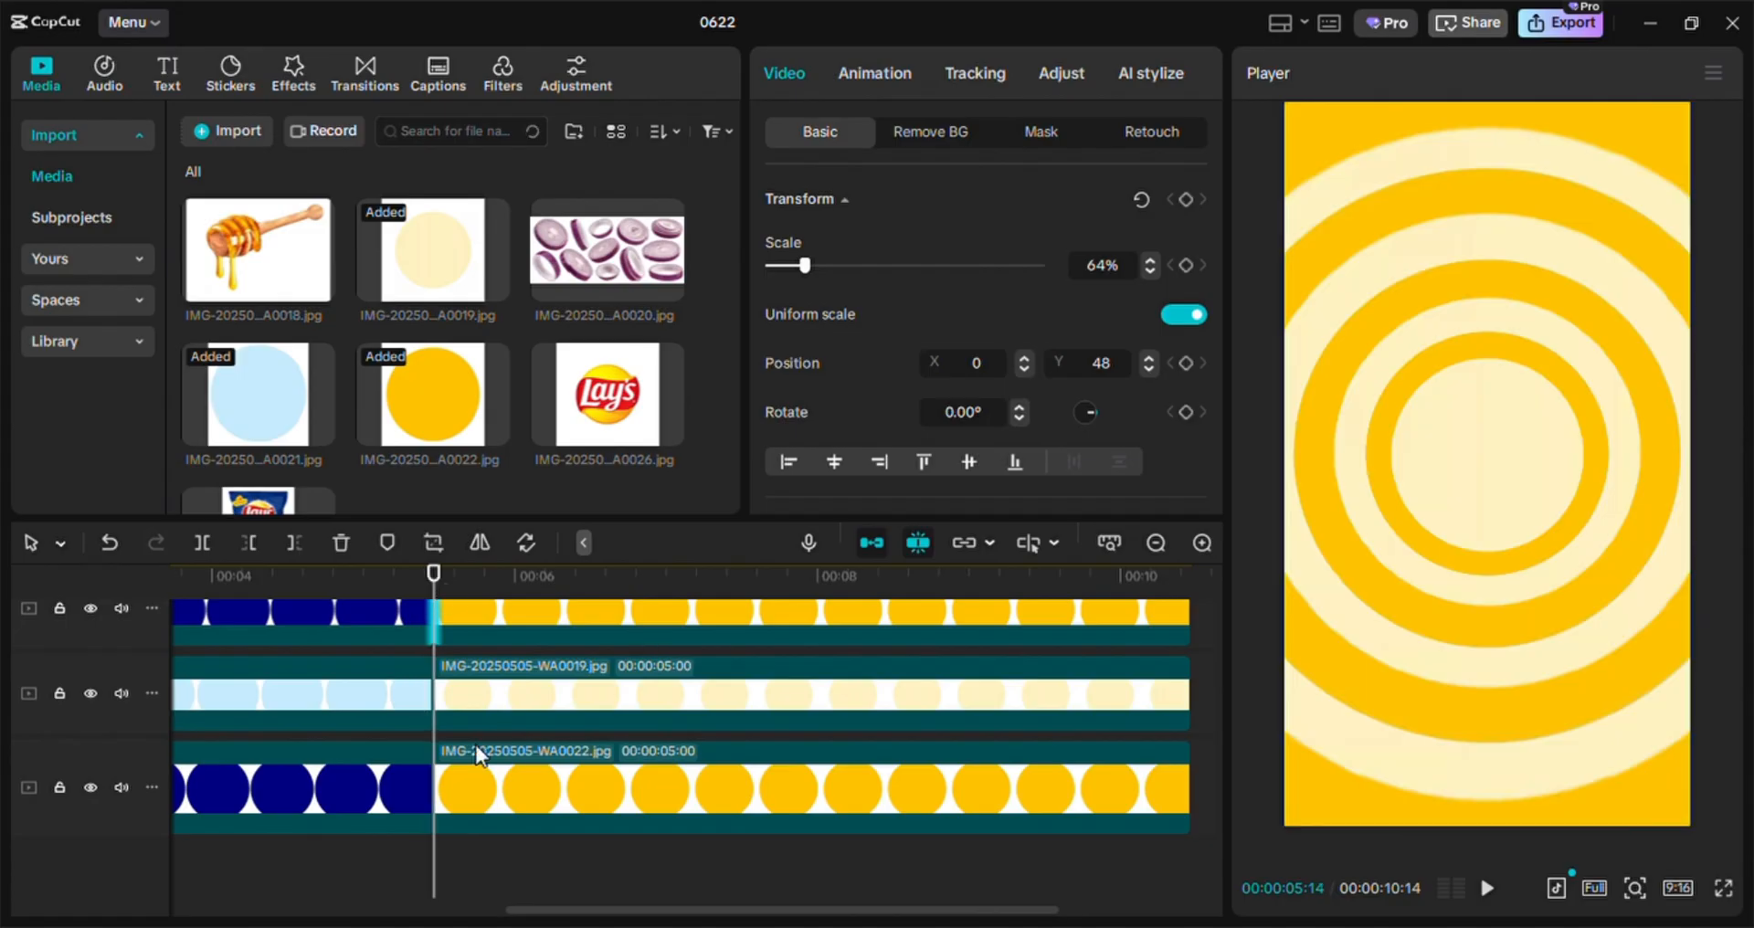
pyautogui.click(468, 773)
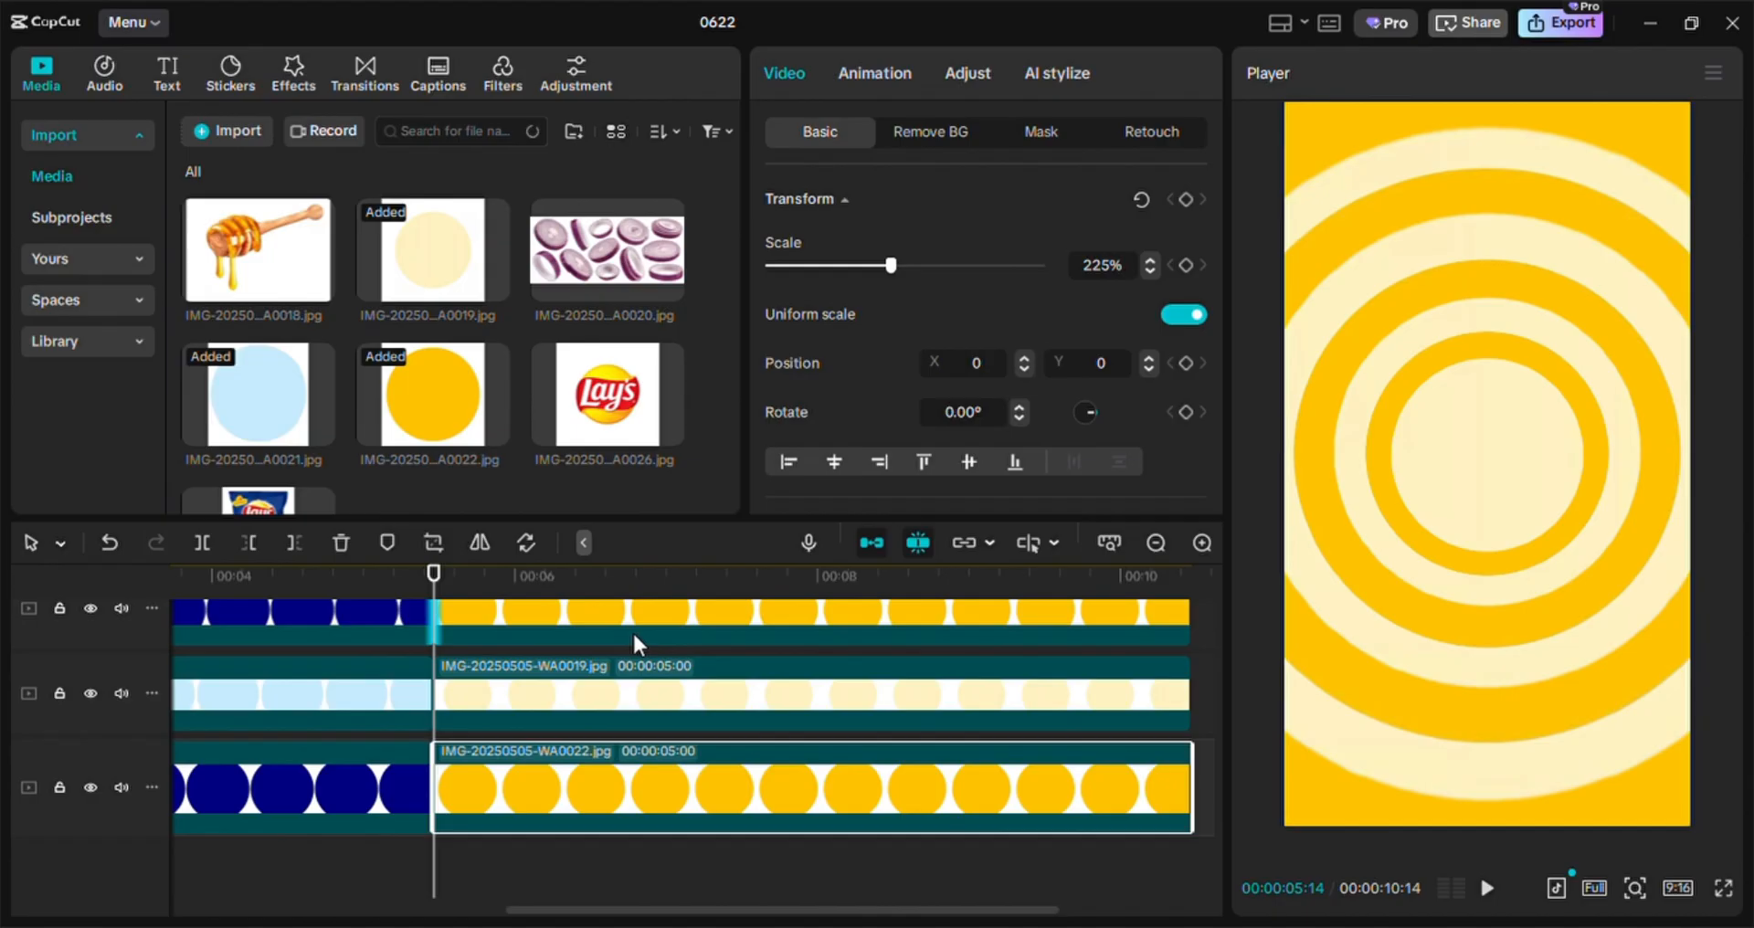
pyautogui.press('Right')
pyautogui.press('Right')
pyautogui.press('Right')
pyautogui.press('Right')
pyautogui.press('Right')
pyautogui.press('Right')
pyautogui.press('Right')
pyautogui.press('Right')
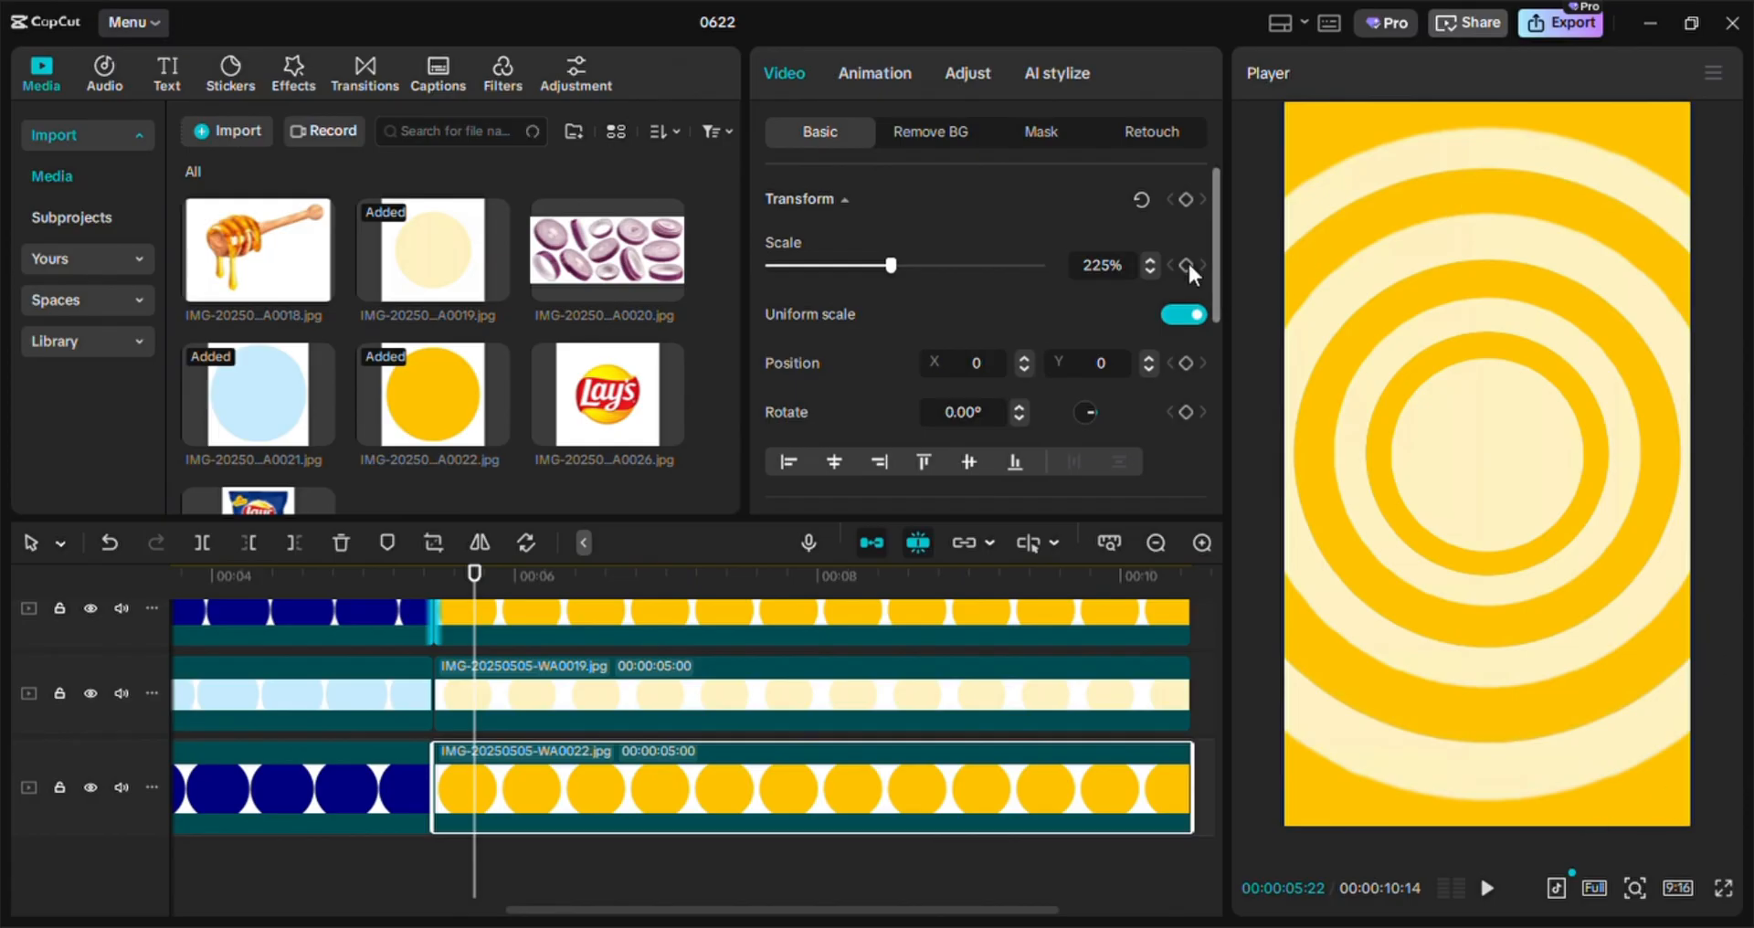
# Add scale keyframes at 00:00:05:22 to the largest cream circle, the 155% yellow circle and the 157% cream circle
pyautogui.click(671, 710)
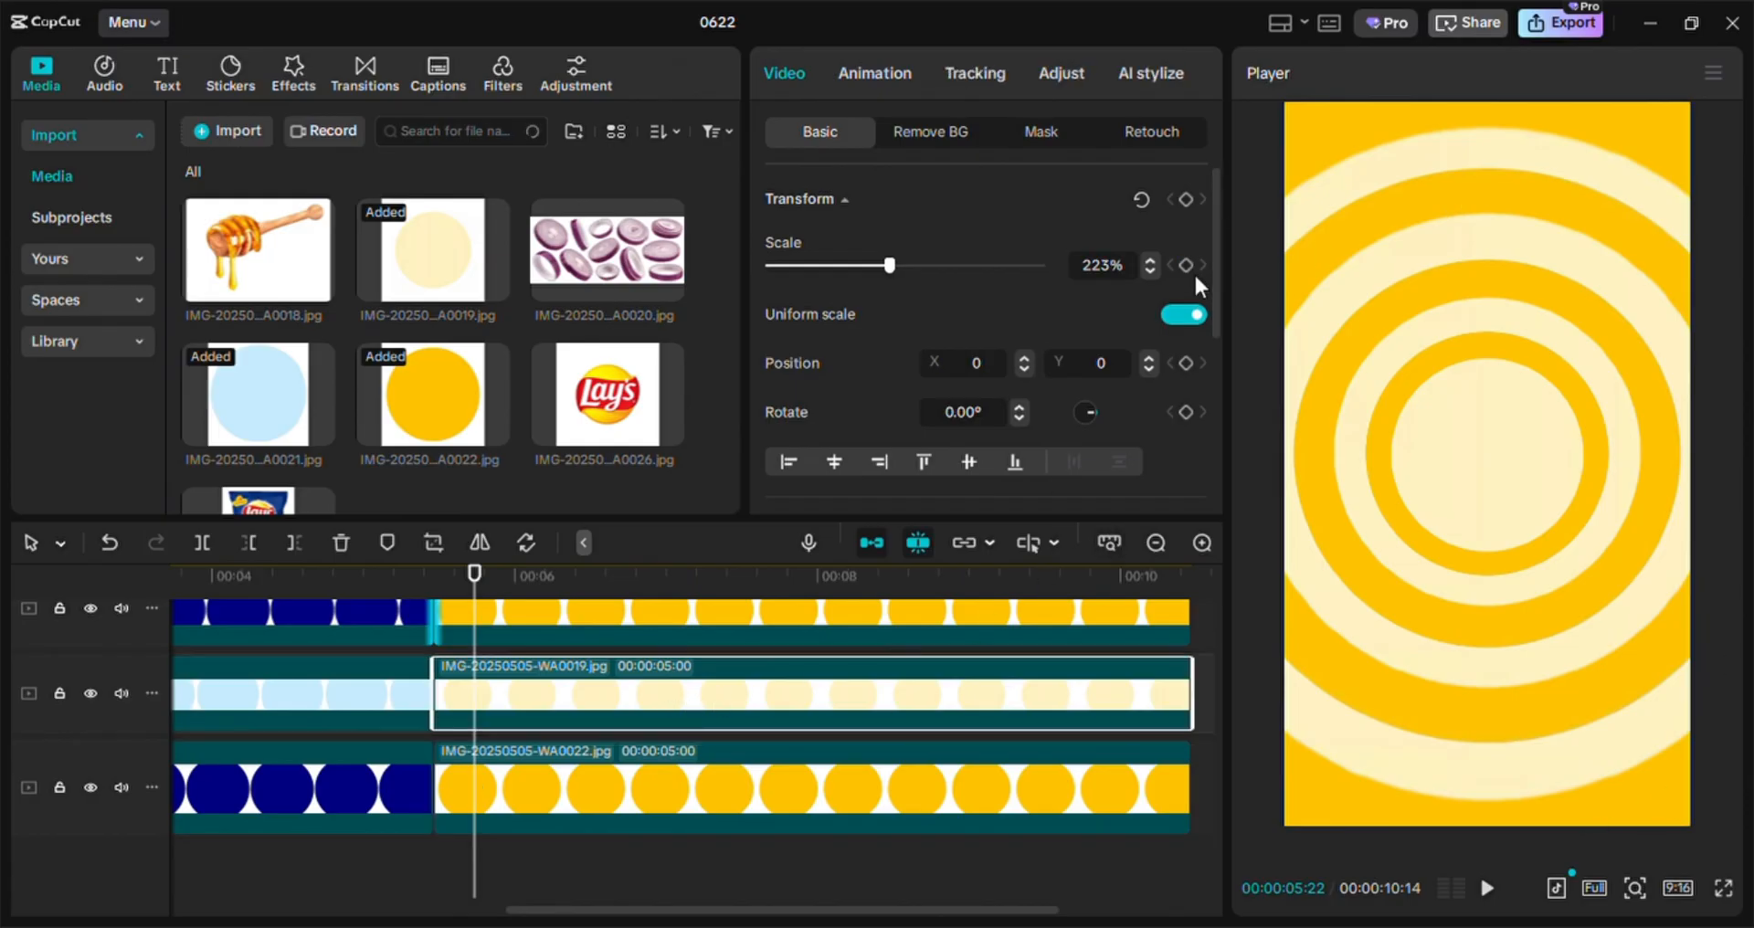
pyautogui.click(578, 616)
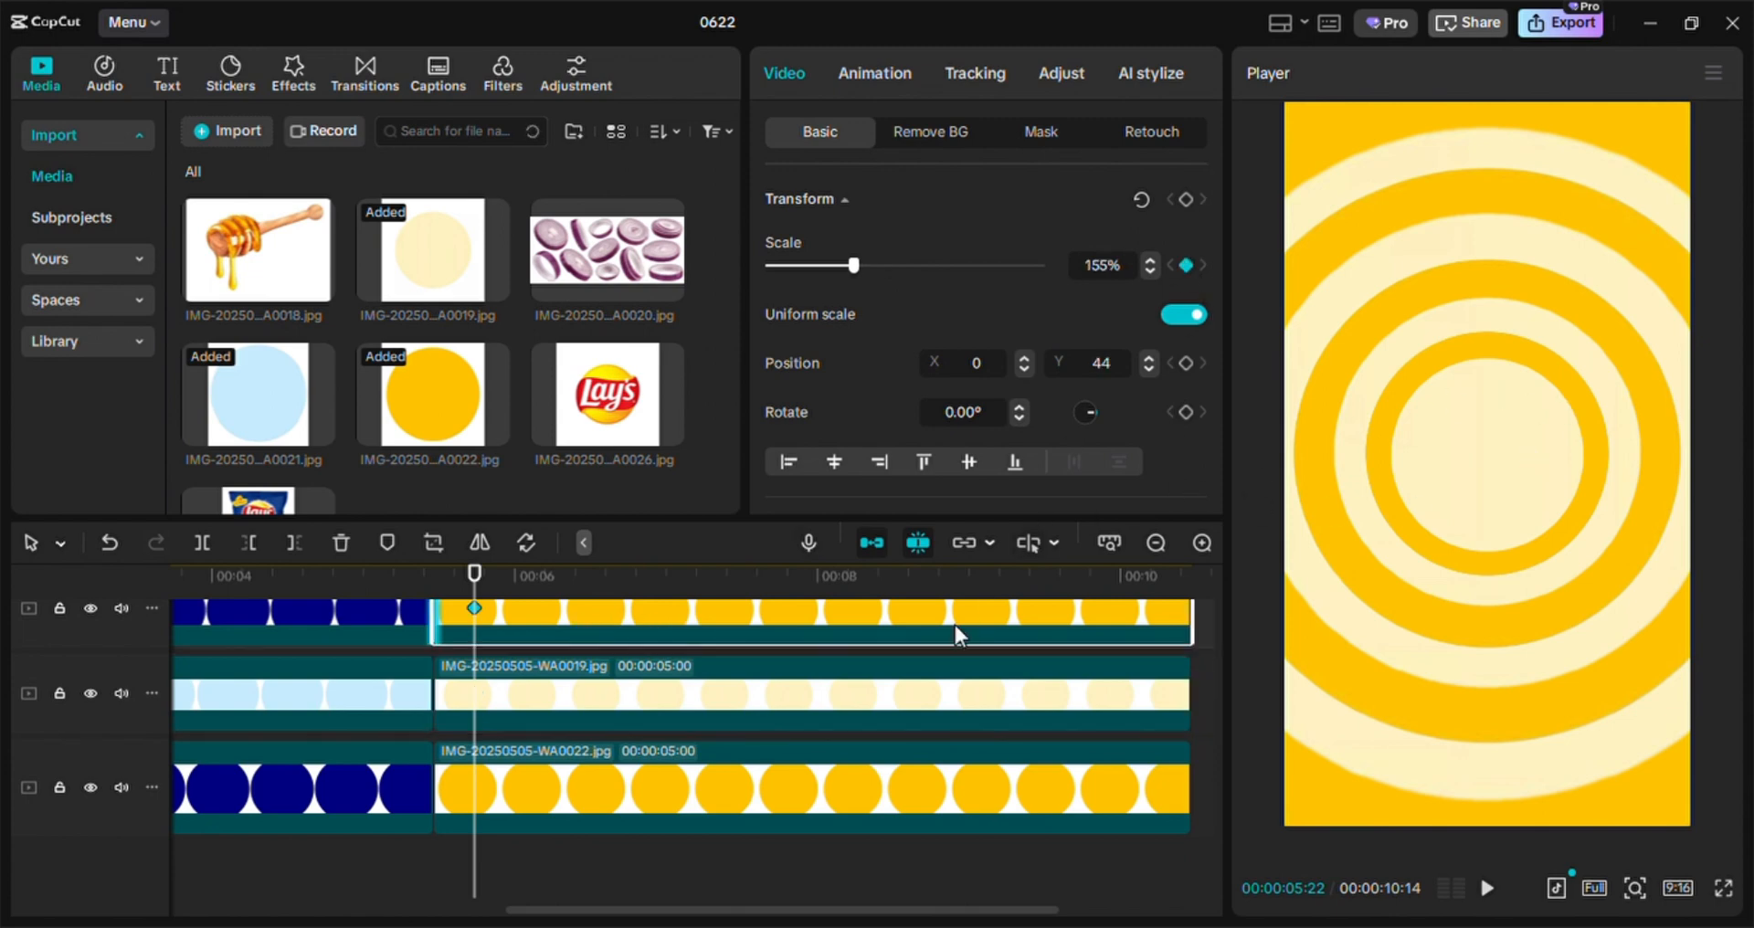
pyautogui.scroll(2, 956, 625)
pyautogui.click(682, 656)
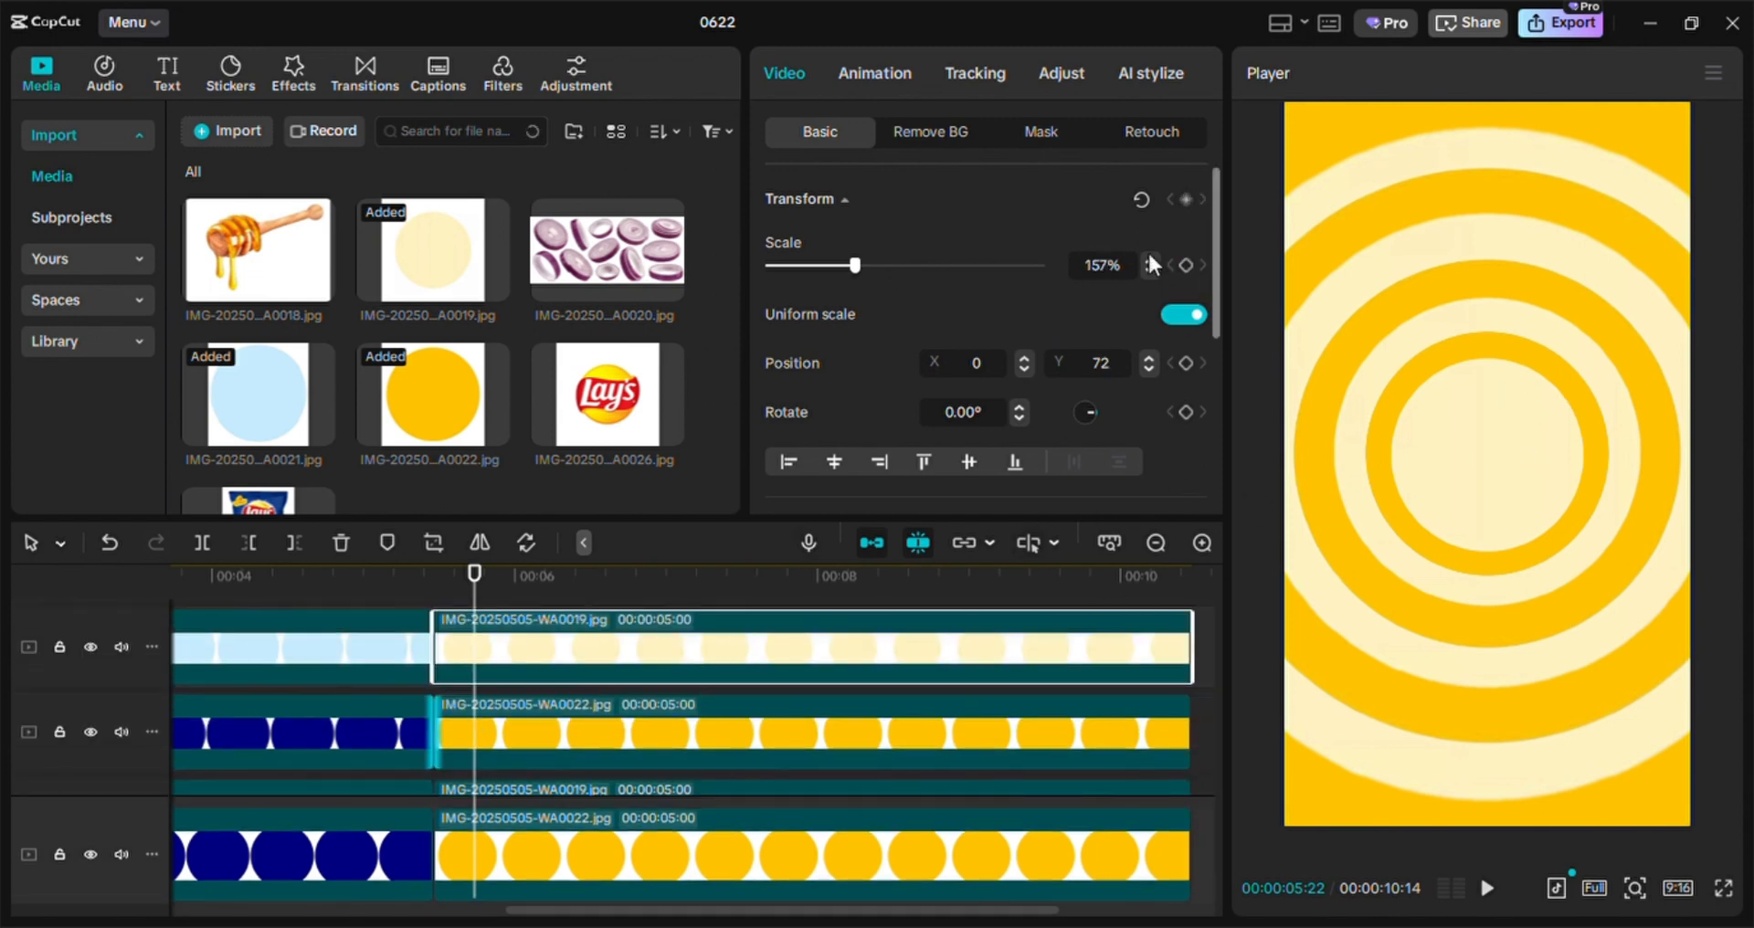
pyautogui.scroll(2, 903, 738)
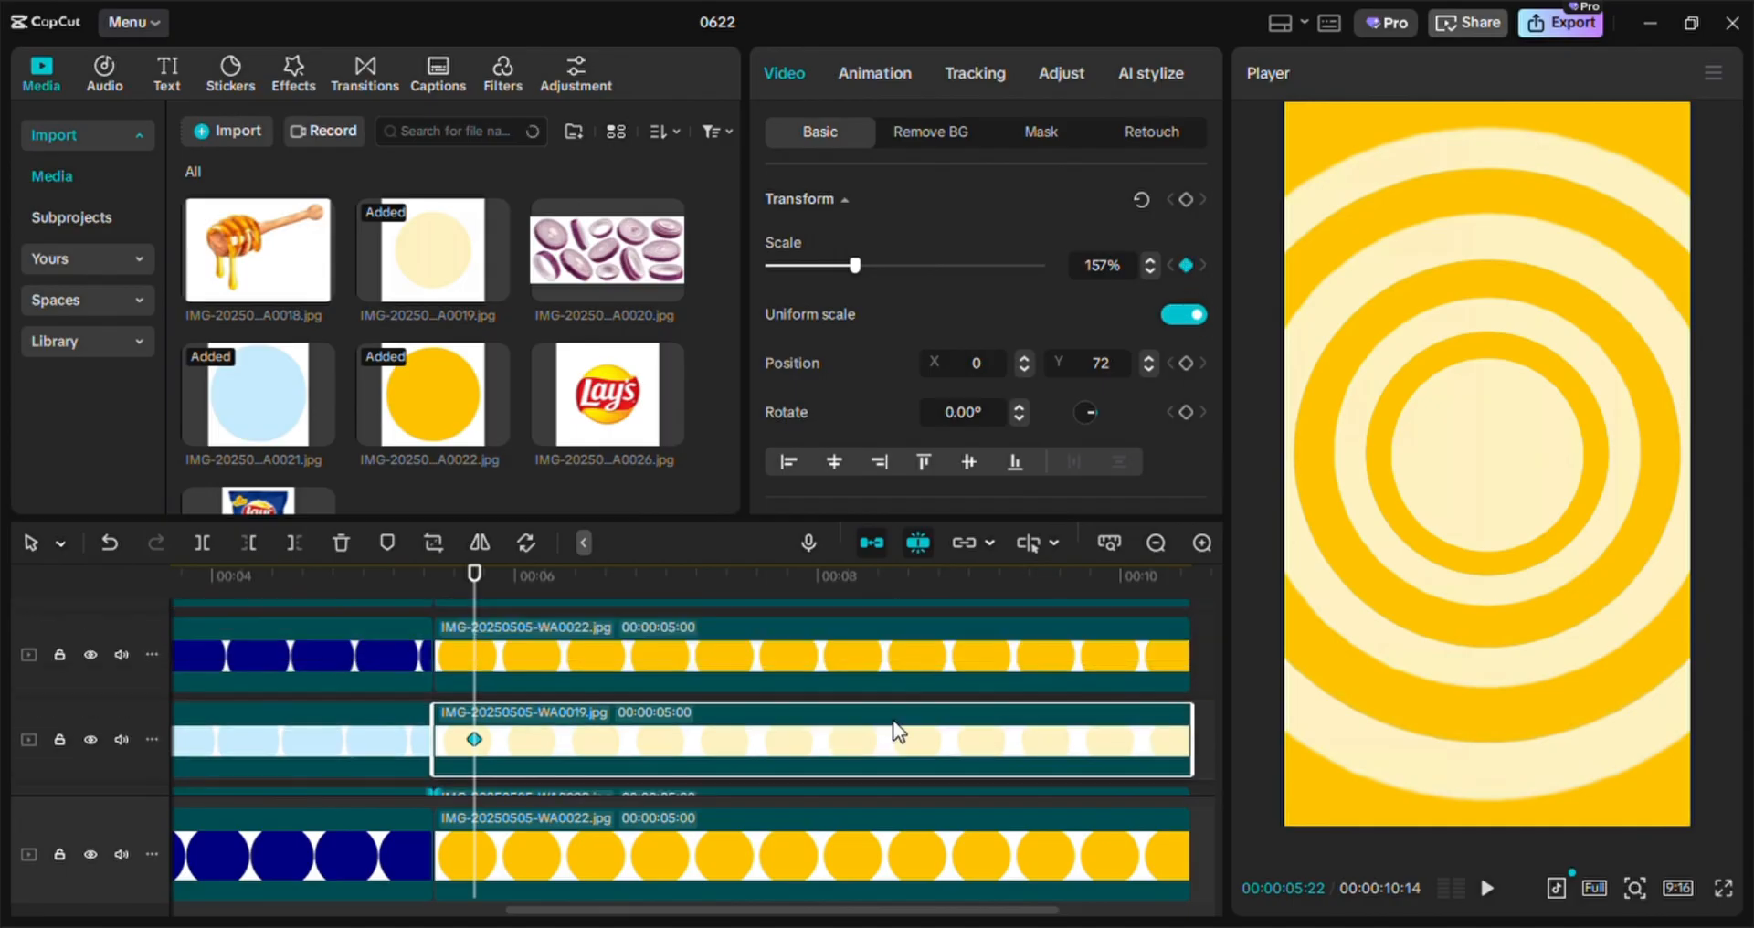
# Add scale keyframes at 00:00:05:22 to the 105% yellow, 102% cream and 66% yellow circles
pyautogui.click(503, 653)
pyautogui.scroll(2, 645, 792)
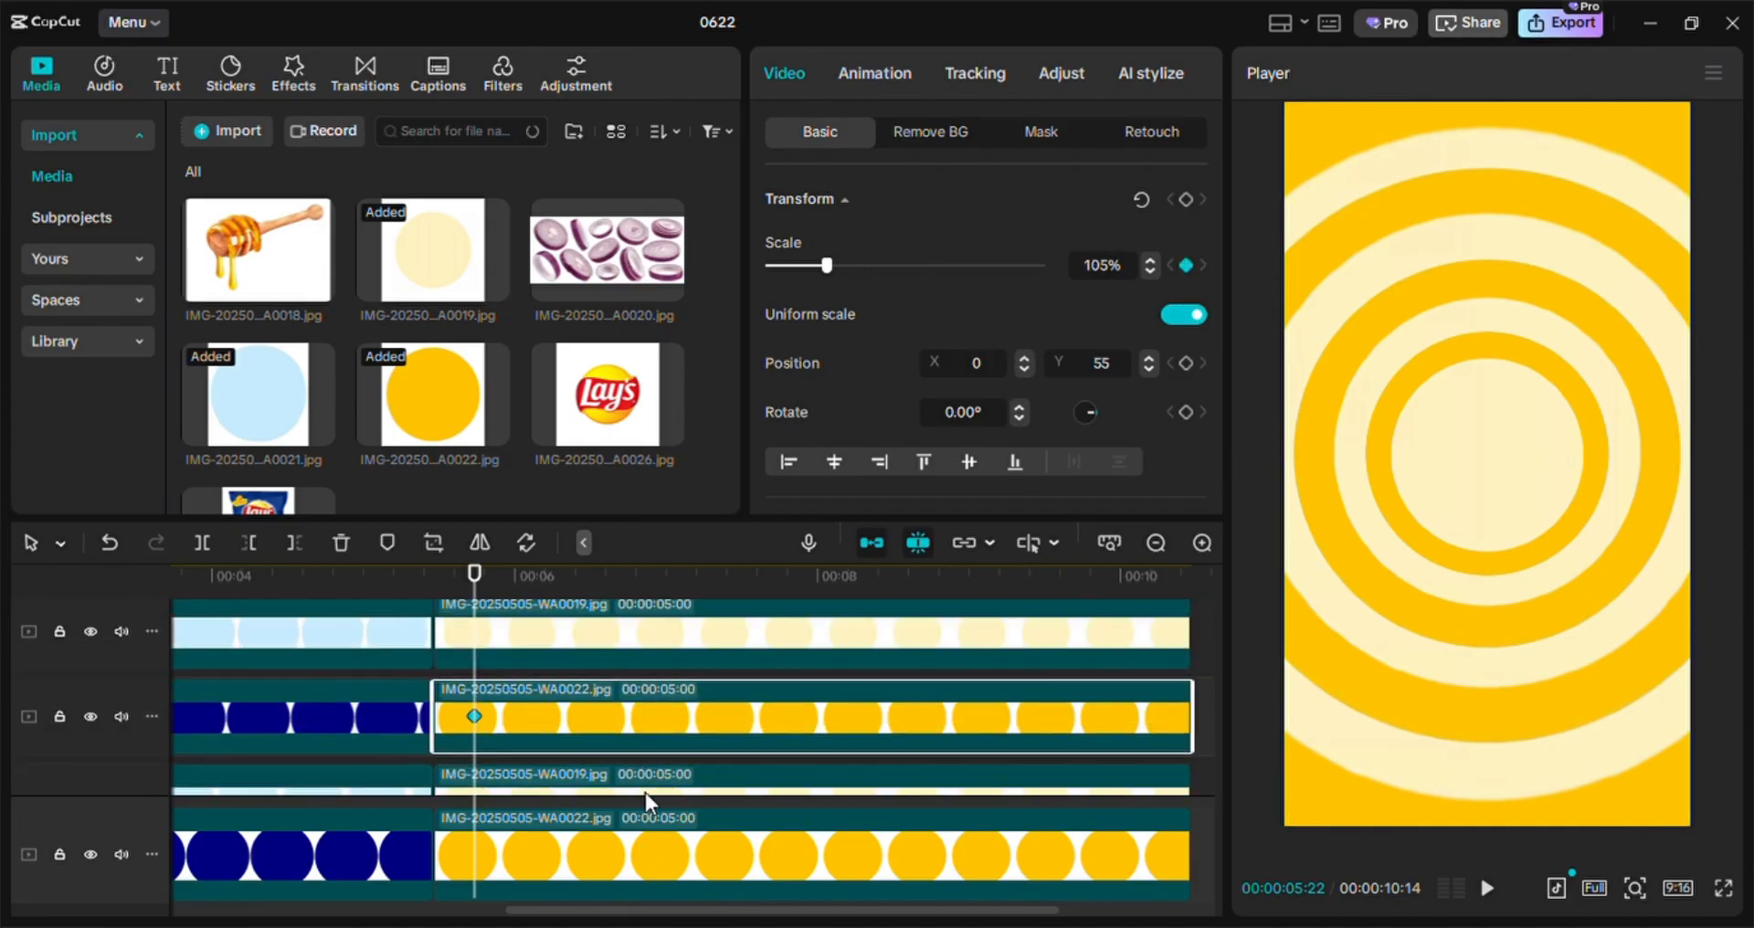
pyautogui.scroll(1, 645, 792)
pyautogui.click(635, 644)
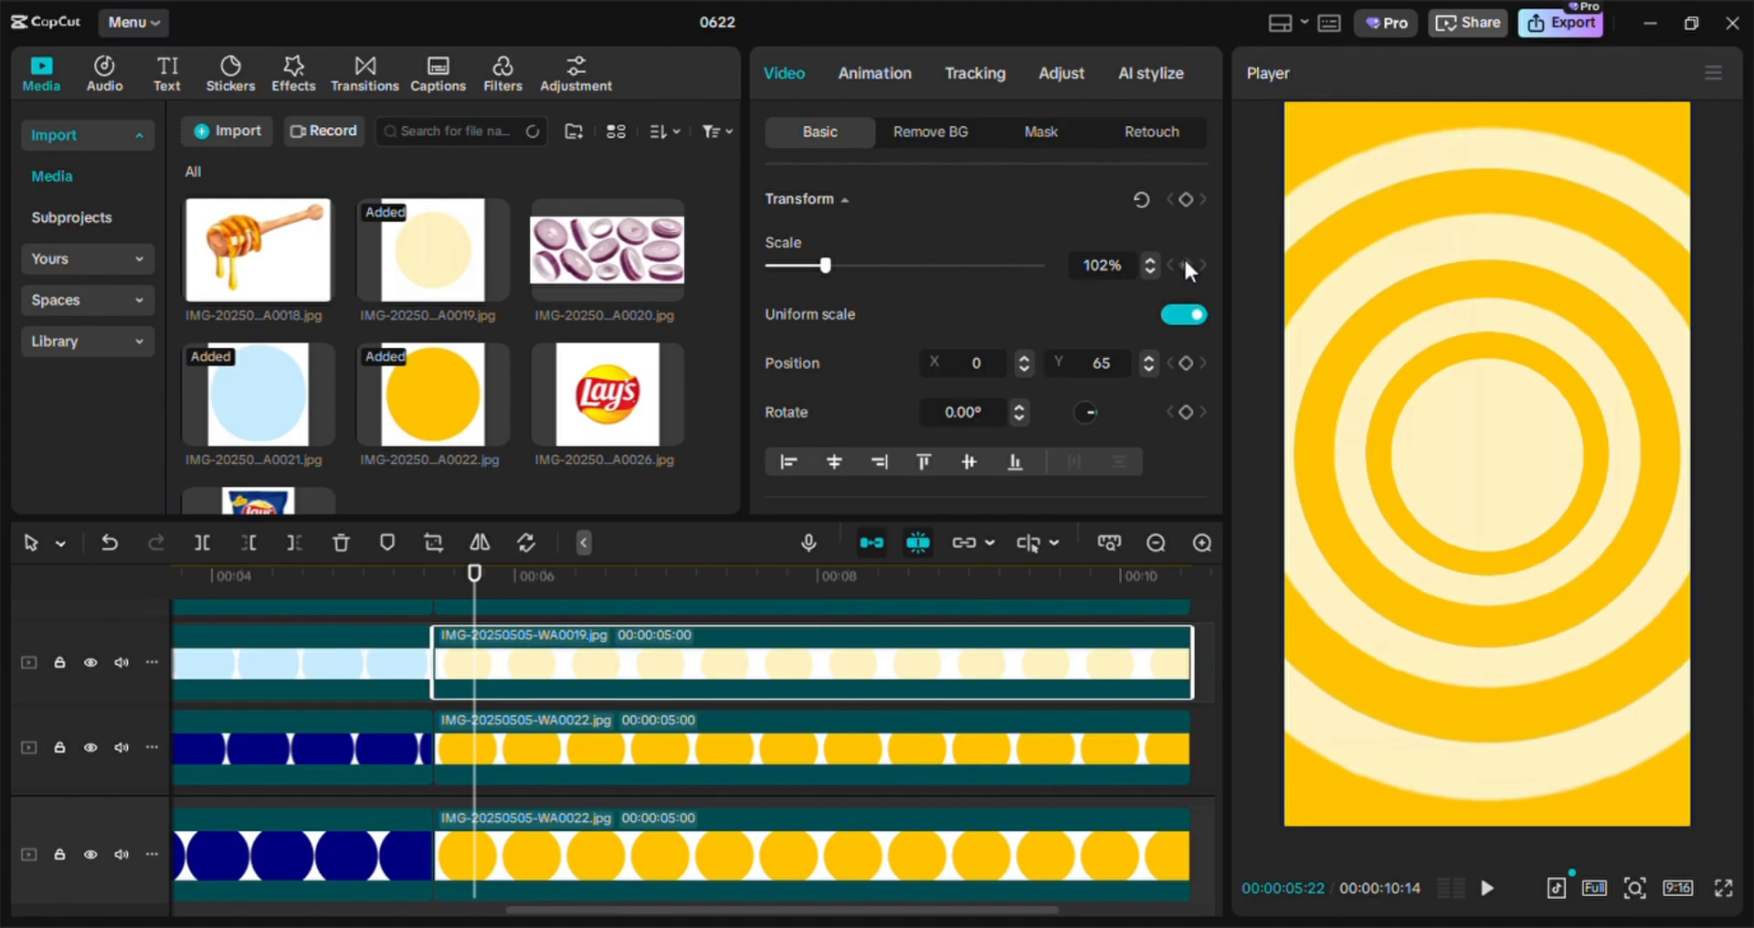
pyautogui.scroll(3, 739, 781)
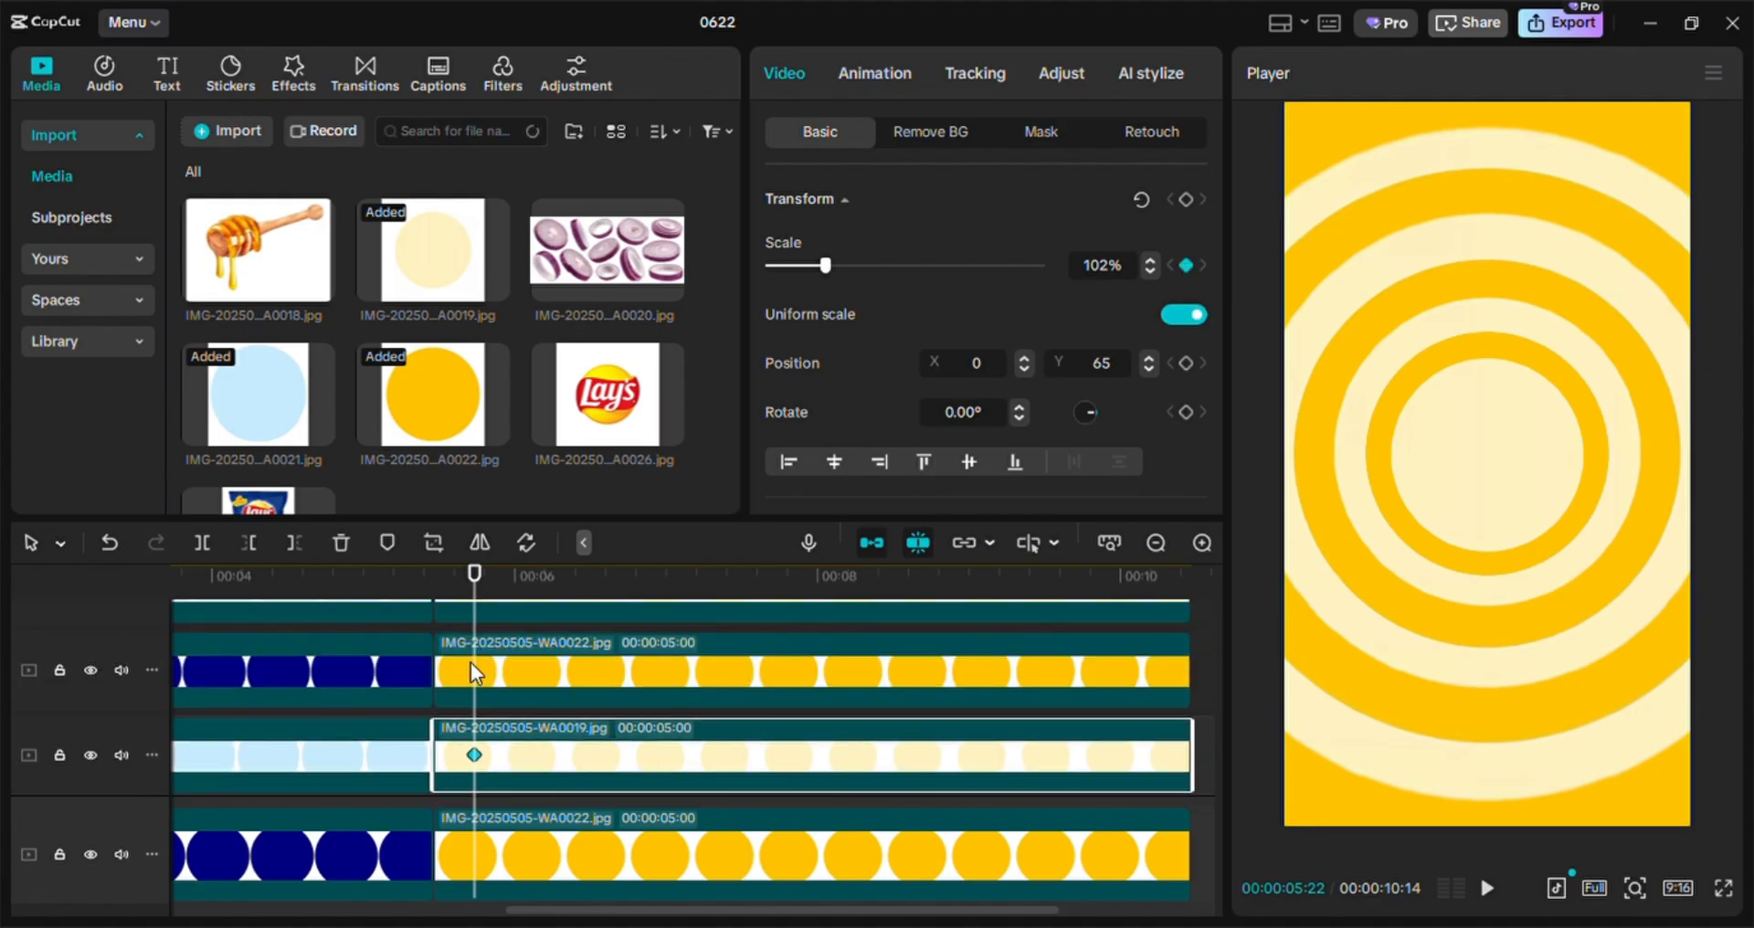
pyautogui.click(480, 660)
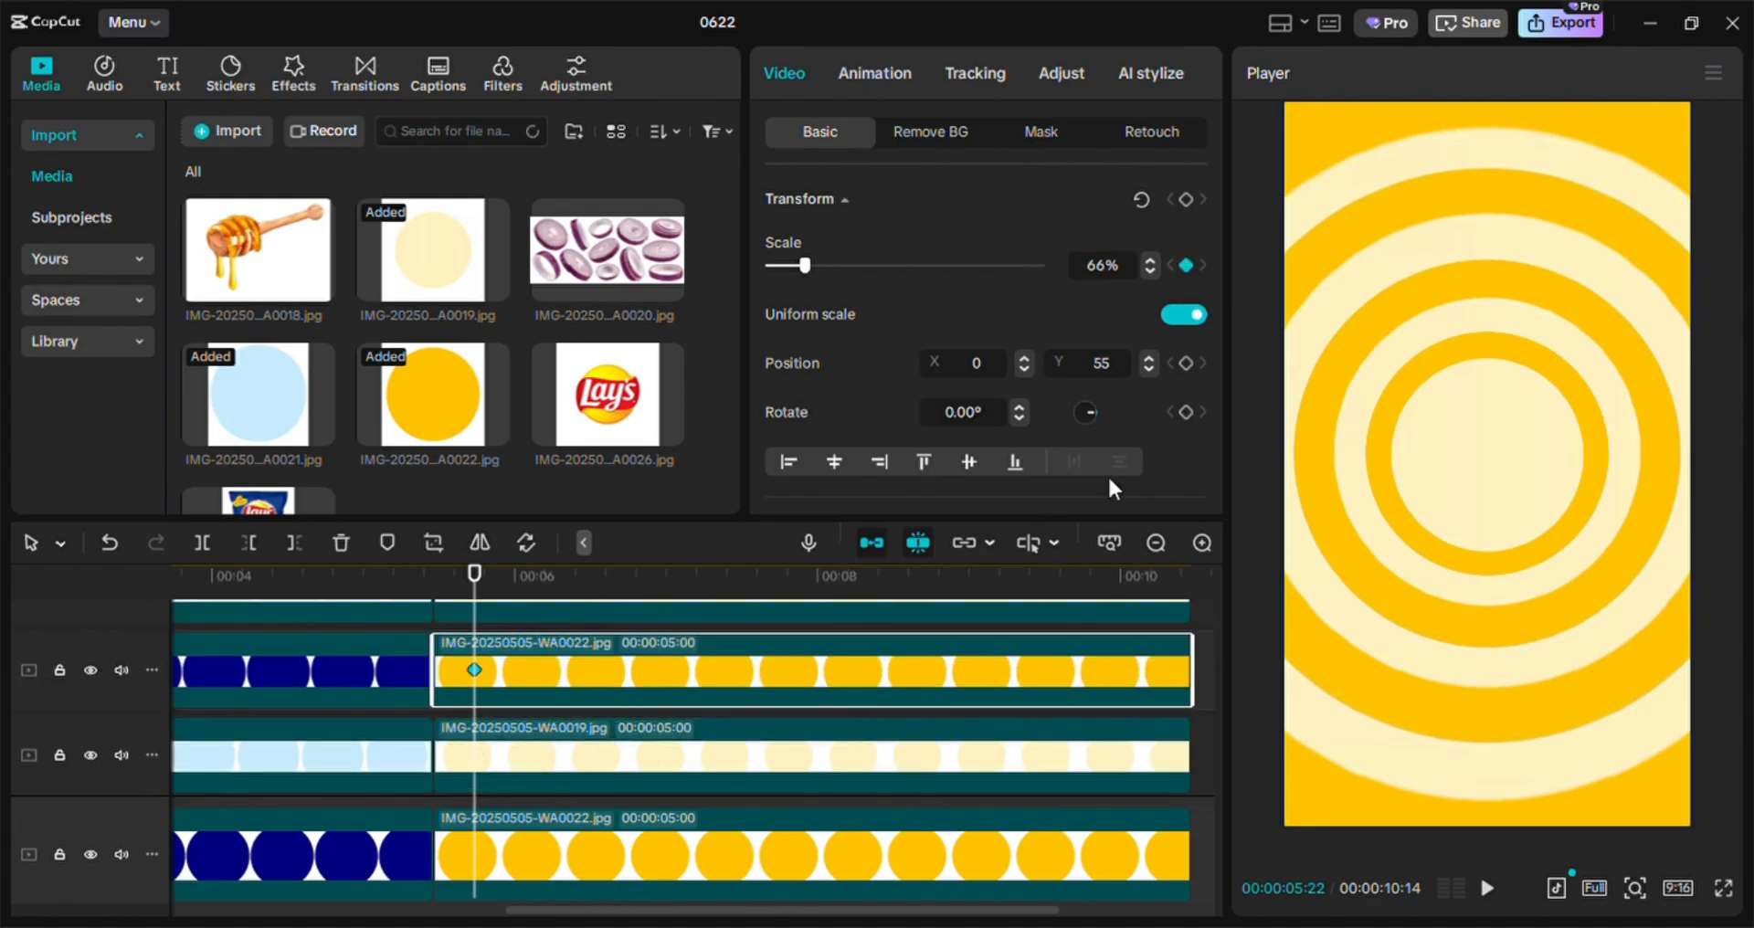
# Add a scale keyframe at 00:00:05:22 to the topmost cream circle
pyautogui.scroll(2, 835, 698)
pyautogui.scroll(1, 836, 698)
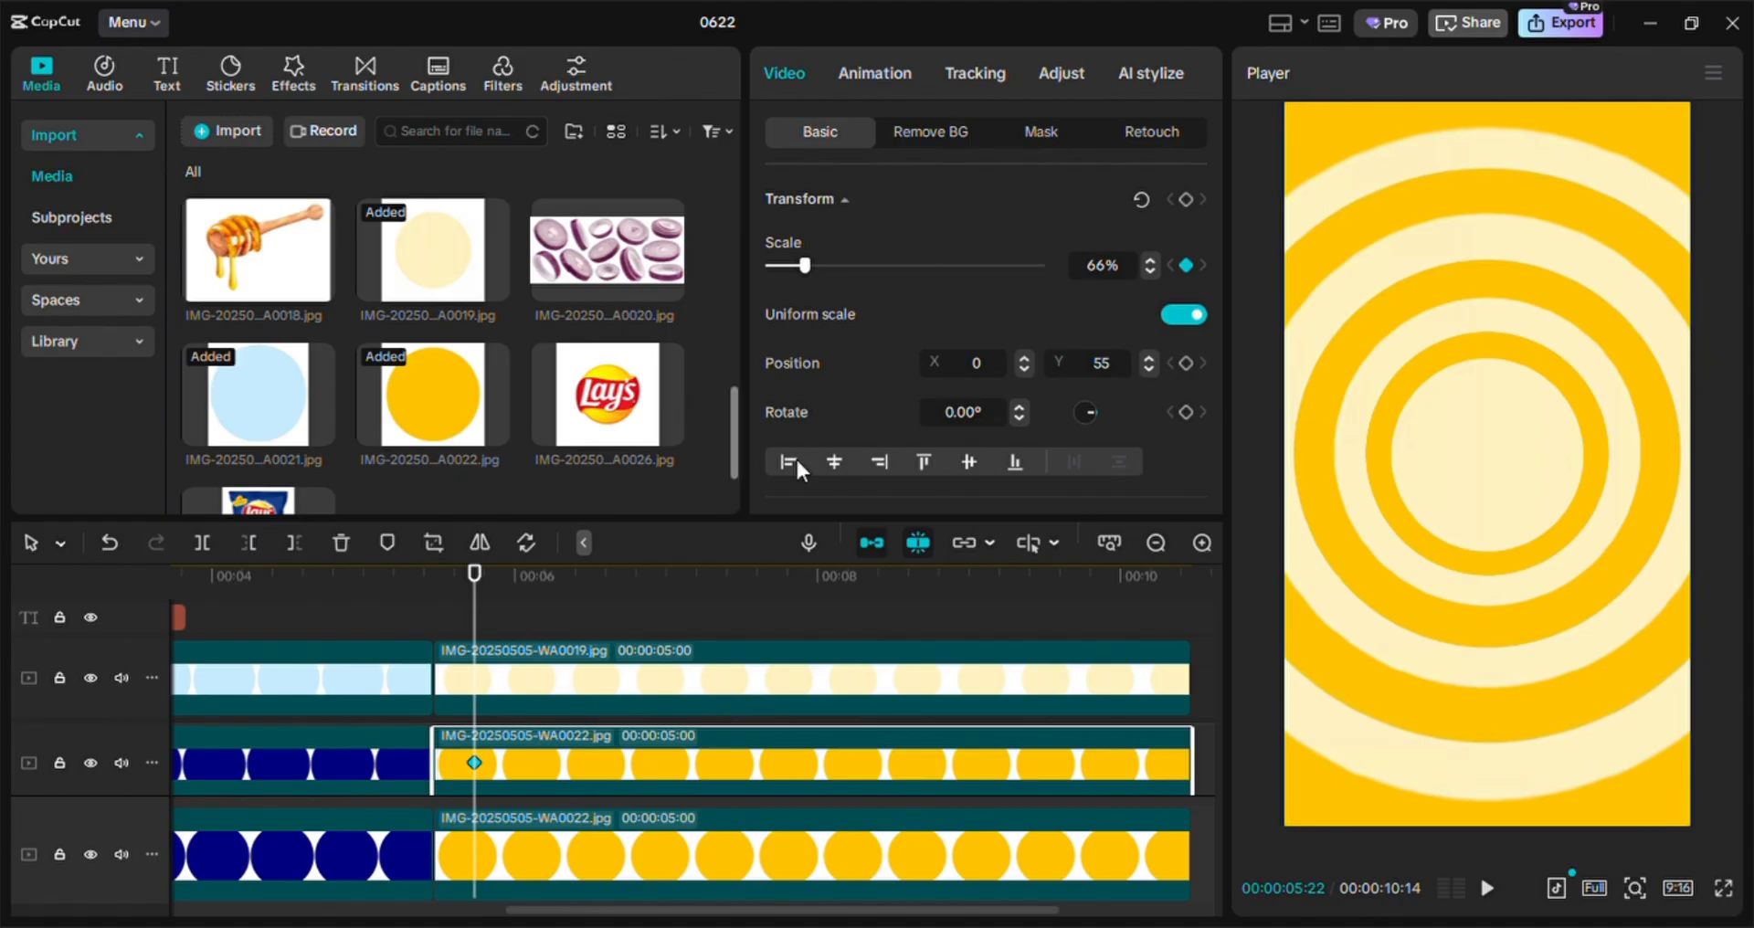
pyautogui.click(529, 676)
pyautogui.click(1186, 266)
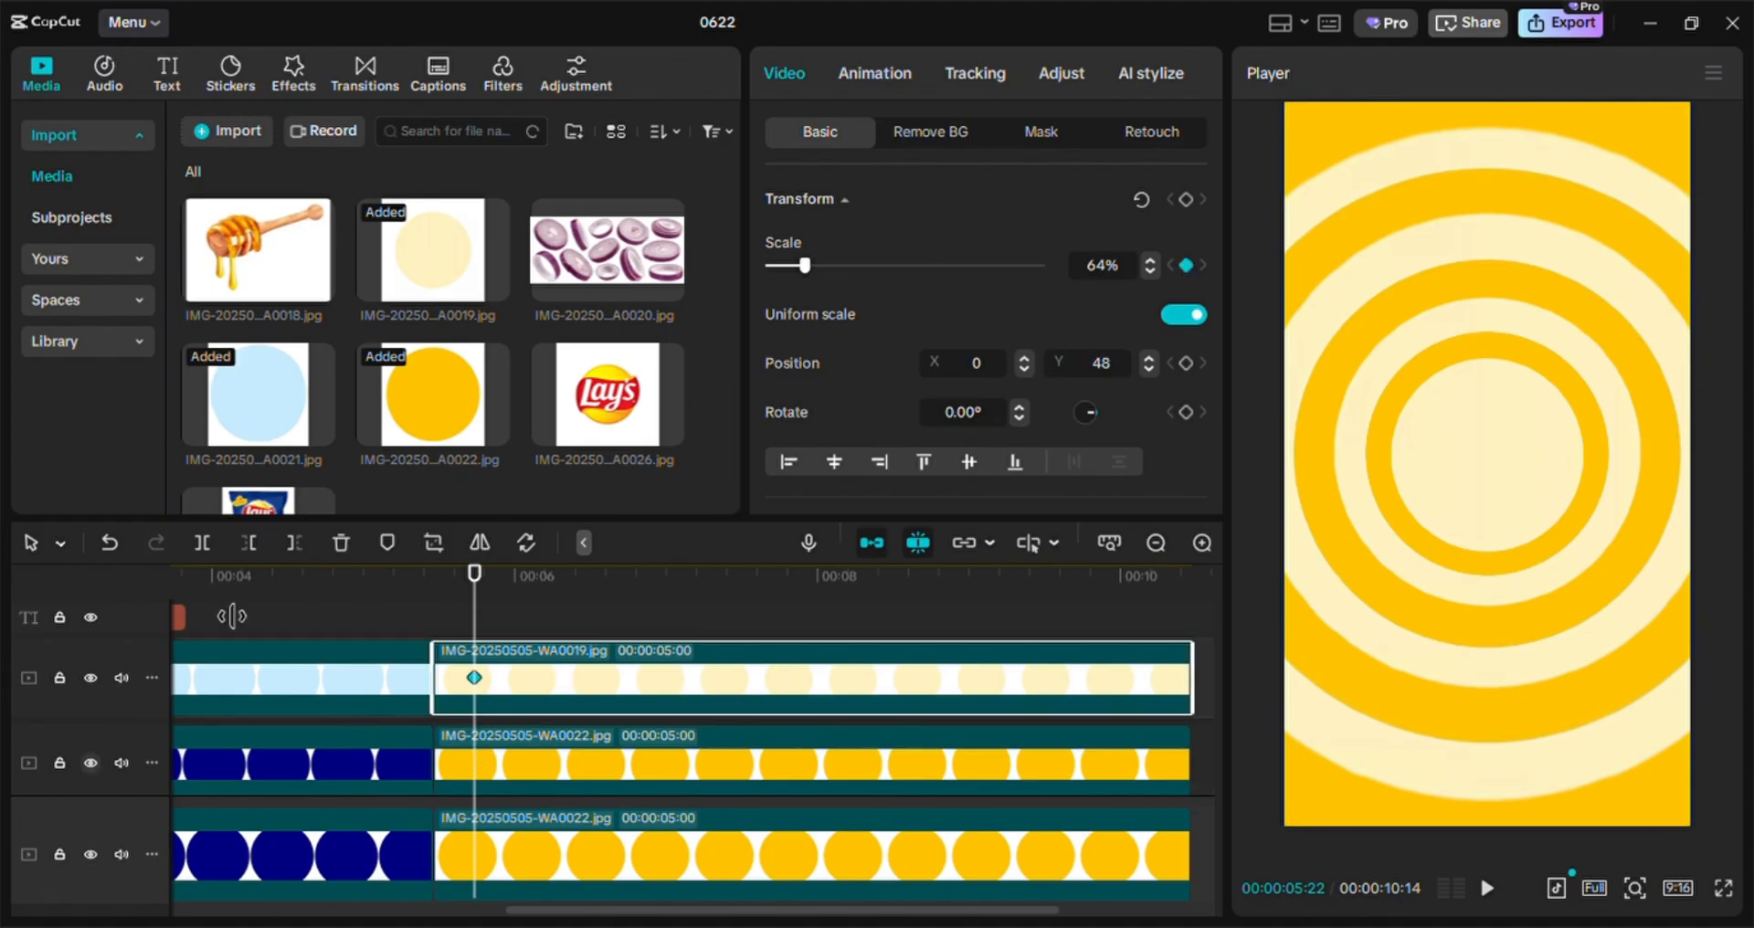
# At 00:00:05:14, keyframe the topmost cream circle down to its smallest scale and the yellow circle beneath it to 1%
pyautogui.moveTo(492, 582); pyautogui.dragTo(457, 584)
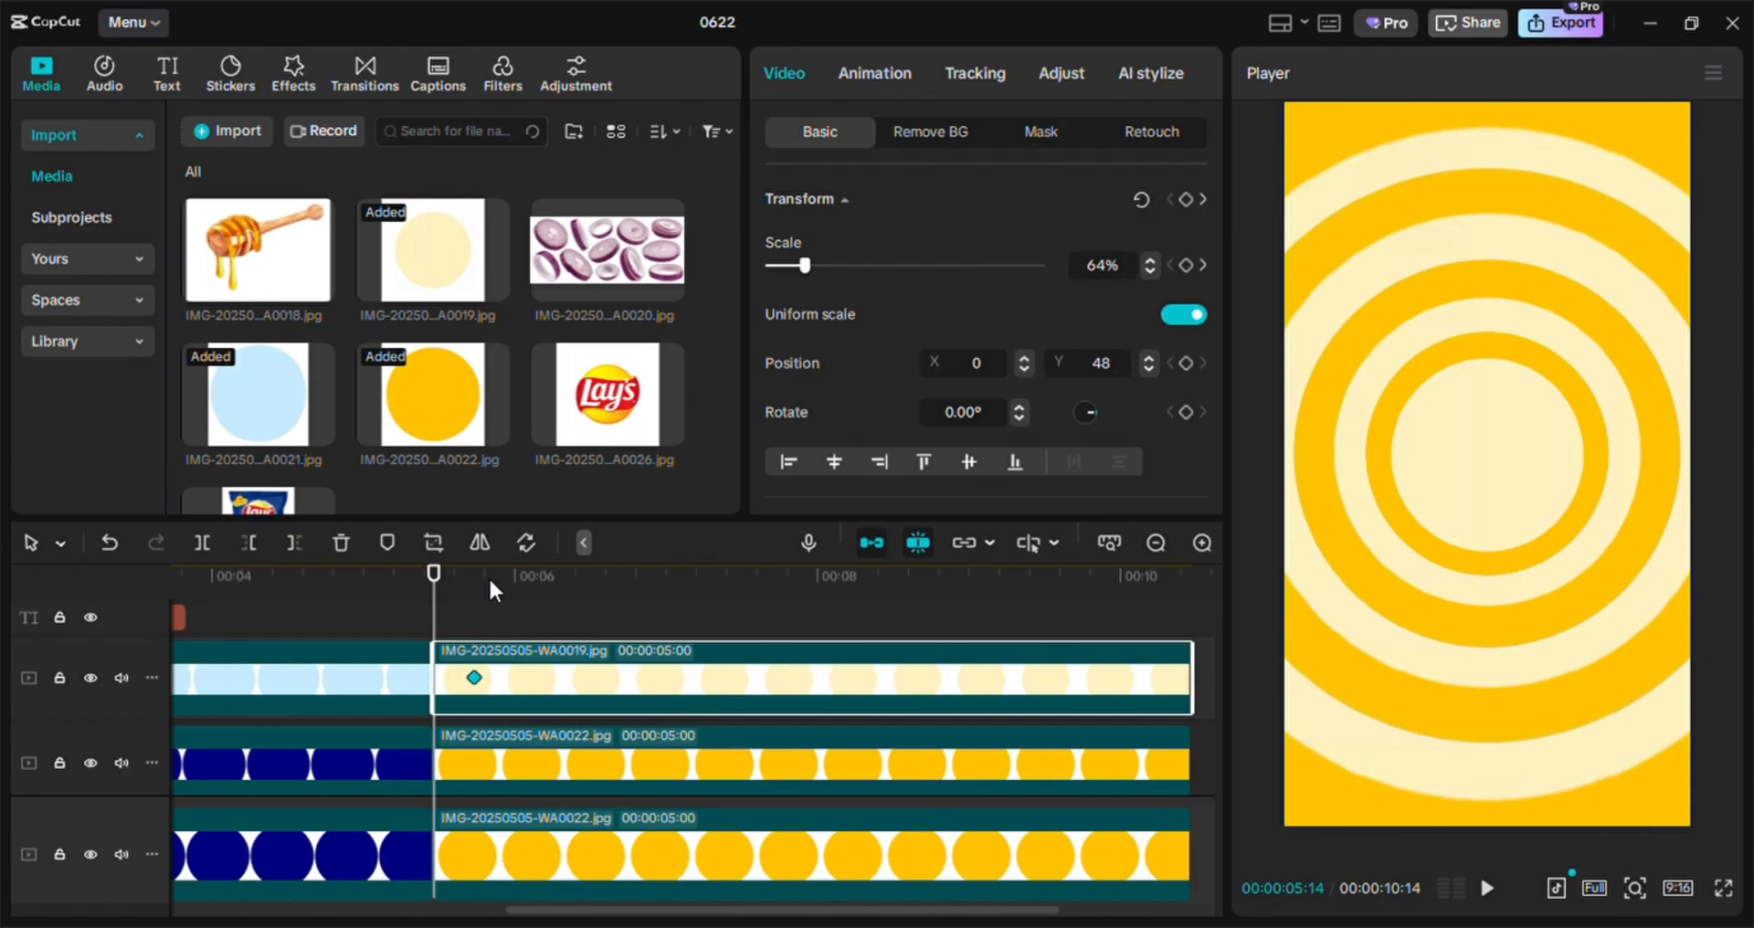
pyautogui.click(1186, 266)
pyautogui.click(808, 265)
pyautogui.click(514, 748)
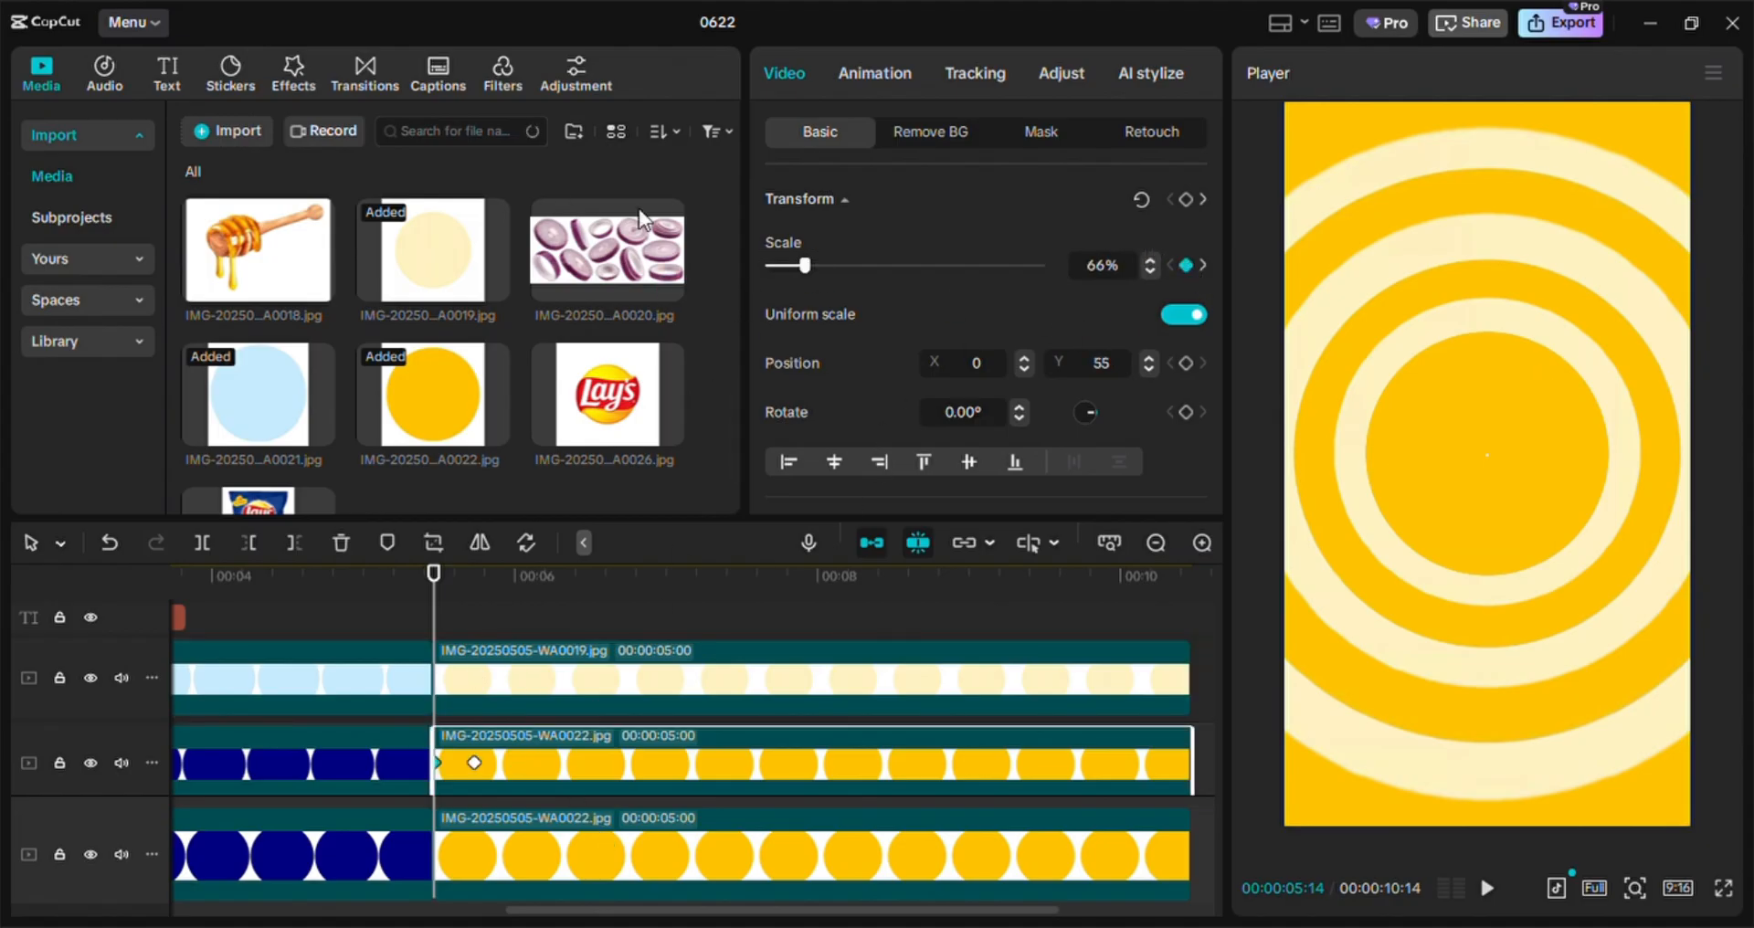
pyautogui.moveTo(804, 265); pyautogui.dragTo(770, 266)
# At 00:00:05:14, keyframe the 102% cream circle and the 105% yellow circle beneath it down to 1% scale
pyautogui.scroll(-1, 777, 714)
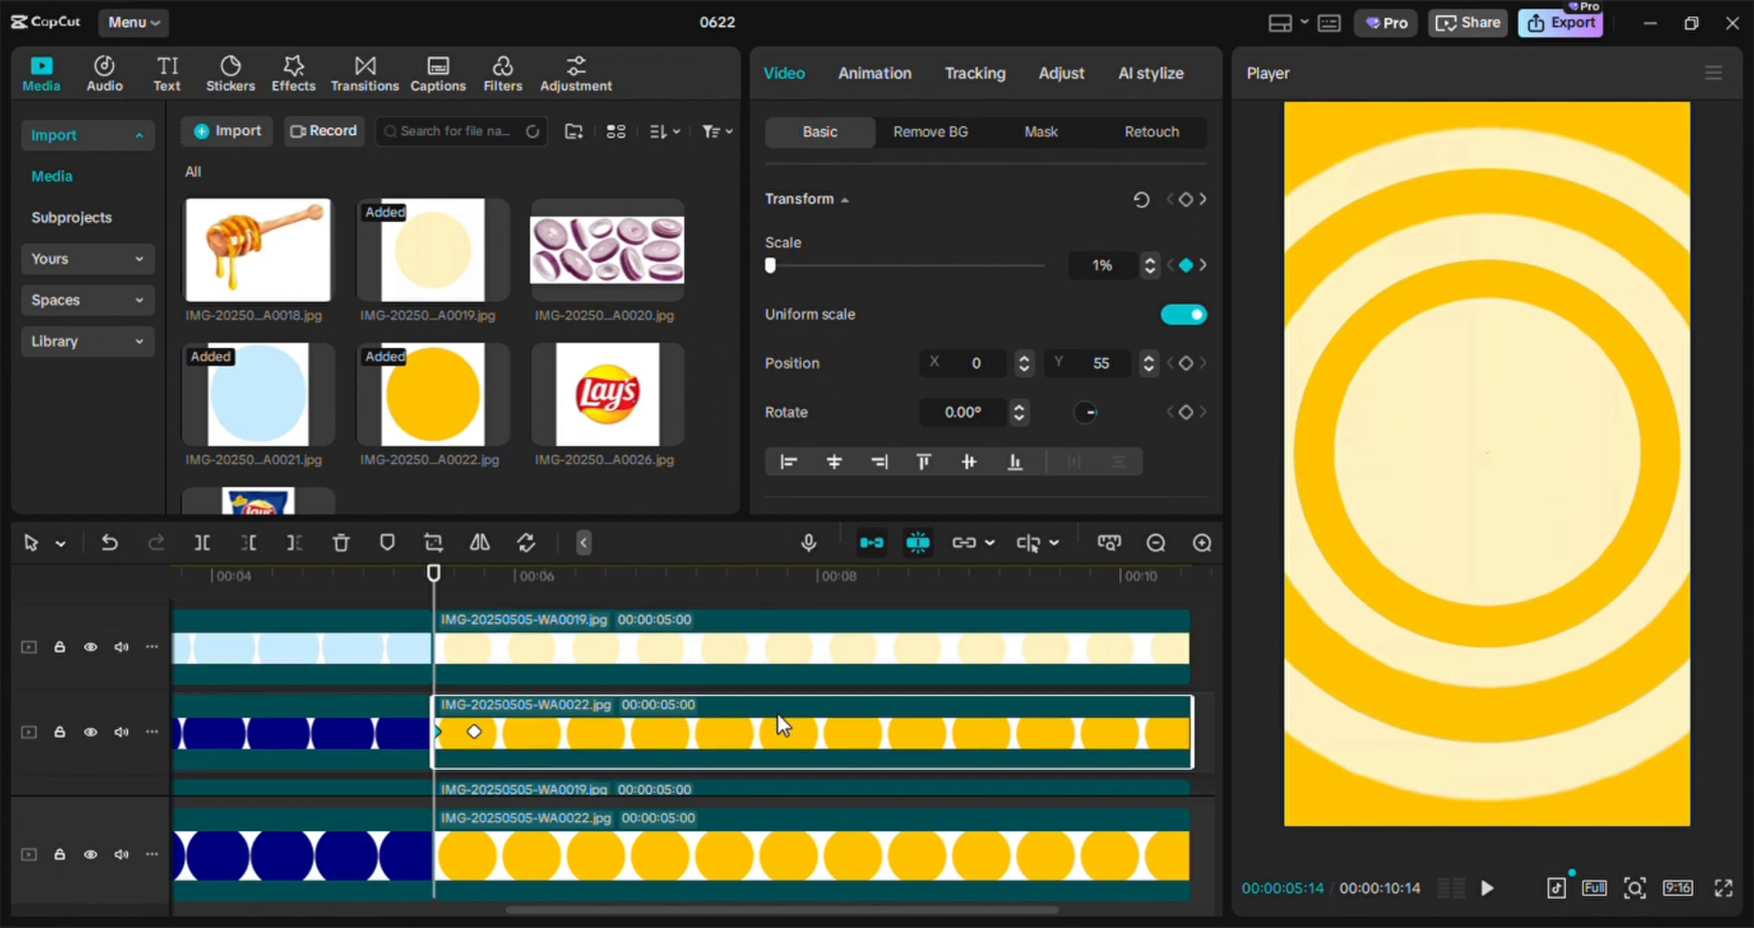
pyautogui.scroll(-1, 777, 714)
pyautogui.click(475, 712)
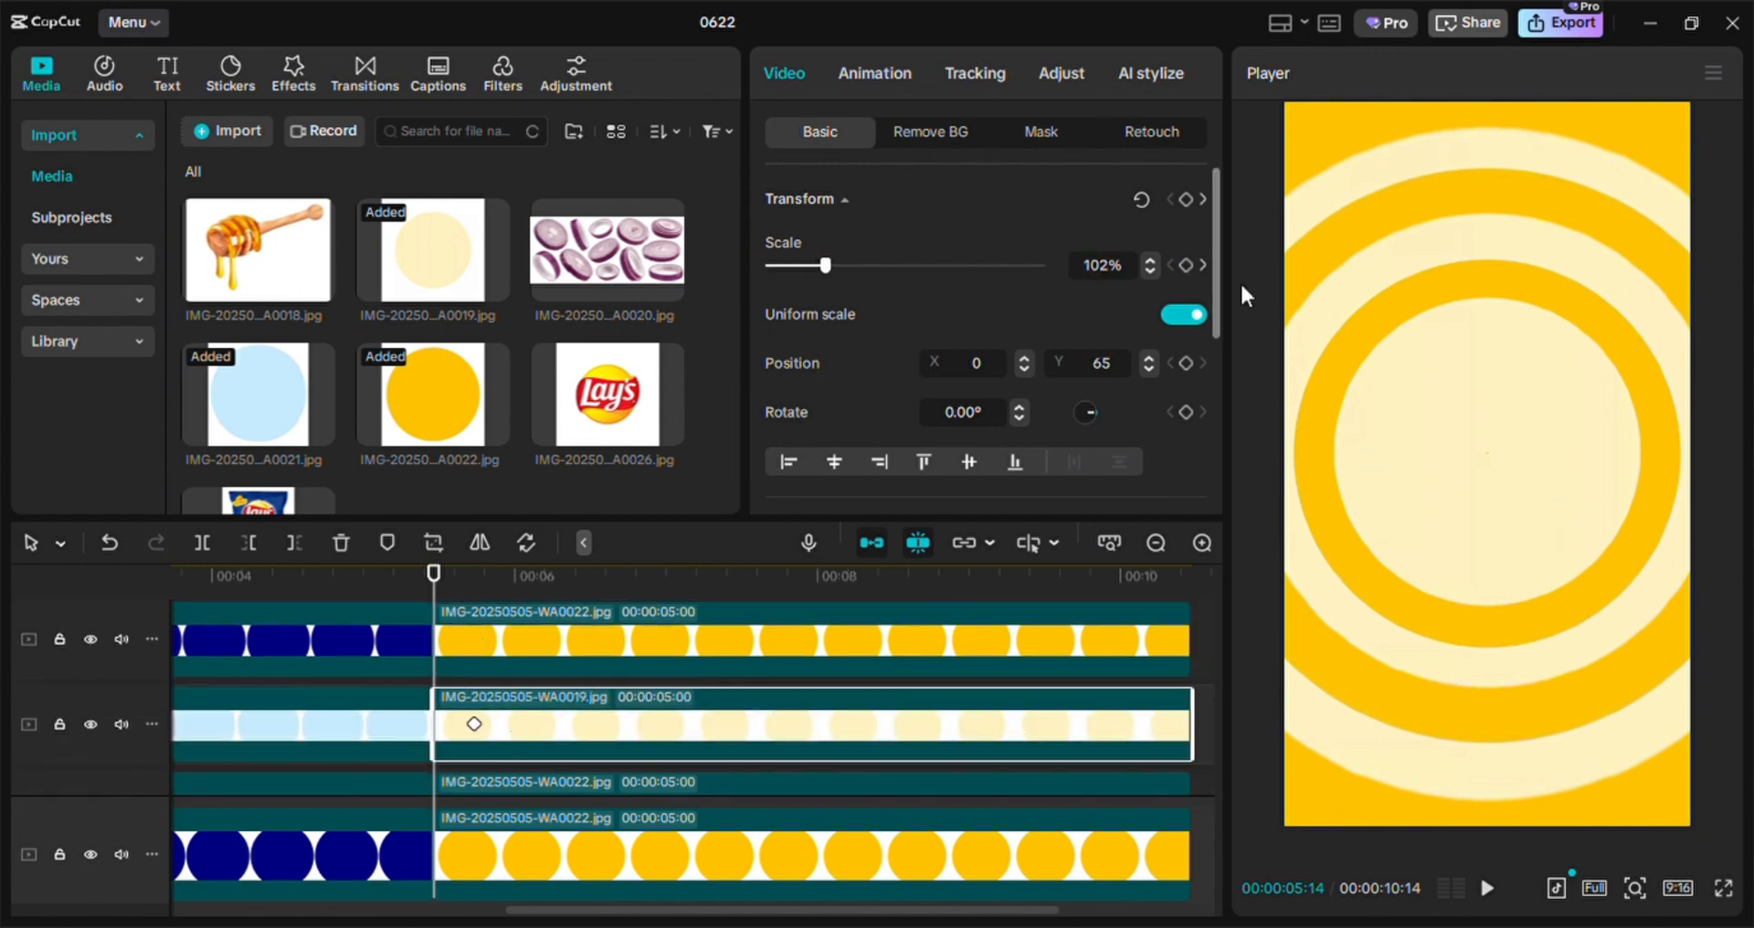
pyautogui.click(1186, 264)
pyautogui.moveTo(825, 265); pyautogui.dragTo(770, 266)
pyautogui.scroll(-1, 905, 667)
pyautogui.scroll(-1, 905, 646)
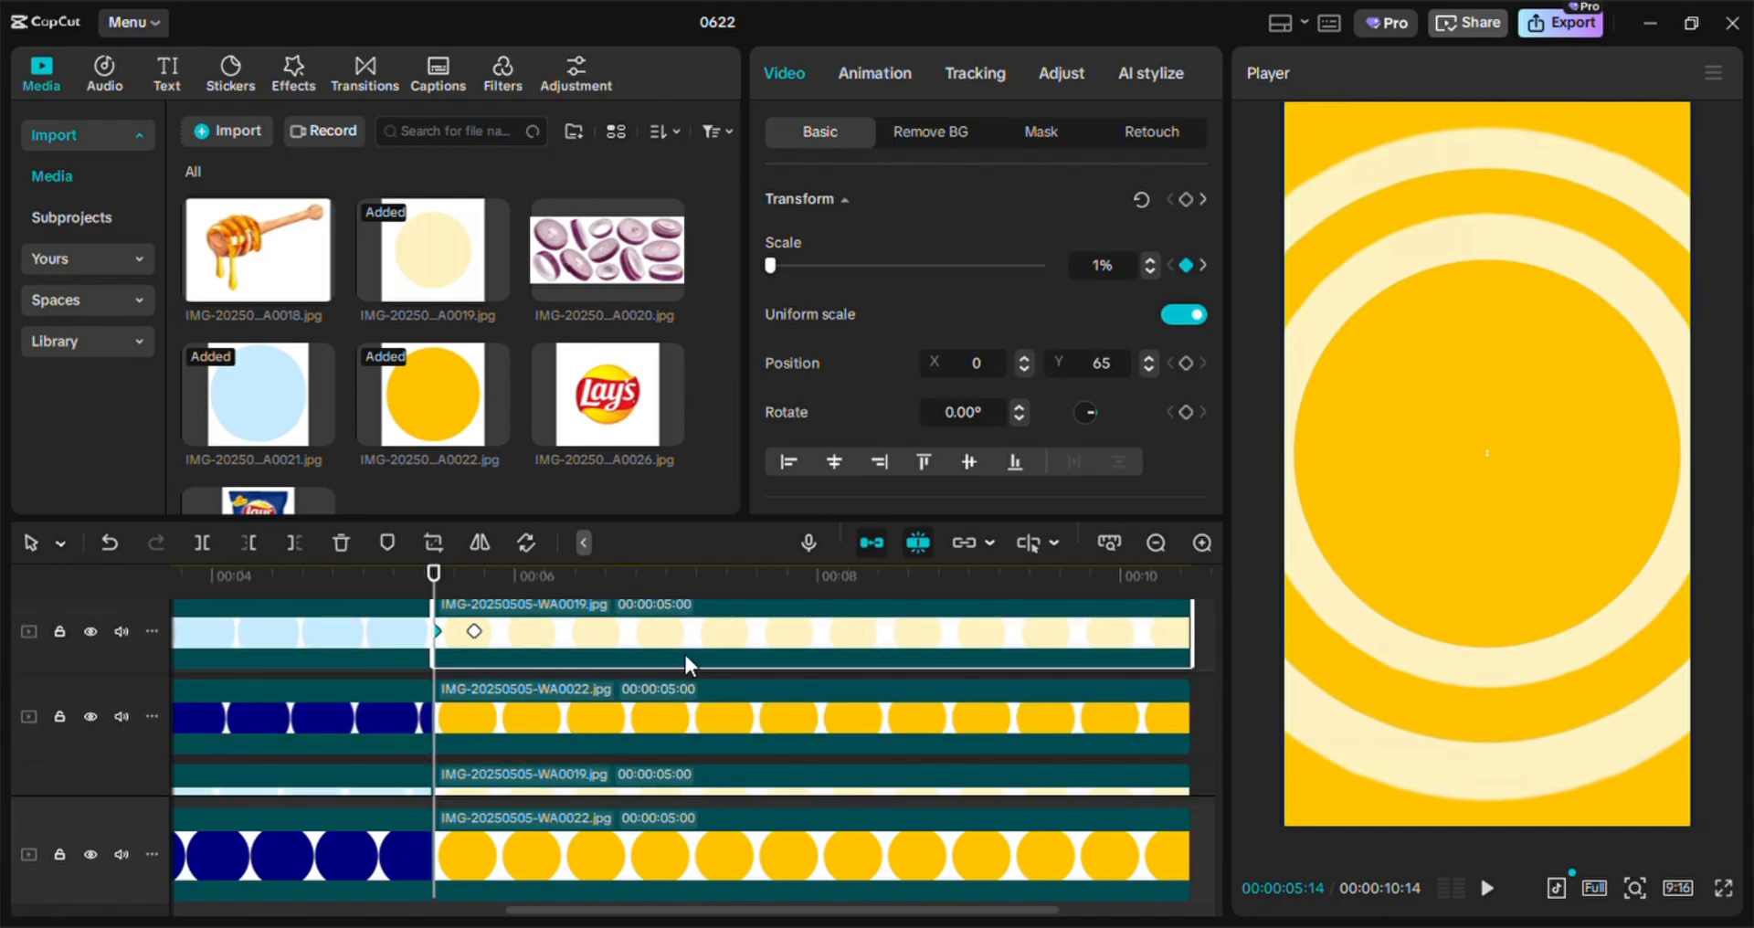
pyautogui.click(468, 720)
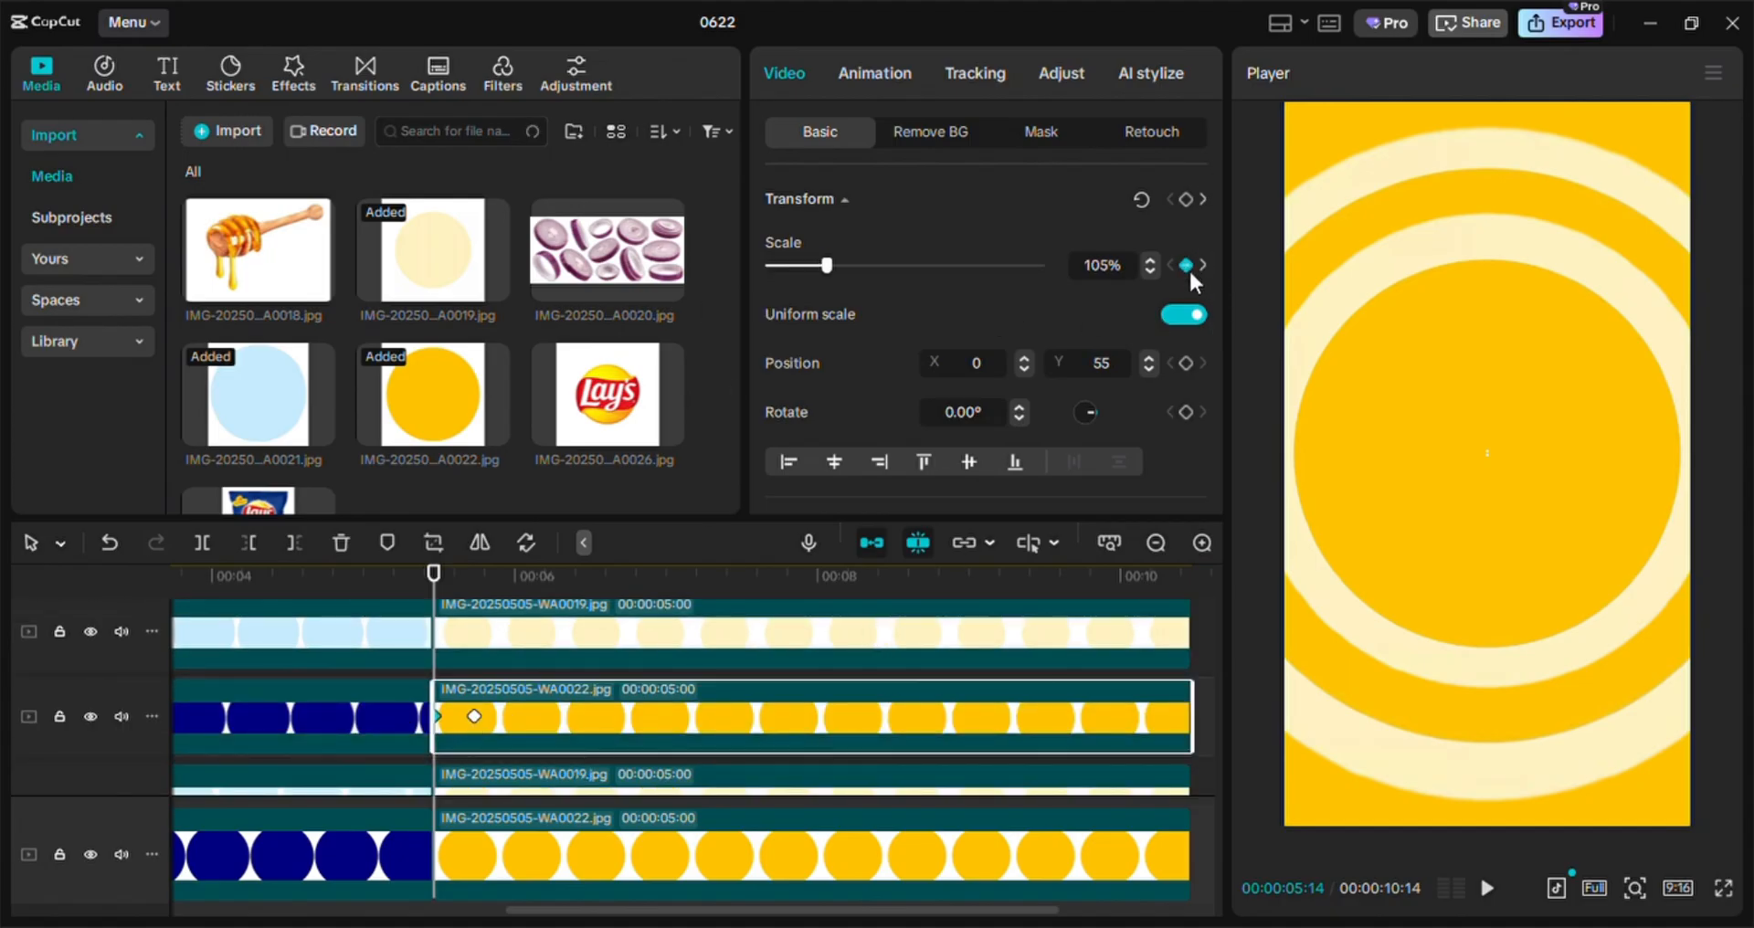
pyautogui.moveTo(825, 262); pyautogui.dragTo(707, 303)
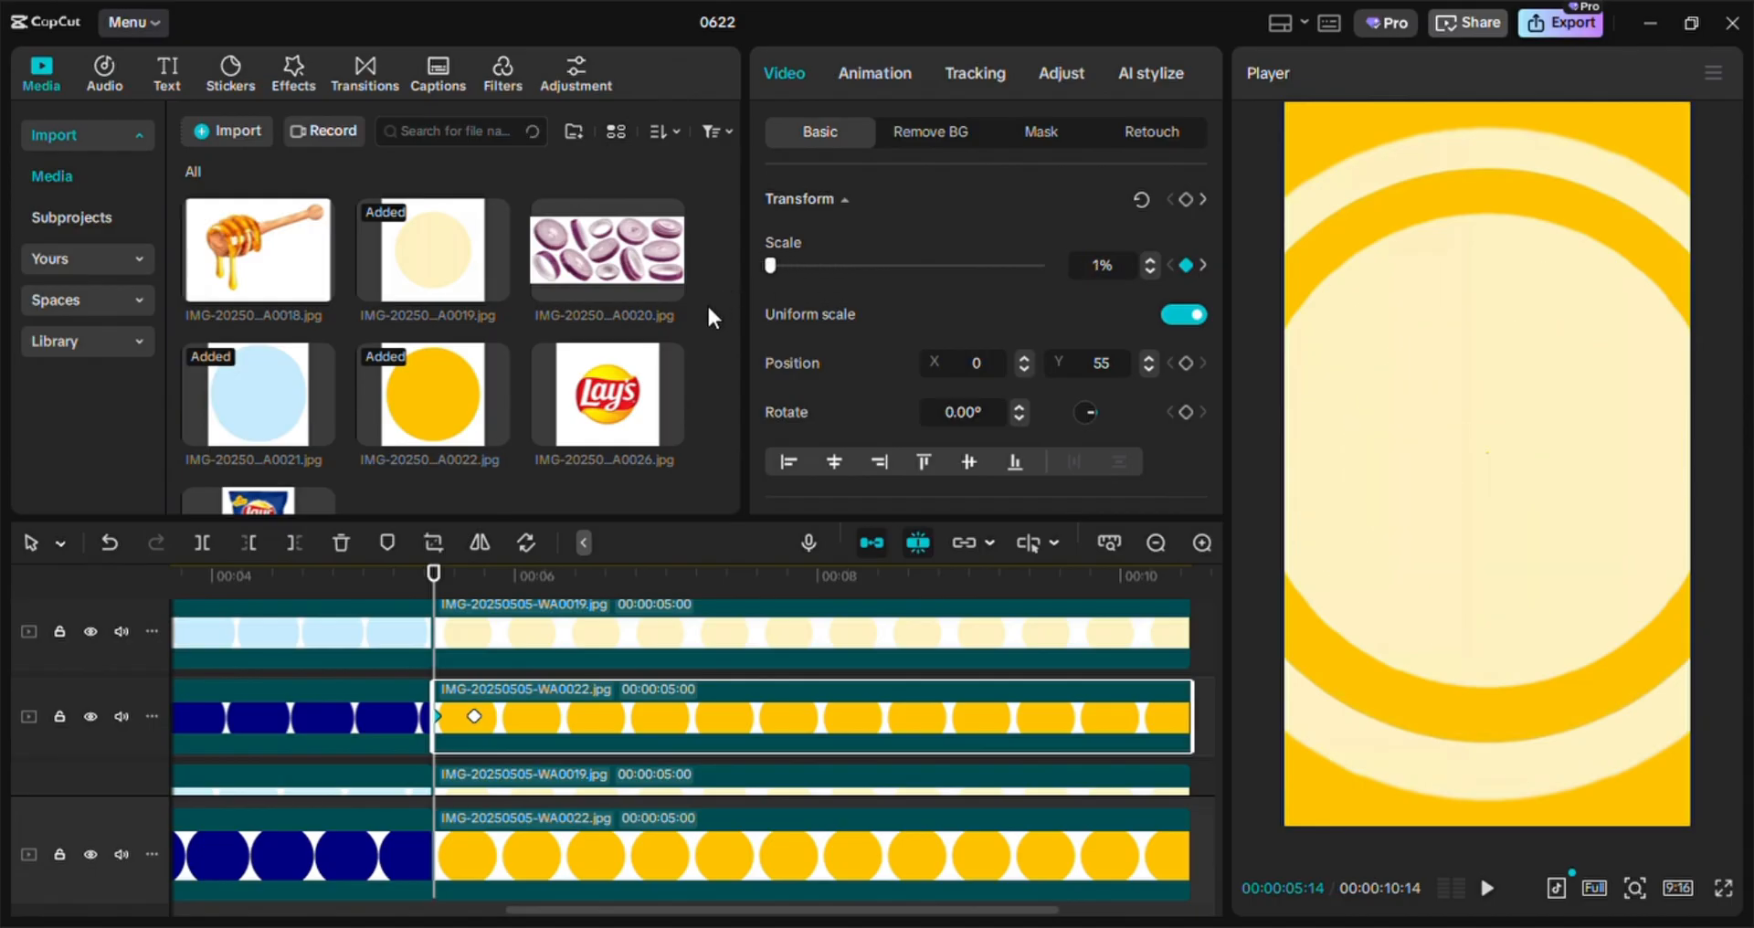
# At 00:00:05:14, keyframe the 157% cream circle and the 155% yellow circle down to 1% scale
pyautogui.scroll(-1, 713, 667)
pyautogui.click(498, 703)
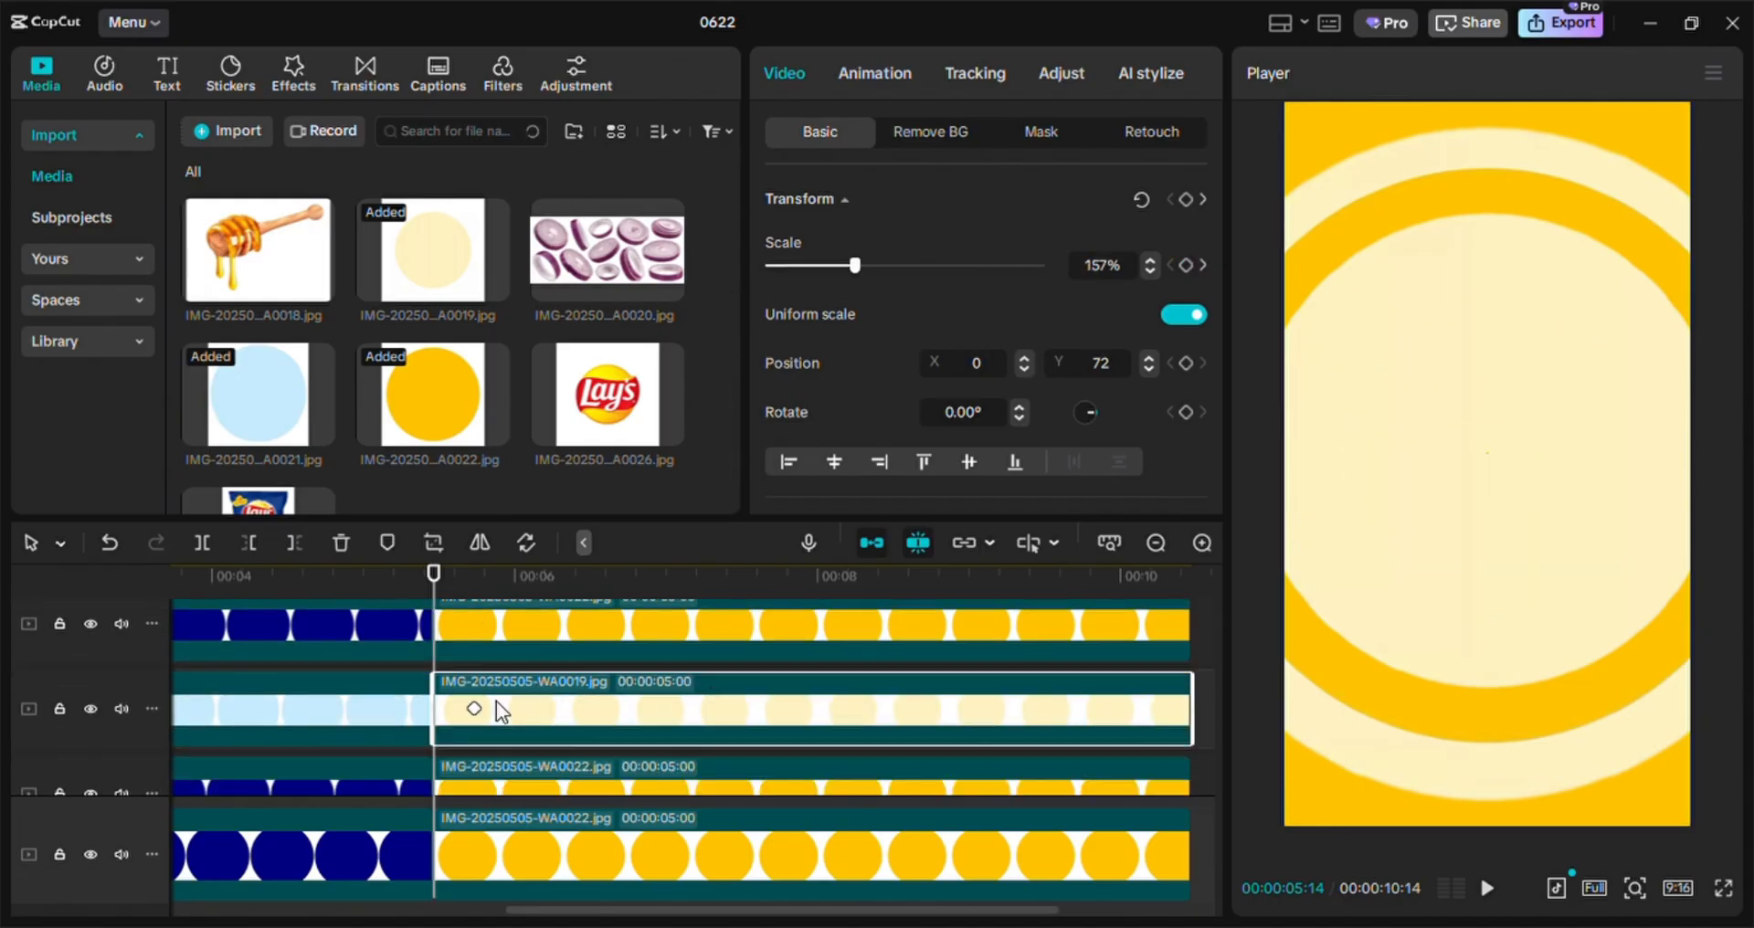
pyautogui.click(1185, 265)
pyautogui.moveTo(854, 265); pyautogui.dragTo(764, 300)
pyautogui.scroll(-2, 772, 614)
pyautogui.scroll(1, 619, 610)
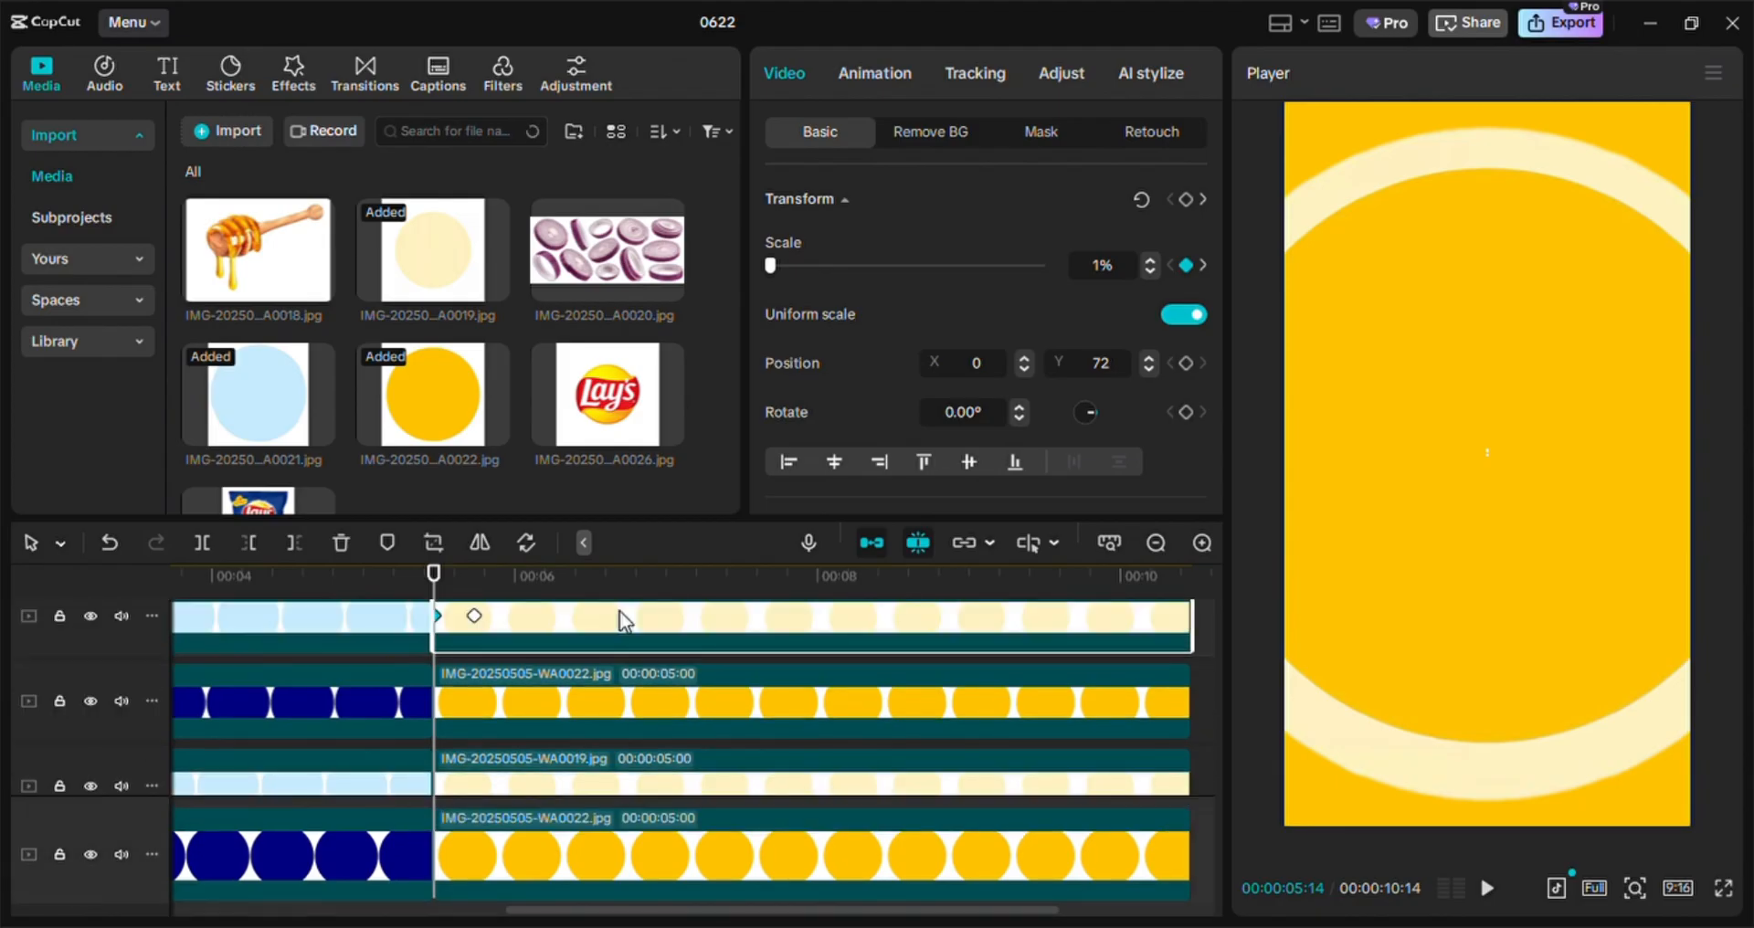
pyautogui.scroll(-1, 620, 610)
pyautogui.click(457, 663)
pyautogui.click(1186, 265)
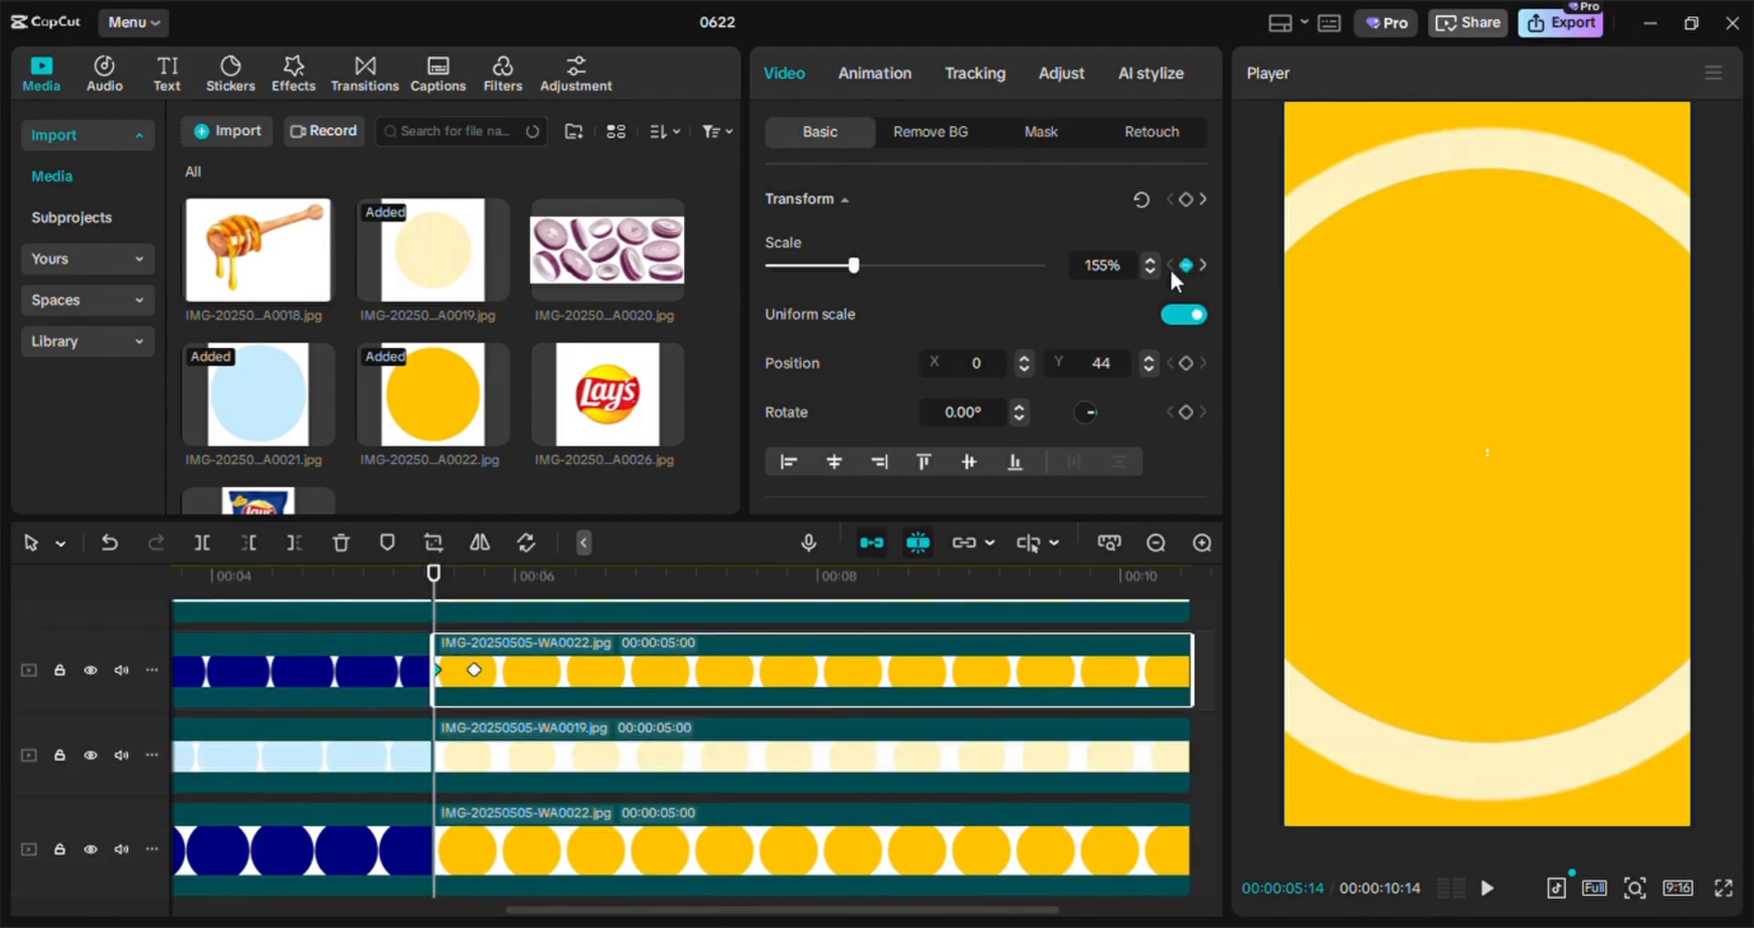
pyautogui.moveTo(854, 268); pyautogui.dragTo(750, 276)
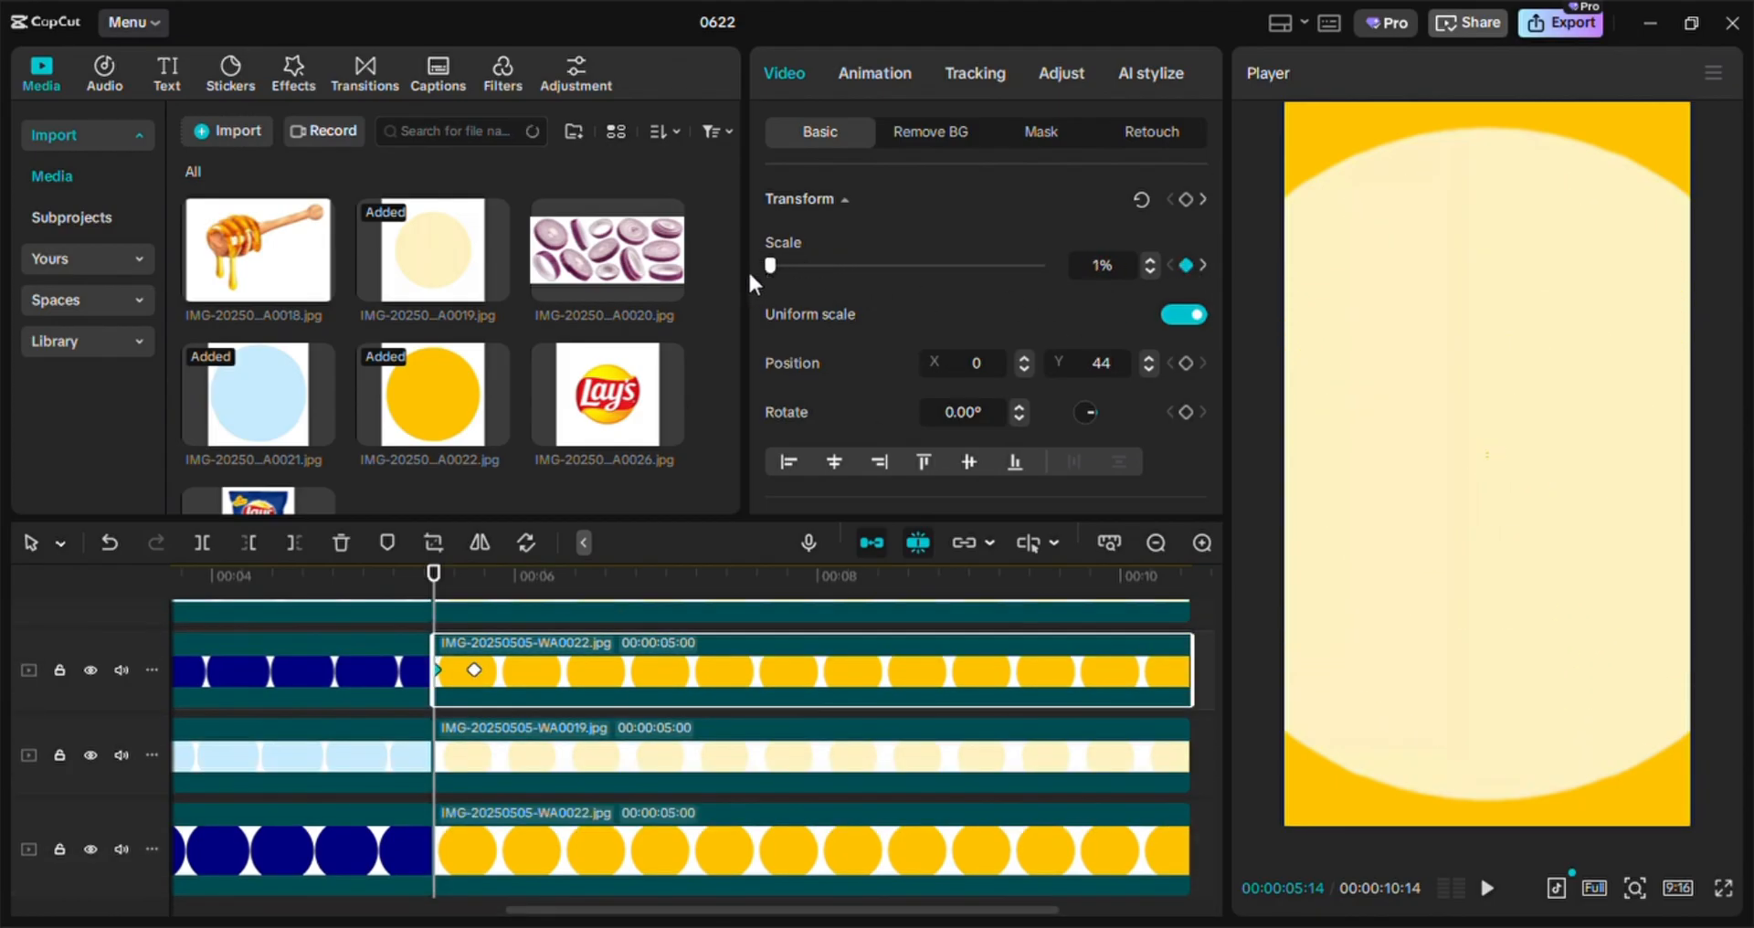
# At 00:00:05:14, keyframe the largest cream circle and the yellow background circle on the lowest track down to 1% scale
pyautogui.scroll(-1, 782, 599)
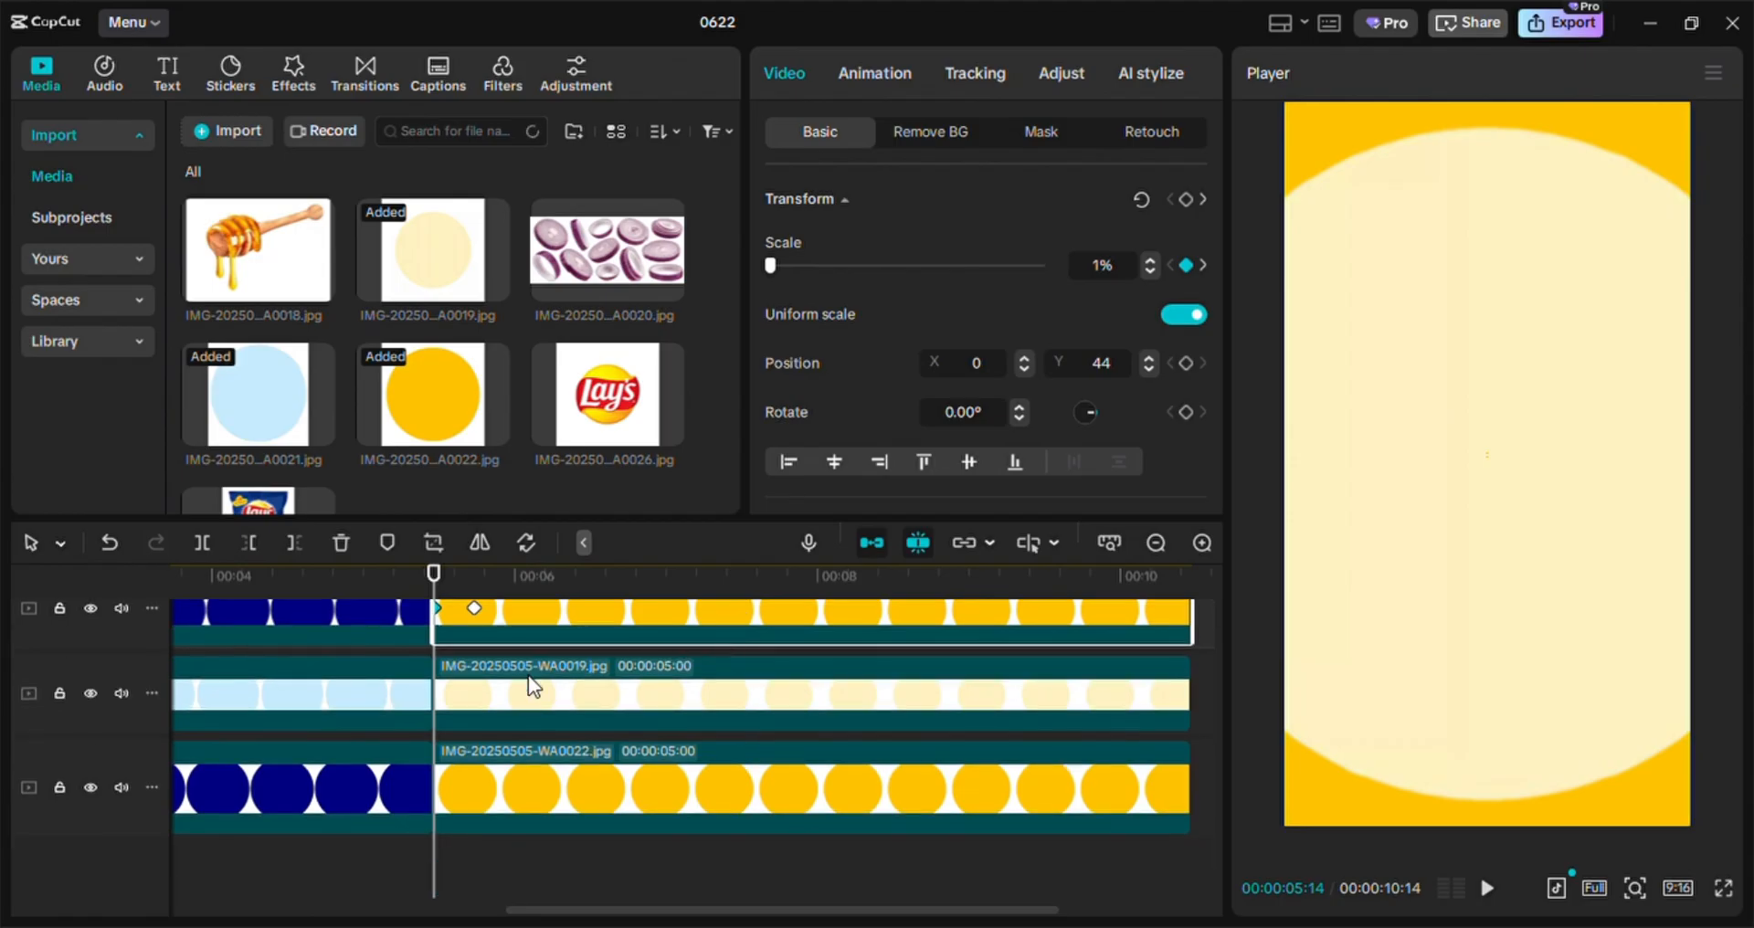
pyautogui.click(530, 681)
pyautogui.click(1186, 265)
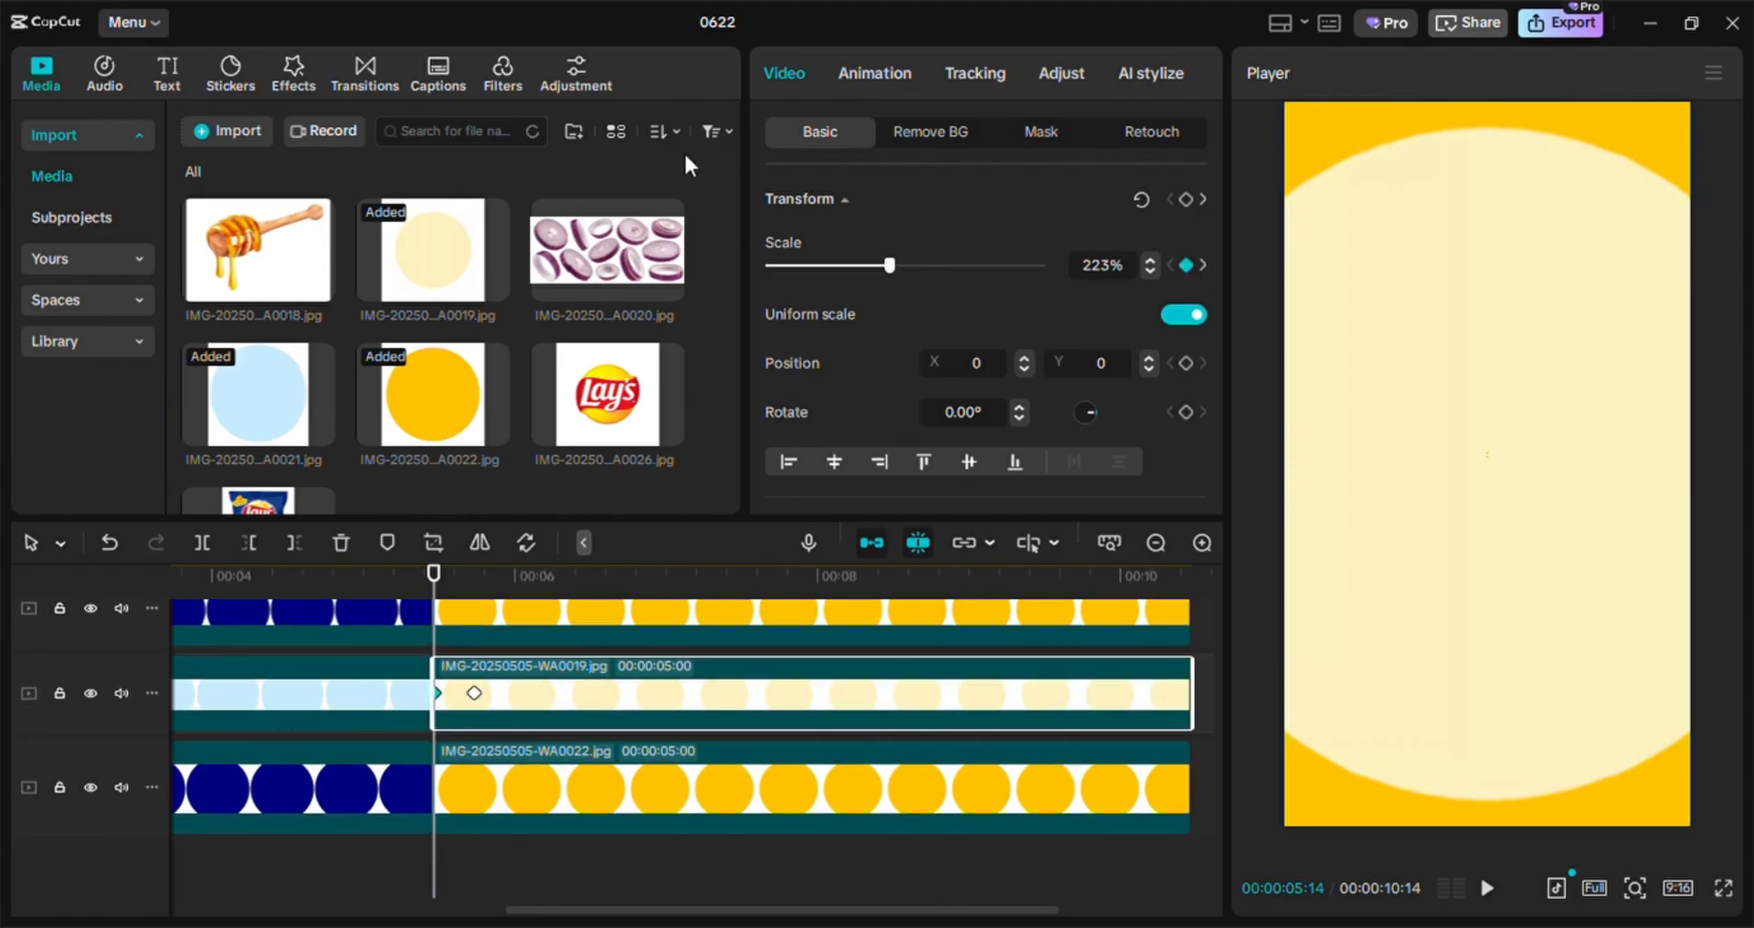
pyautogui.moveTo(891, 270); pyautogui.dragTo(755, 307)
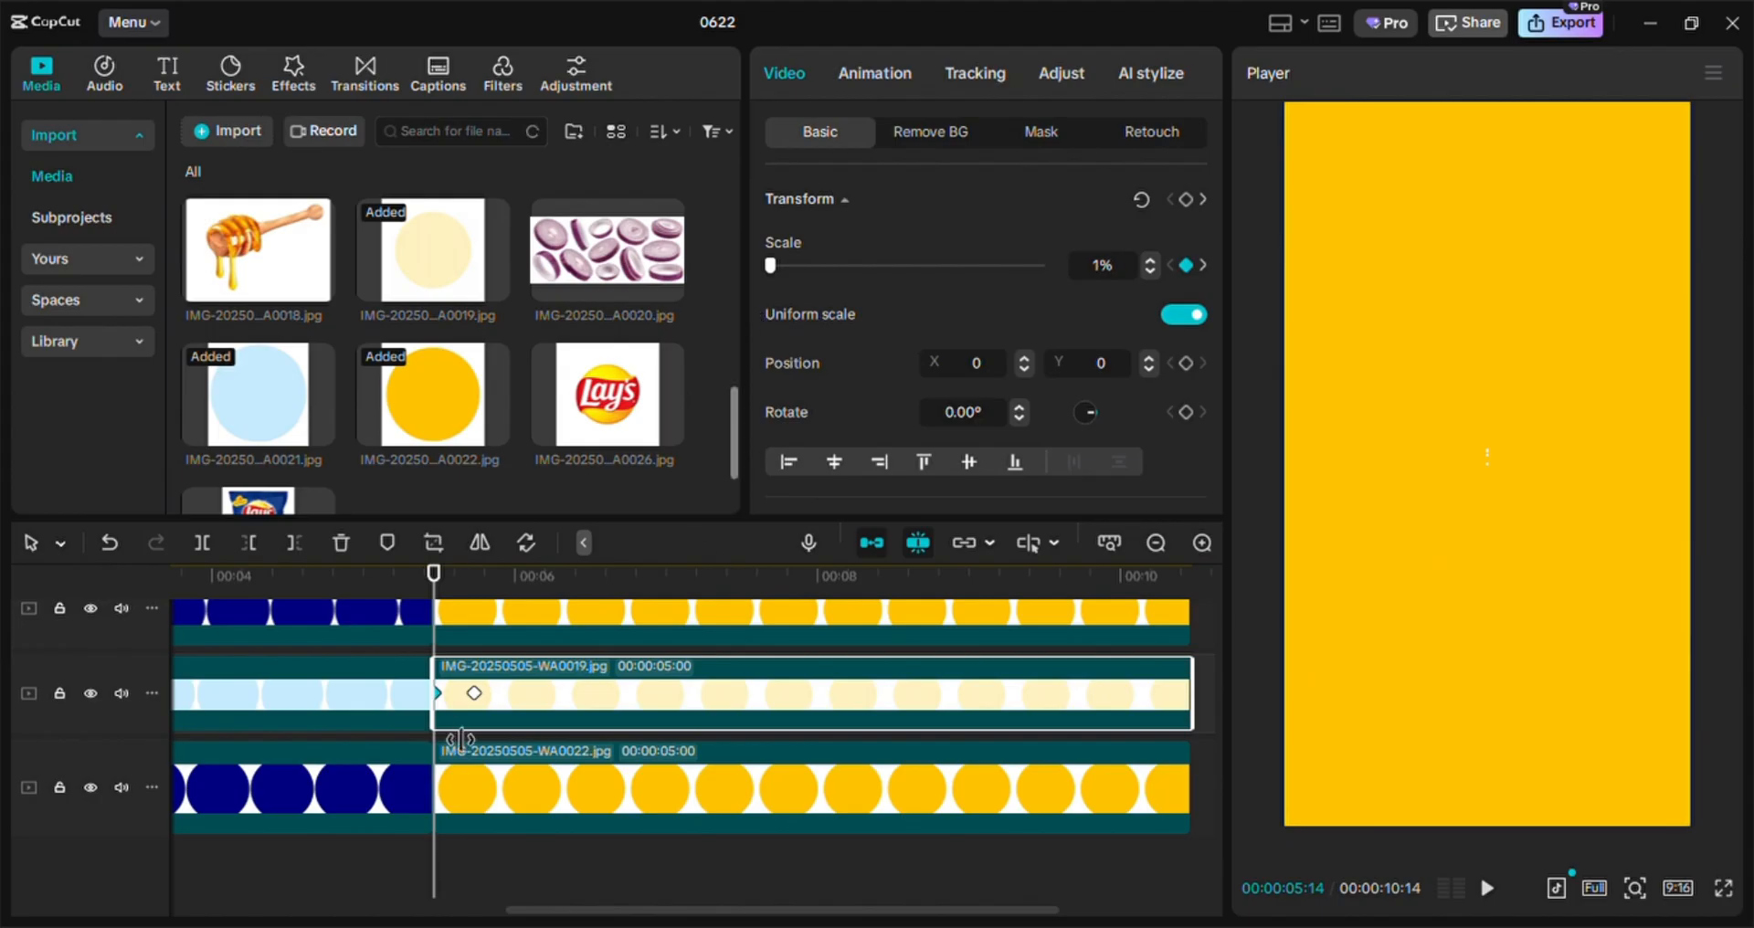
pyautogui.click(457, 783)
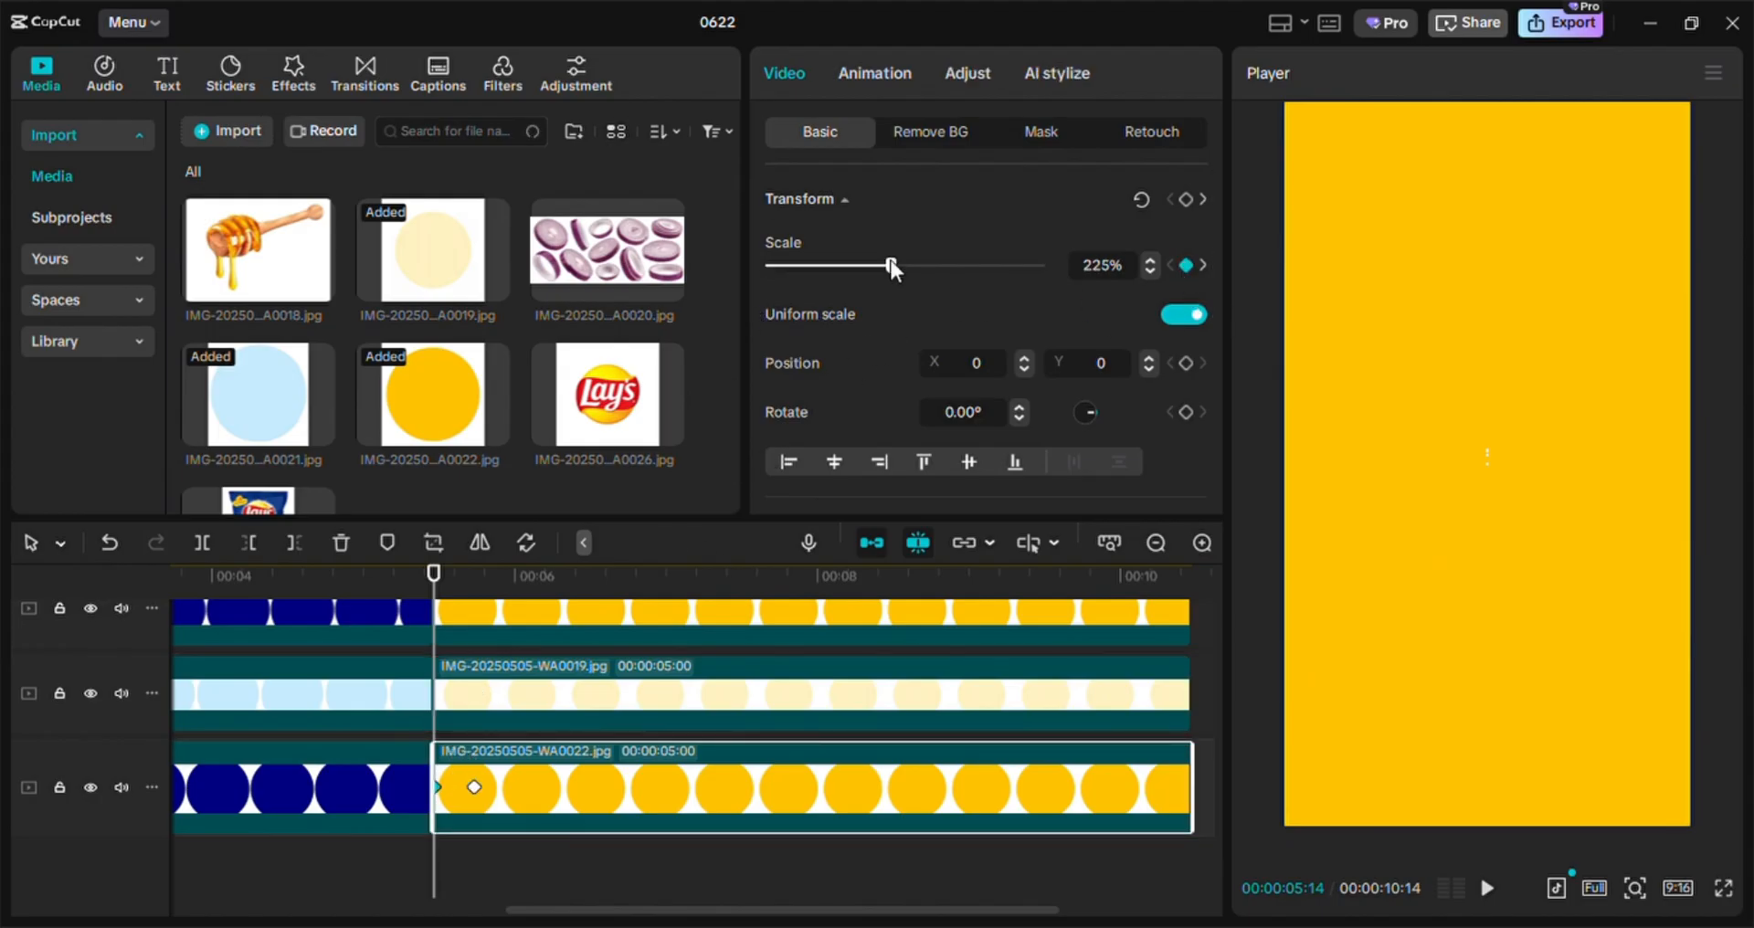
pyautogui.moveTo(892, 266); pyautogui.dragTo(761, 427)
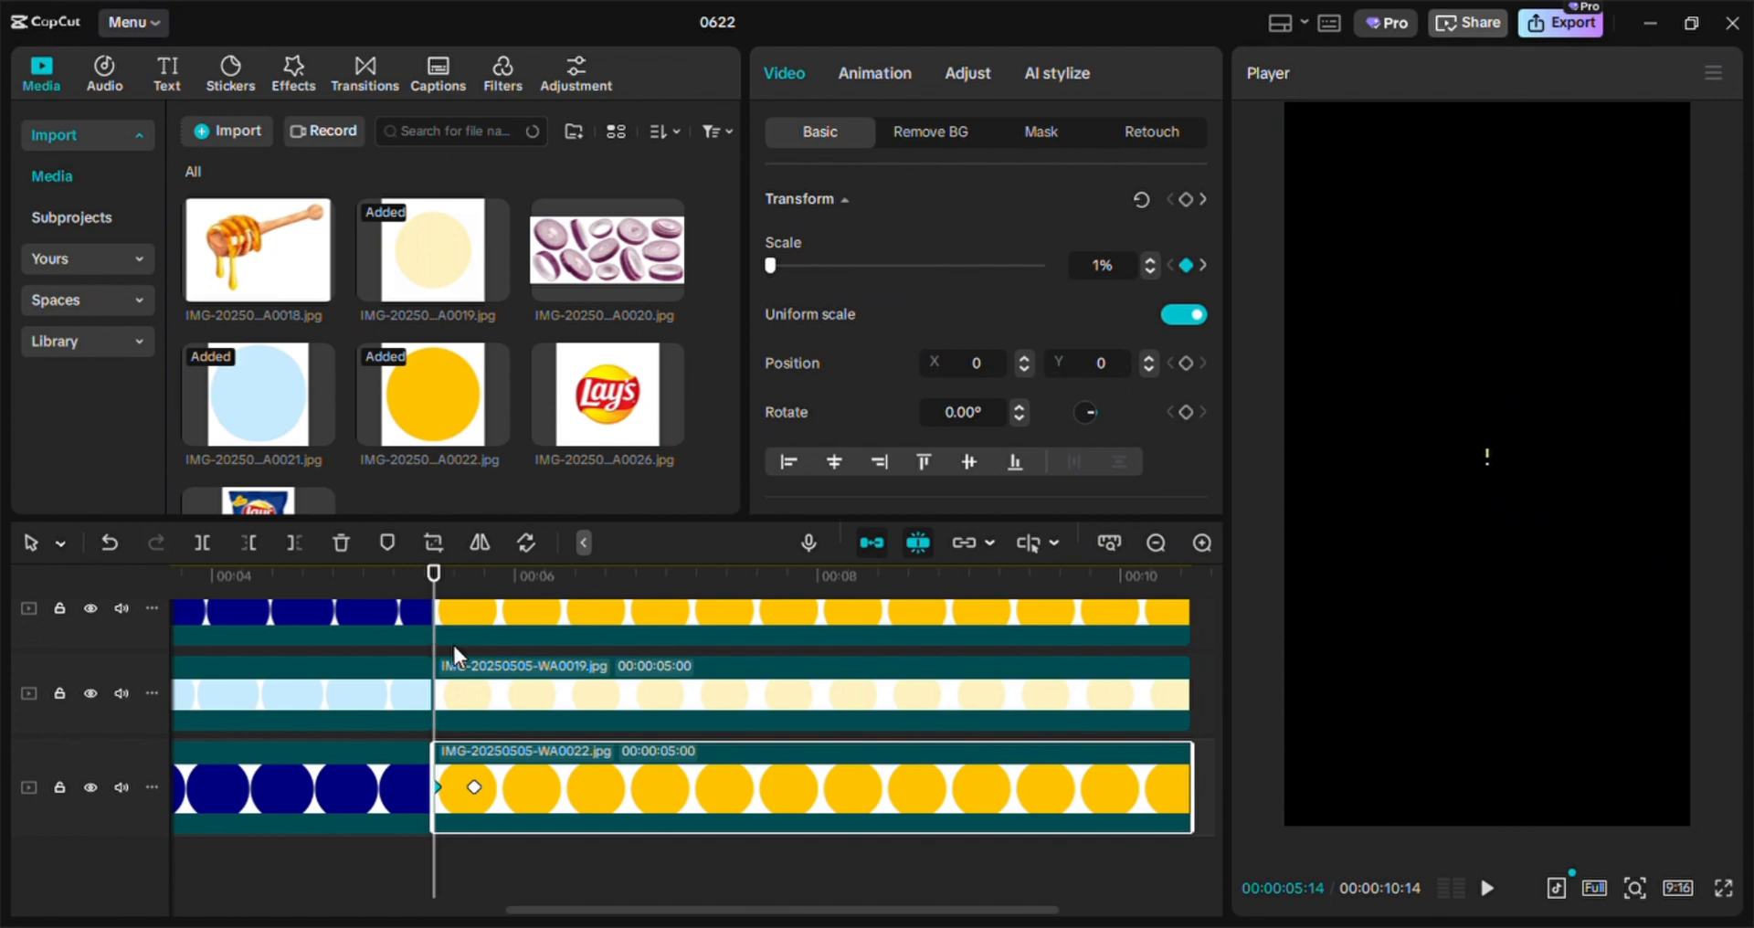
# Shift the lowest cream circle clip to start at 00:00:05:16 and the yellow clip above it to 00:00:05:18
pyautogui.press('Right')
pyautogui.press('Right')
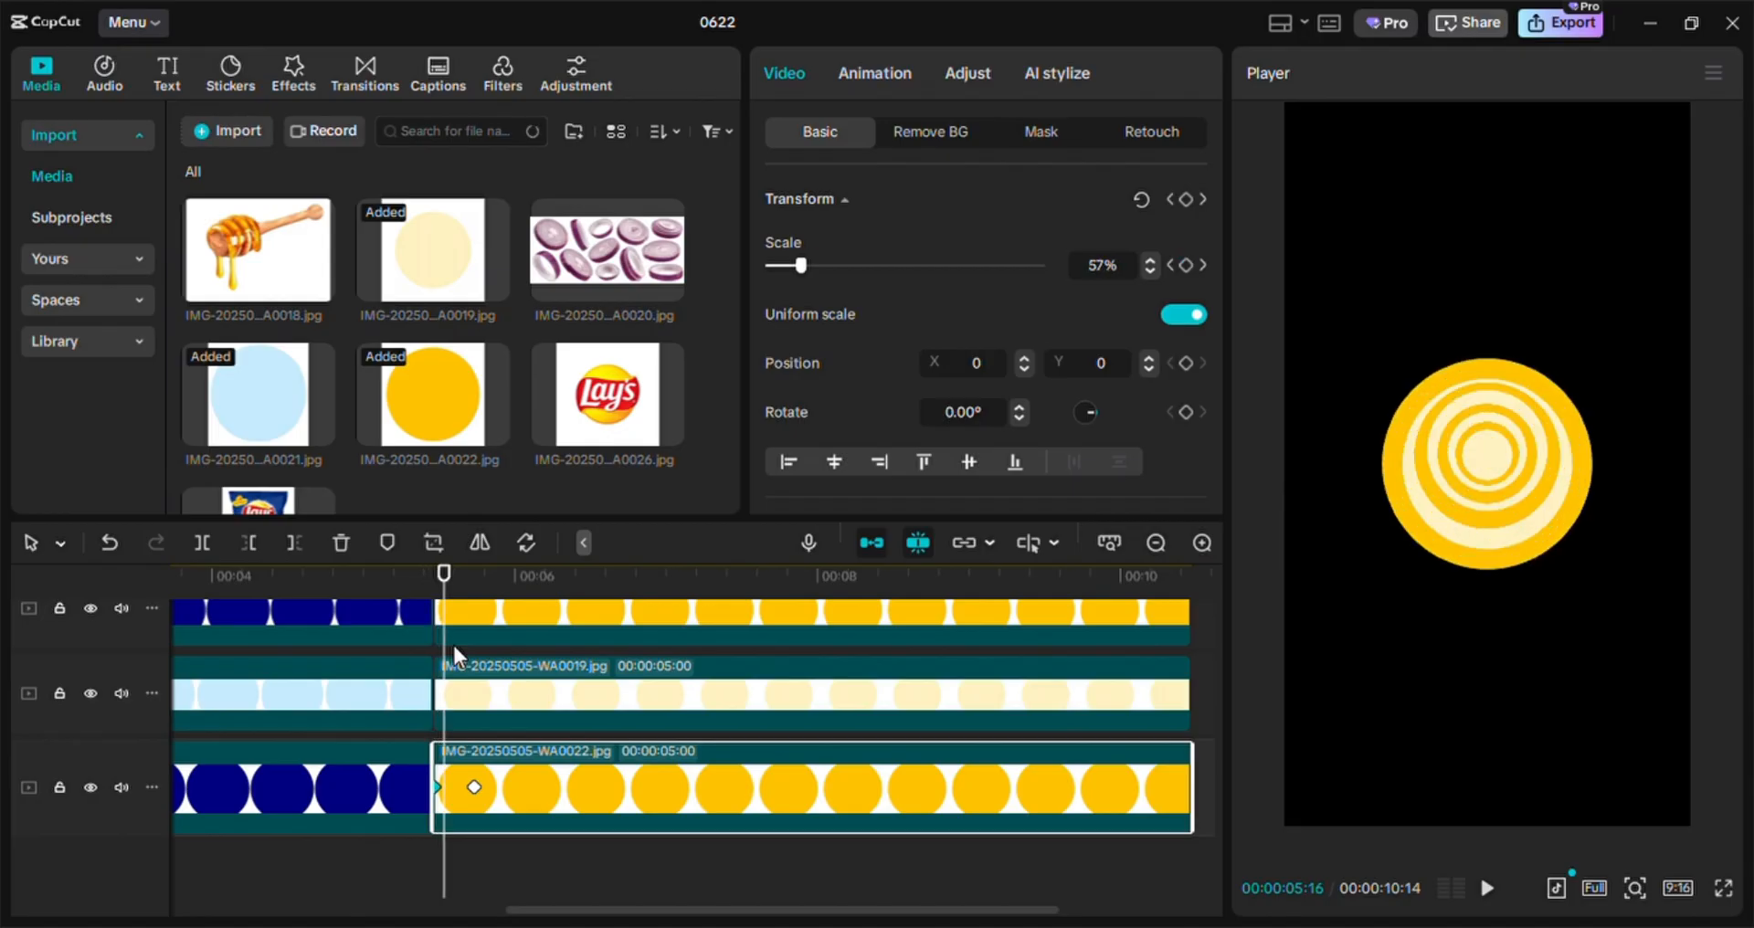
pyautogui.moveTo(455, 673); pyautogui.dragTo(467, 687)
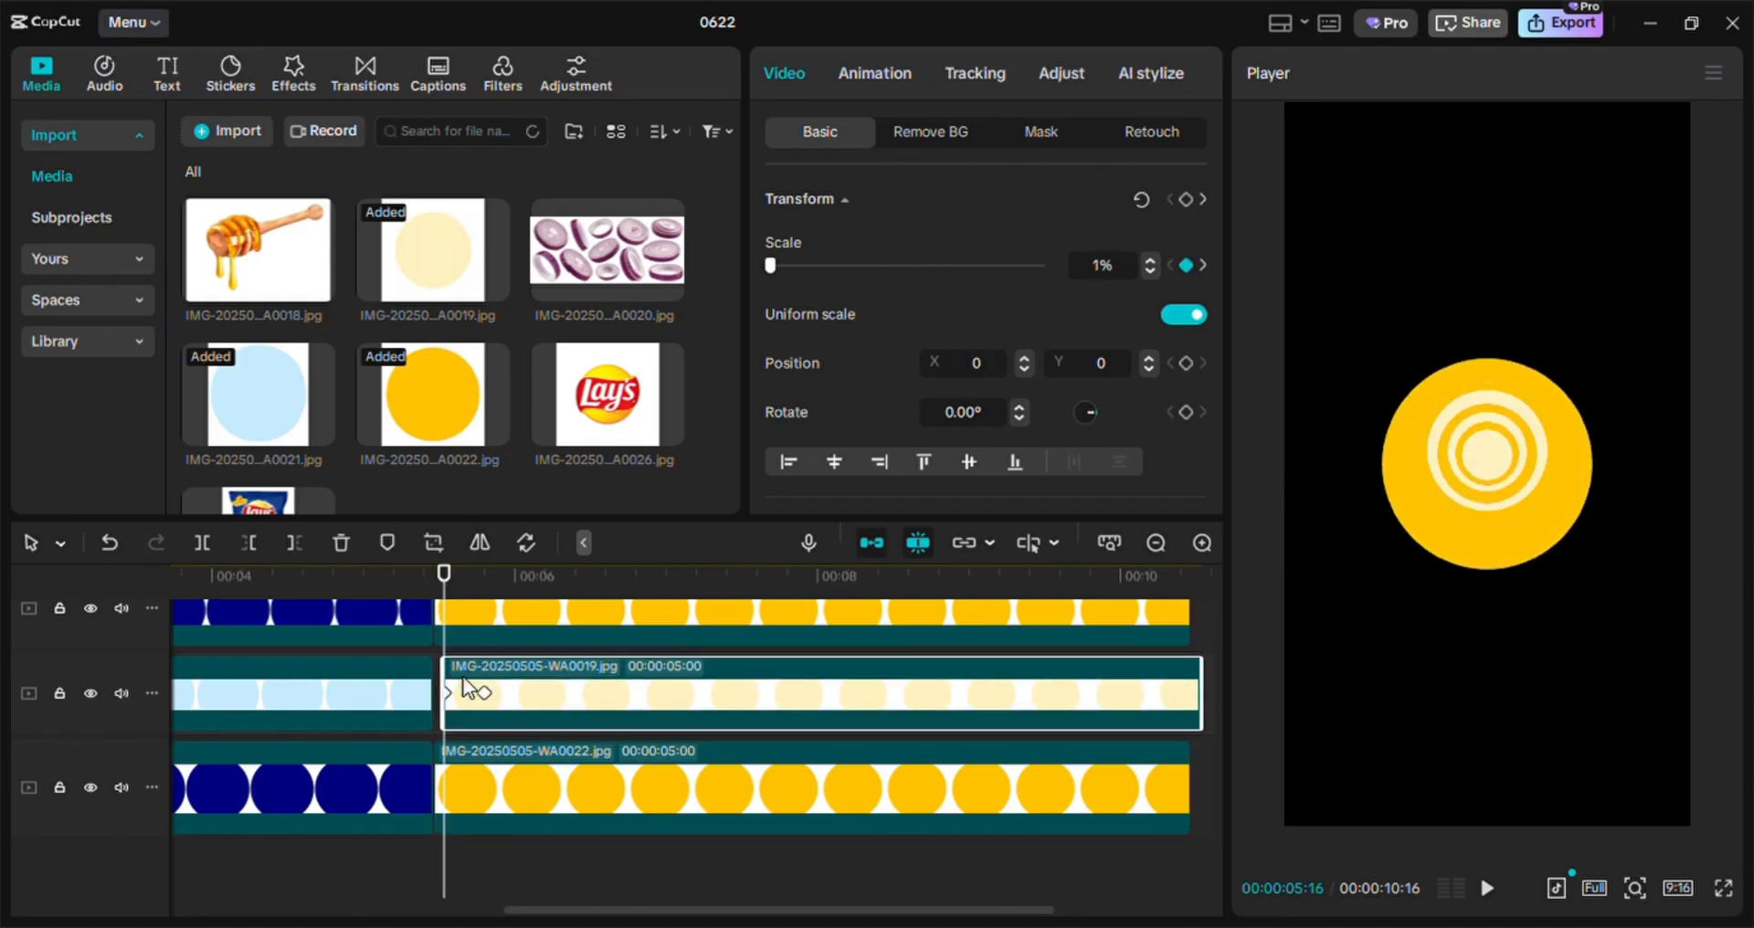
pyautogui.press('Right')
pyautogui.press('Right')
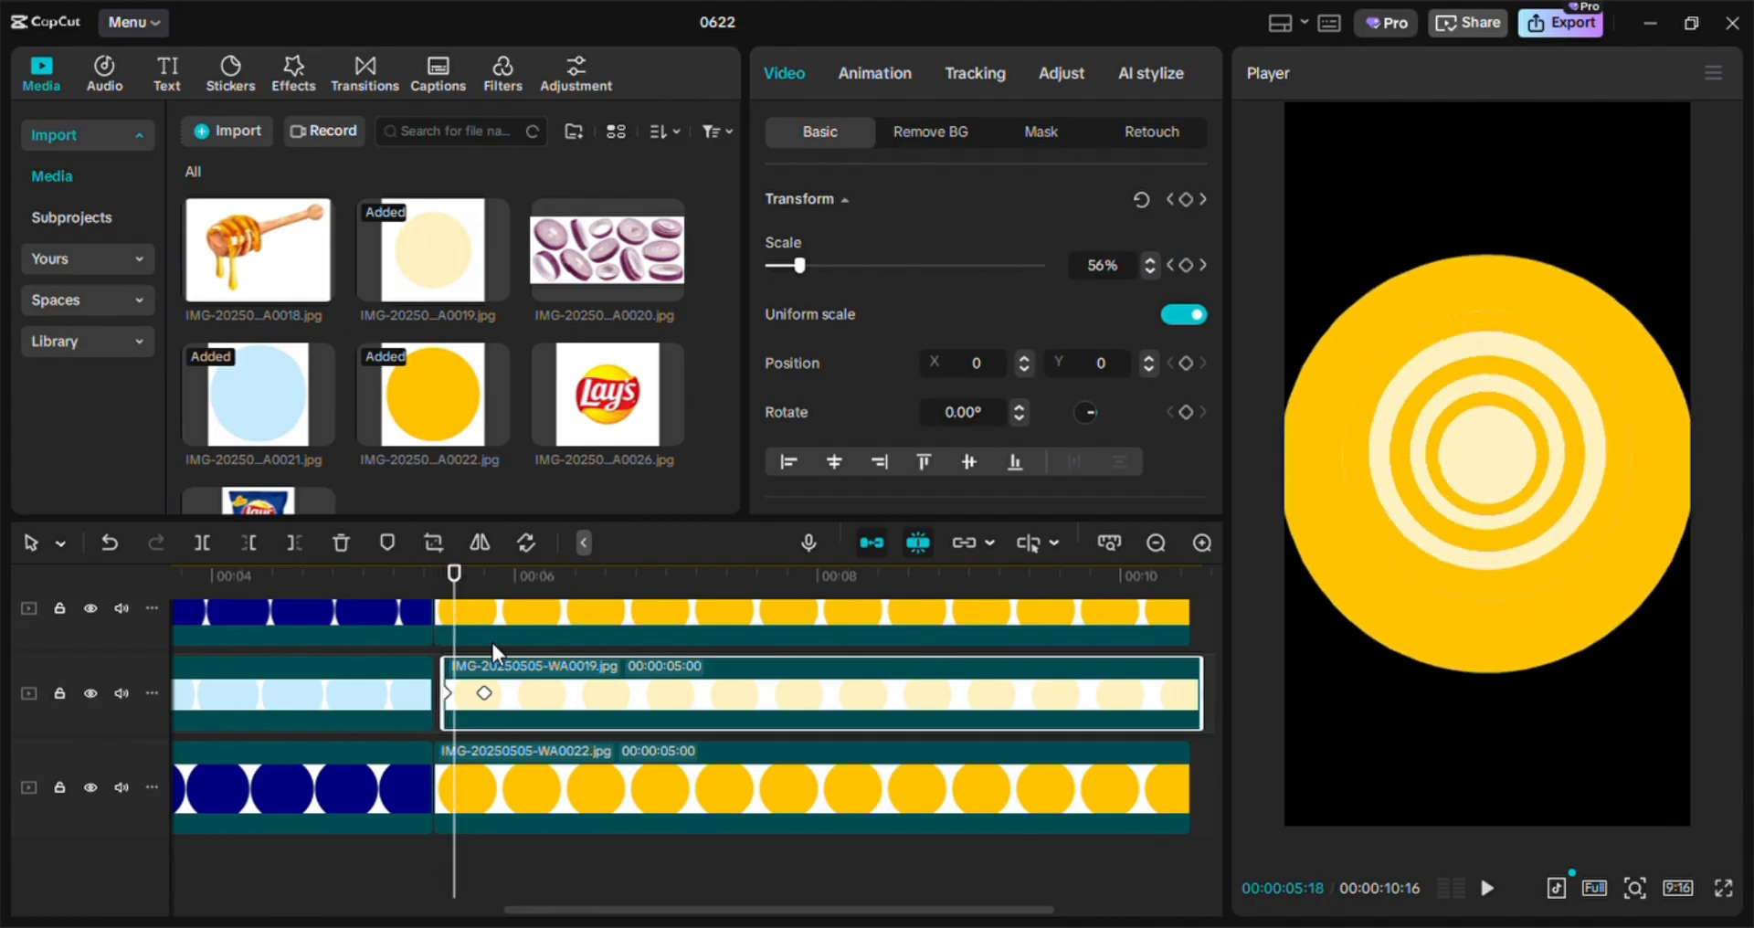
pyautogui.moveTo(508, 605)
pyautogui.mouseDown()
pyautogui.moveTo(508, 638)
pyautogui.moveTo(525, 629)
pyautogui.mouseUp()
# Stagger the following two circle clips upward, starting the cream one at 00:00:05:20 and the yellow one at 00:00:05:22
pyautogui.scroll(3, 562, 801)
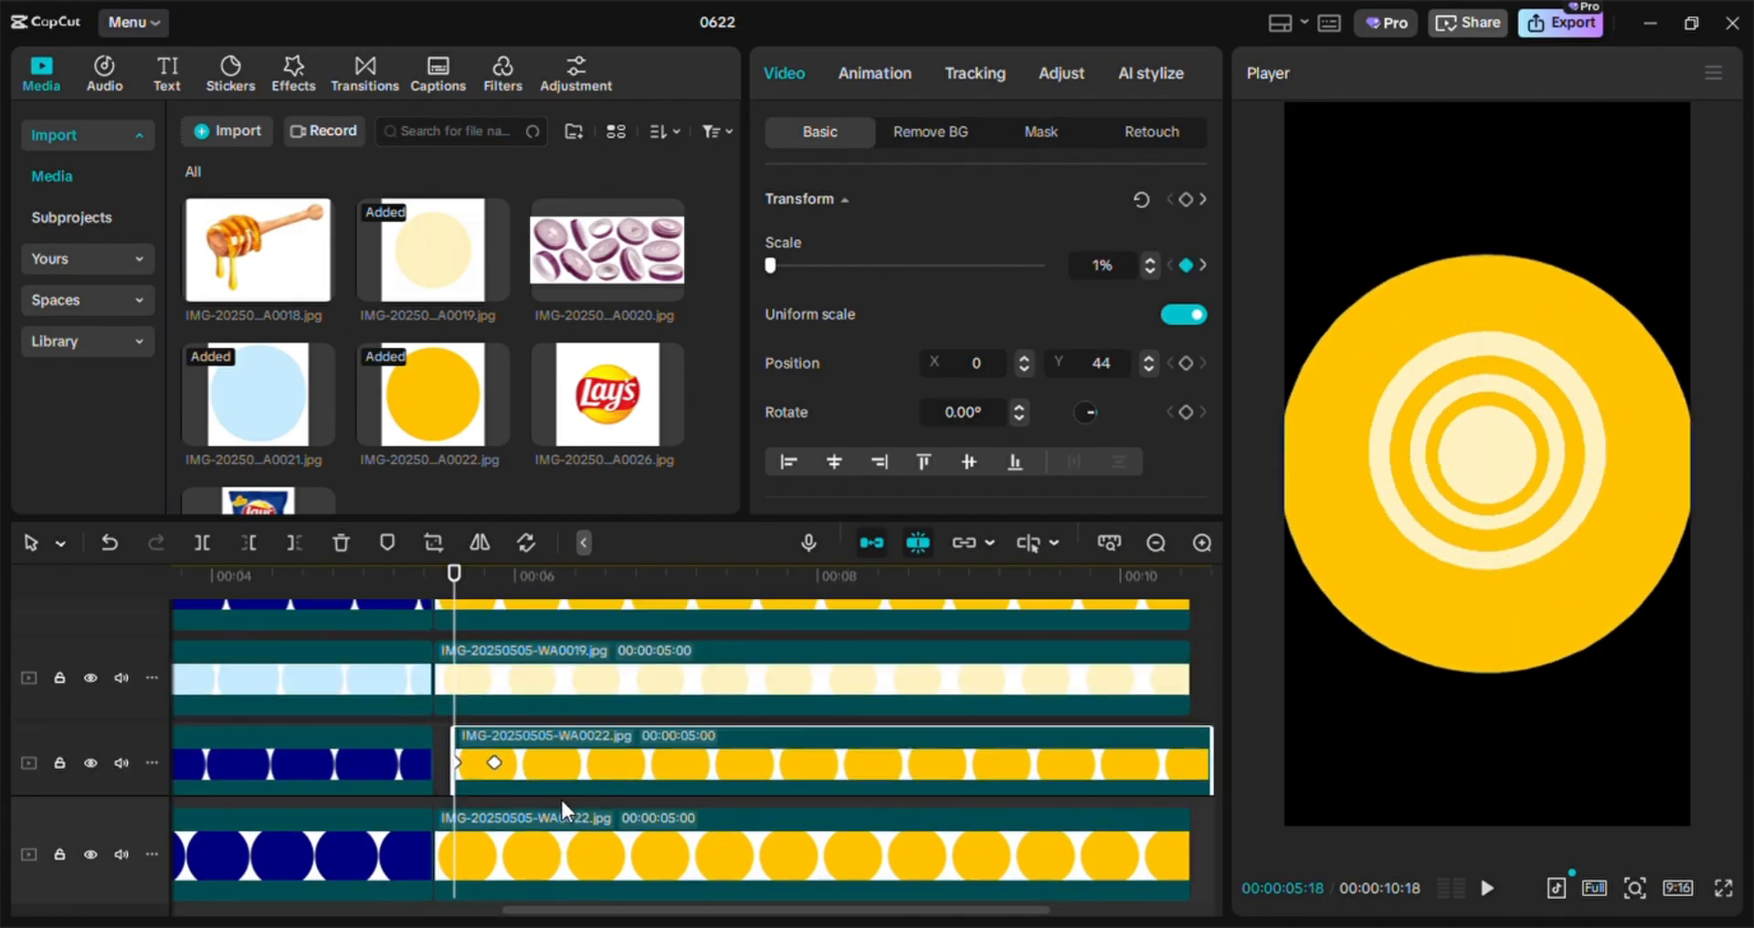
pyautogui.press('Right')
pyautogui.press('Right')
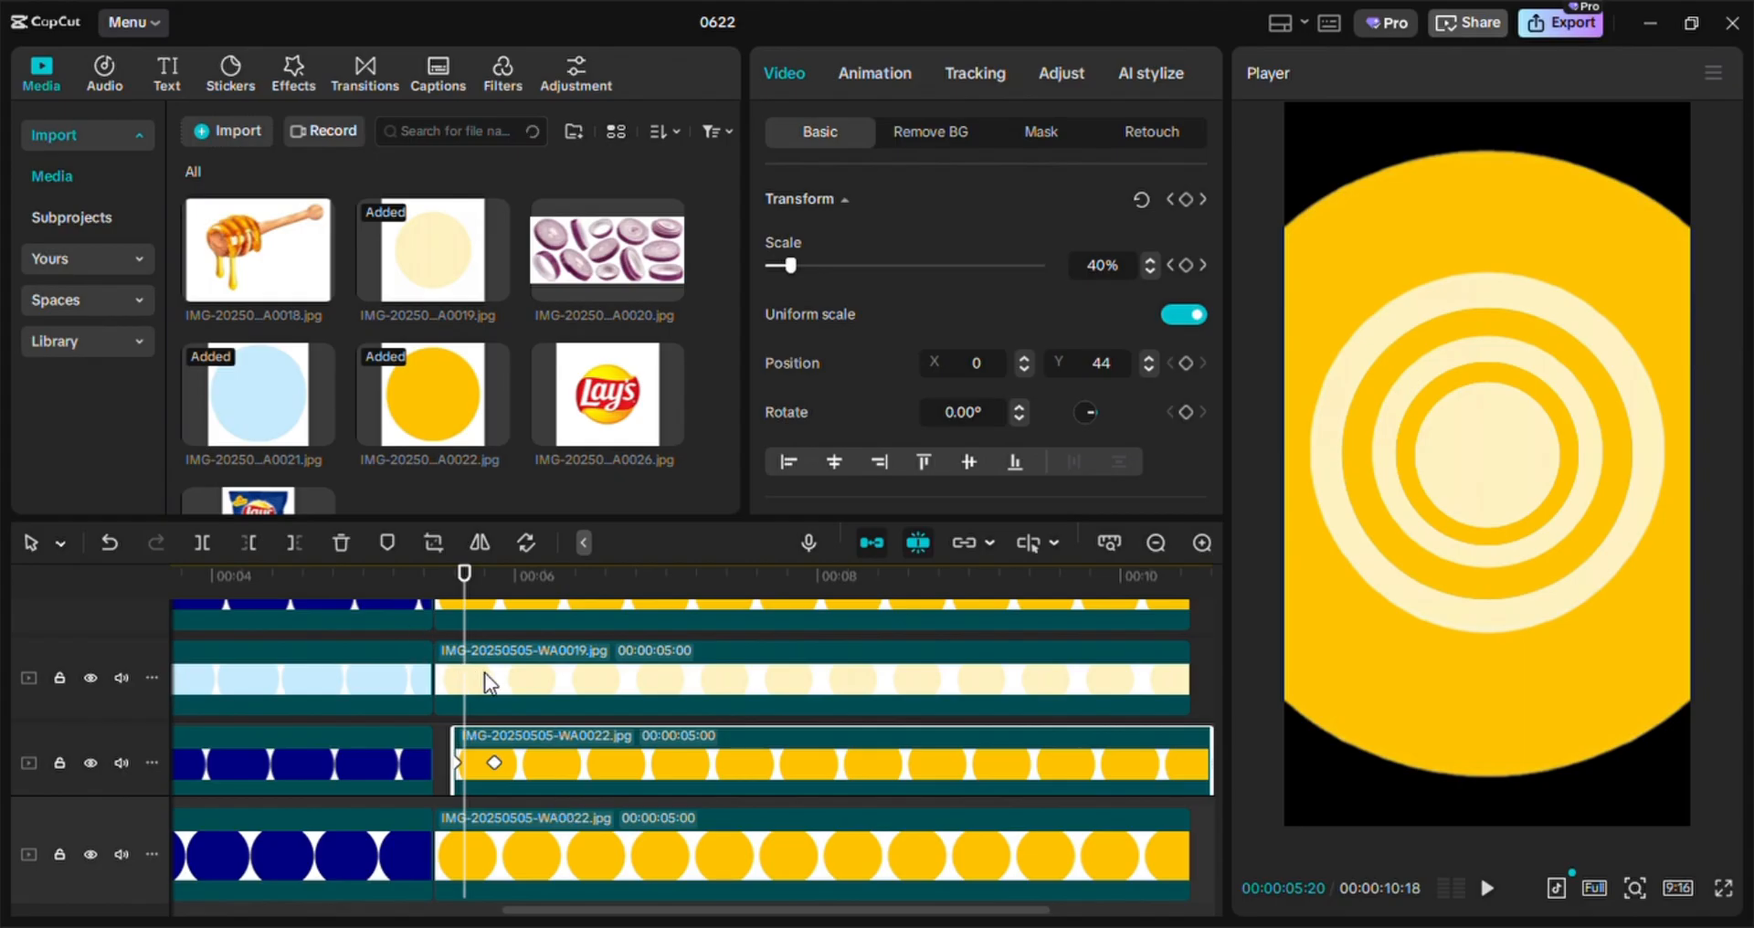
pyautogui.moveTo(484, 673); pyautogui.dragTo(502, 680)
pyautogui.scroll(1, 501, 711)
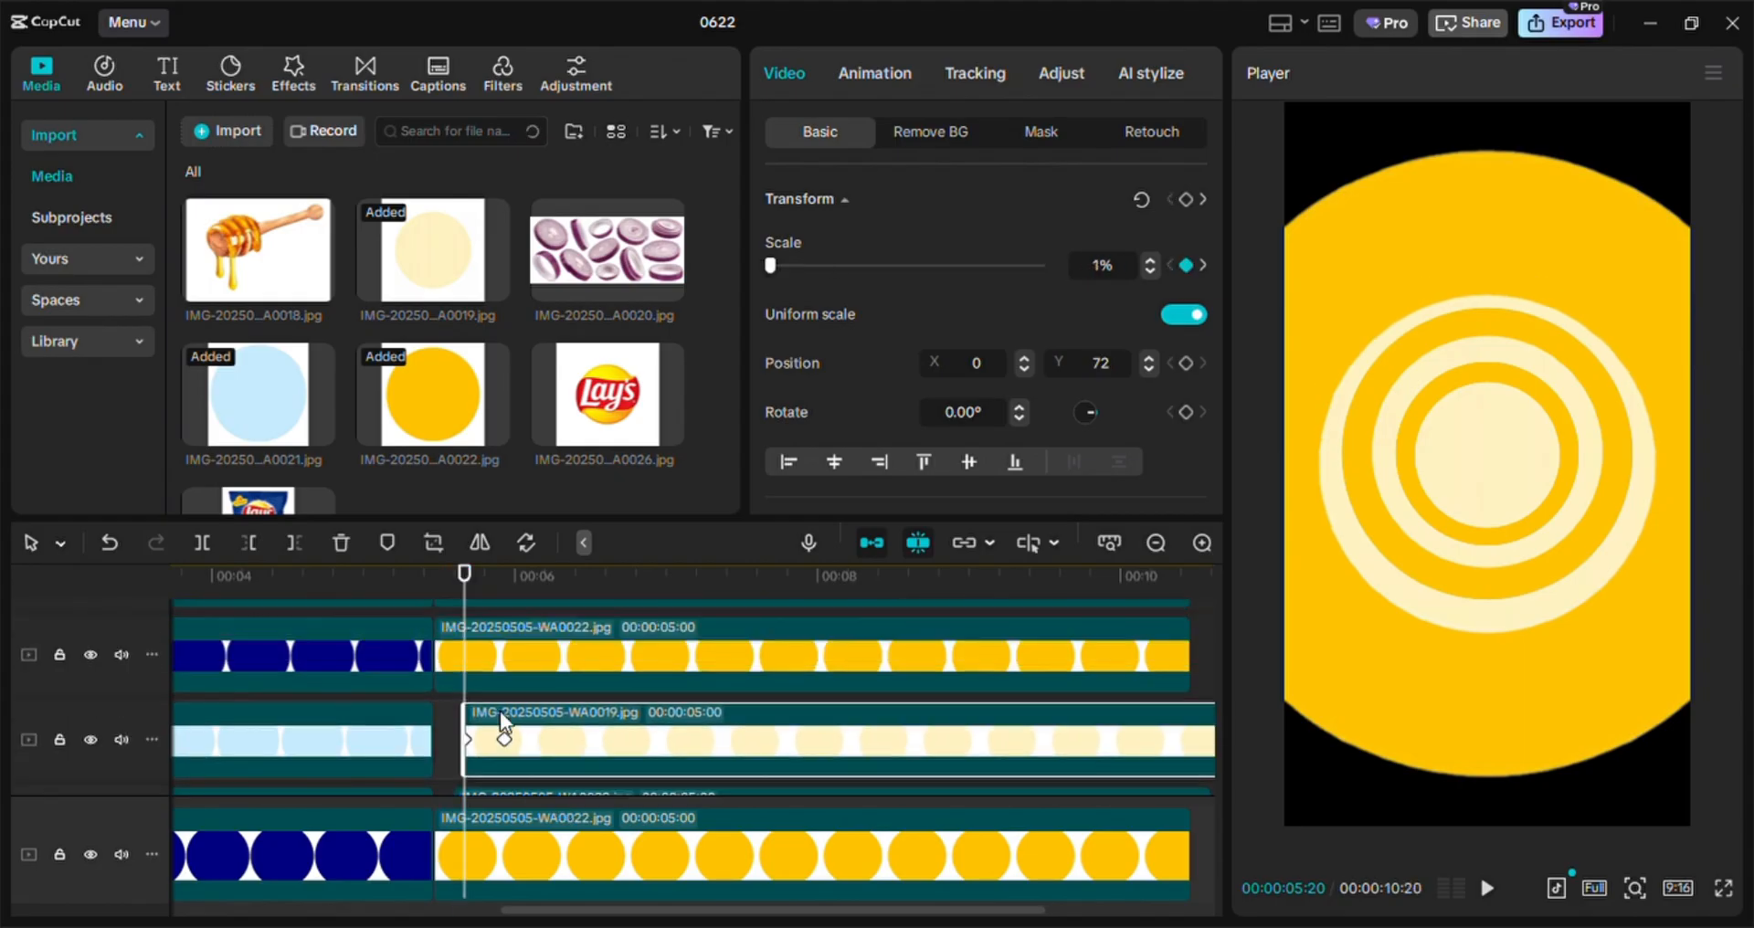
pyautogui.press('Right')
pyautogui.press('Right')
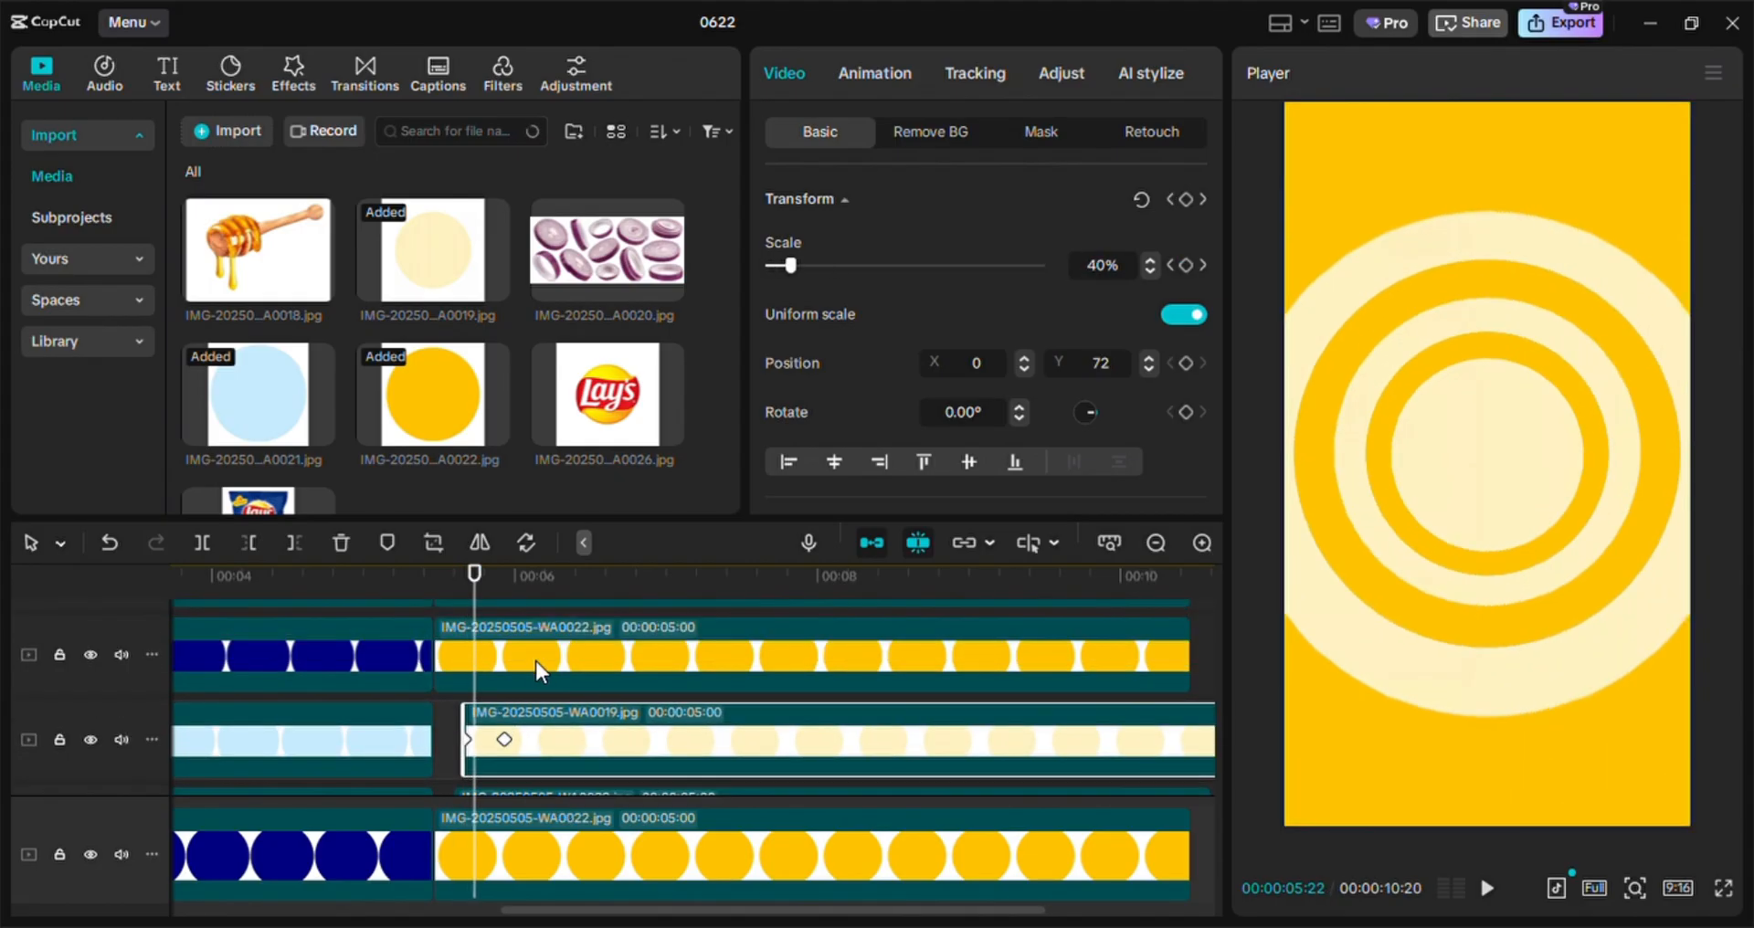
pyautogui.moveTo(536, 661); pyautogui.dragTo(567, 674)
# Start the second-highest cream circle clip at 00:00:05:24 and the topmost yellow circle clip at 00:00:05:26
pyautogui.scroll(1, 567, 684)
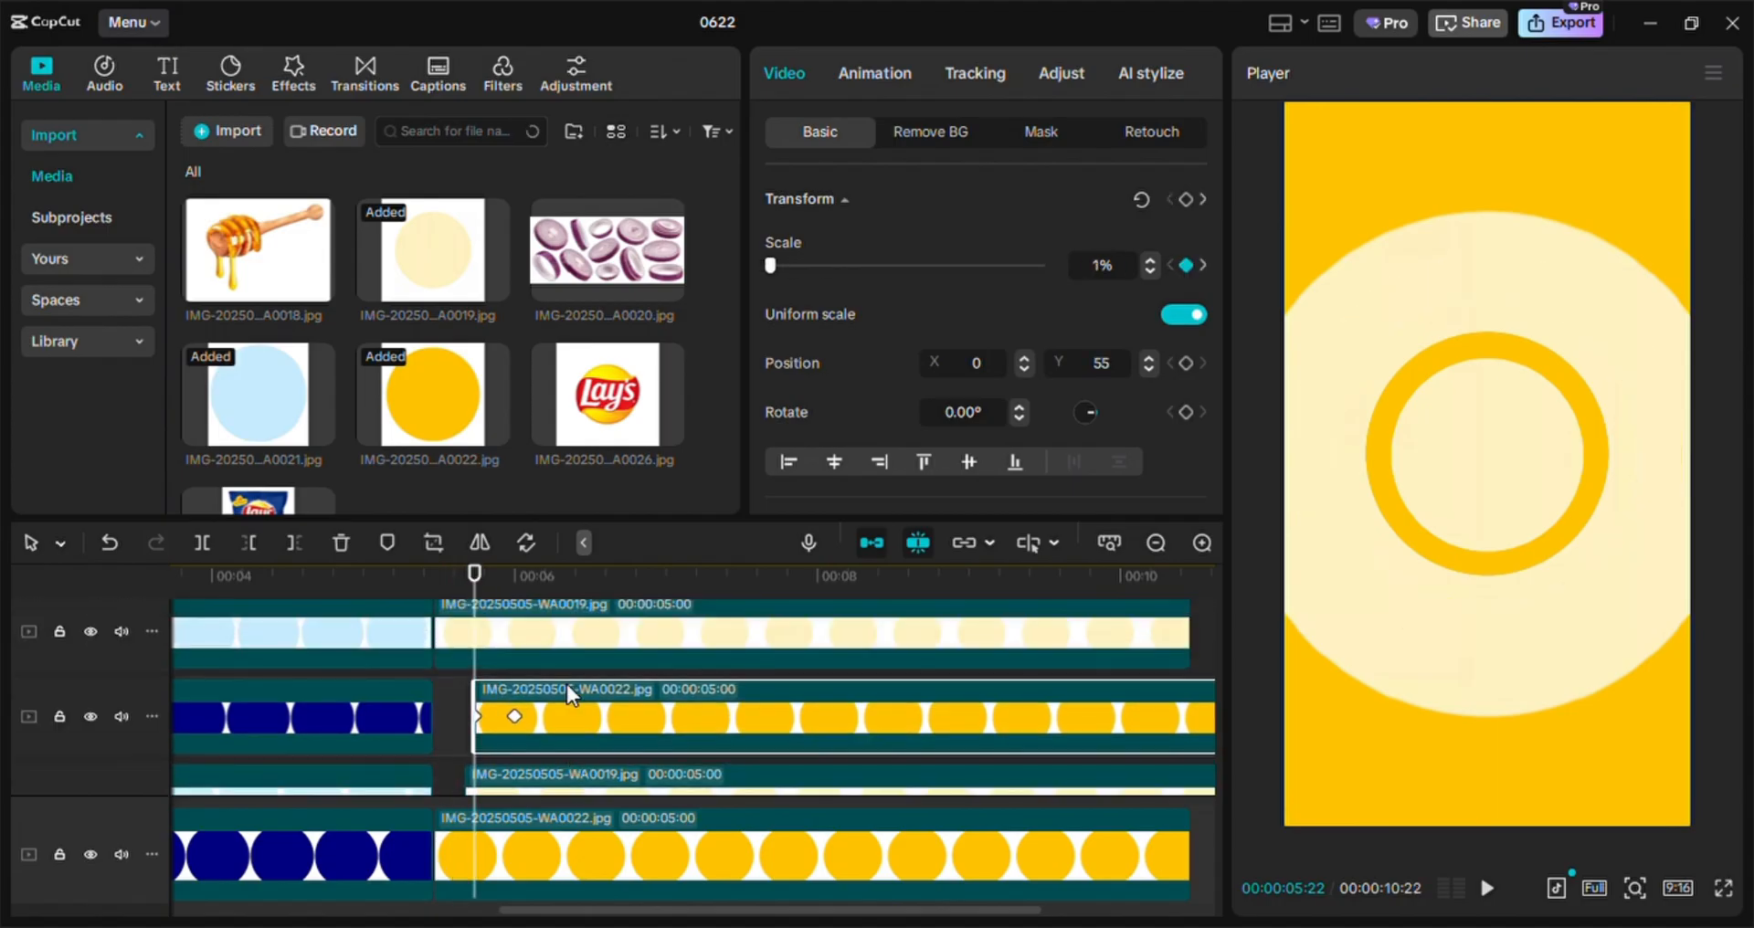
pyautogui.scroll(1, 567, 686)
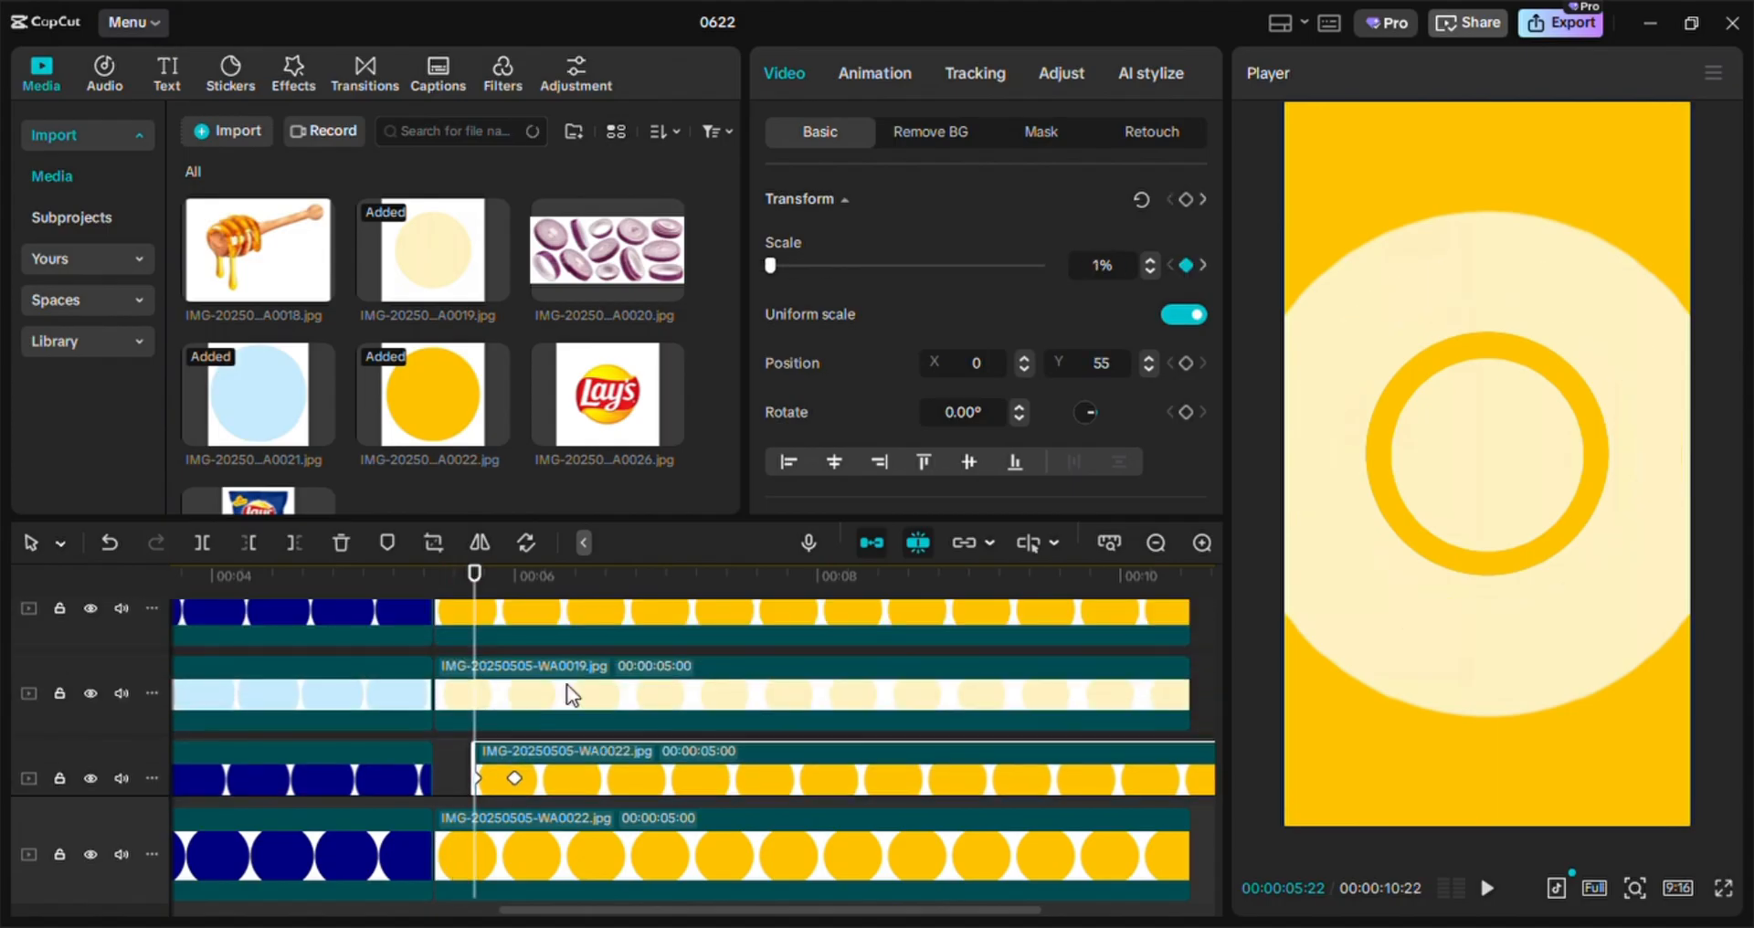
pyautogui.press('Right')
pyautogui.press('Right')
pyautogui.moveTo(571, 694); pyautogui.dragTo(614, 698)
pyautogui.scroll(2, 589, 698)
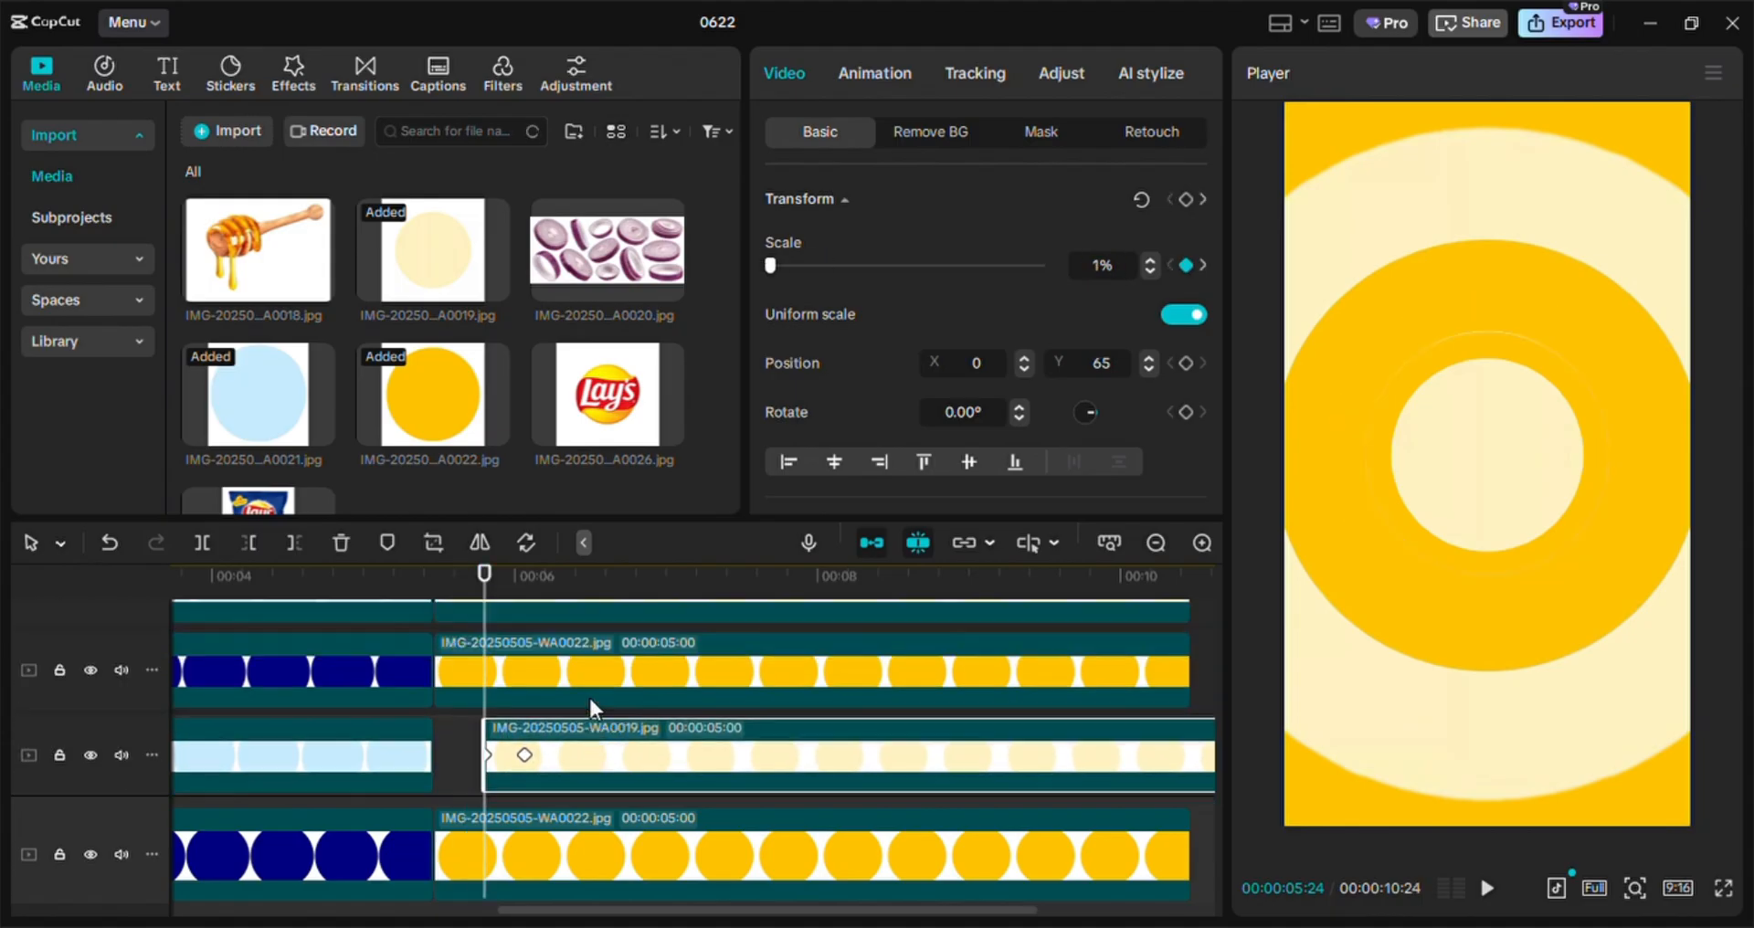
pyautogui.press('Right')
pyautogui.press('Right')
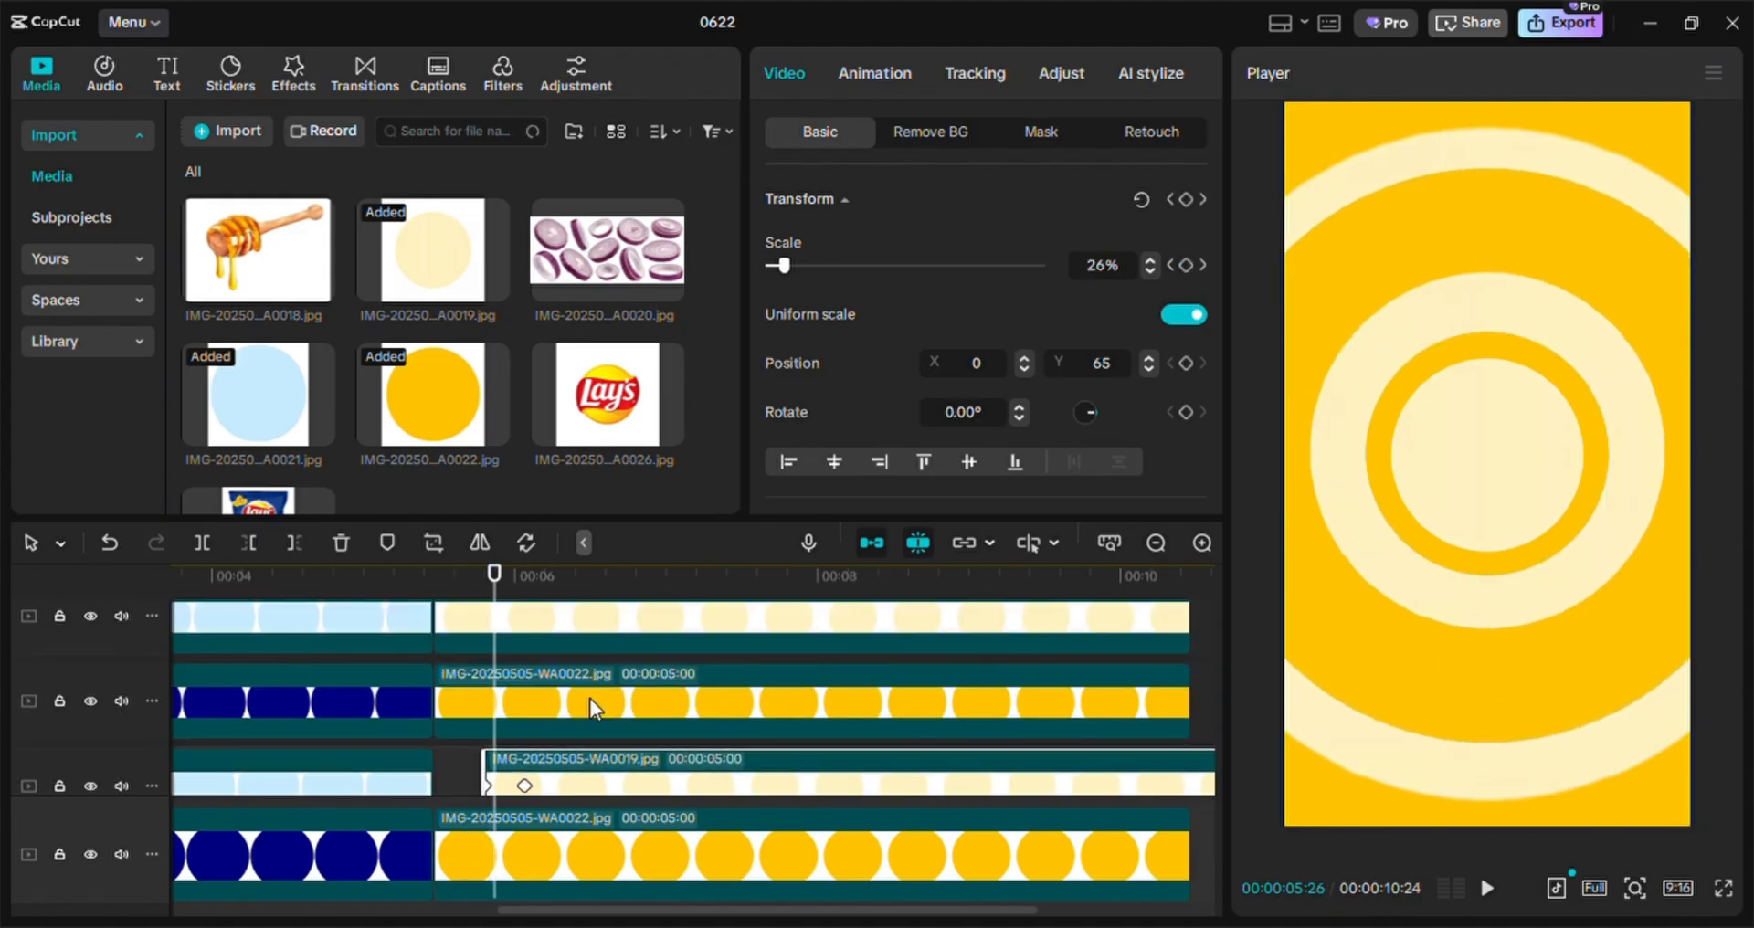
pyautogui.moveTo(589, 698); pyautogui.dragTo(649, 710)
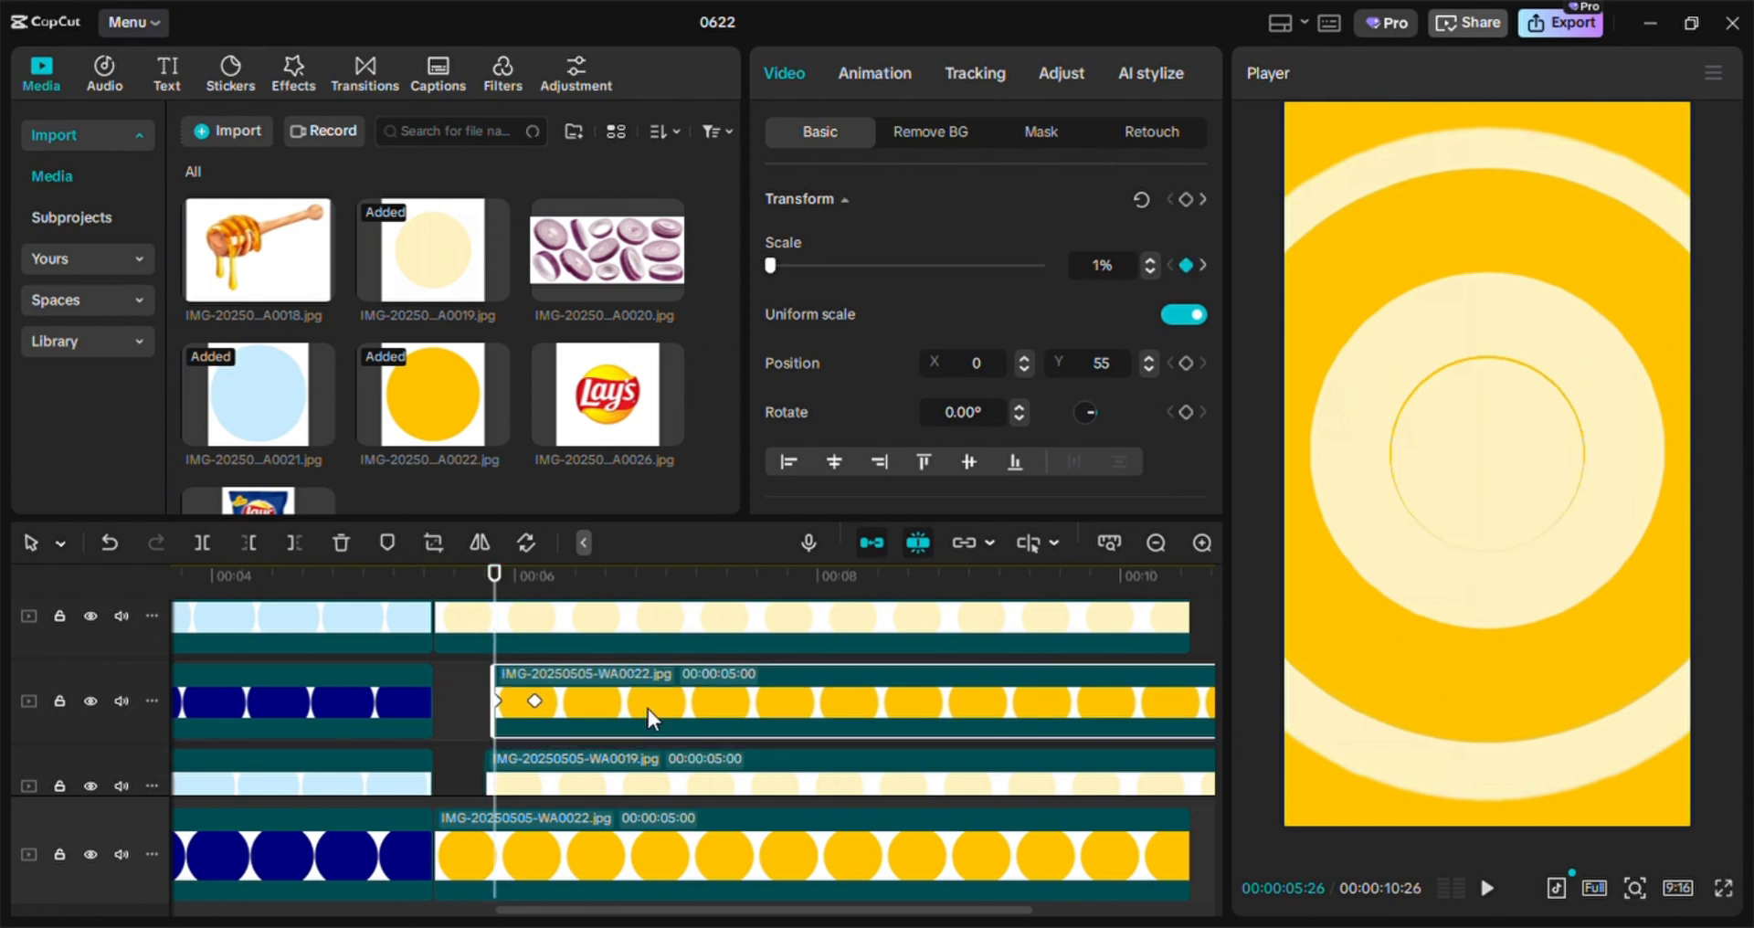
# Shift the topmost cream circle clip to start at 00:00:05:28
pyautogui.scroll(2, 649, 709)
pyautogui.press('Right')
pyautogui.press('Right')
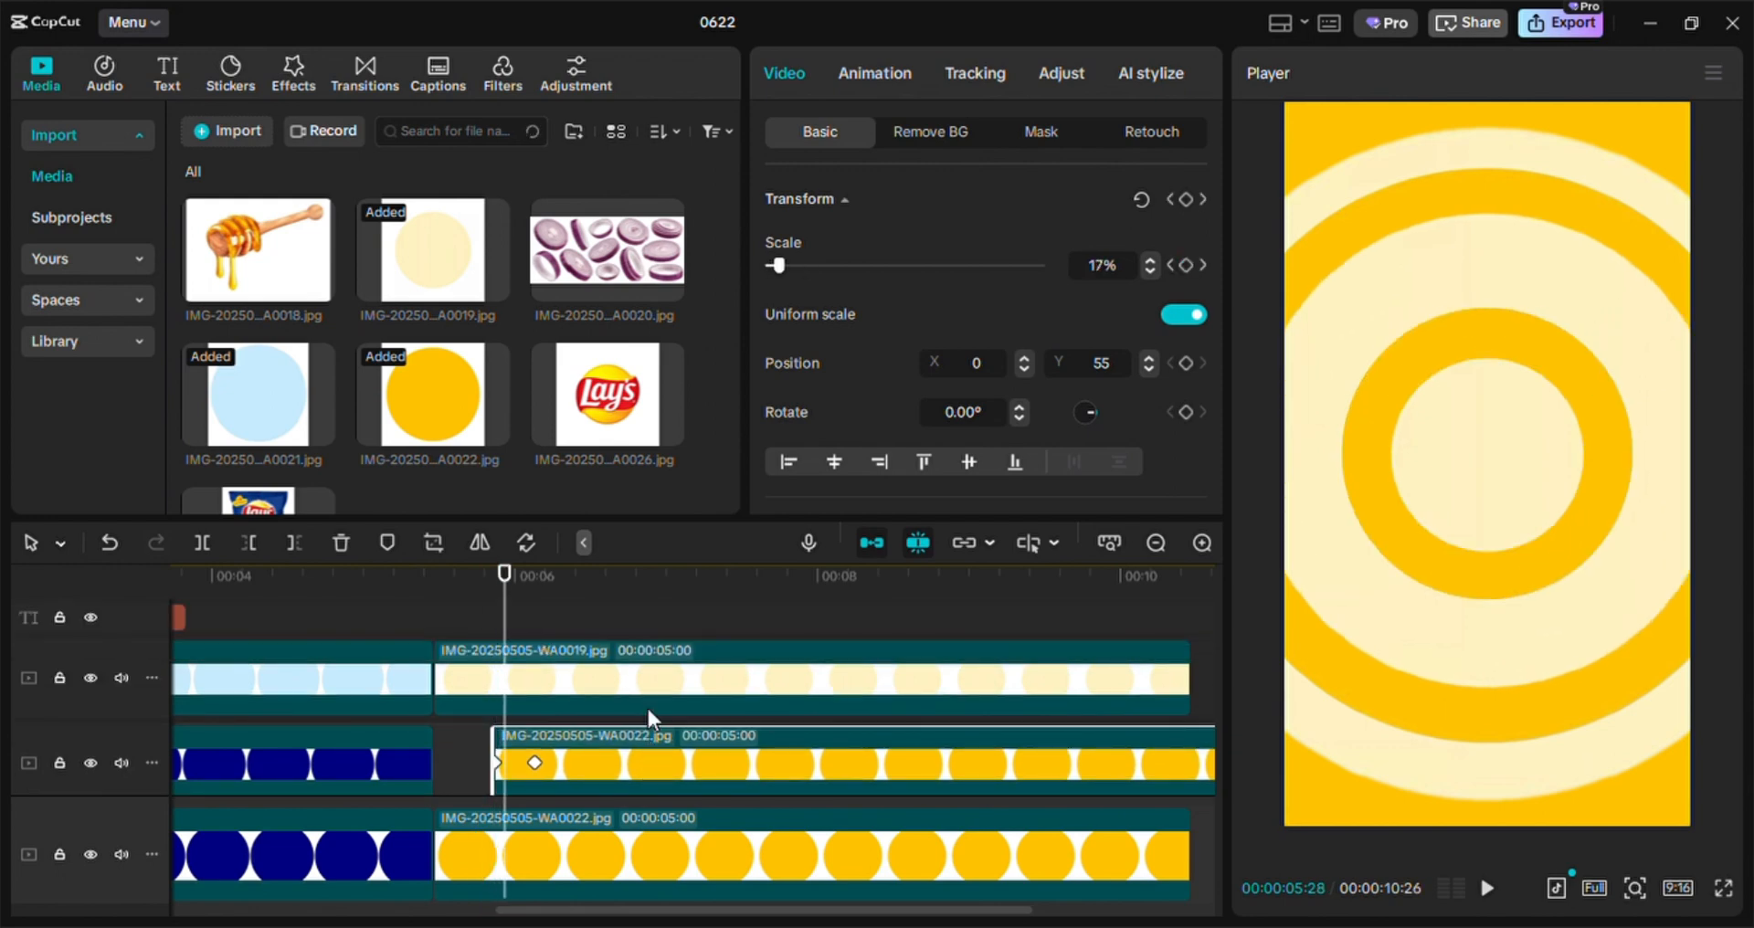
pyautogui.moveTo(610, 683); pyautogui.dragTo(677, 691)
# Play back the staggered yellow and cream circle growth from shortly before the blue scene ends
pyautogui.scroll(-5, 660, 682)
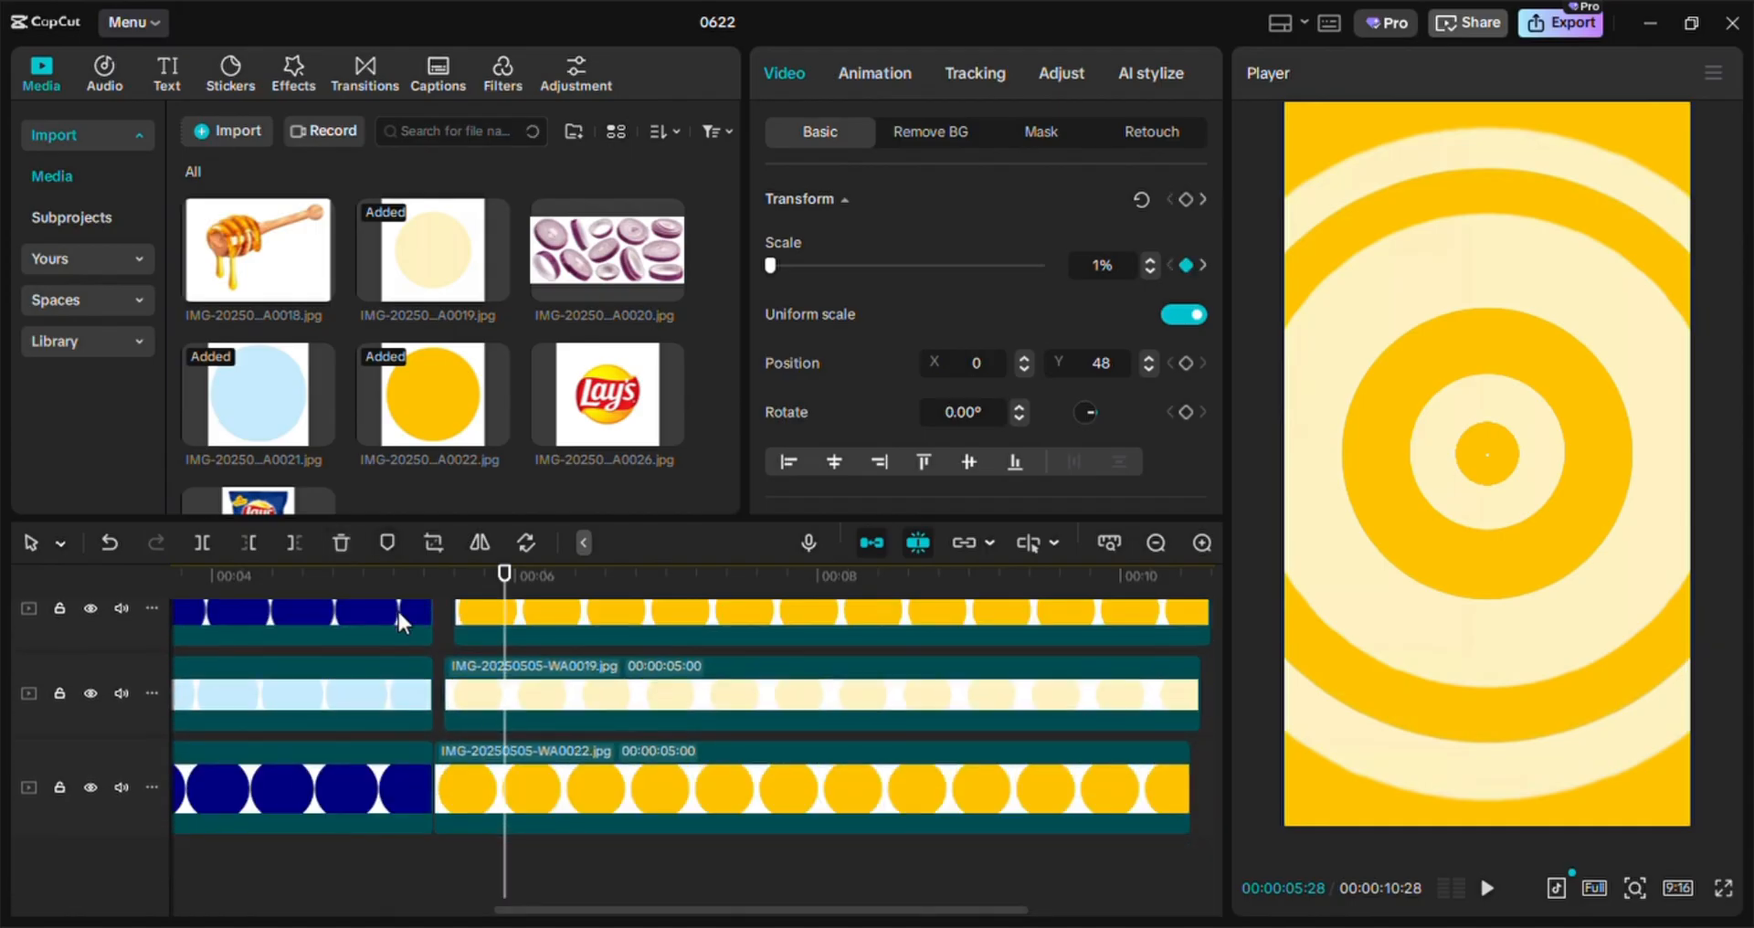
pyautogui.click(399, 578)
pyautogui.press('space')
pyautogui.click(399, 578)
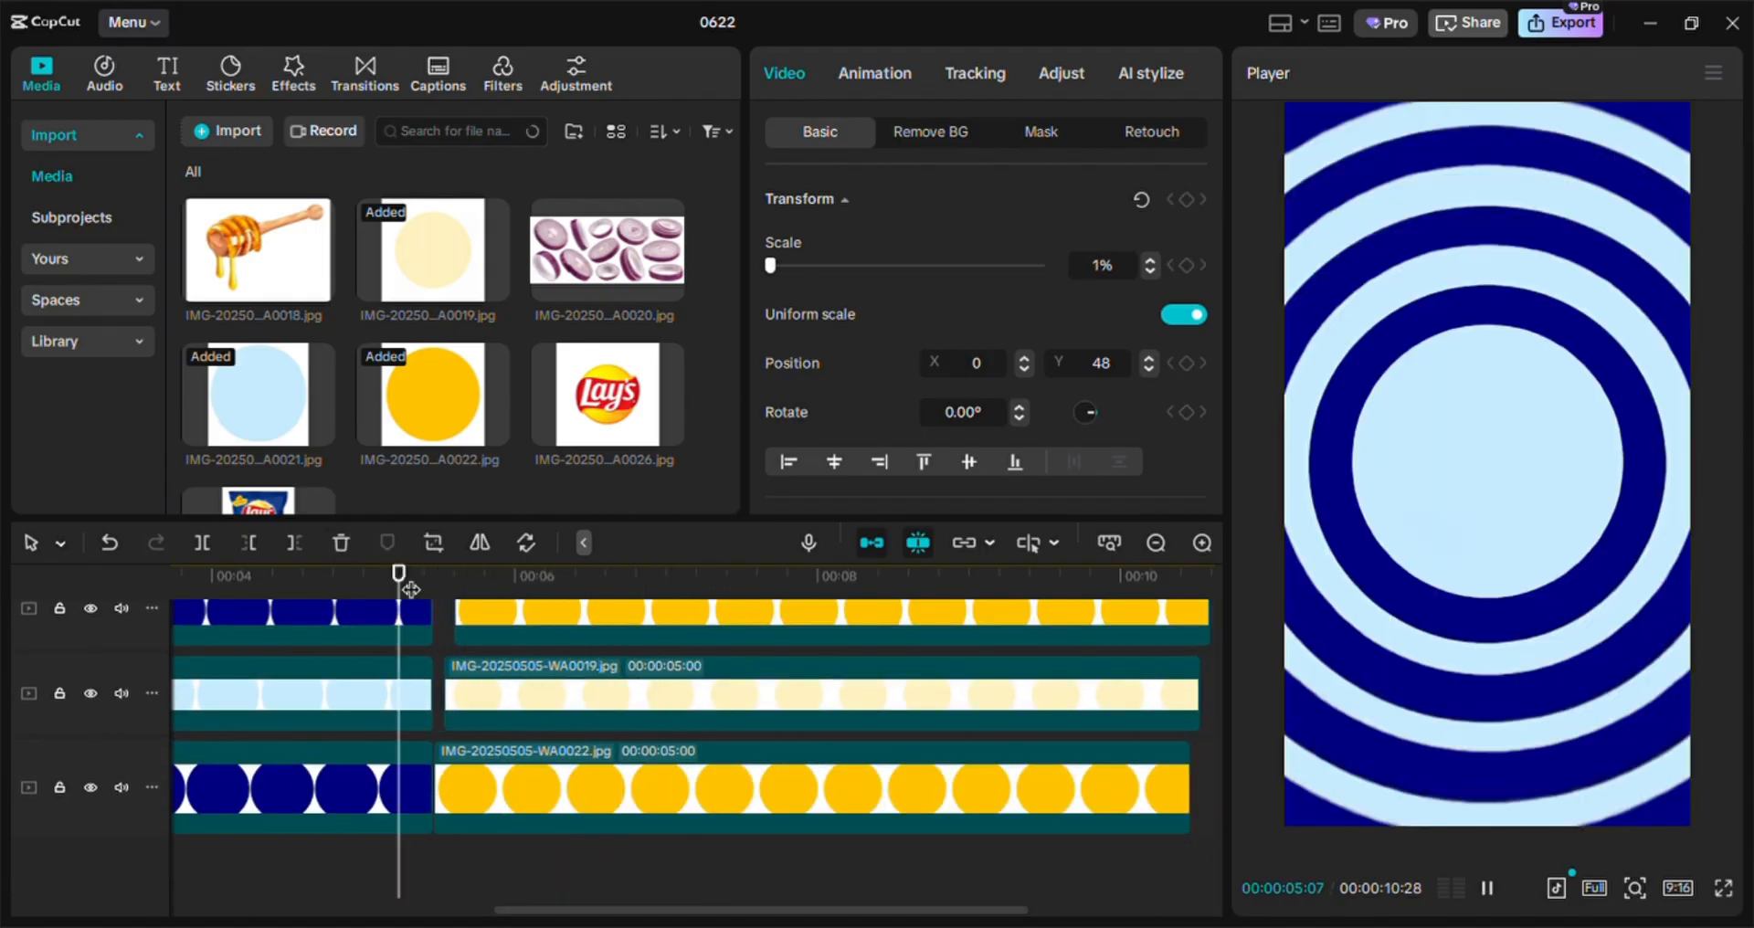
pyautogui.press('space')
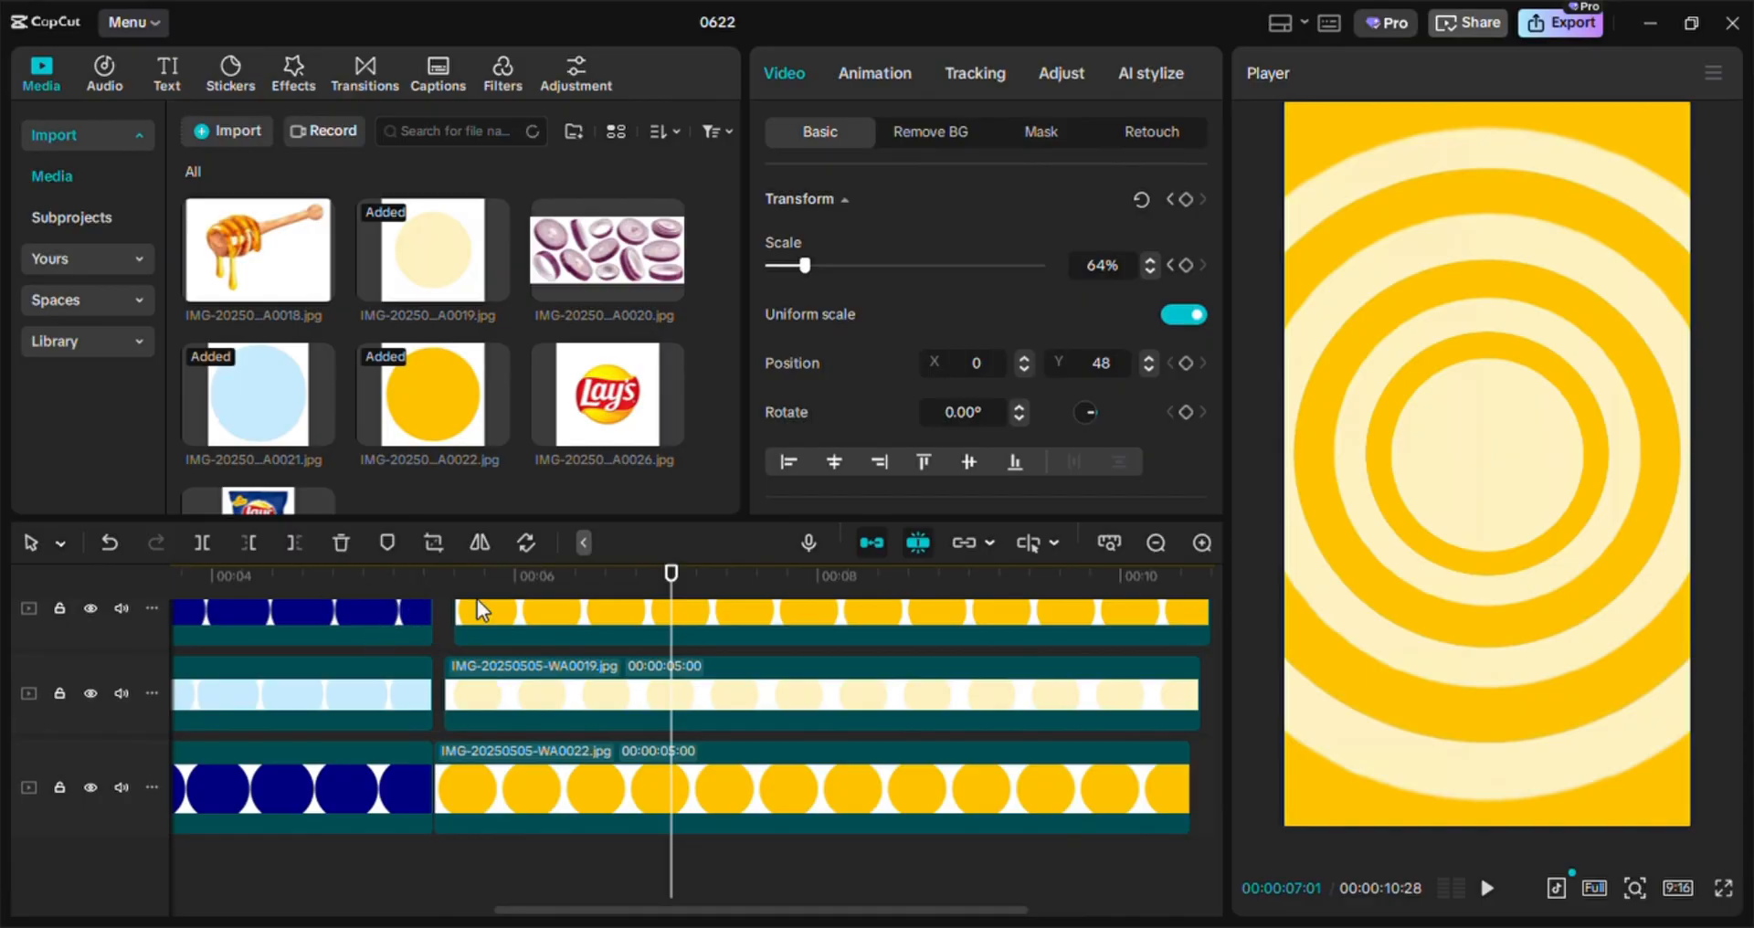
pyautogui.click(403, 580)
pyautogui.press('space')
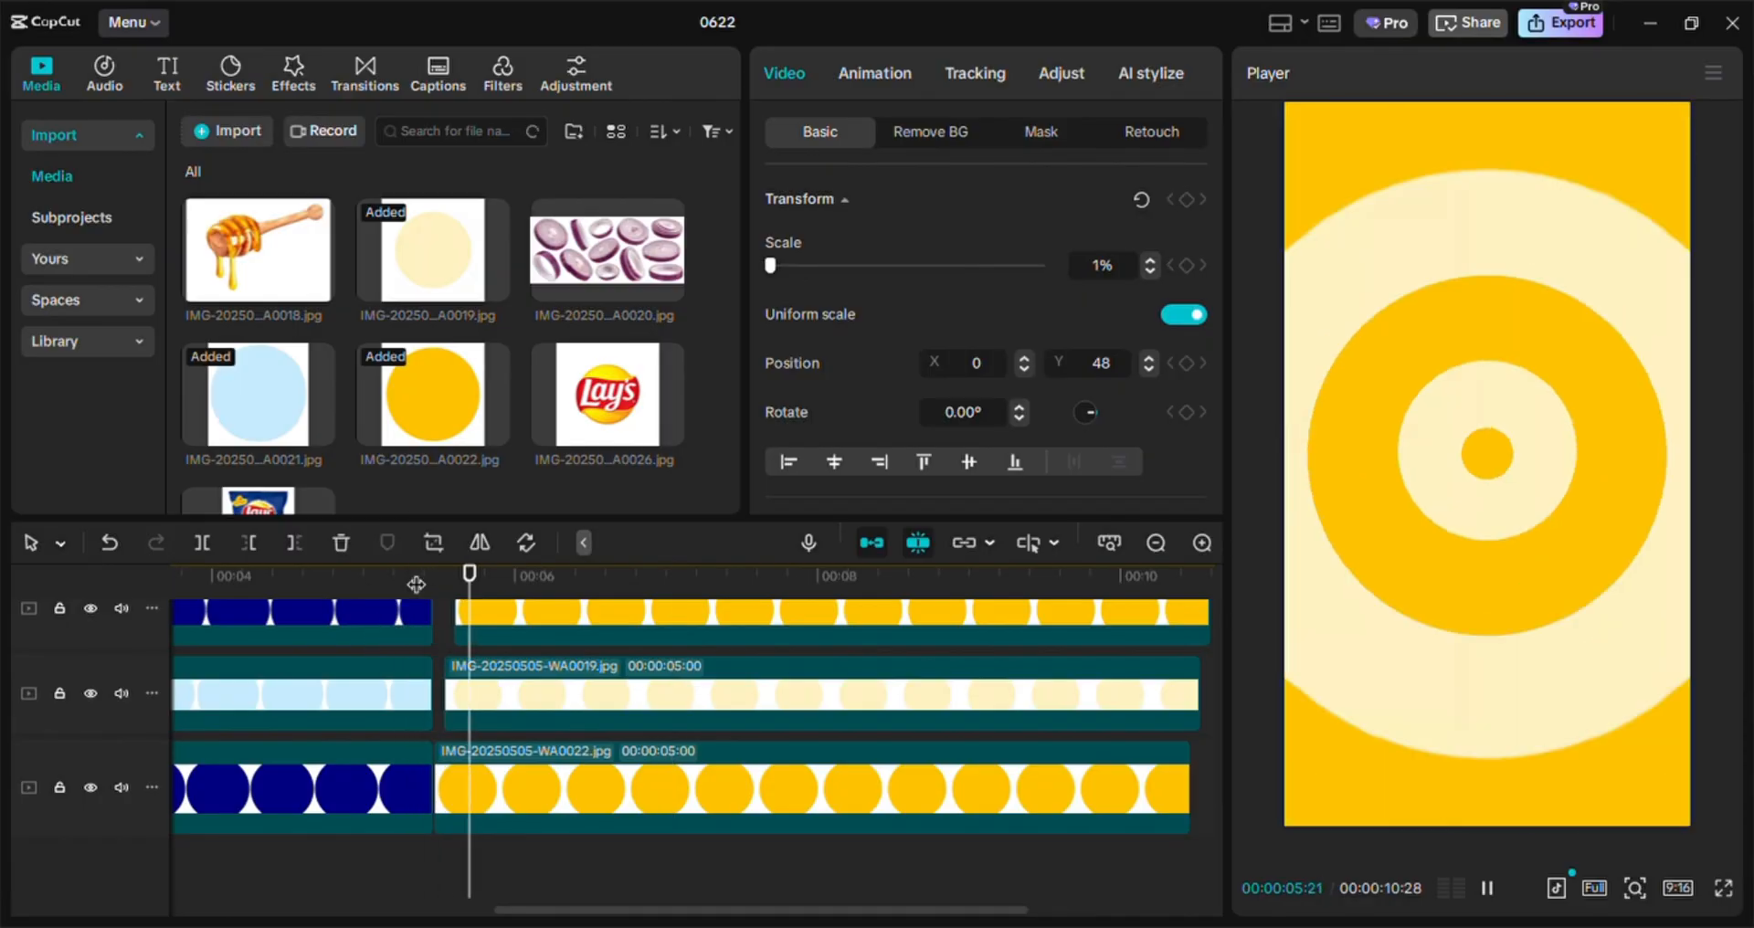
# Preview the opening blue scene from the start of the timeline, then replay the transition into the yellow scene
pyautogui.moveTo(709, 910); pyautogui.dragTo(290, 869)
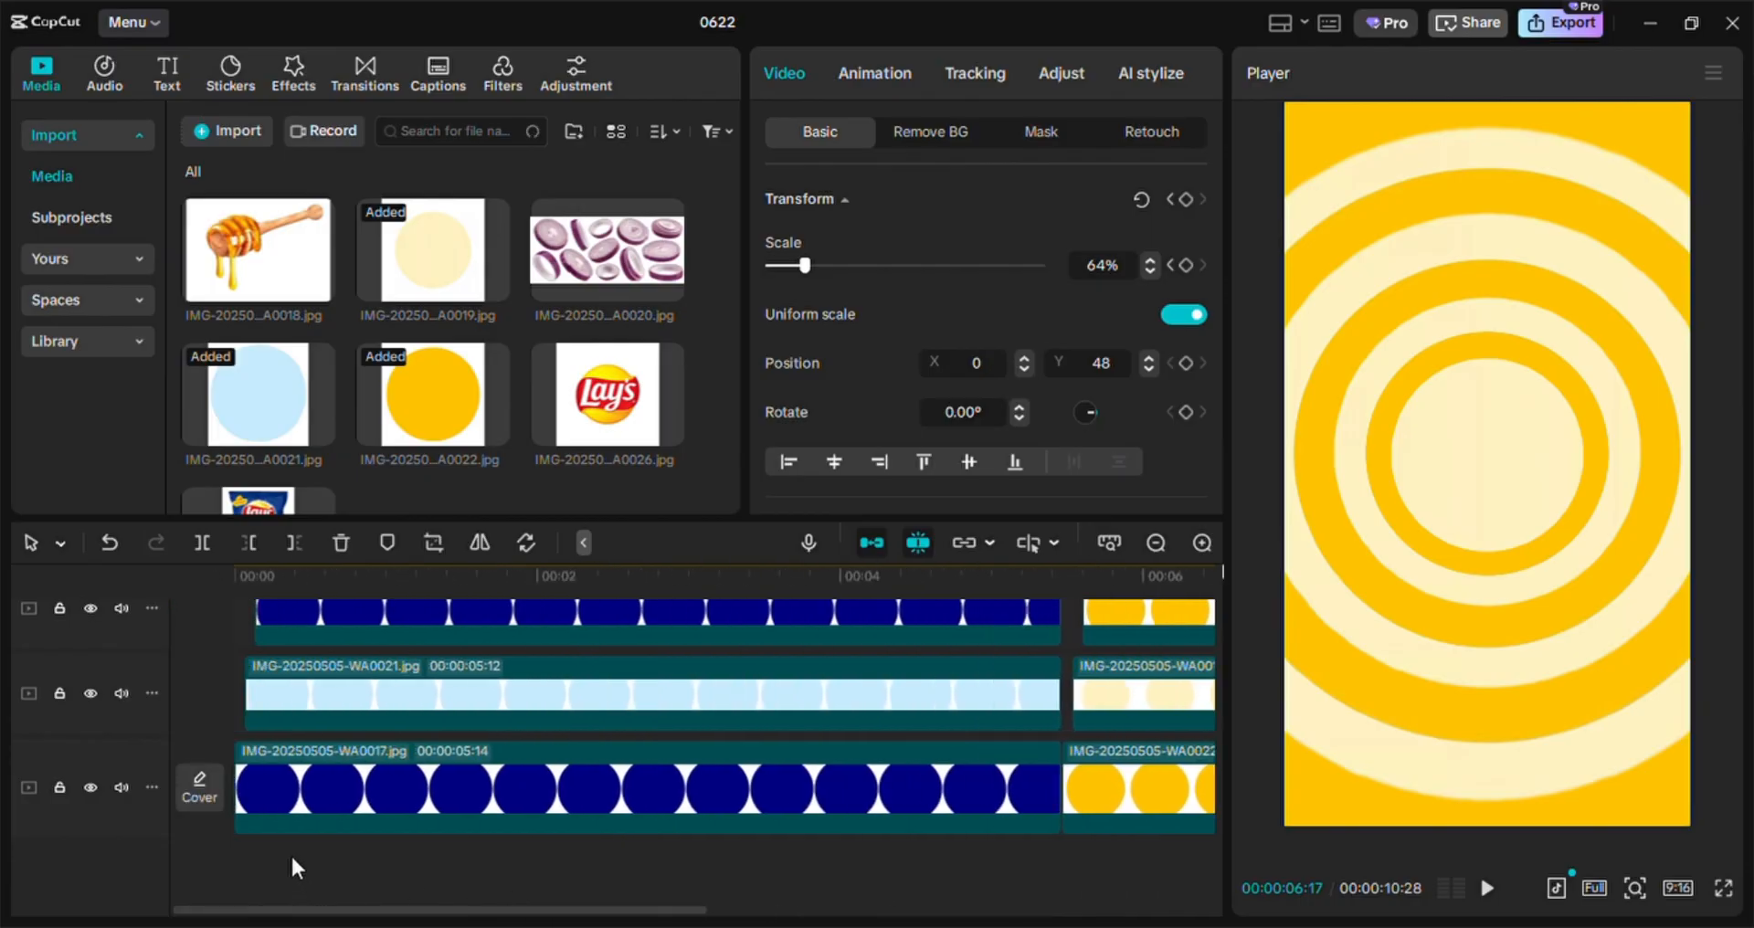
pyautogui.click(234, 578)
pyautogui.press('space')
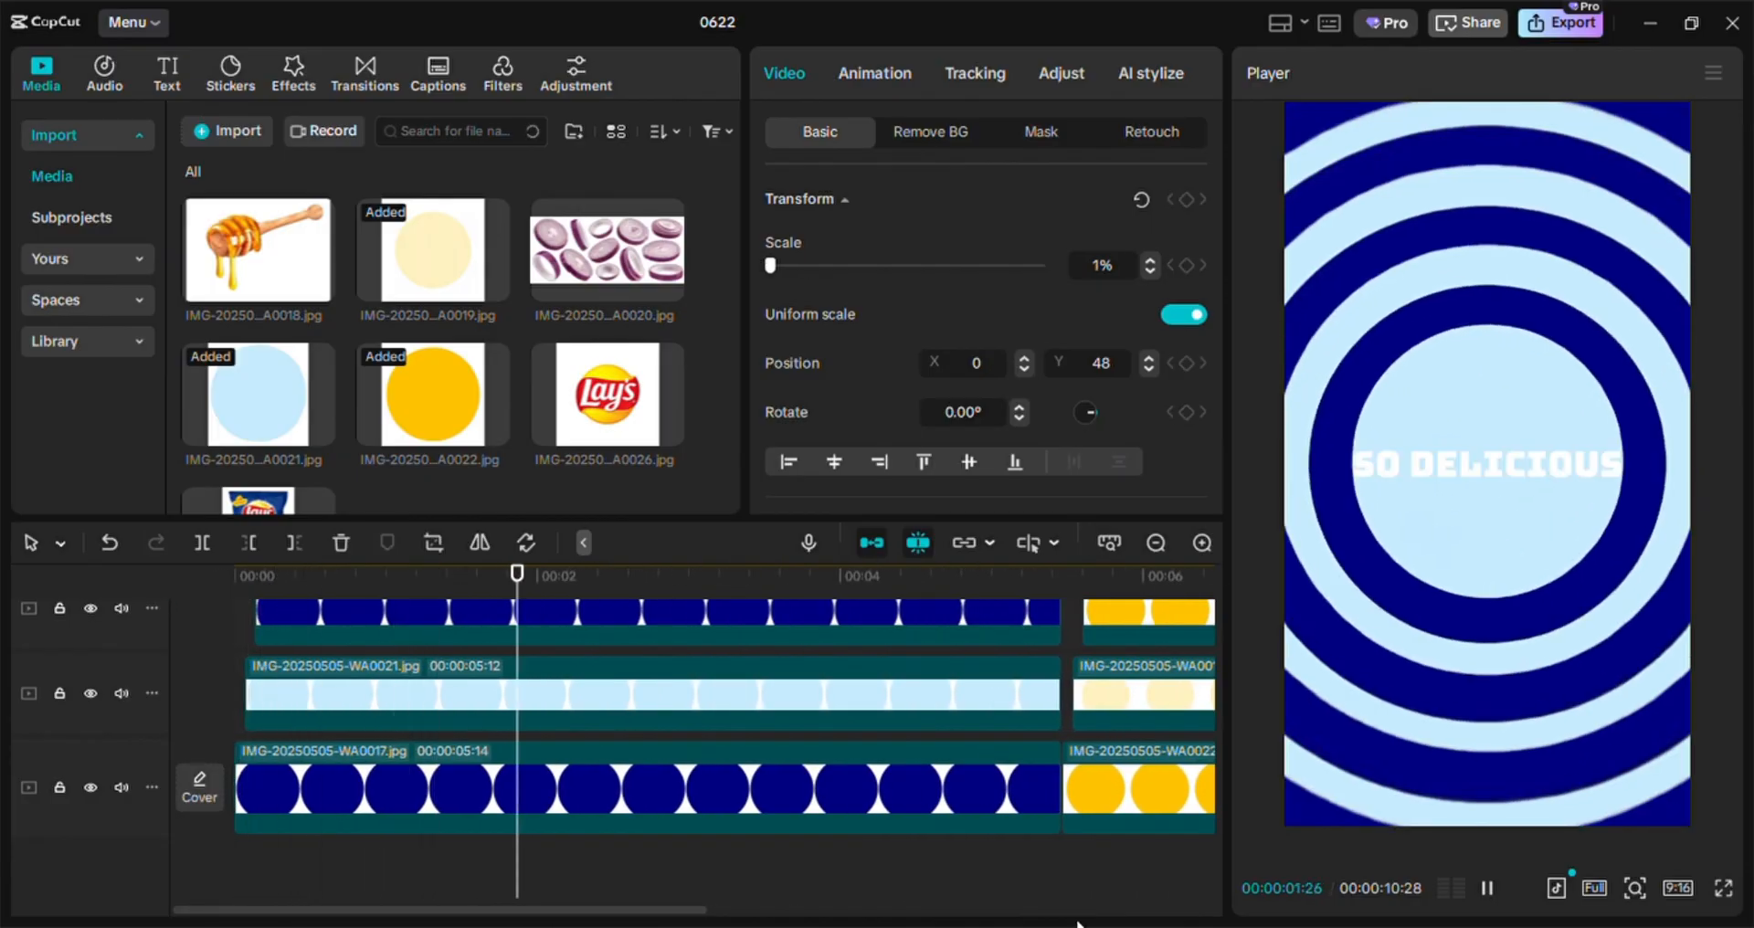
pyautogui.click(1055, 583)
pyautogui.press('space')
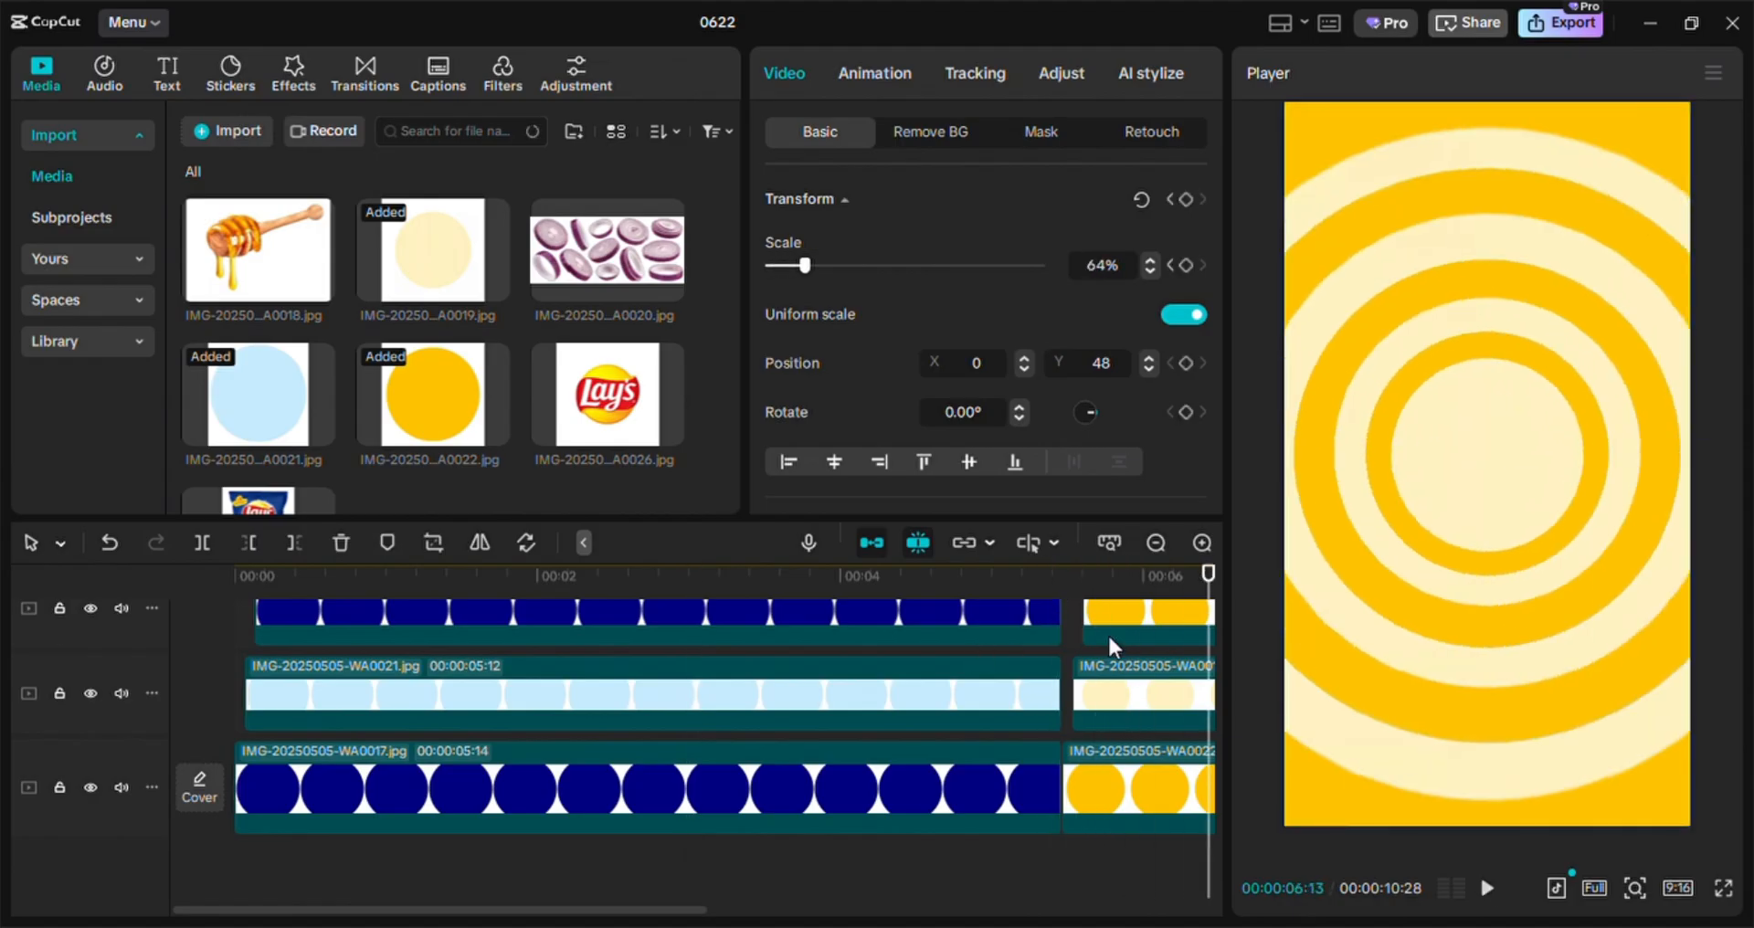
pyautogui.moveTo(237, 910); pyautogui.dragTo(494, 912)
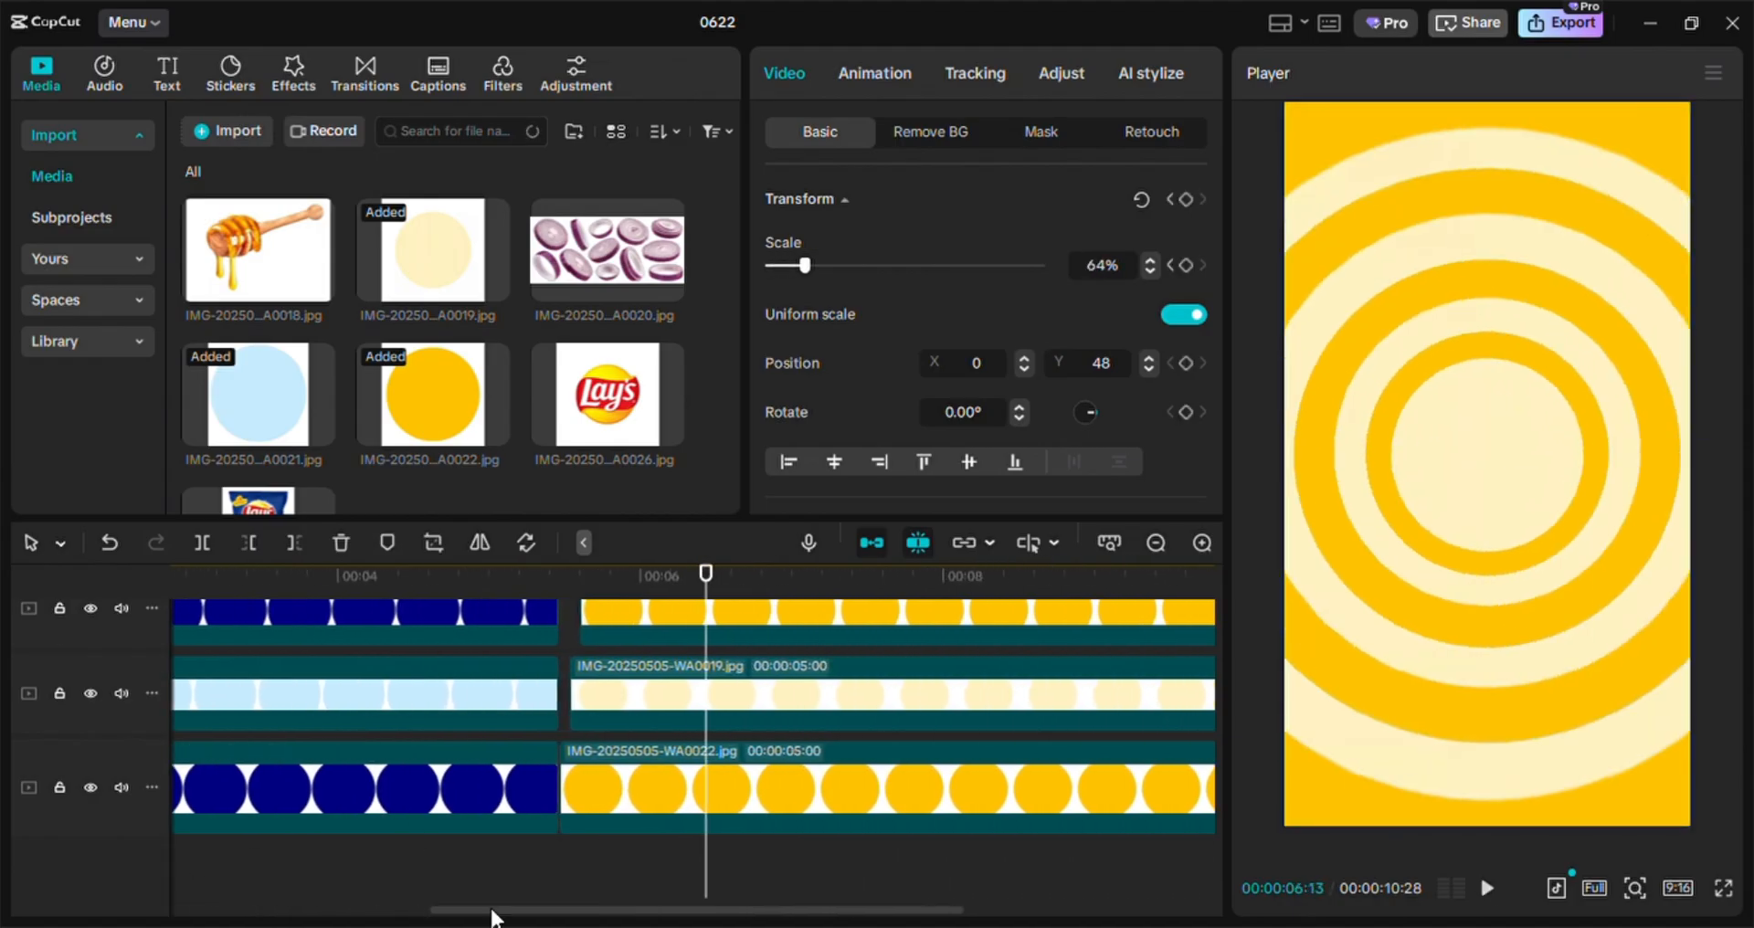
# Apply an ease-out curve to the scale growth of the bottommost yellow circle clip, between its start and the 00:00:05:22 keyframe
pyautogui.click(645, 786)
pyautogui.click(596, 788)
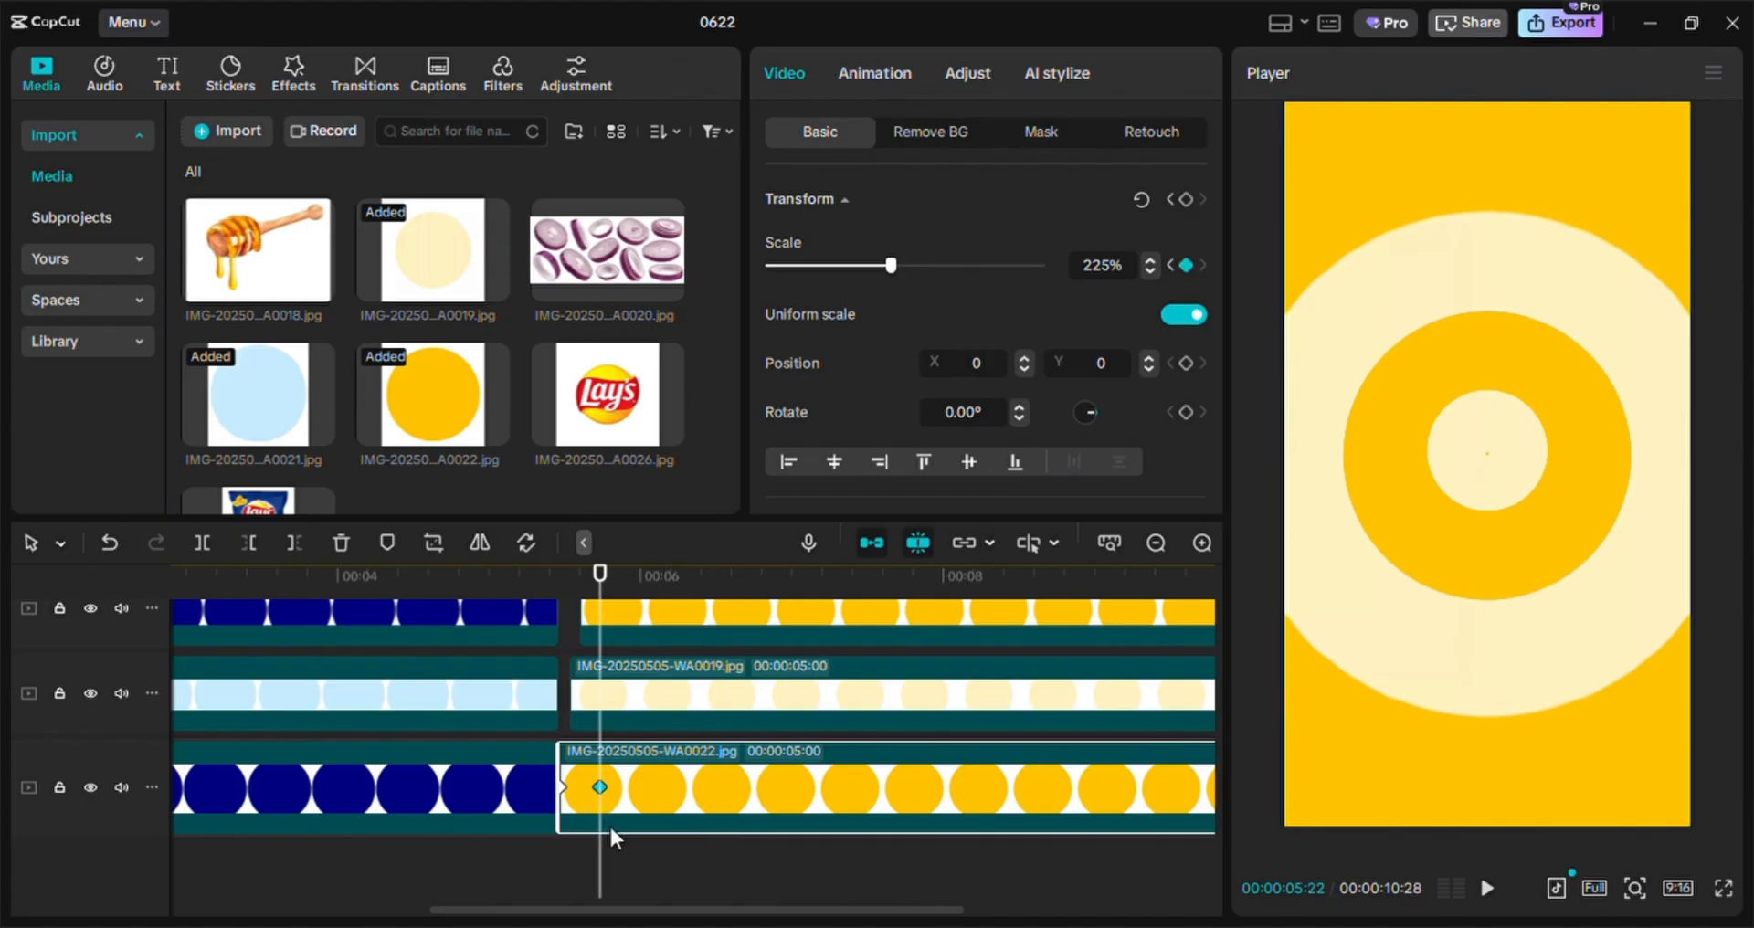
pyautogui.doubleClick(698, 822)
pyautogui.click(603, 674)
pyautogui.scroll(1, 1219, 738)
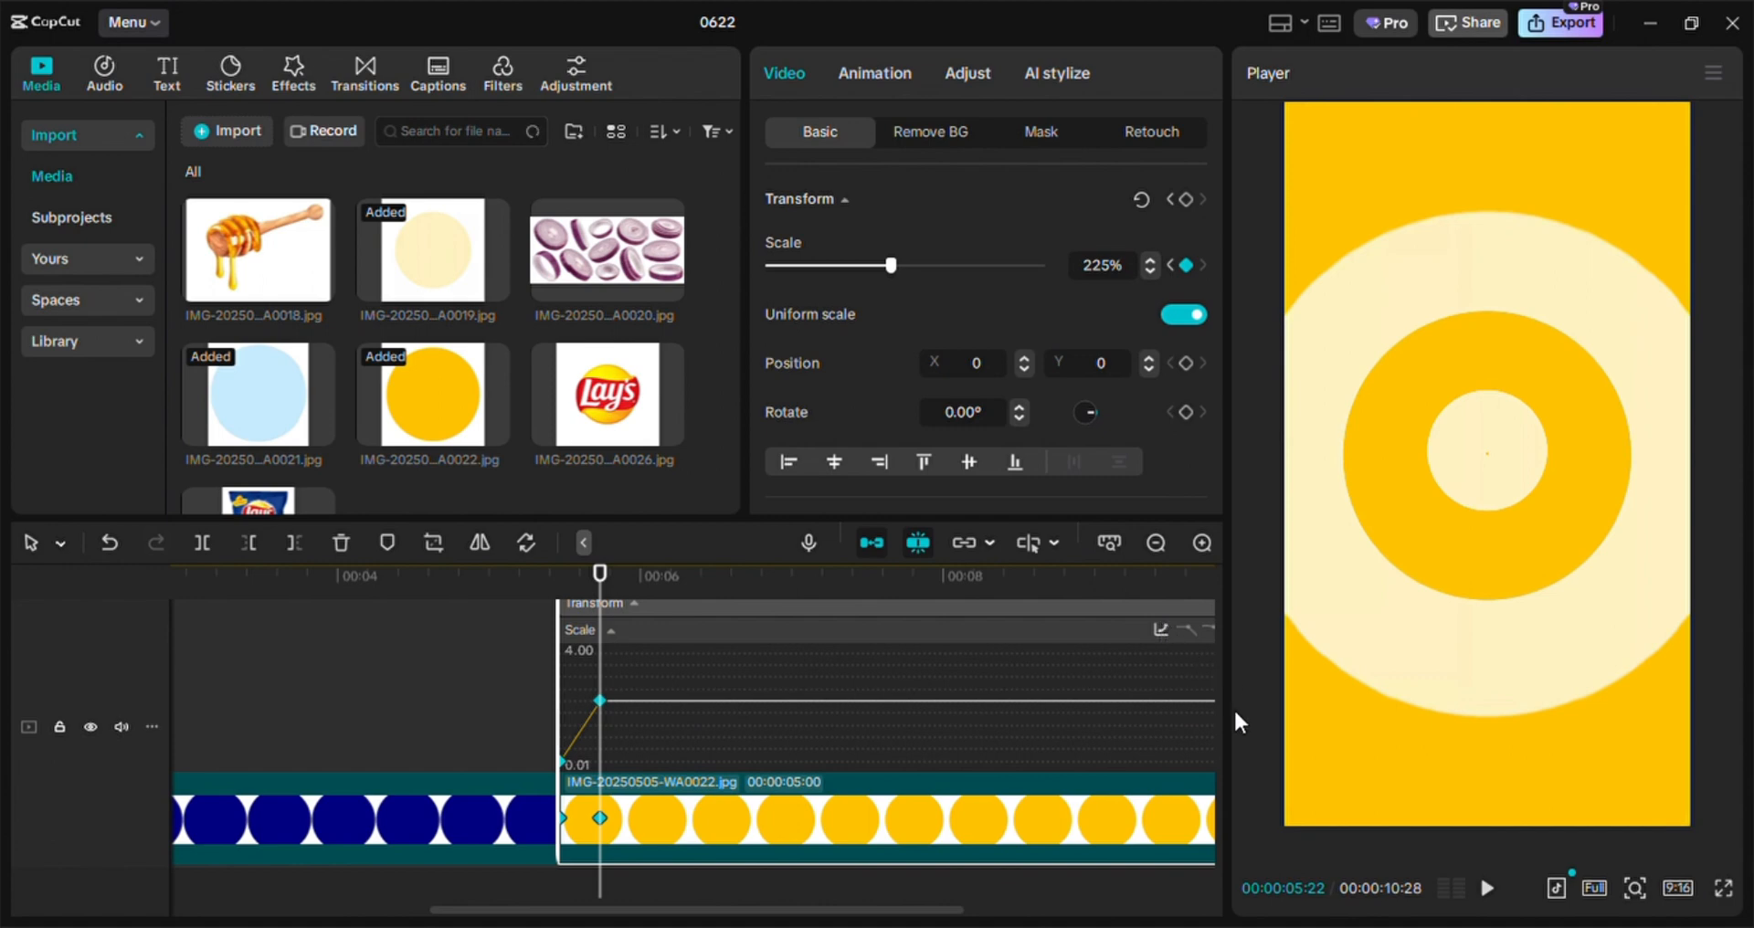
pyautogui.click(1235, 713)
pyautogui.click(655, 825)
# Ease out the scale animation of the lowest cream circle clip into its 00:00:05:24 keyframe using the keyframe graph, then close the graph
pyautogui.click(704, 740)
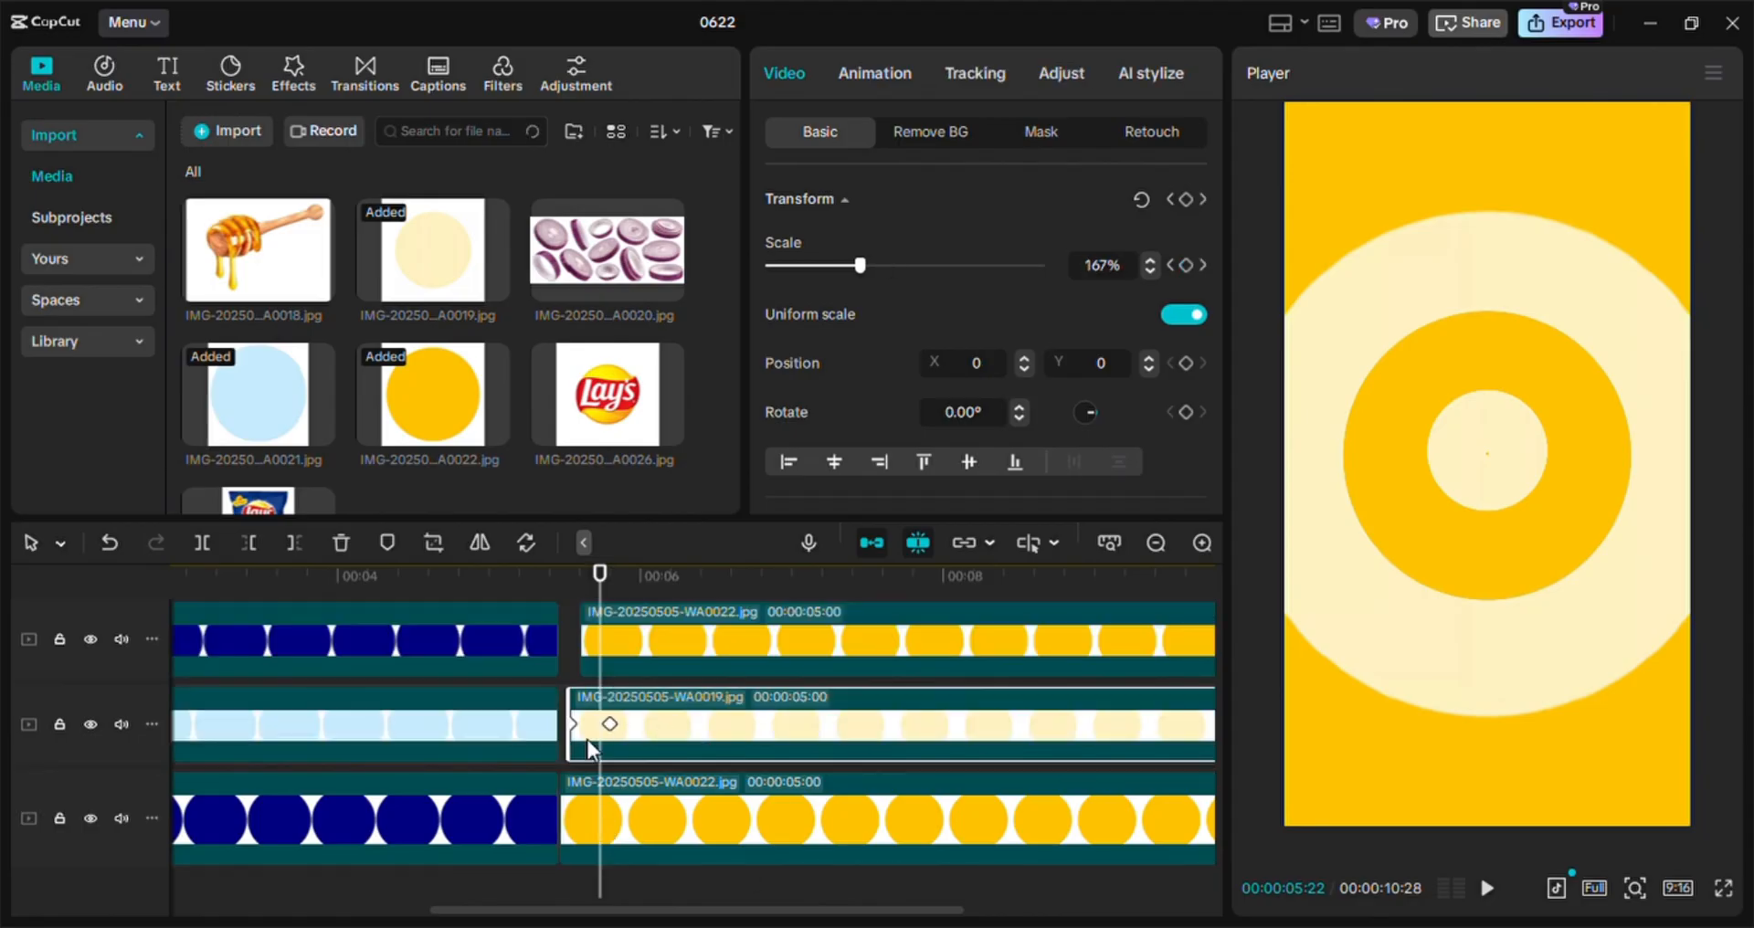
pyautogui.hotkey('alt', 'k')
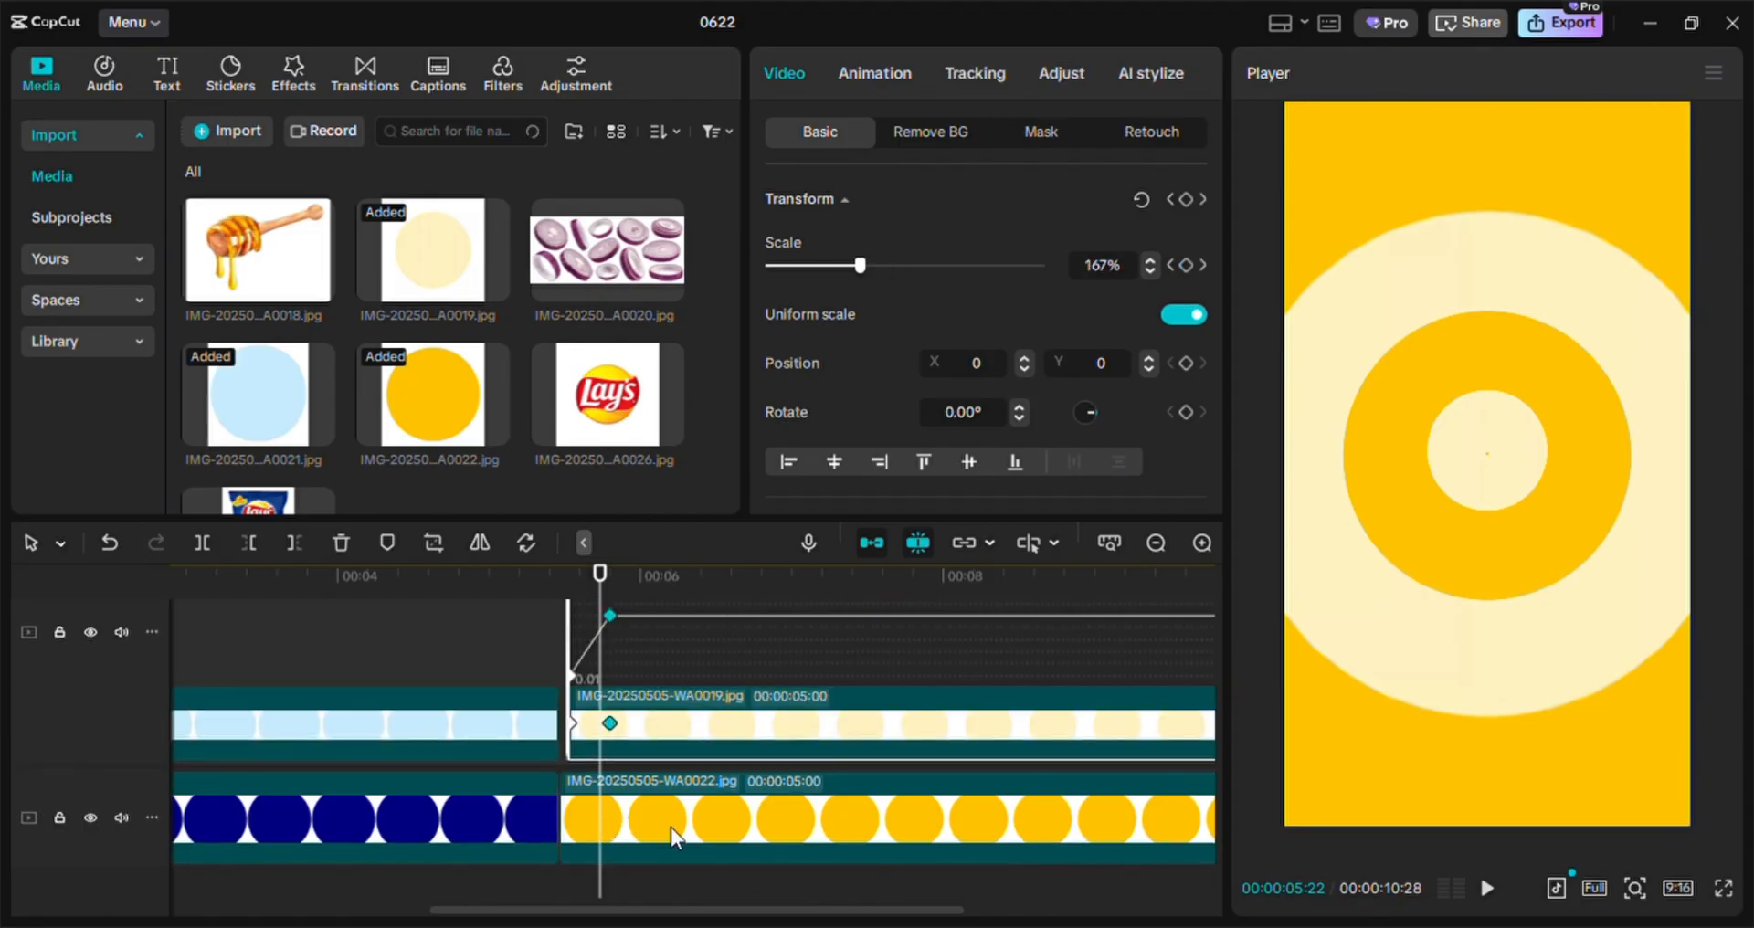
pyautogui.scroll(1, 673, 688)
pyautogui.moveTo(655, 653); pyautogui.dragTo(538, 747)
pyautogui.click(1175, 604)
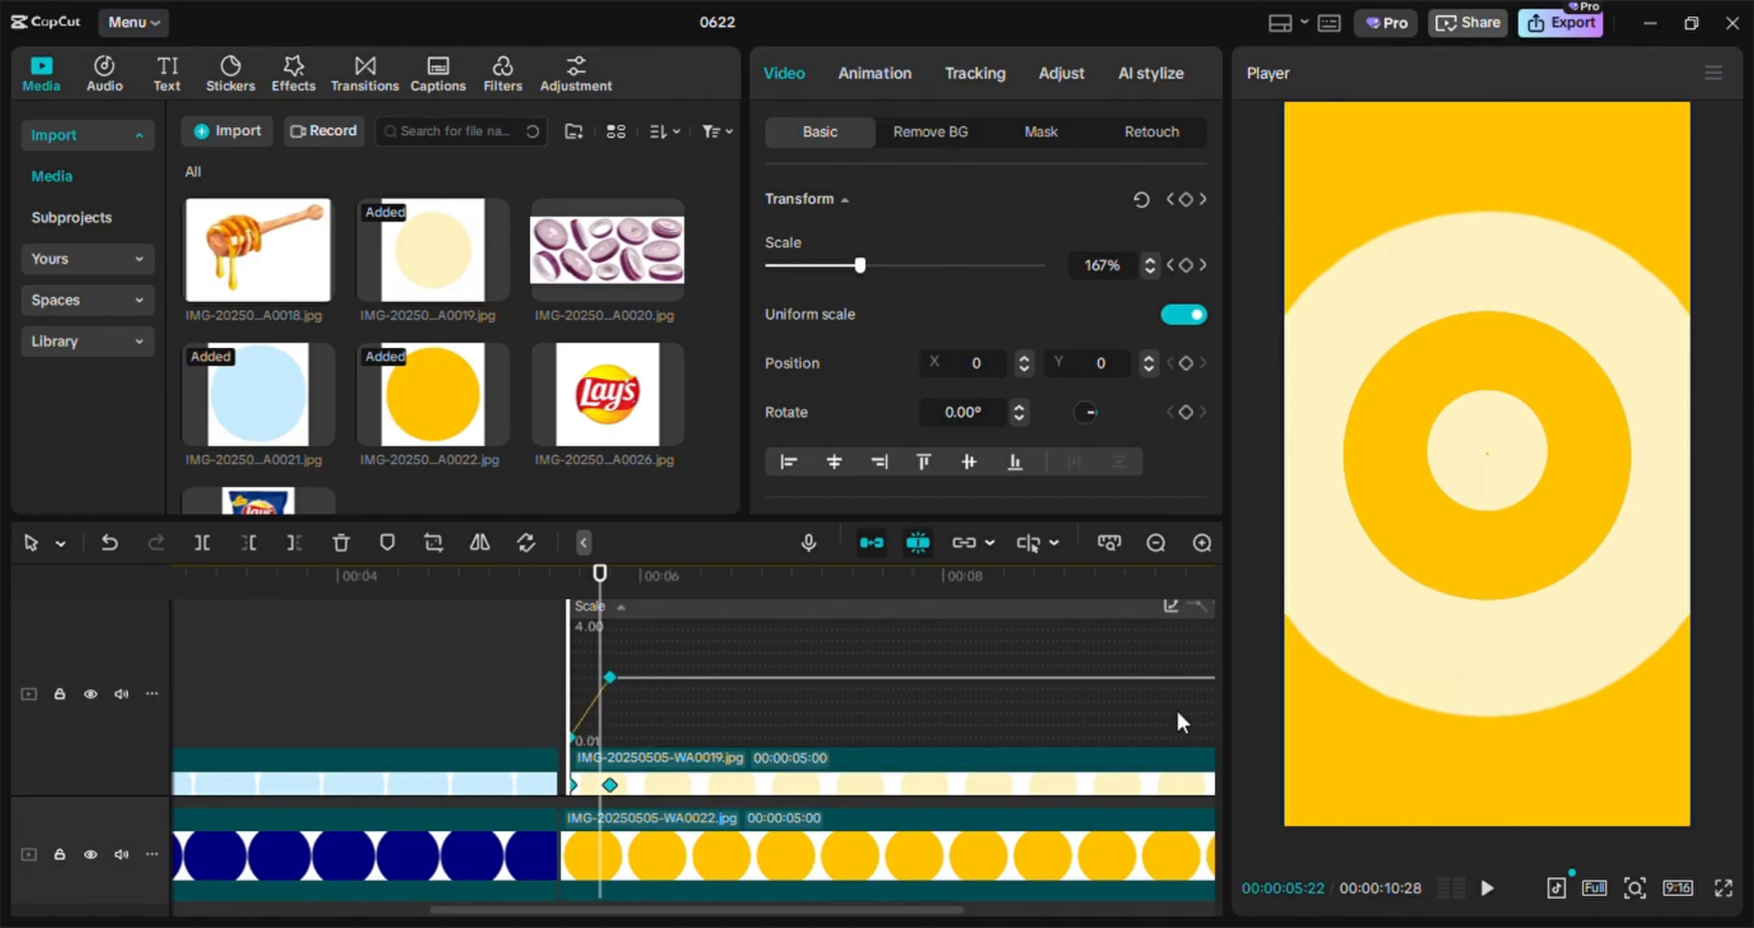
pyautogui.click(1121, 705)
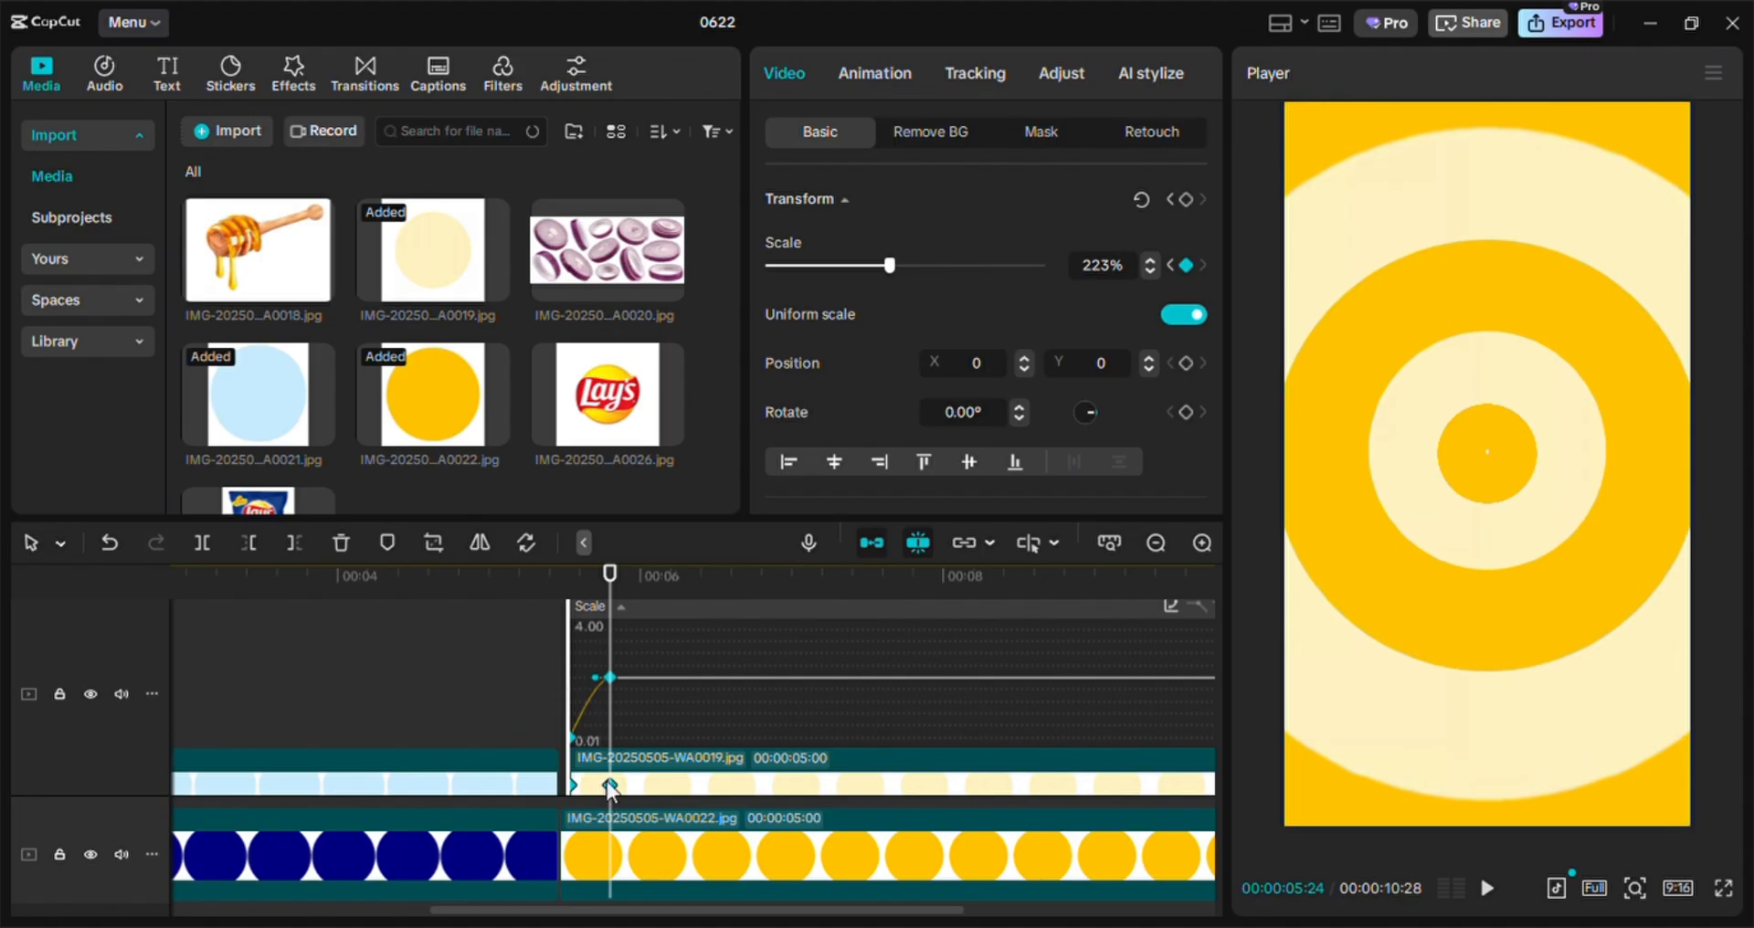
pyautogui.hotkey('alt', 'k')
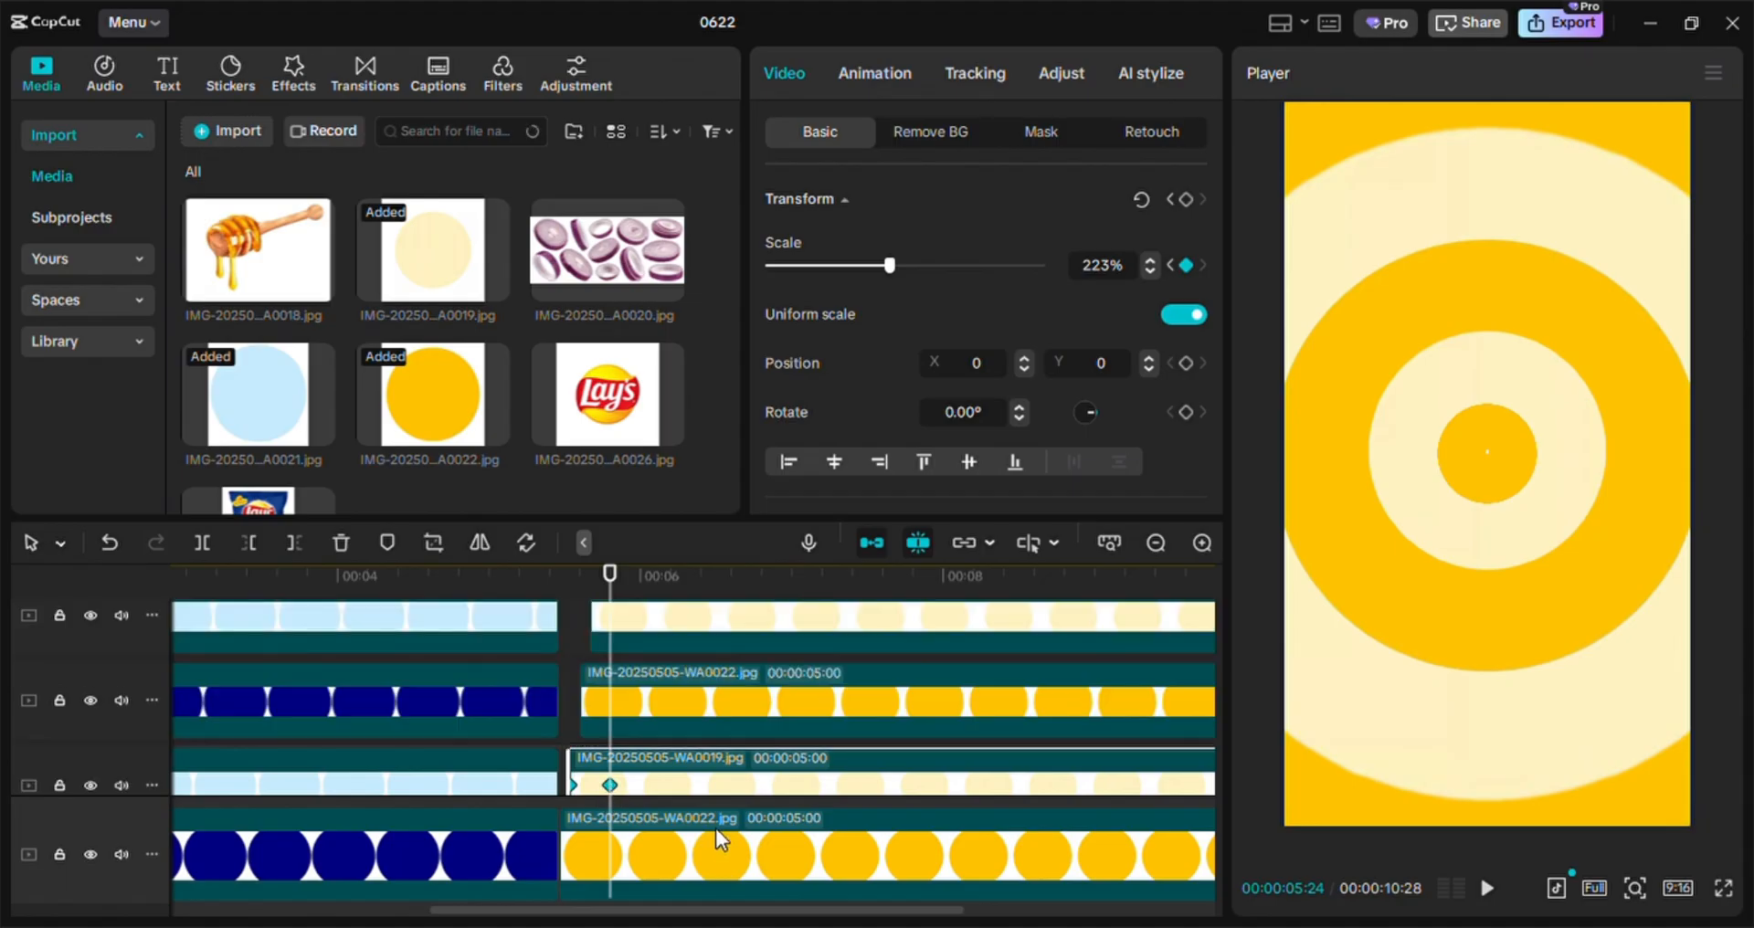
# Give the second-lowest yellow circle clip an ease-out scale curve that flattens into its 00:00:05:26 keyframe
pyautogui.hscroll(5, 630, 914)
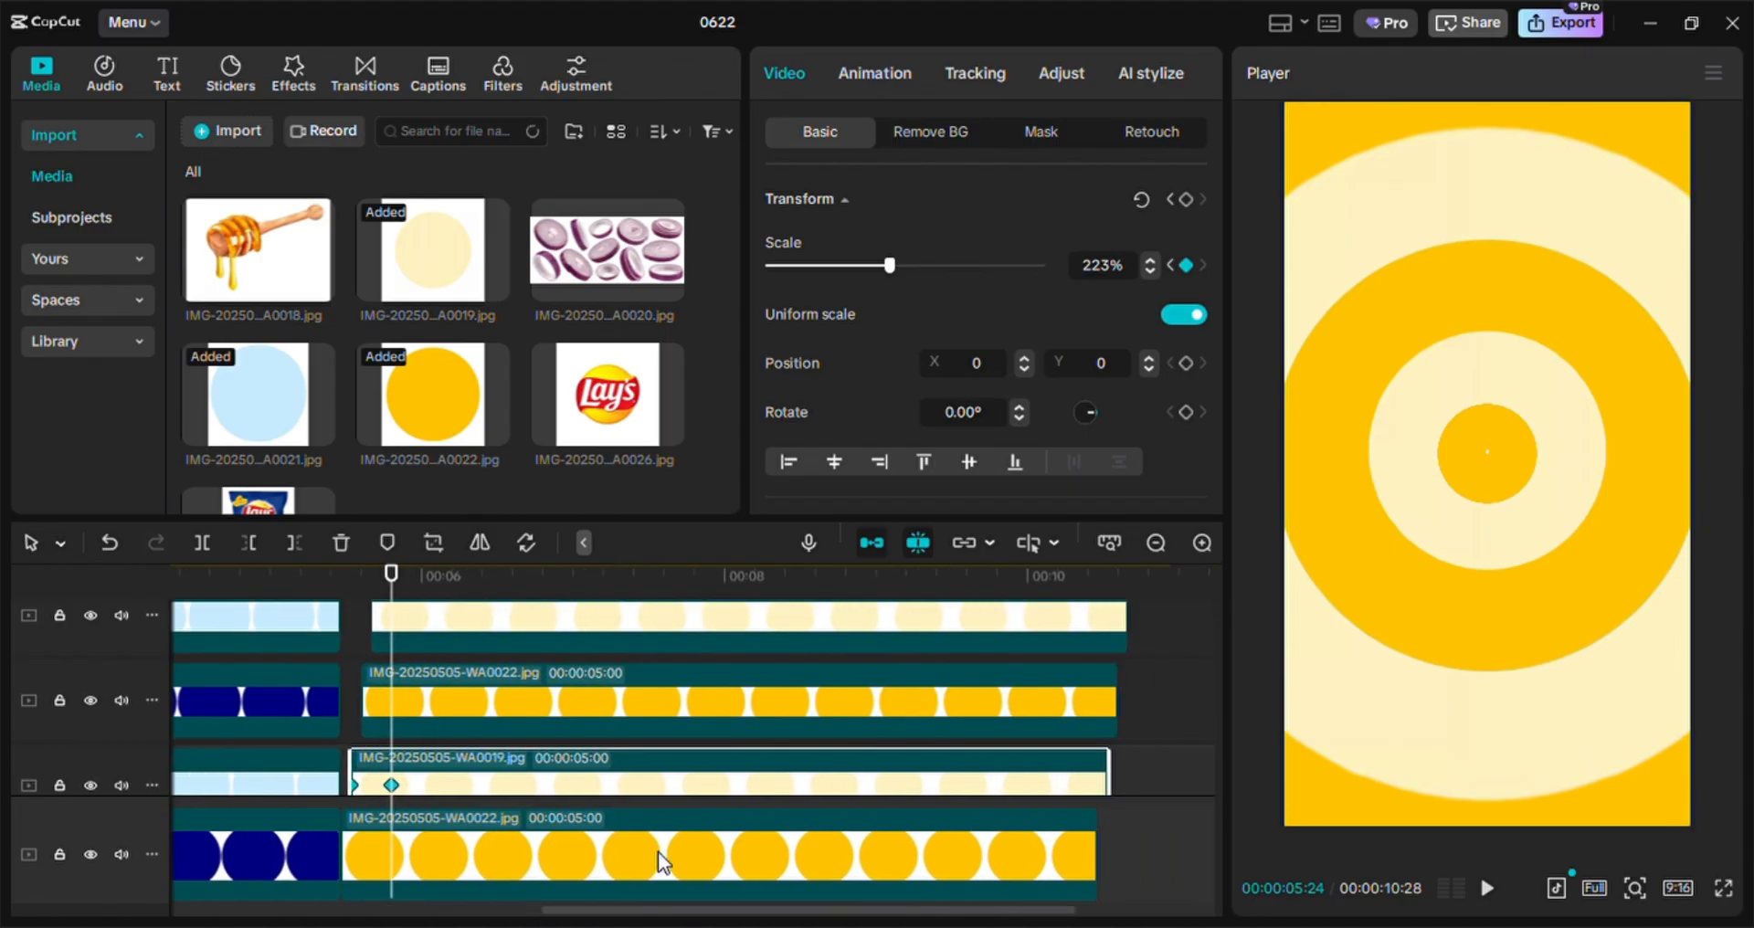
pyautogui.click(441, 698)
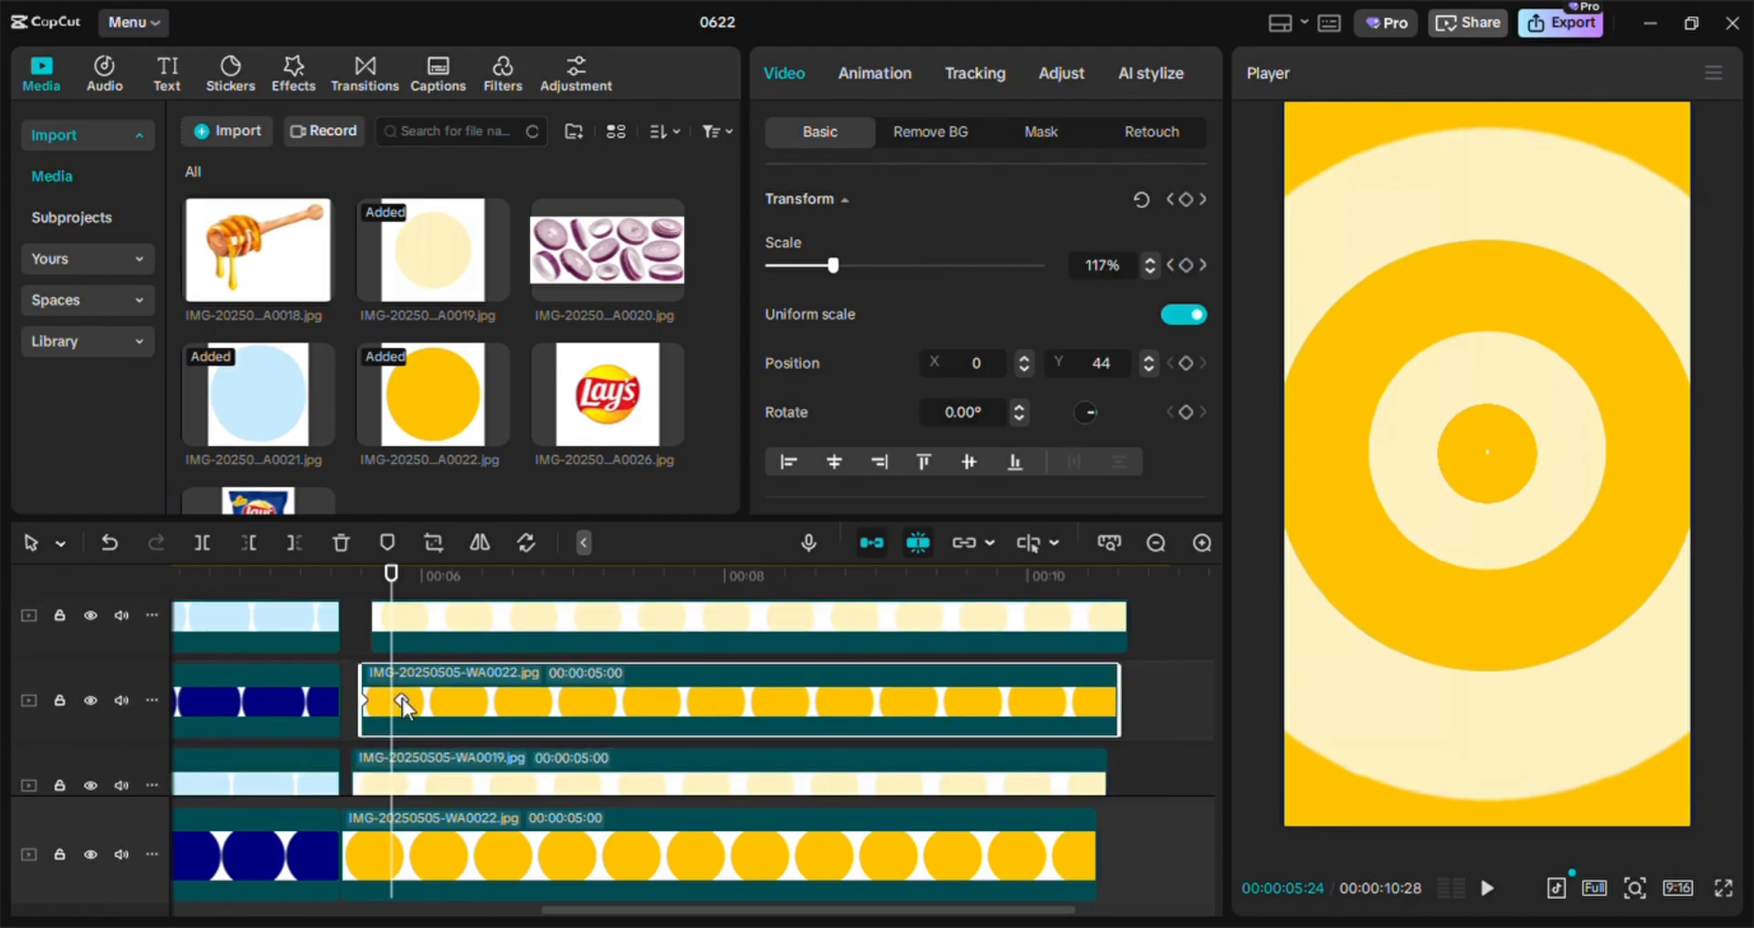
pyautogui.hotkey('alt', 'k')
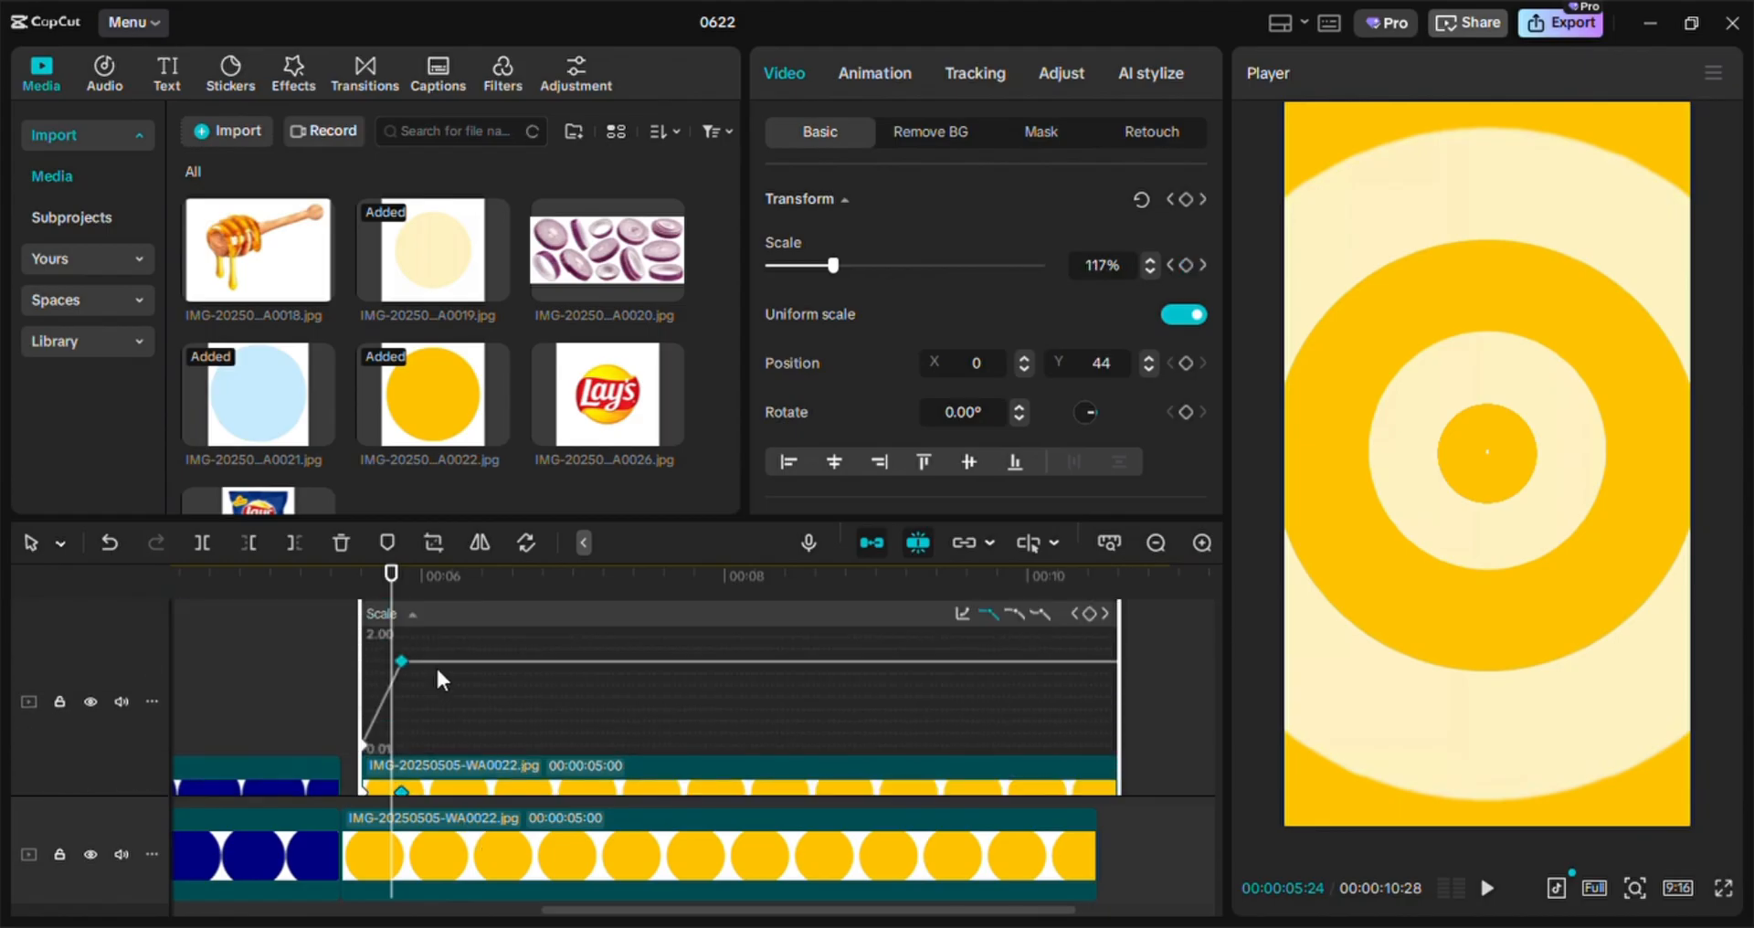
pyautogui.click(384, 699)
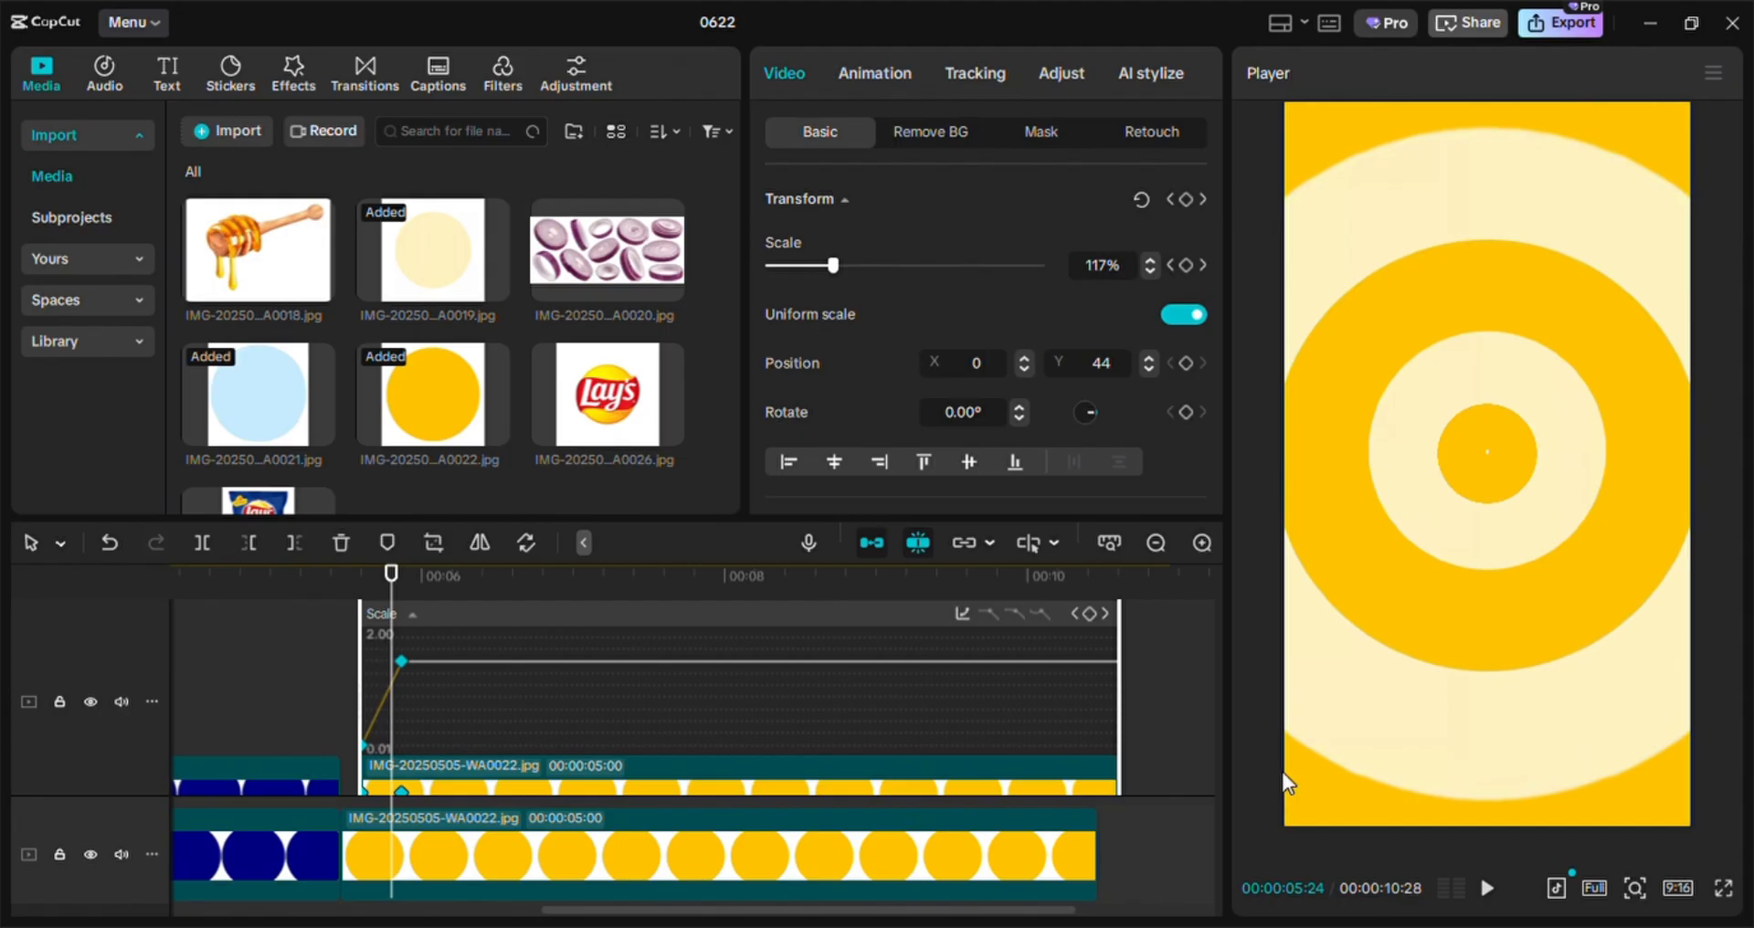
pyautogui.click(968, 610)
pyautogui.click(1106, 733)
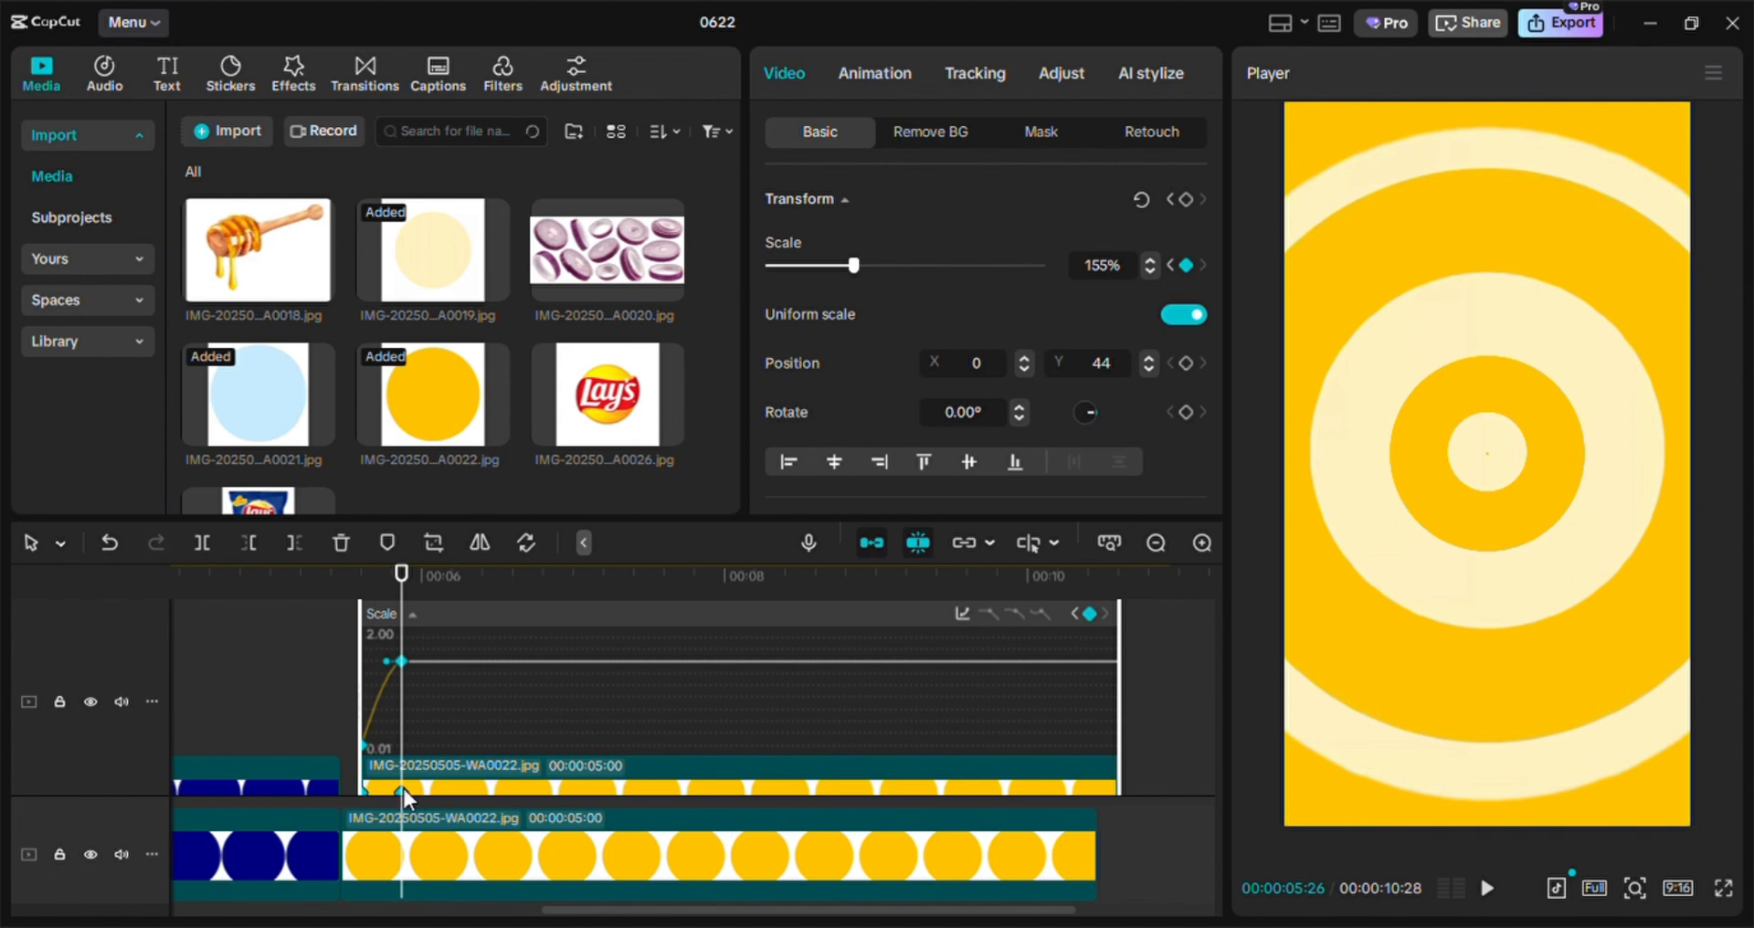
pyautogui.scroll(-2, 403, 787)
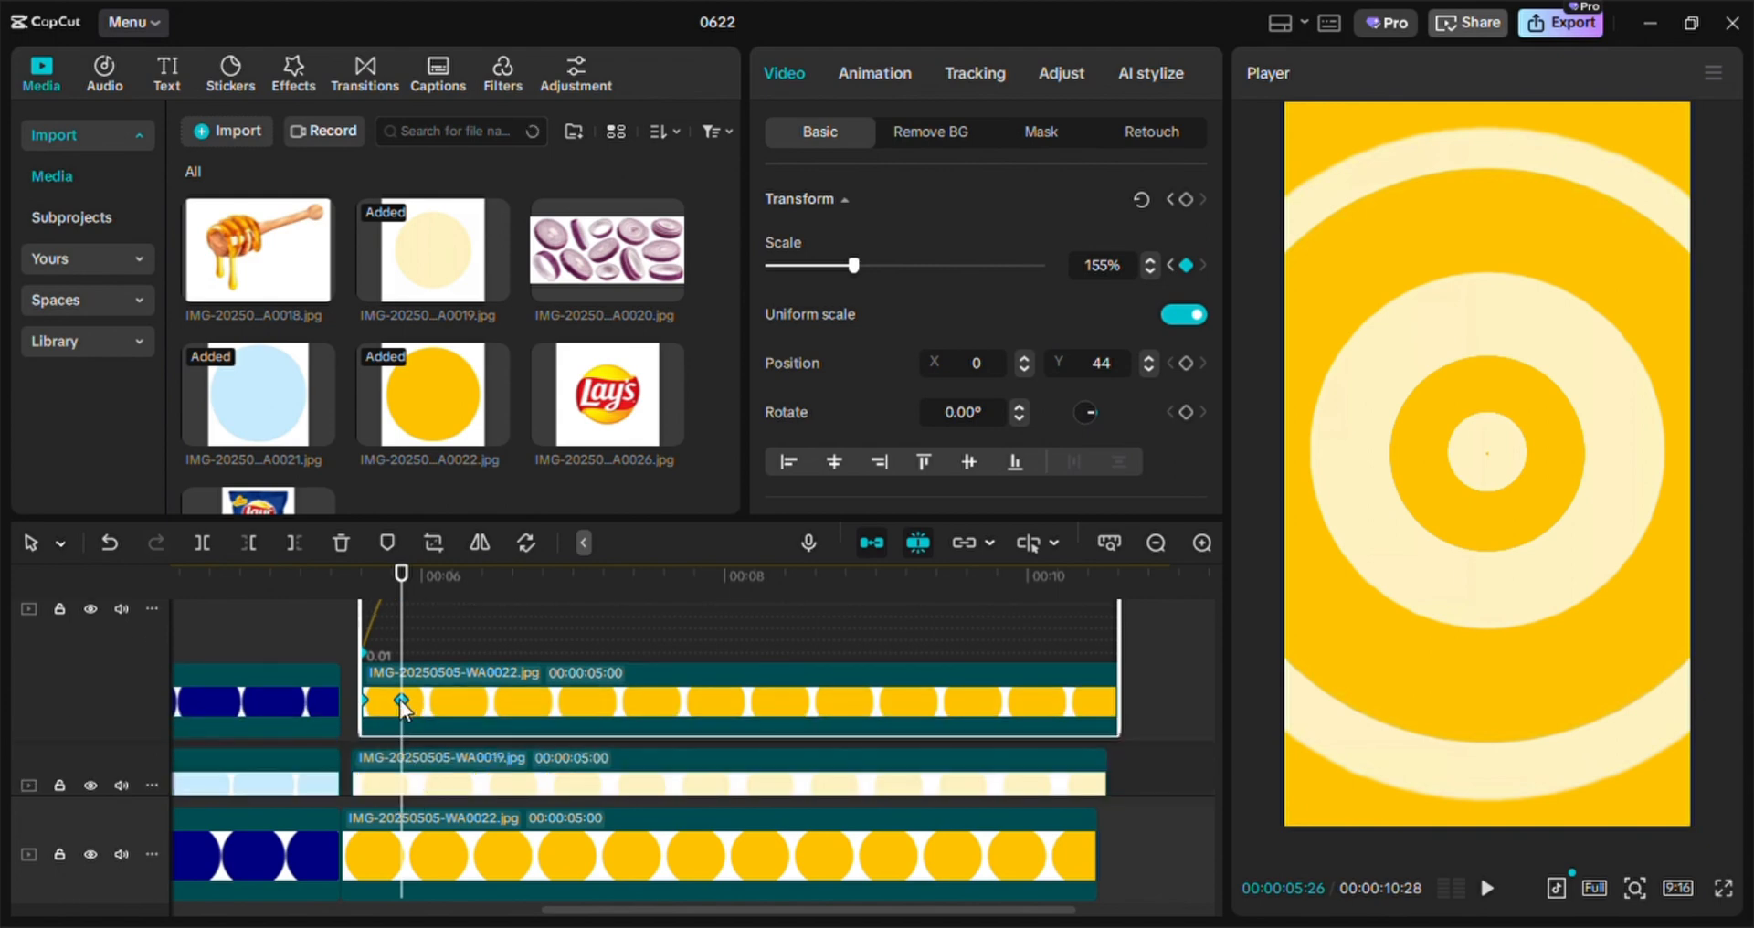
# Smooth the second-lowest cream circle clip's scale growth with an ease-out curve ending at its 00:00:05:28 keyframe
pyautogui.scroll(2, 452, 818)
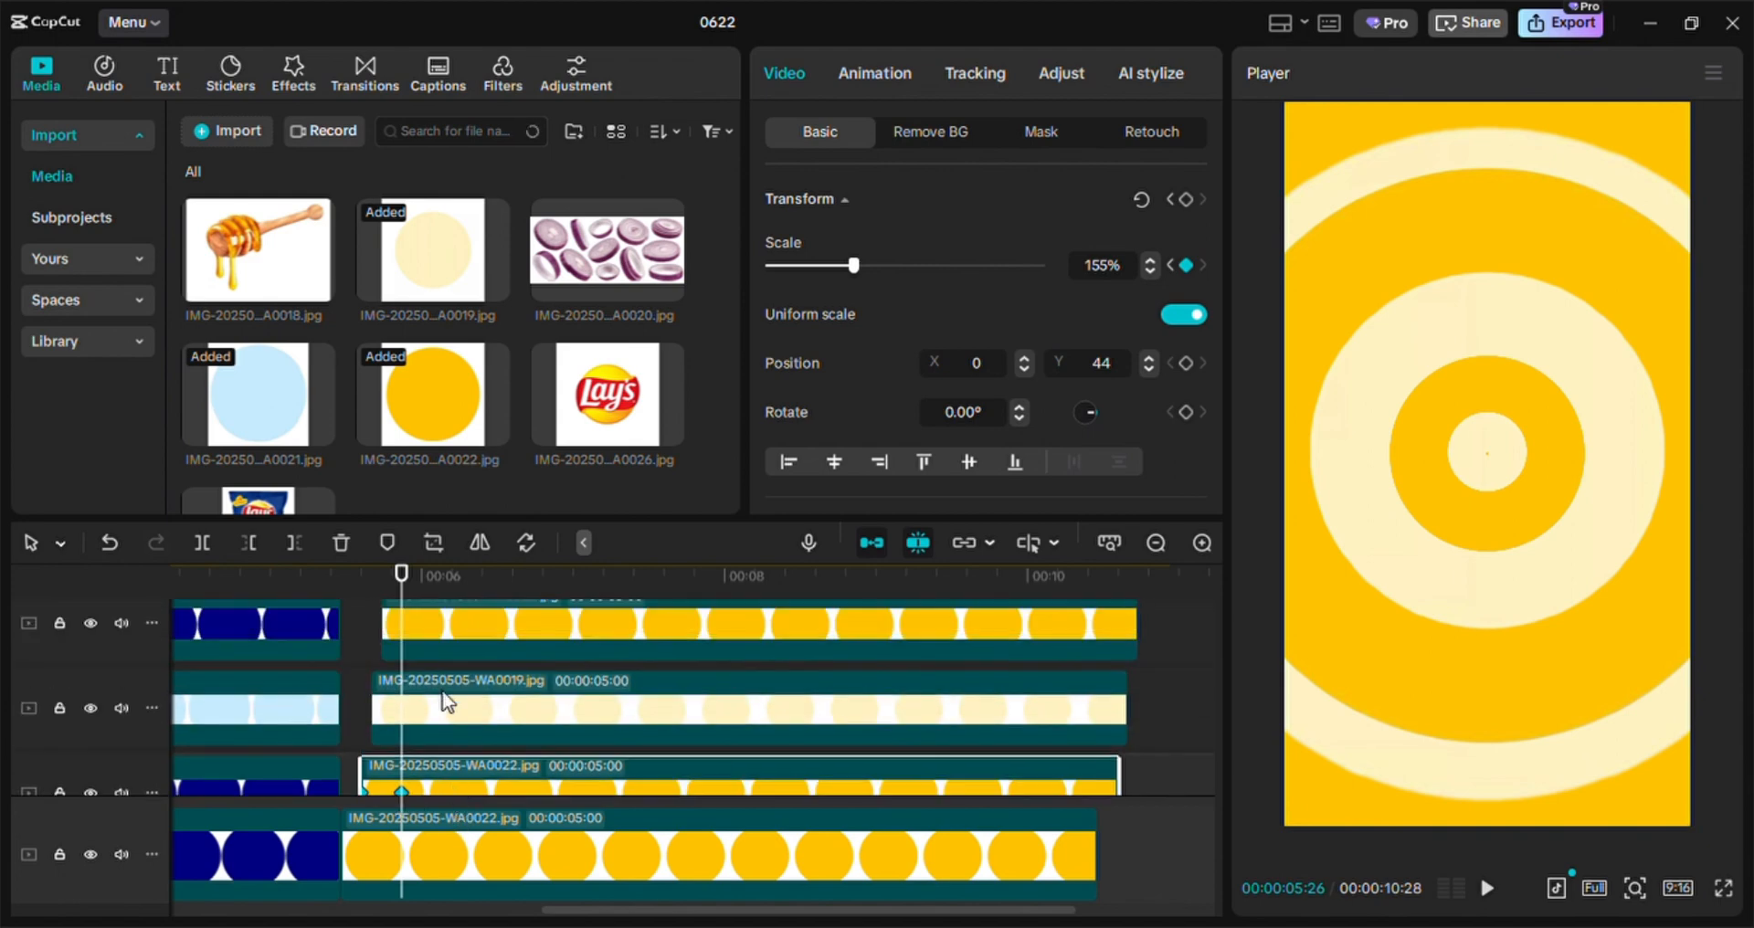
pyautogui.click(446, 704)
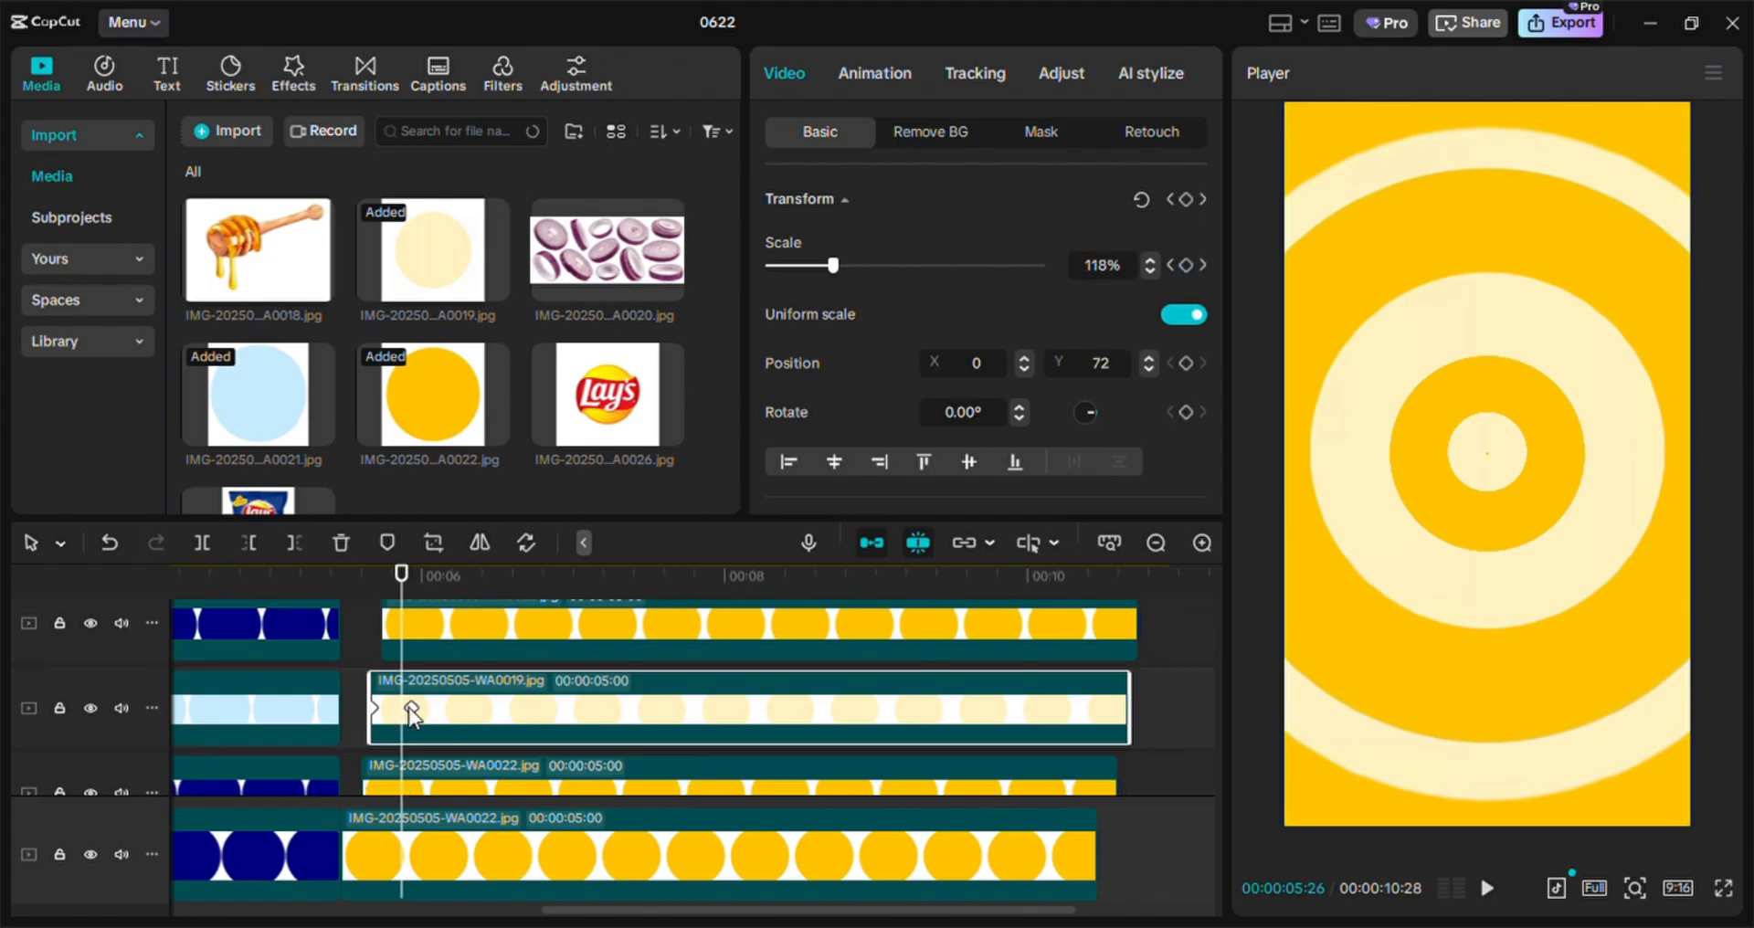
pyautogui.click(411, 707)
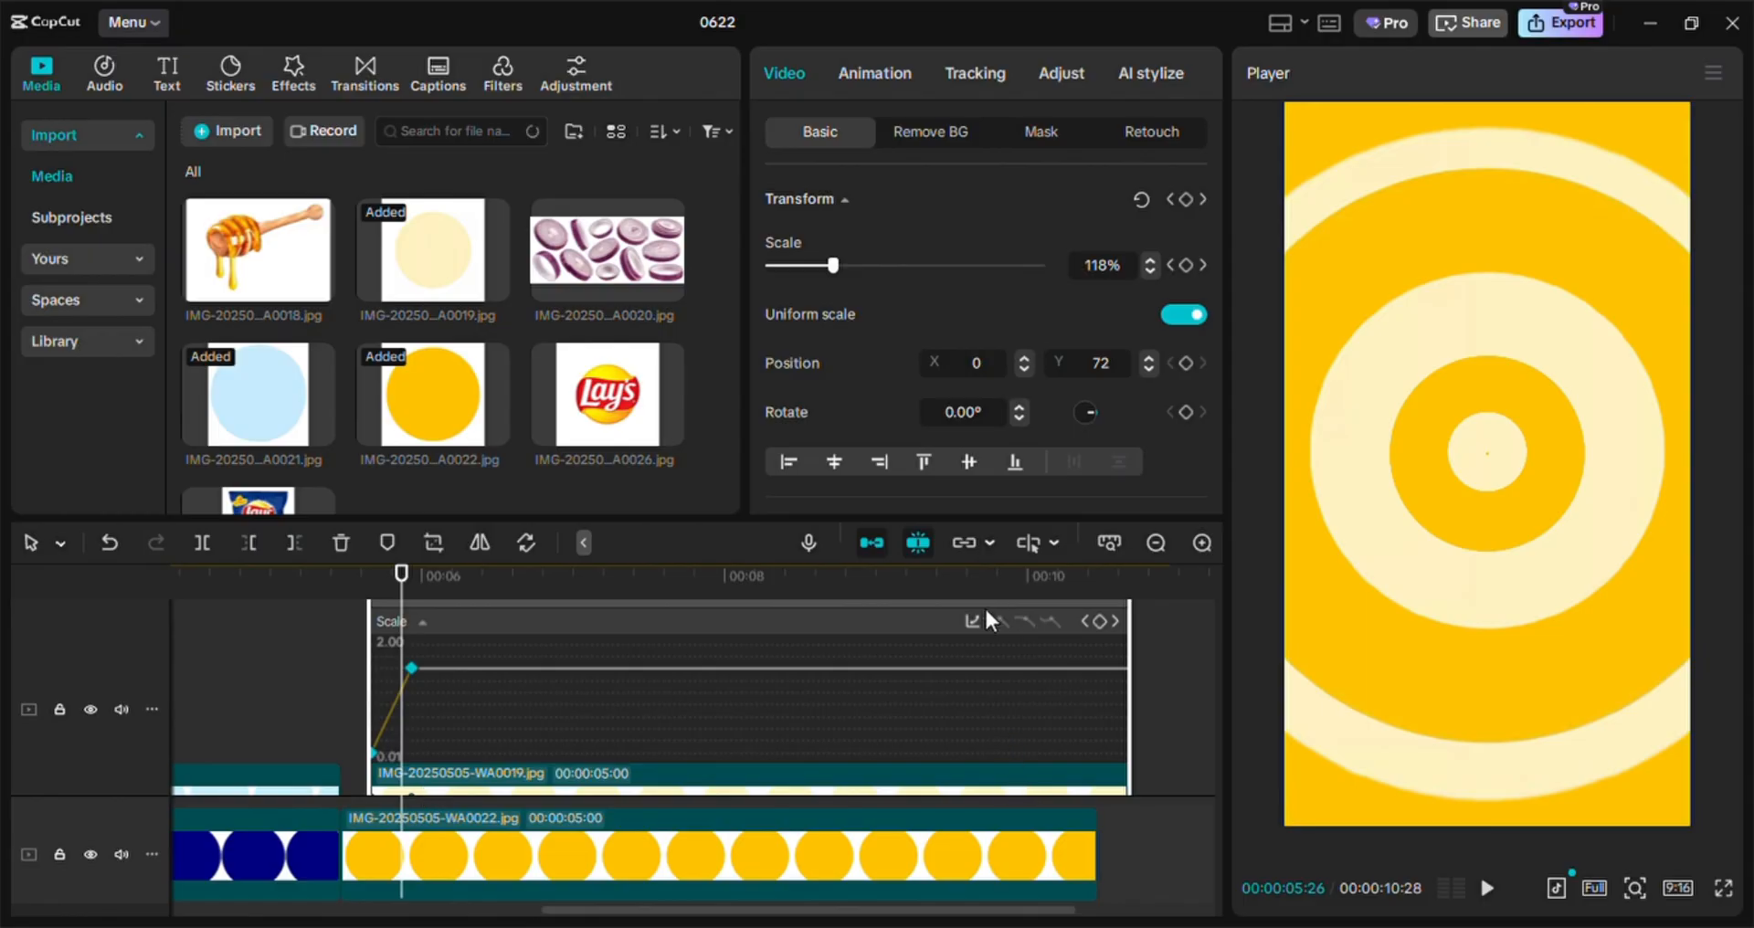
pyautogui.click(971, 621)
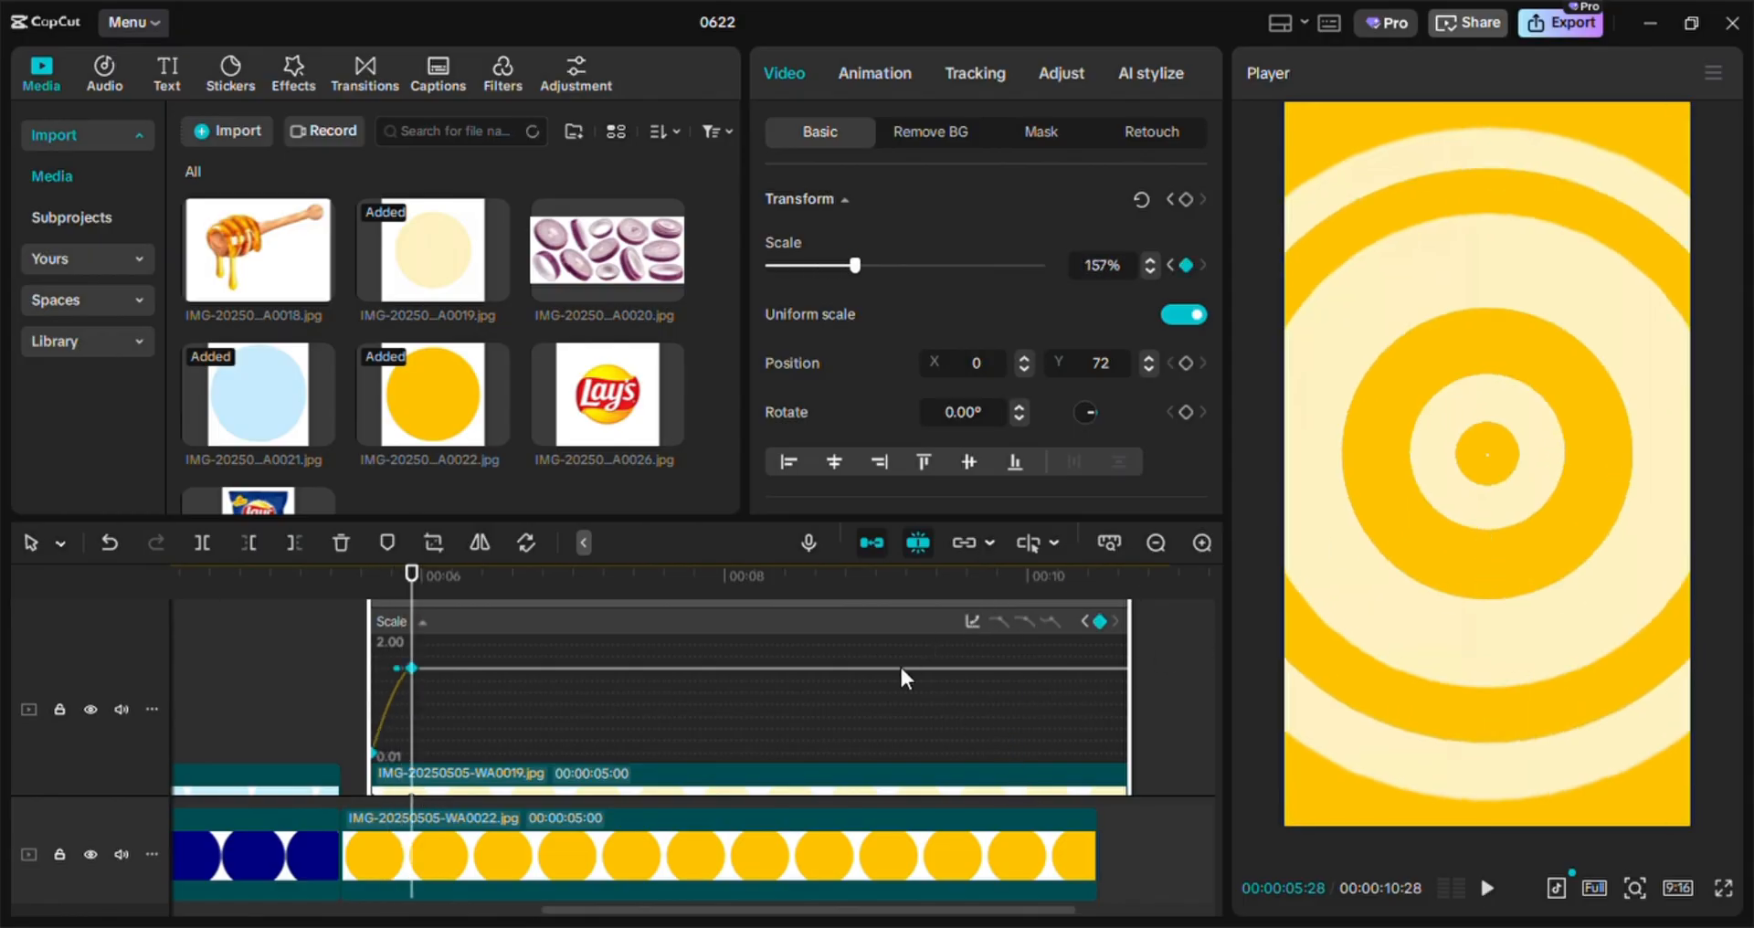
pyautogui.scroll(2, 901, 665)
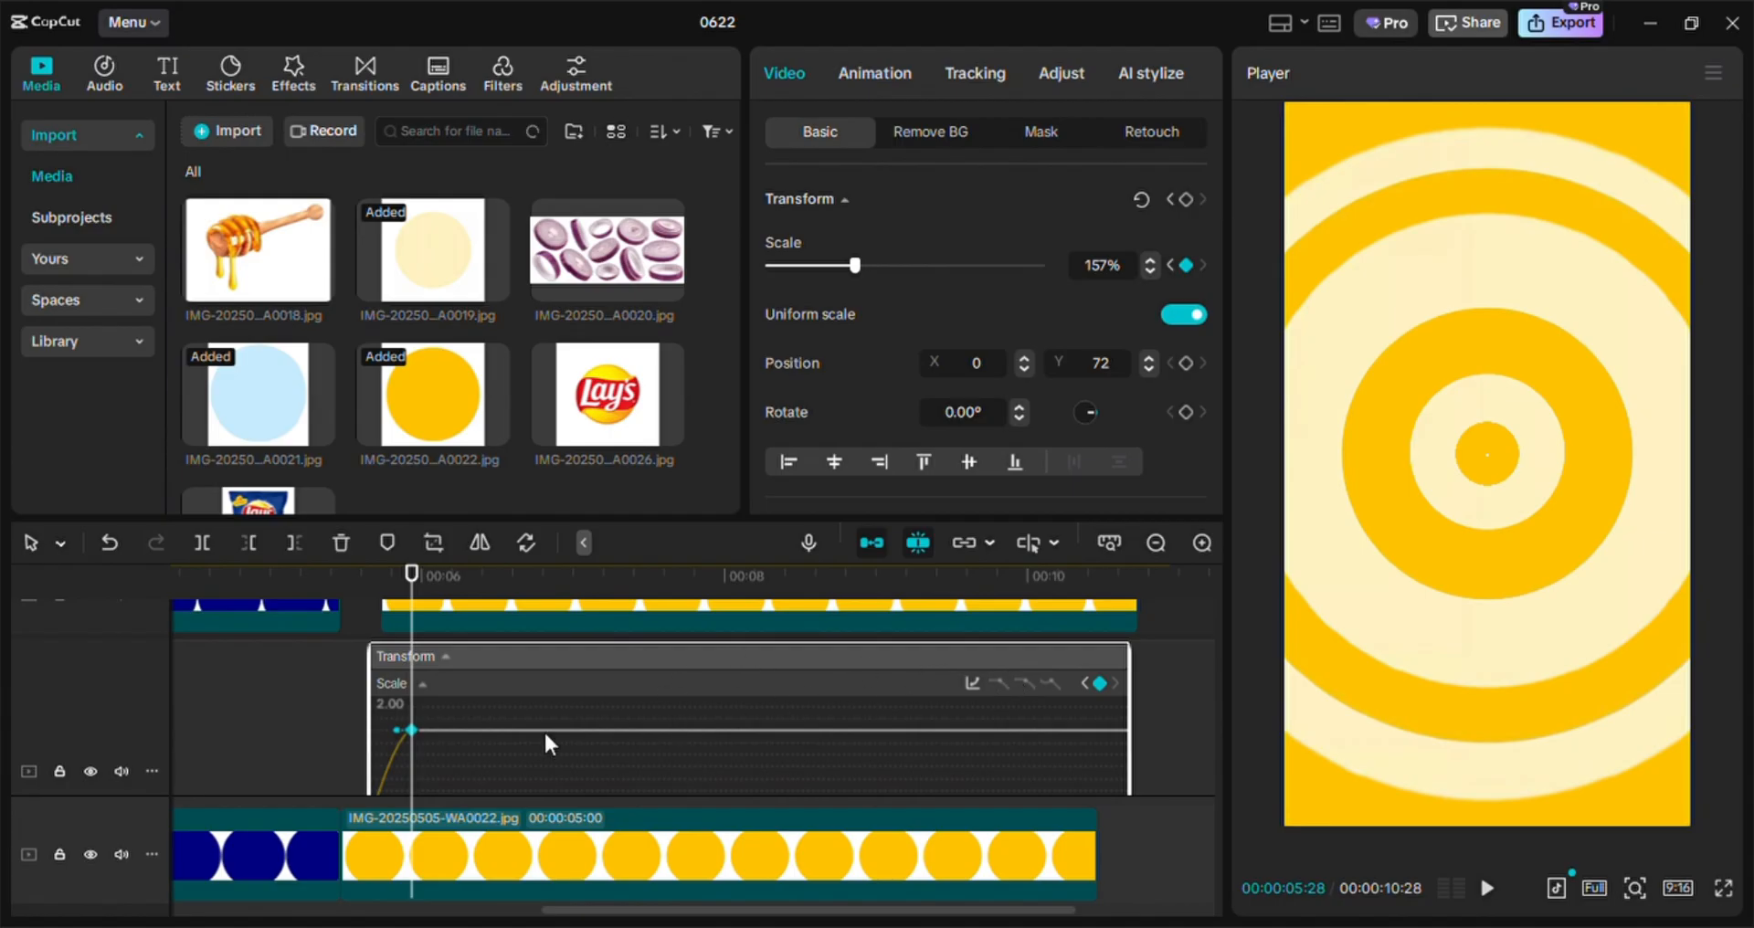
pyautogui.scroll(-2, 874, 710)
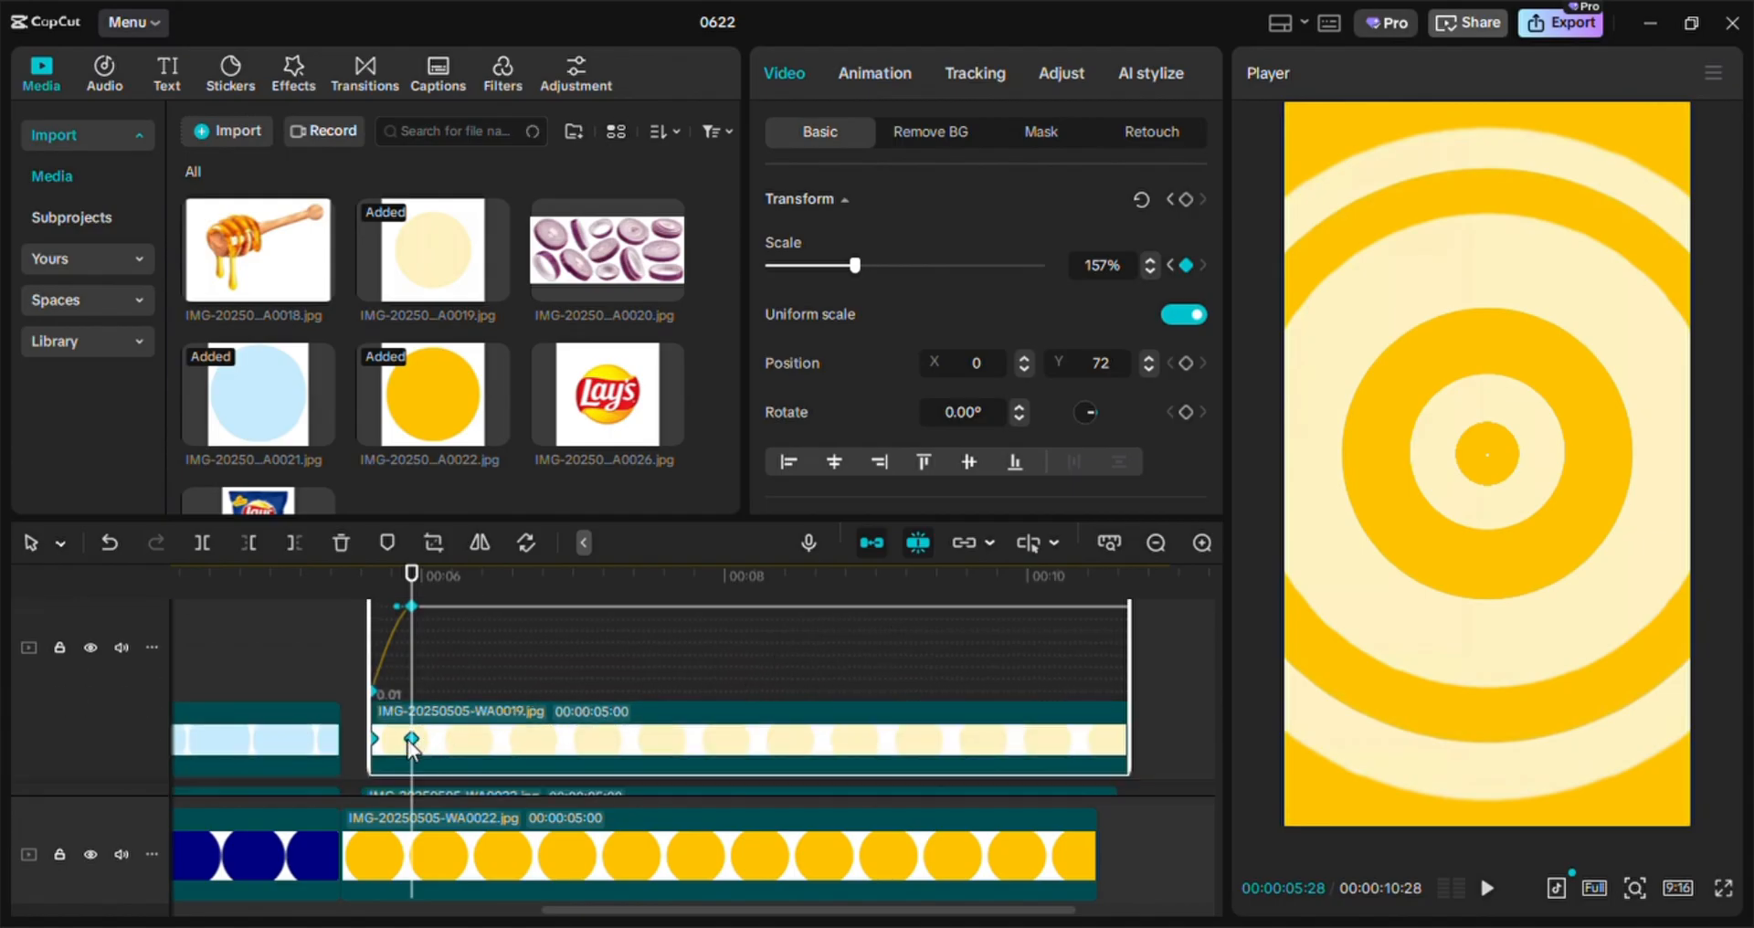
pyautogui.hotkey('alt', 'k')
# Apply the same ease-out scale curve to the third yellow circle clip from the bottom, ending at its 00:00:06:00 keyframe
pyautogui.scroll(2, 734, 783)
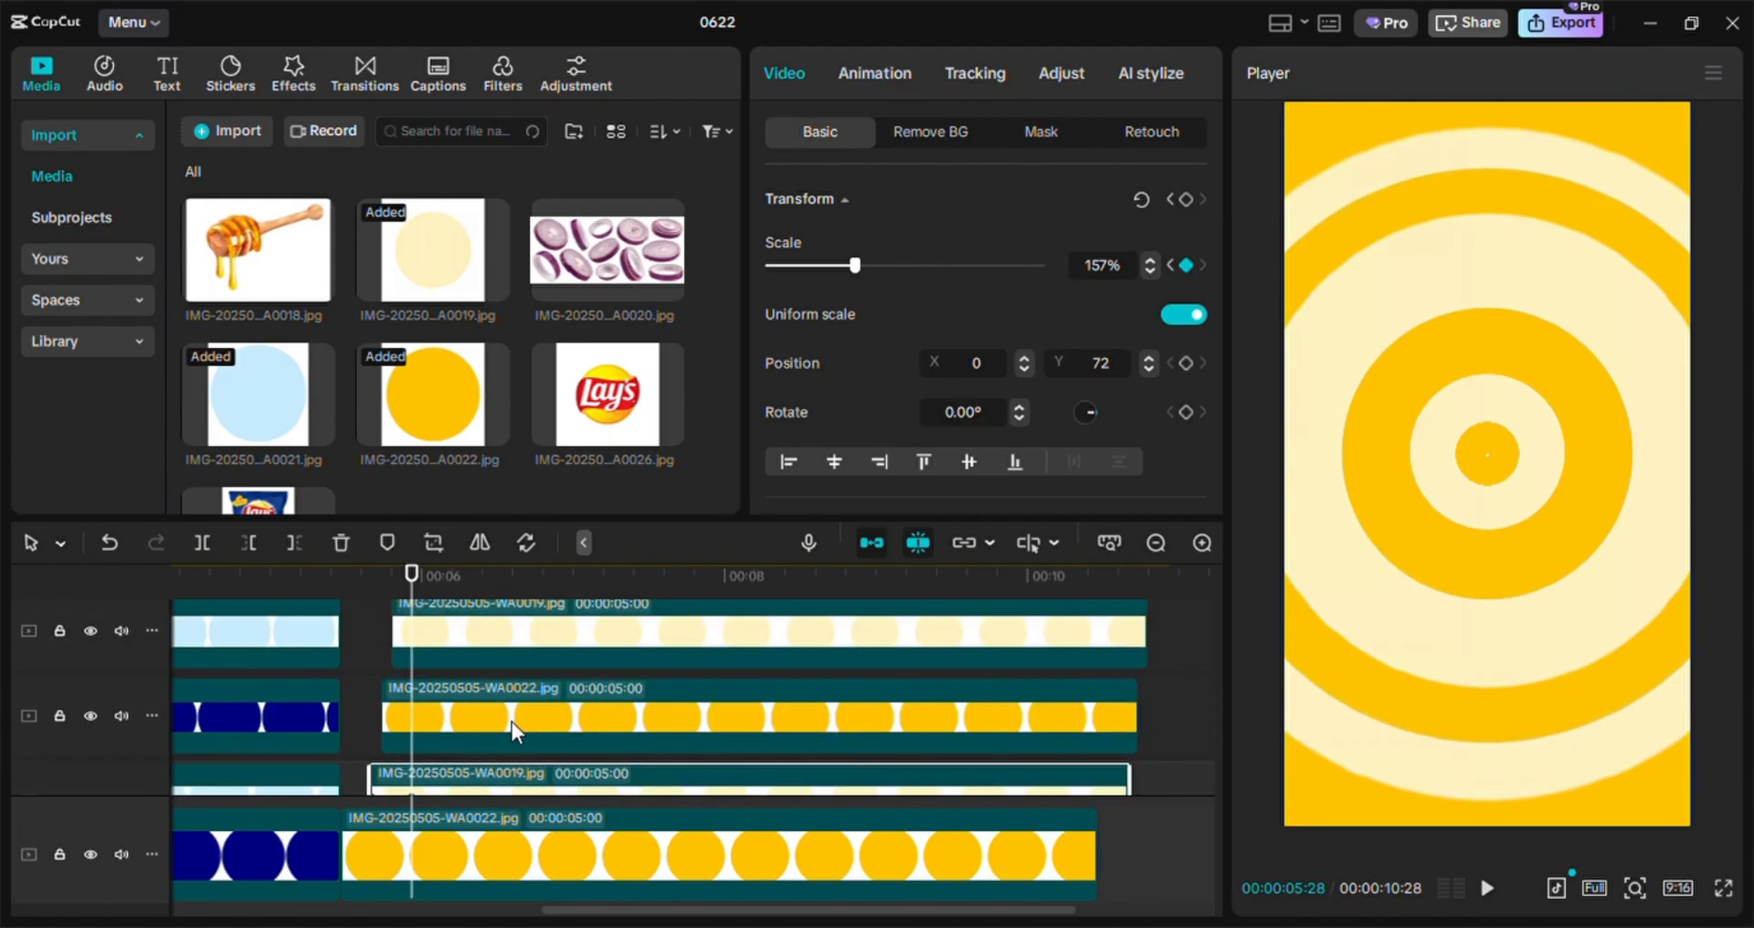
pyautogui.click(511, 722)
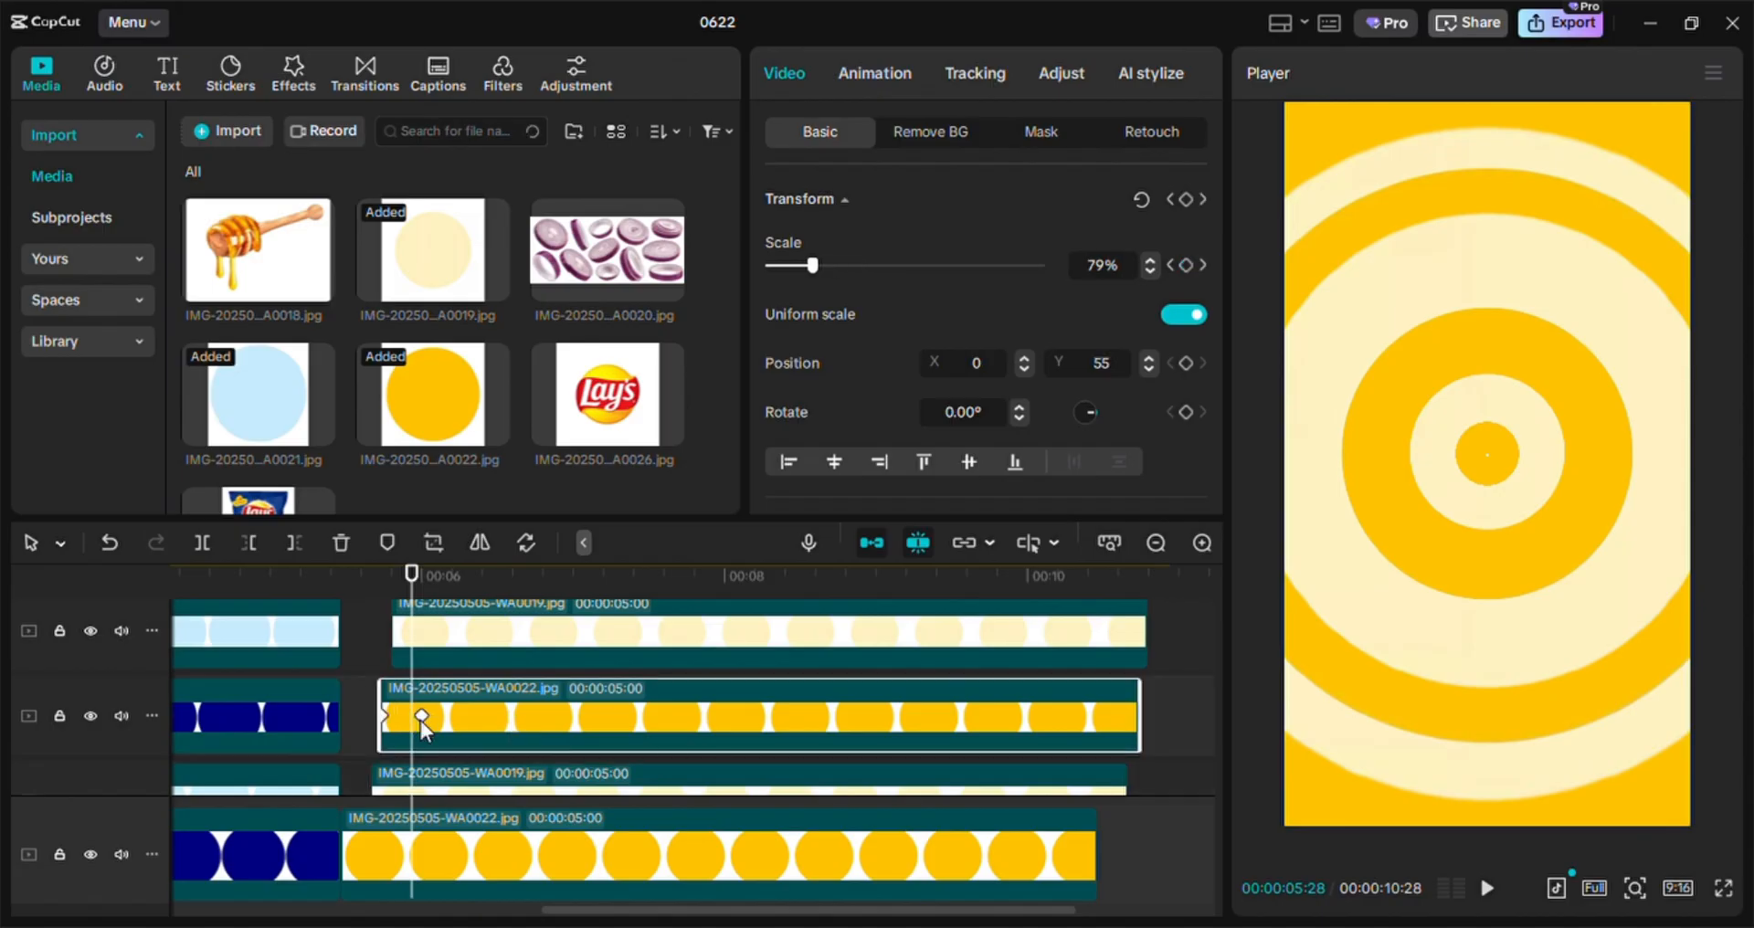
pyautogui.hotkey('alt', 'k')
pyautogui.scroll(2, 476, 722)
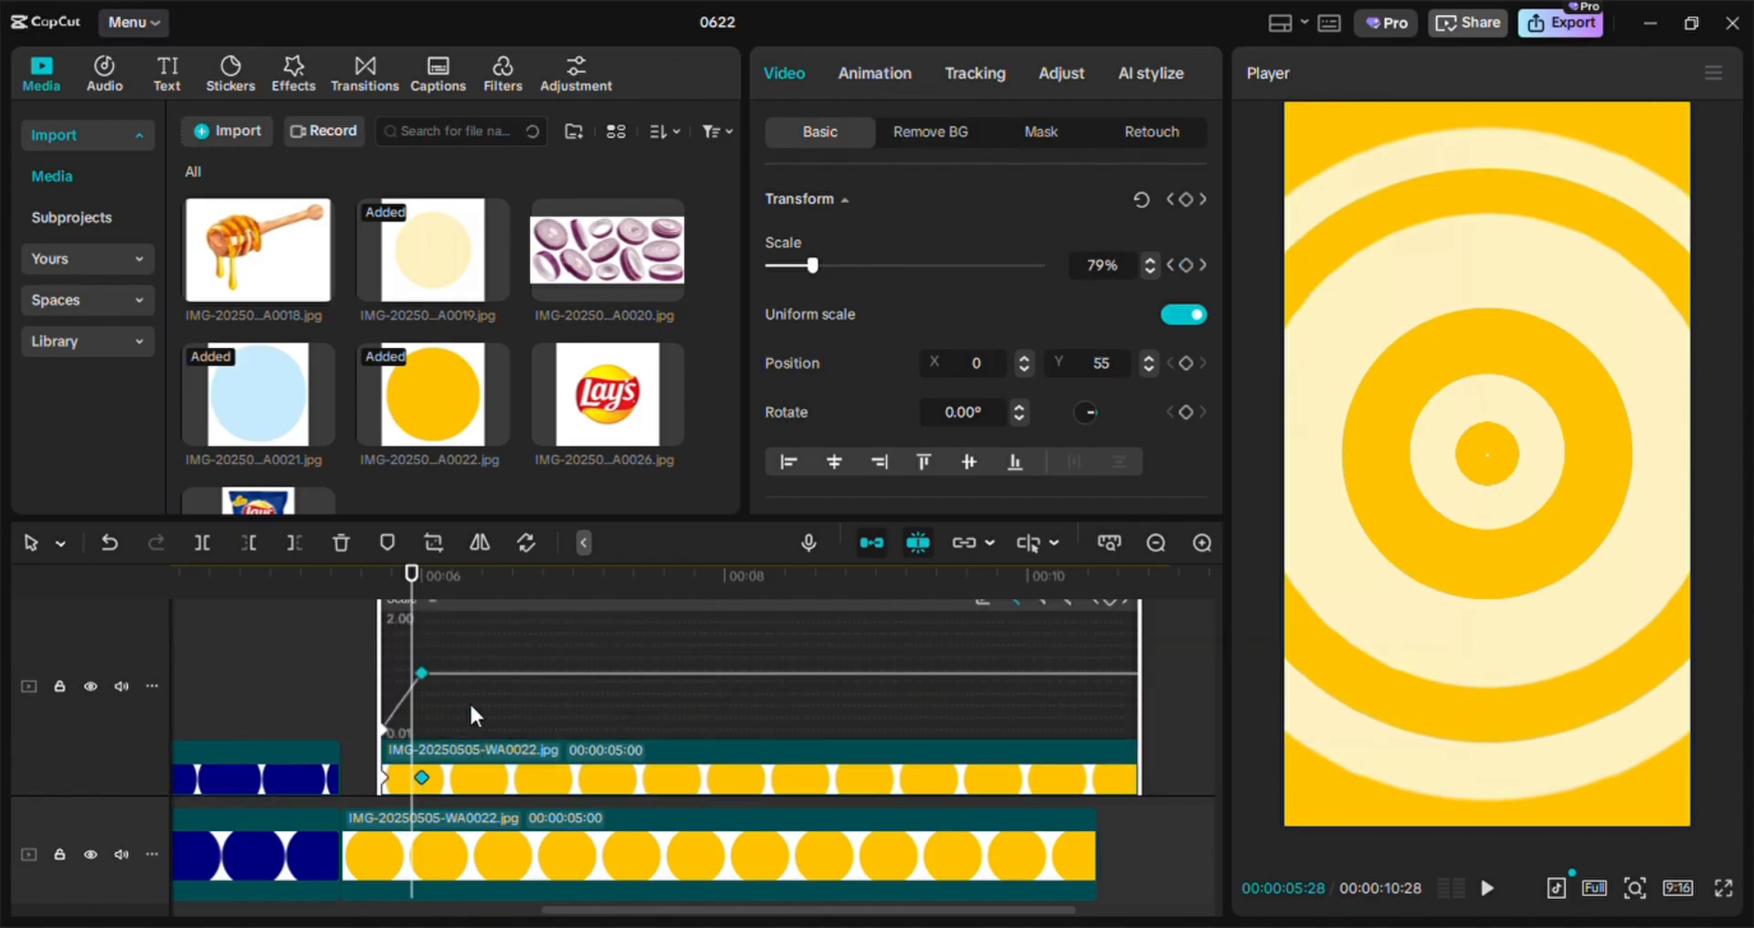
pyautogui.scroll(2, 799, 710)
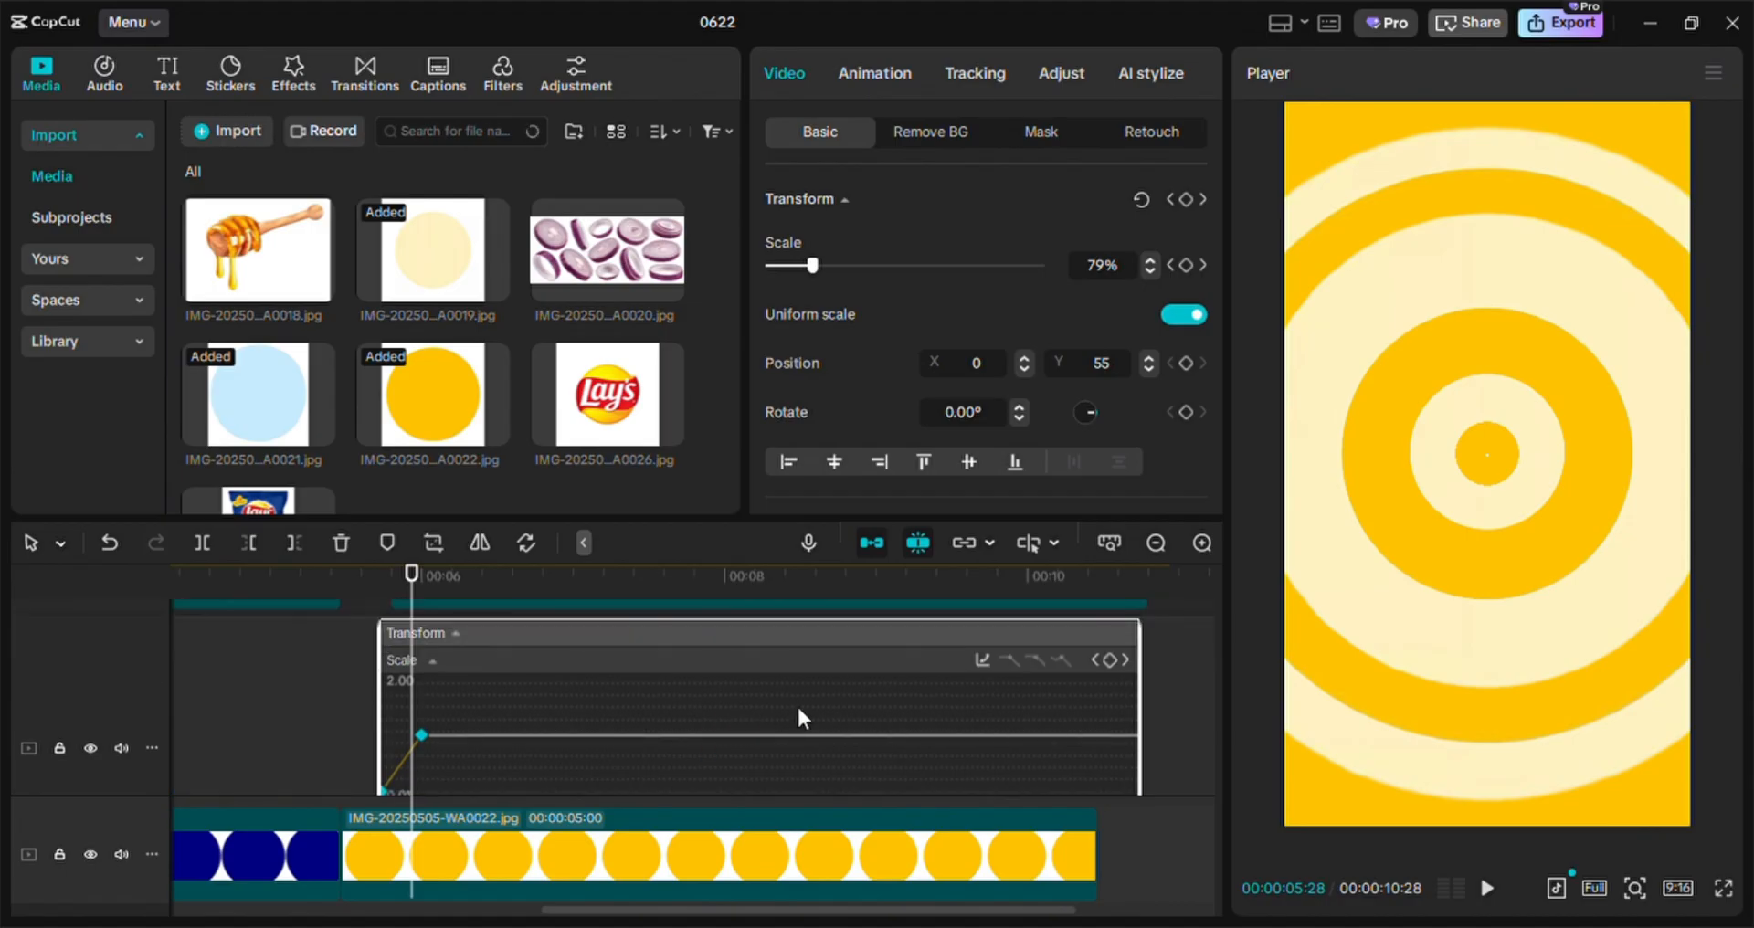
pyautogui.press('Right')
pyautogui.press('Right')
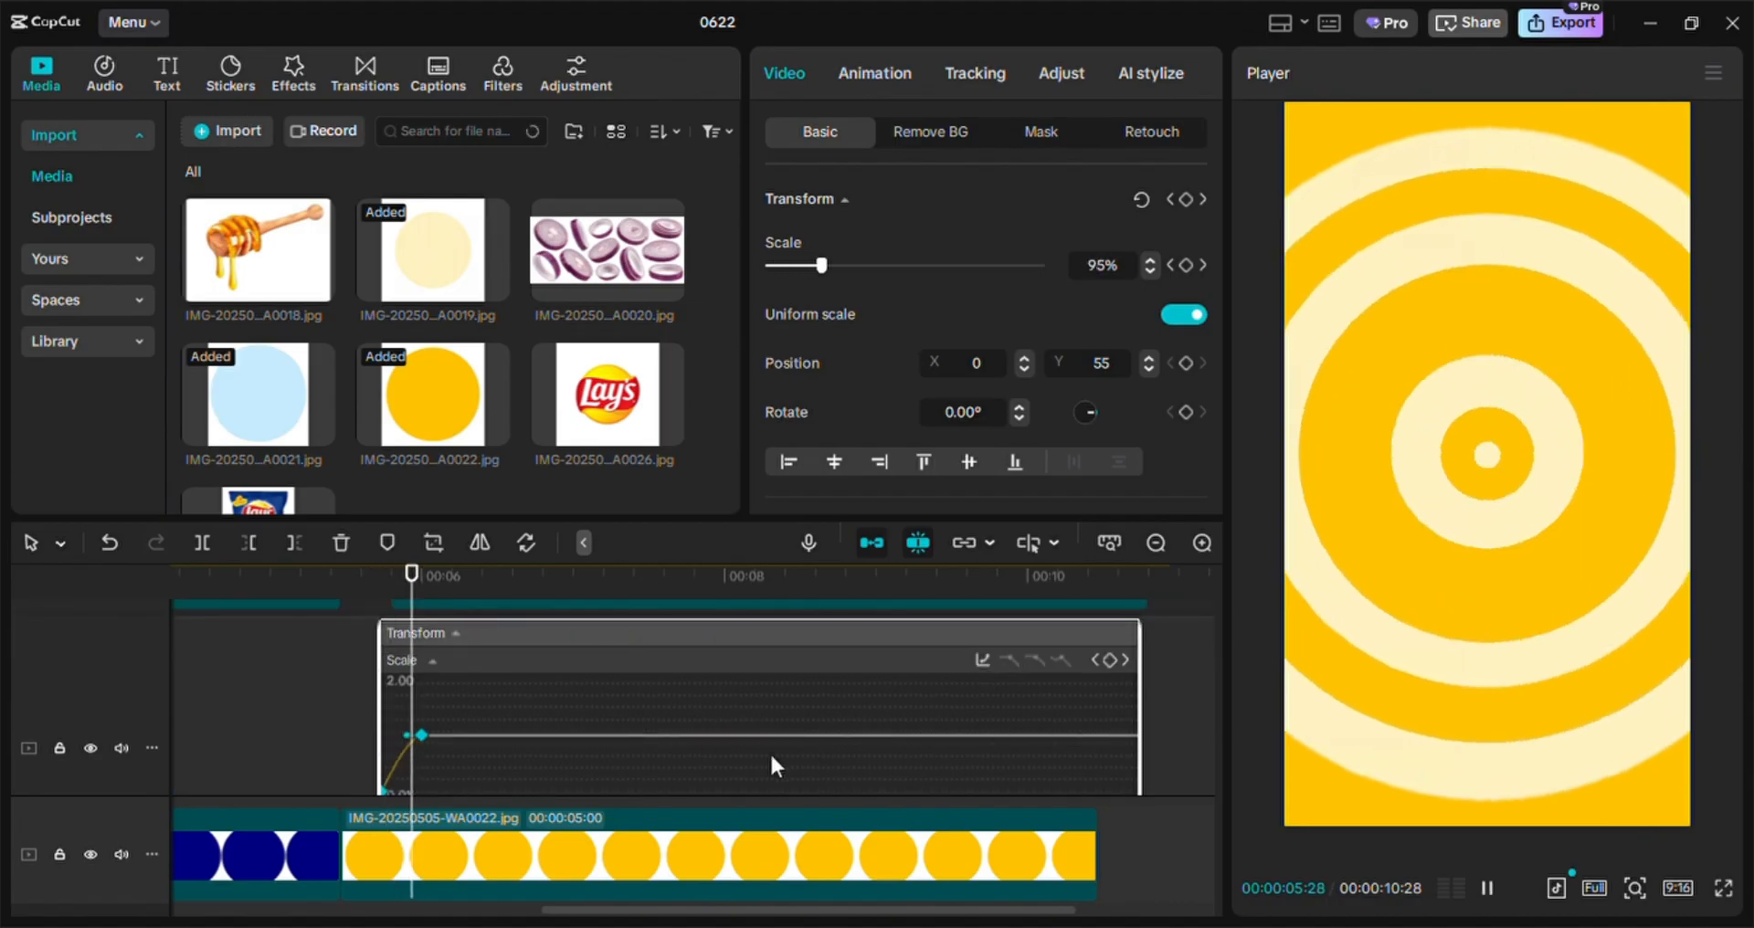
pyautogui.scroll(-2, 427, 731)
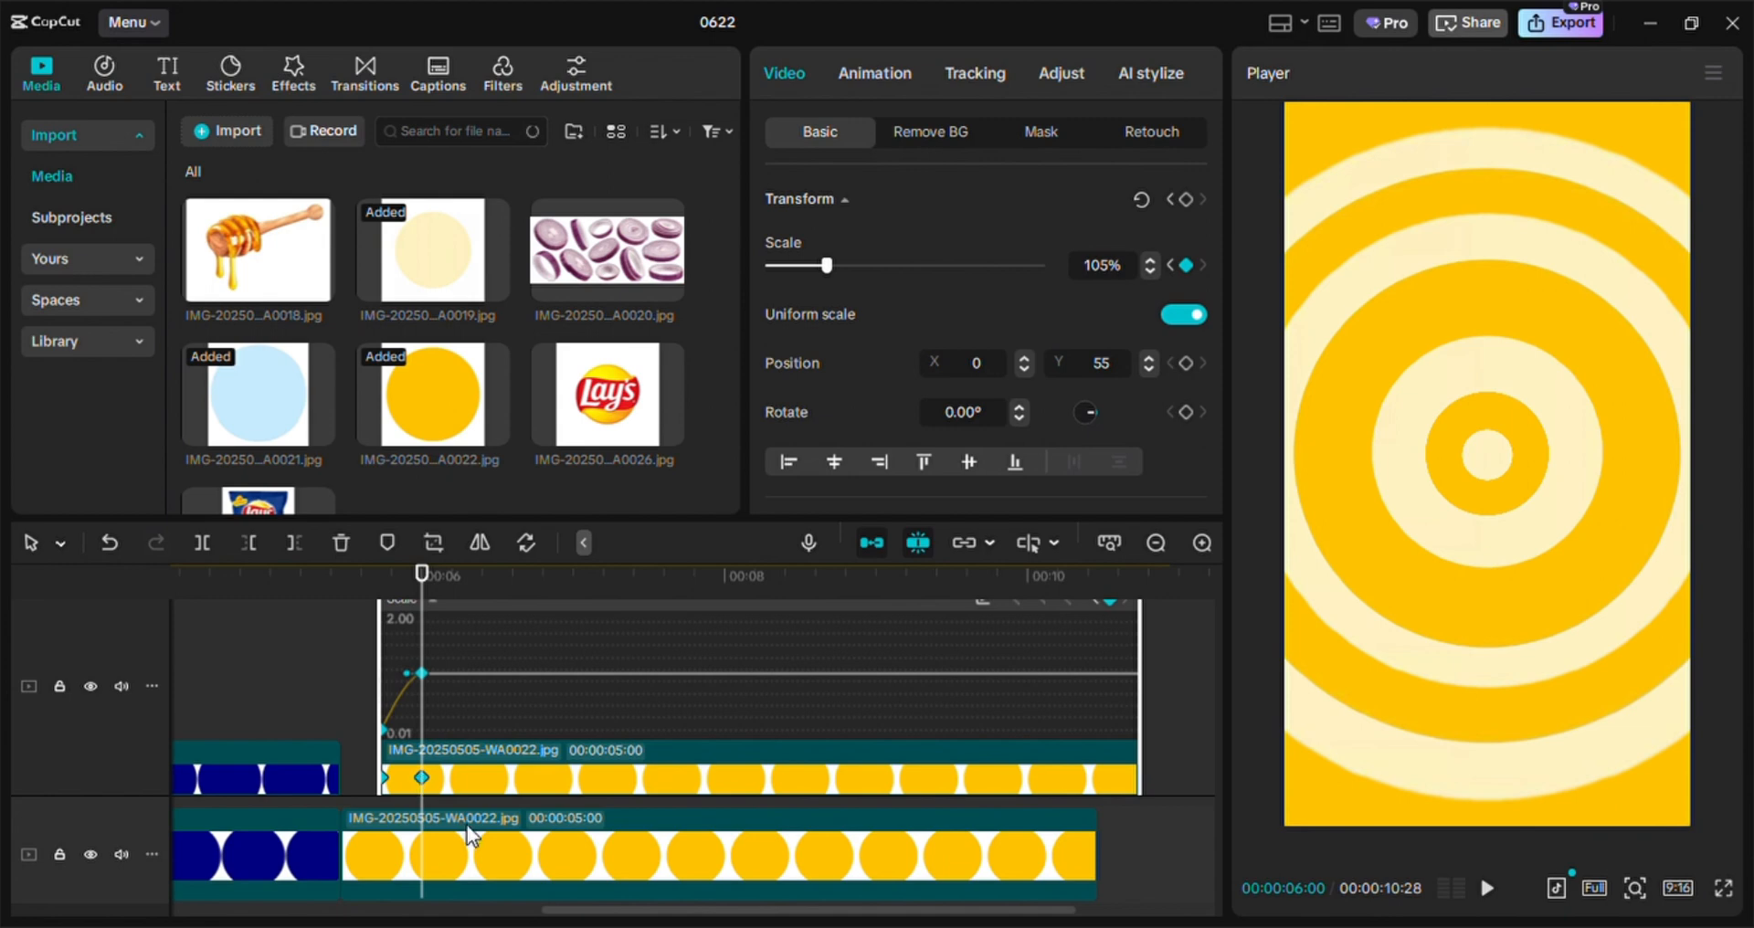
pyautogui.hotkey('alt', 'k')
# Add the ease-out scale curve to the second-highest cream circle clip, ending at its 00:00:06:02 keyframe
pyautogui.click(522, 700)
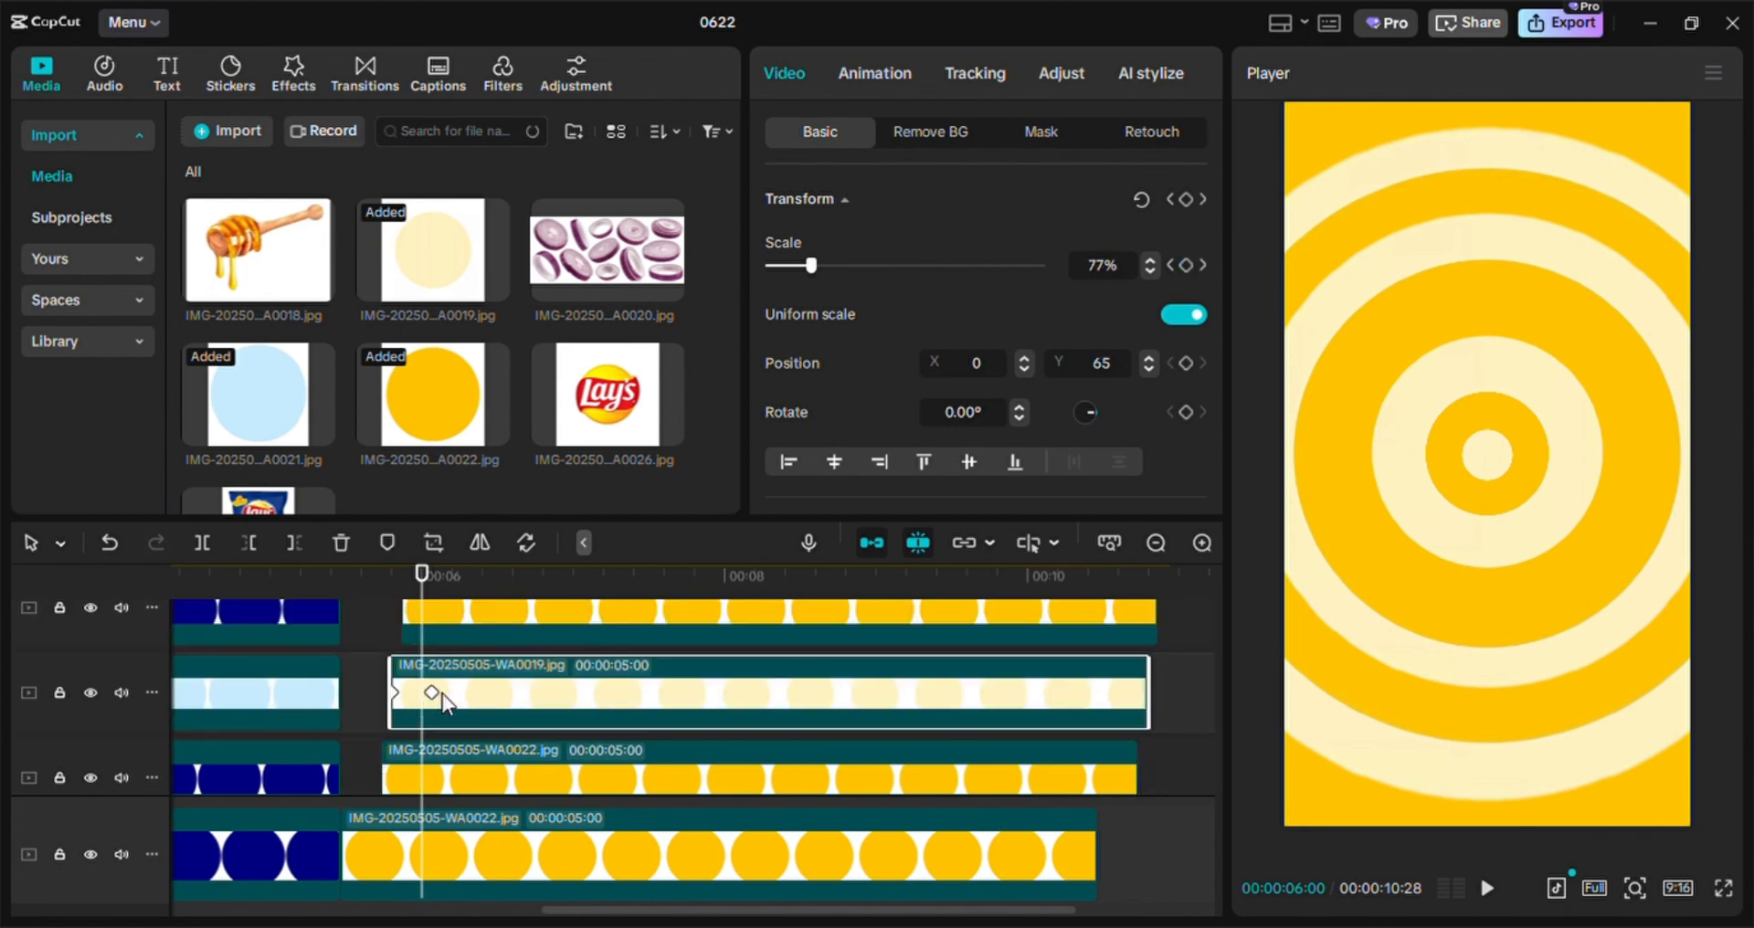
pyautogui.click(432, 692)
pyautogui.hotkey('alt', 'k')
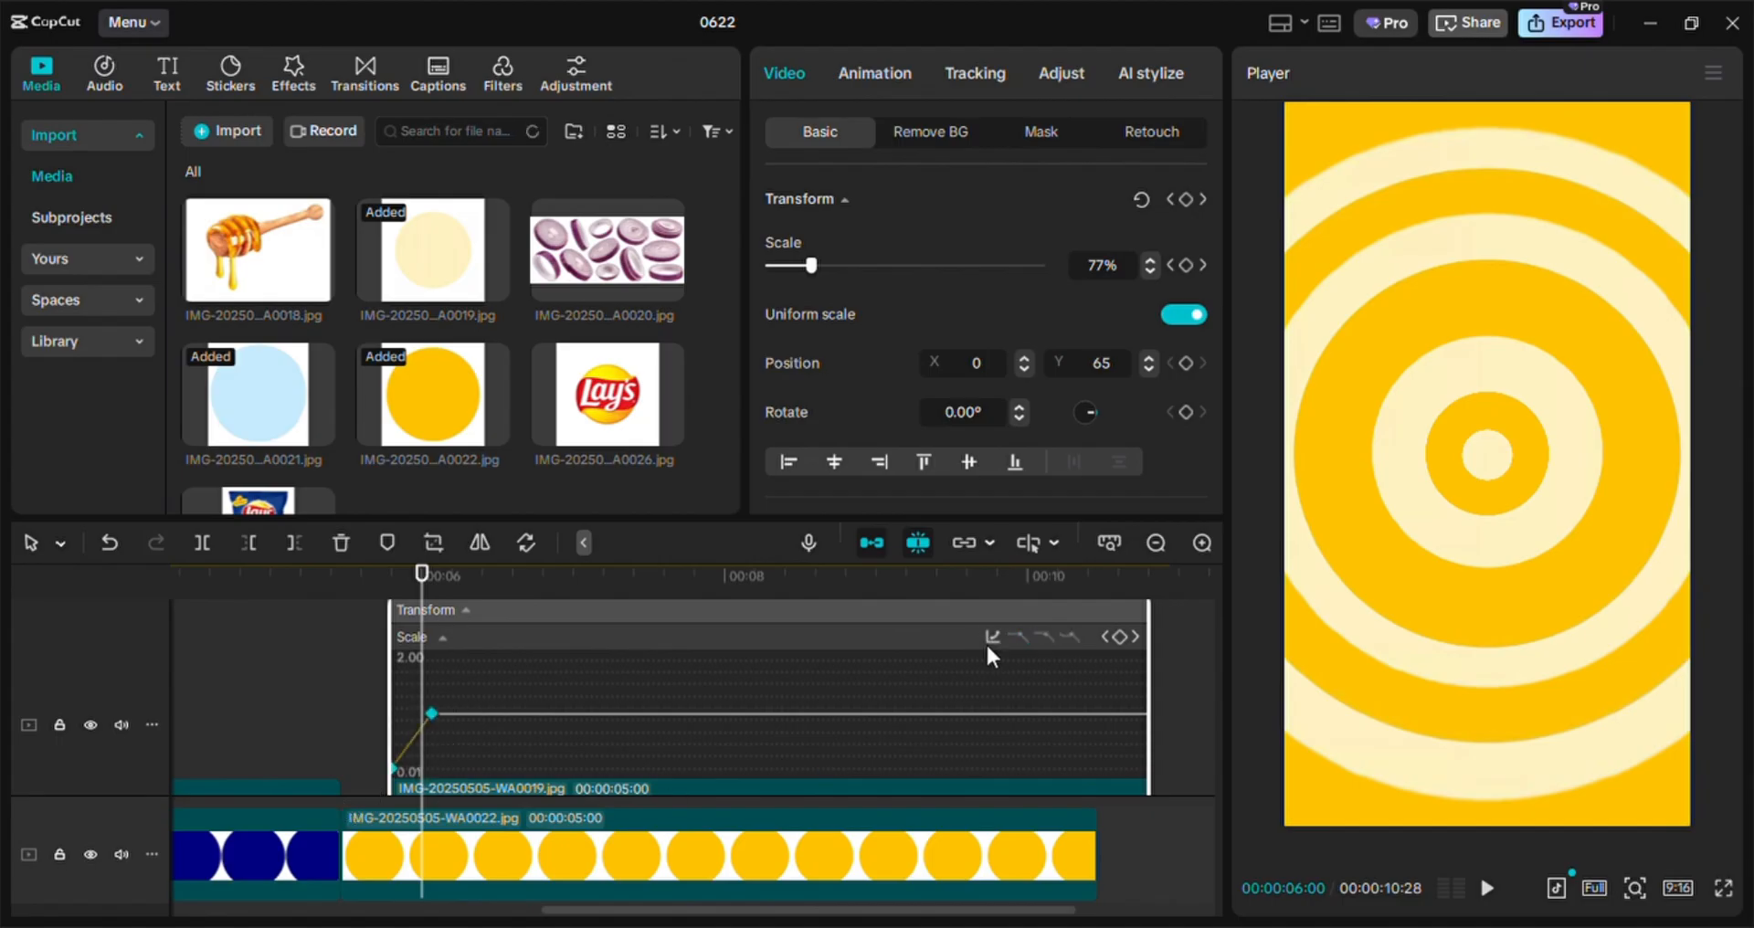
pyautogui.click(995, 638)
pyautogui.press('Right')
pyautogui.press('Right')
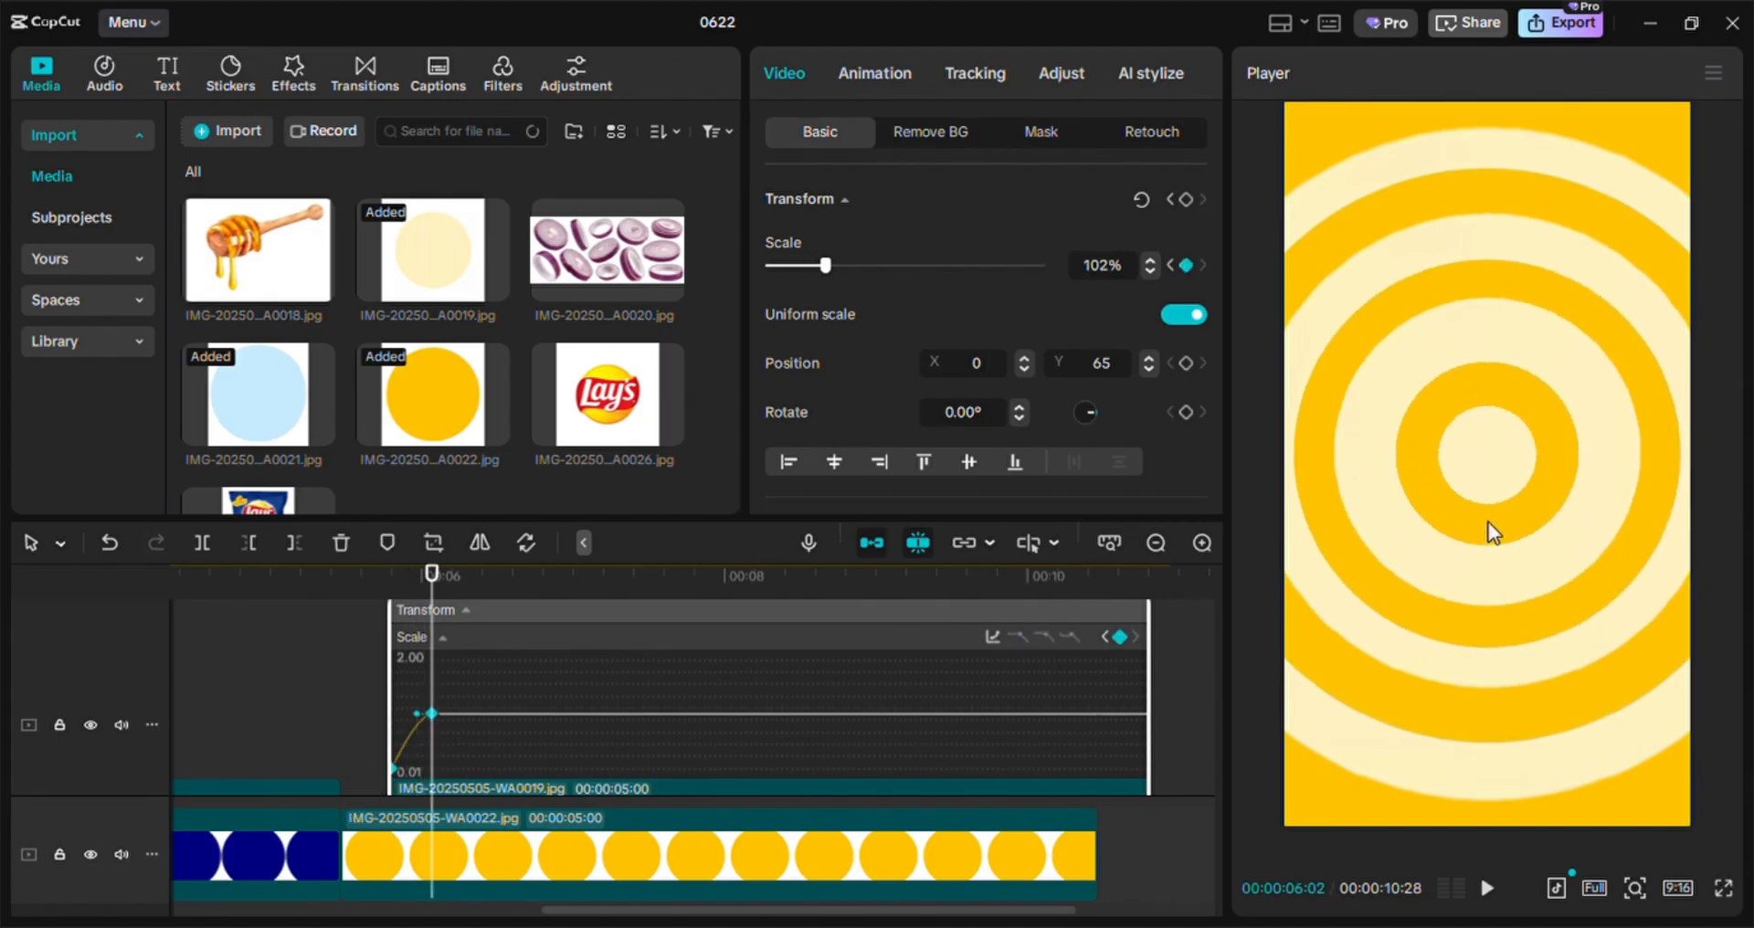
pyautogui.scroll(-2, 534, 685)
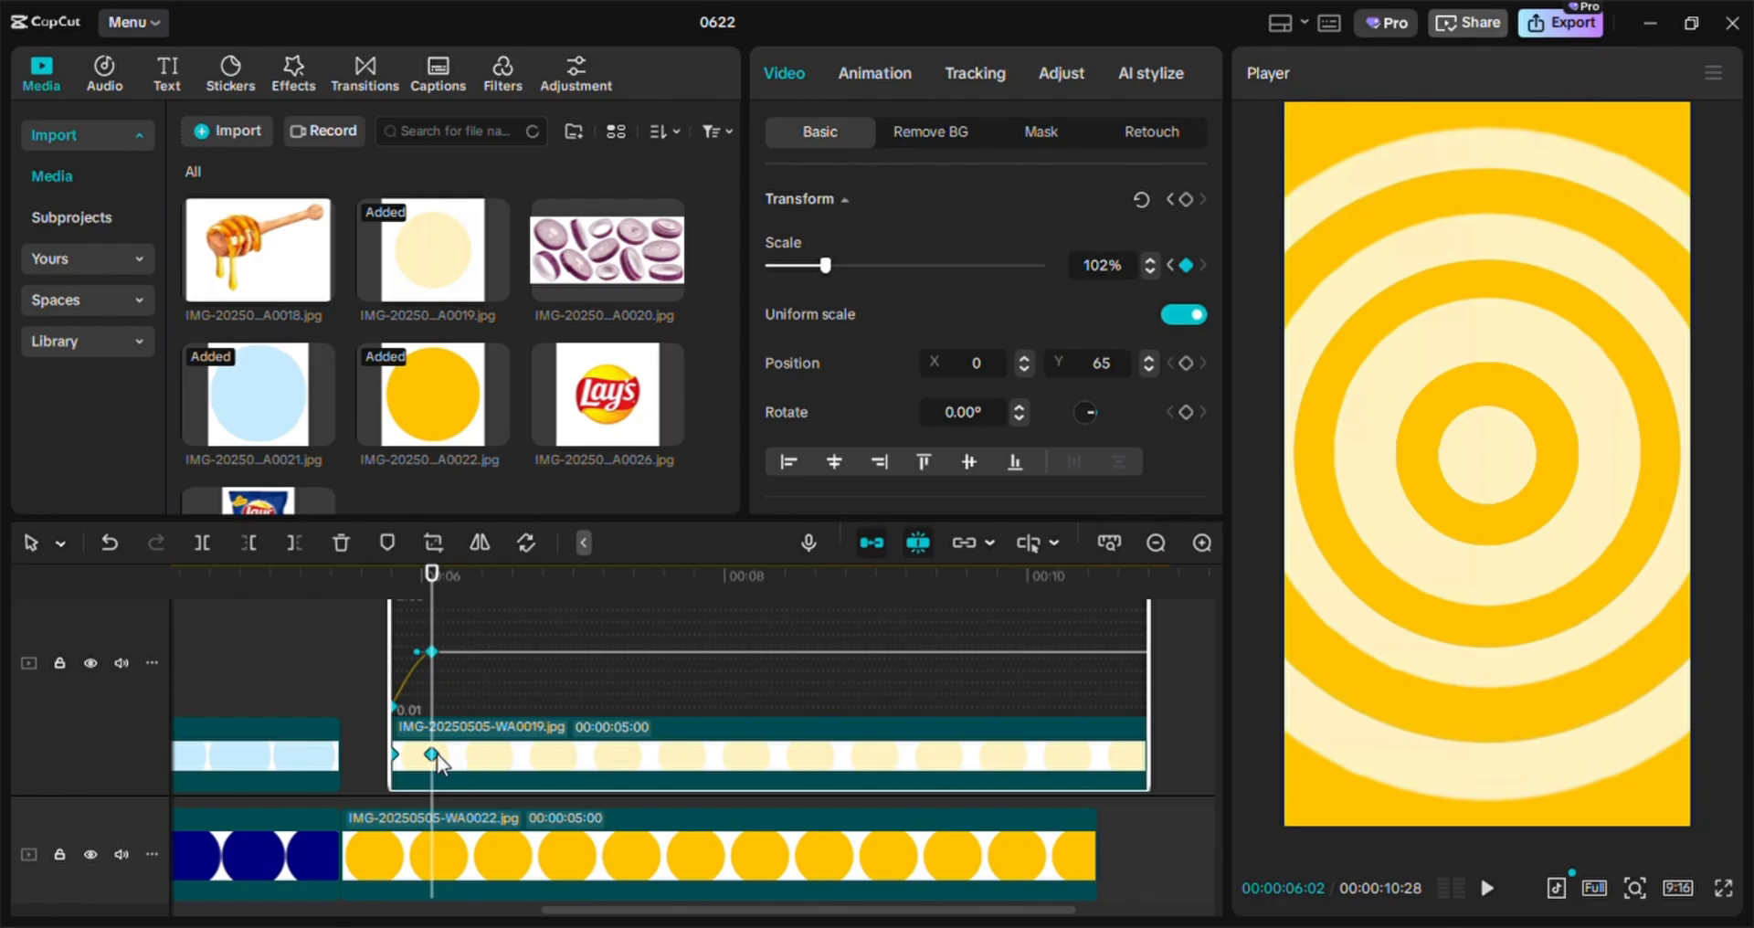
pyautogui.hotkey('alt', 'k')
# Ease out the topmost yellow circle clip's scale animation into its 00:00:06:04 keyframe
pyautogui.scroll(1, 621, 786)
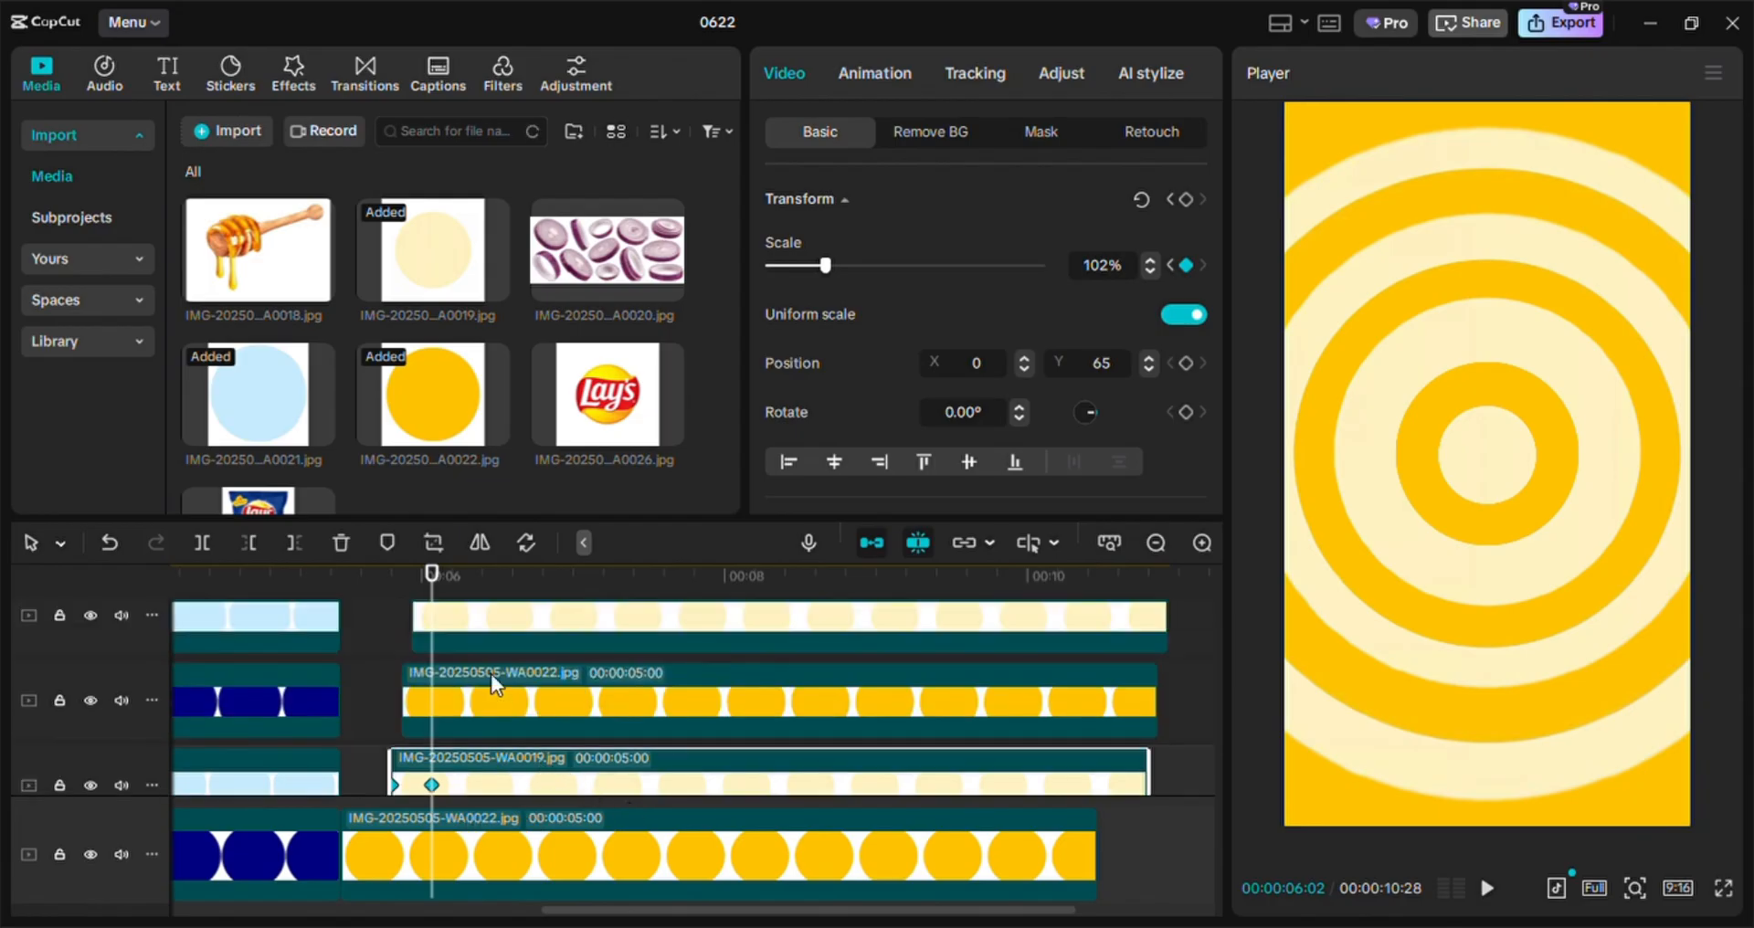
pyautogui.click(490, 674)
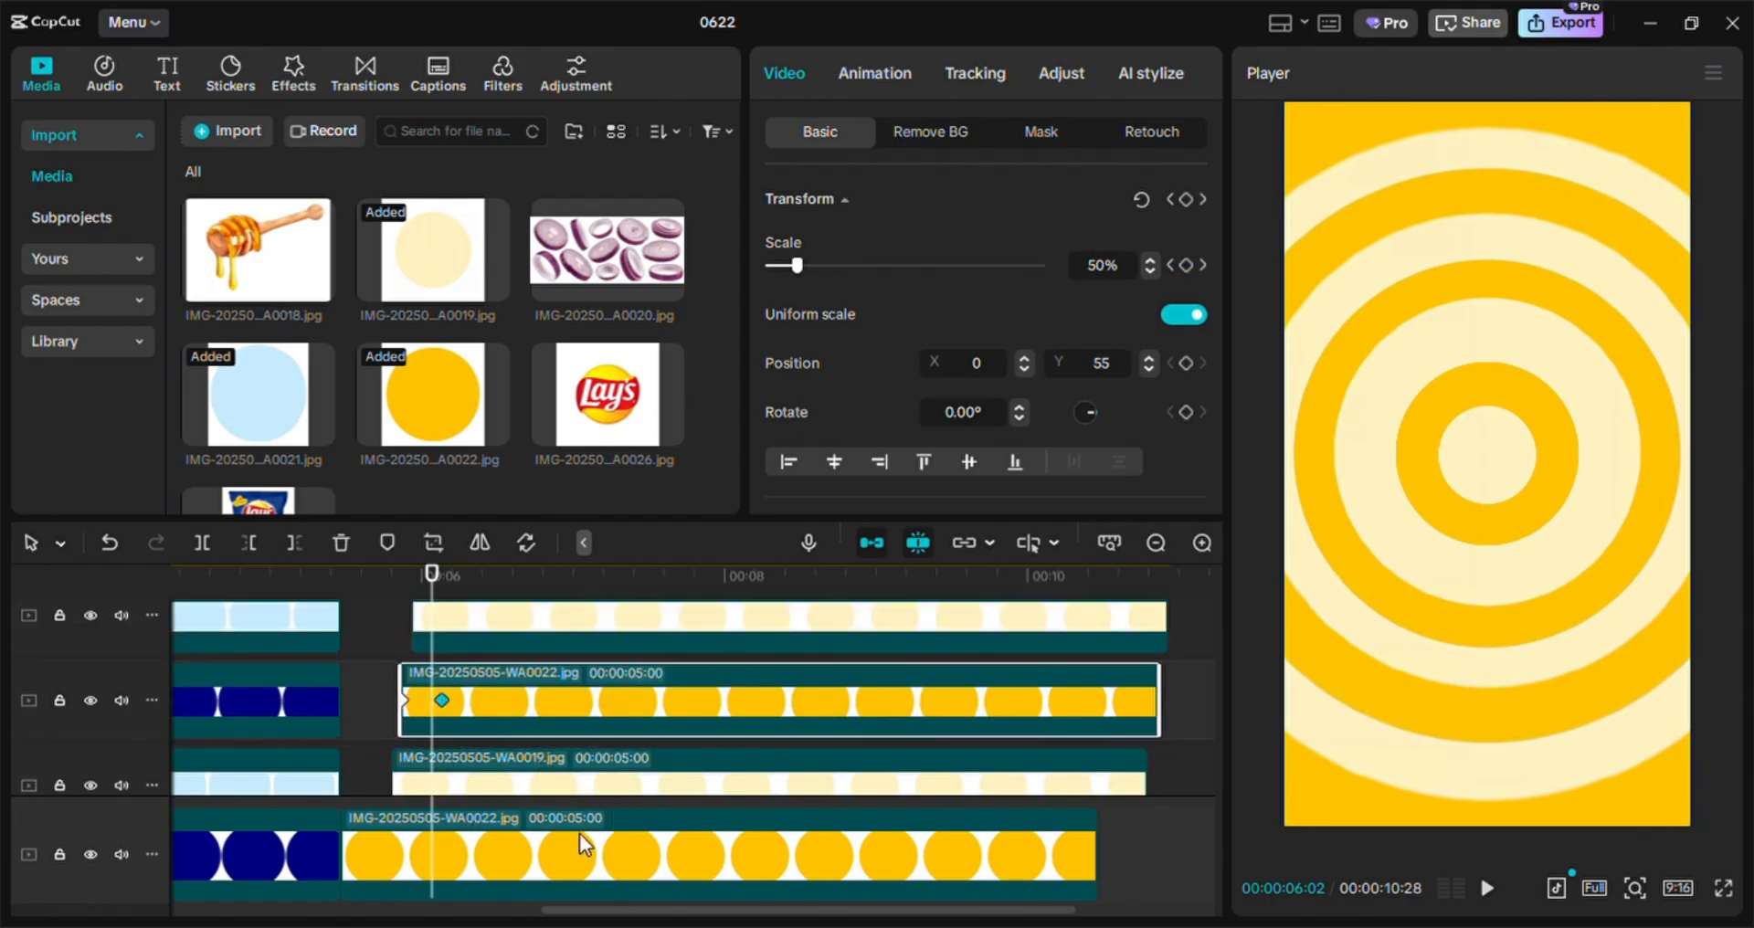
pyautogui.hotkey('alt', 'k')
pyautogui.scroll(2, 551, 667)
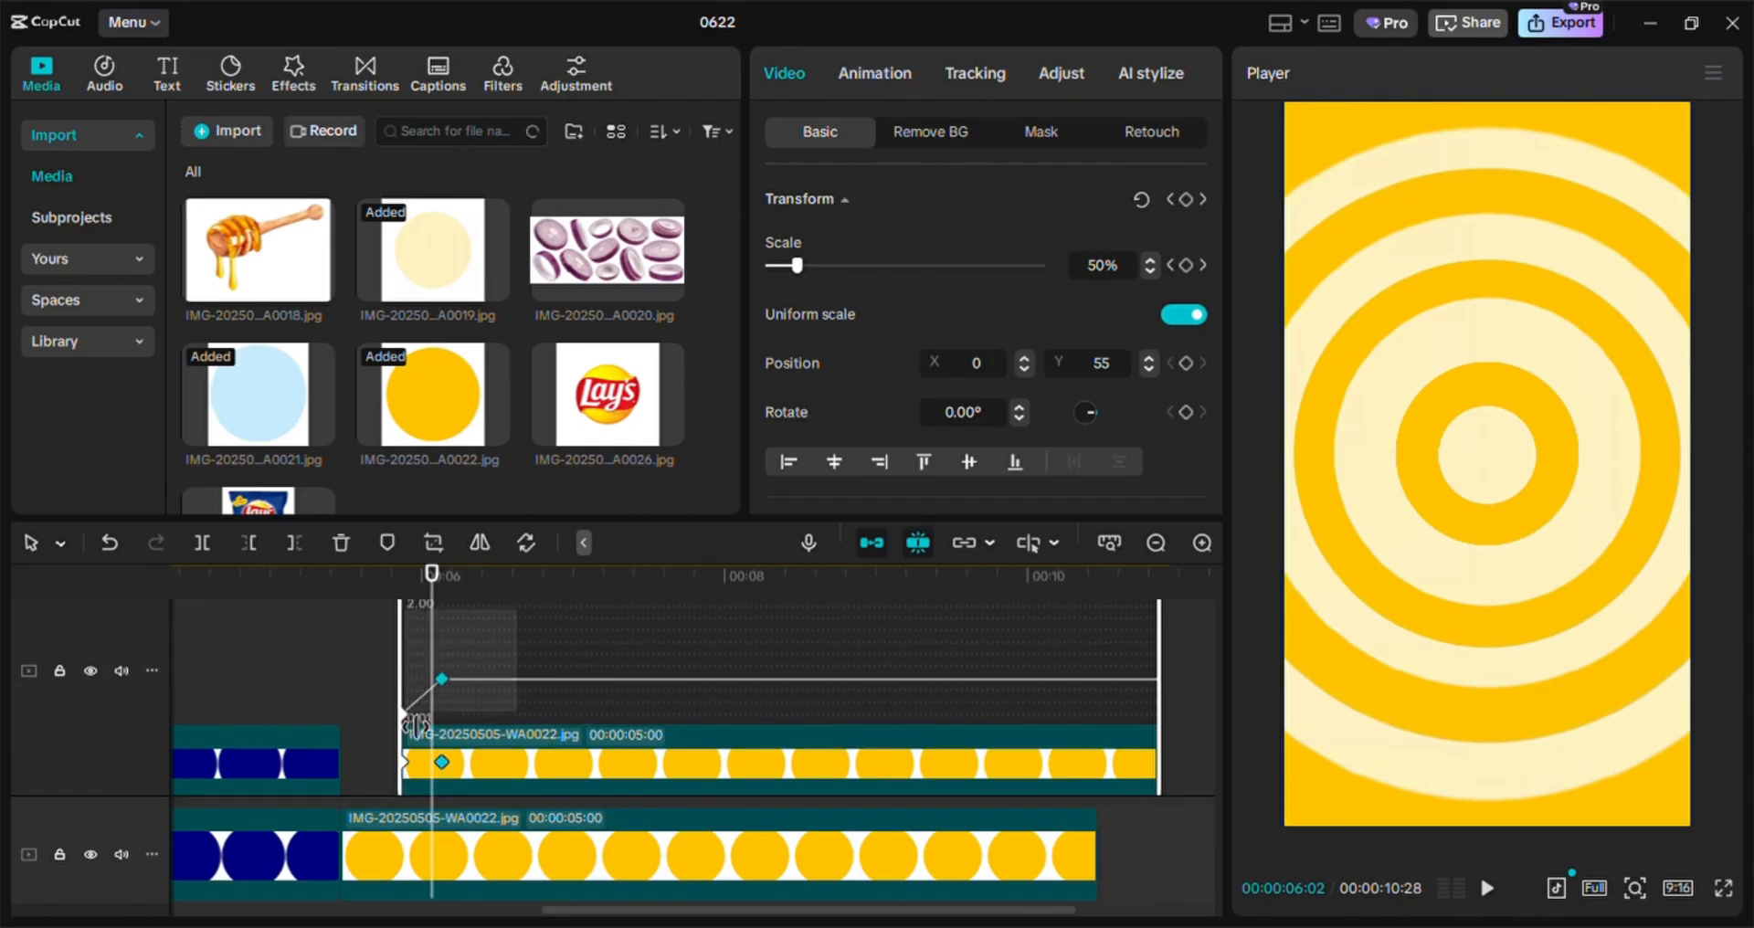
pyautogui.scroll(3, 864, 731)
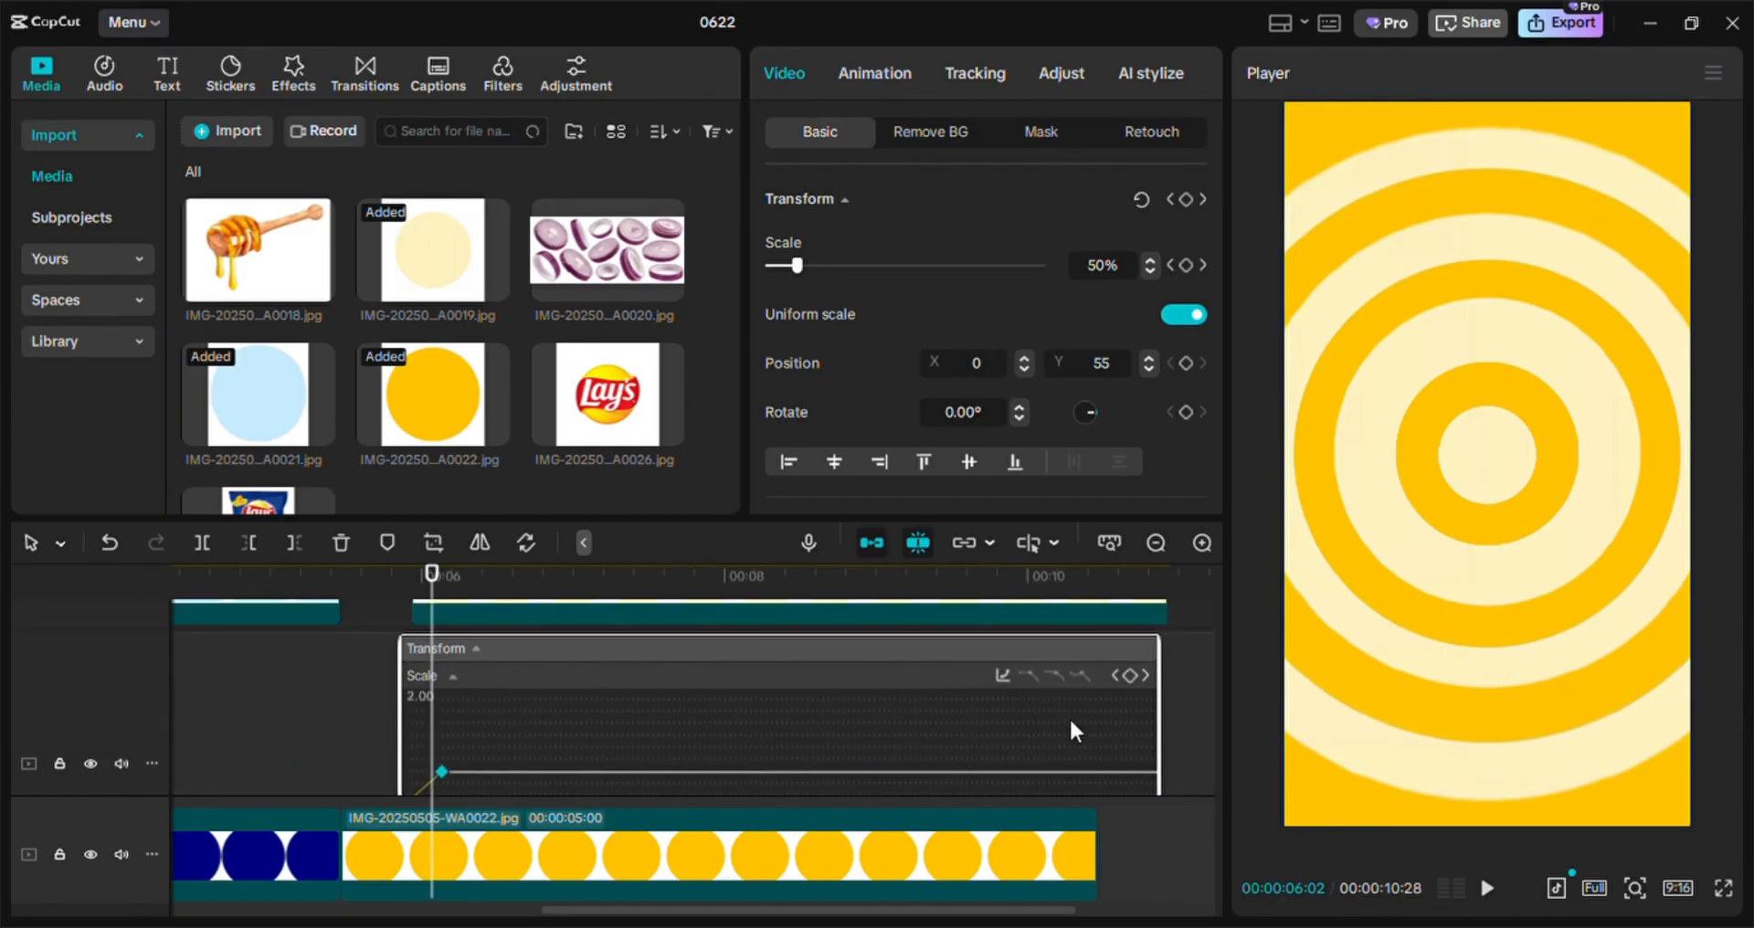
pyautogui.click(1071, 722)
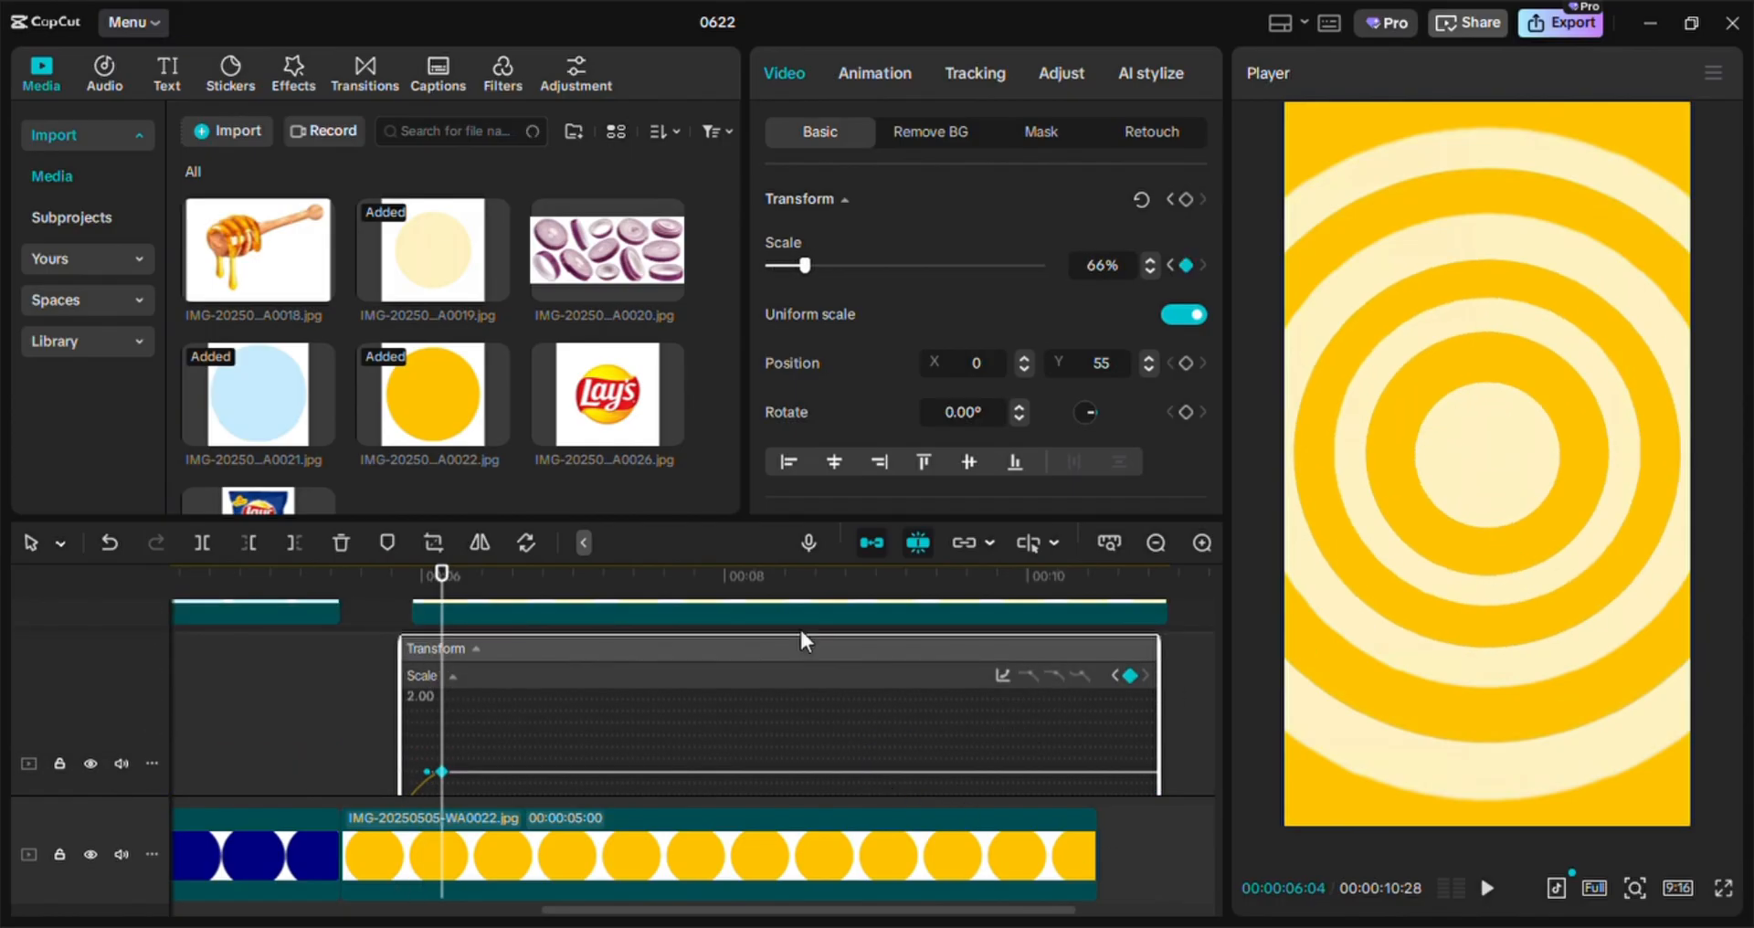
pyautogui.scroll(-3, 645, 704)
pyautogui.click(437, 760)
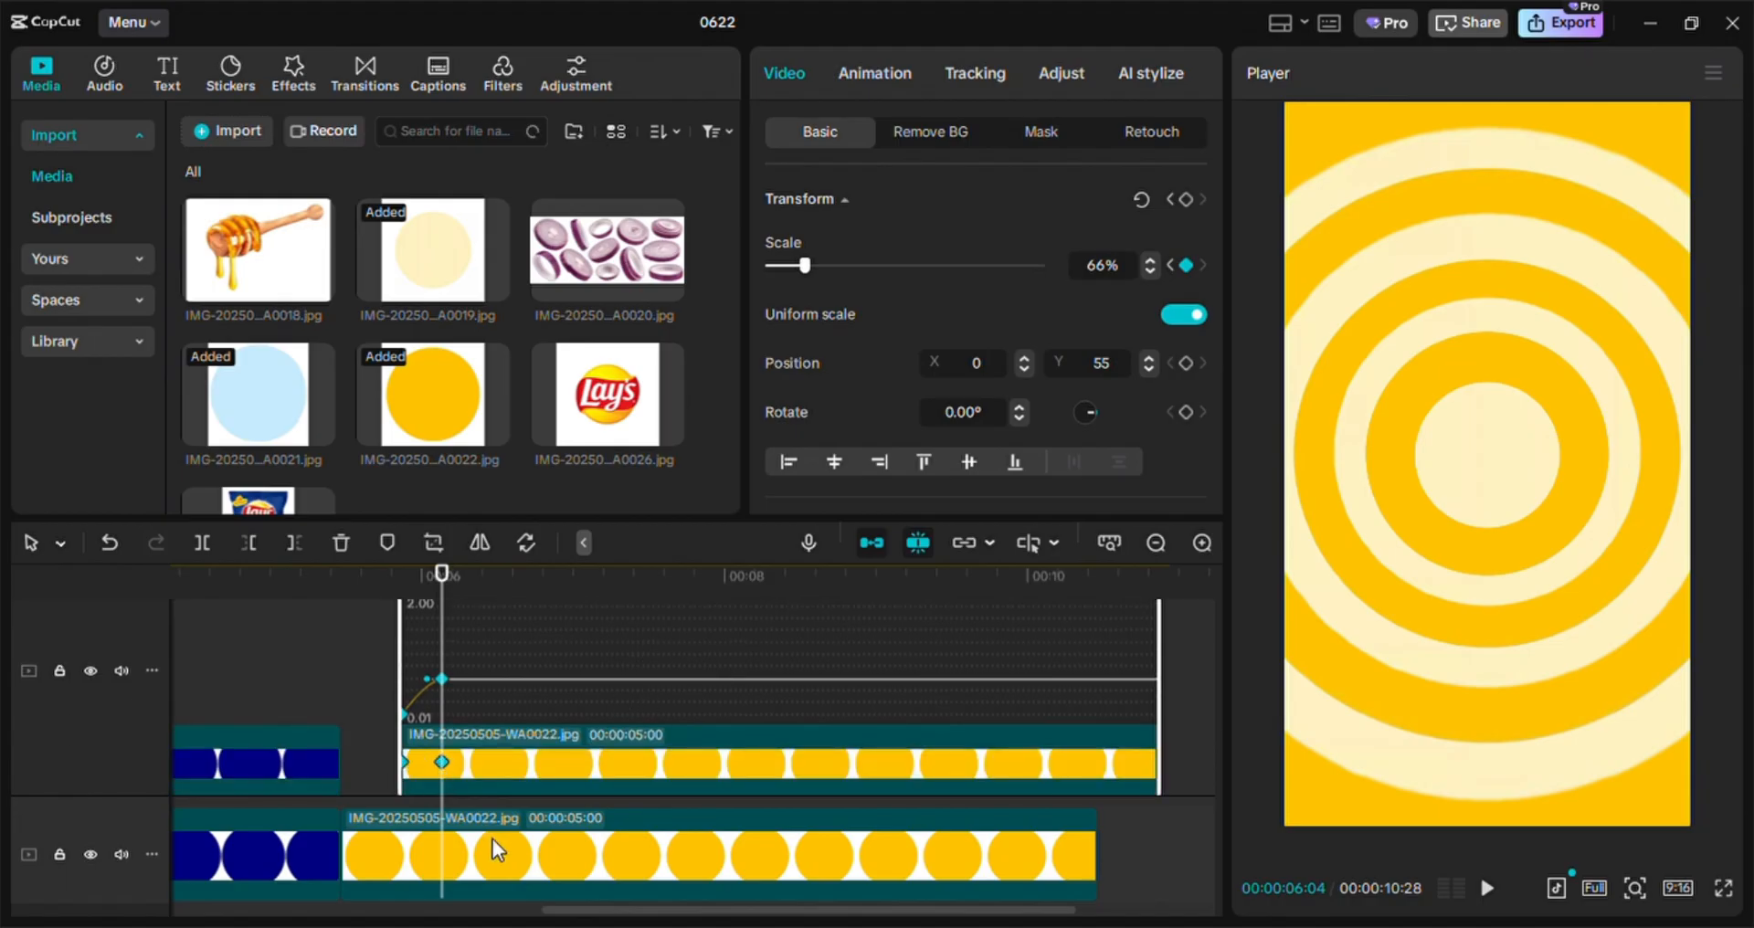
# Ease out the topmost cream circle clip's scale growth into its 00:00:06:06 keyframe, then collapse its keyframe graph
pyautogui.click(550, 704)
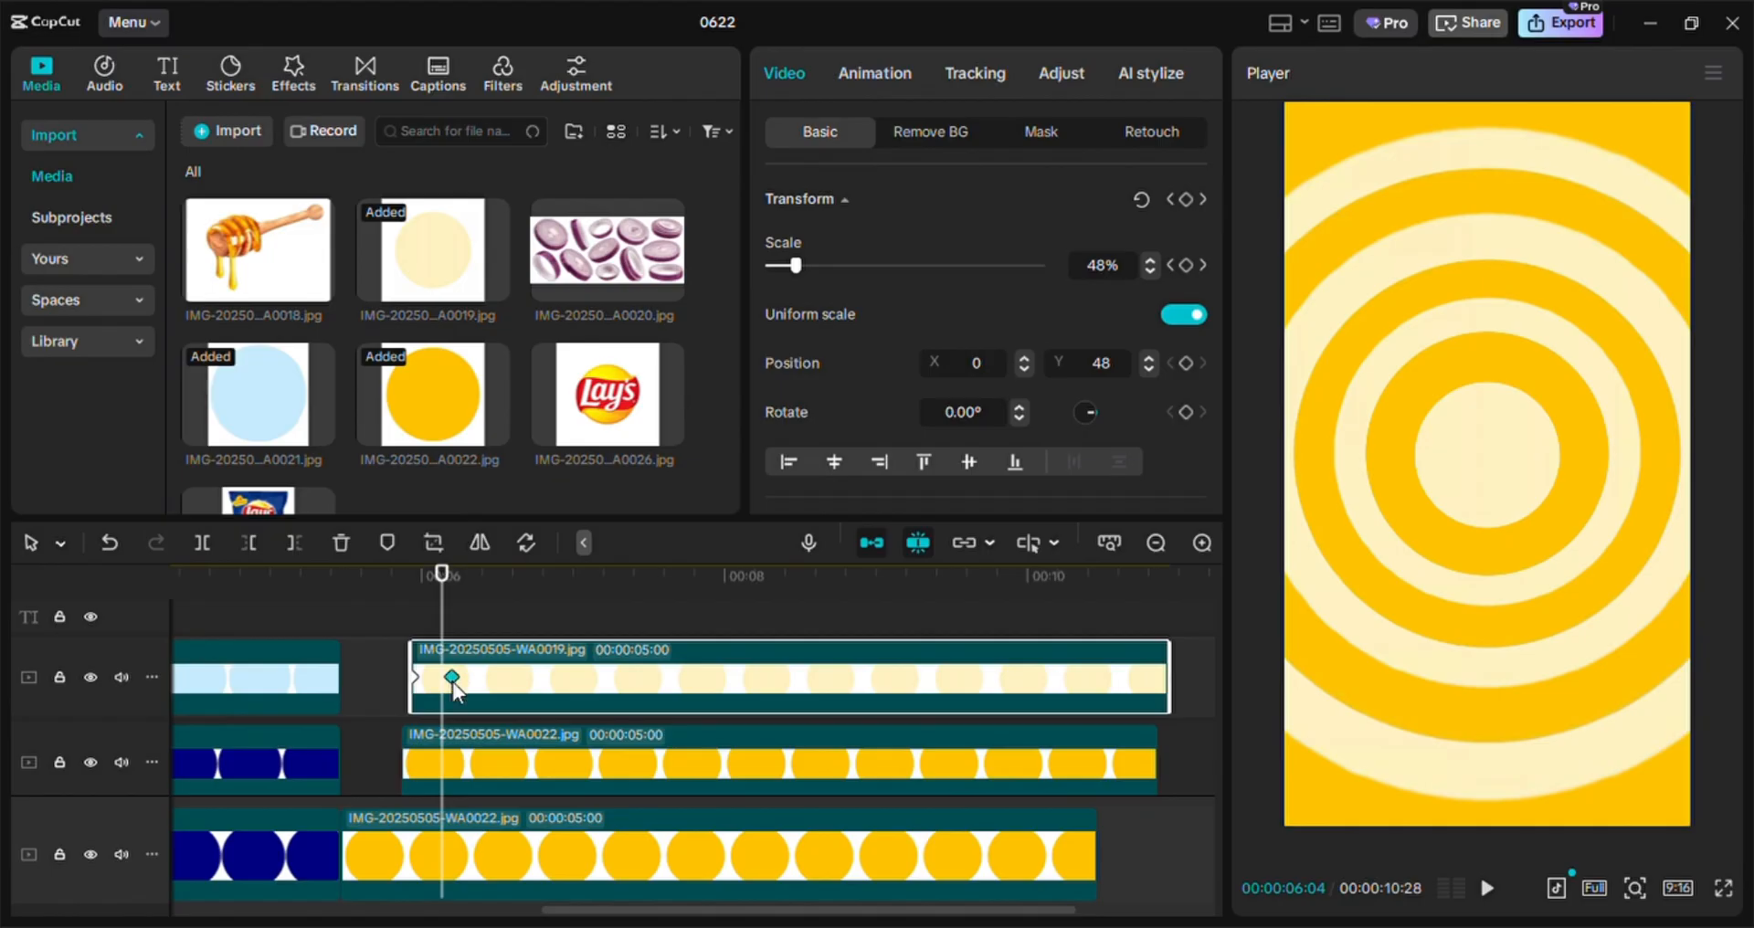
pyautogui.scroll(3, 530, 777)
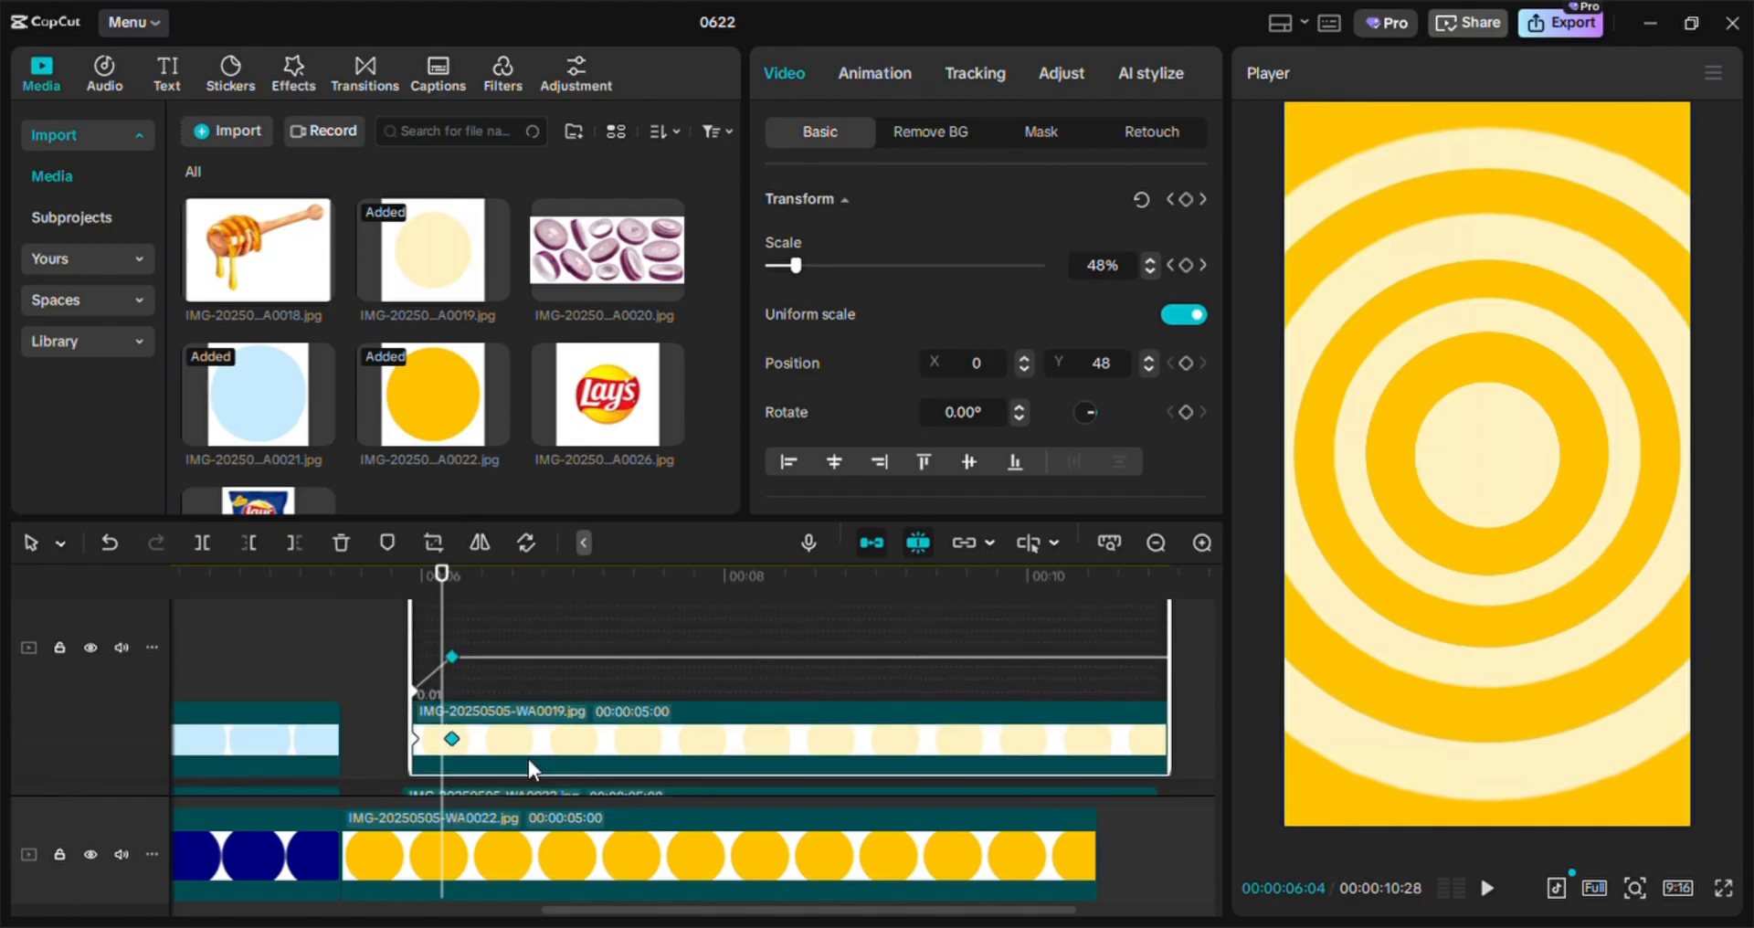
pyautogui.moveTo(494, 665); pyautogui.dragTo(375, 741)
pyautogui.scroll(2, 852, 722)
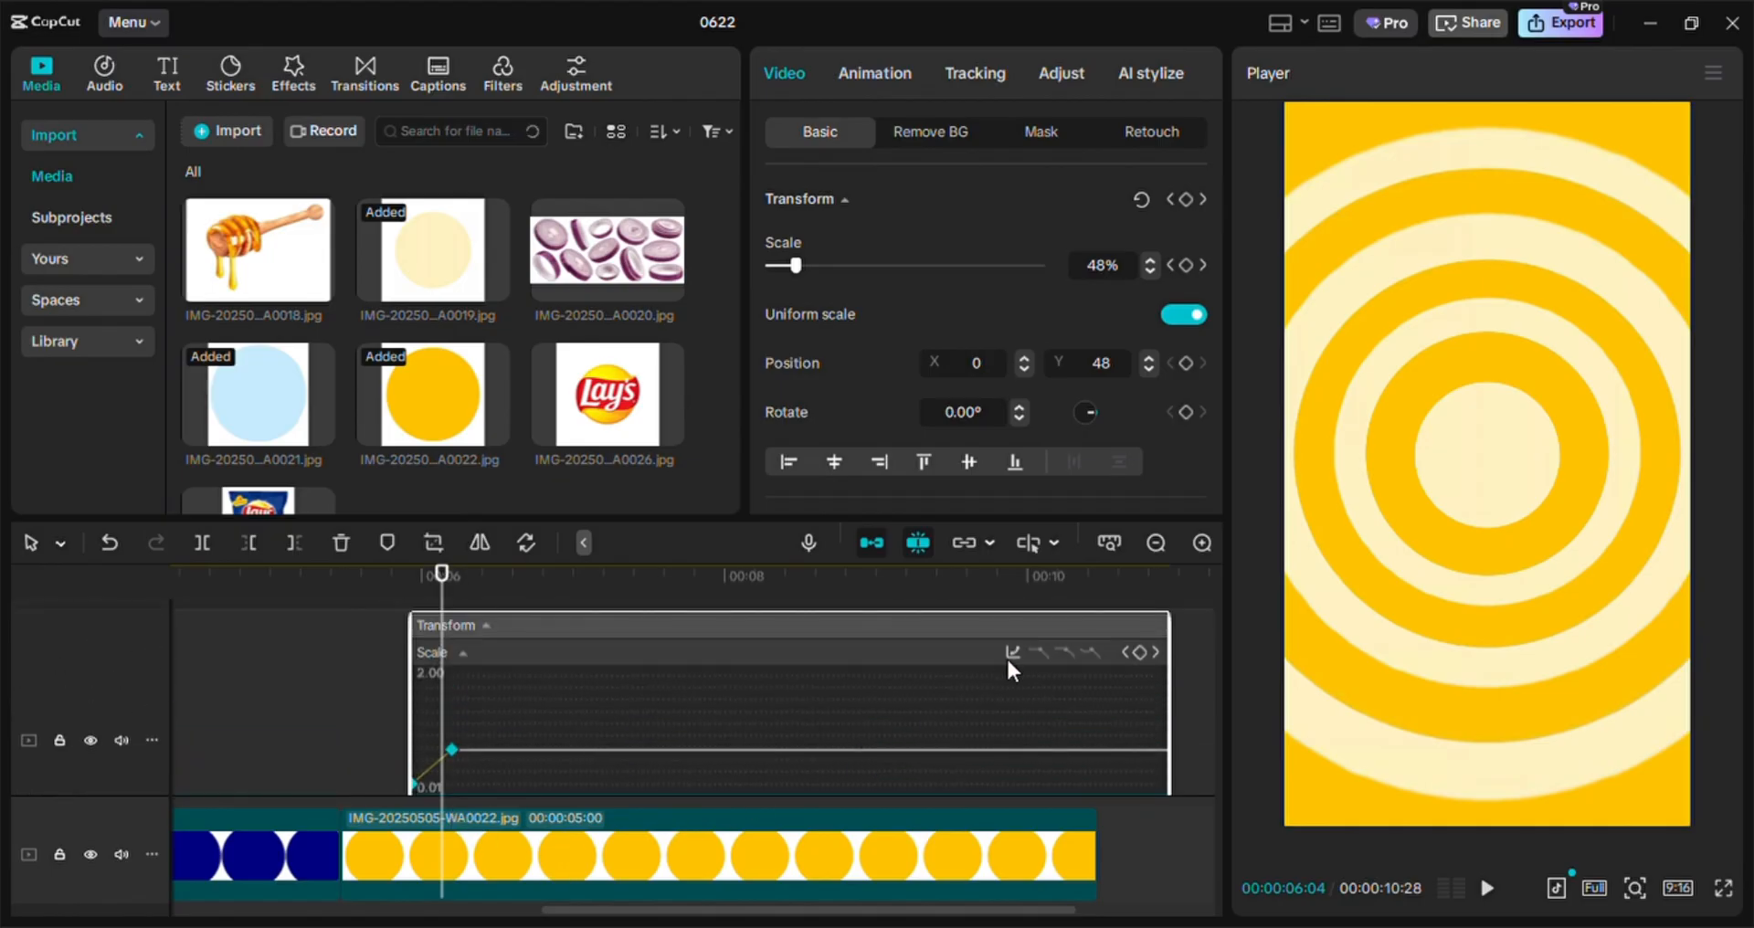
pyautogui.press('Right')
pyautogui.press('Right')
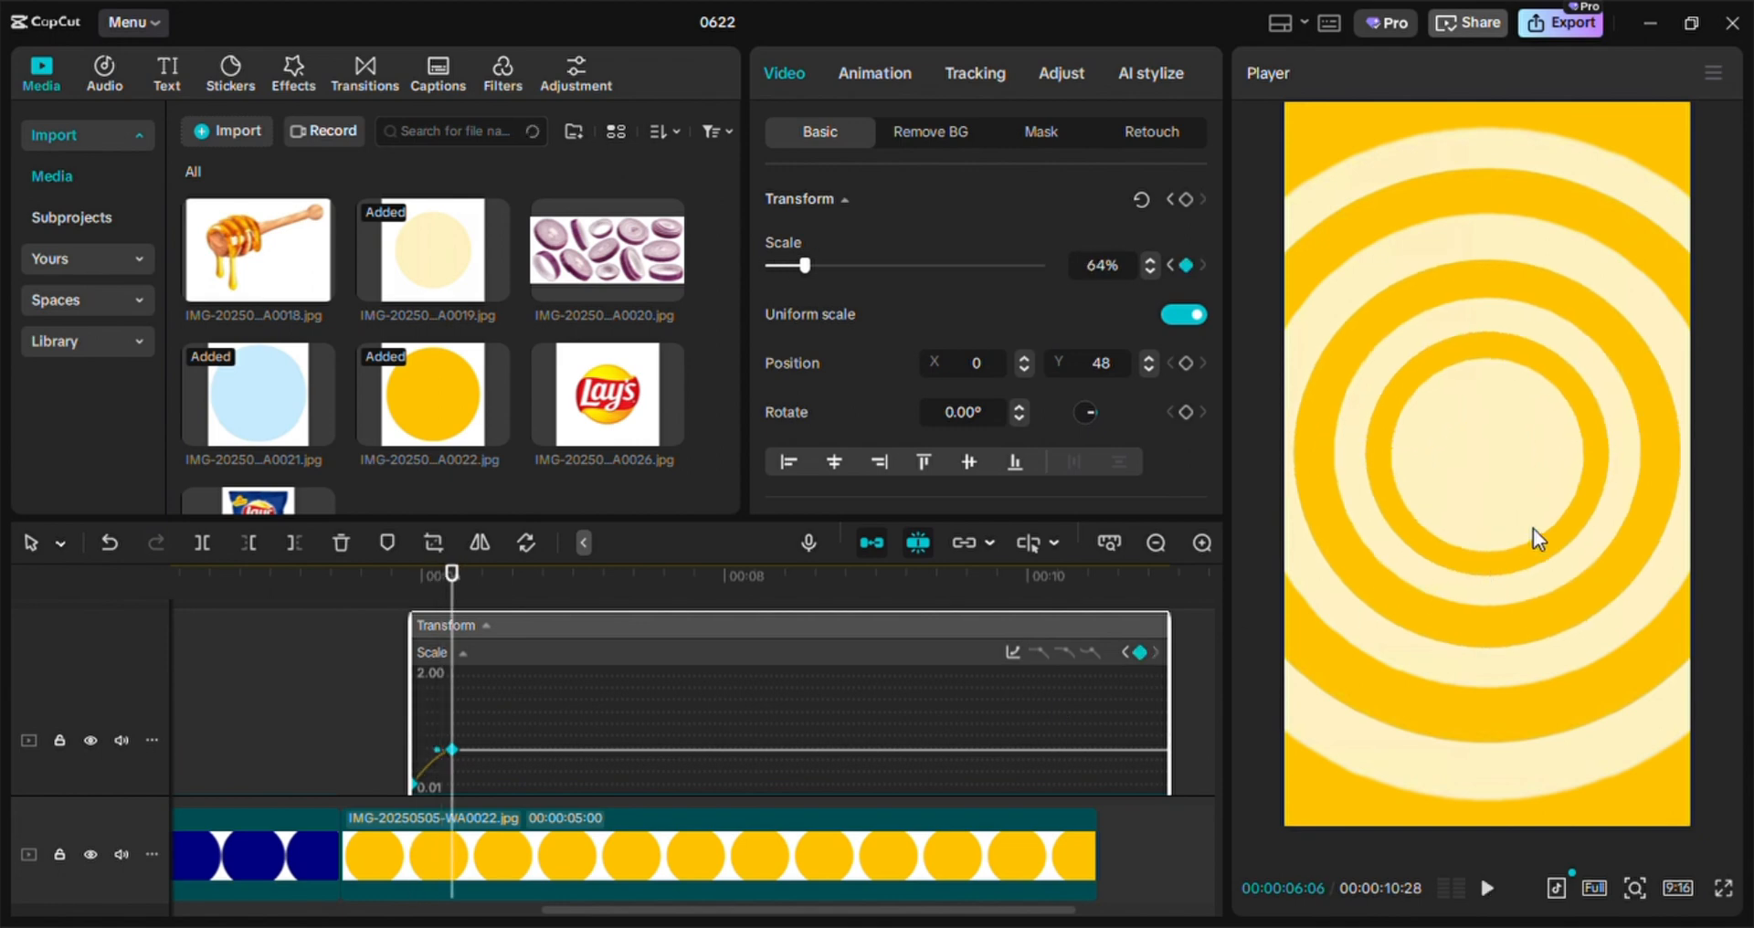
pyautogui.scroll(-3, 425, 678)
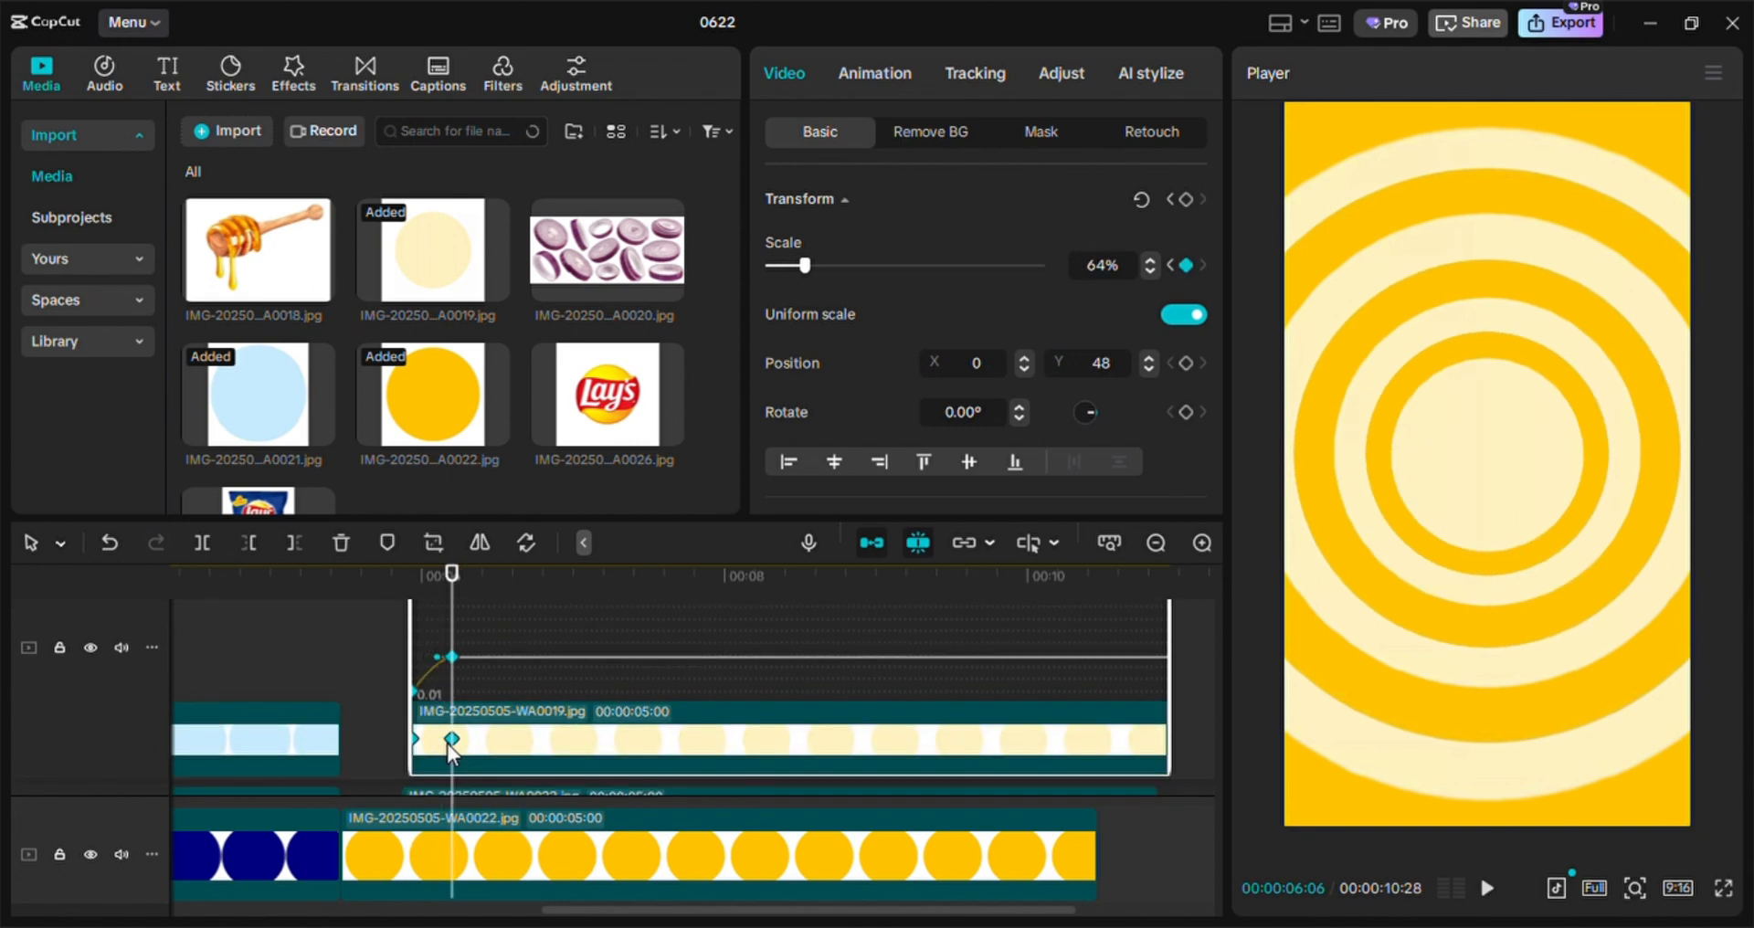
pyautogui.hotkey('alt', 'k')
# Play the timeline from 00:00:05:04 to review the staggered growth of the yellow and cream circles
pyautogui.click(291, 599)
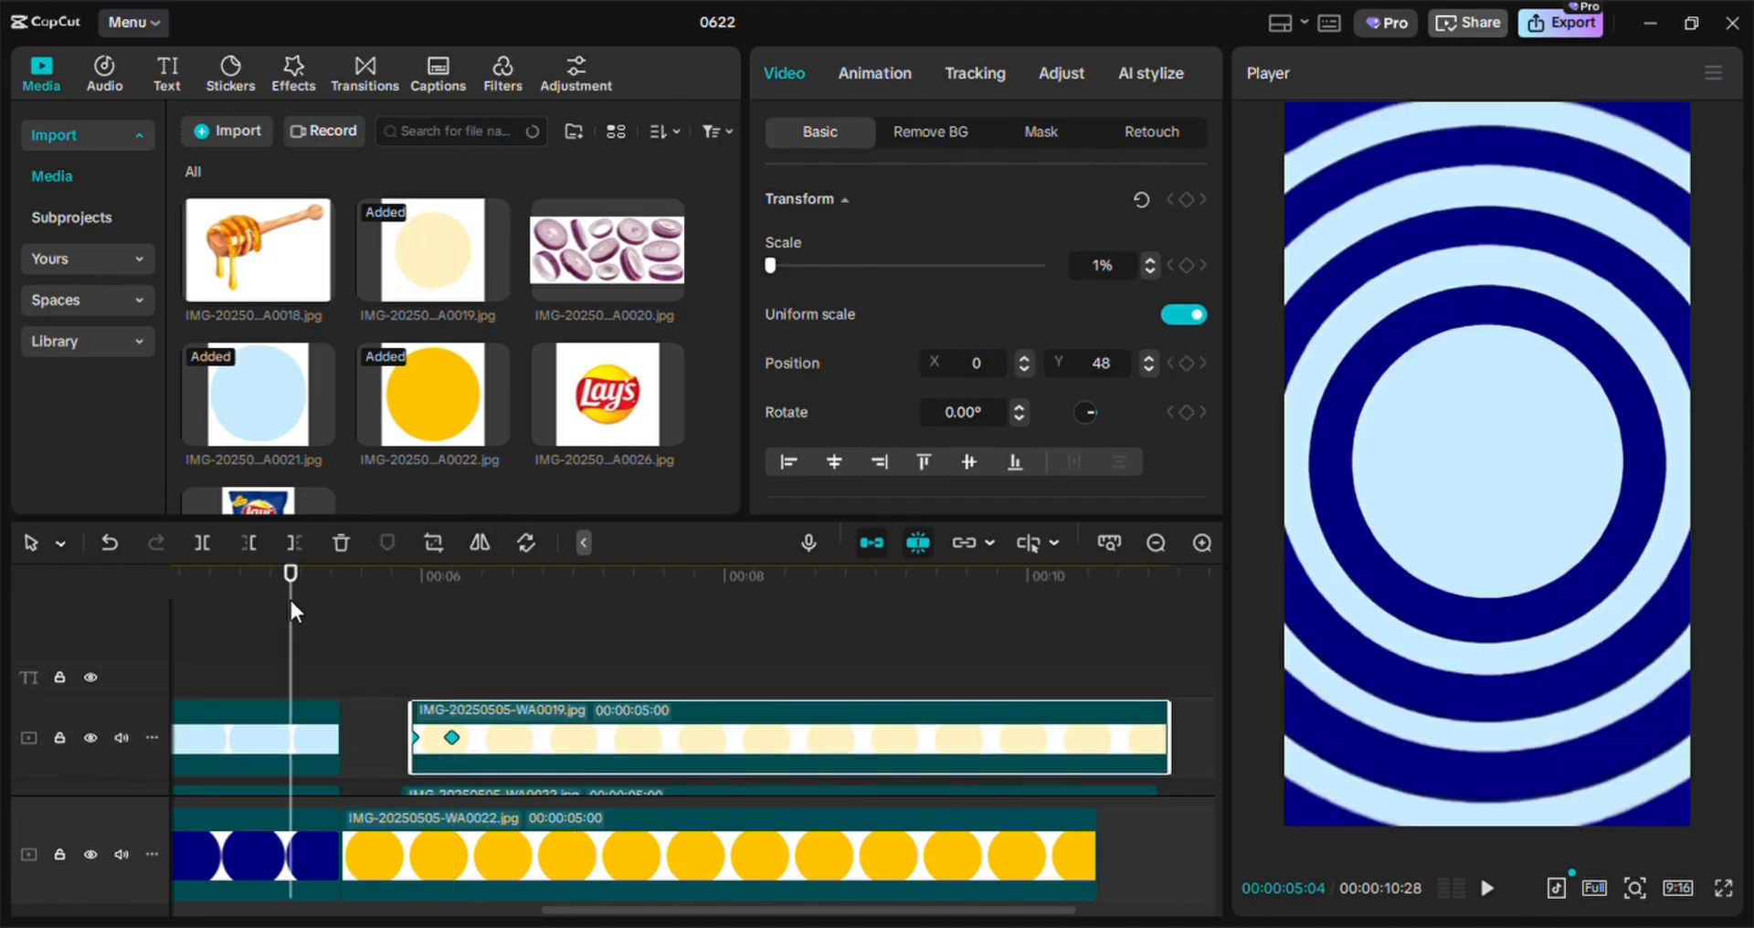
pyautogui.press('space')
pyautogui.press('space')
pyautogui.press('space')
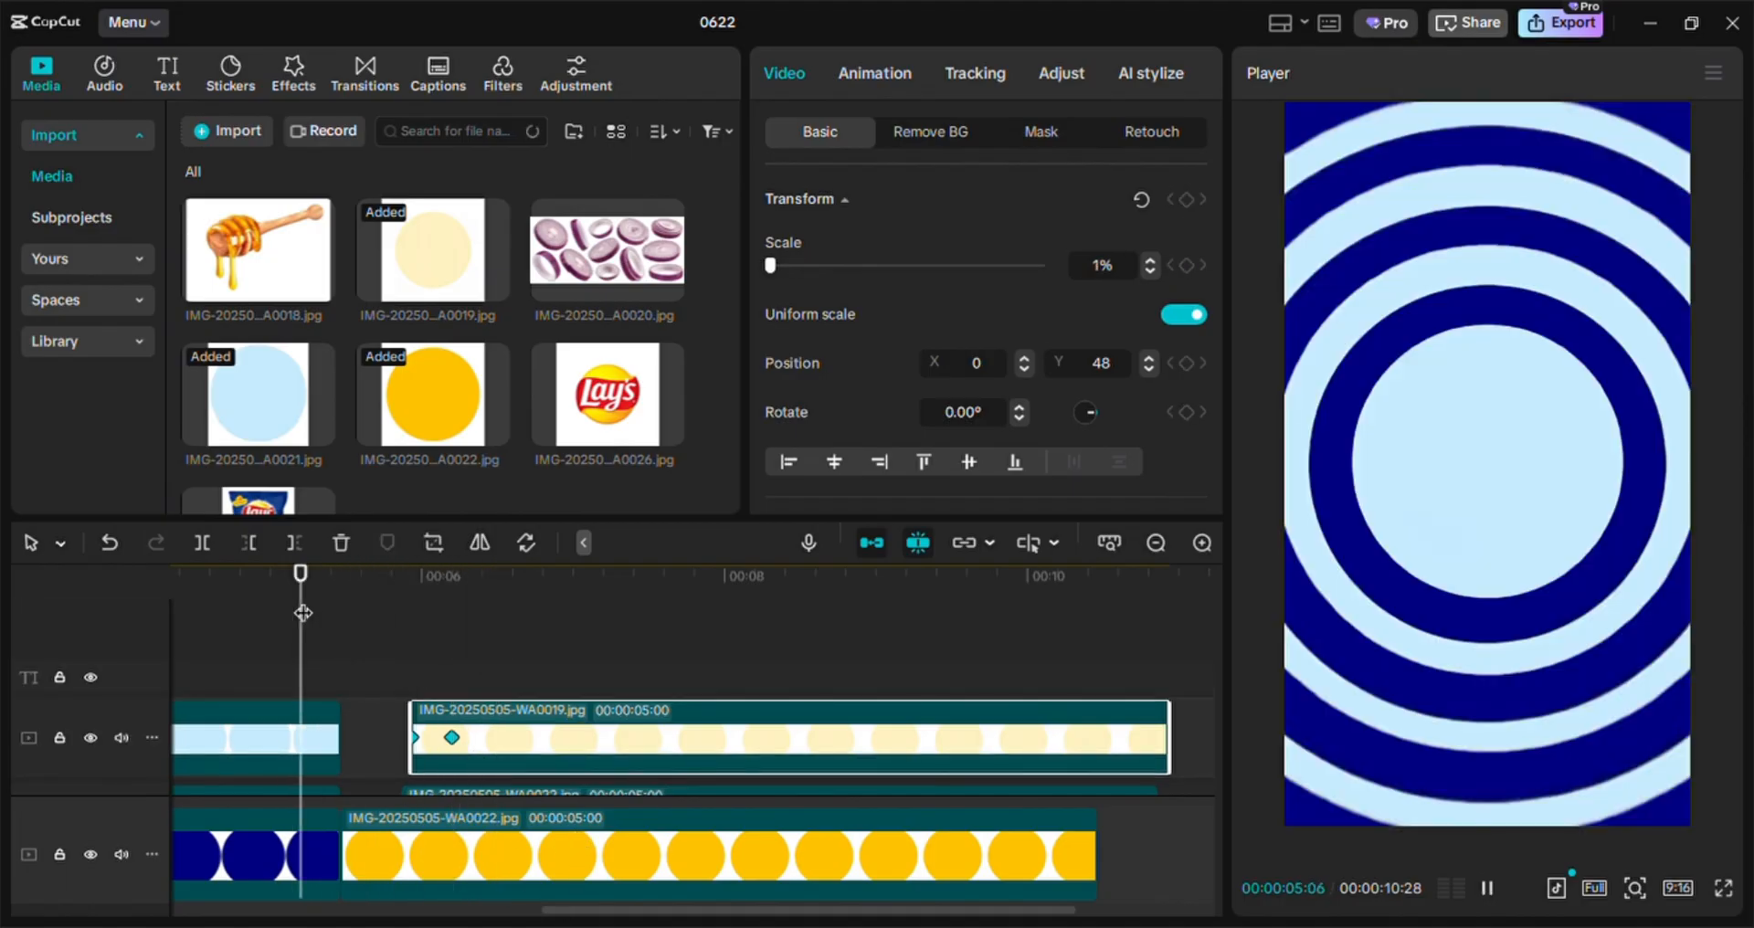
pyautogui.press('space')
pyautogui.press('space')
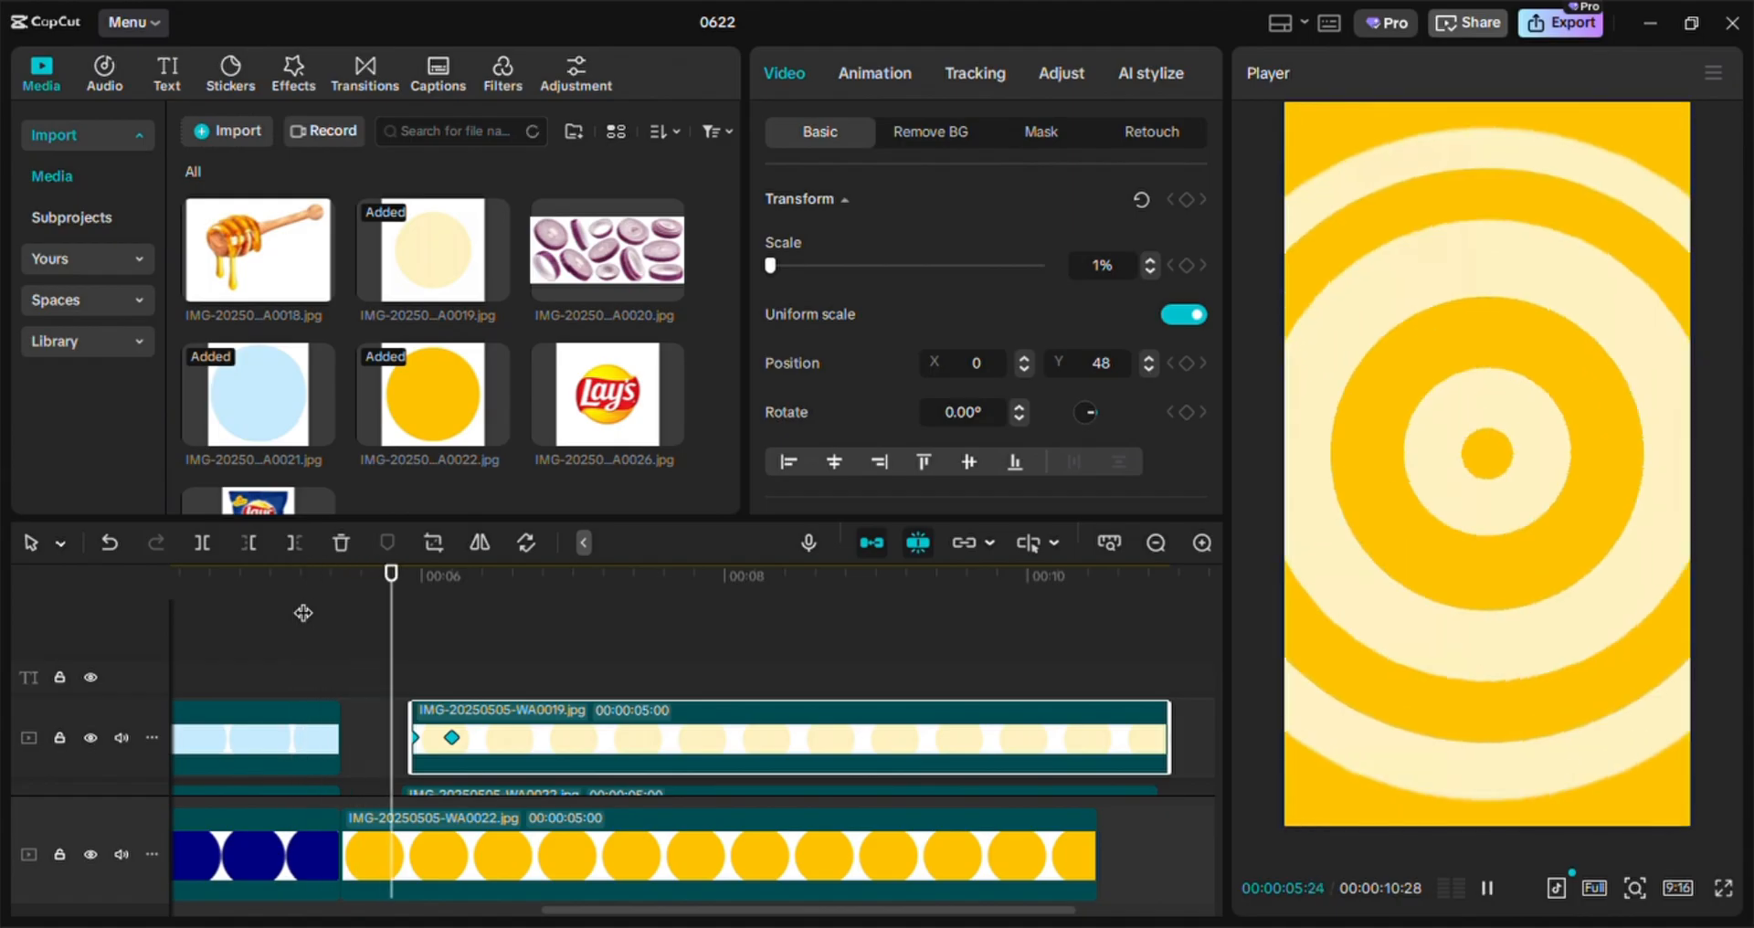
# Extend the topmost yellow and second-highest cream circle clips to end level with the topmost cream clip at 00:00:10:28
pyautogui.scroll(-6, 382, 734)
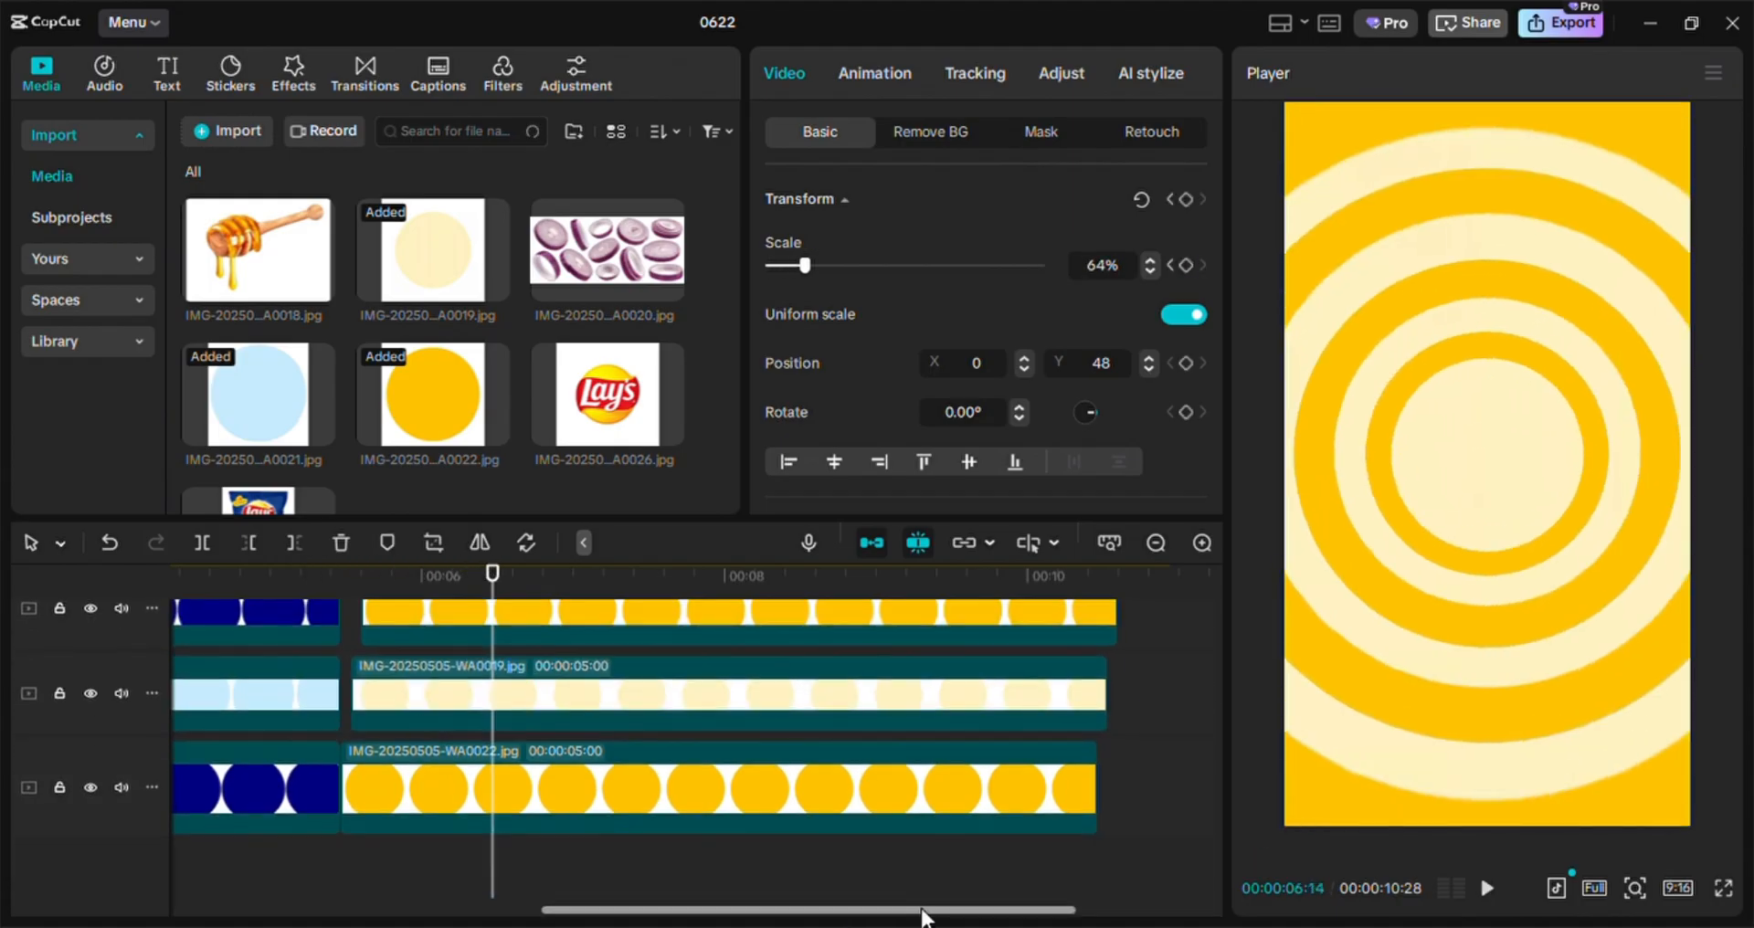
pyautogui.moveTo(924, 912); pyautogui.dragTo(124, 770)
pyautogui.moveTo(293, 911); pyautogui.dragTo(798, 911)
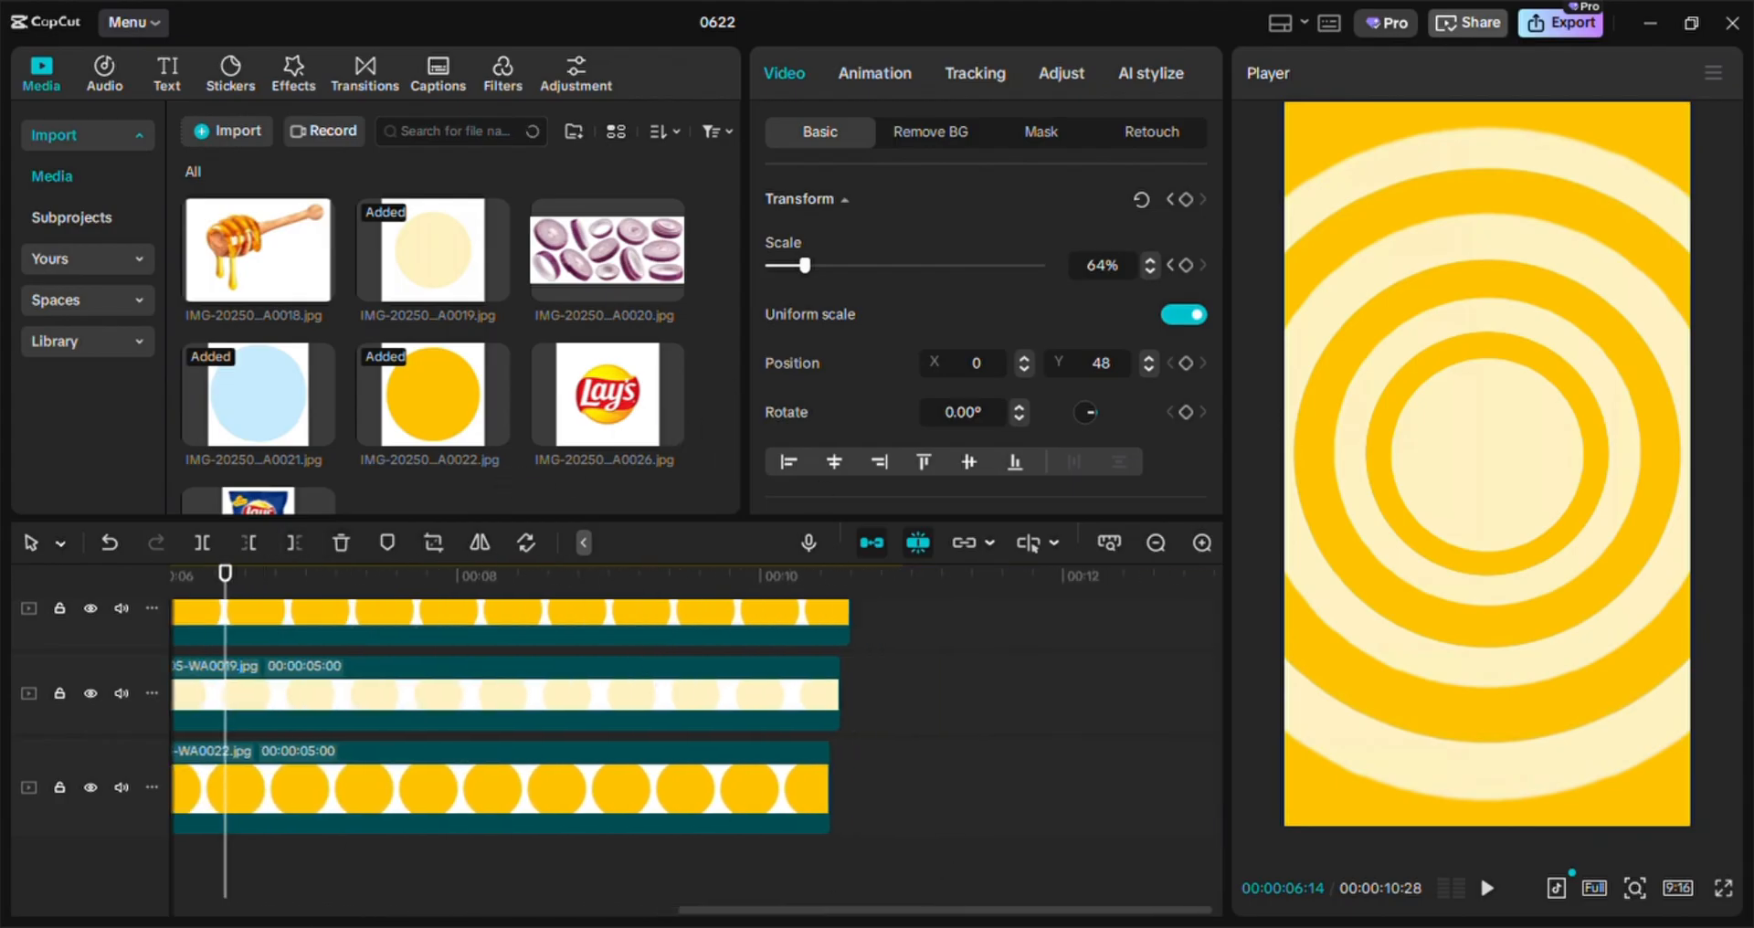
pyautogui.scroll(6, 755, 737)
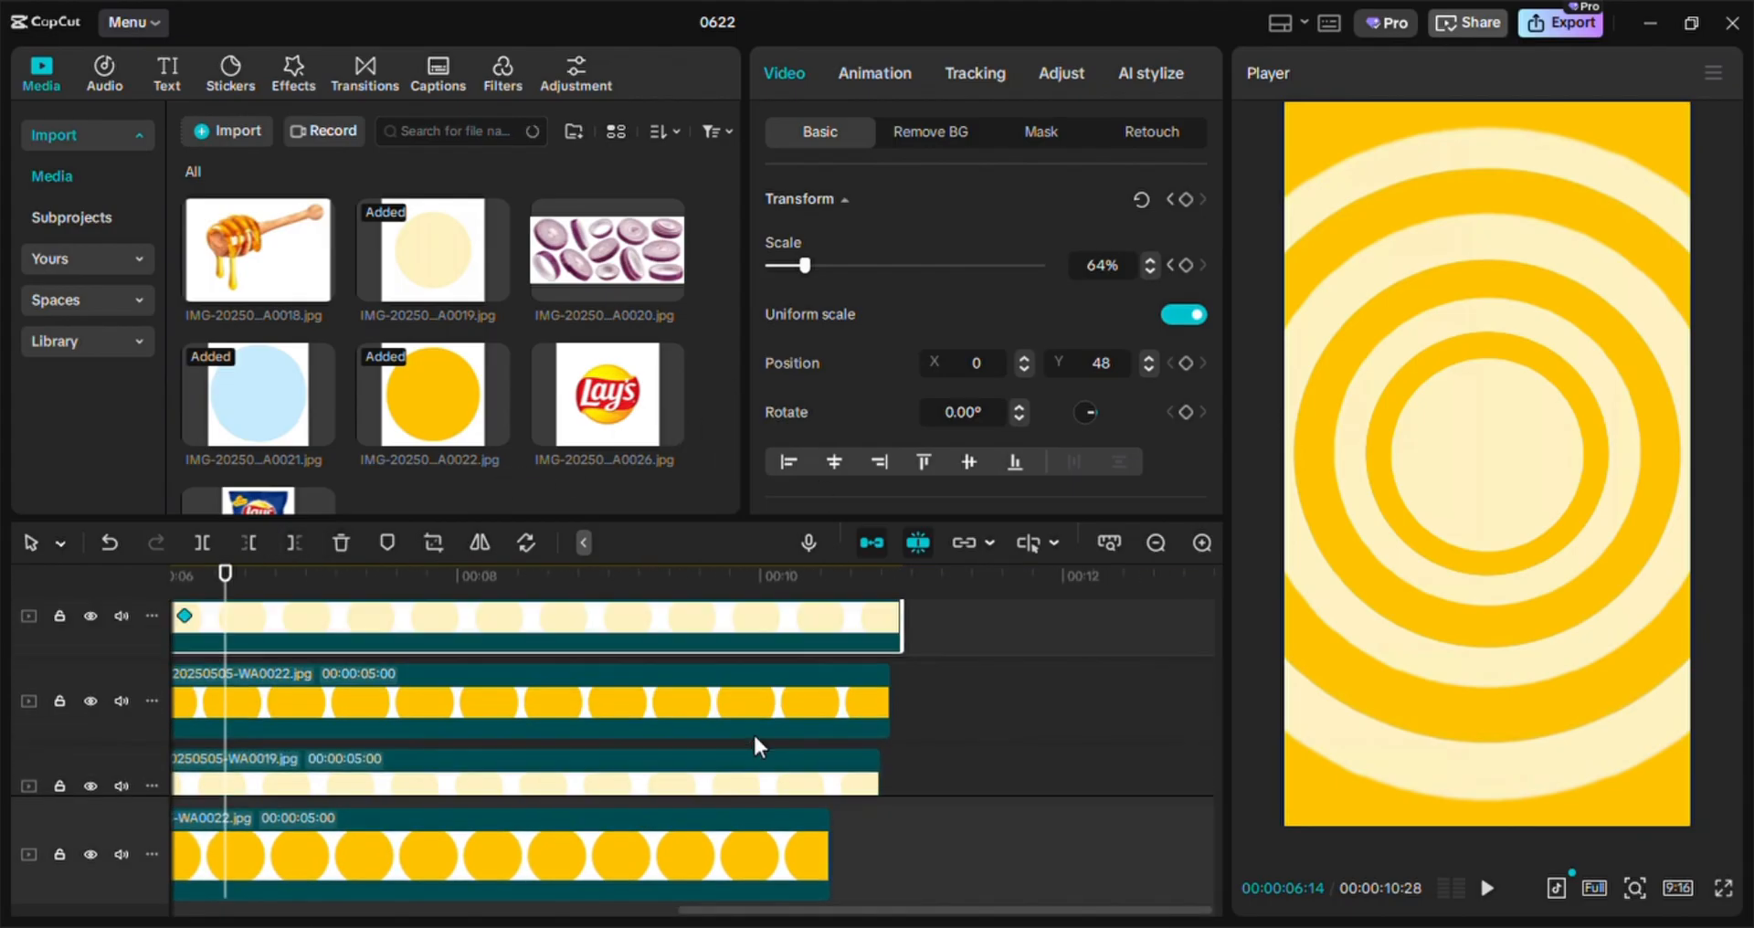
pyautogui.scroll(1, 753, 732)
pyautogui.click(1208, 544)
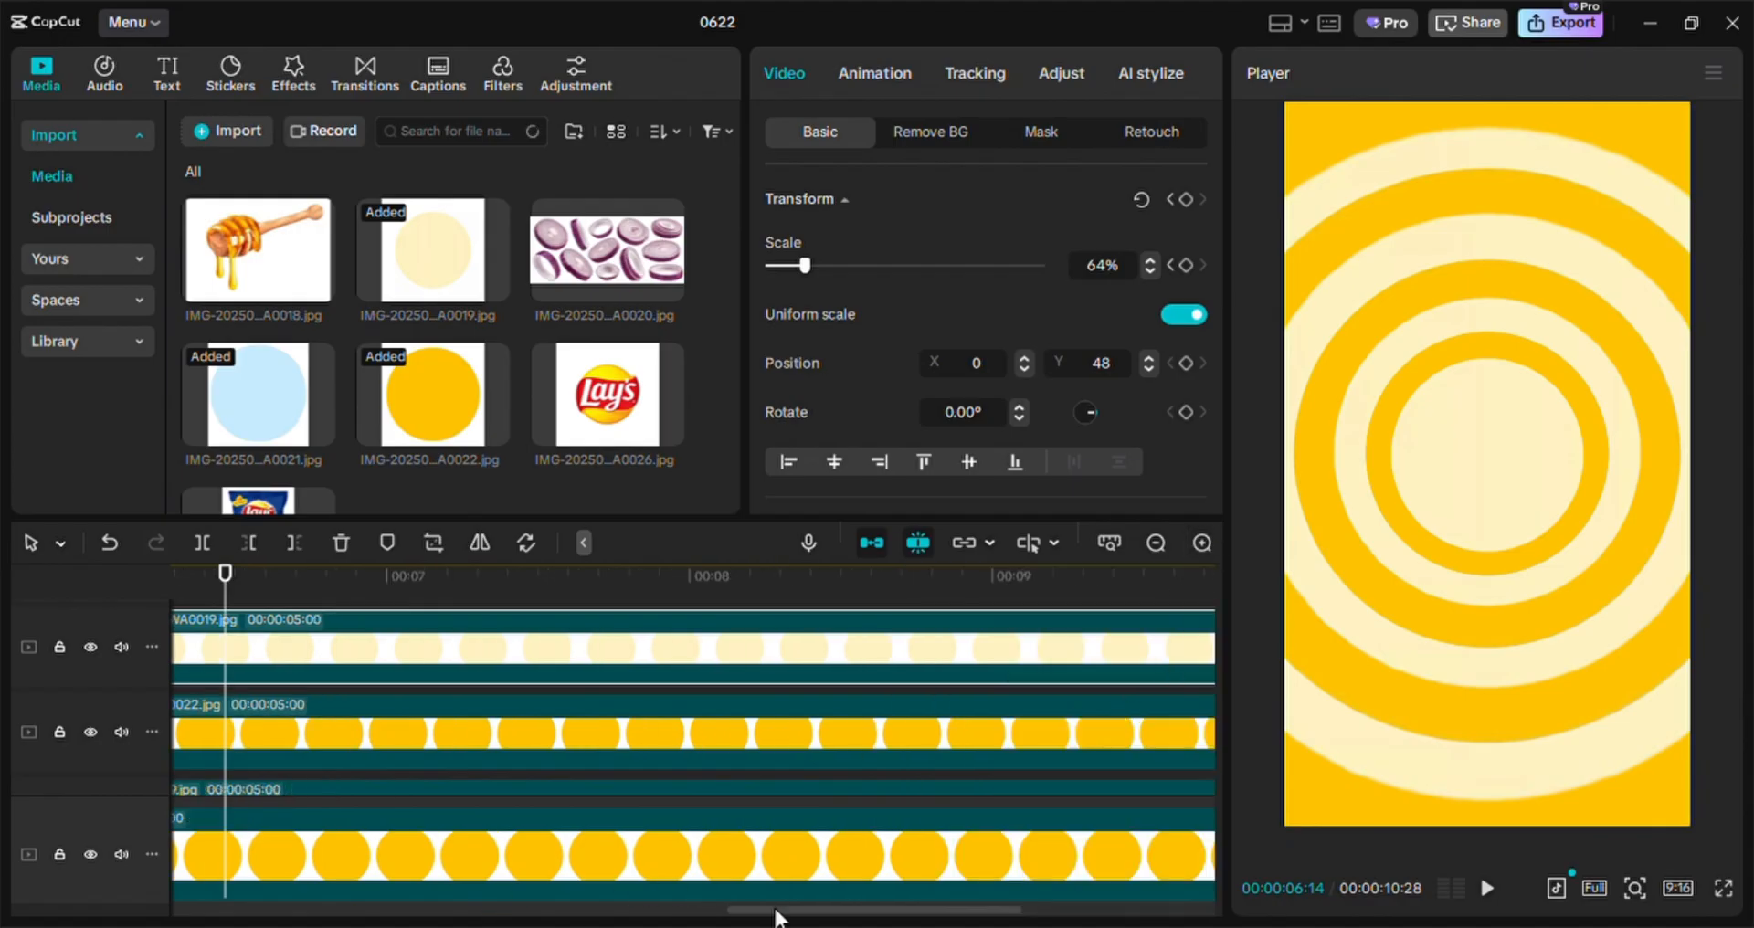
pyautogui.moveTo(729, 912); pyautogui.dragTo(915, 912)
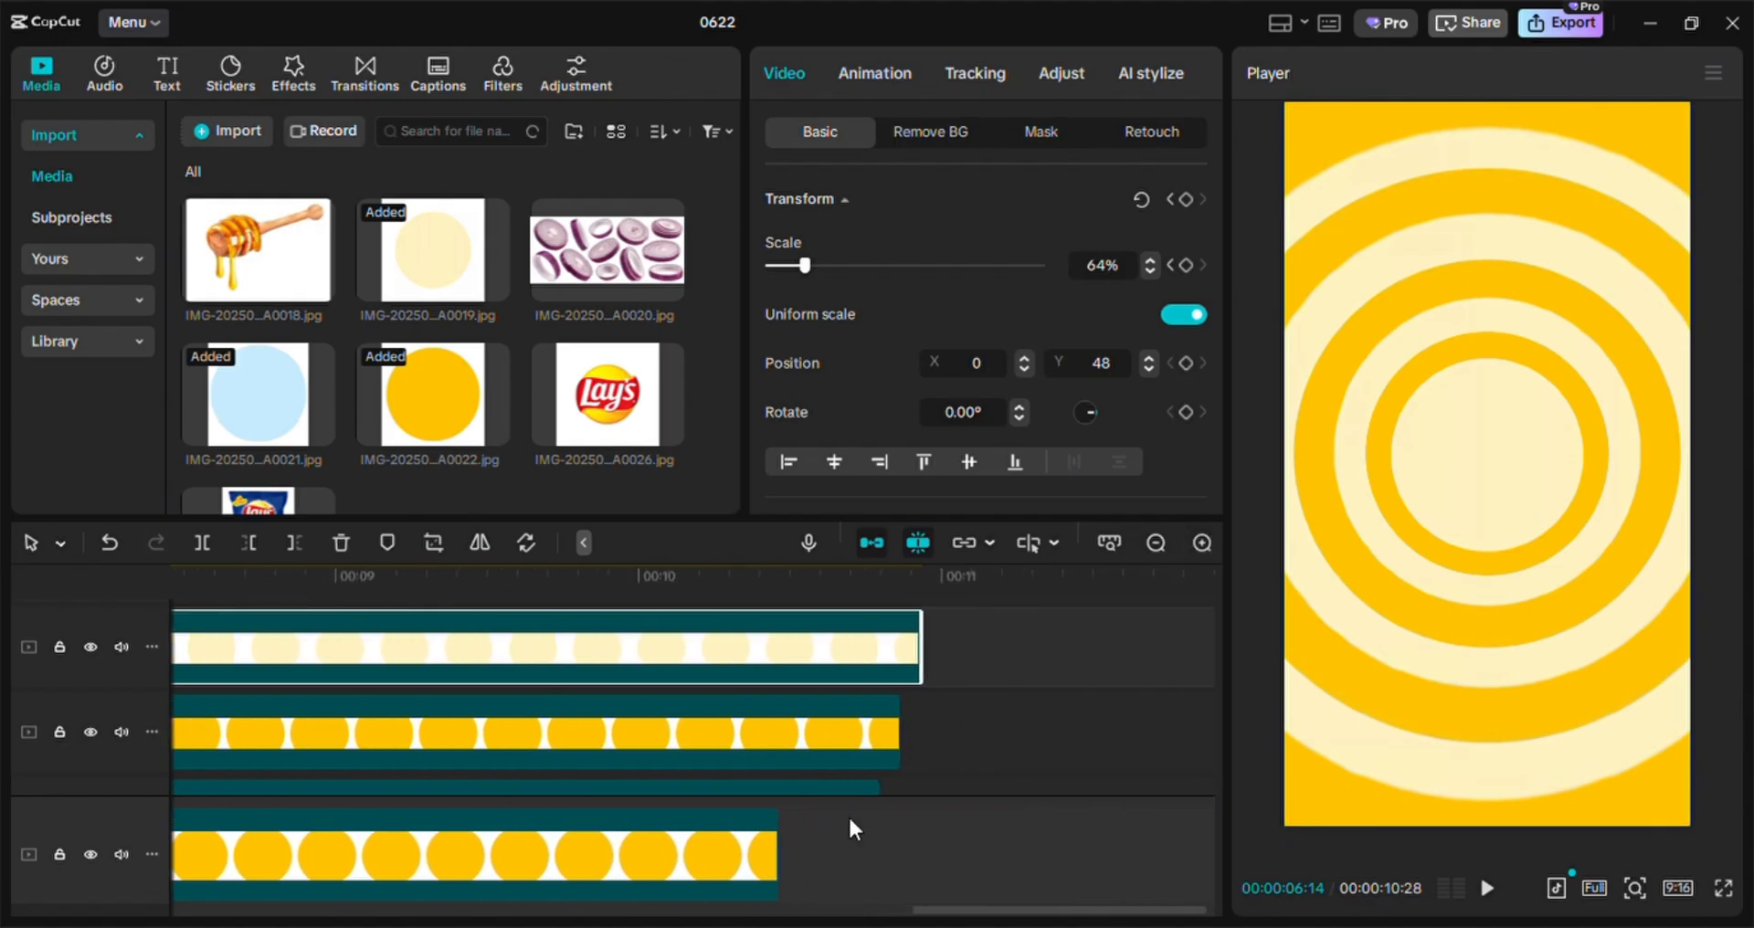
pyautogui.moveTo(896, 732); pyautogui.dragTo(929, 806)
pyautogui.scroll(-1, 855, 753)
pyautogui.click(850, 759)
pyautogui.scroll(-1, 795, 767)
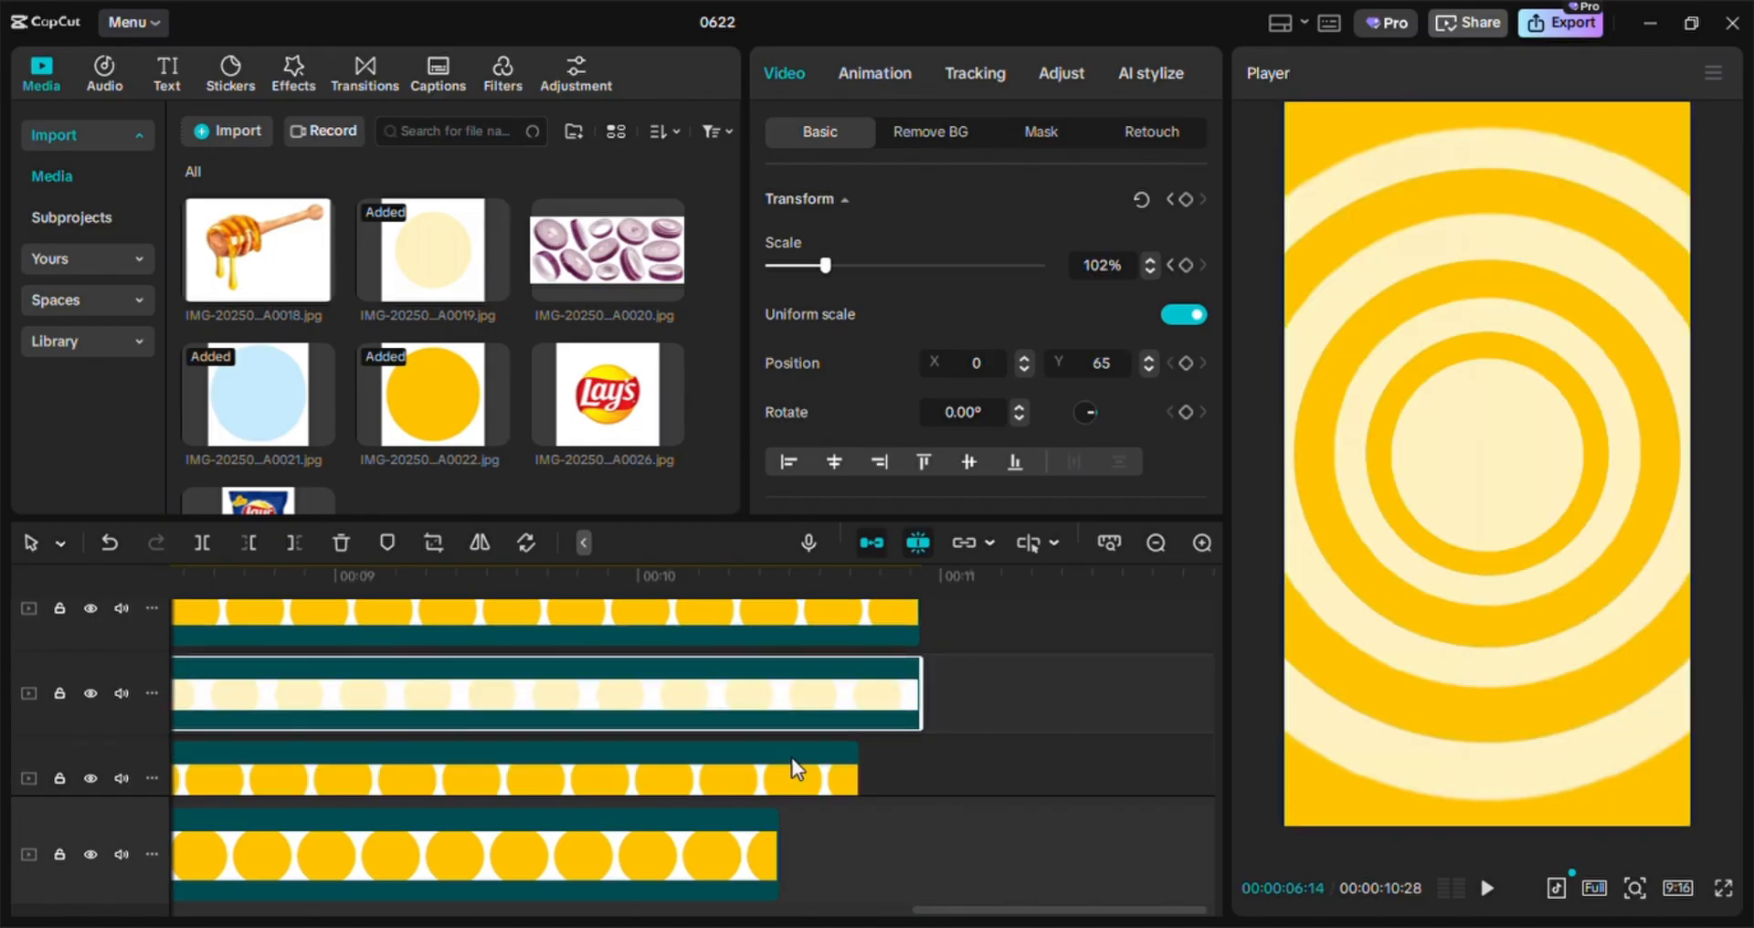
# Extend the third yellow clip from the bottom and the second-lowest cream clip to the same 00:00:10:28 end point
pyautogui.scroll(-1, 831, 742)
pyautogui.click(830, 742)
pyautogui.click(892, 744)
pyautogui.click(832, 733)
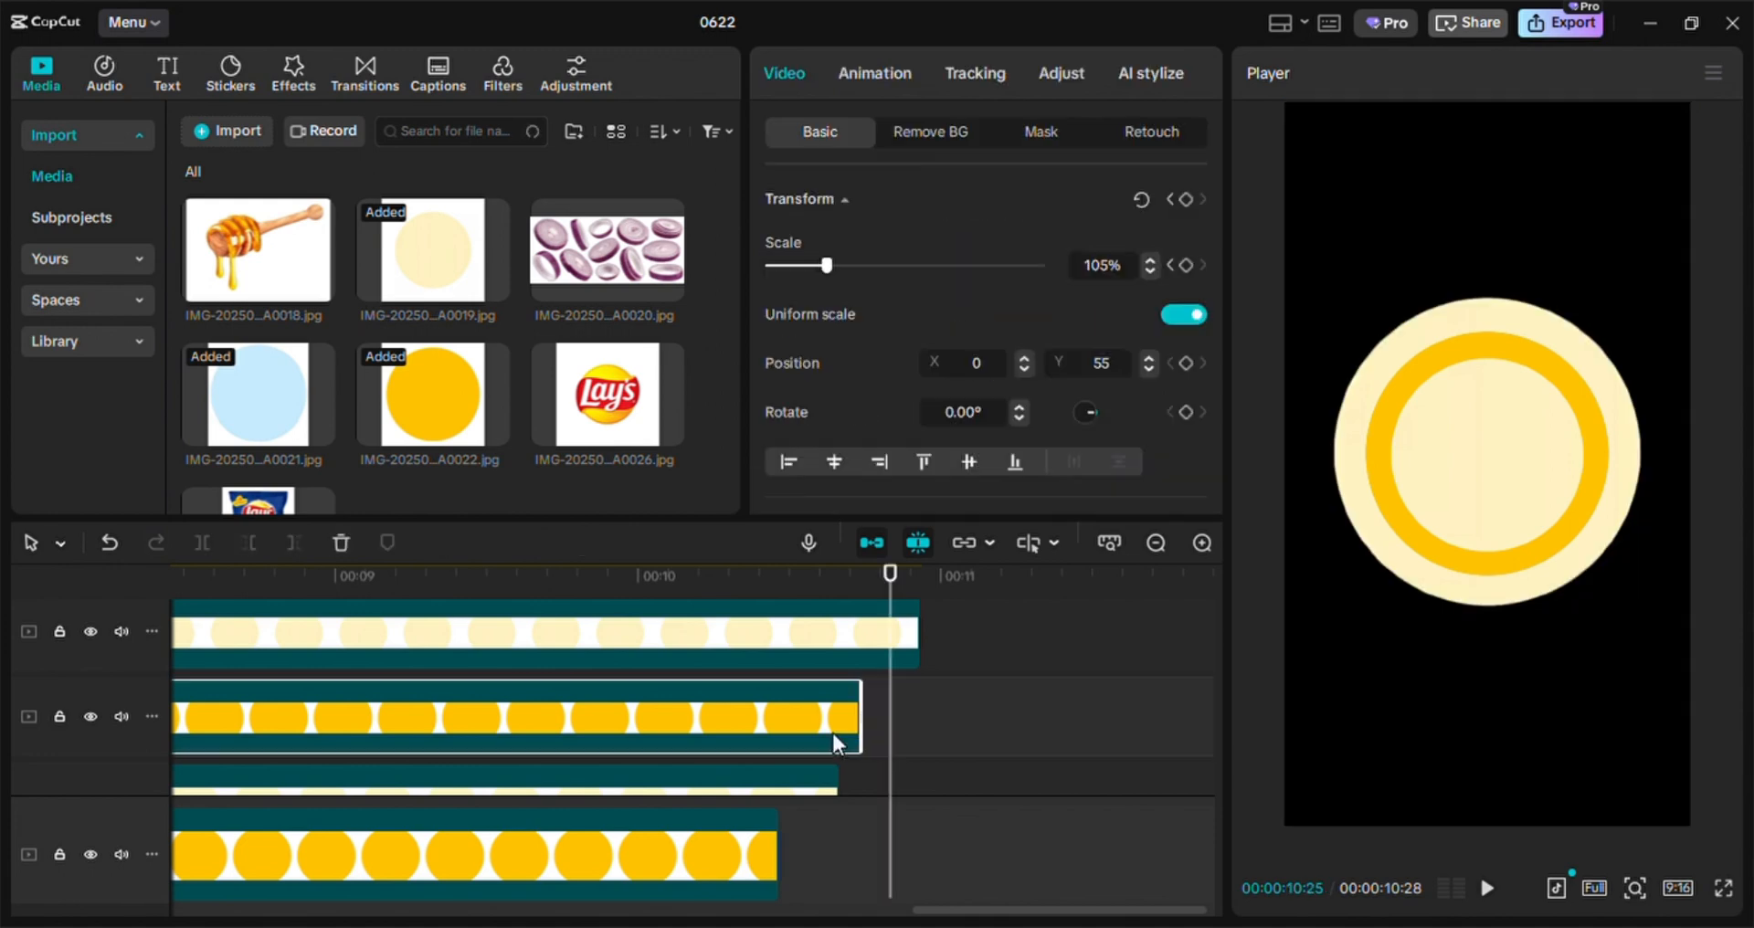
pyautogui.moveTo(875, 737); pyautogui.dragTo(918, 777)
pyautogui.scroll(-1, 913, 768)
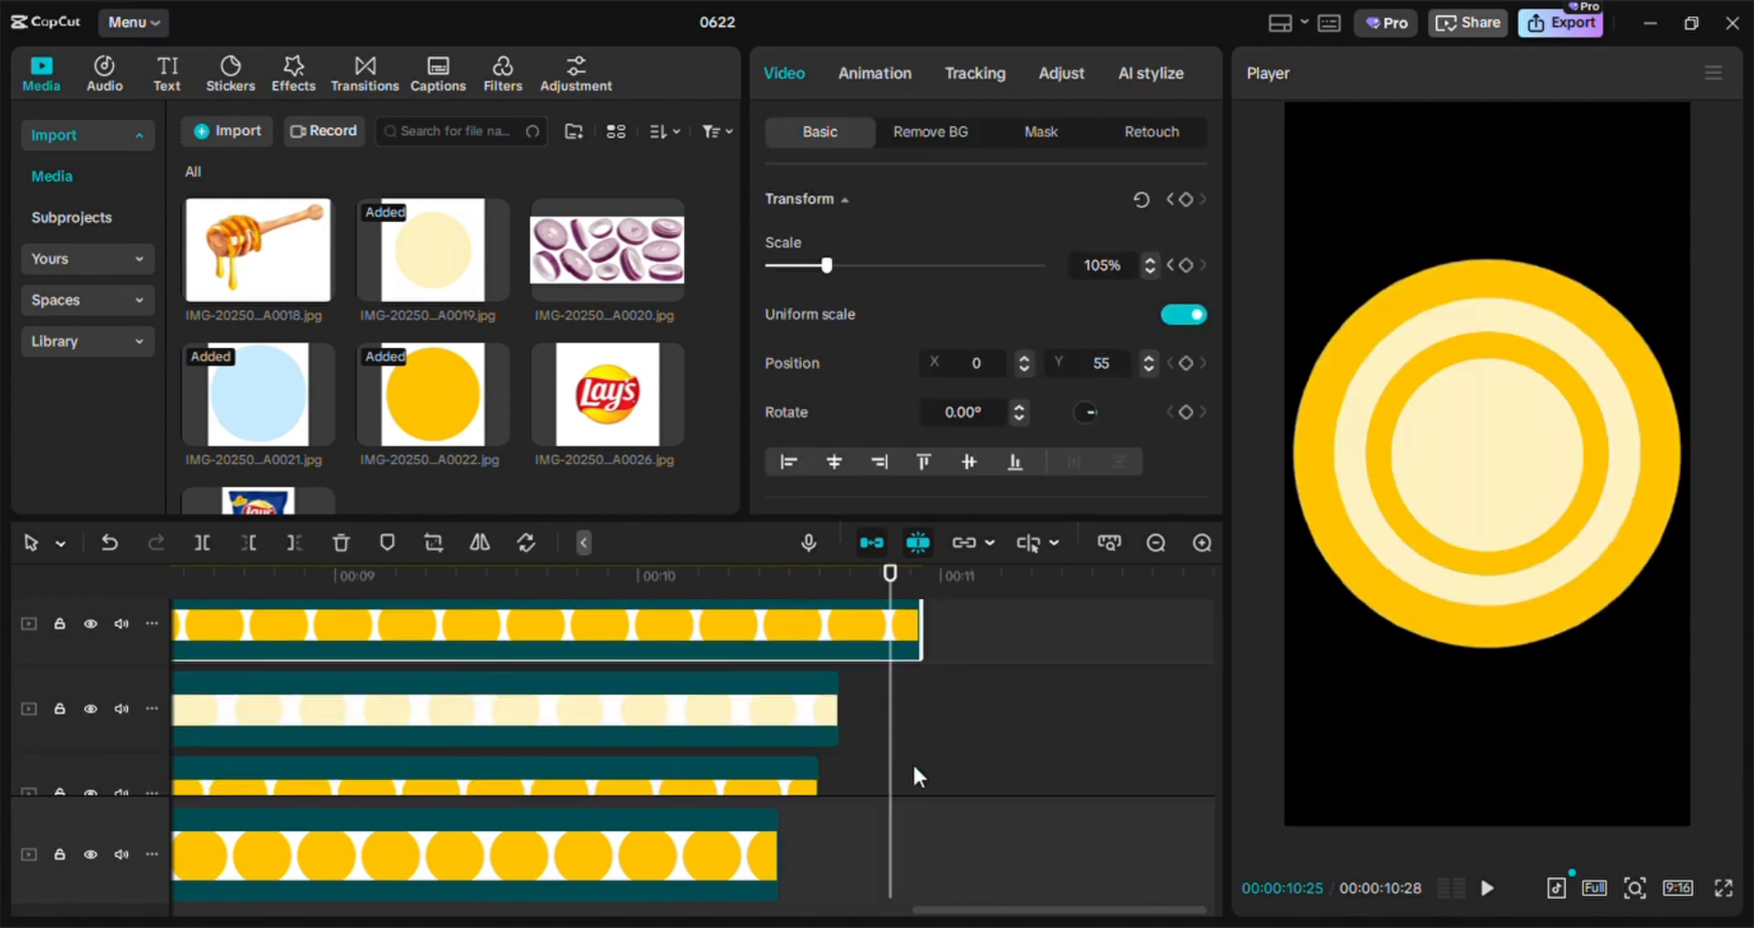
pyautogui.click(811, 715)
pyautogui.moveTo(839, 722); pyautogui.dragTo(905, 763)
# Extend the second-lowest yellow, lowest cream and bottom yellow circle clips to the shared 00:00:10:28 end point
pyautogui.scroll(-1, 877, 740)
pyautogui.click(733, 683)
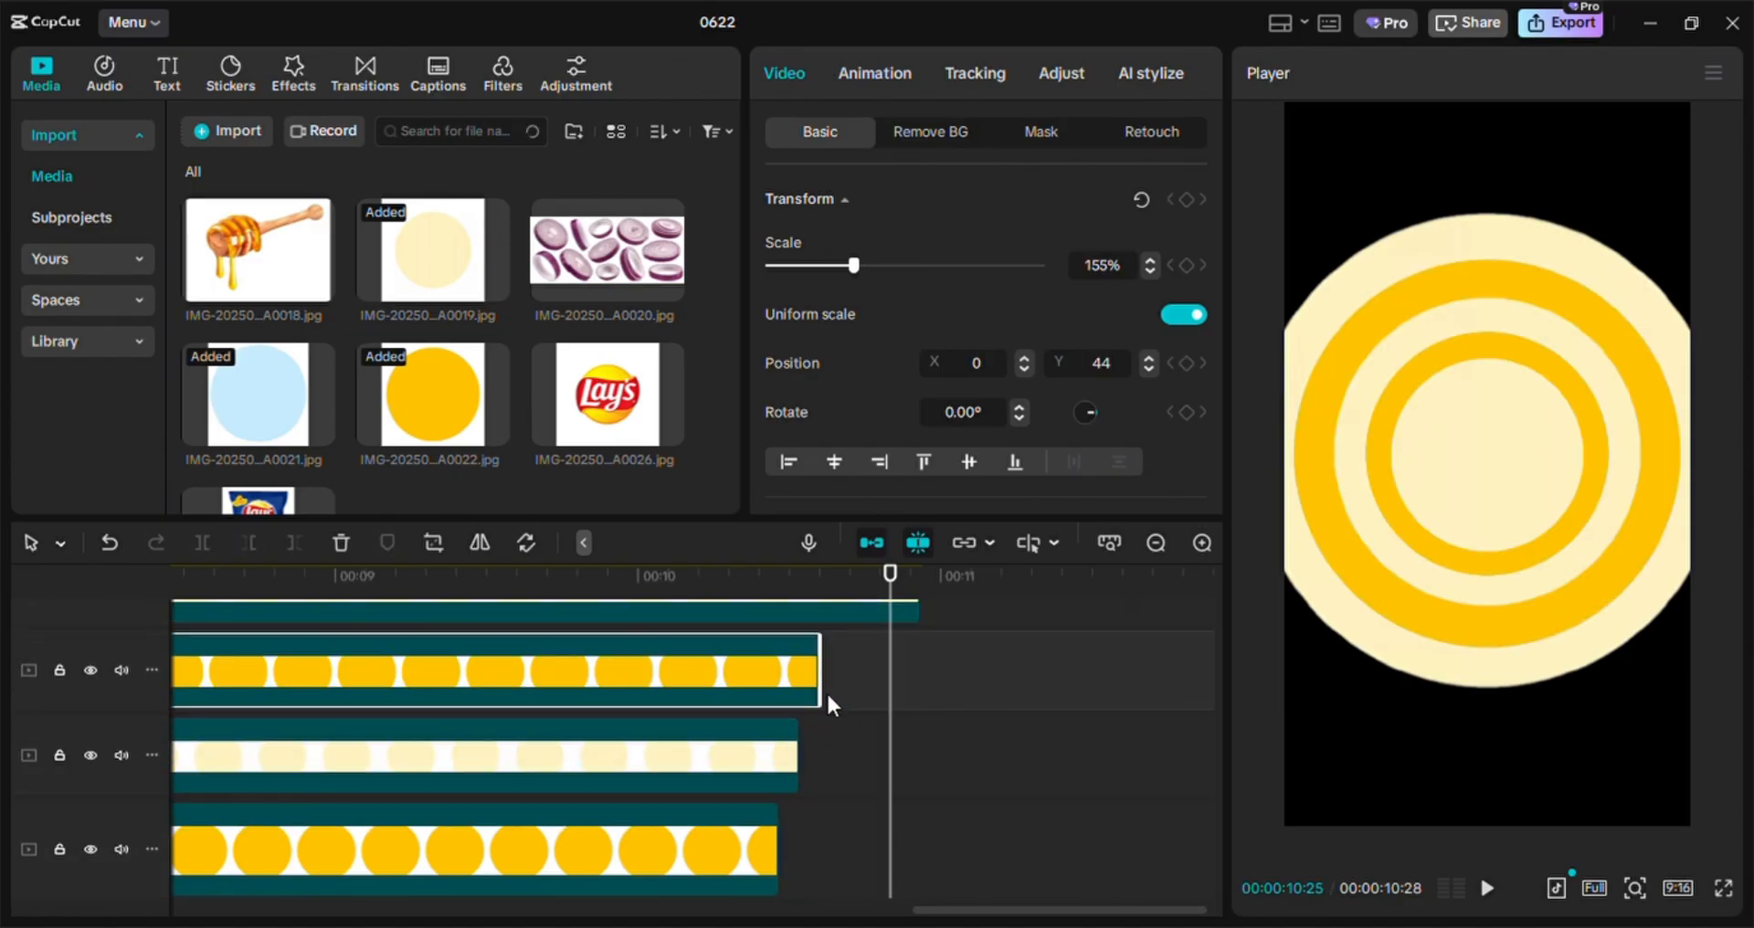
pyautogui.moveTo(828, 704); pyautogui.dragTo(915, 733)
pyautogui.scroll(-1, 913, 731)
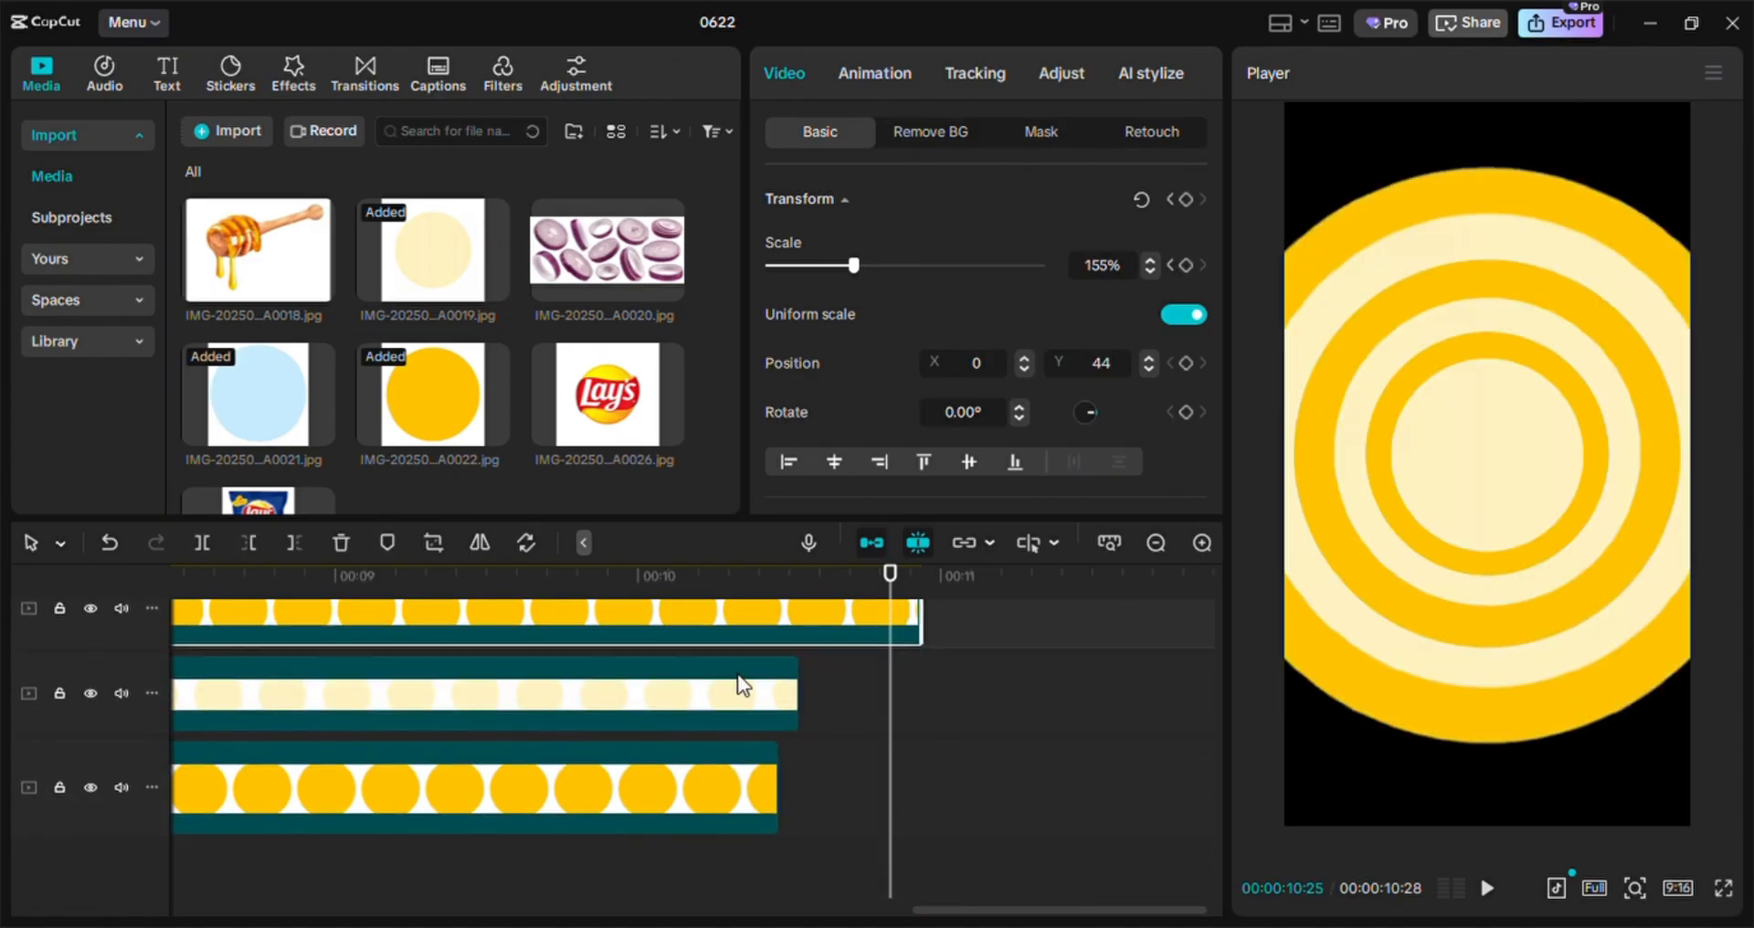
pyautogui.click(744, 686)
pyautogui.moveTo(808, 700); pyautogui.dragTo(904, 745)
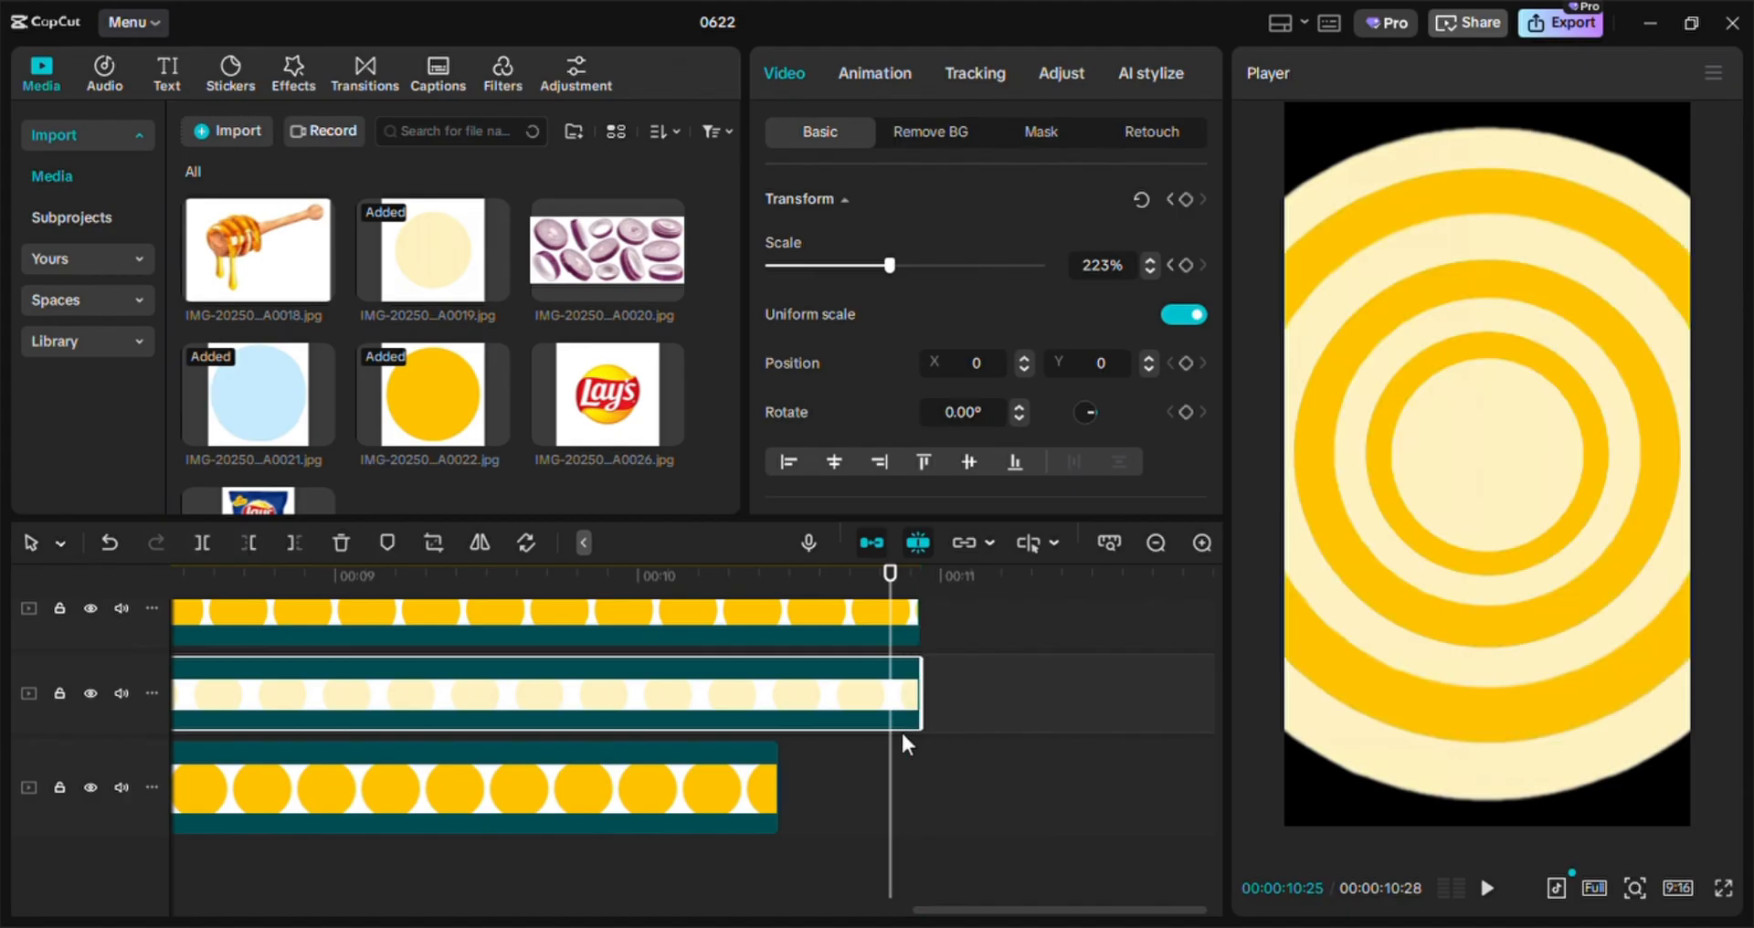
pyautogui.click(753, 764)
pyautogui.moveTo(802, 803); pyautogui.dragTo(905, 820)
# Look through the imported media for the remaining coloured circles, Lay's packets and ingredient images
pyautogui.scroll(1, 906, 824)
pyautogui.scroll(1, 905, 819)
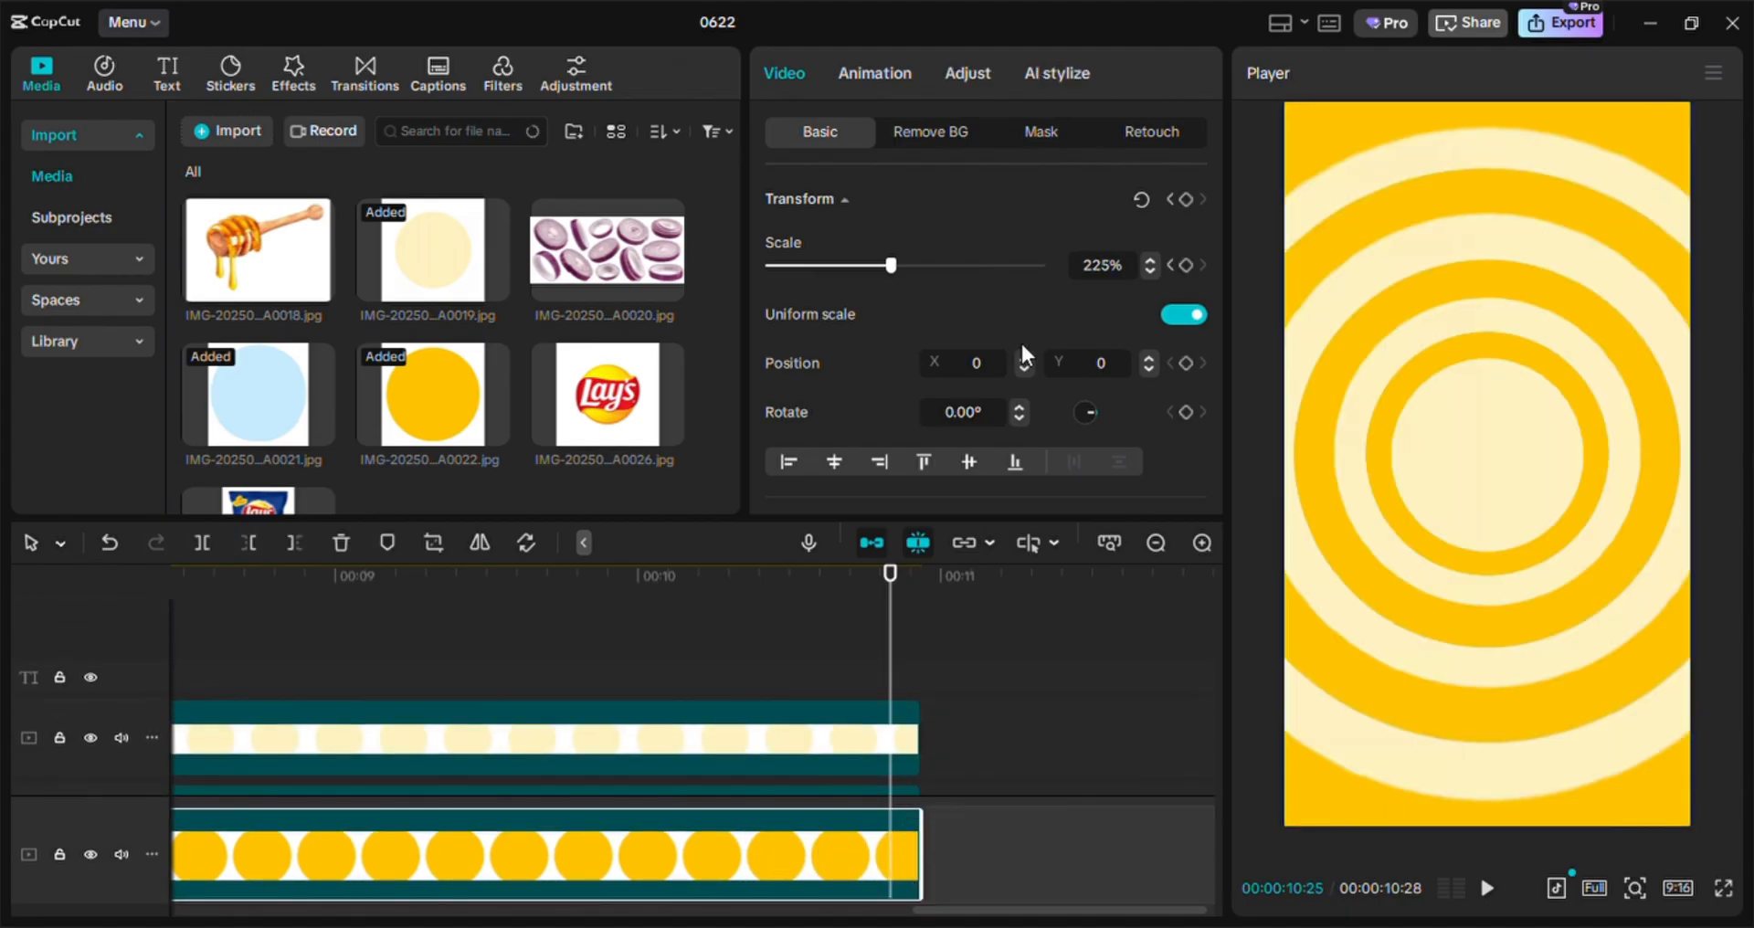
pyautogui.scroll(5, 437, 380)
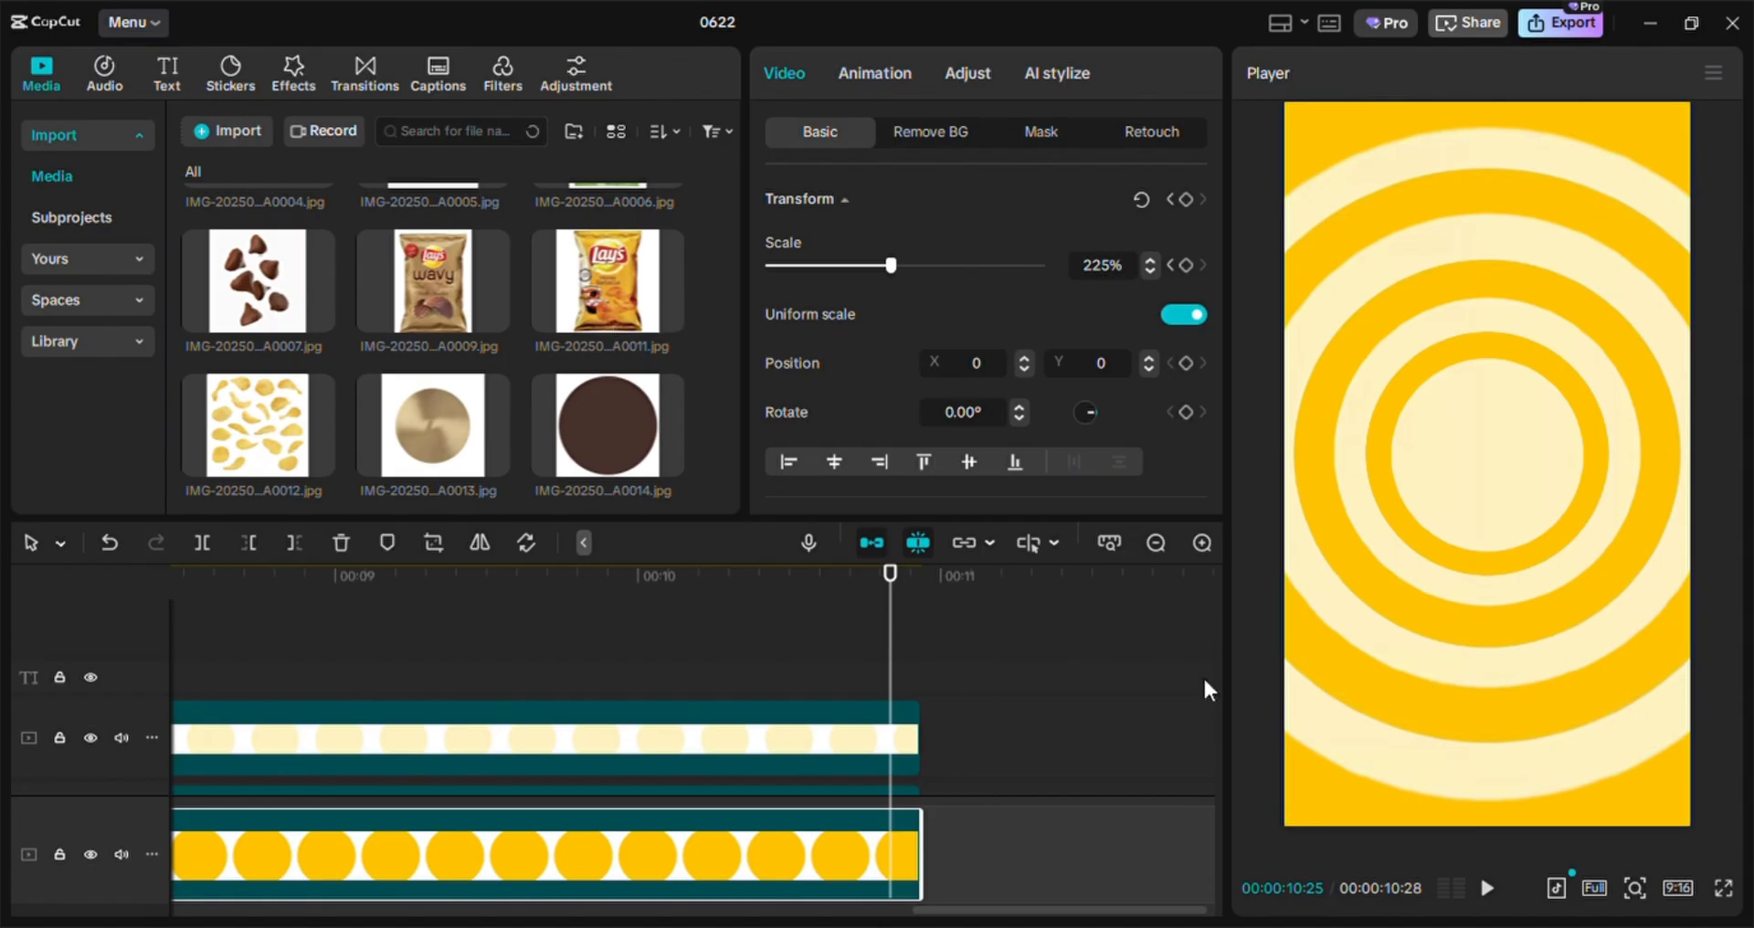
pyautogui.scroll(-2, 1058, 704)
pyautogui.scroll(-3, 633, 317)
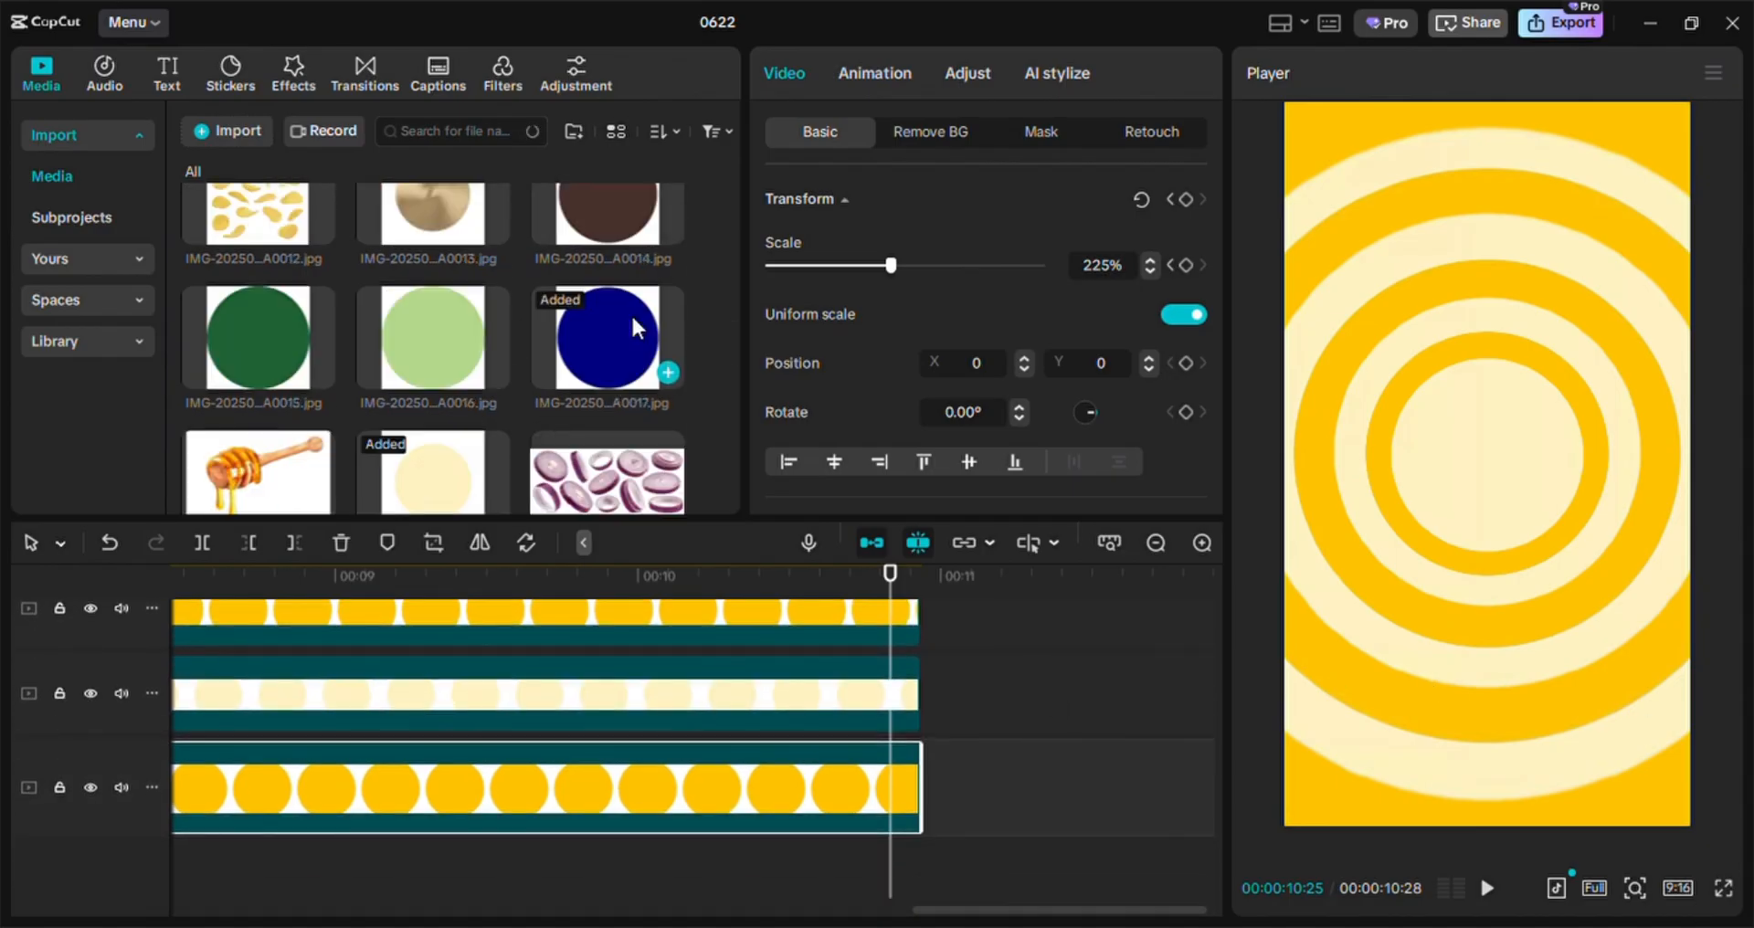
pyautogui.scroll(4, 600, 317)
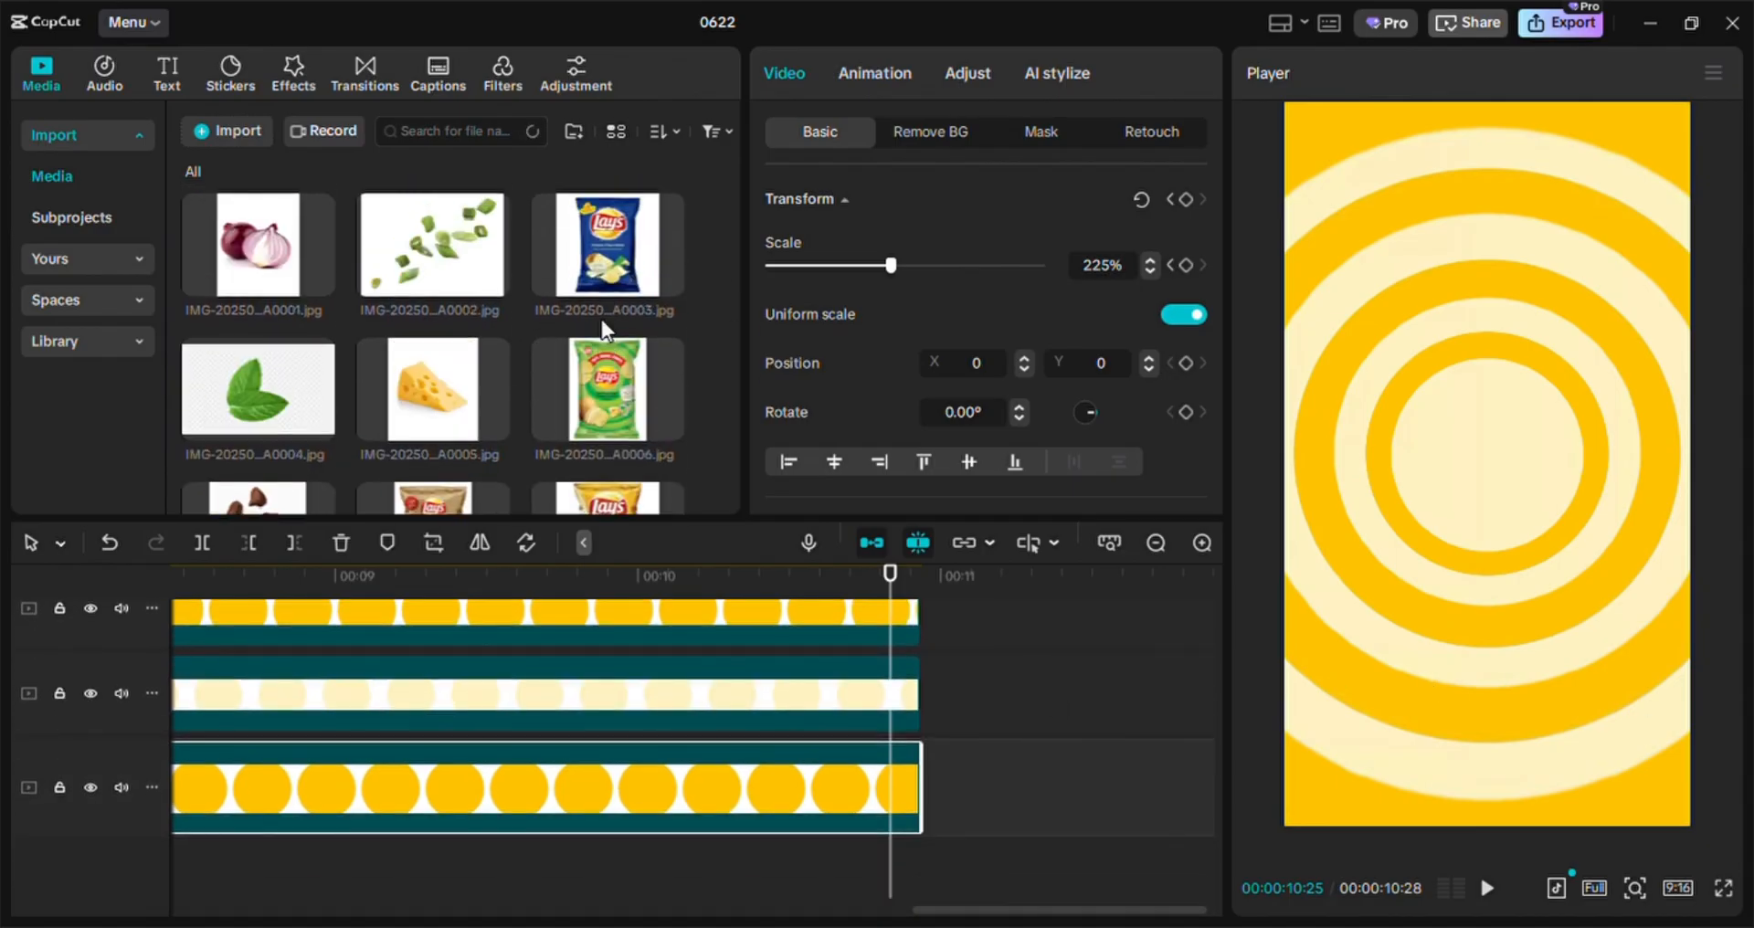
pyautogui.scroll(-5, 605, 316)
pyautogui.scroll(1, 607, 311)
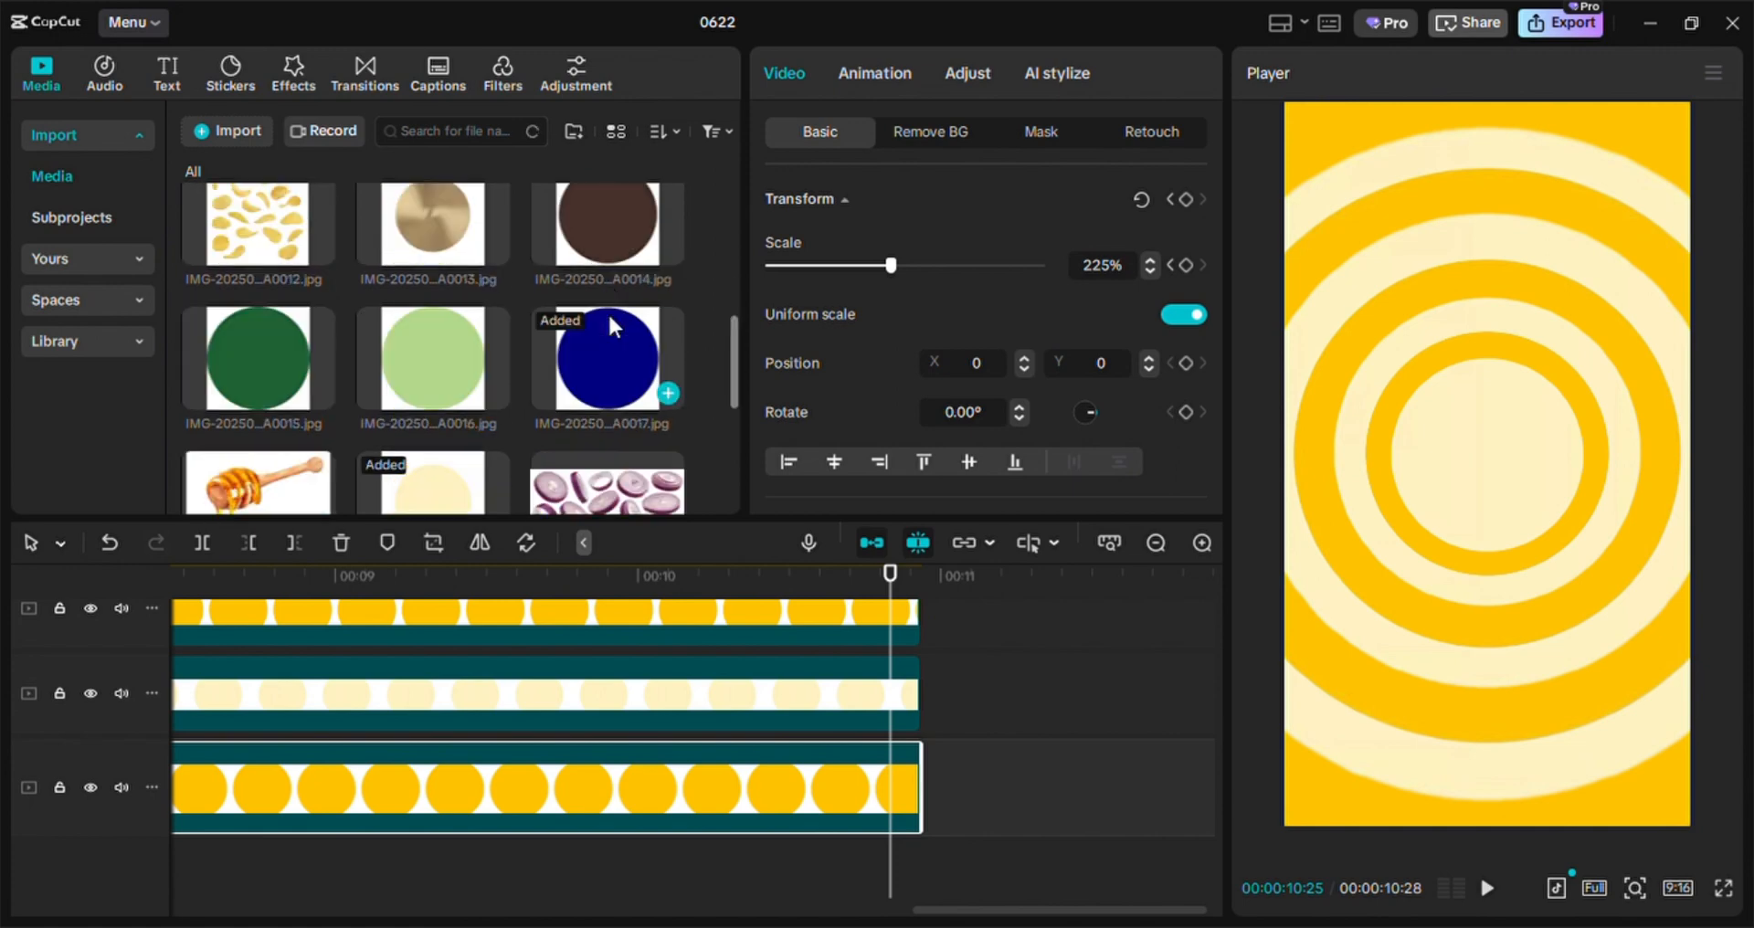
pyautogui.scroll(1, 607, 310)
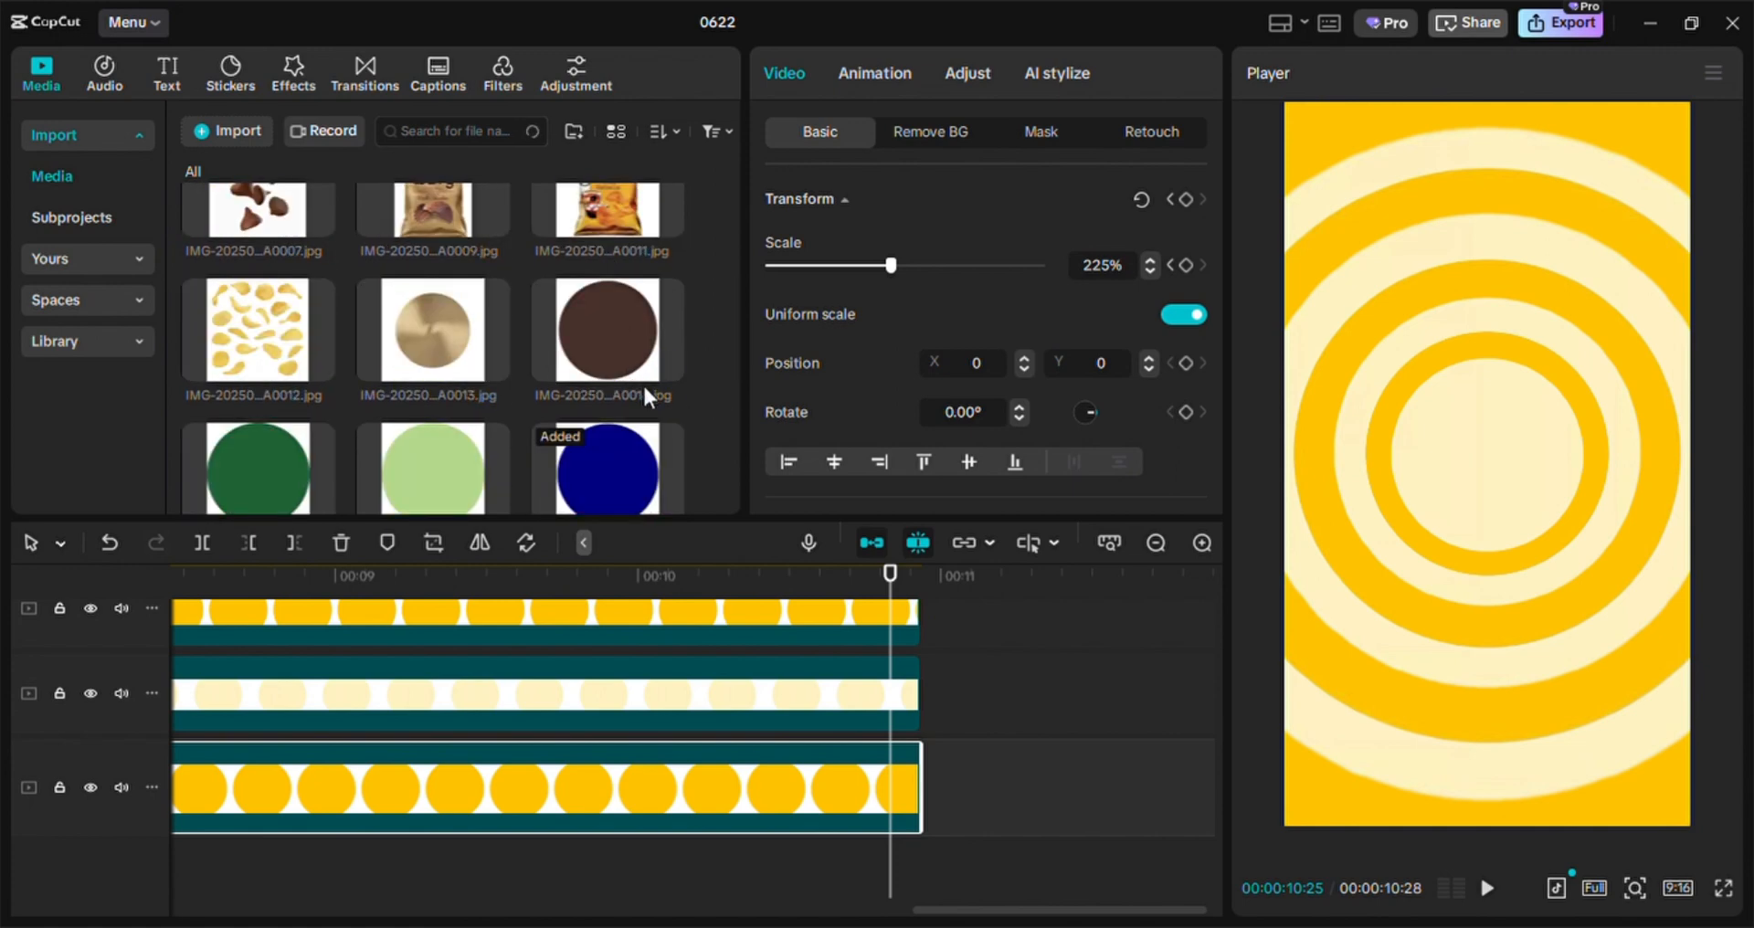
pyautogui.scroll(5, 724, 660)
pyautogui.scroll(2, 726, 654)
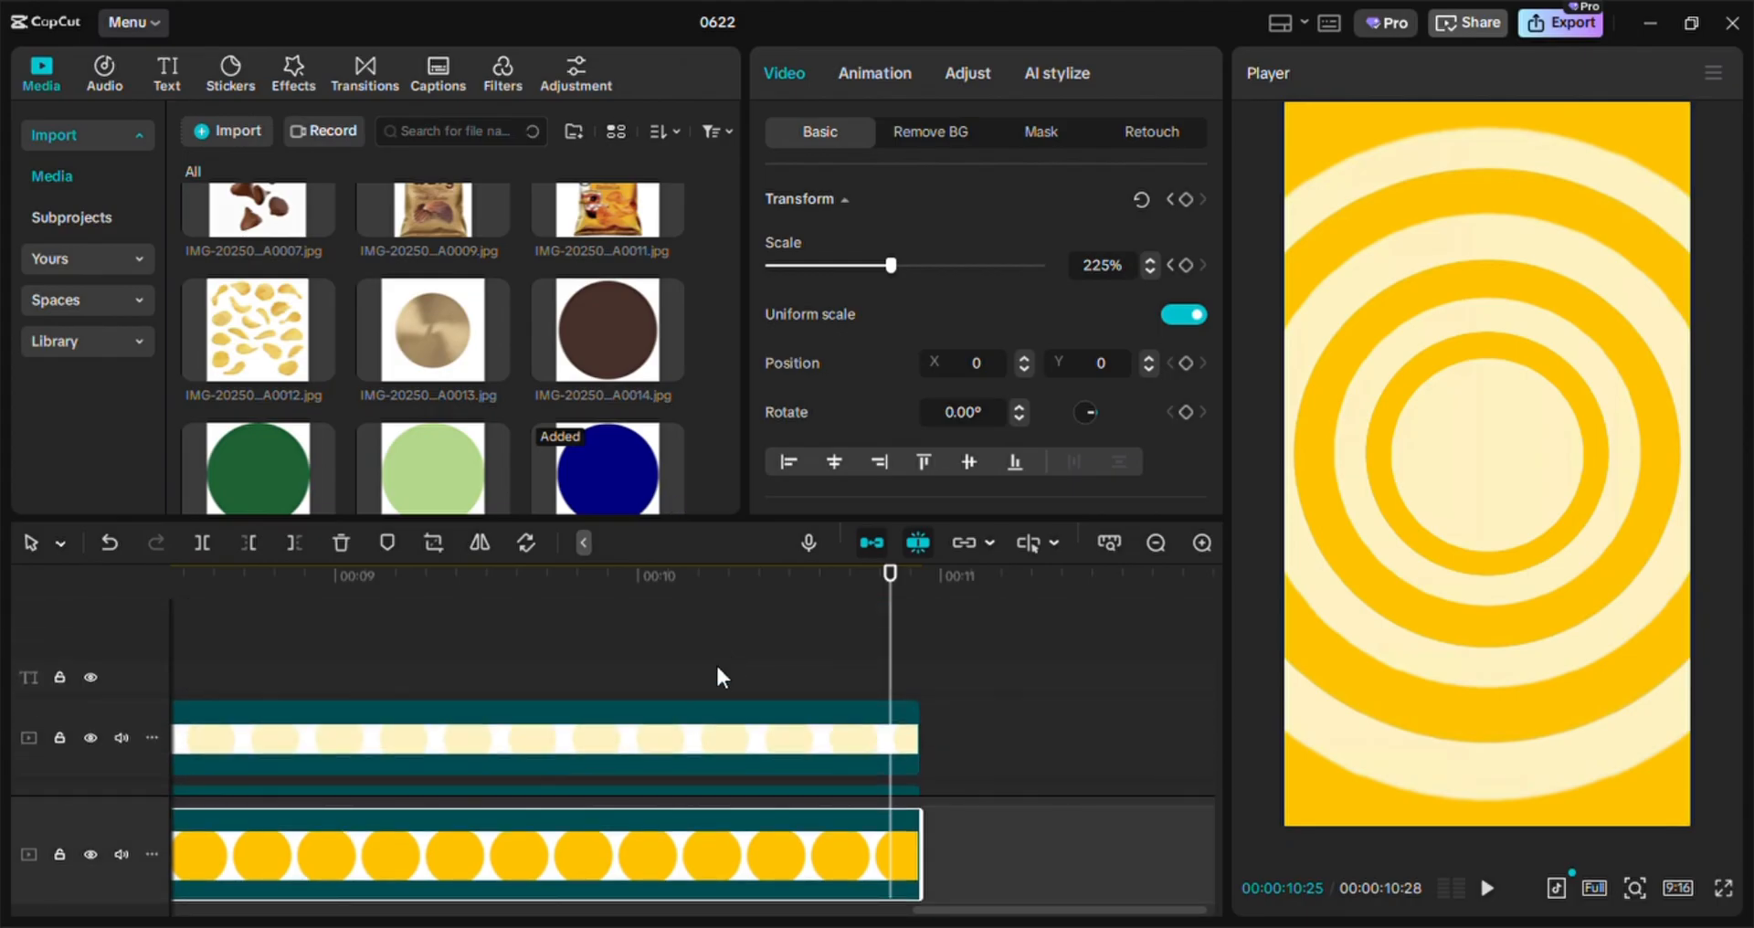
# Reduce the topmost cream circle's scale to 61% at its 00:00:06:06 keyframe
pyautogui.click(633, 747)
pyautogui.moveTo(1060, 904); pyautogui.dragTo(754, 905)
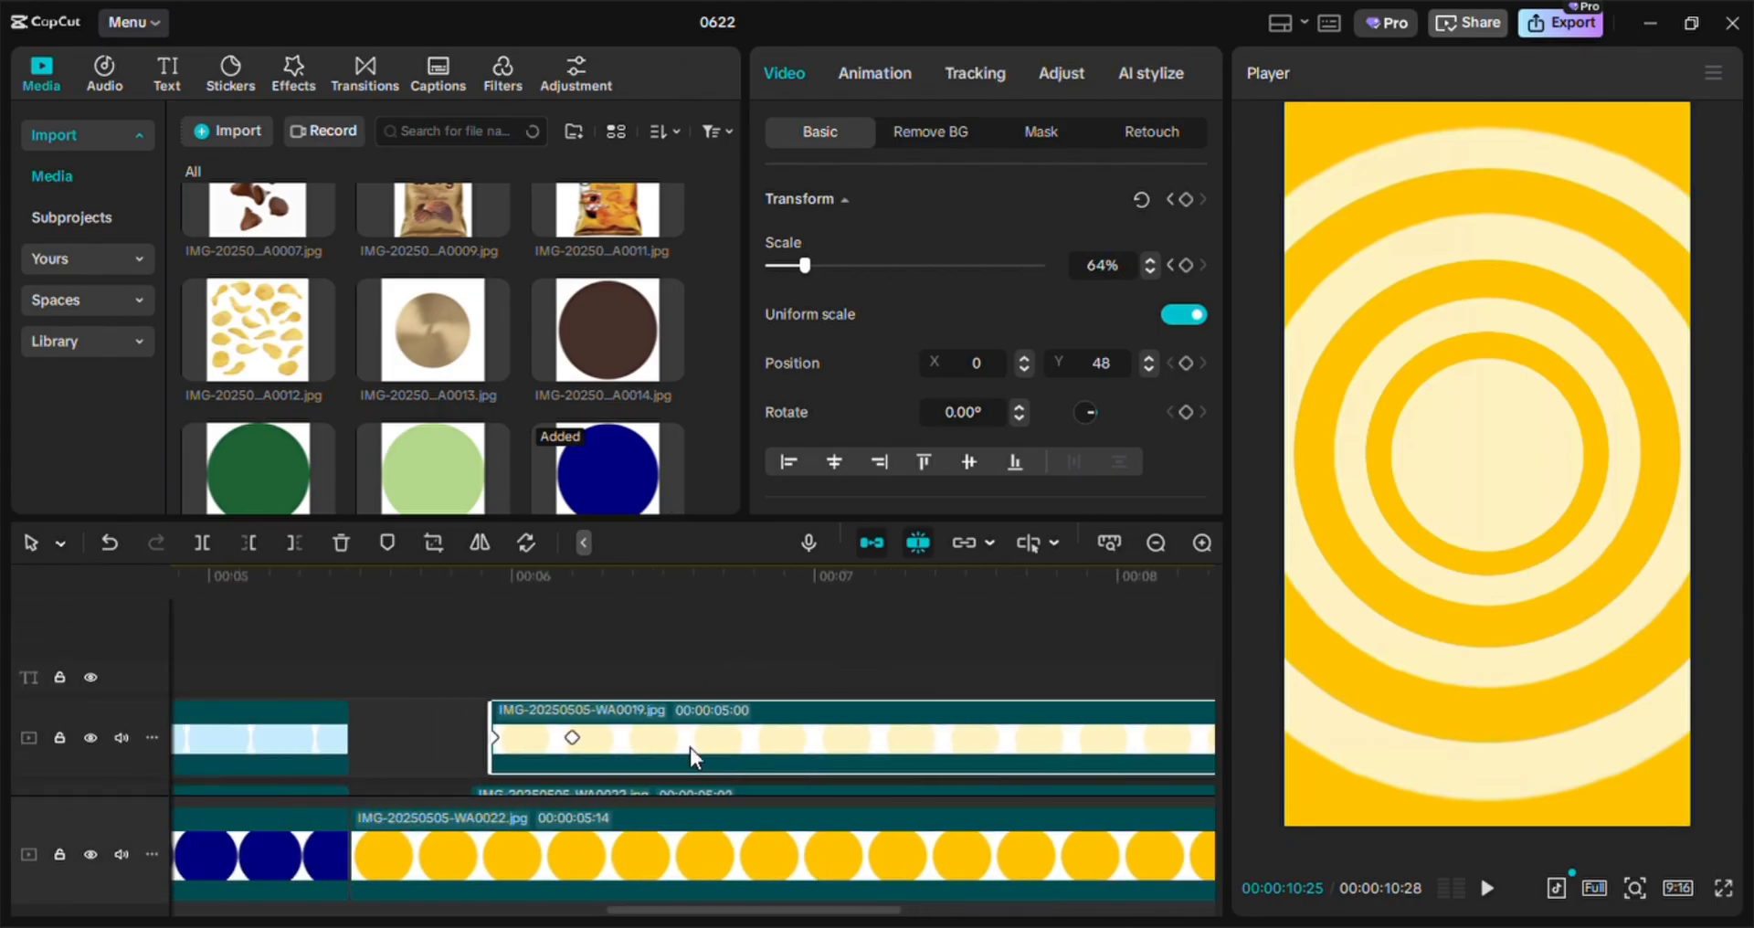
pyautogui.click(573, 742)
pyautogui.click(1186, 265)
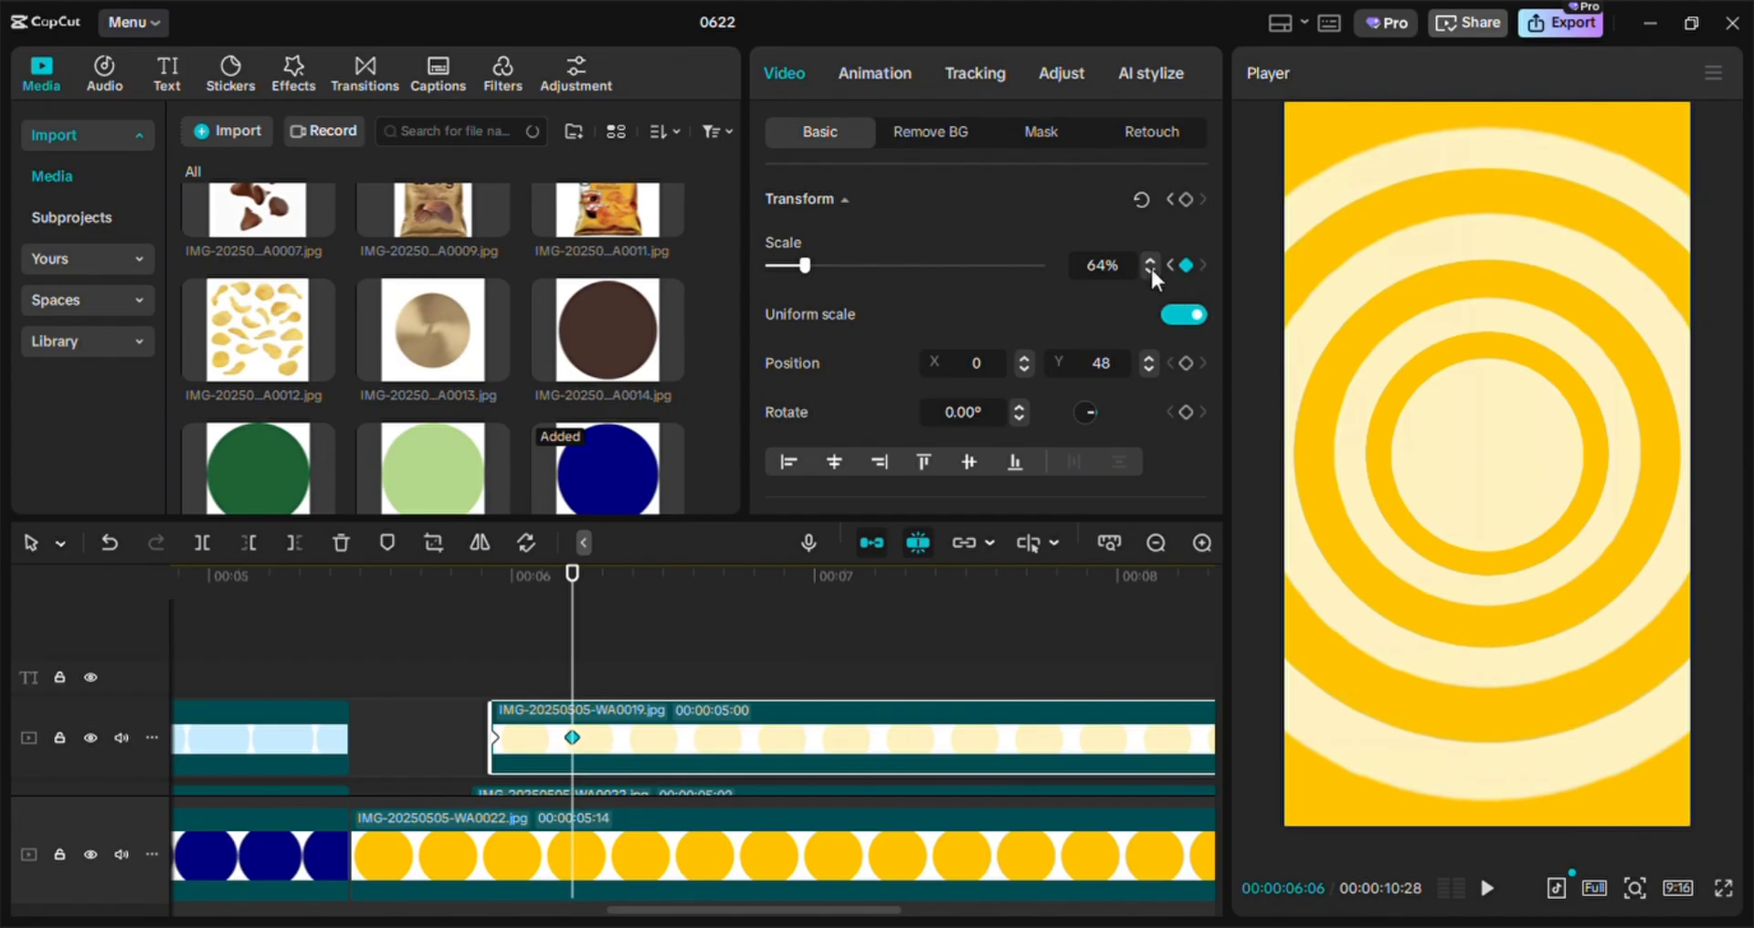
pyautogui.click(1151, 270)
pyautogui.click(1150, 271)
pyautogui.click(1150, 270)
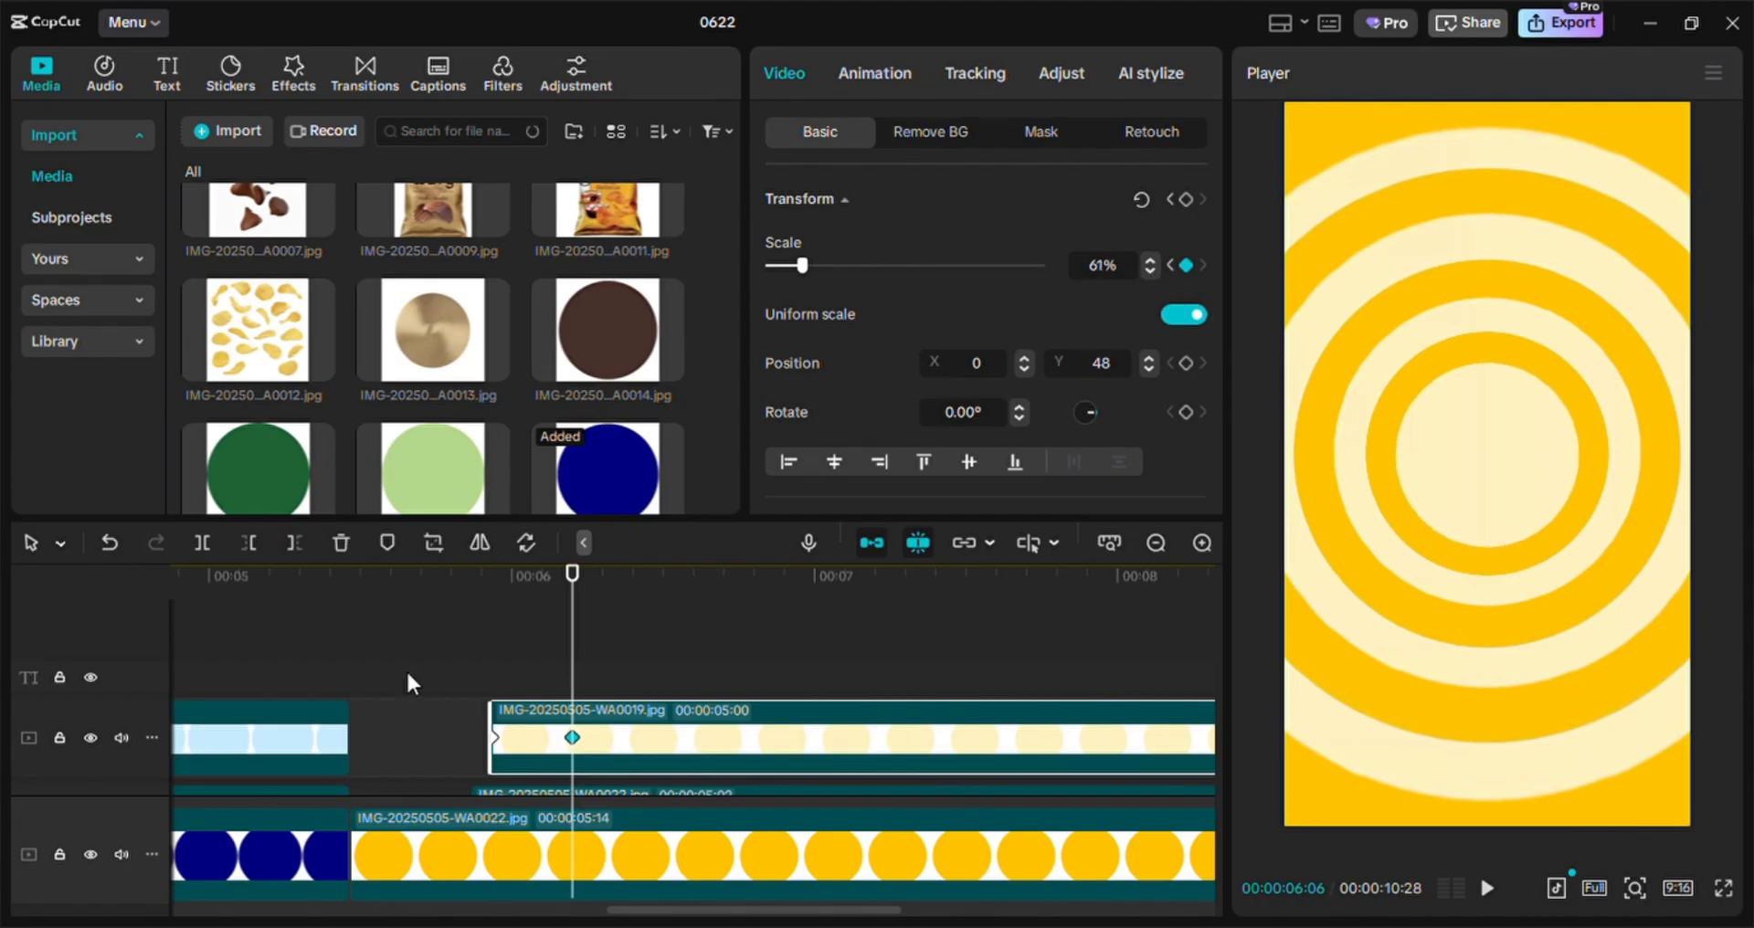
# Replay the change from the blue scene to the yellow scene to check the adjusted centre circle
pyautogui.click(333, 572)
pyautogui.press('space')
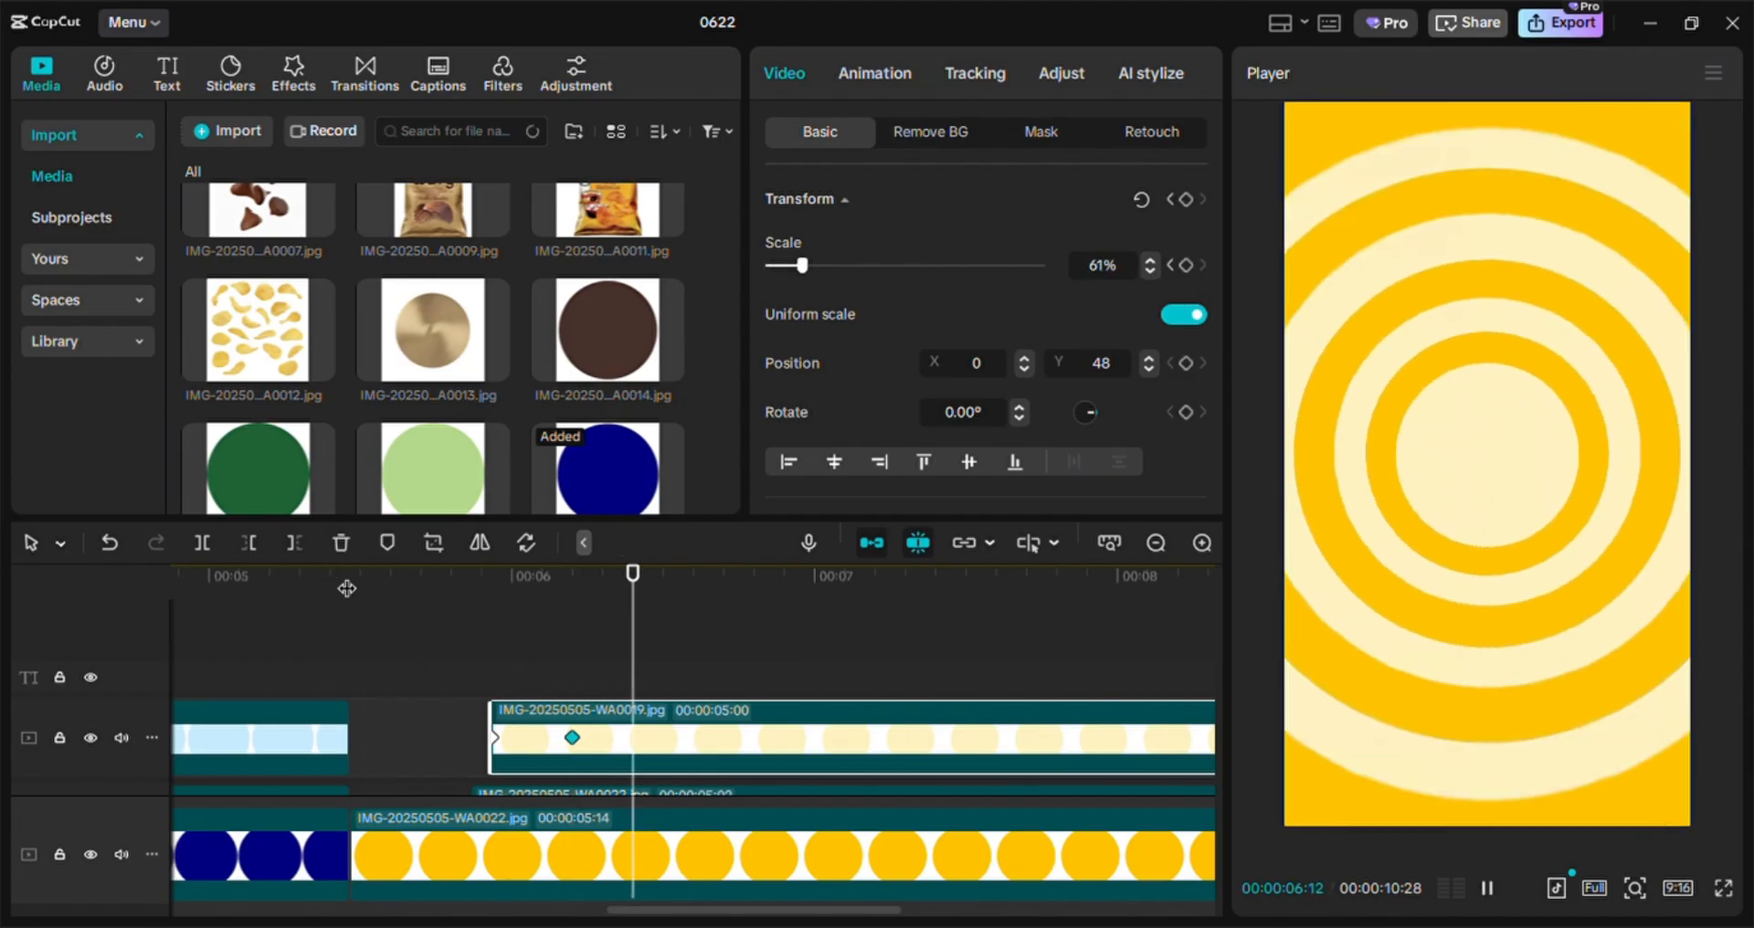
pyautogui.click(390, 573)
pyautogui.press('space')
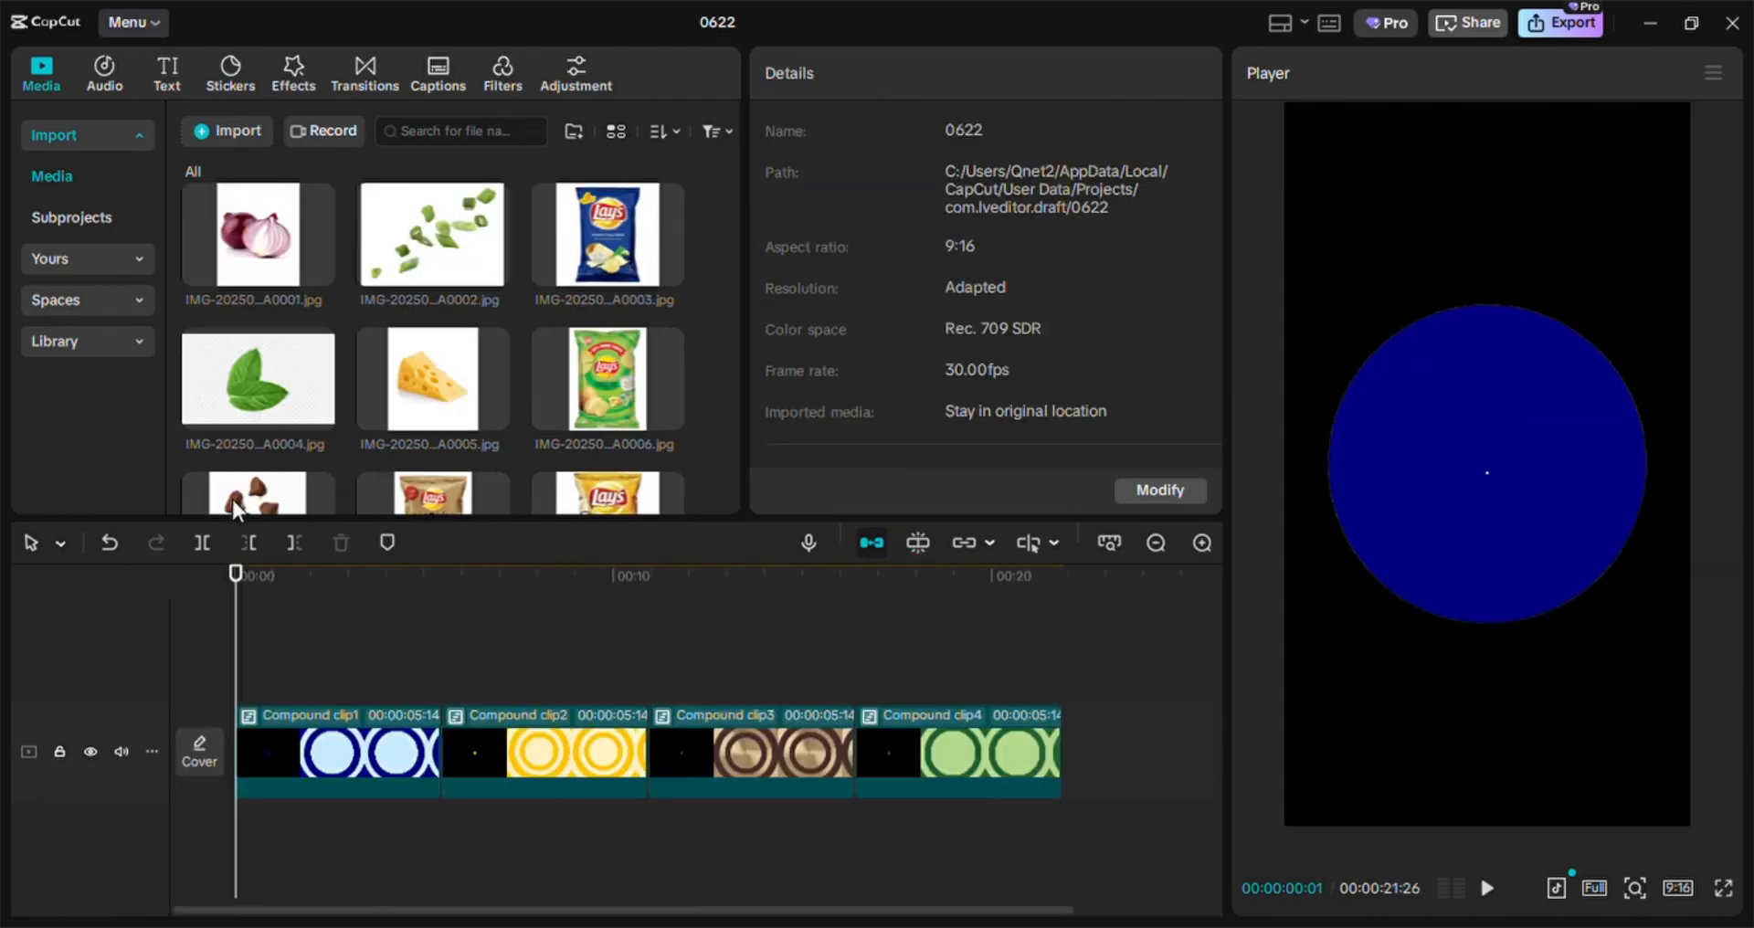
# Place the blue Lay's packet image IMG-20250505-WA0003.jpg on a track above Compound clip1, starting at 00:00:00:22
pyautogui.click(236, 572)
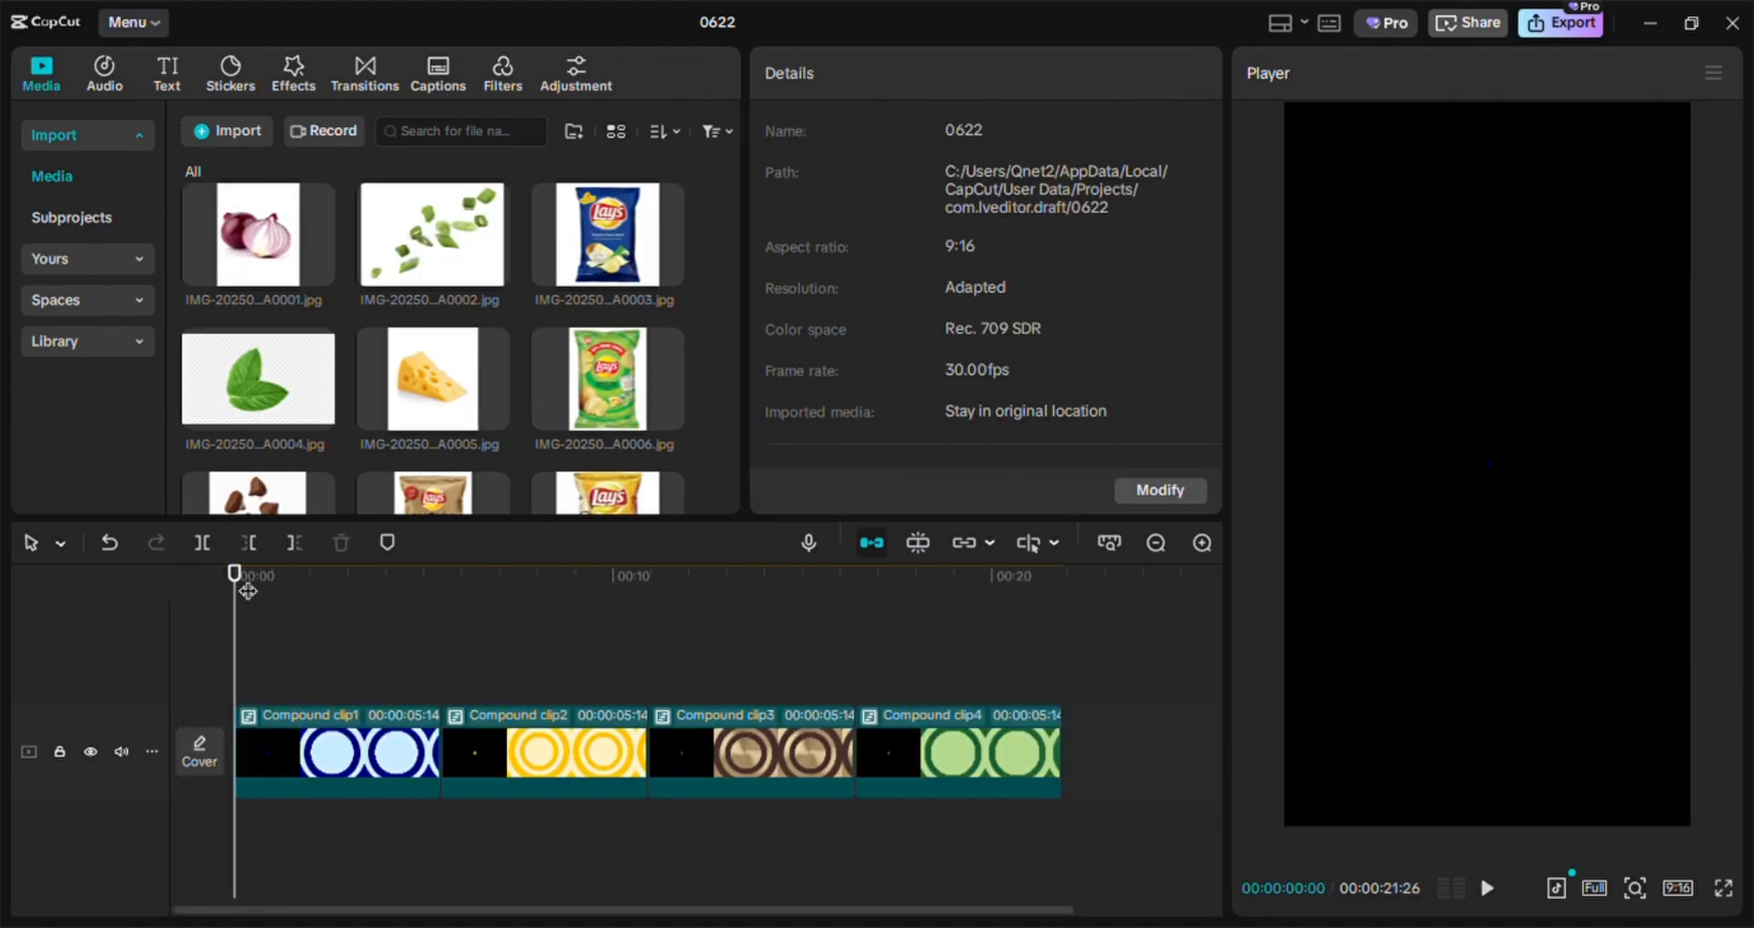
pyautogui.moveTo(606, 257); pyautogui.dragTo(290, 633)
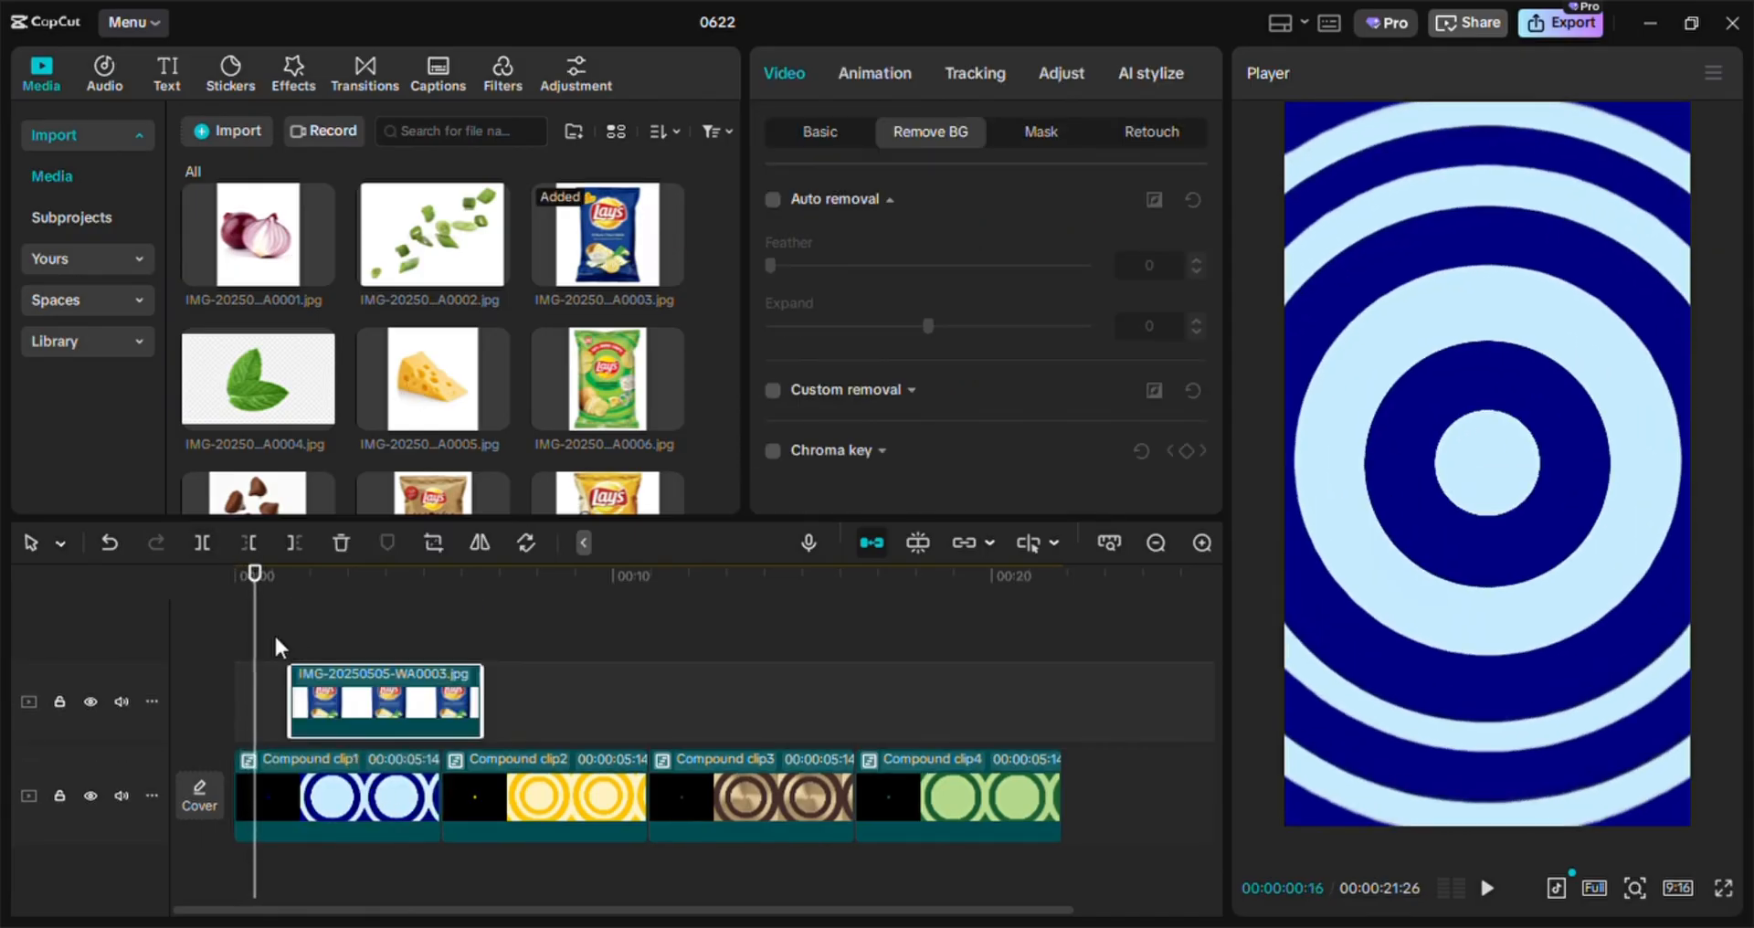
pyautogui.press('Right')
pyautogui.press('Left')
pyautogui.press('Left')
pyautogui.press('Left')
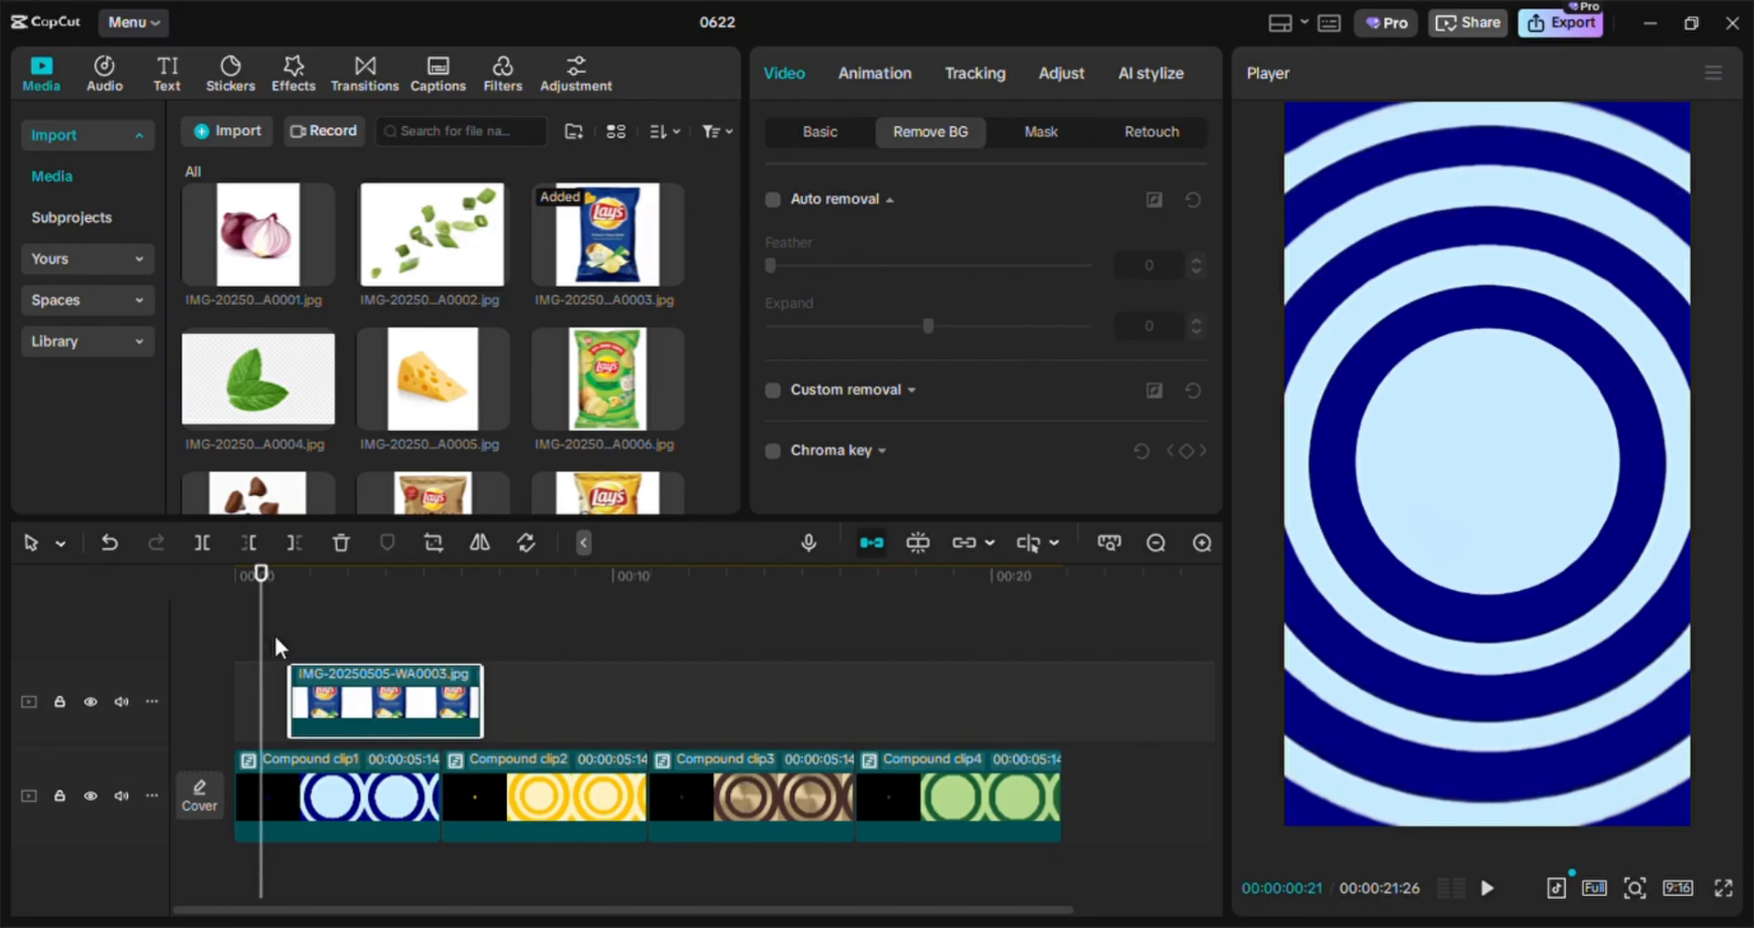
pyautogui.moveTo(419, 703); pyautogui.dragTo(391, 711)
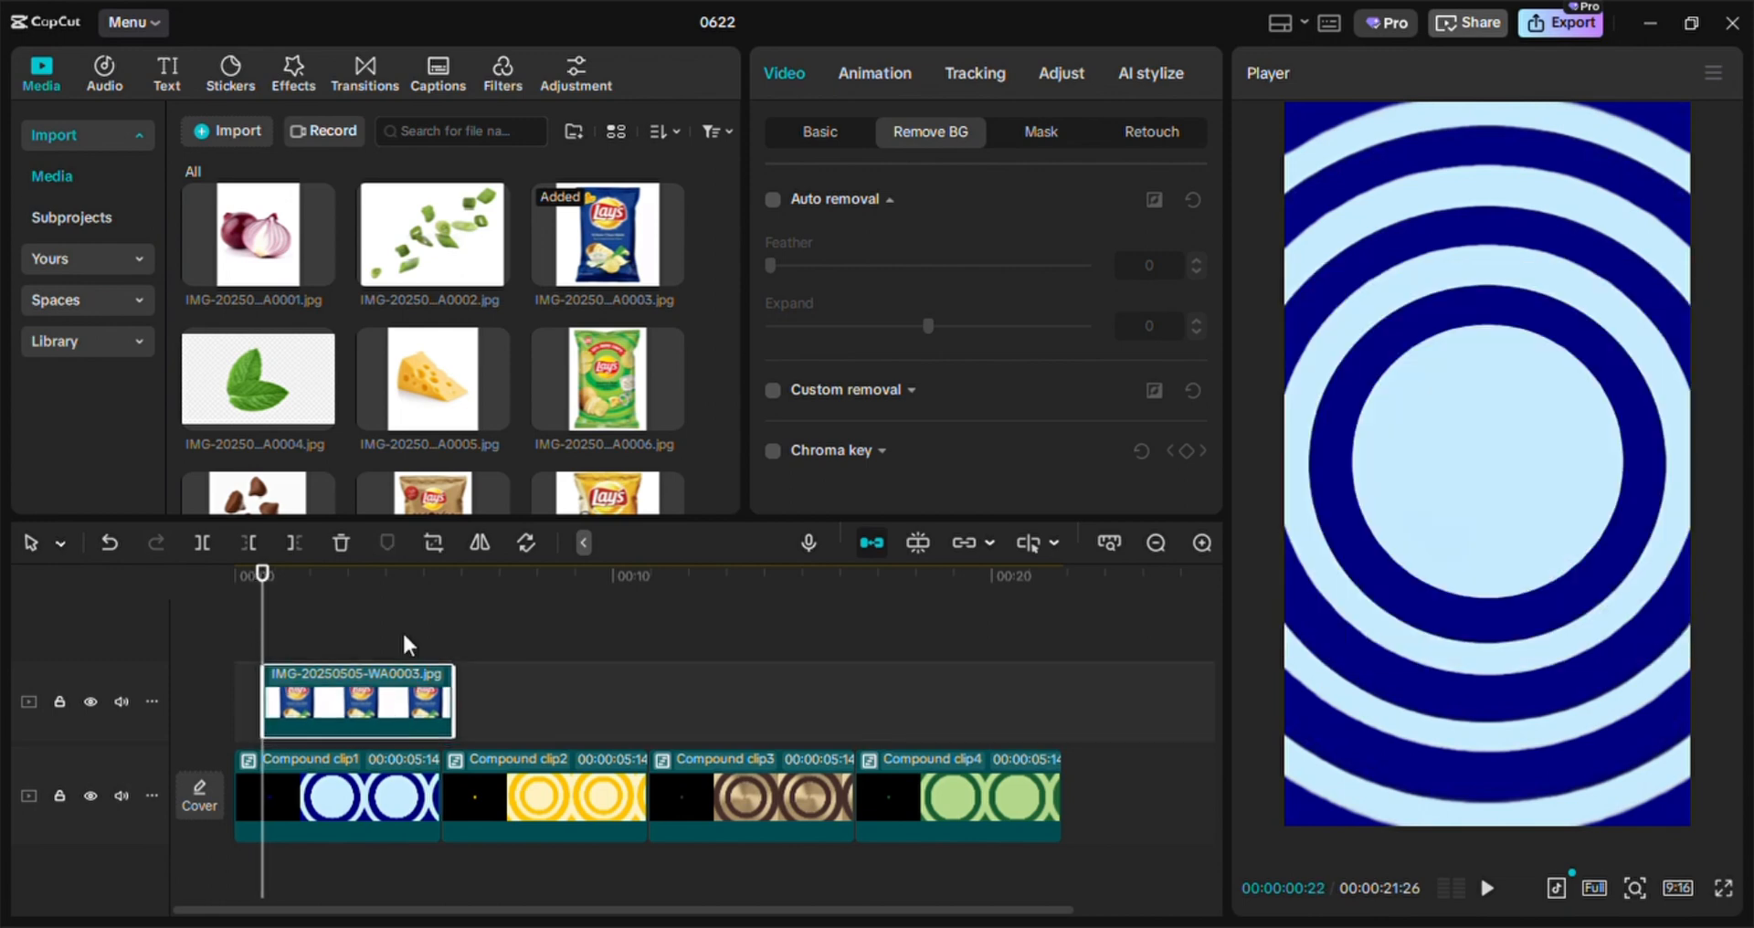
# Shift the blue packet clip slightly earlier, trimming its end to match Compound clip1, and apply a 0.7s Shake 2 entrance animation
pyautogui.moveTo(366, 695); pyautogui.dragTo(361, 694)
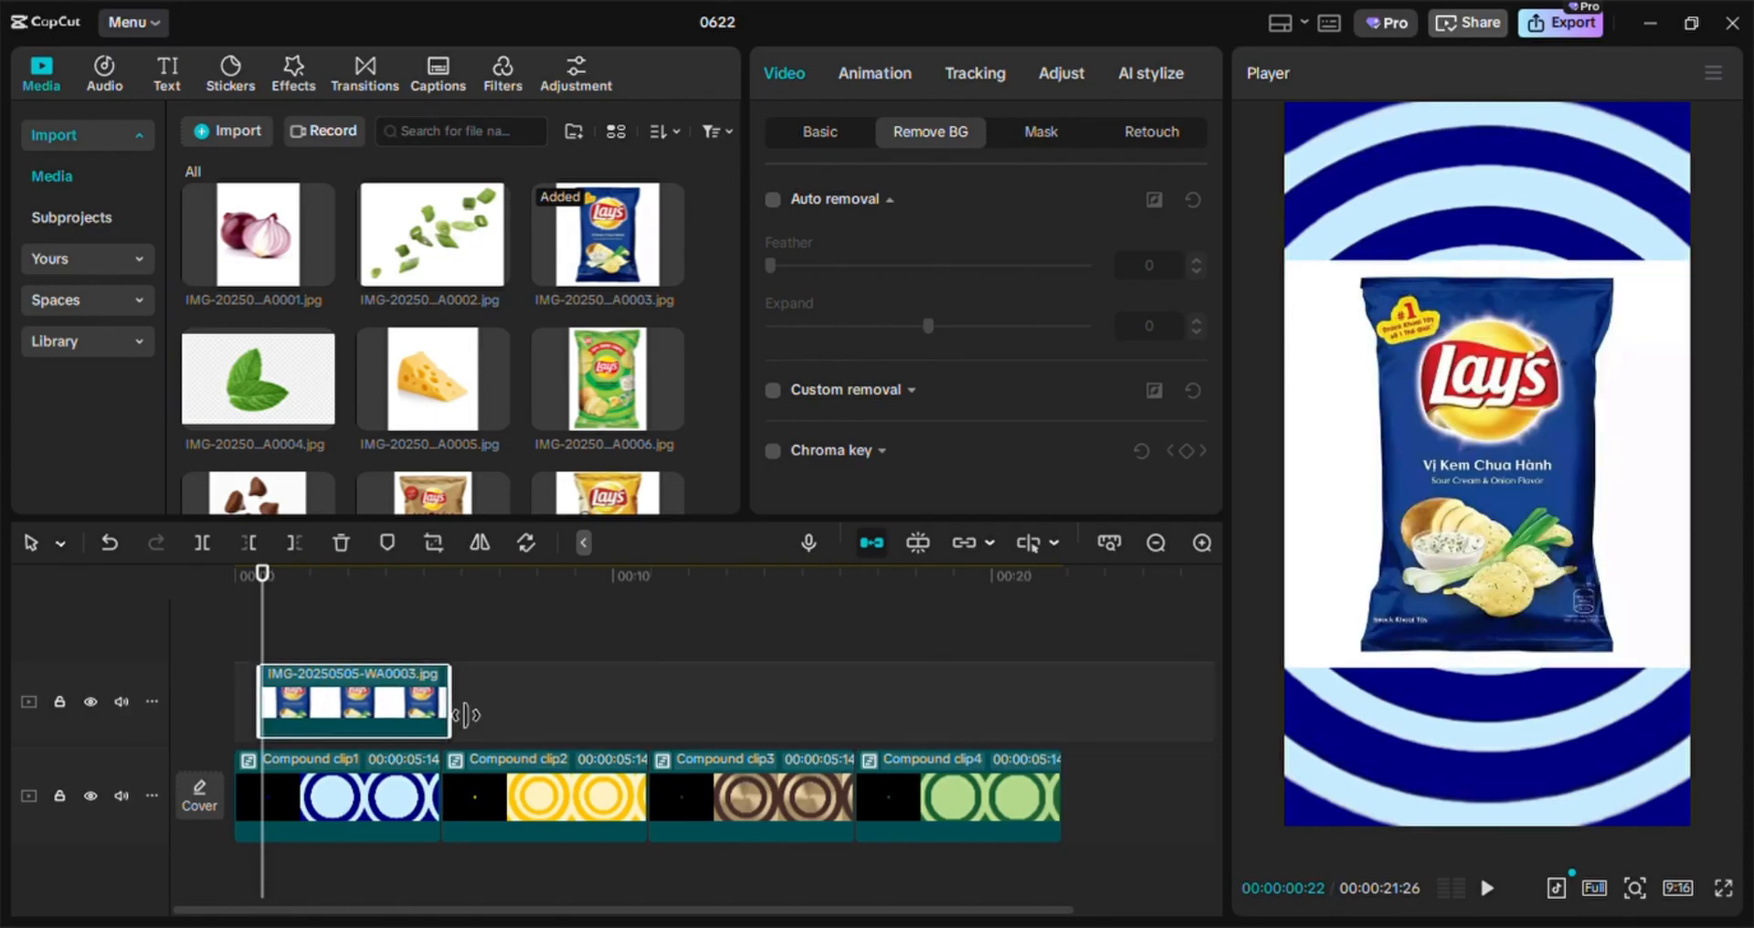
pyautogui.moveTo(460, 720); pyautogui.dragTo(450, 726)
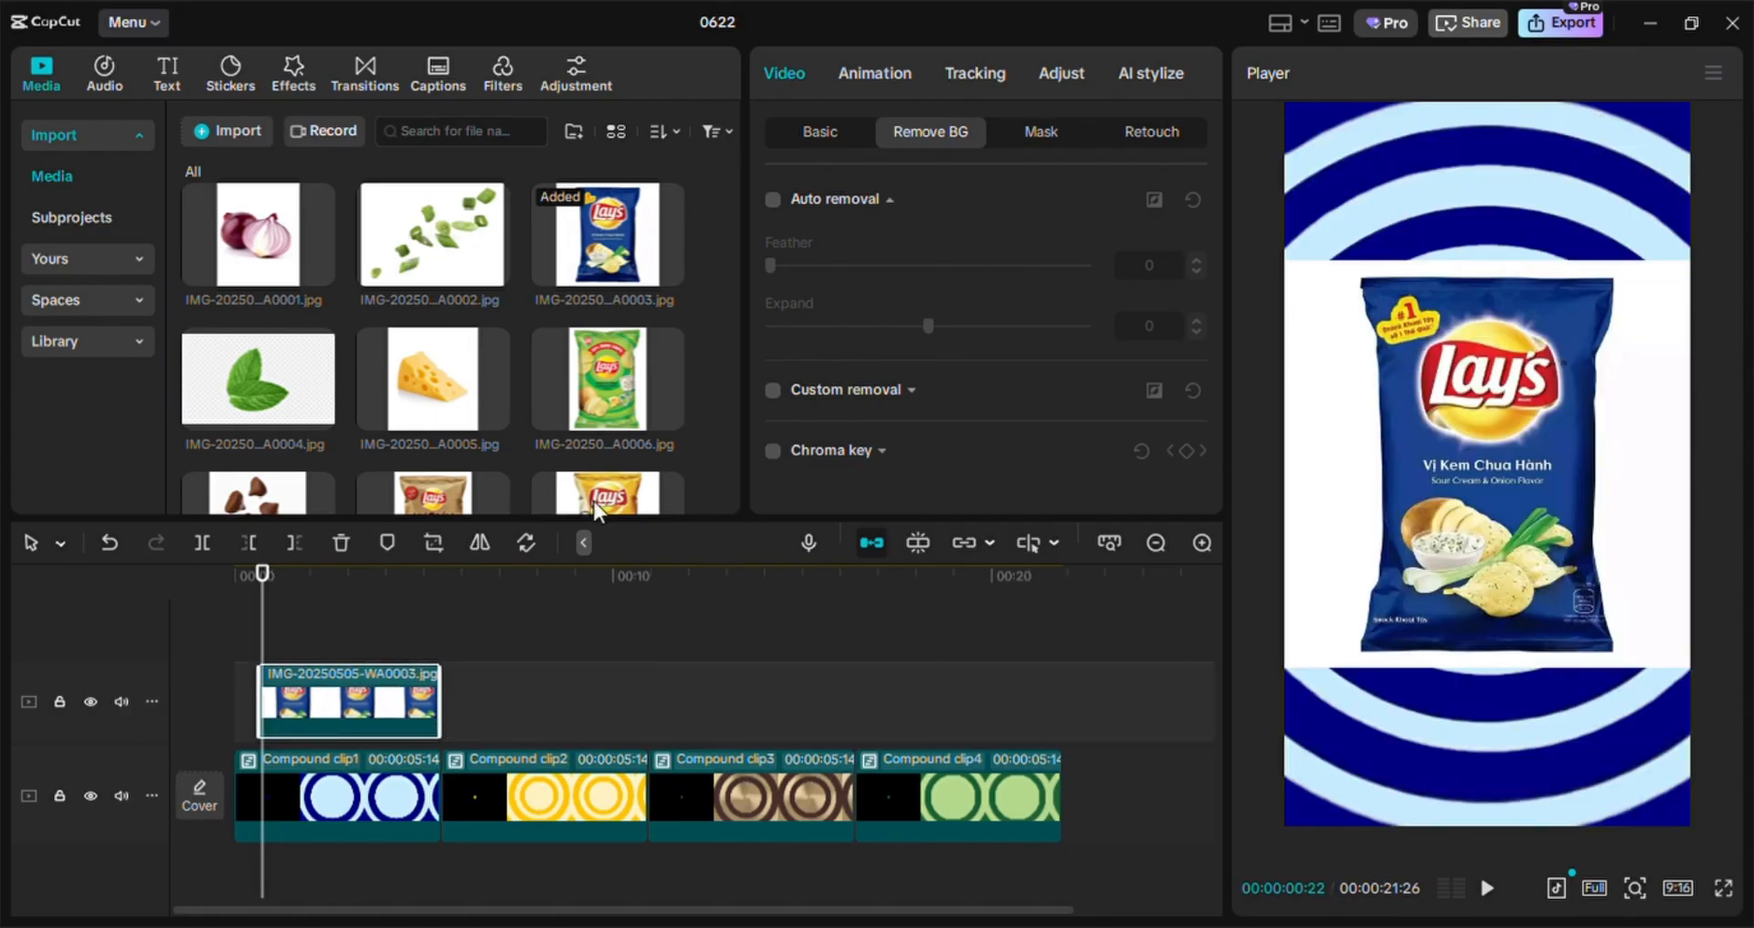
pyautogui.click(897, 79)
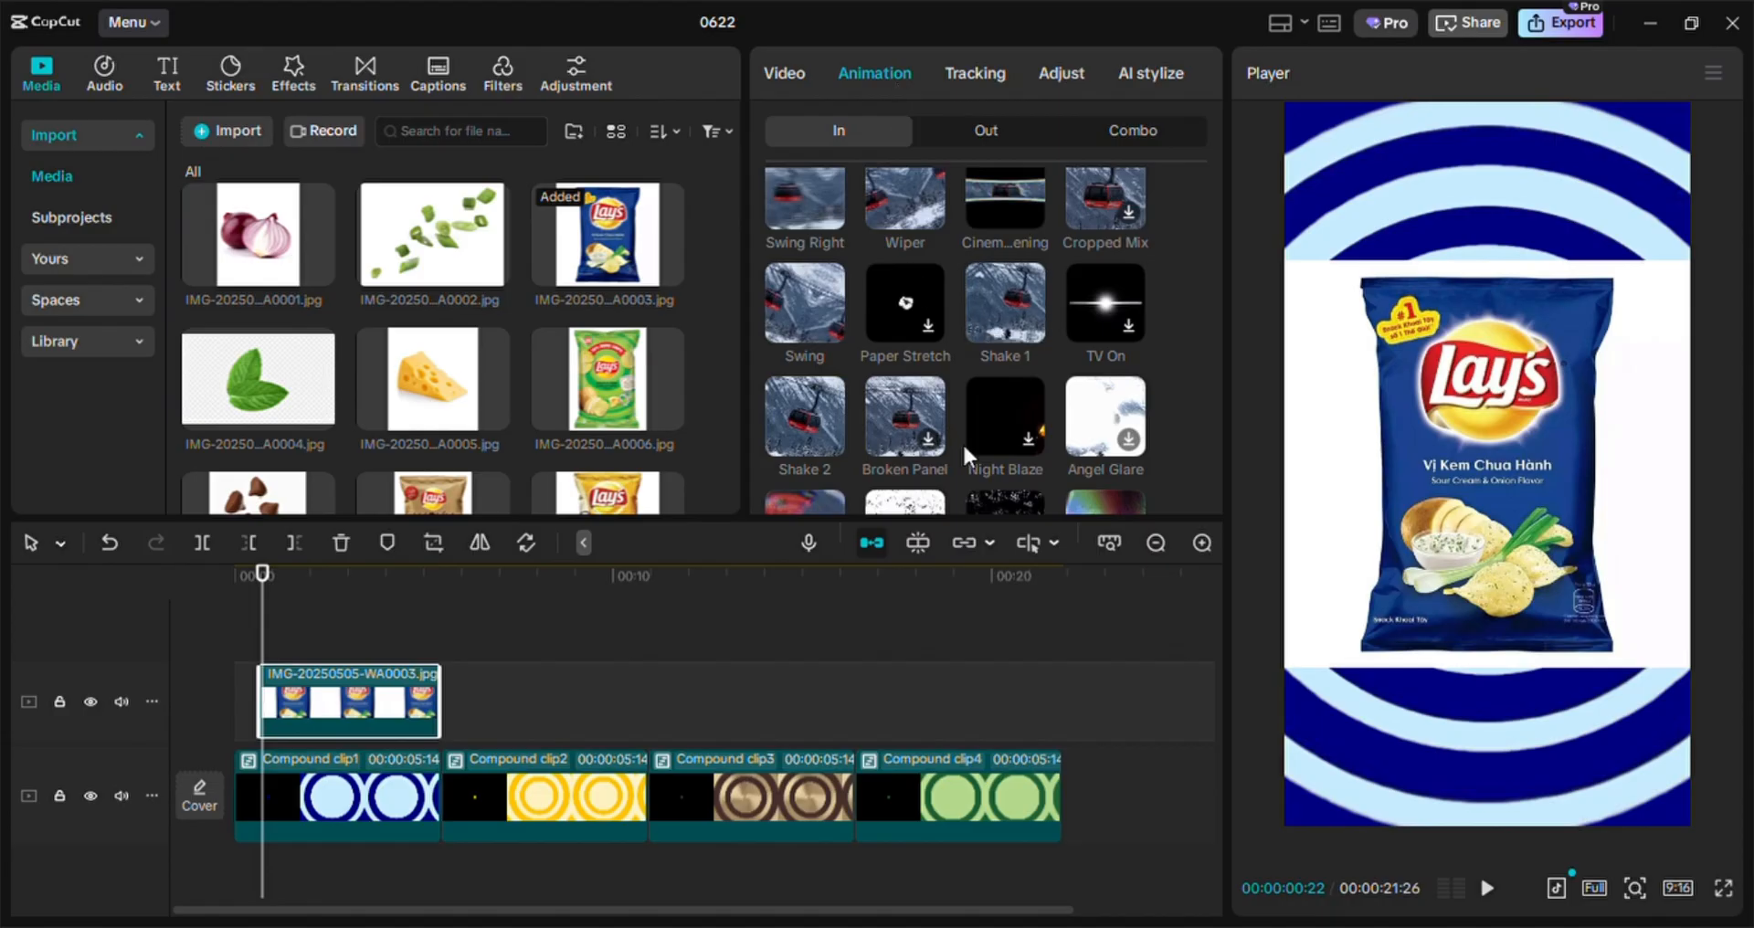
pyautogui.click(793, 419)
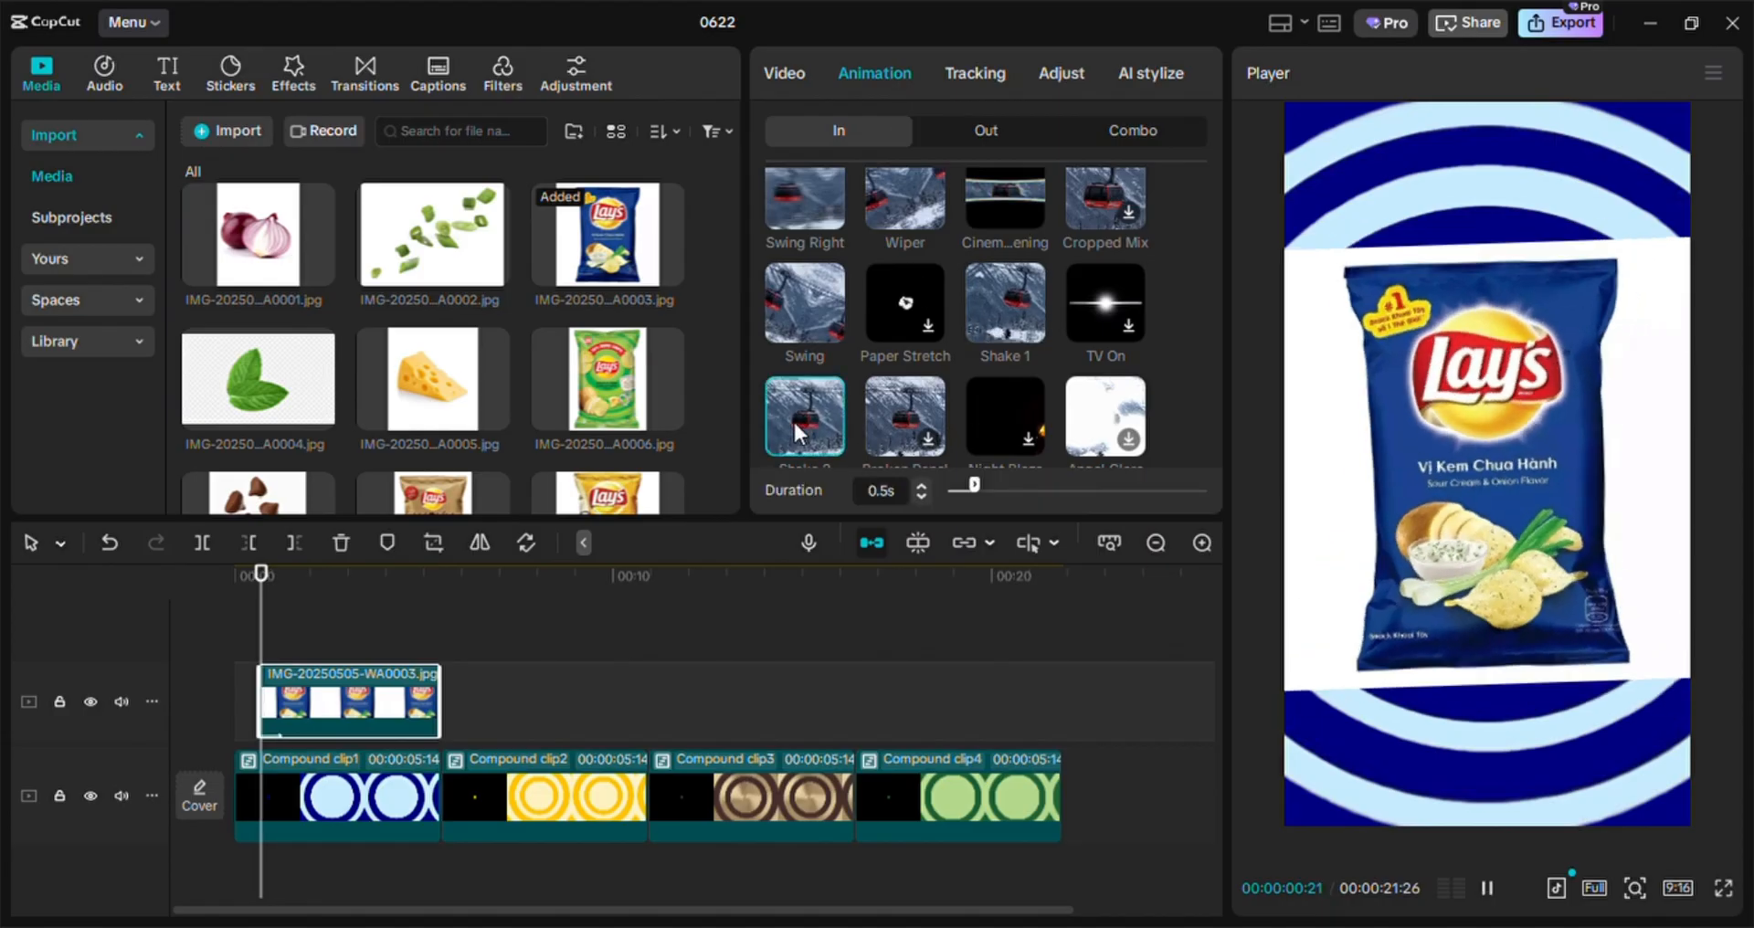
pyautogui.click(924, 484)
pyautogui.click(924, 484)
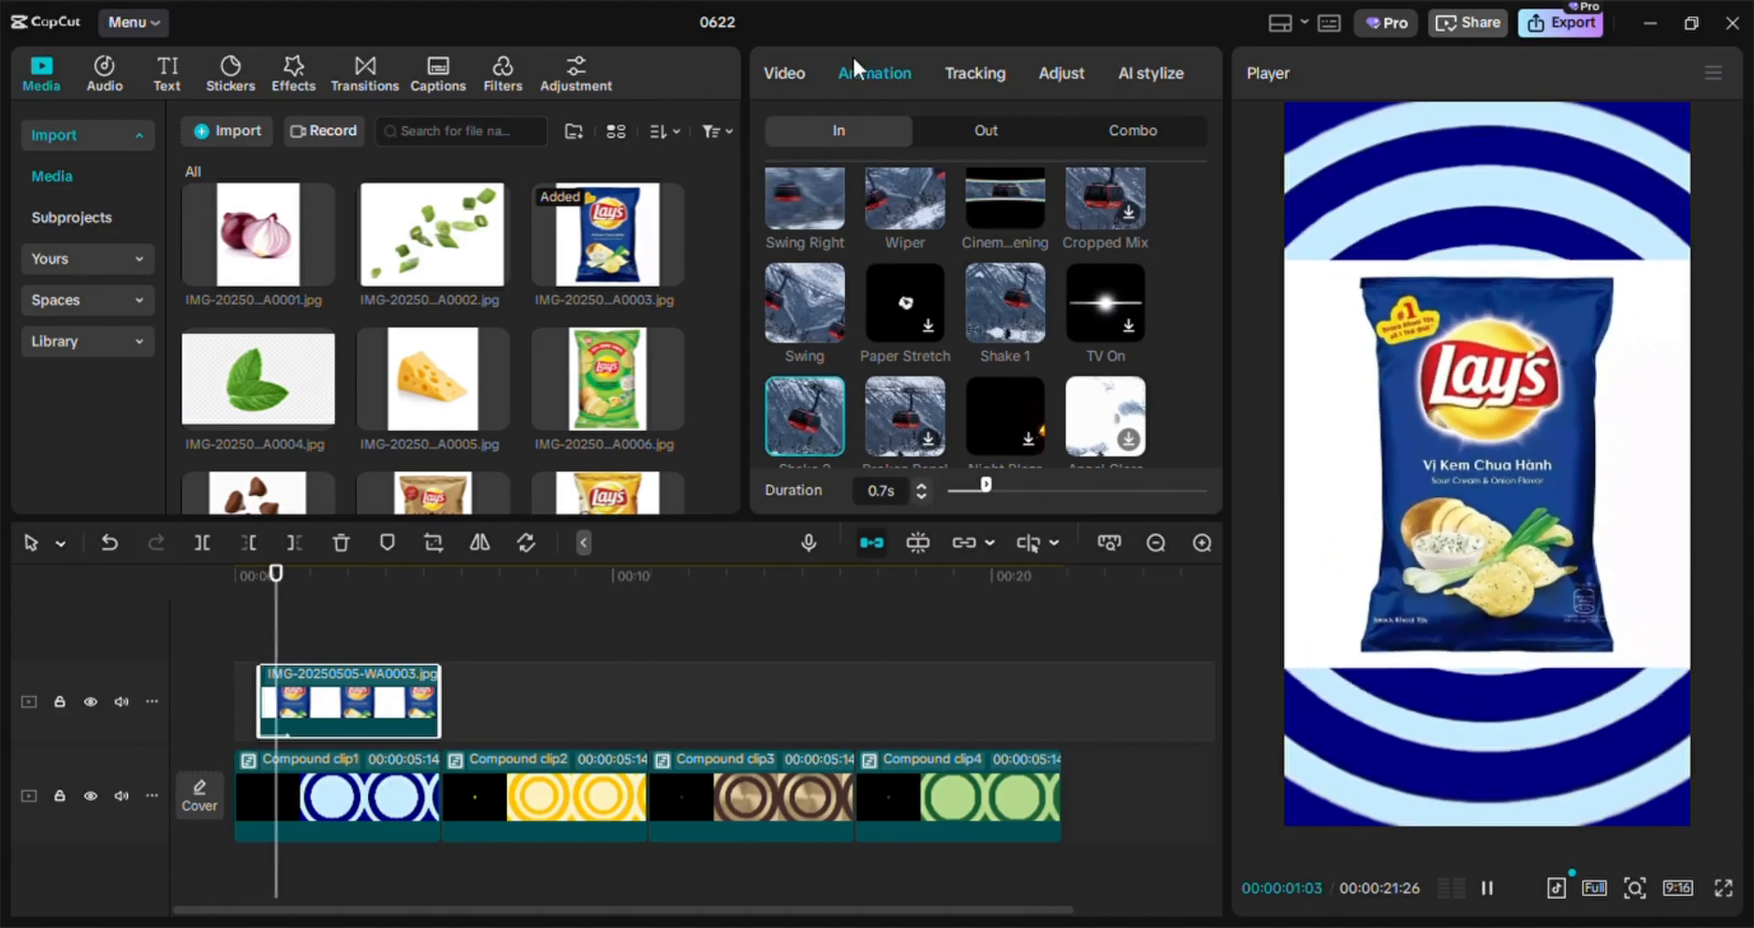
# Auto-remove the blue packet's white background, with the packet shrunk inside the centre circle, and replay its entrance
pyautogui.click(773, 77)
pyautogui.click(773, 199)
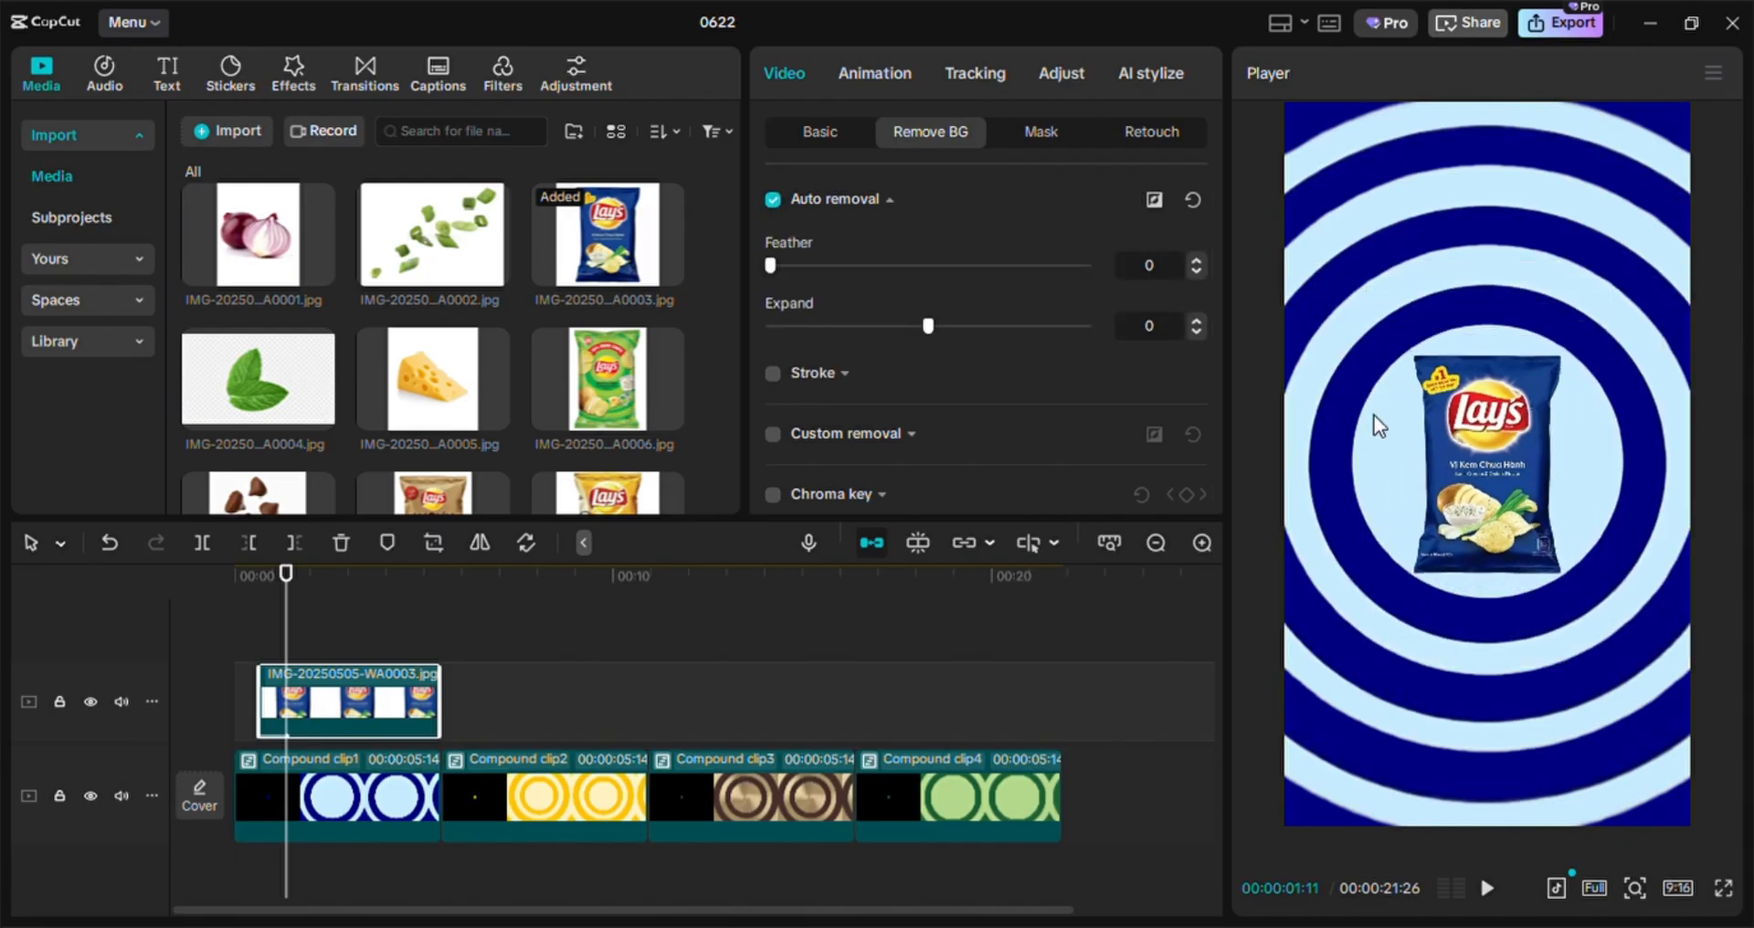
pyautogui.moveTo(256, 578); pyautogui.dragTo(180, 611)
pyautogui.press('space')
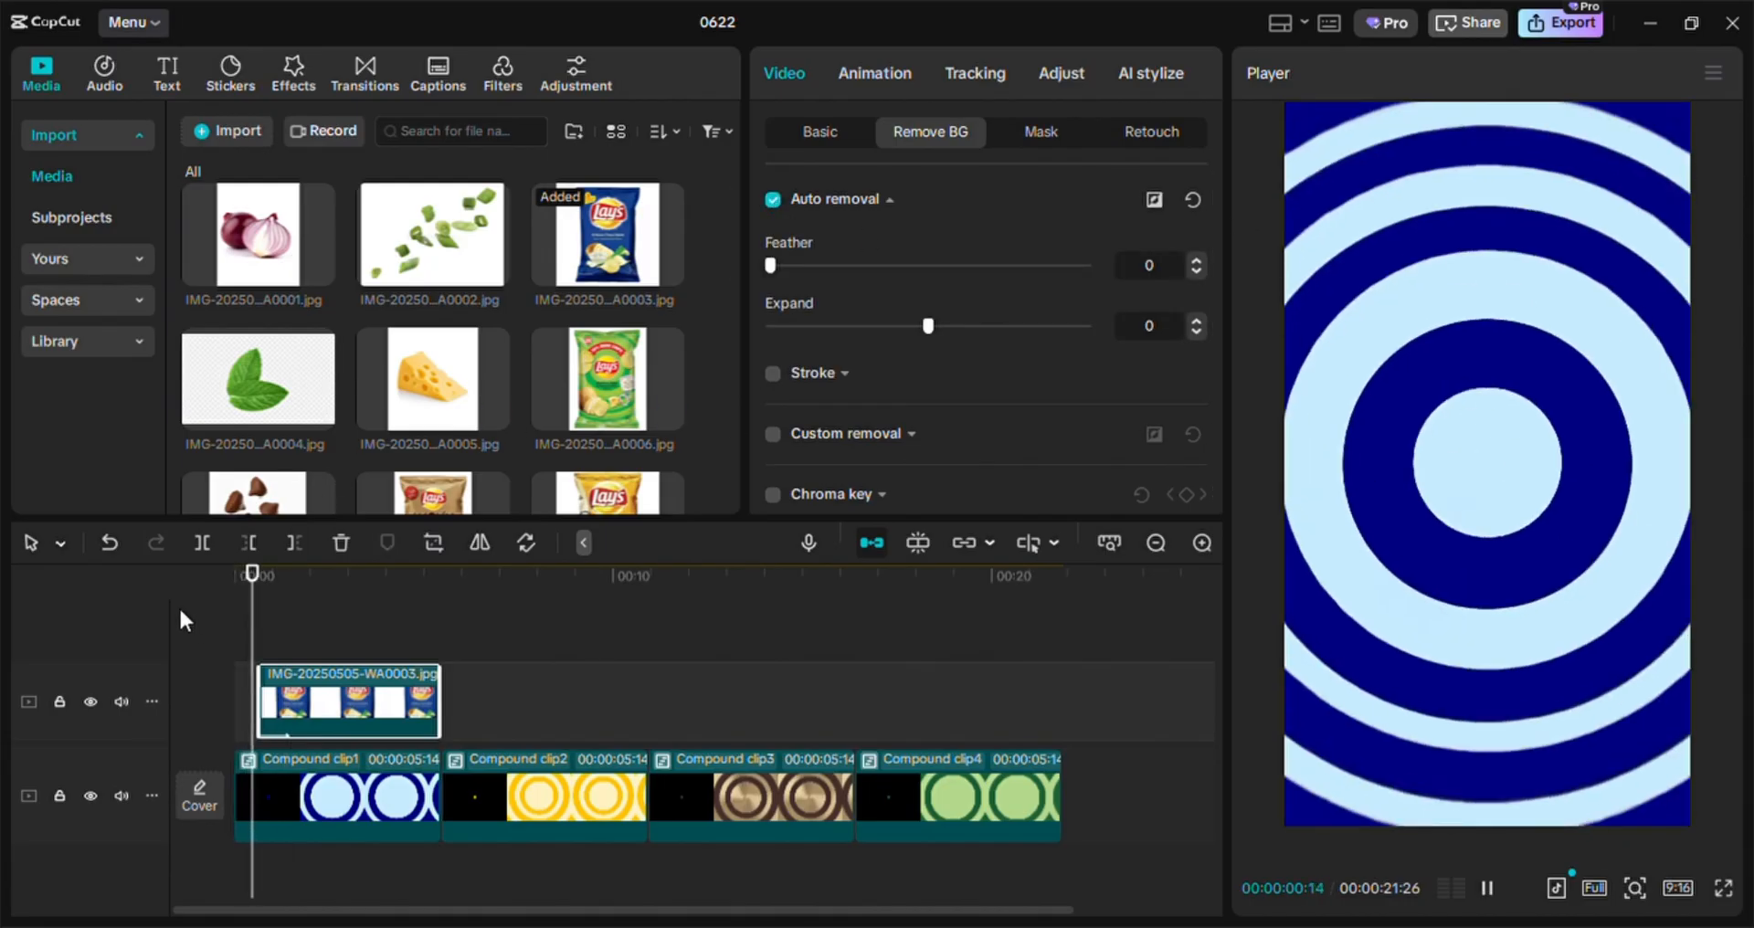
pyautogui.click(237, 581)
pyautogui.press('space')
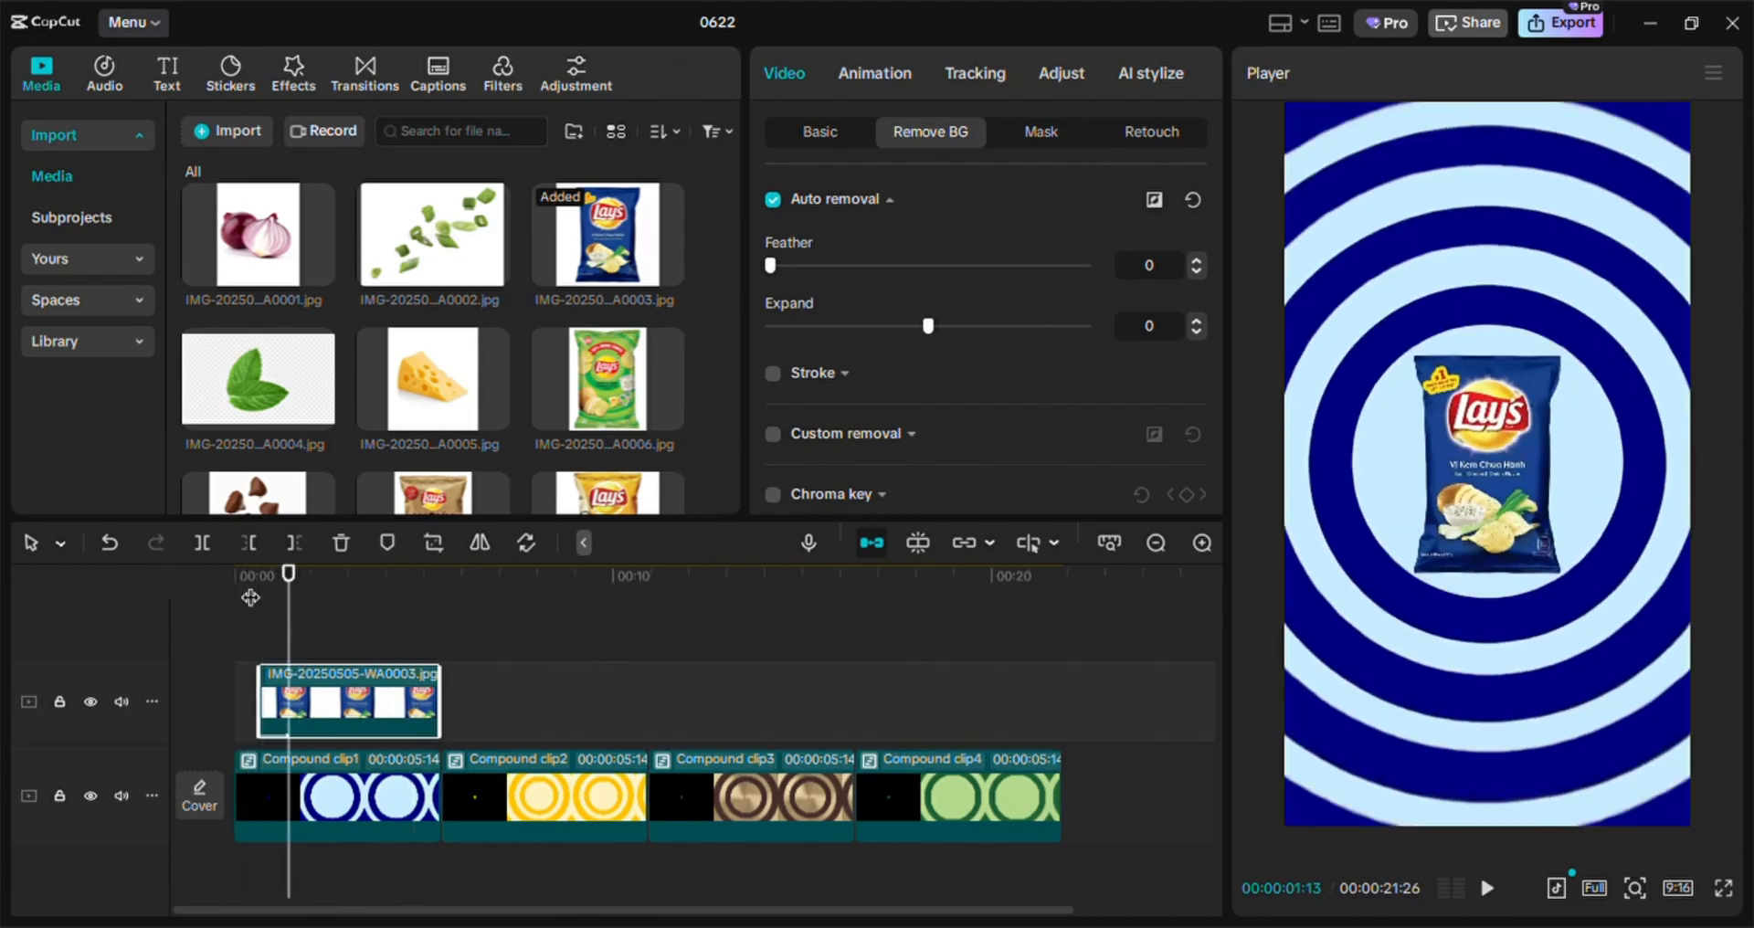
# Set the blue packet's Shake 2 entrance duration to 0.5s and scrub through the opening to check it
pyautogui.click(862, 81)
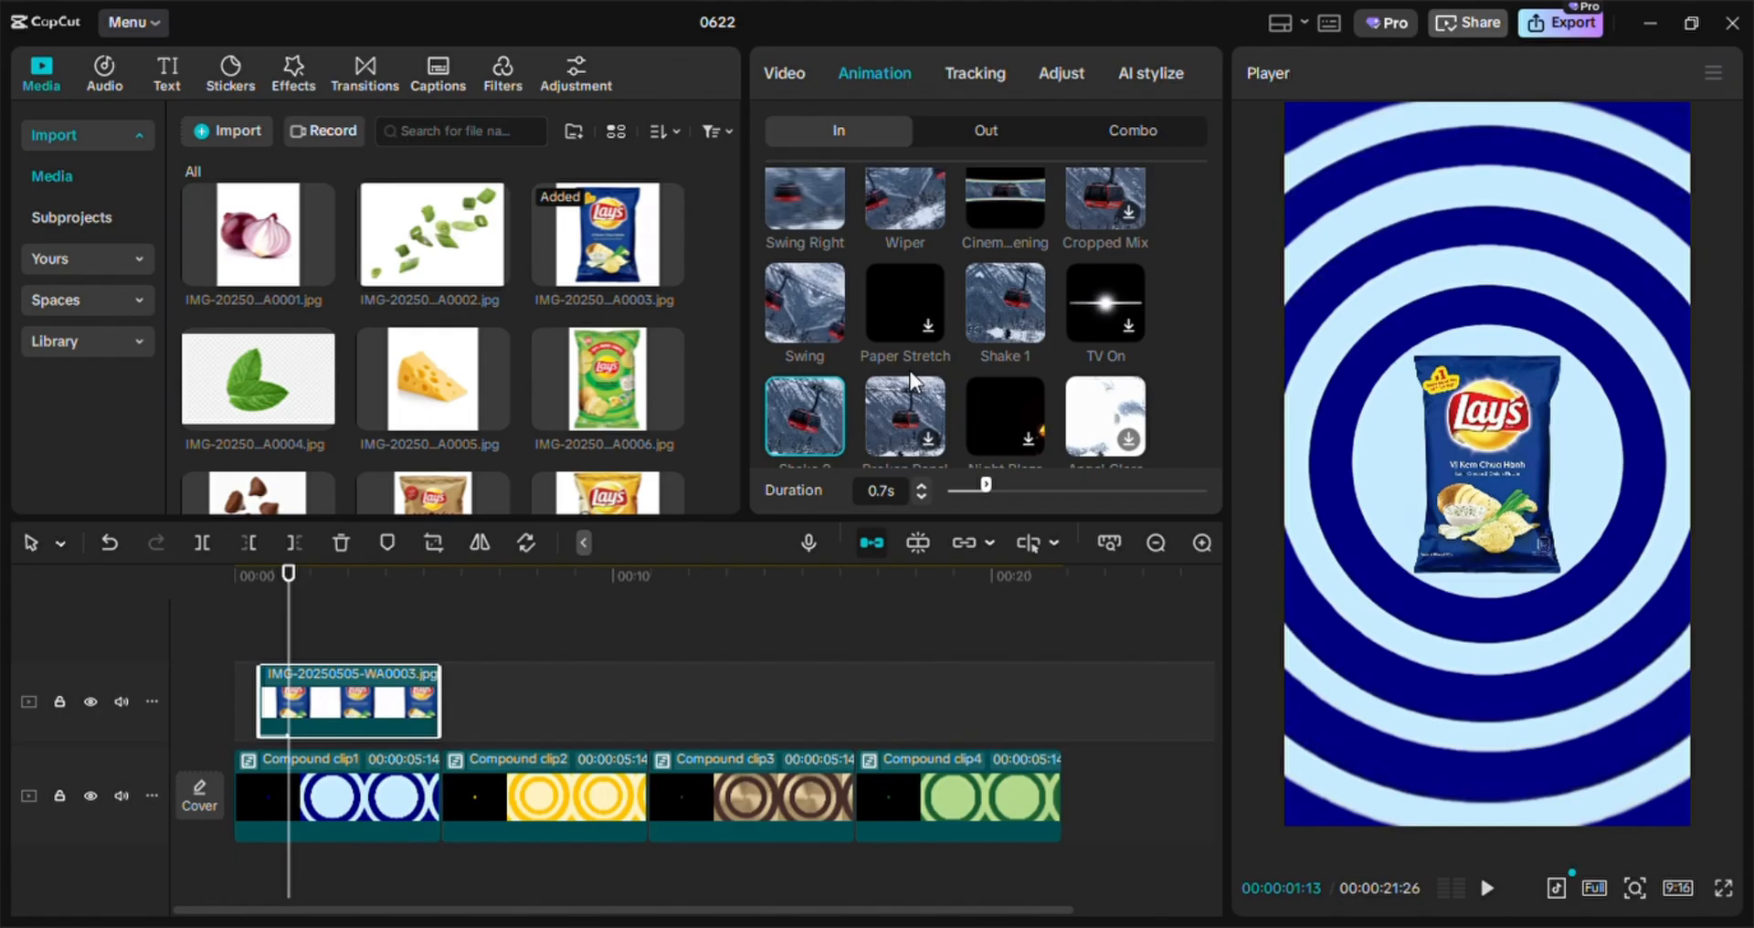
pyautogui.click(922, 497)
pyautogui.click(921, 497)
pyautogui.click(240, 583)
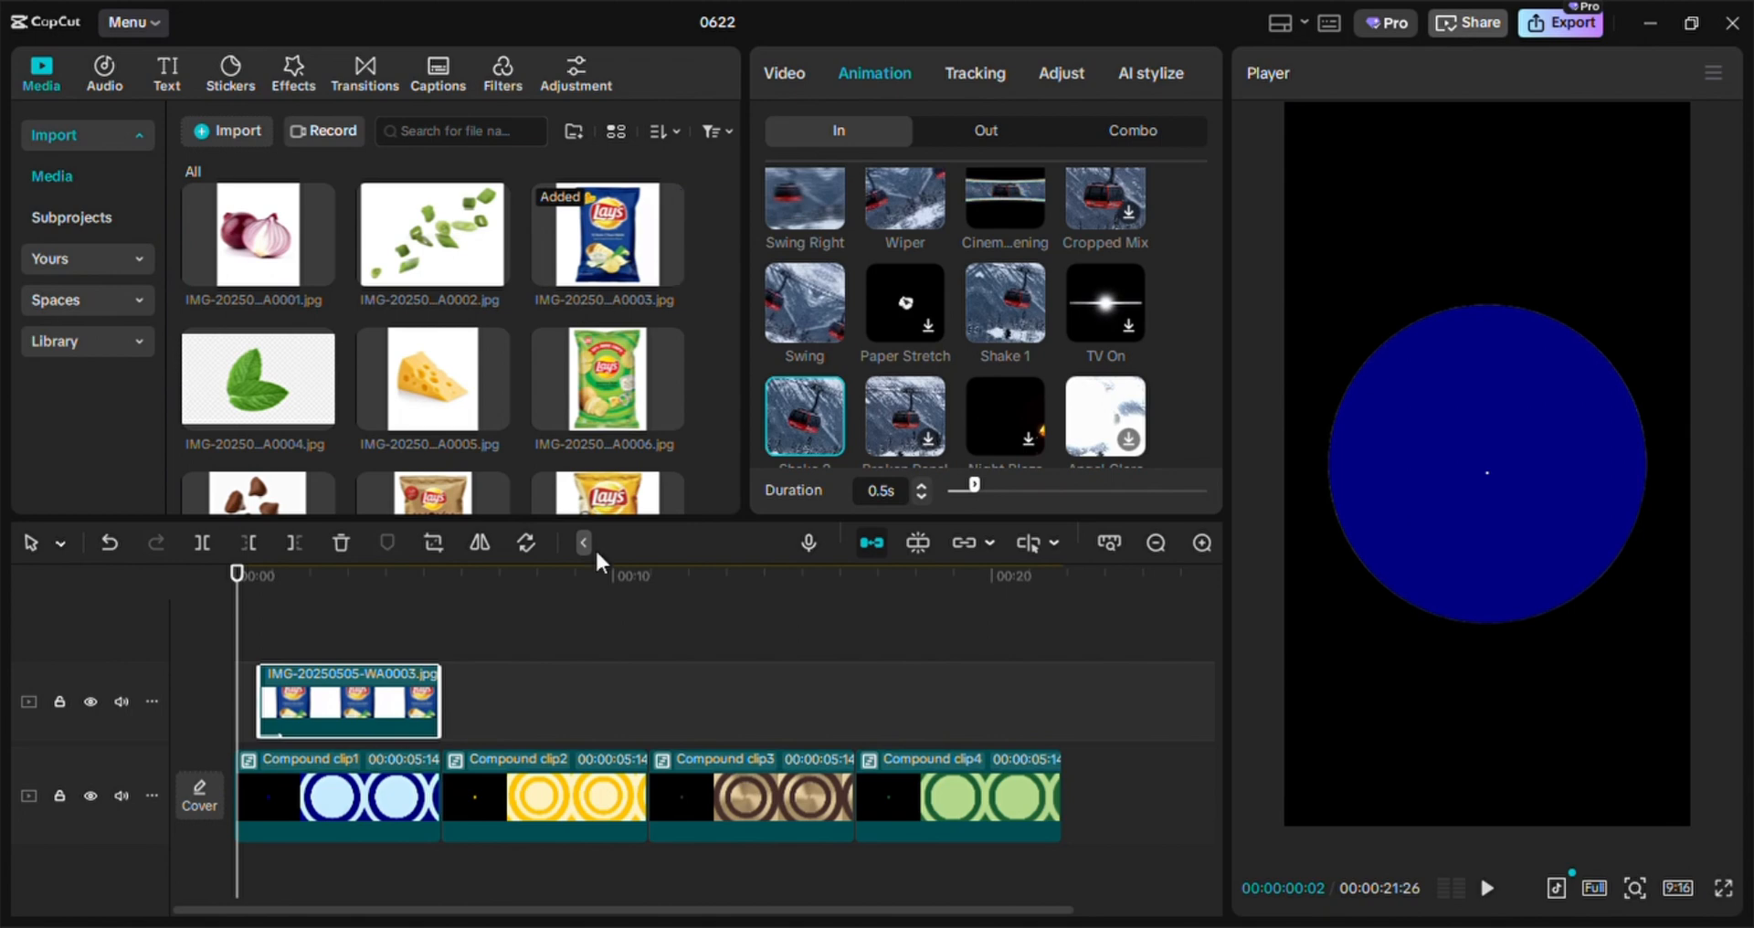
pyautogui.moveTo(251, 620); pyautogui.dragTo(335, 631)
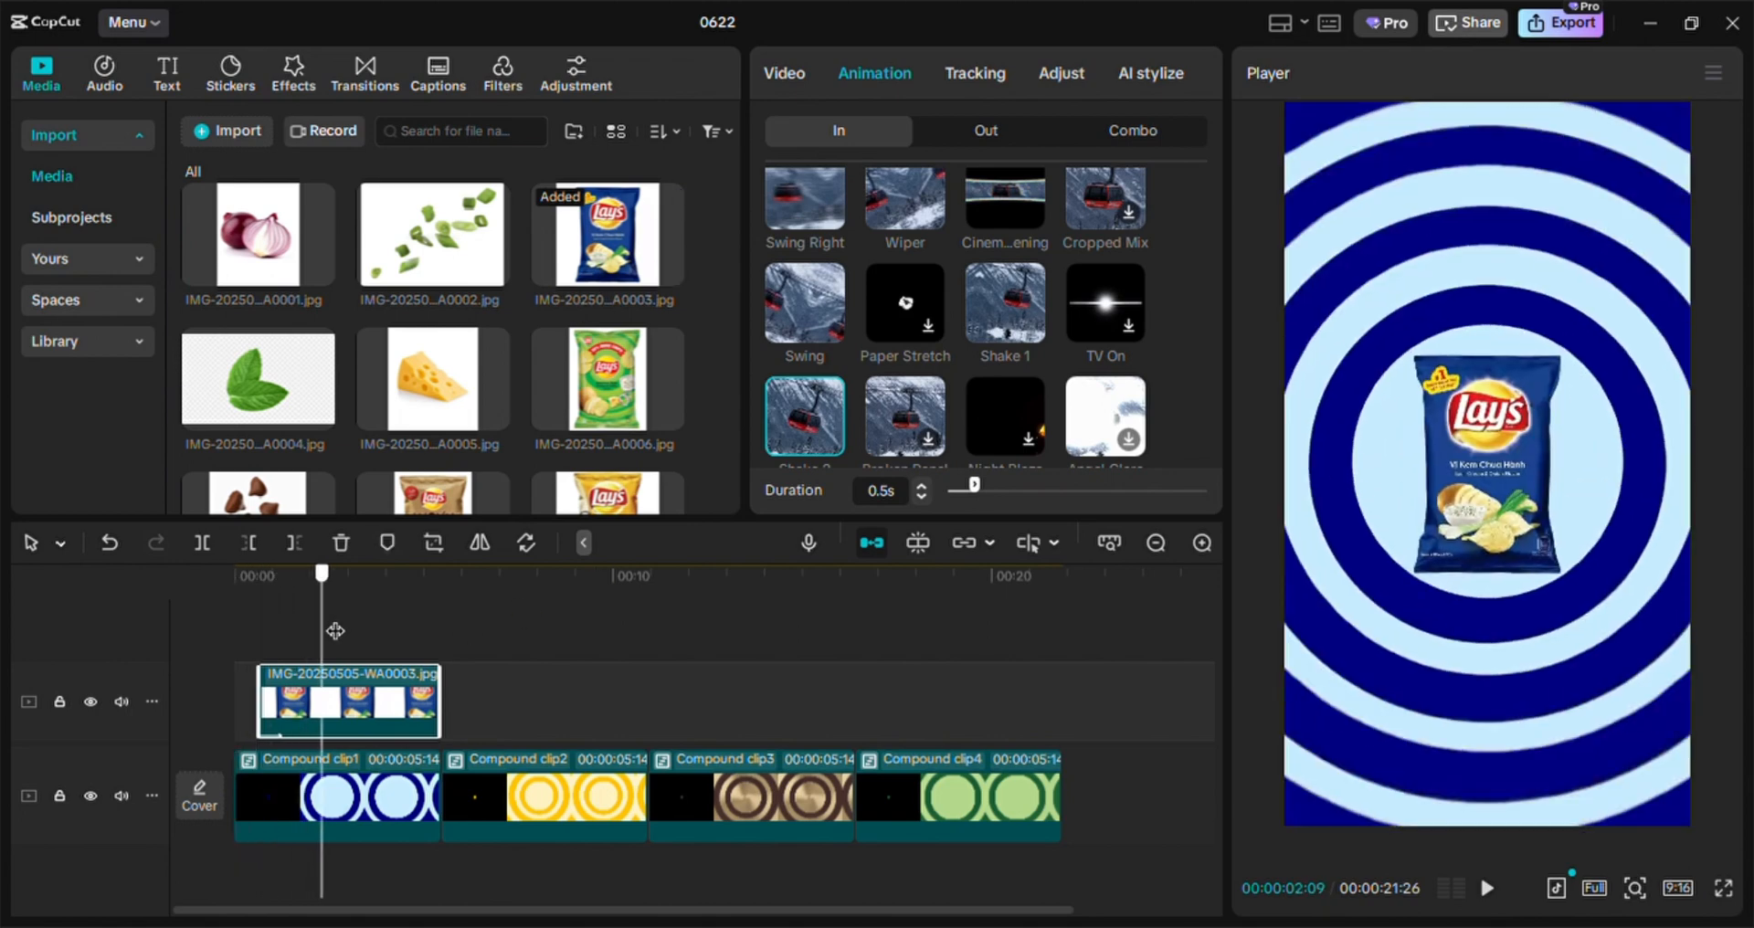
# Place the yellow Lay's packet image IMG-20250505-WA0011.jpg above Compound clip2, on the same track as the blue packet
pyautogui.scroll(-2, 590, 429)
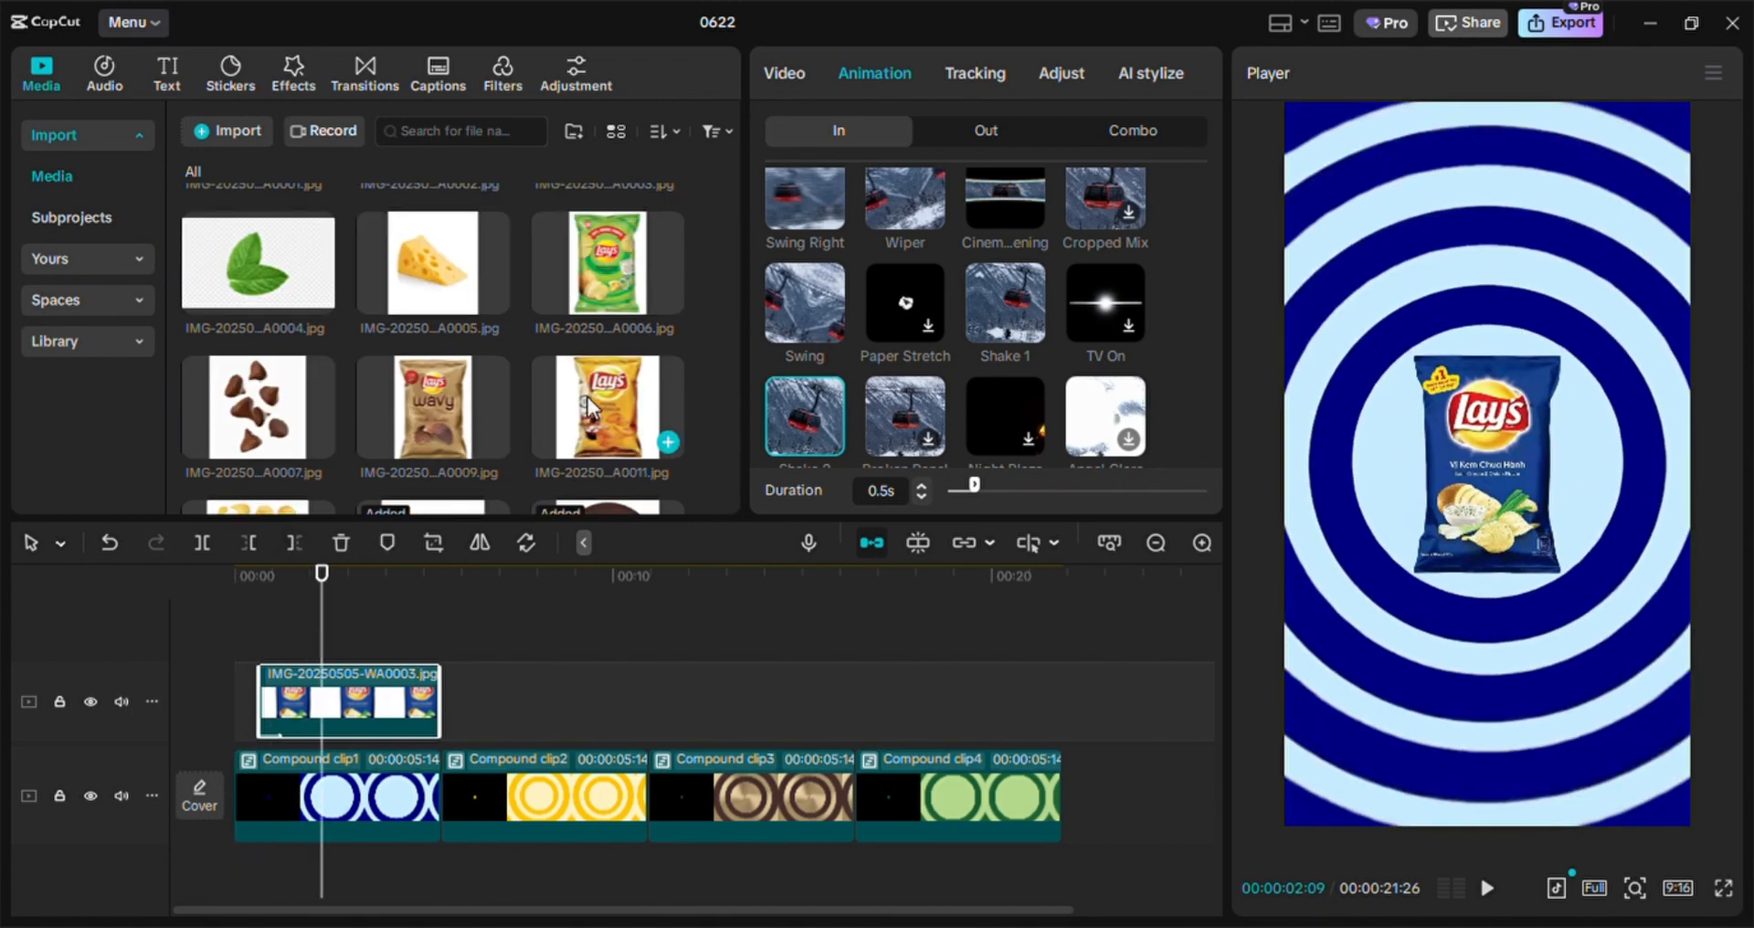
pyautogui.moveTo(596, 390); pyautogui.dragTo(532, 804)
pyautogui.click(434, 592)
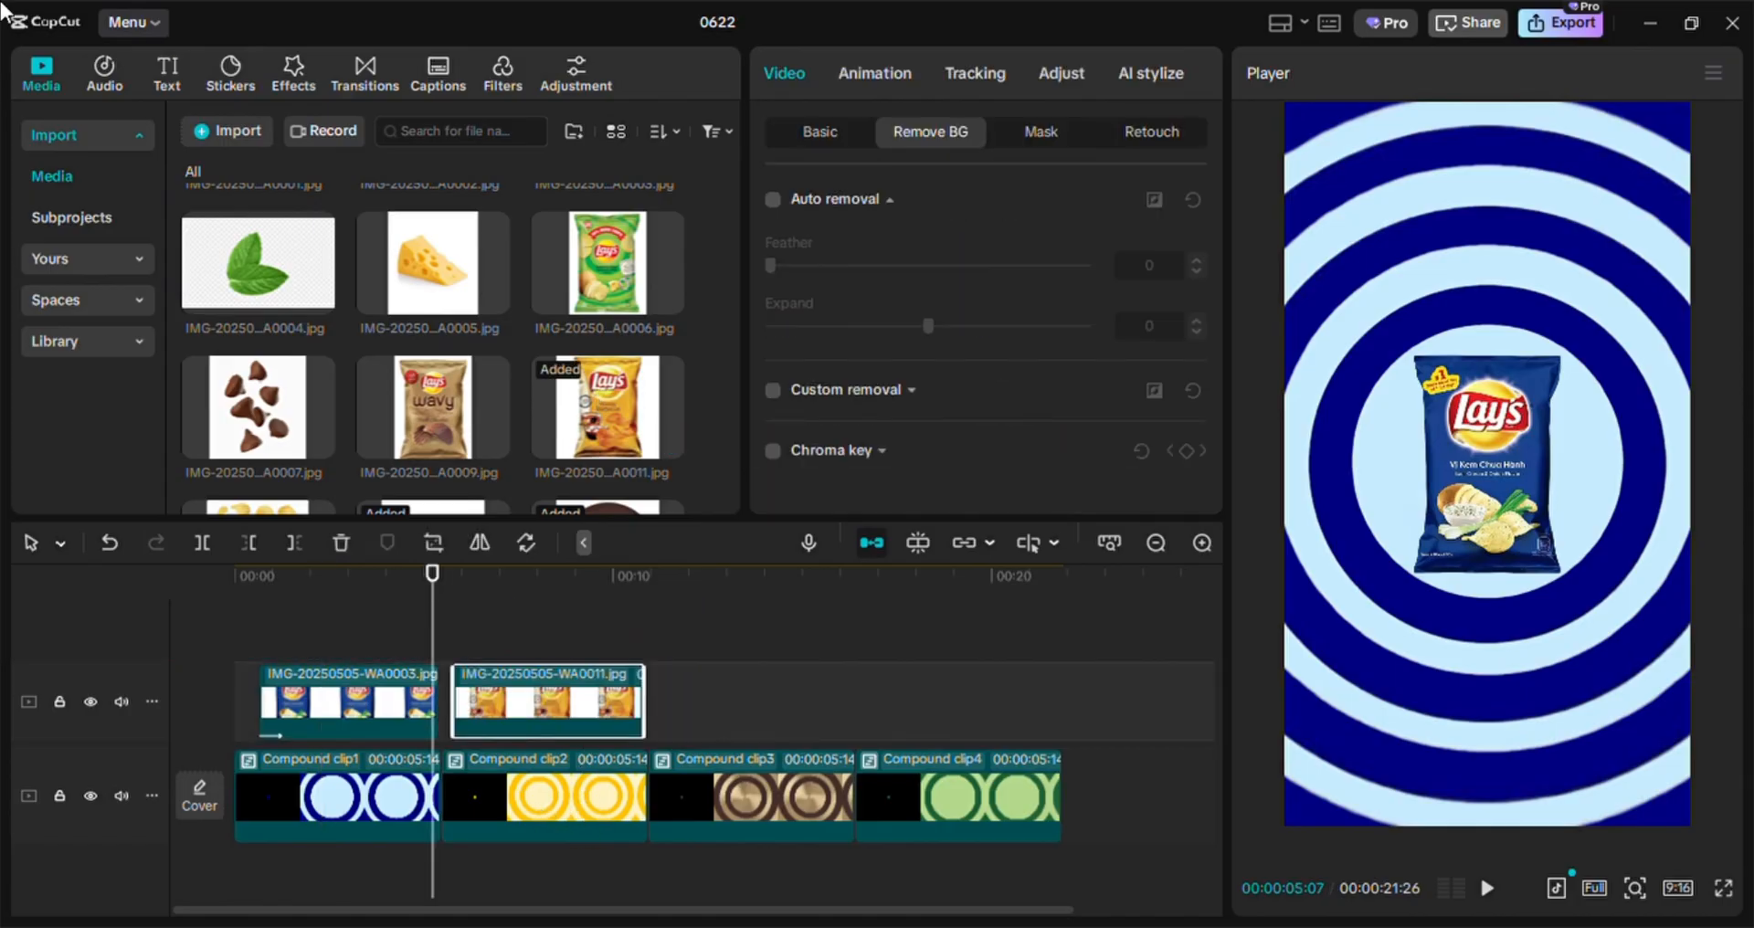
# Trim the yellow packet clip's start to a later point in Compound clip2 and auto-remove the packet's white background
pyautogui.moveTo(433, 592); pyautogui.dragTo(444, 592)
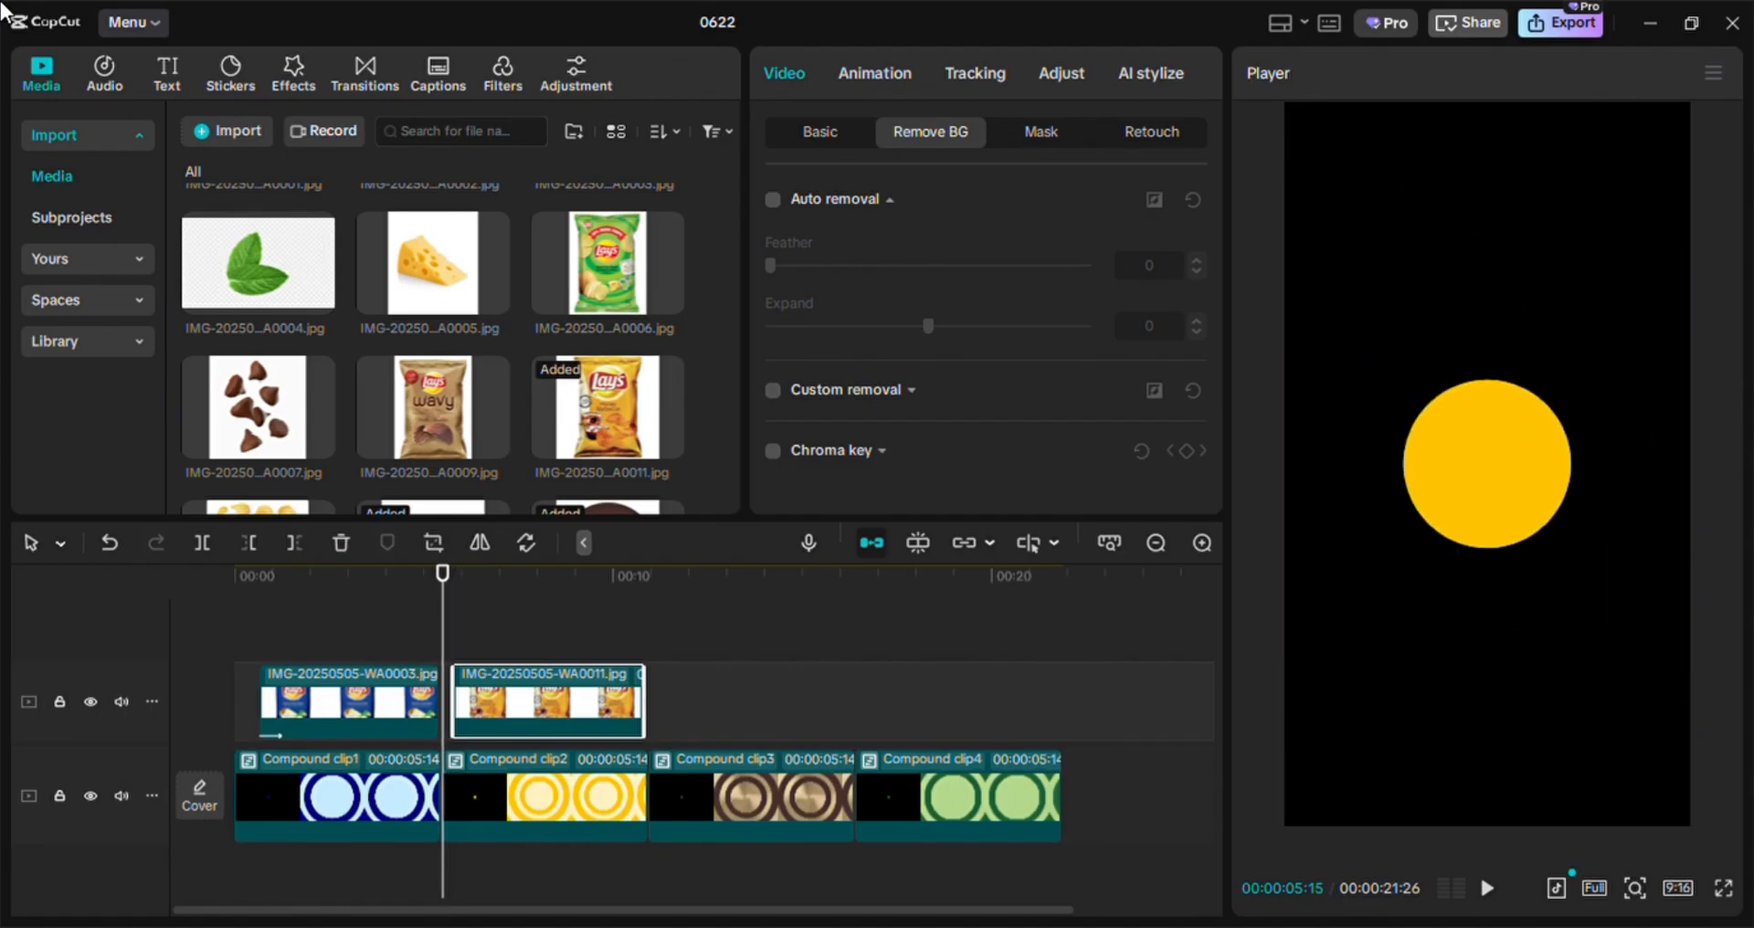
pyautogui.press('Left')
pyautogui.press('Left')
pyautogui.press('Right')
pyautogui.press('Right')
pyautogui.press('Right')
pyautogui.press('Right')
pyautogui.press('Right')
pyautogui.press('Right')
pyautogui.press('Right')
pyautogui.press('Right')
pyautogui.press('Right')
pyautogui.press('Right')
pyautogui.press('Right')
pyautogui.press('Right')
pyautogui.press('Right')
pyautogui.press('Right')
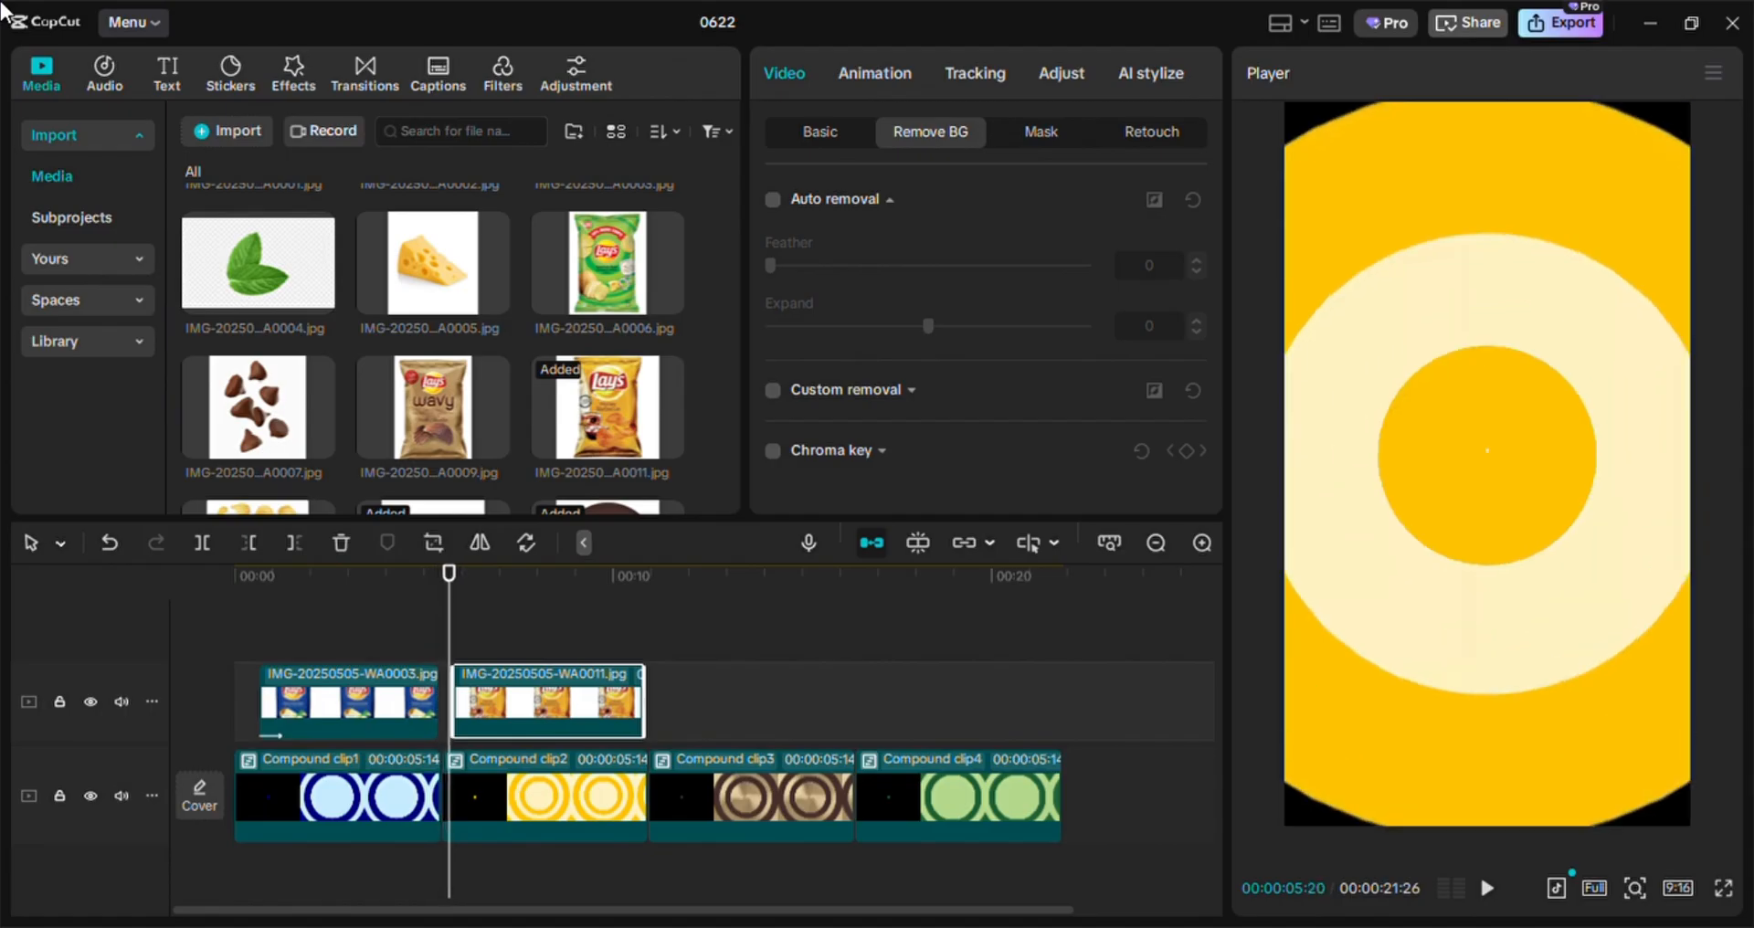
pyautogui.moveTo(455, 722); pyautogui.dragTo(493, 724)
pyautogui.click(772, 199)
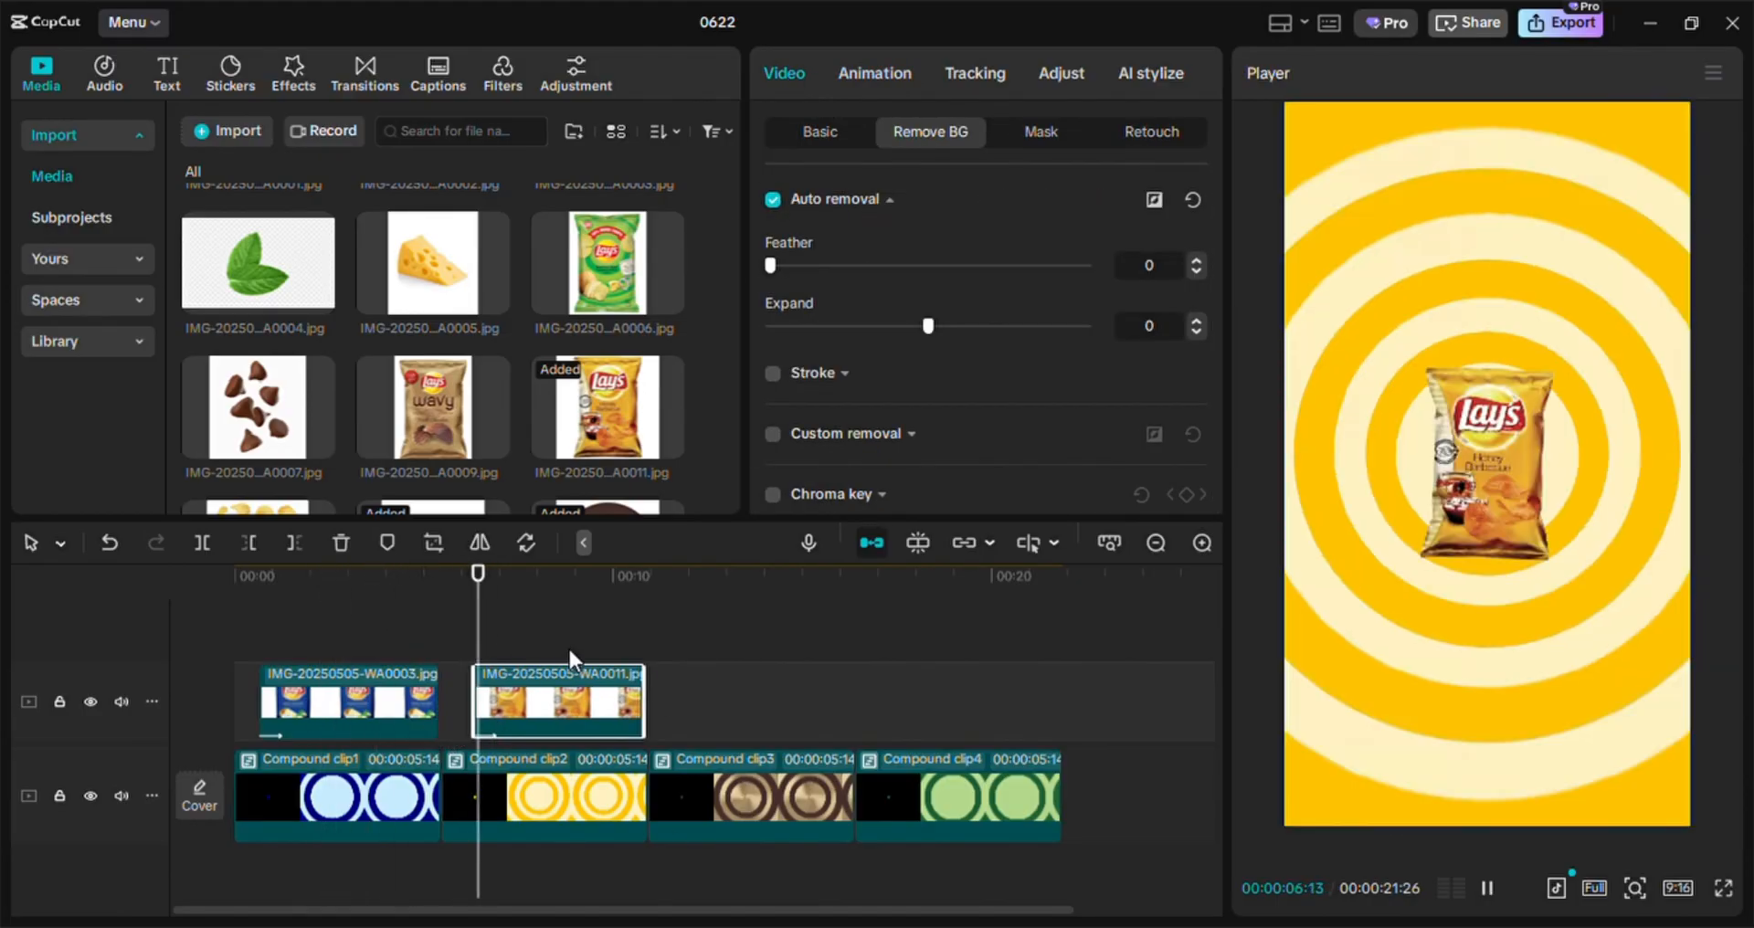
# Place the brown Lay's Wavy packet image IMG-20250505-WA0009.jpg above Compound clip3 from 00:00:11:21, trimming its end to match that clip
pyautogui.click(703, 621)
pyautogui.moveTo(677, 642); pyautogui.dragTo(680, 636)
pyautogui.moveTo(433, 408); pyautogui.dragTo(684, 702)
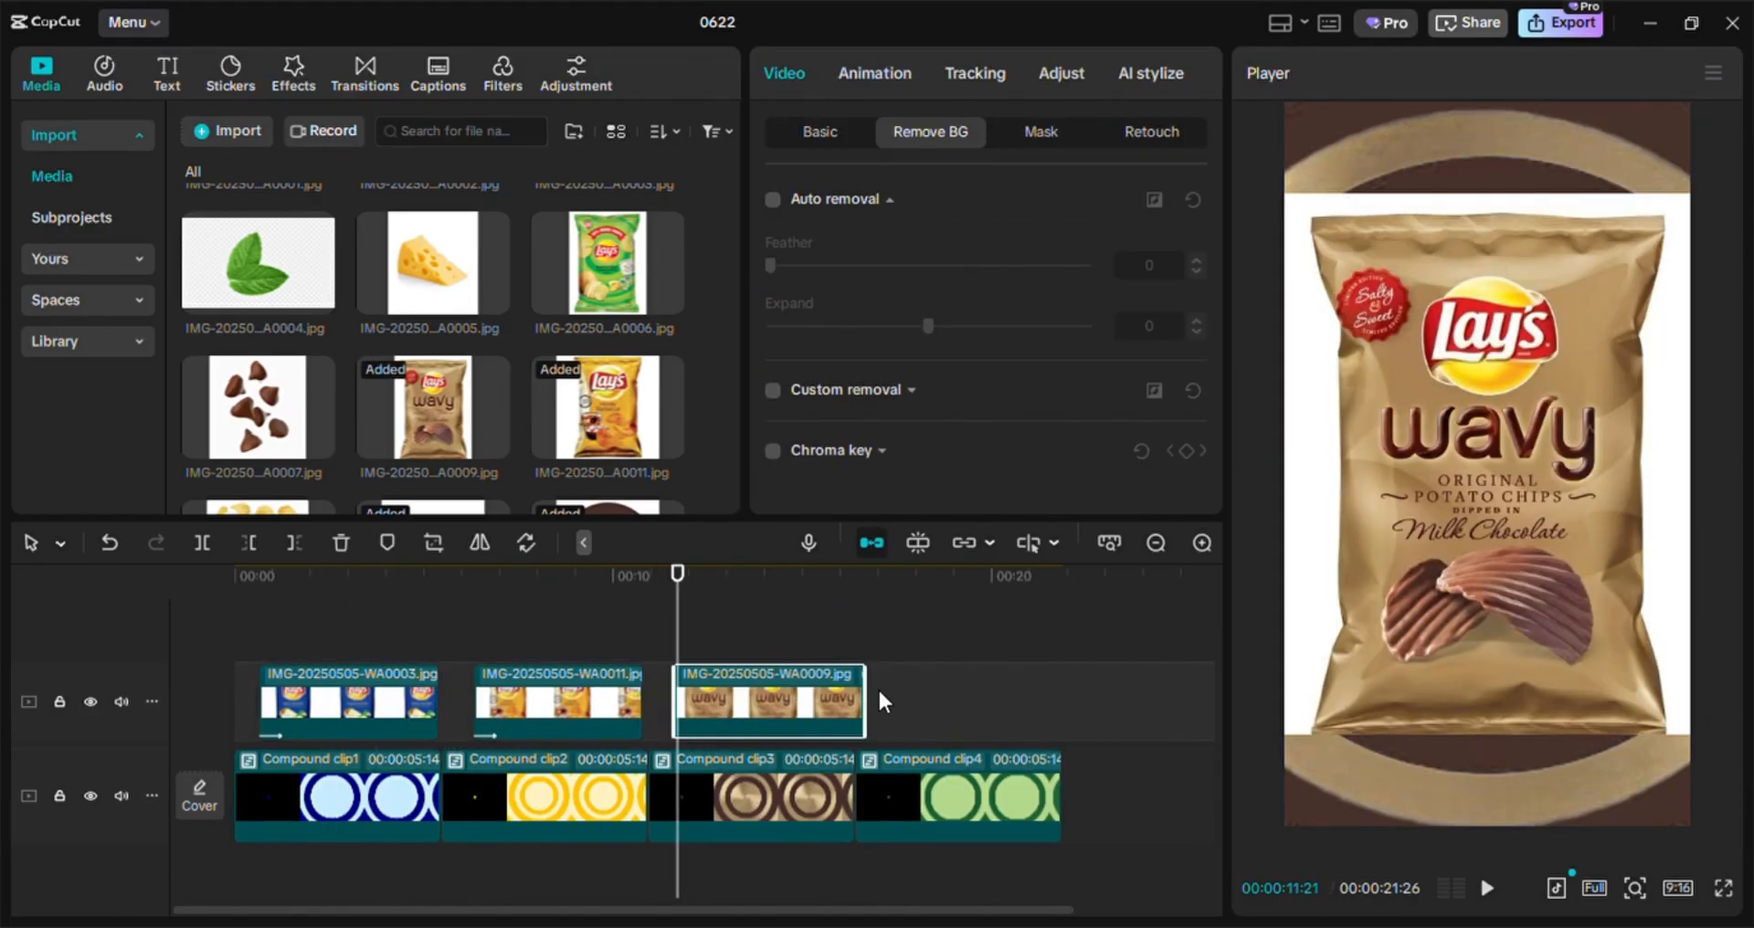
pyautogui.moveTo(865, 705); pyautogui.dragTo(853, 704)
# Auto-remove the brown packet's background and apply a 0.5s Shake 2 entrance animation, with the packet shrunk inside the centre circle
pyautogui.click(772, 199)
pyautogui.click(874, 73)
pyautogui.click(805, 417)
pyautogui.scroll(-10, 1469, 457)
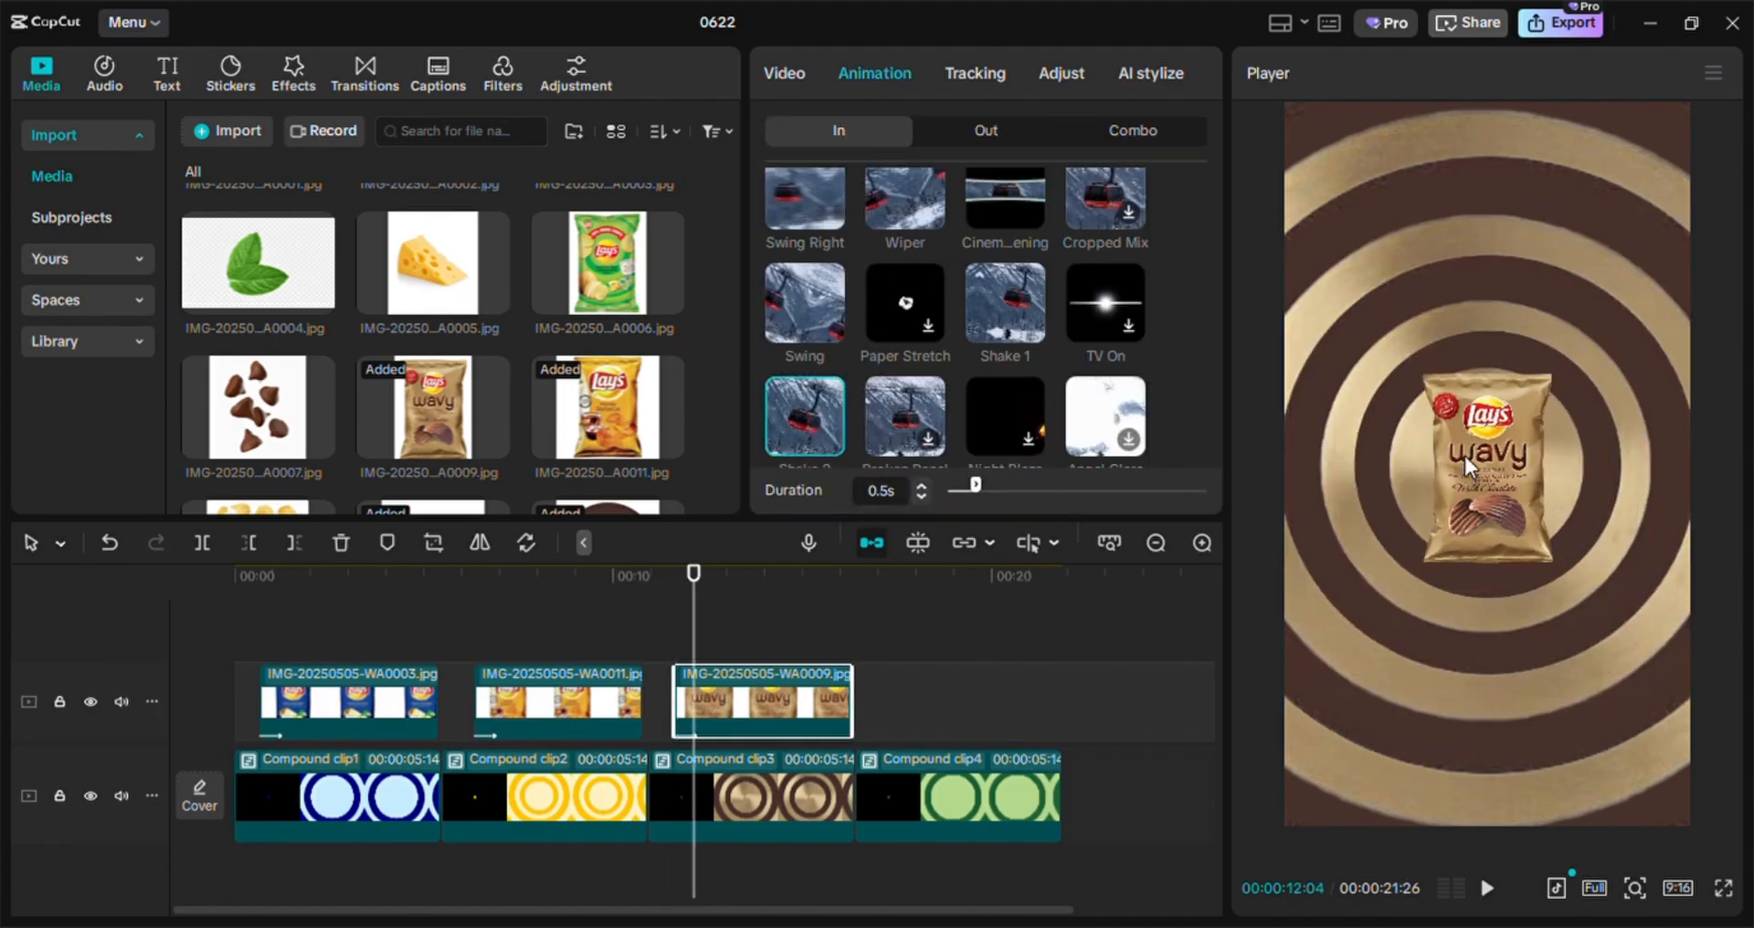
# Place the green packet IMG-20250505-WA0006.jpg over Compound clip4 from 00:00:17:07, background removed, with a 0.5s Shake 2 entrance, and replay the ad
pyautogui.moveTo(610, 270); pyautogui.dragTo(914, 701)
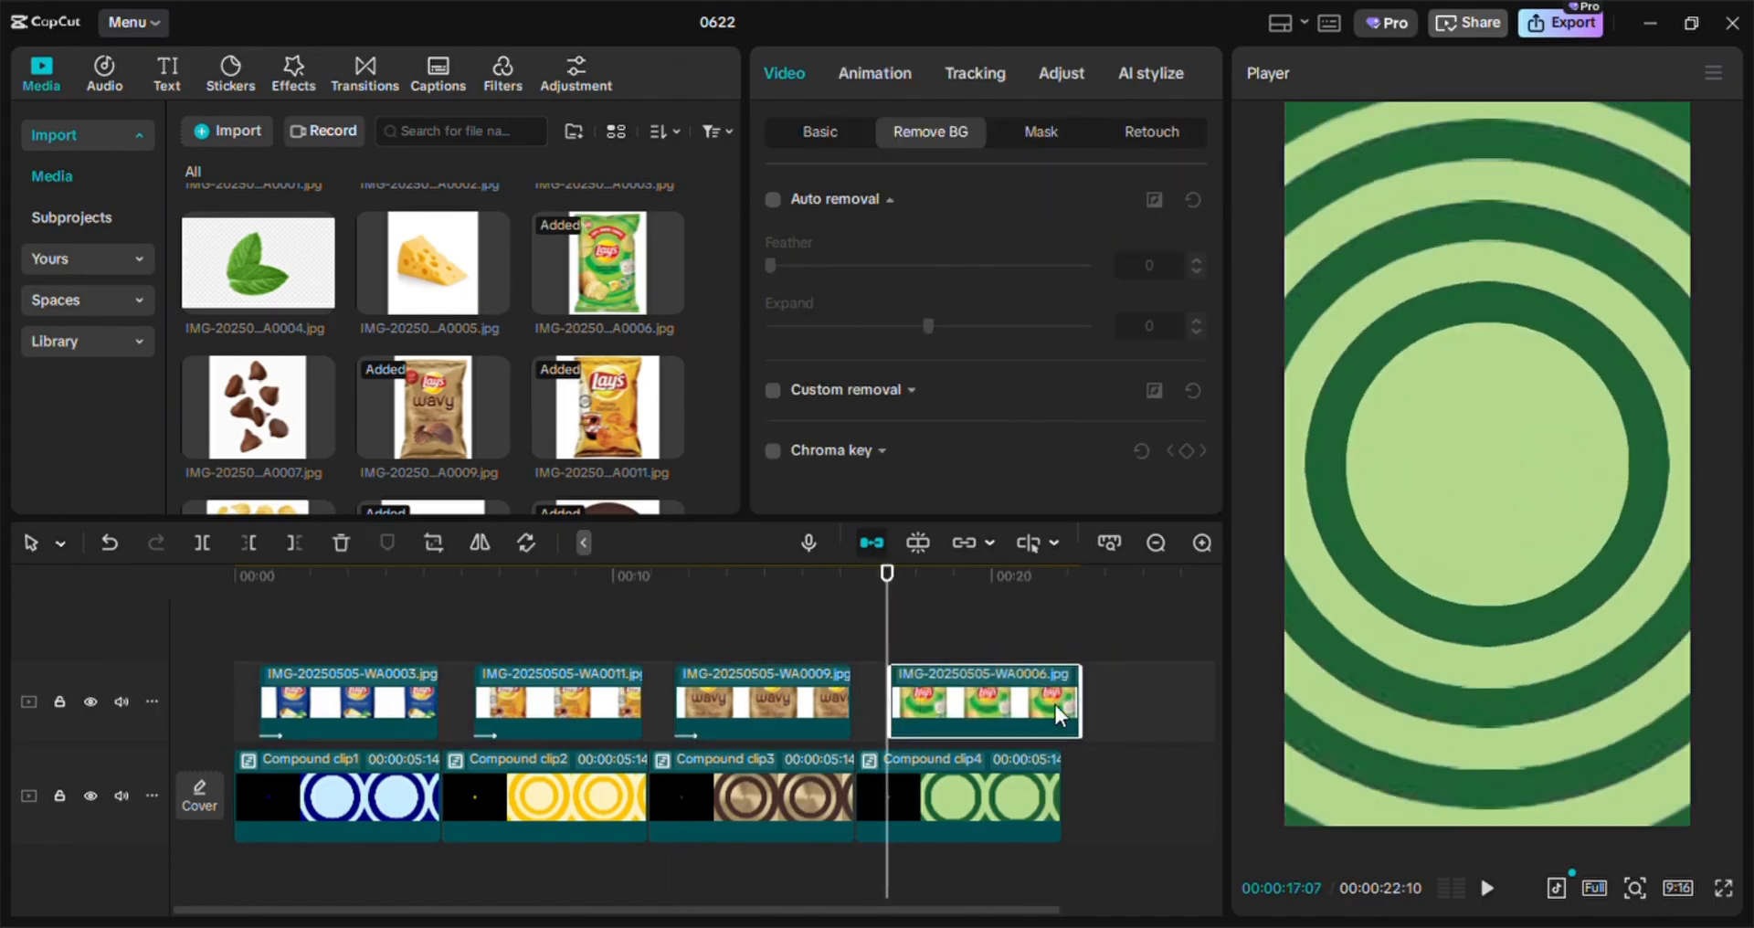
pyautogui.click(884, 75)
pyautogui.click(805, 417)
pyautogui.scroll(-10, 1488, 464)
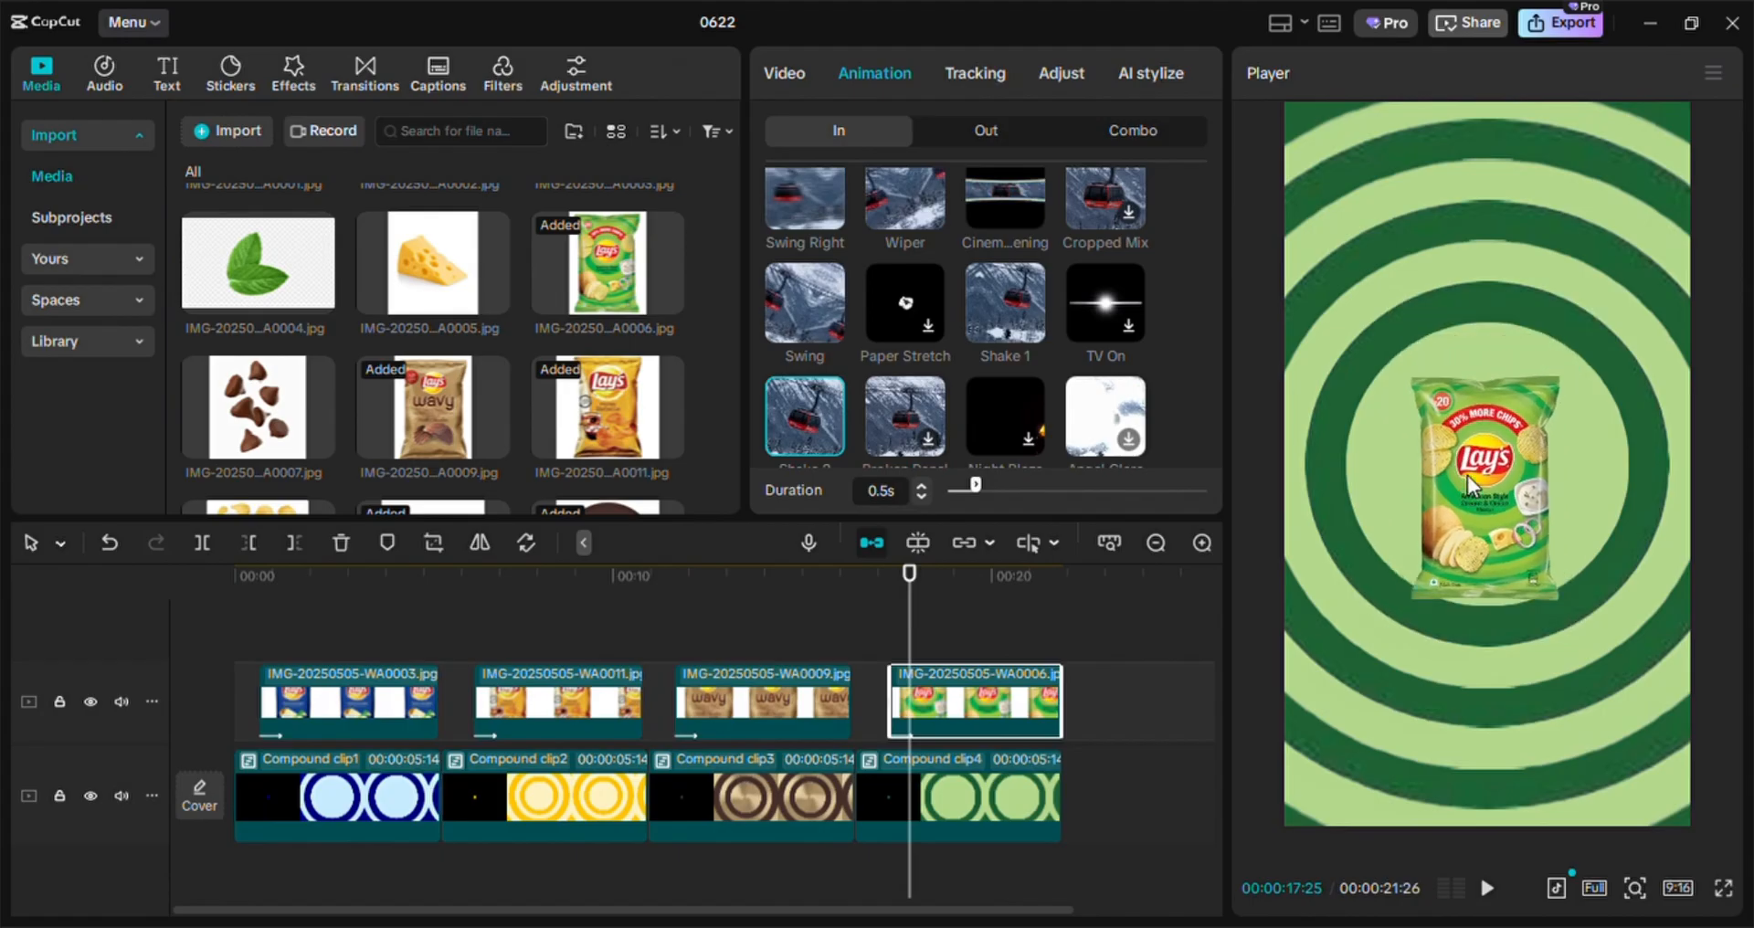
pyautogui.moveTo(910, 594); pyautogui.dragTo(208, 608)
pyautogui.press('space')
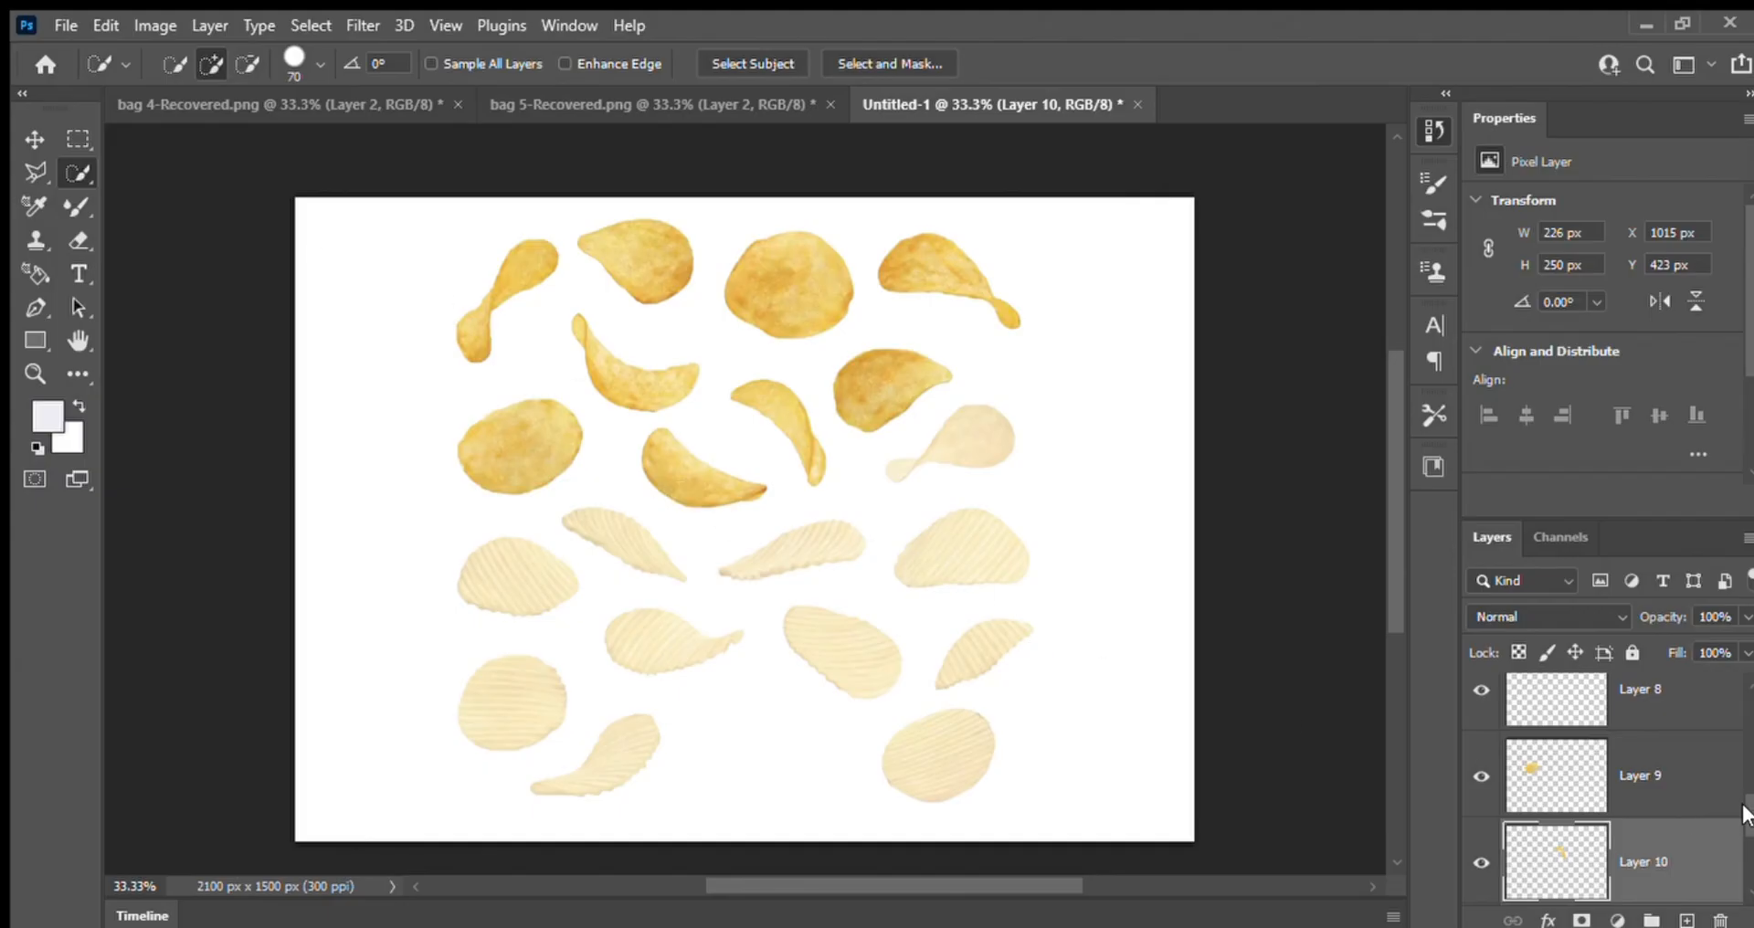
# In Photoshop, select the pale smooth chip with the narrow tail on Layer 1 using Quick Selection and copy it to a new layer
pyautogui.moveTo(1747, 814); pyautogui.dragTo(1747, 842)
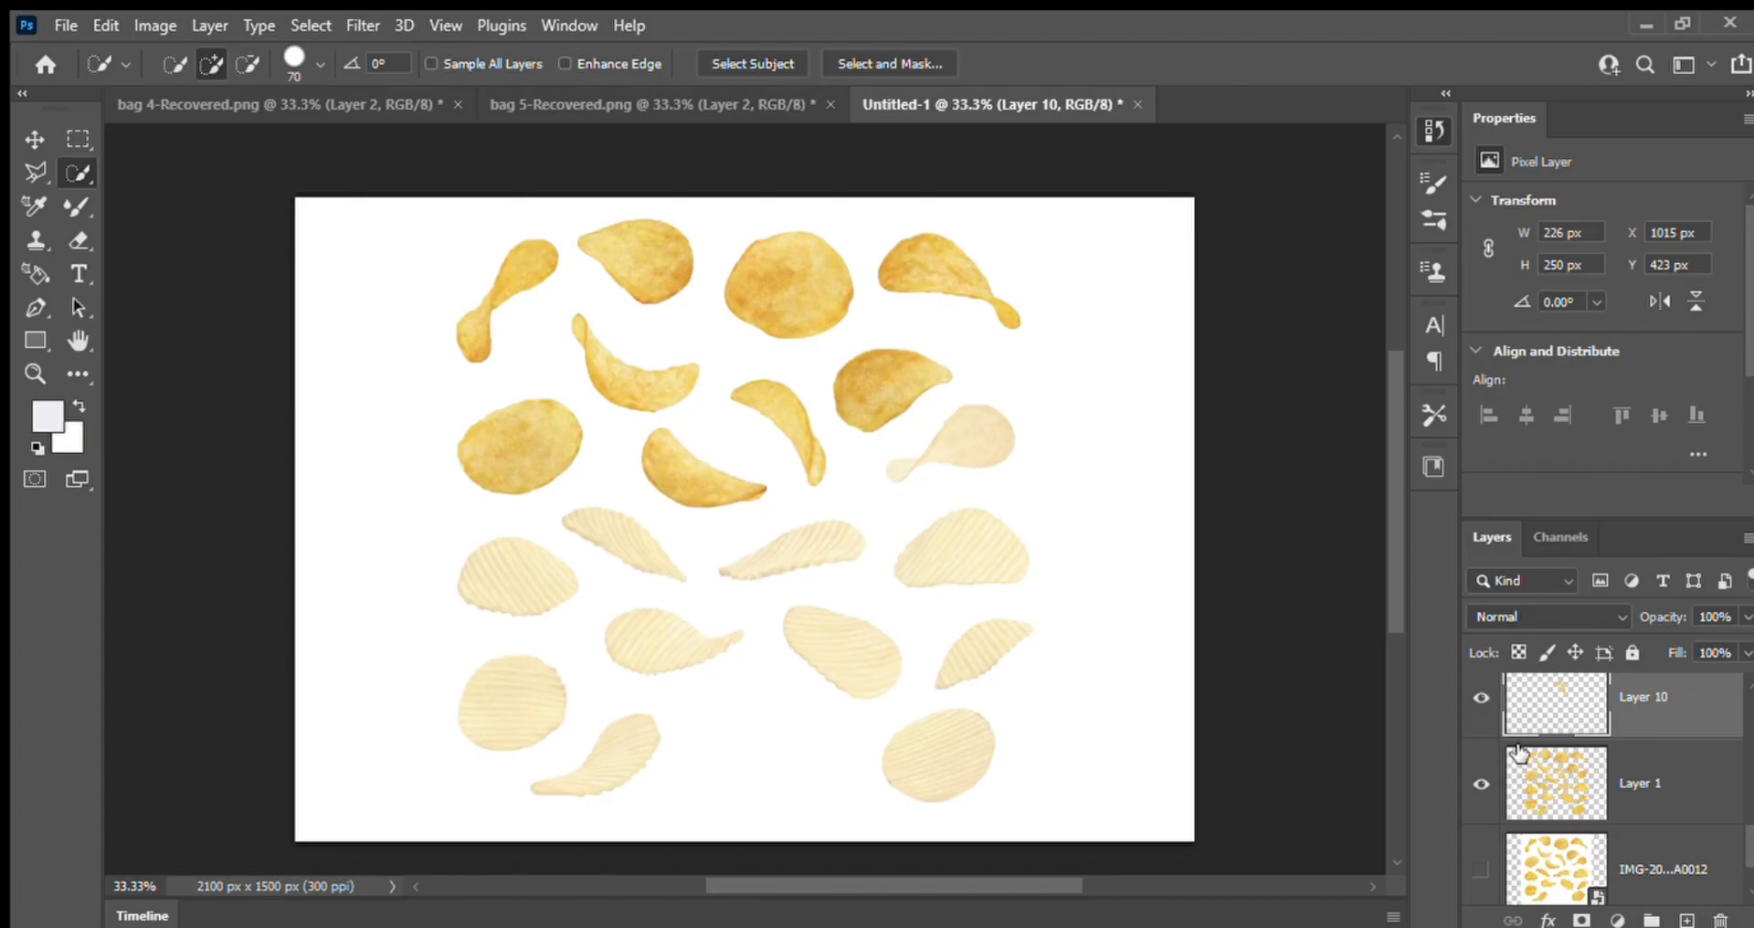
pyautogui.click(1544, 778)
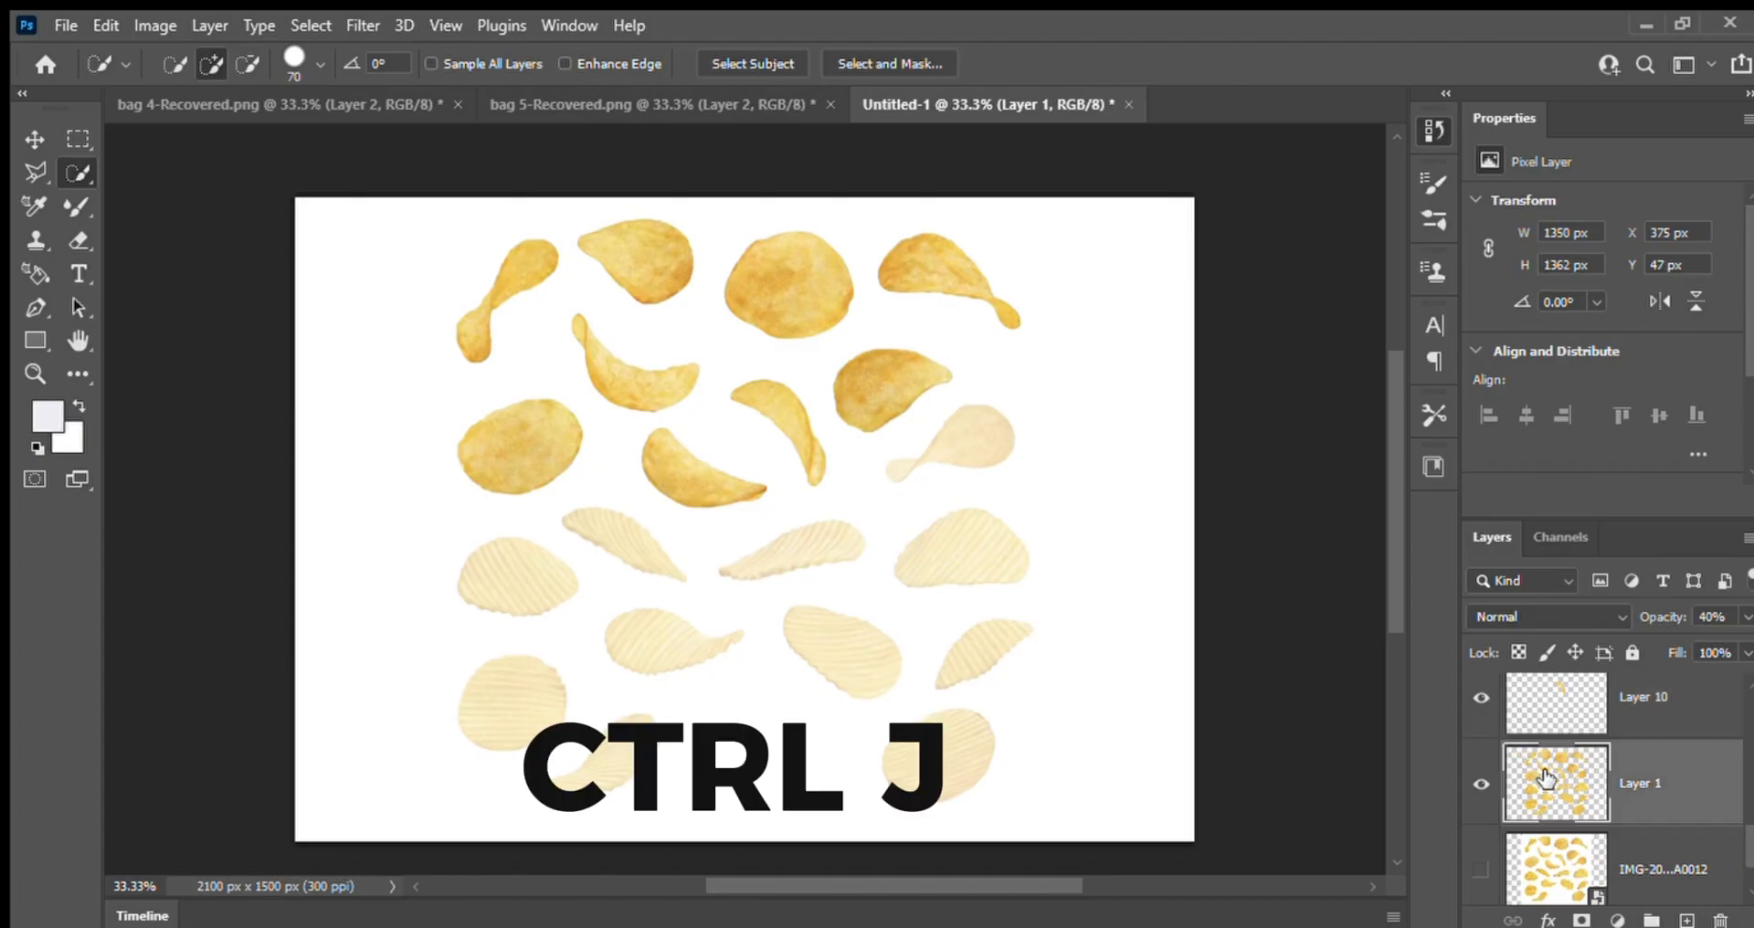
pyautogui.click(991, 451)
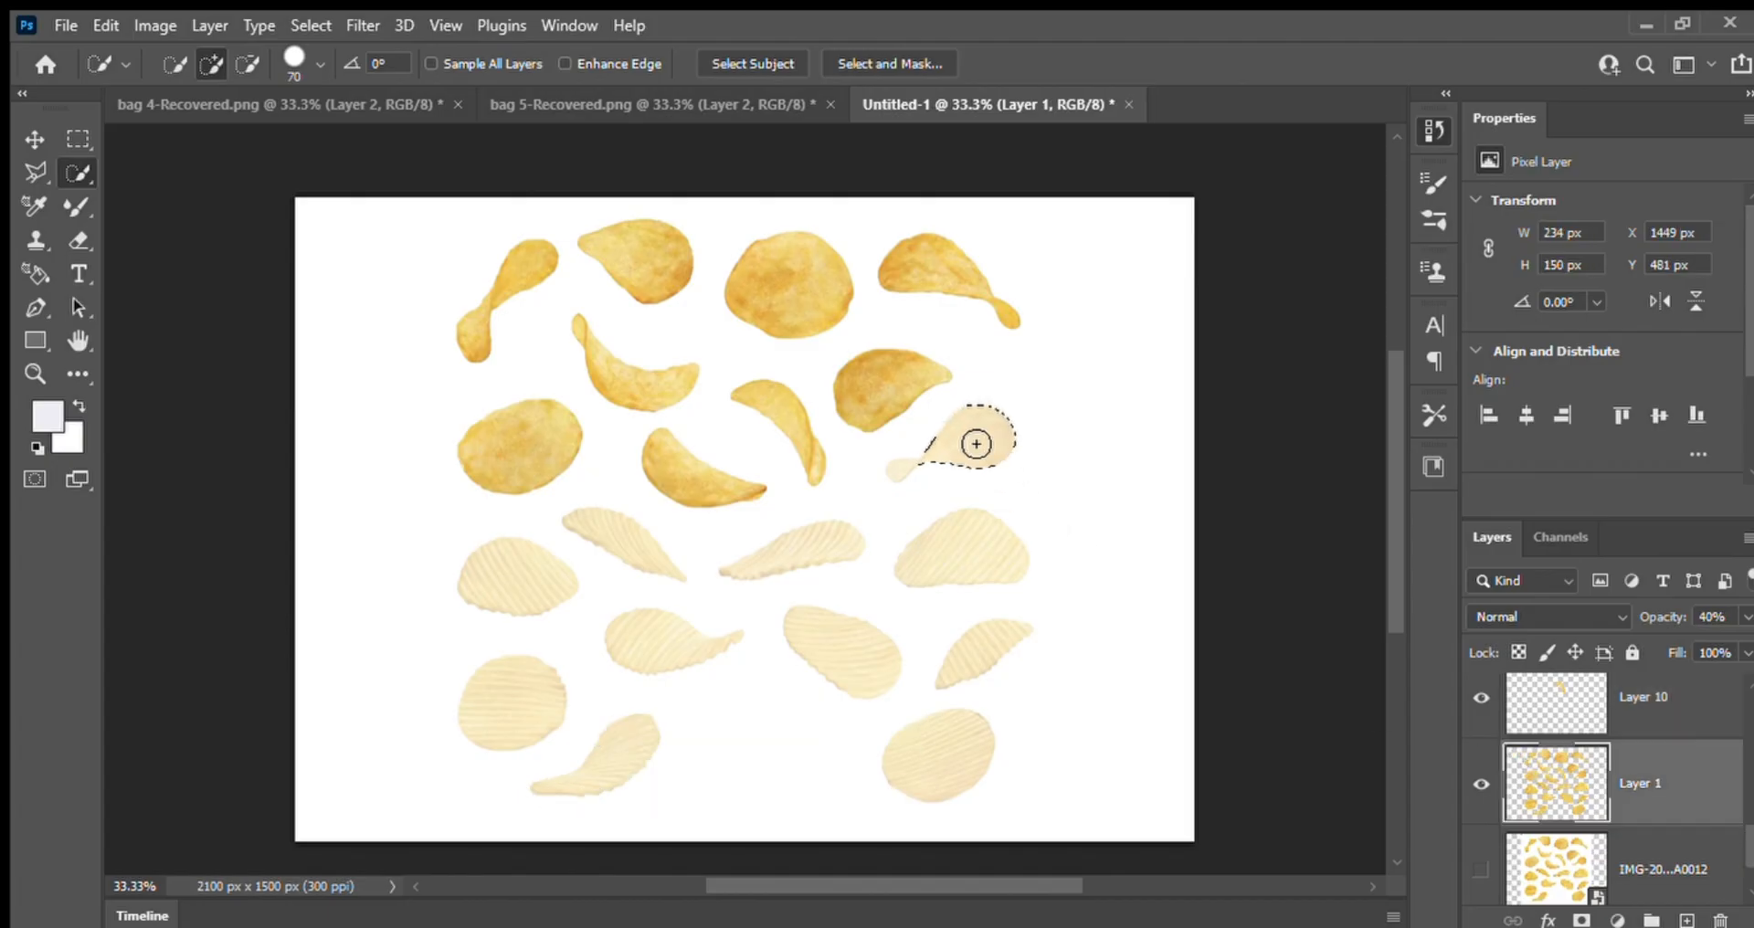
pyautogui.press('[')
pyautogui.press('[')
pyautogui.press('[')
pyautogui.press('[')
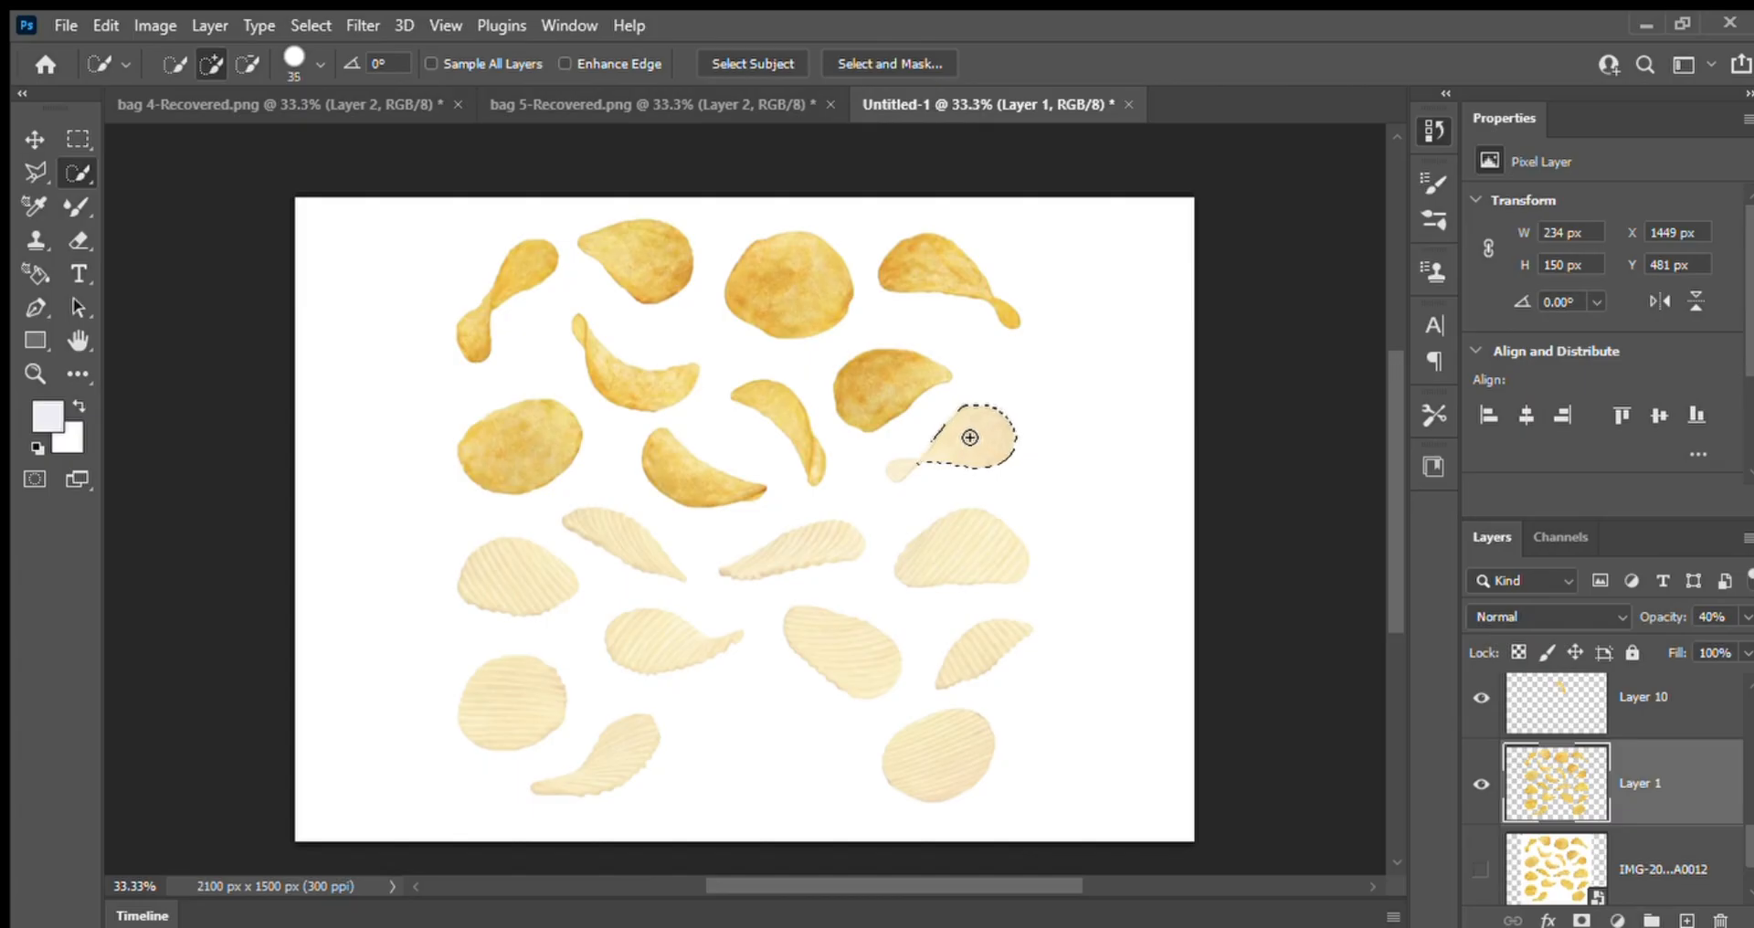
pyautogui.click(898, 467)
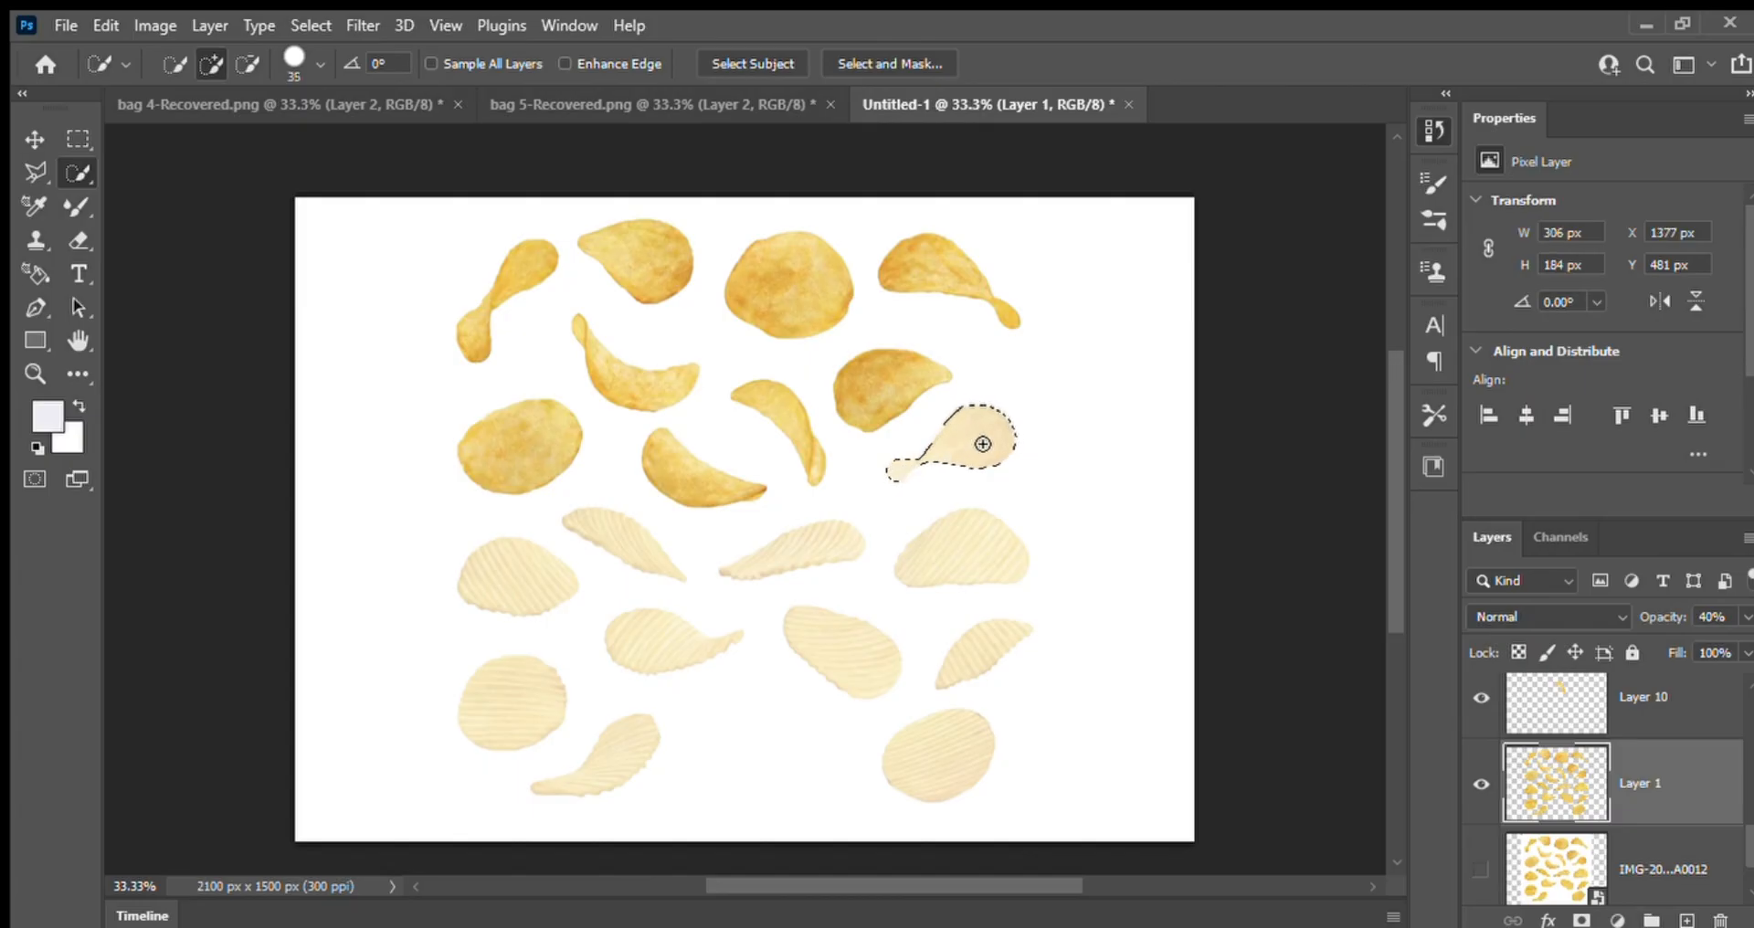
pyautogui.hotkey('ctrl', 'j')
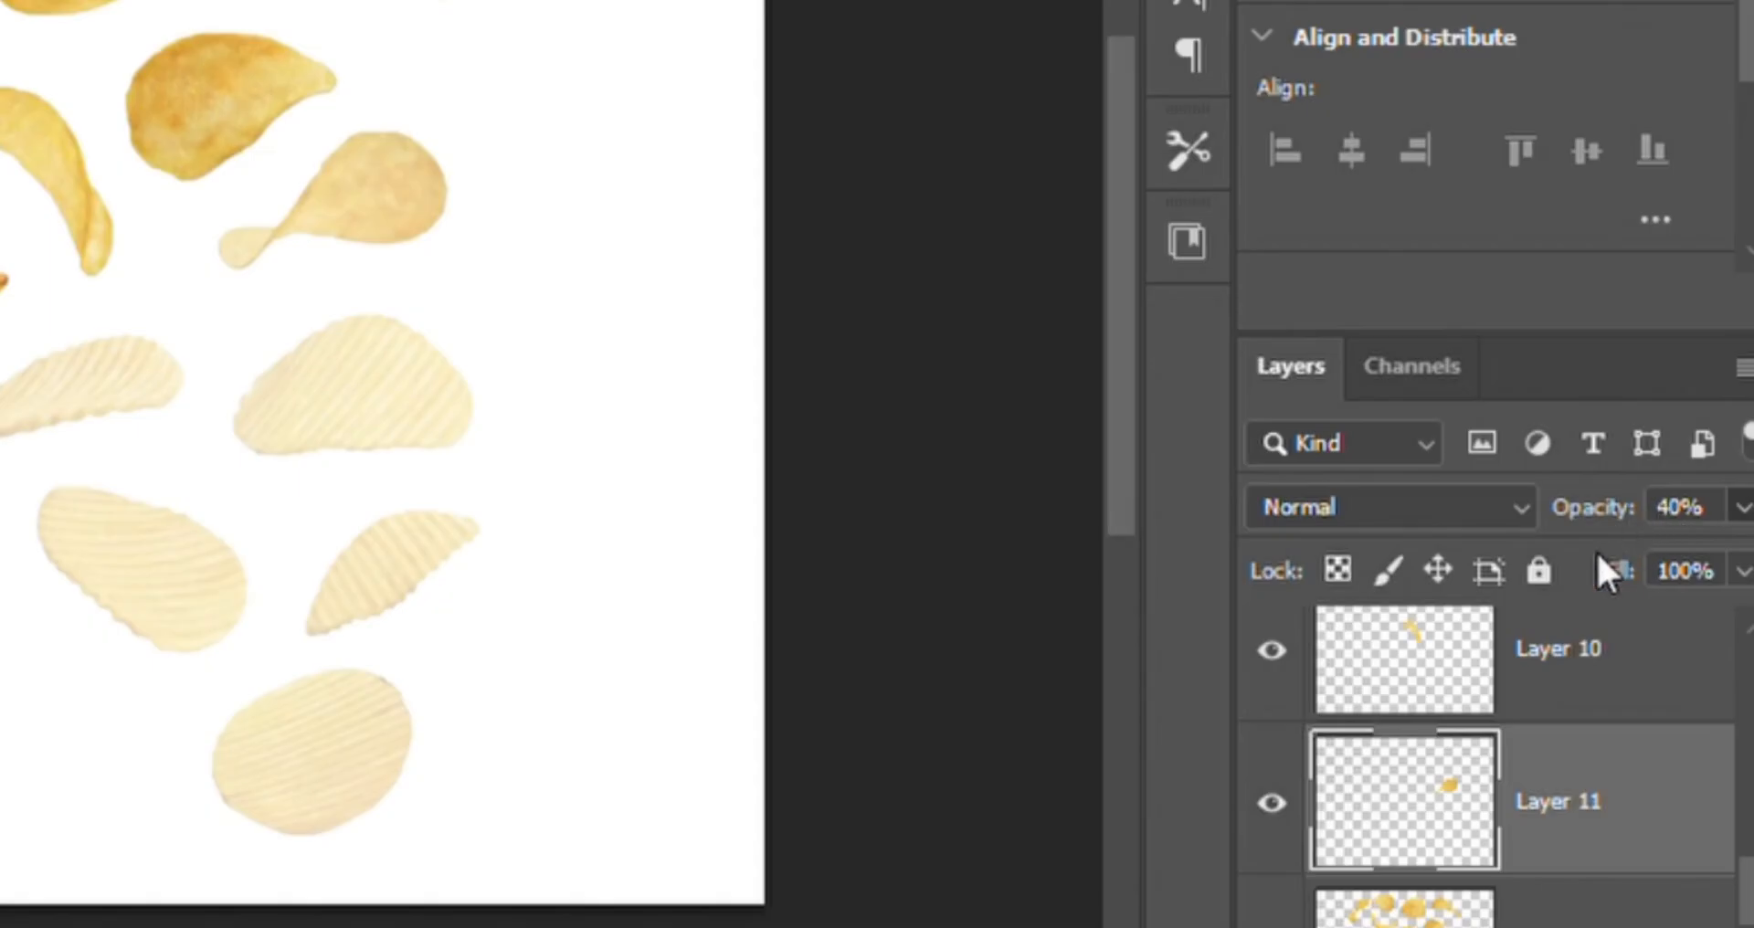
# Set the copied smooth chip layer's opacity to 100%
pyautogui.press('0')
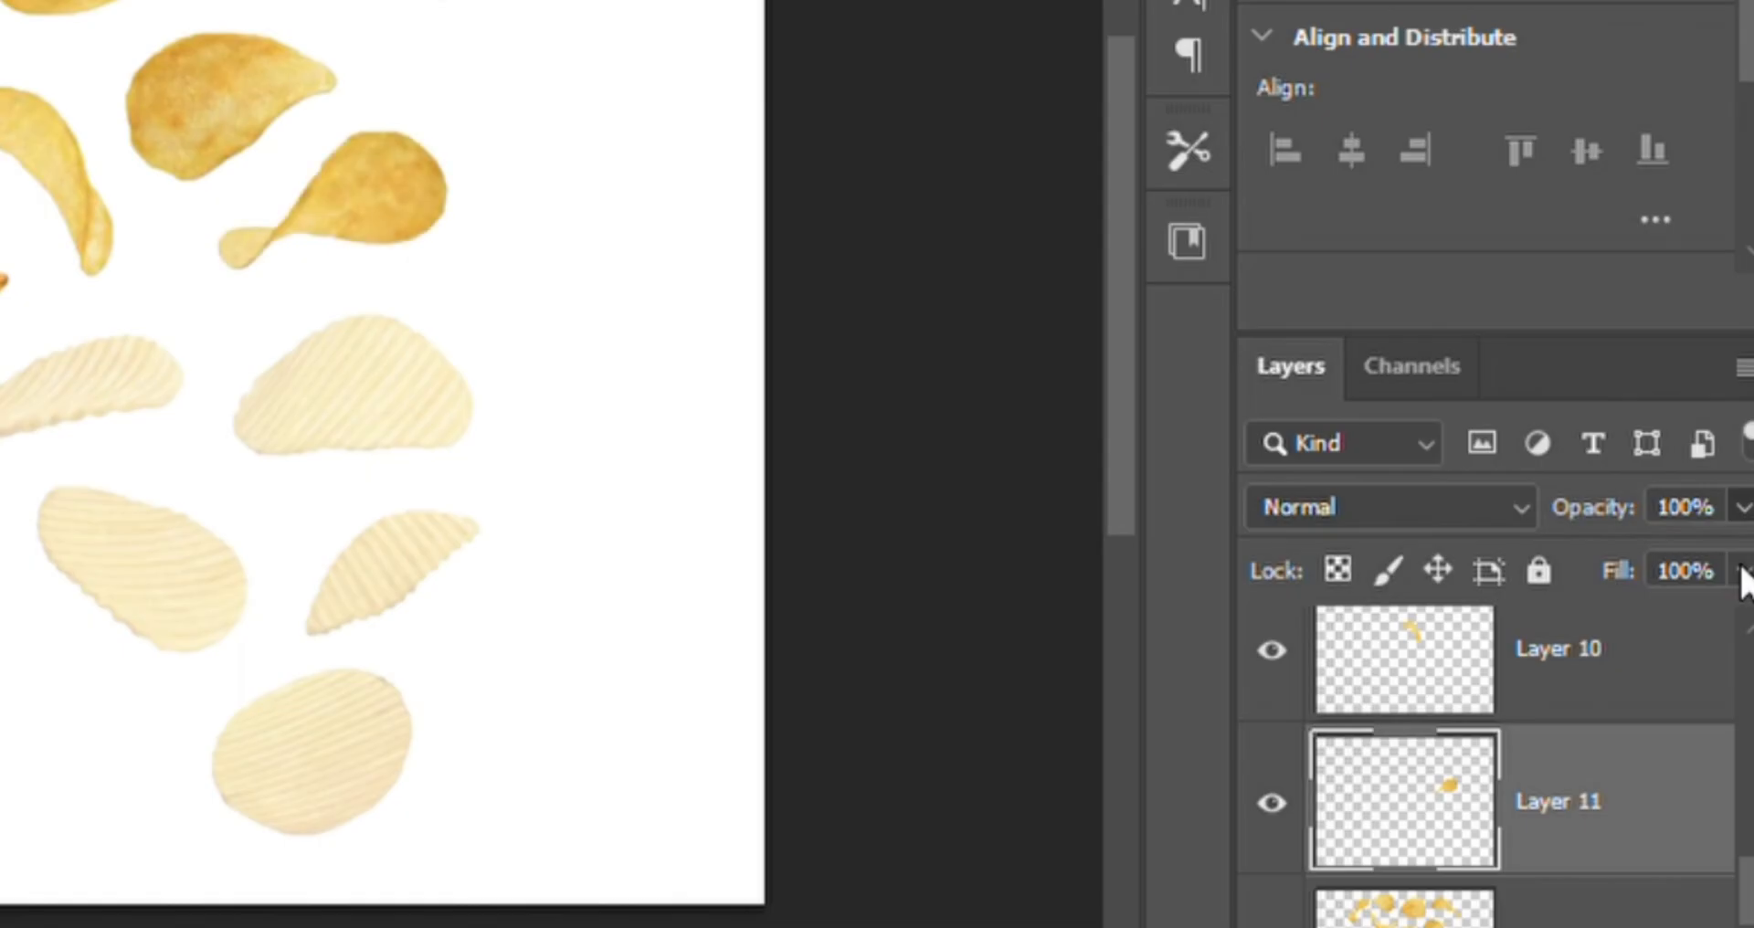
pyautogui.click(1726, 503)
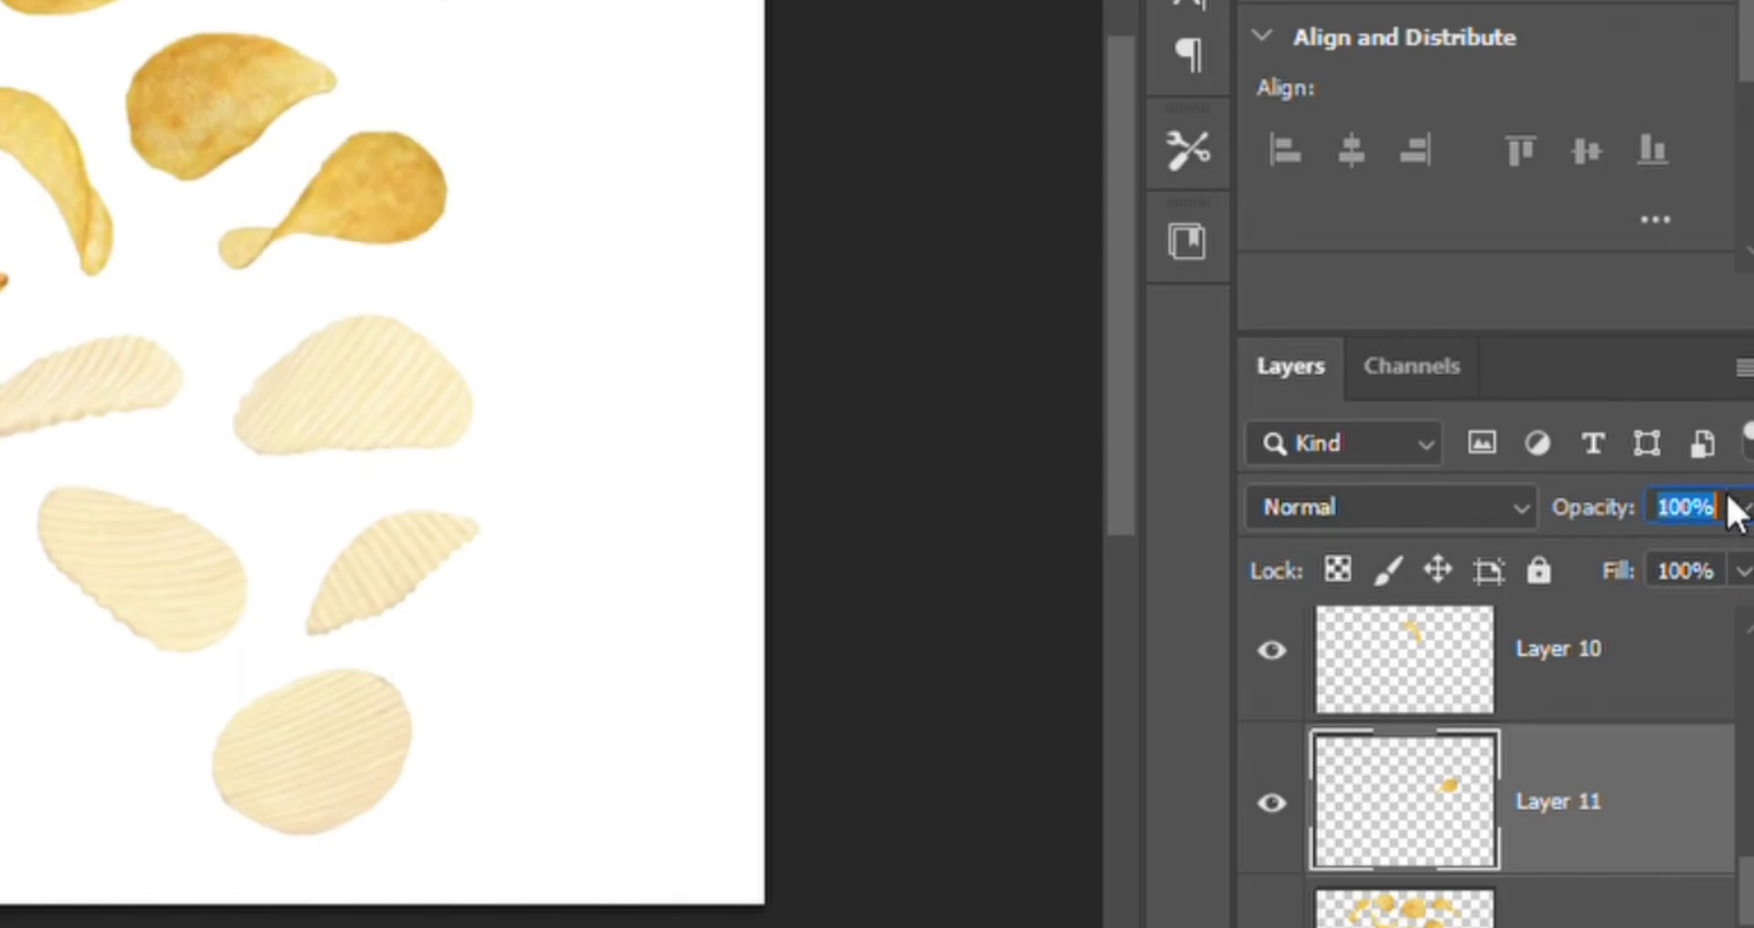
pyautogui.press('Return')
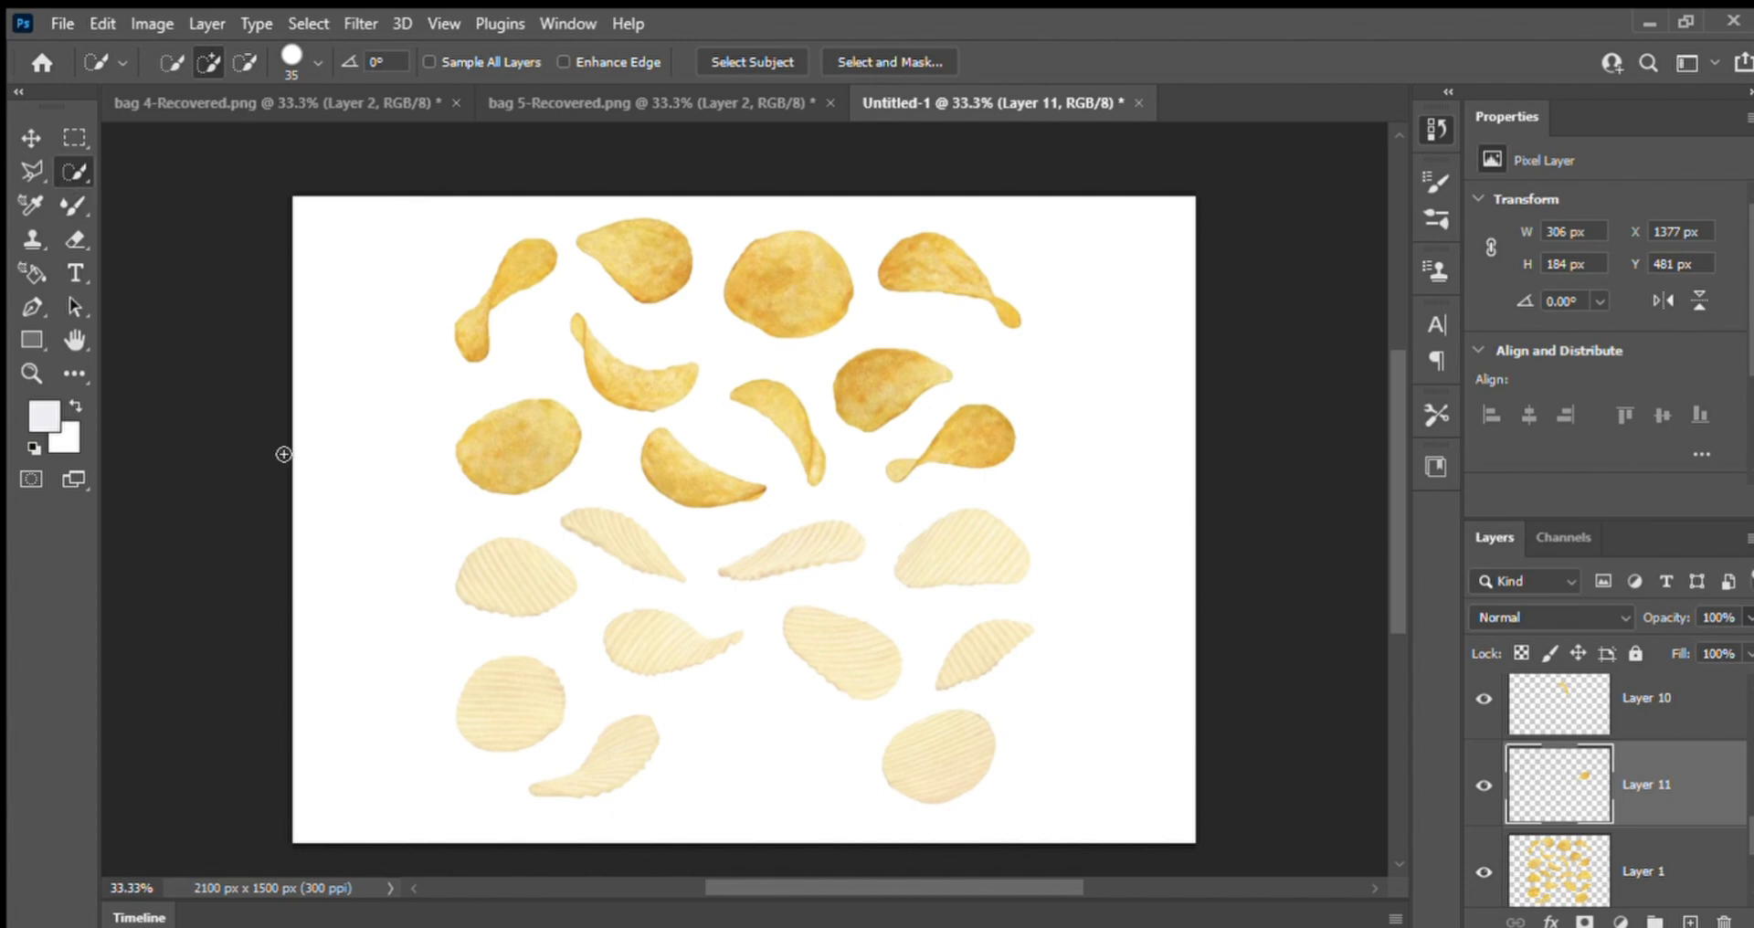
# Copy the leftmost chip of the upper ridged row from Layer 1 to its own layer and set its opacity to 100%
pyautogui.click(1540, 873)
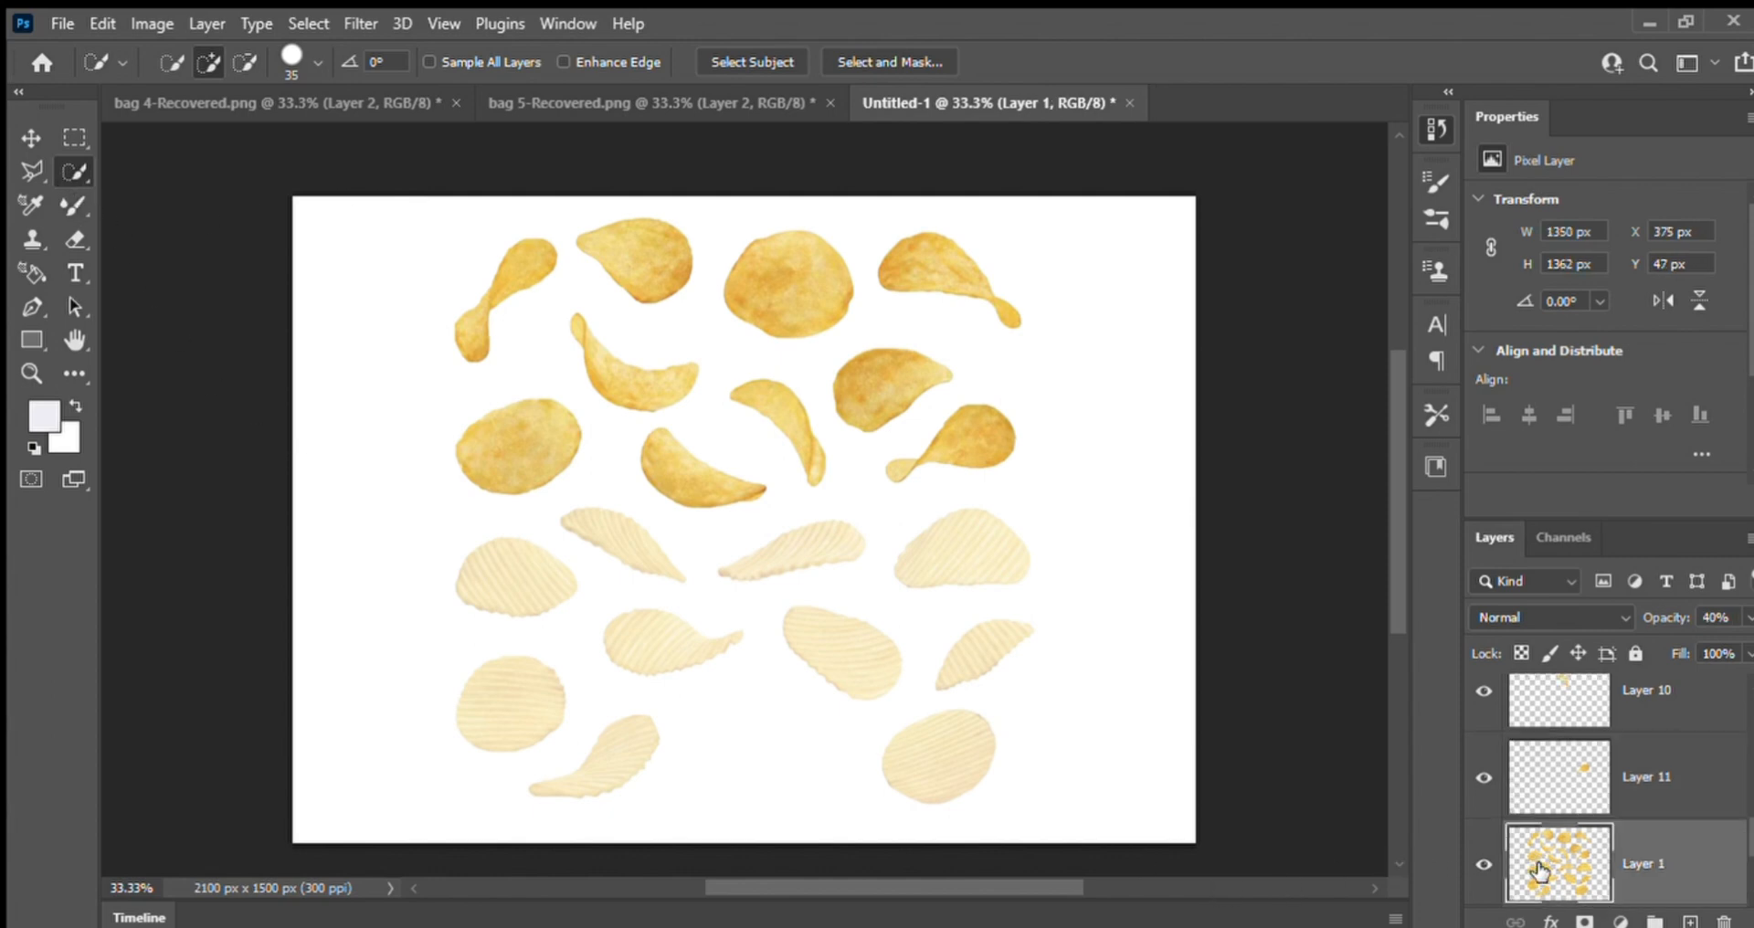
pyautogui.click(526, 578)
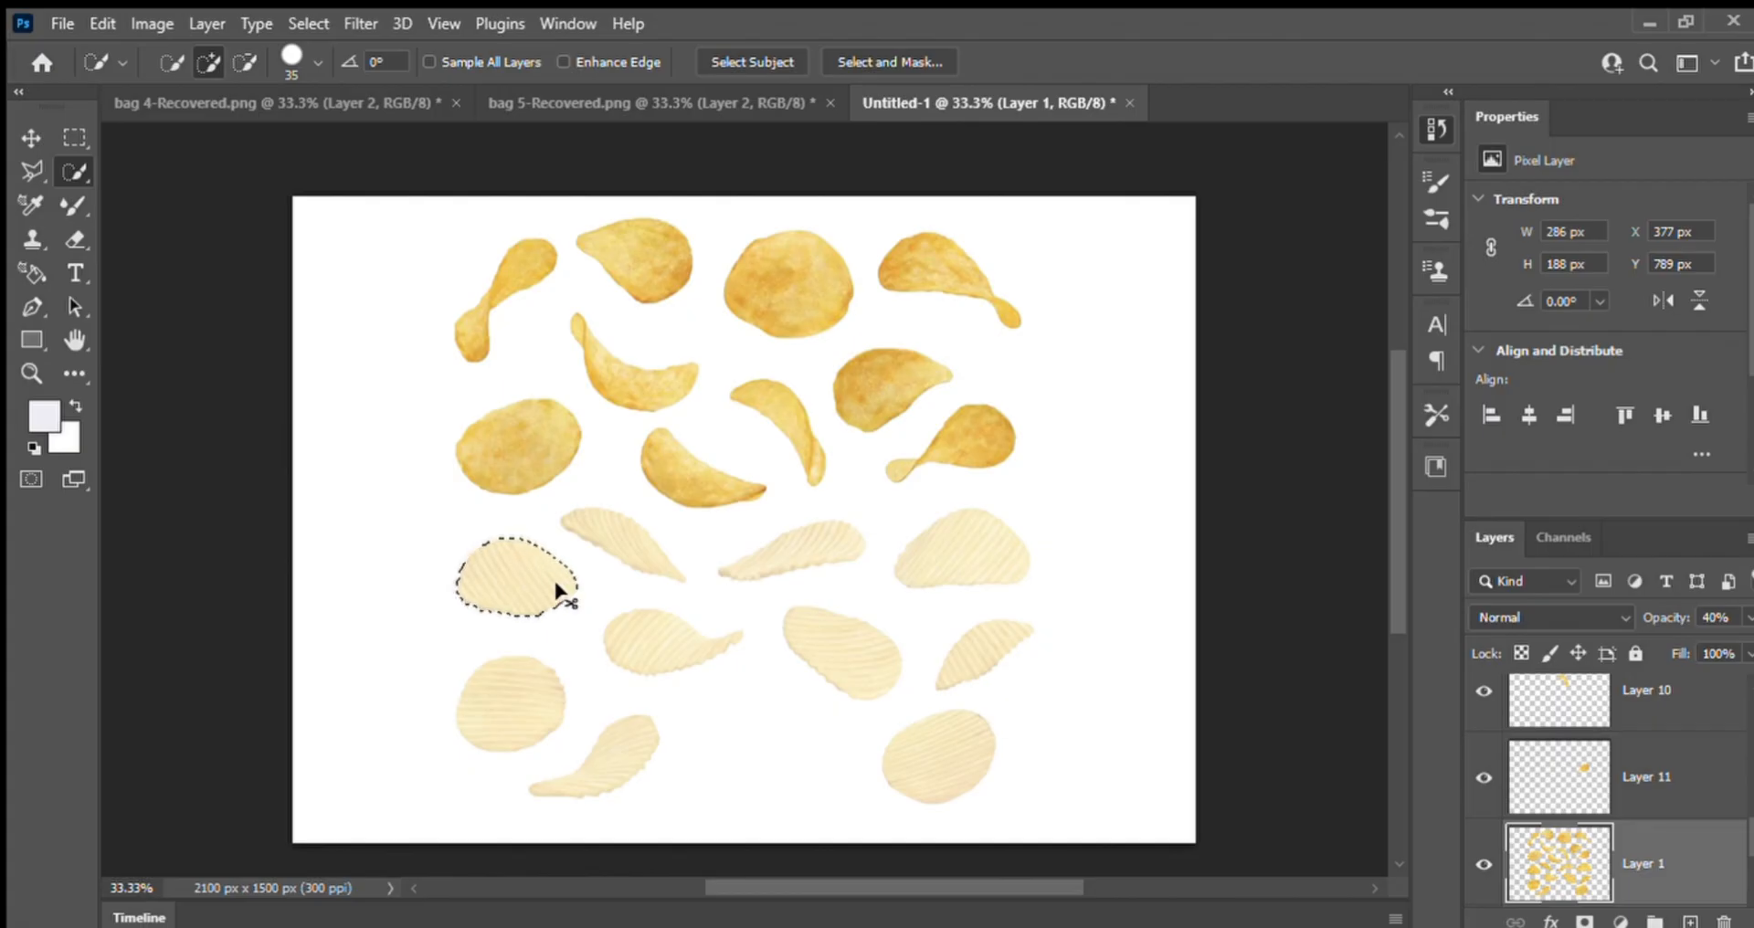
pyautogui.hotkey('ctrl', 'j')
pyautogui.press('0')
# Copy the other pale ridged chips one by one from Layer 1 onto separate layers, each at 100% opacity
pyautogui.click(1542, 876)
pyautogui.click(1542, 875)
pyautogui.moveTo(632, 639); pyautogui.dragTo(666, 645)
pyautogui.hotkey('ctrl', 'j')
pyautogui.press('0')
pyautogui.click(1544, 877)
pyautogui.moveTo(815, 632); pyautogui.dragTo(868, 671)
pyautogui.hotkey('ctrl', 'j')
pyautogui.press('0')
pyautogui.click(1544, 876)
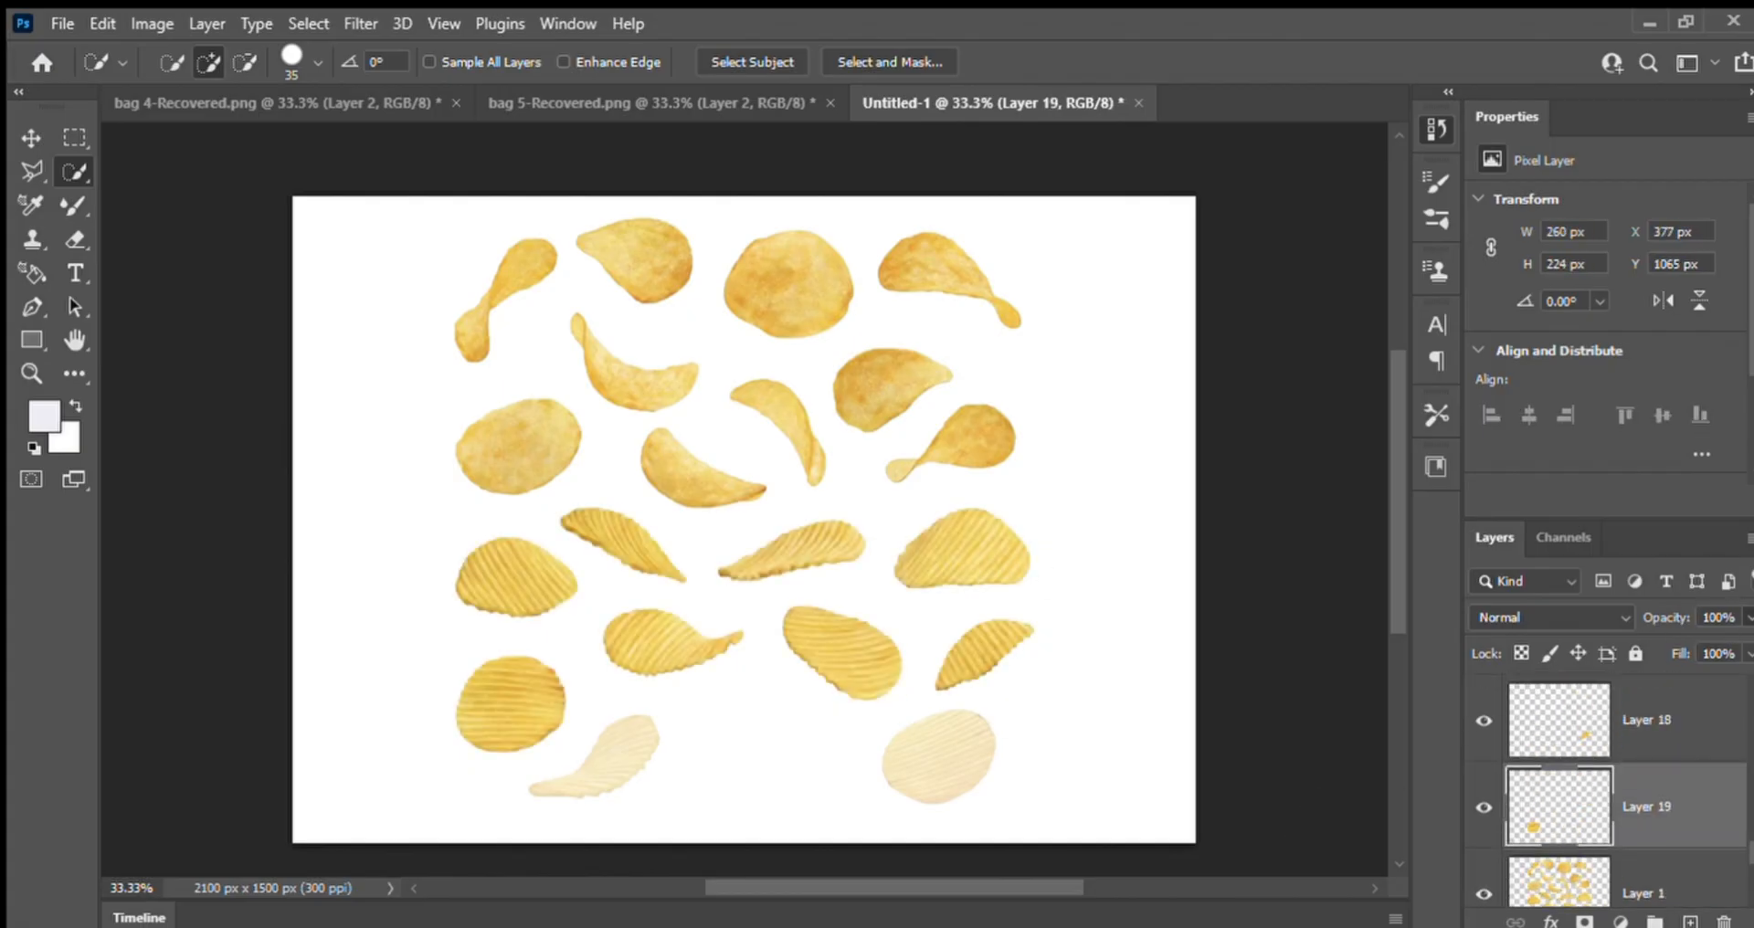
# Hide the white background and every other layer so that only the single chip on Layer 2 stays visible
pyautogui.scroll(10, 1703, 705)
pyautogui.click(1703, 704)
pyautogui.click(1485, 864)
pyautogui.scroll(-10, 1629, 742)
pyautogui.scroll(5, 1498, 795)
pyautogui.click(1484, 792)
pyautogui.click(1484, 791)
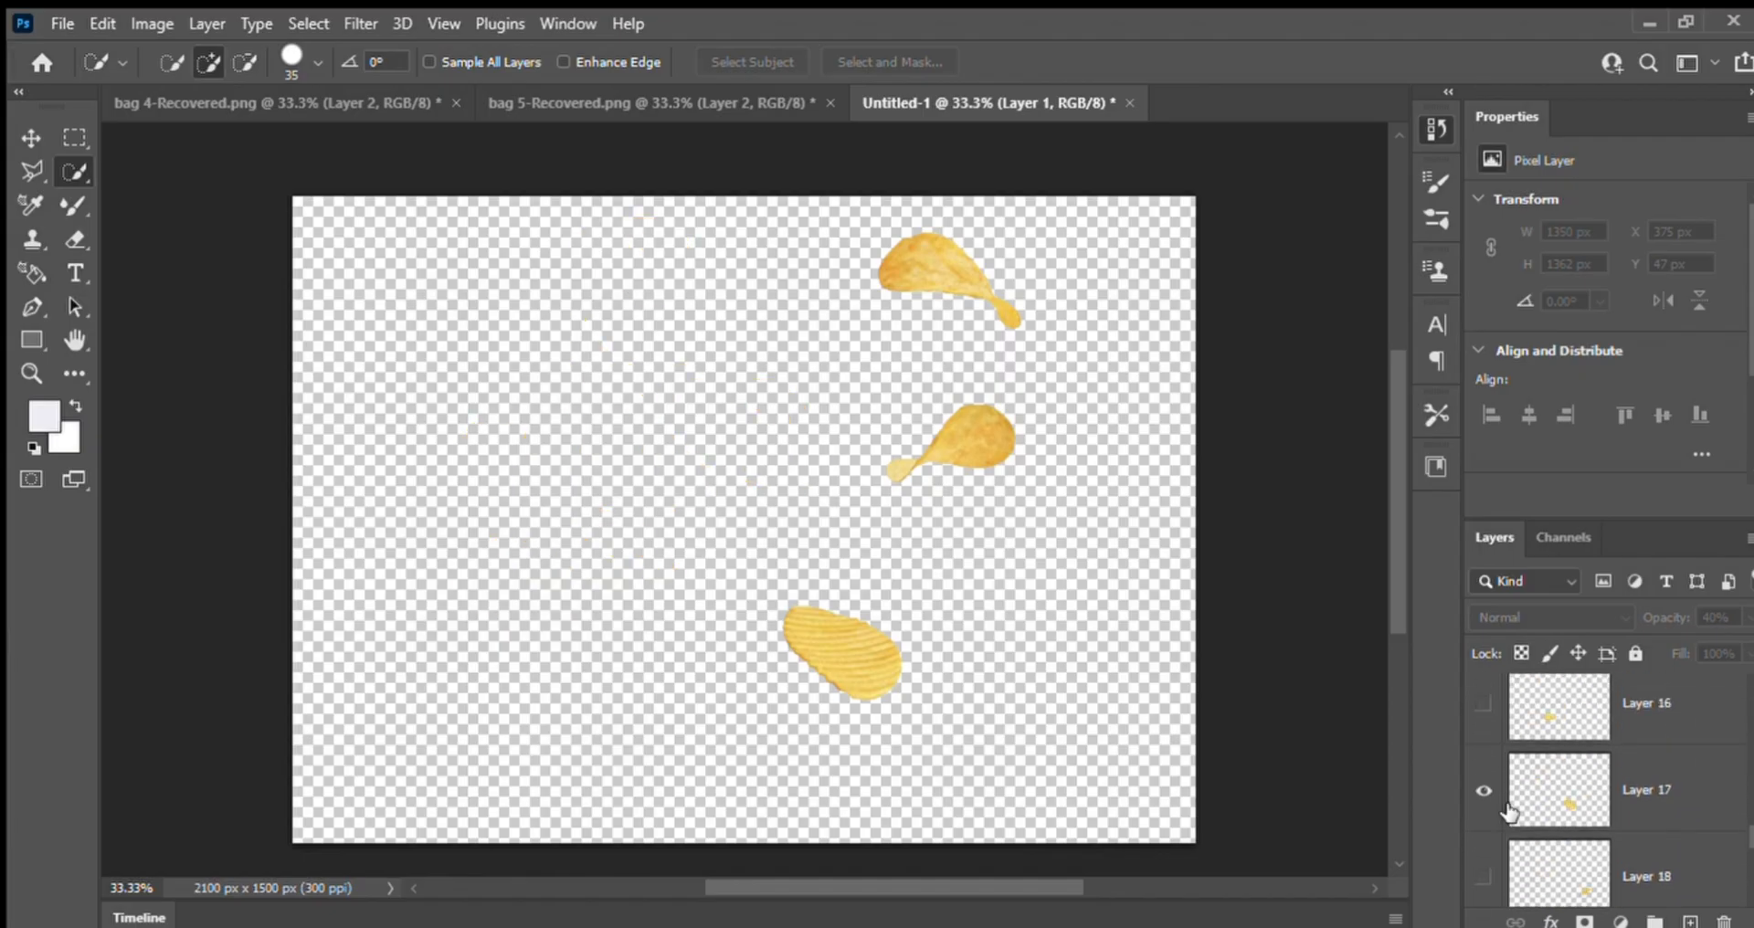
pyautogui.click(1485, 792)
pyautogui.scroll(10, 1499, 795)
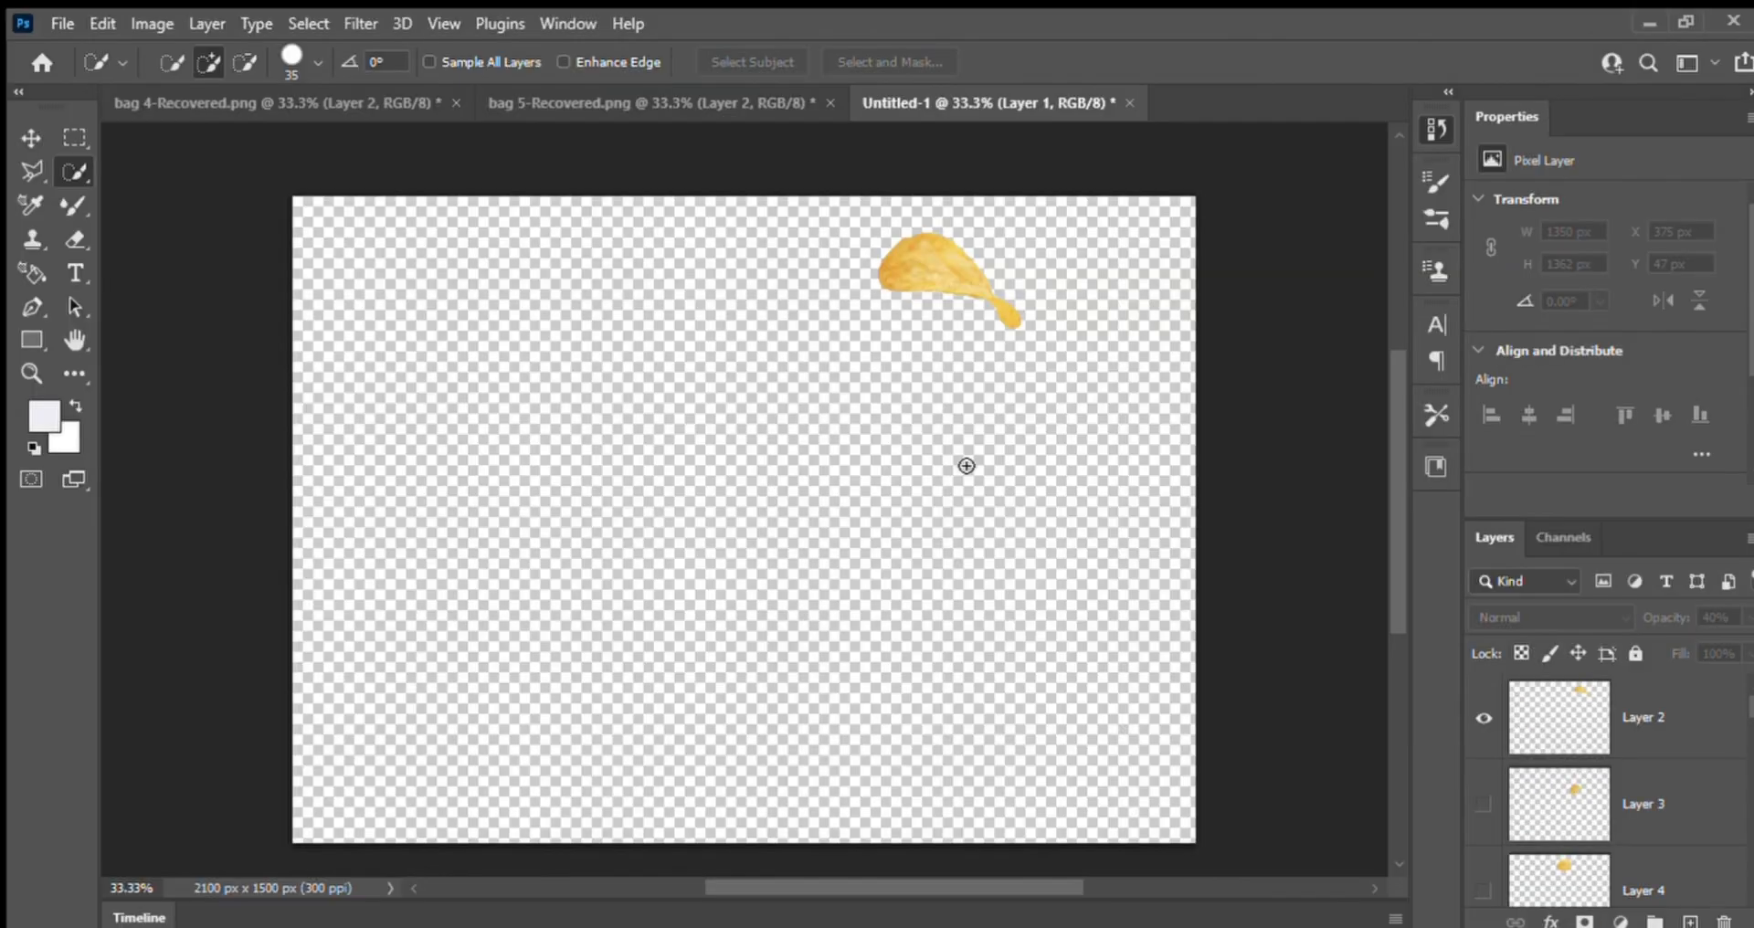
# Isolate the cut-out pieces one layer at a time in the chip, onion and green vegetable documents by switching layer visibility
pyautogui.click(1636, 716)
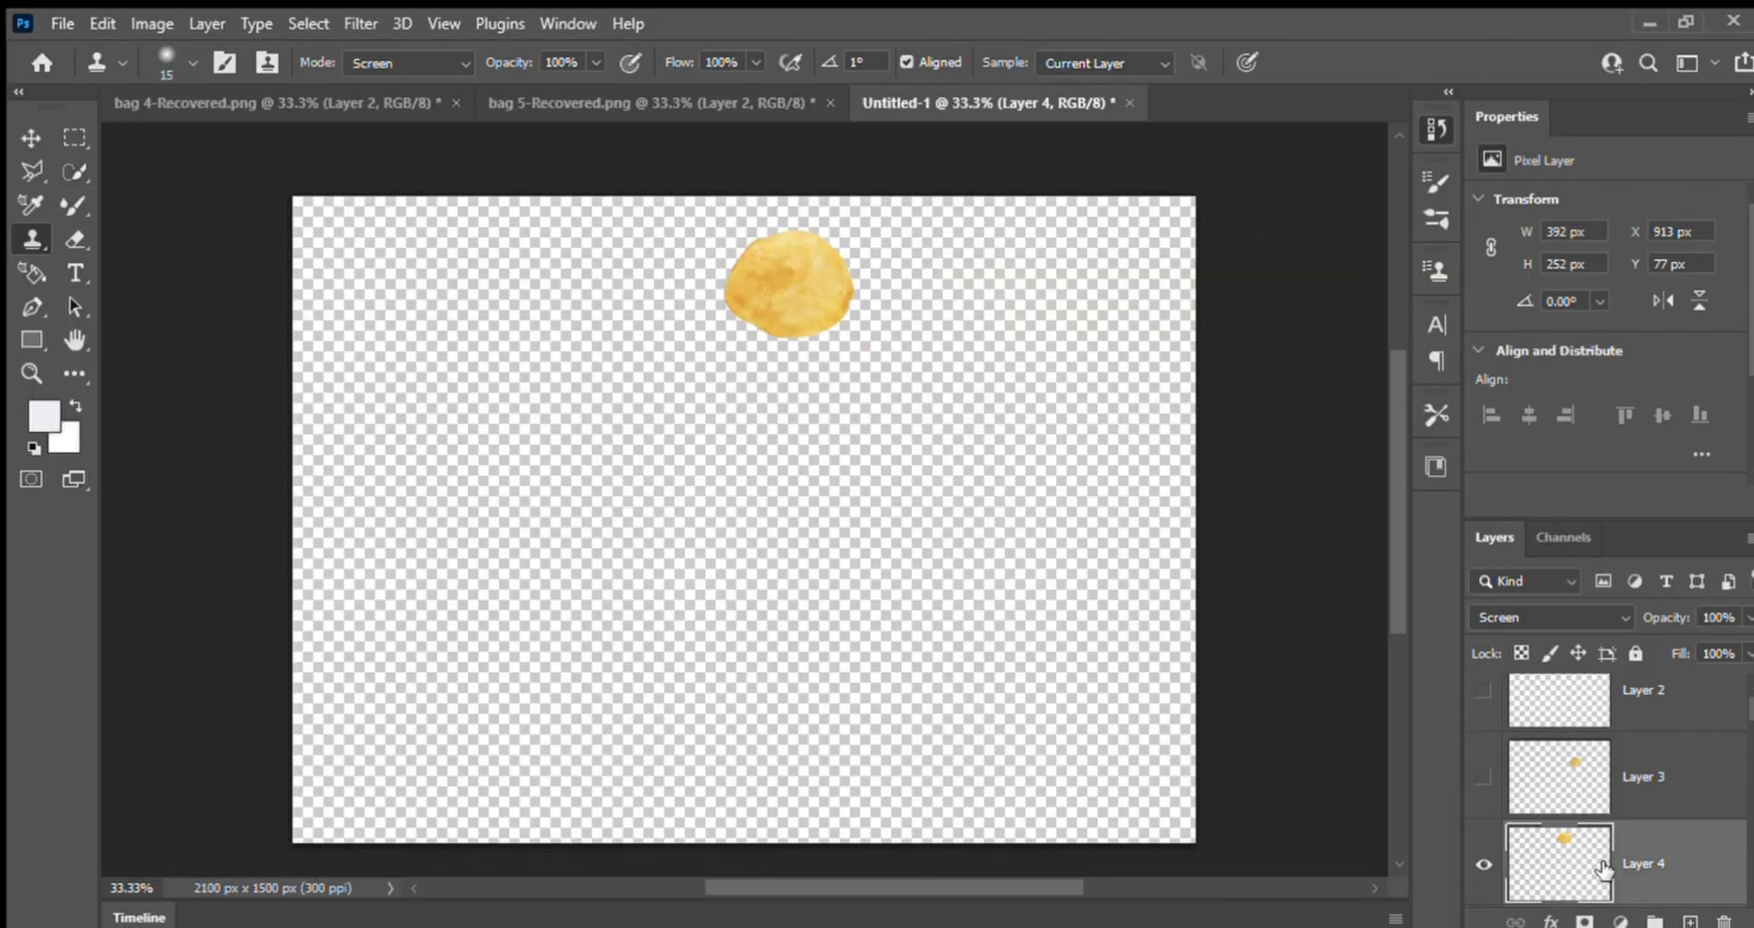
pyautogui.scroll(-2, 1484, 803)
pyautogui.click(1484, 803)
pyautogui.click(1484, 717)
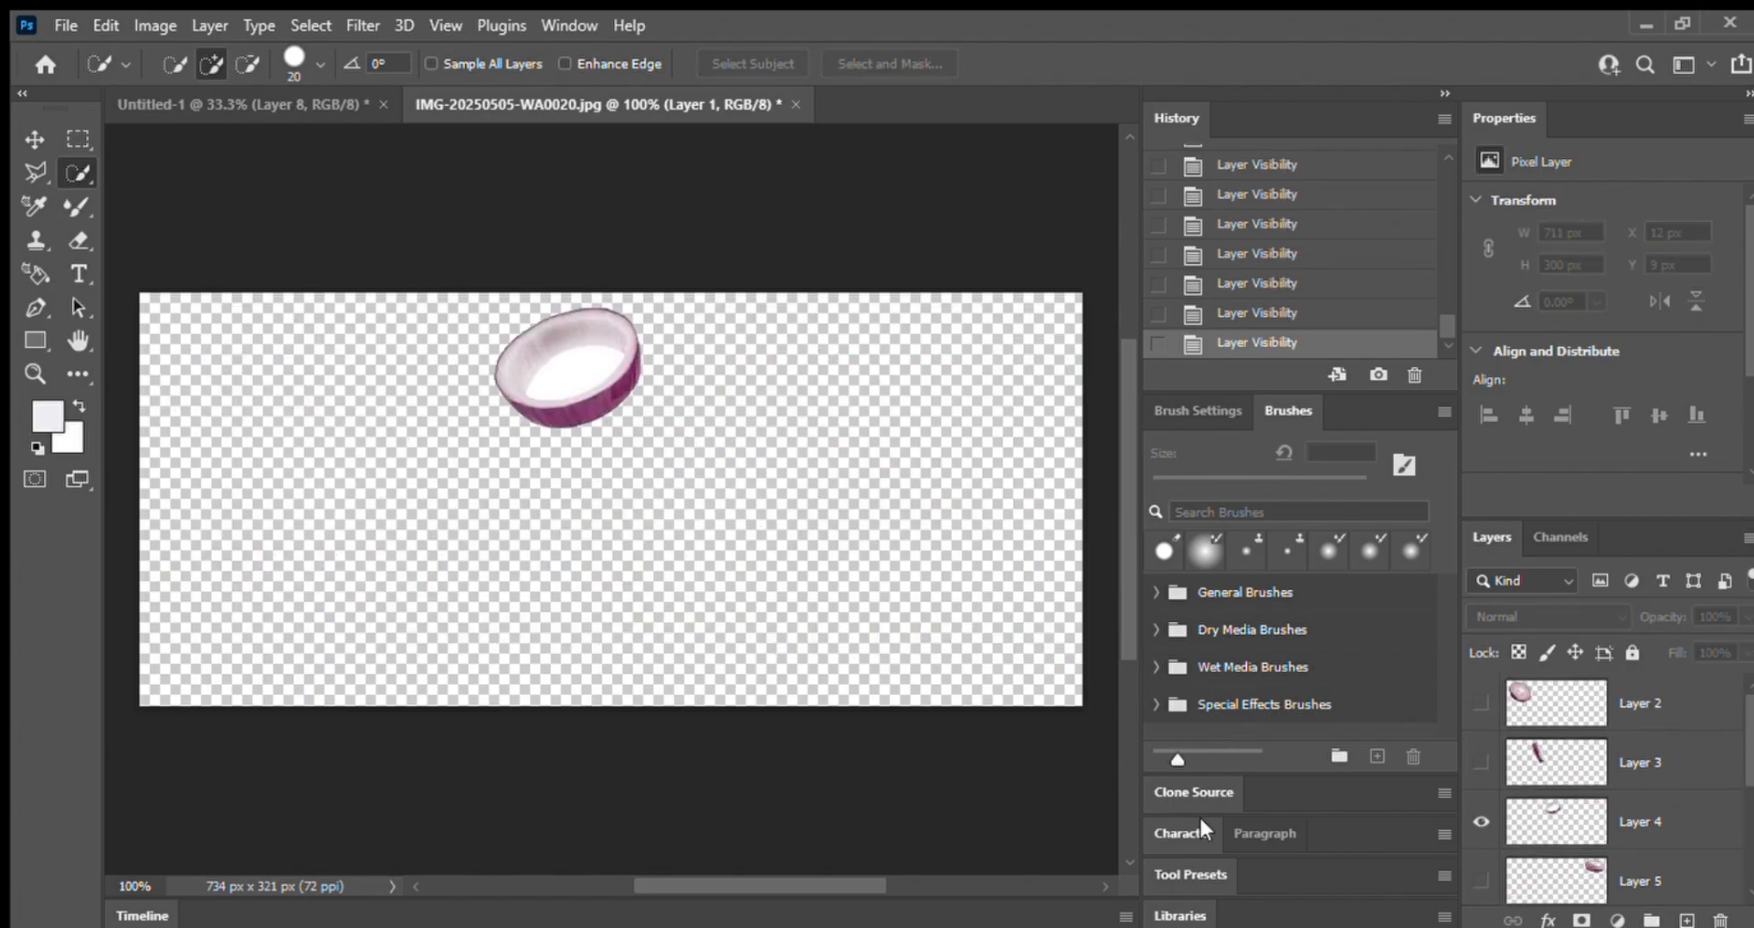
pyautogui.click(1482, 761)
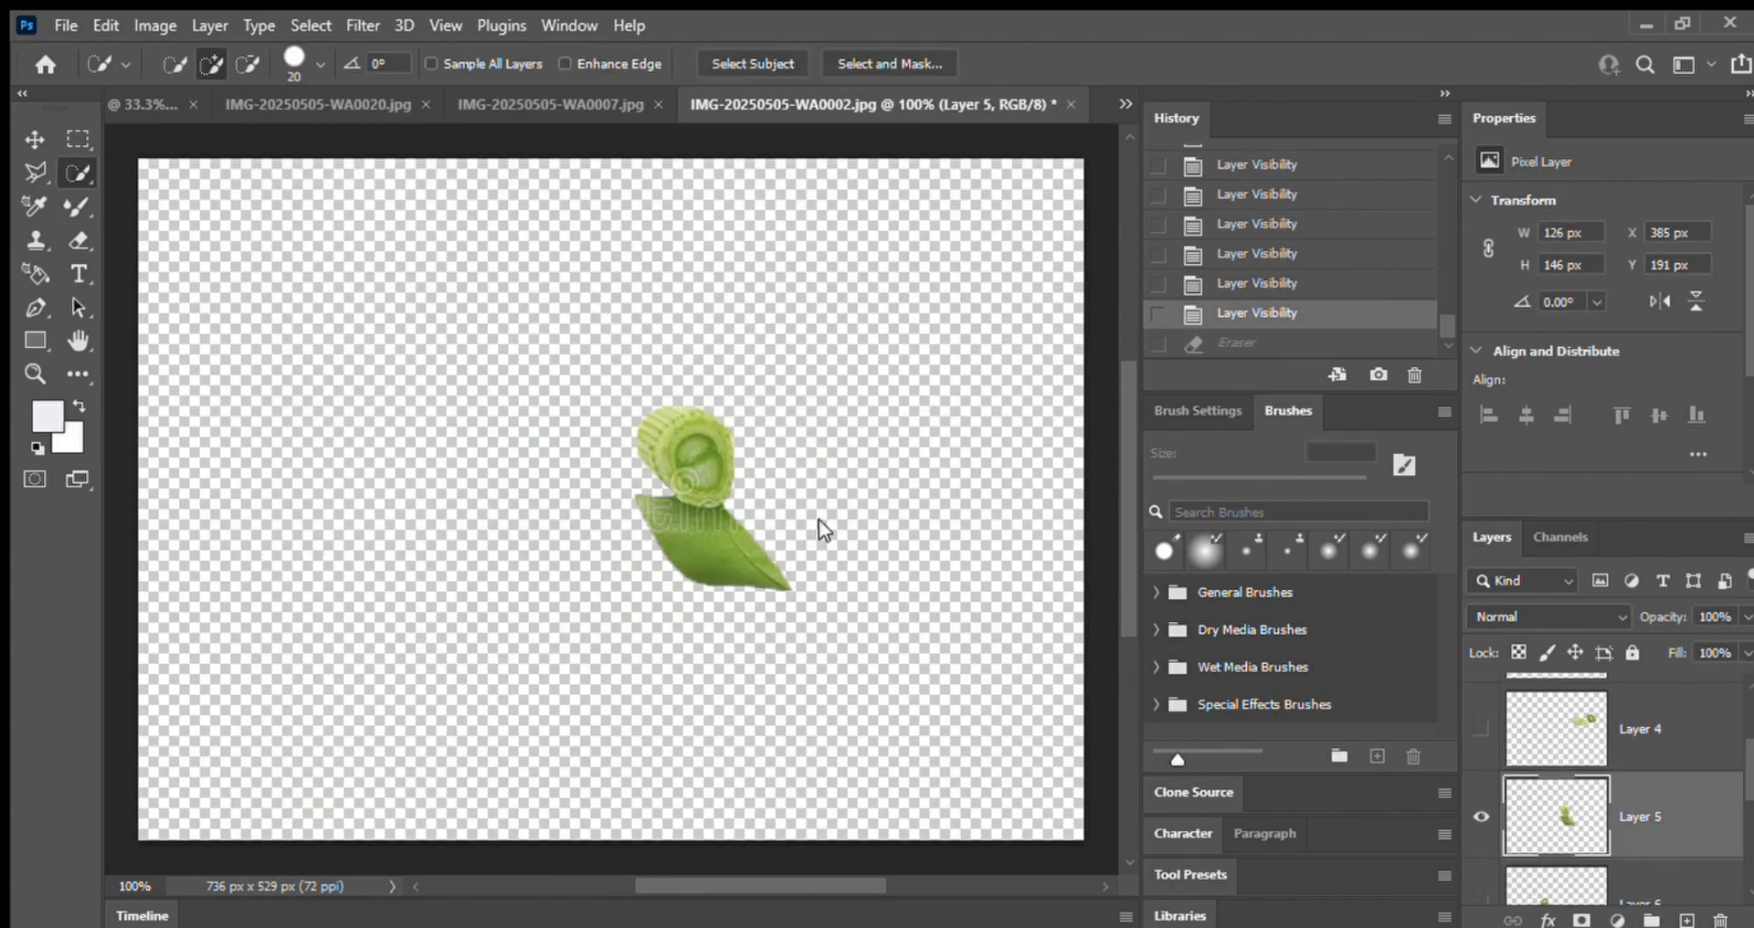
pyautogui.click(1482, 882)
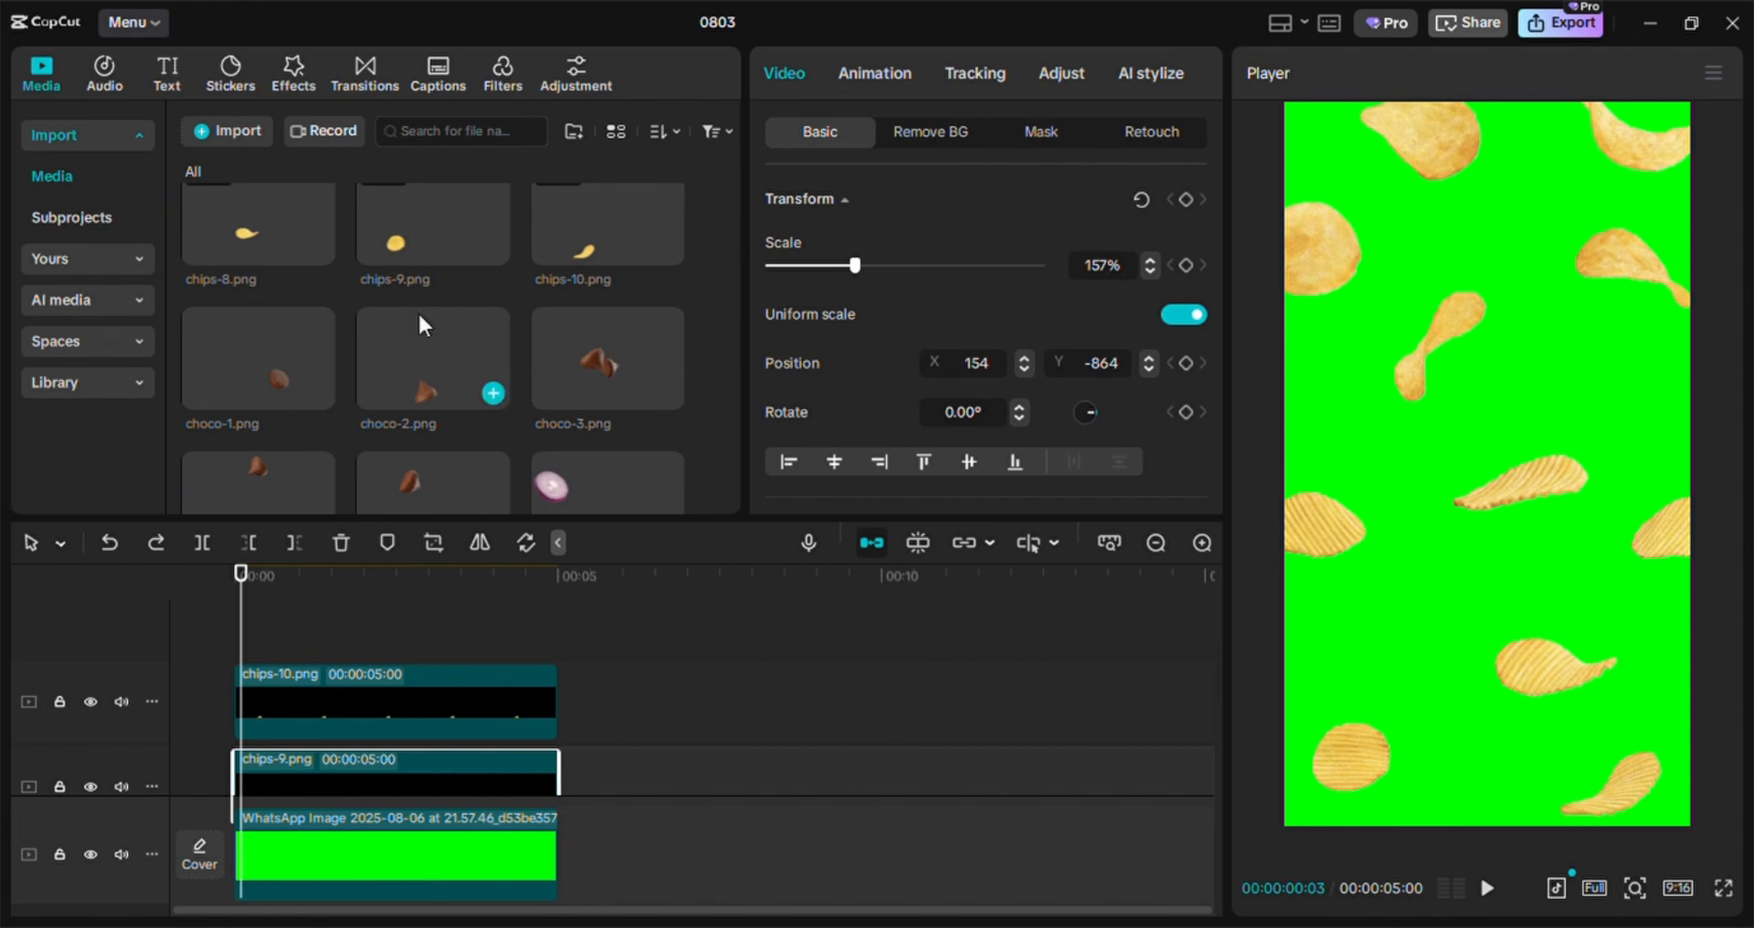
# Switch to CapCut and add sp.png near the left edge and sp1.png near the right edge over the green background
pyautogui.scroll(-4, 418, 311)
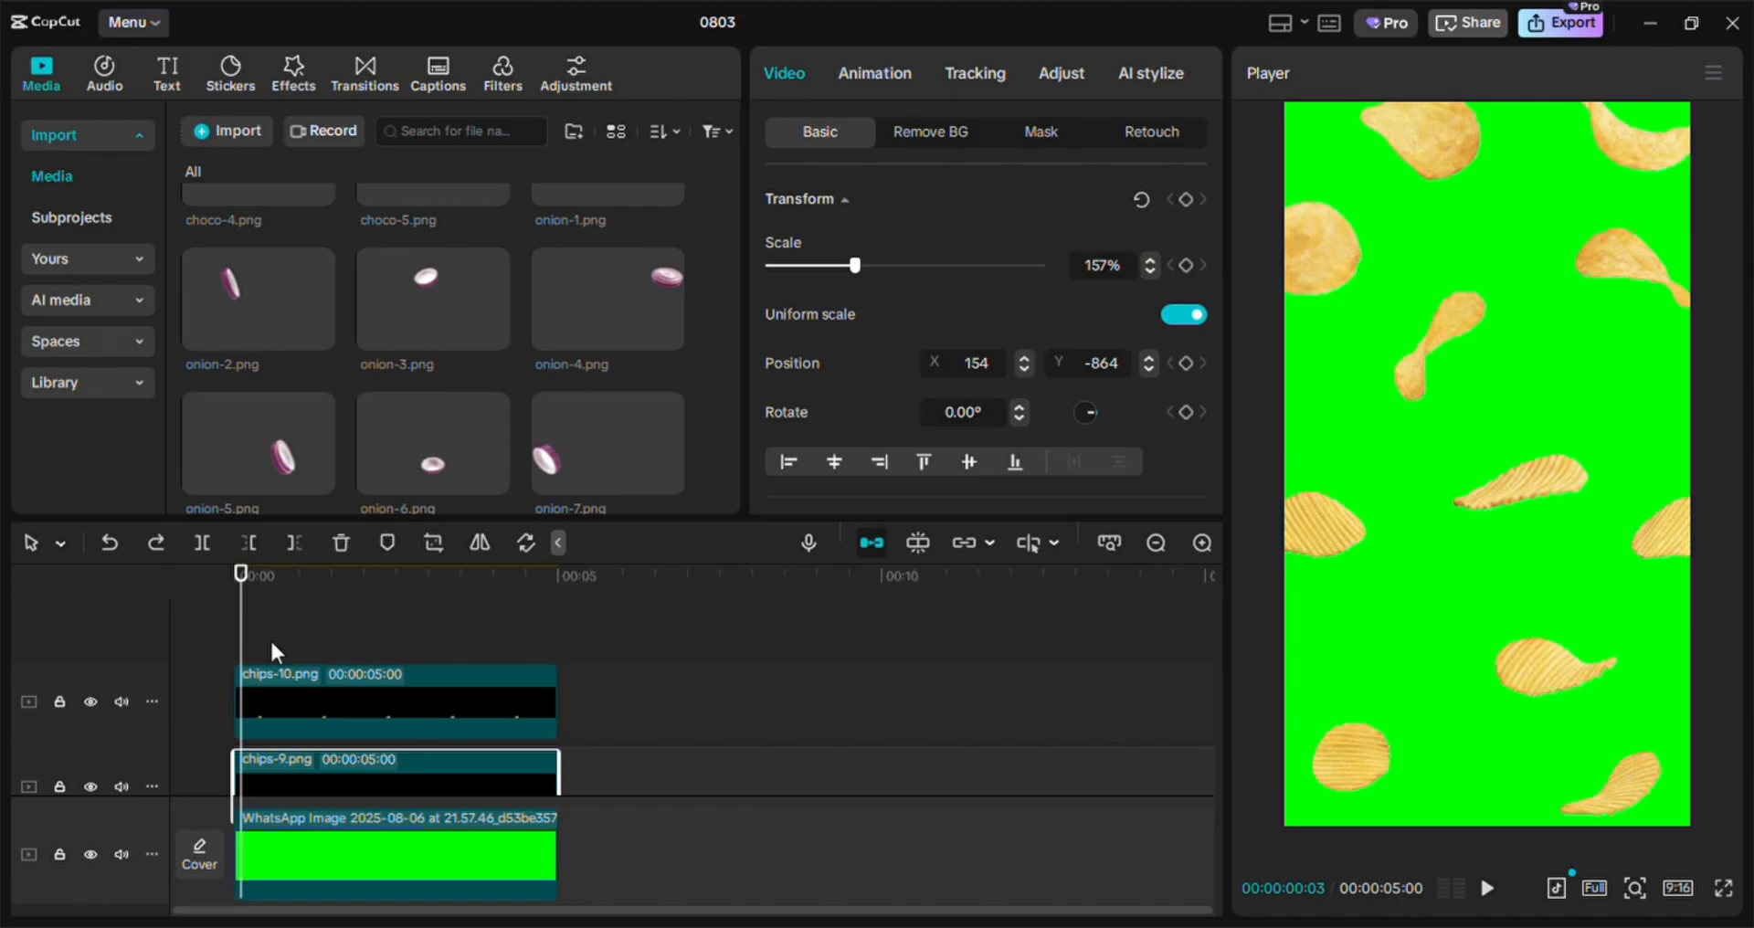
pyautogui.scroll(-3, 263, 376)
pyautogui.moveTo(262, 377); pyautogui.dragTo(324, 724)
pyautogui.moveTo(1458, 473); pyautogui.dragTo(1364, 415)
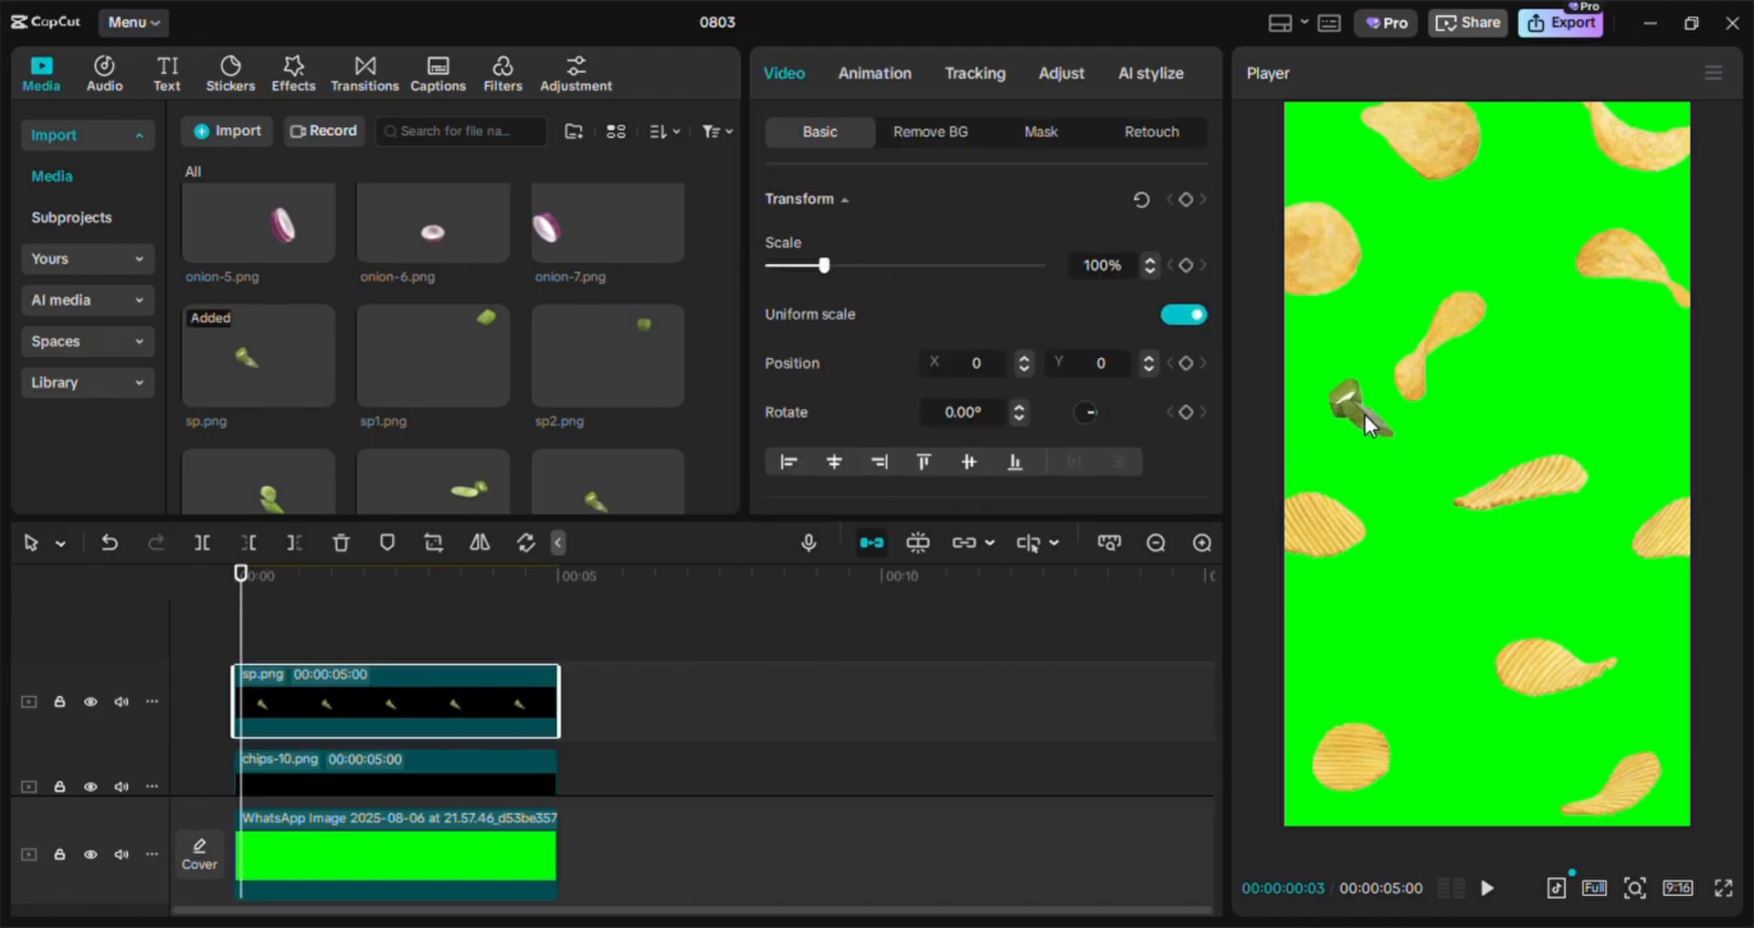
pyautogui.click(485, 388)
pyautogui.scroll(-2, 400, 345)
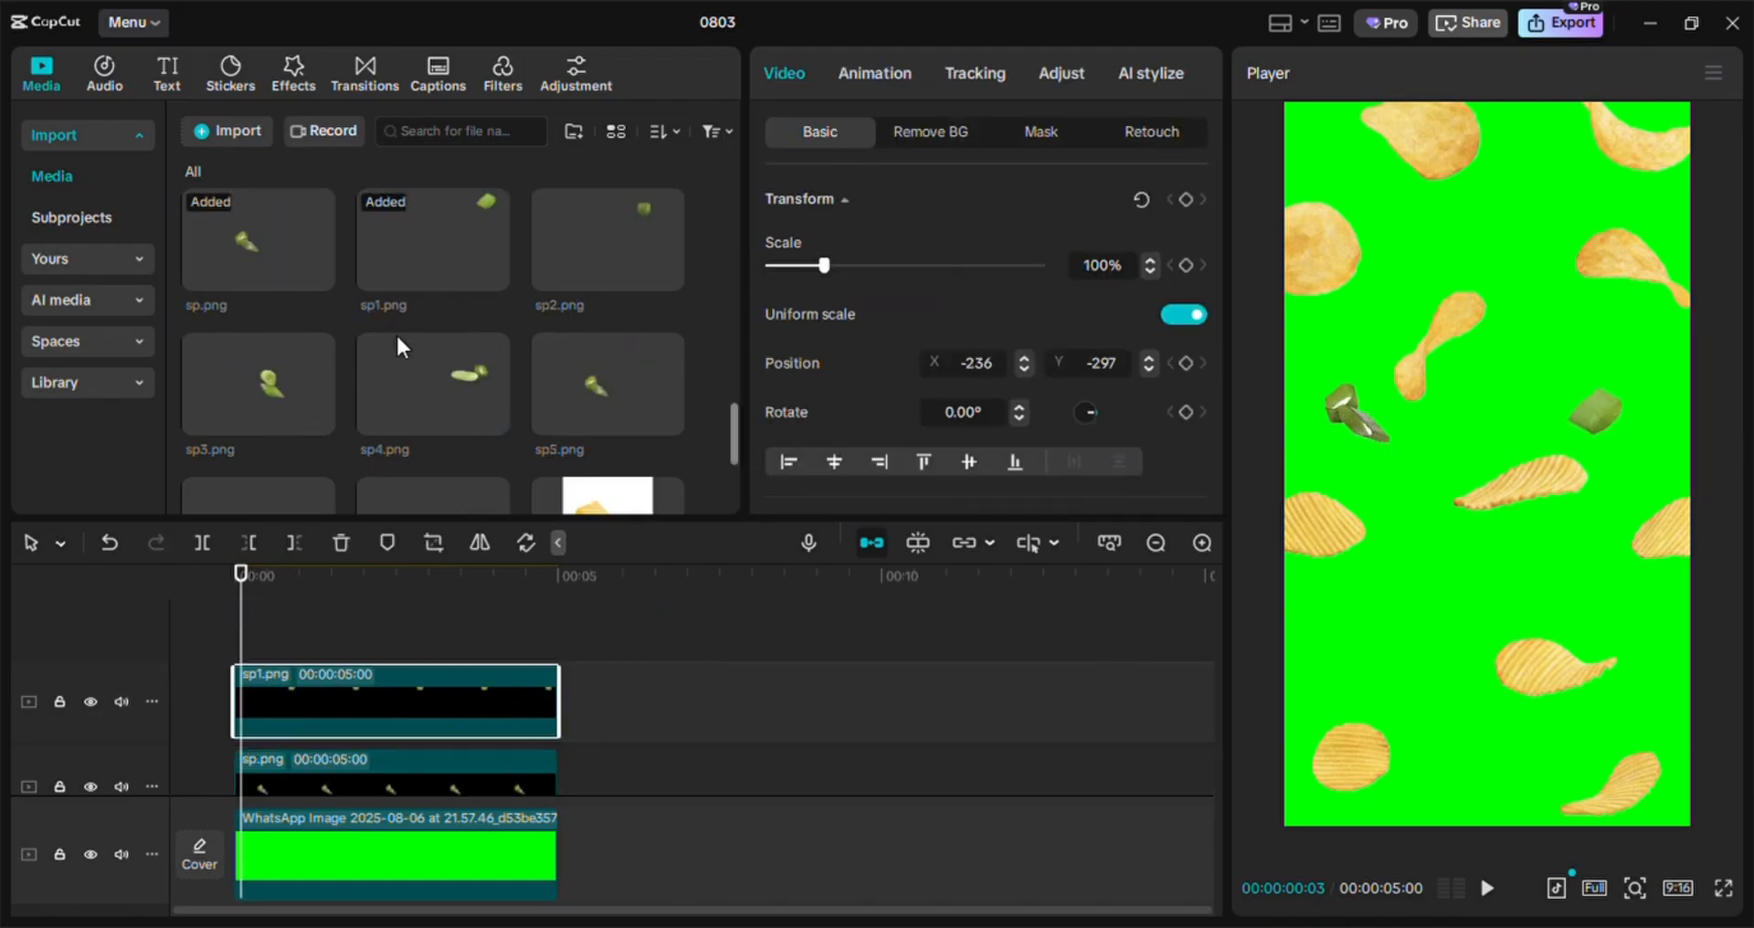
# Apply automatic background removal to a green vegetable clip and add sp3.png and sp4.png among the lower chips
pyautogui.click(364, 779)
pyautogui.click(930, 131)
pyautogui.click(772, 200)
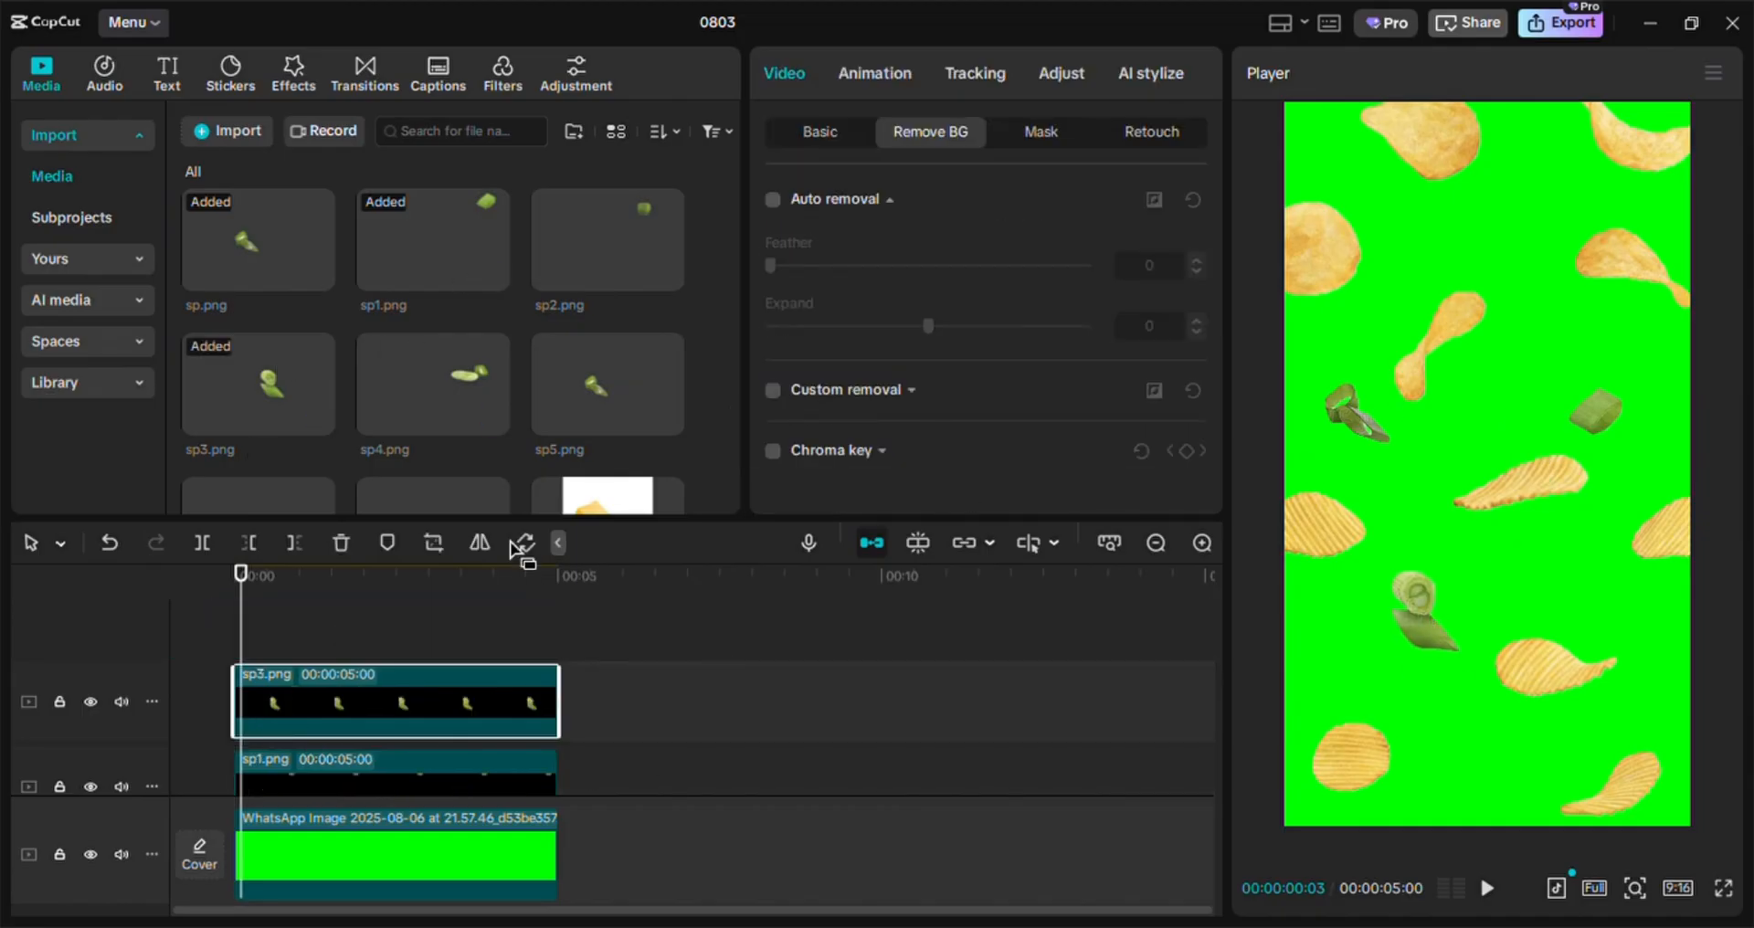
pyautogui.click(209, 629)
pyautogui.click(297, 697)
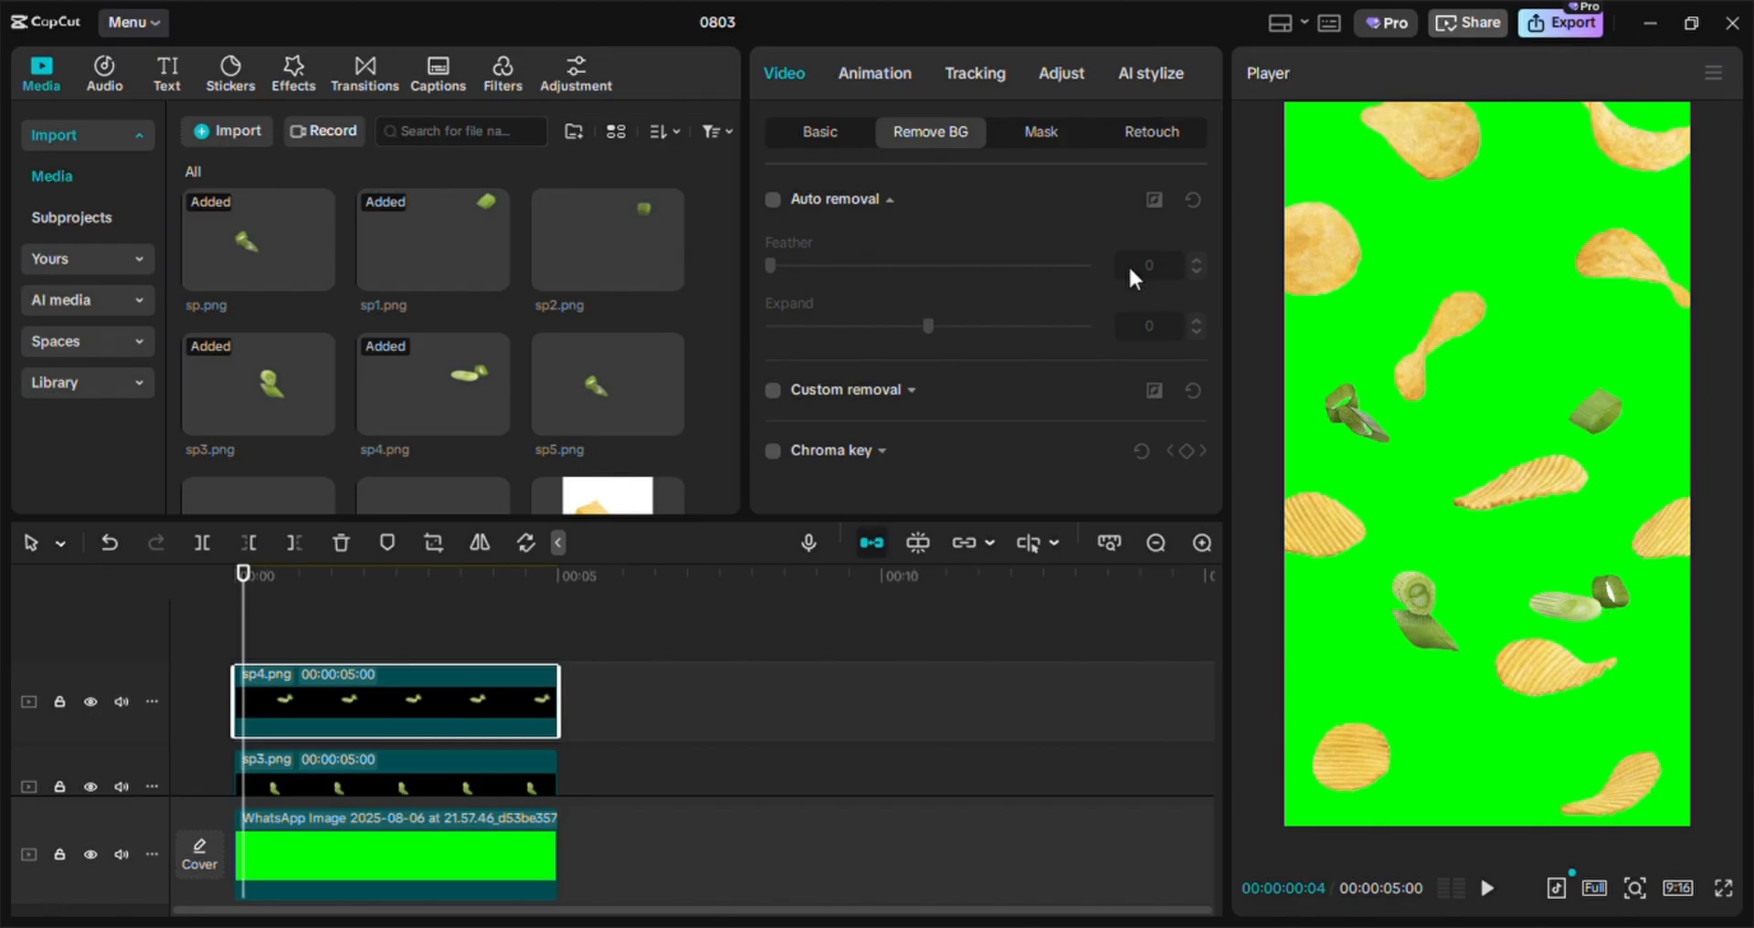
# Move the sp3.png piece further left, add sp5.png, and apply automatic background removal to the added vegetable pieces
pyautogui.click(772, 200)
pyautogui.click(548, 763)
pyautogui.moveTo(1451, 622); pyautogui.dragTo(1364, 629)
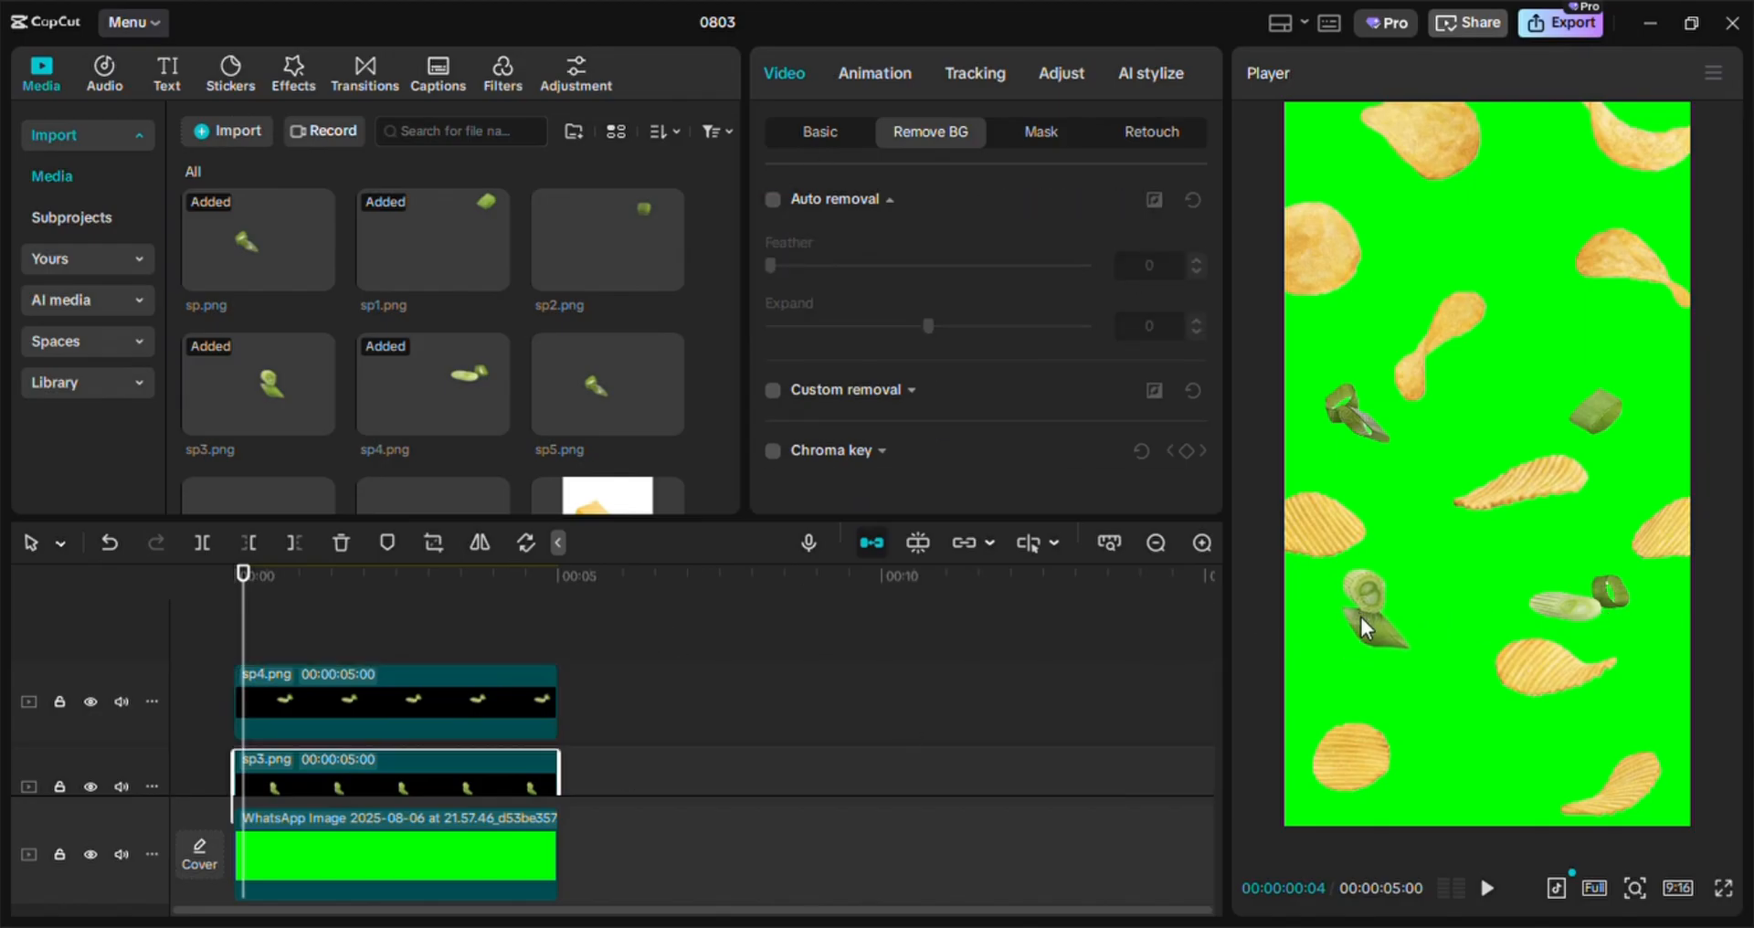
pyautogui.click(666, 409)
pyautogui.click(772, 199)
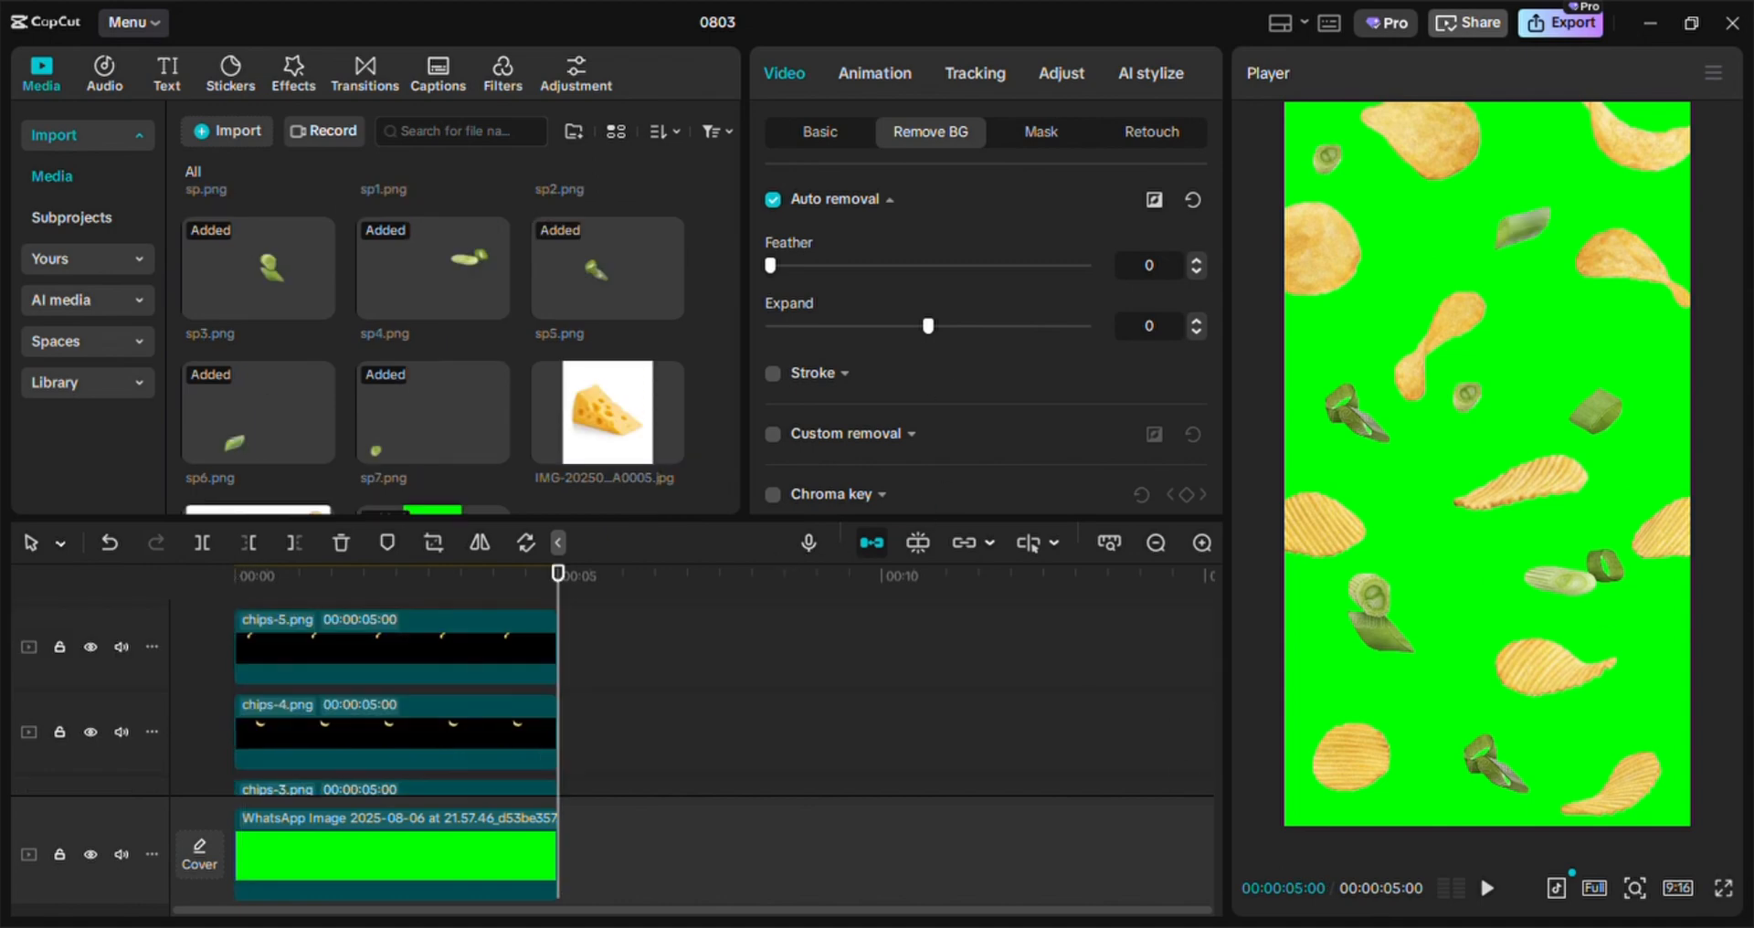
# Extend all chip and vegetable clips to 00:00:12:12 and lengthen the green background clip to 00:00:12:10
pyautogui.scroll(3, 349, 649)
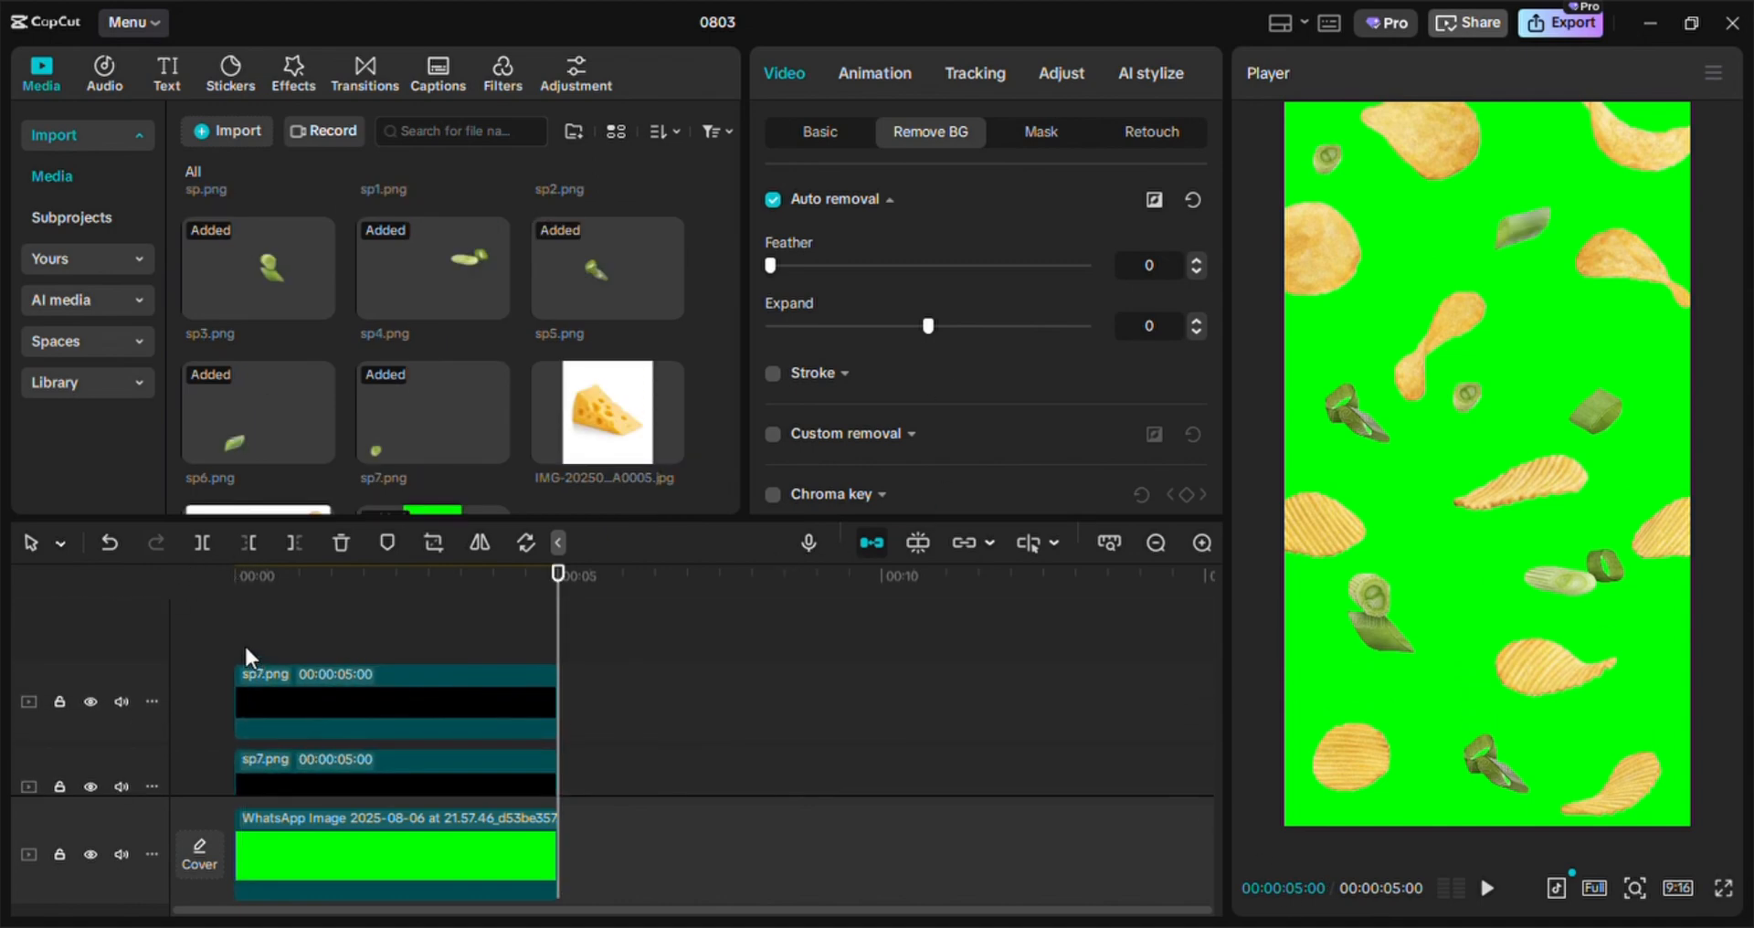
pyautogui.moveTo(246, 648); pyautogui.dragTo(1038, 731)
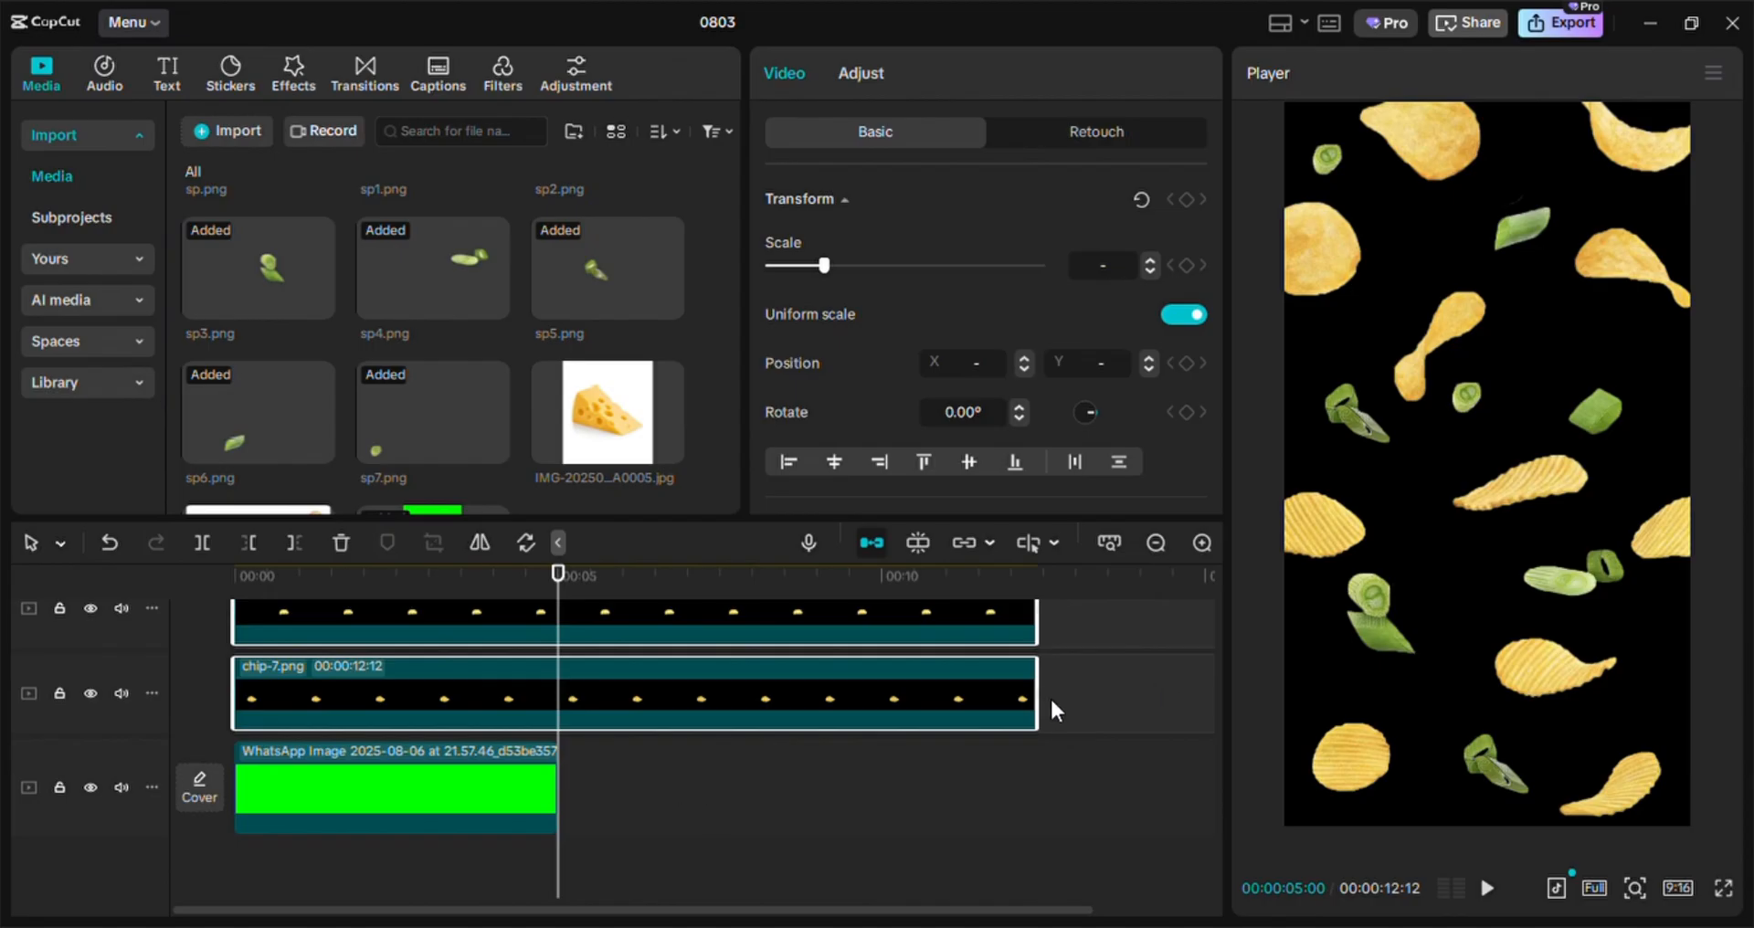
pyautogui.moveTo(563, 808); pyautogui.dragTo(1033, 810)
pyautogui.scroll(1, 457, 727)
pyautogui.scroll(8, 457, 730)
# Combine all chip and vegetable clips into one compound clip and lengthen the green background clip to 00:00:12:14
pyautogui.click(239, 629)
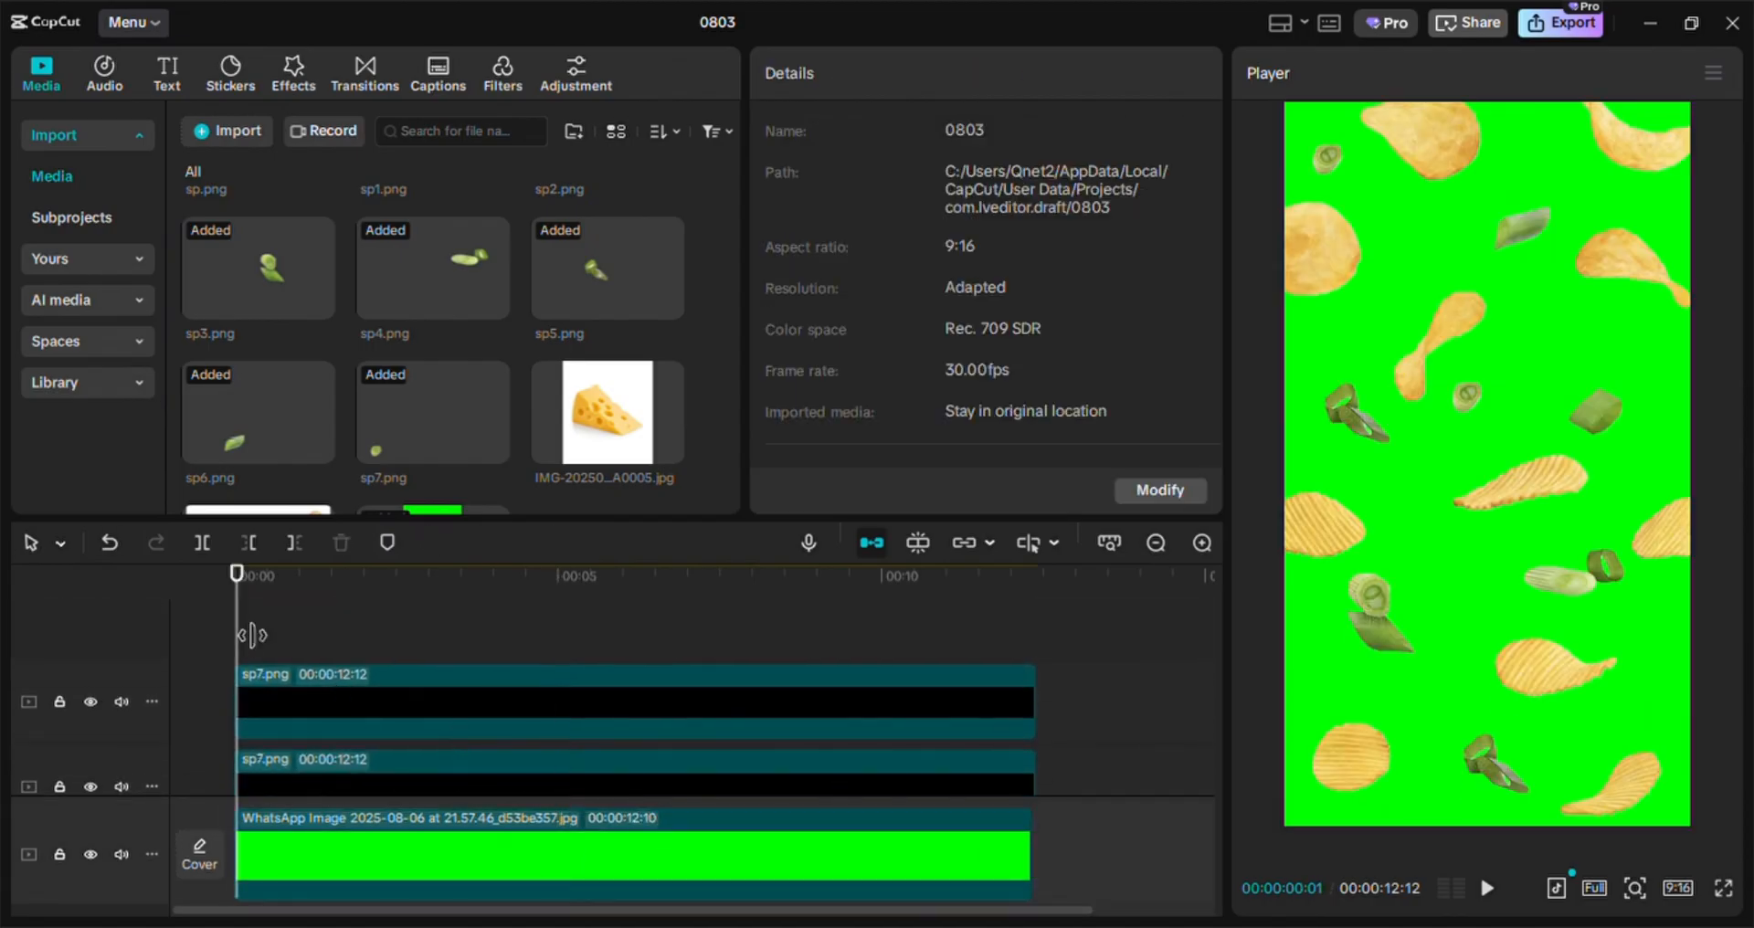
pyautogui.moveTo(247, 627); pyautogui.dragTo(576, 831)
pyautogui.scroll(-1, 547, 713)
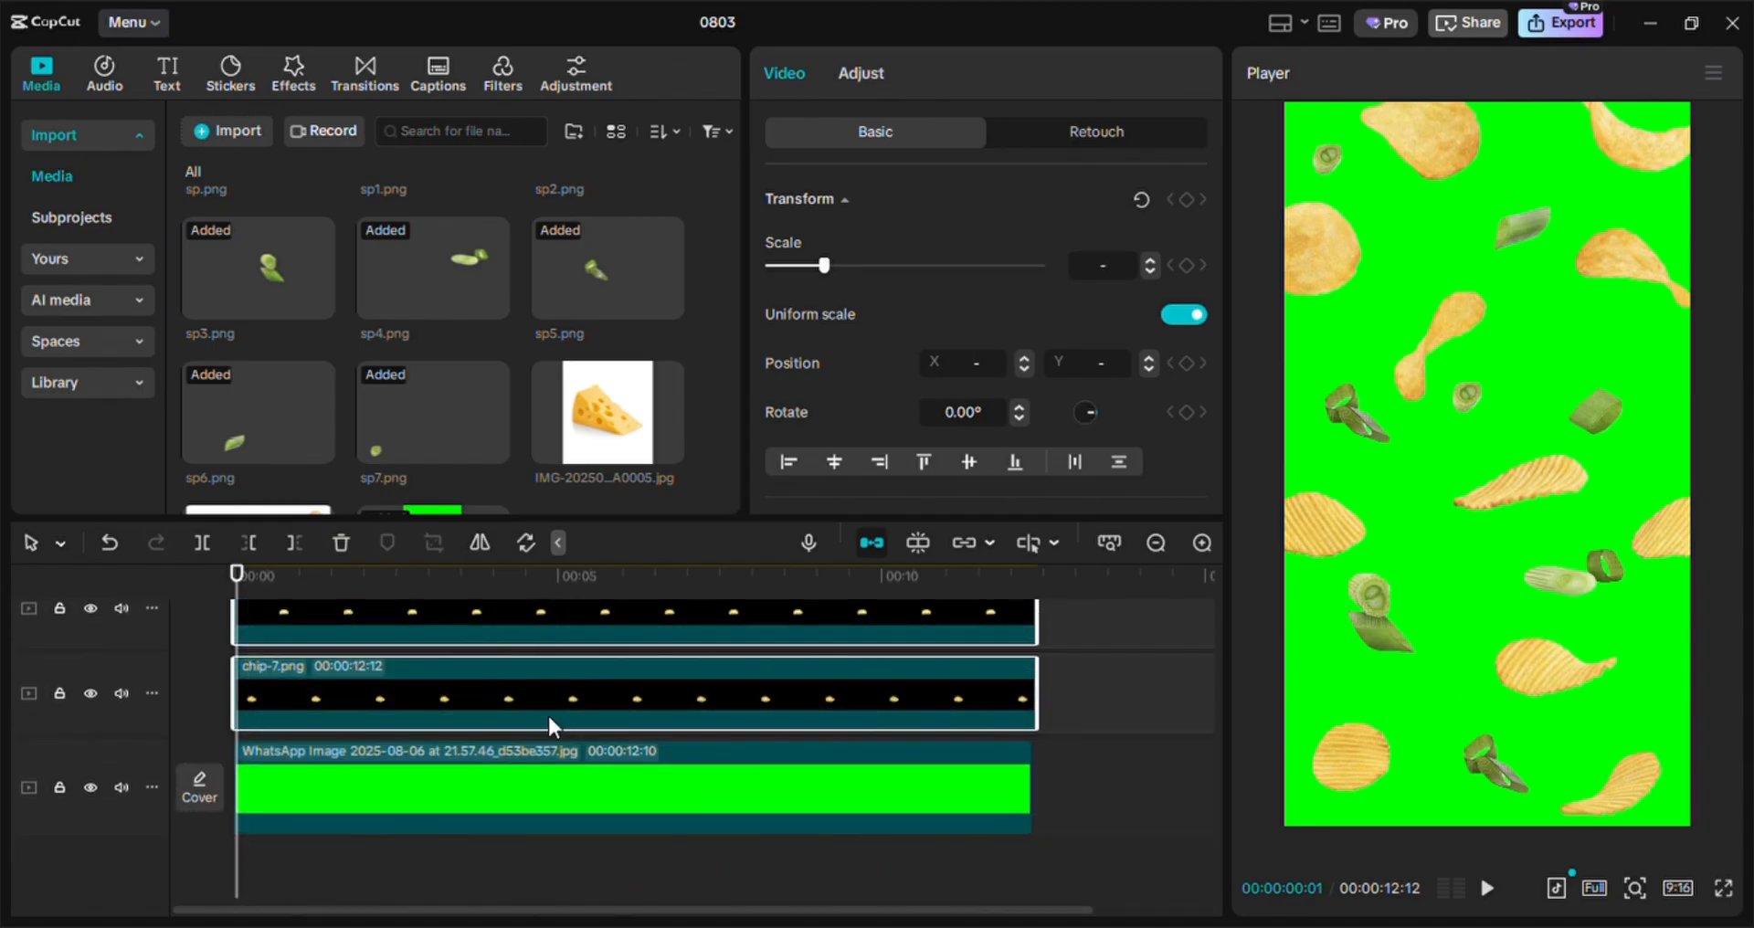
pyautogui.press('Delete')
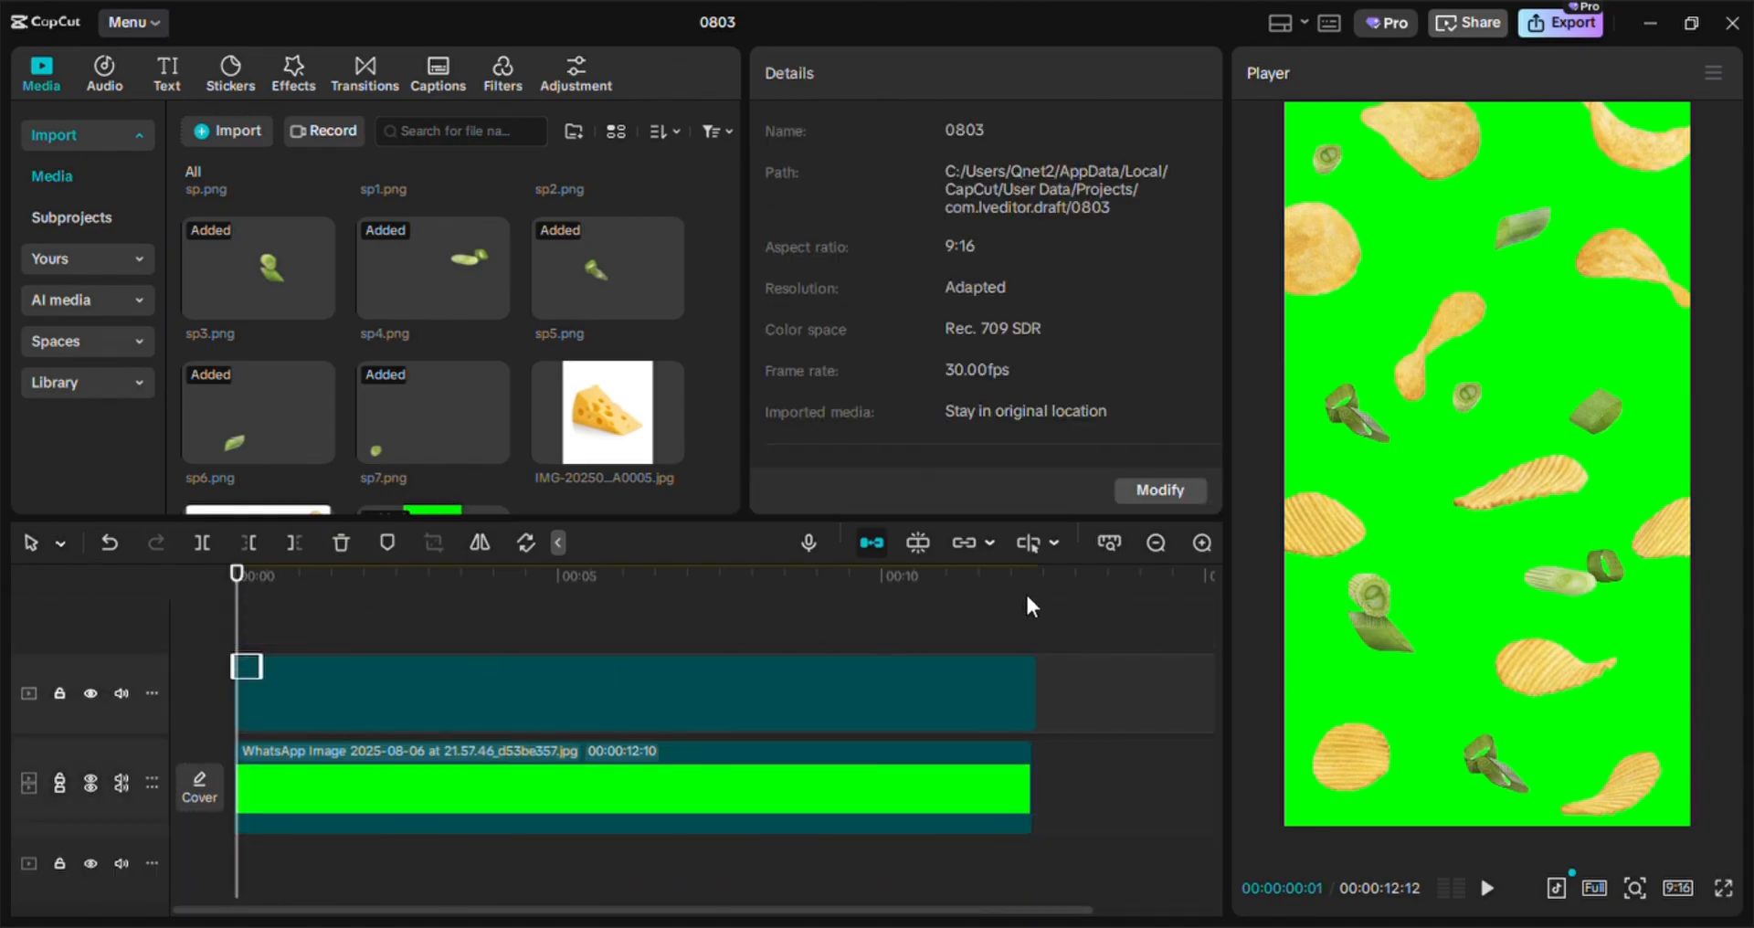
pyautogui.click(960, 818)
pyautogui.moveTo(1045, 793)
pyautogui.mouseDown()
pyautogui.moveTo(1076, 793)
pyautogui.moveTo(1043, 793)
pyautogui.mouseUp()
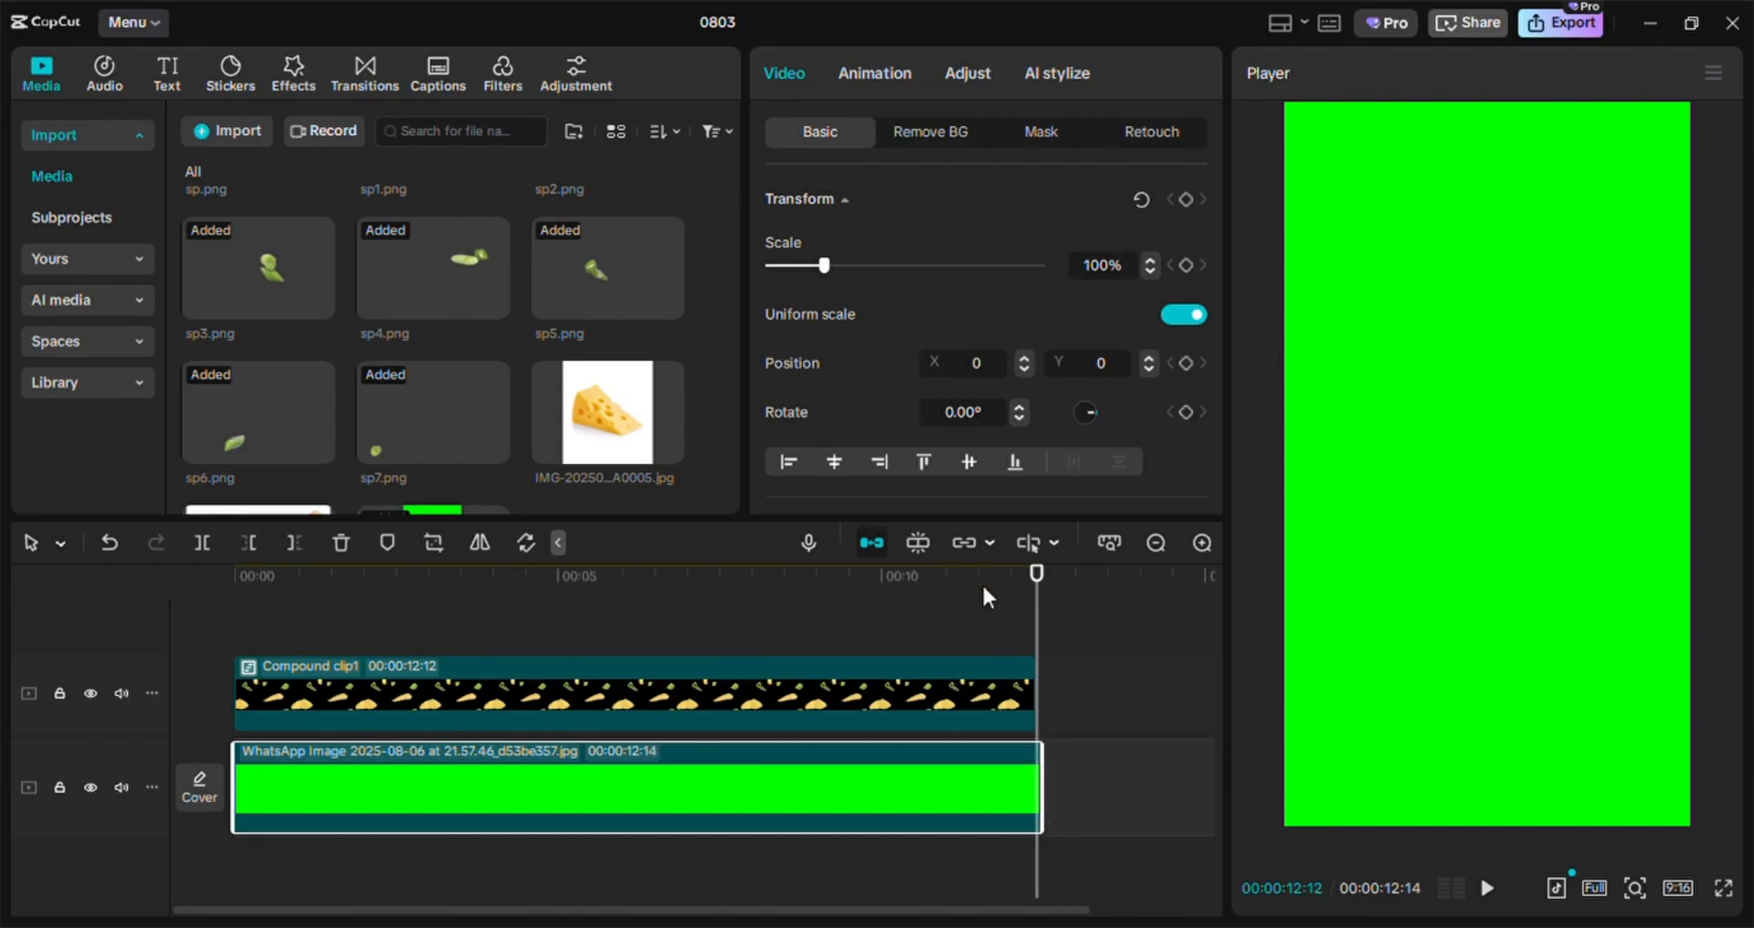
# Keyframe Compound clip1 centred at its end and moved above the frame to about Y 3167 at its start
pyautogui.click(992, 694)
pyautogui.click(1186, 265)
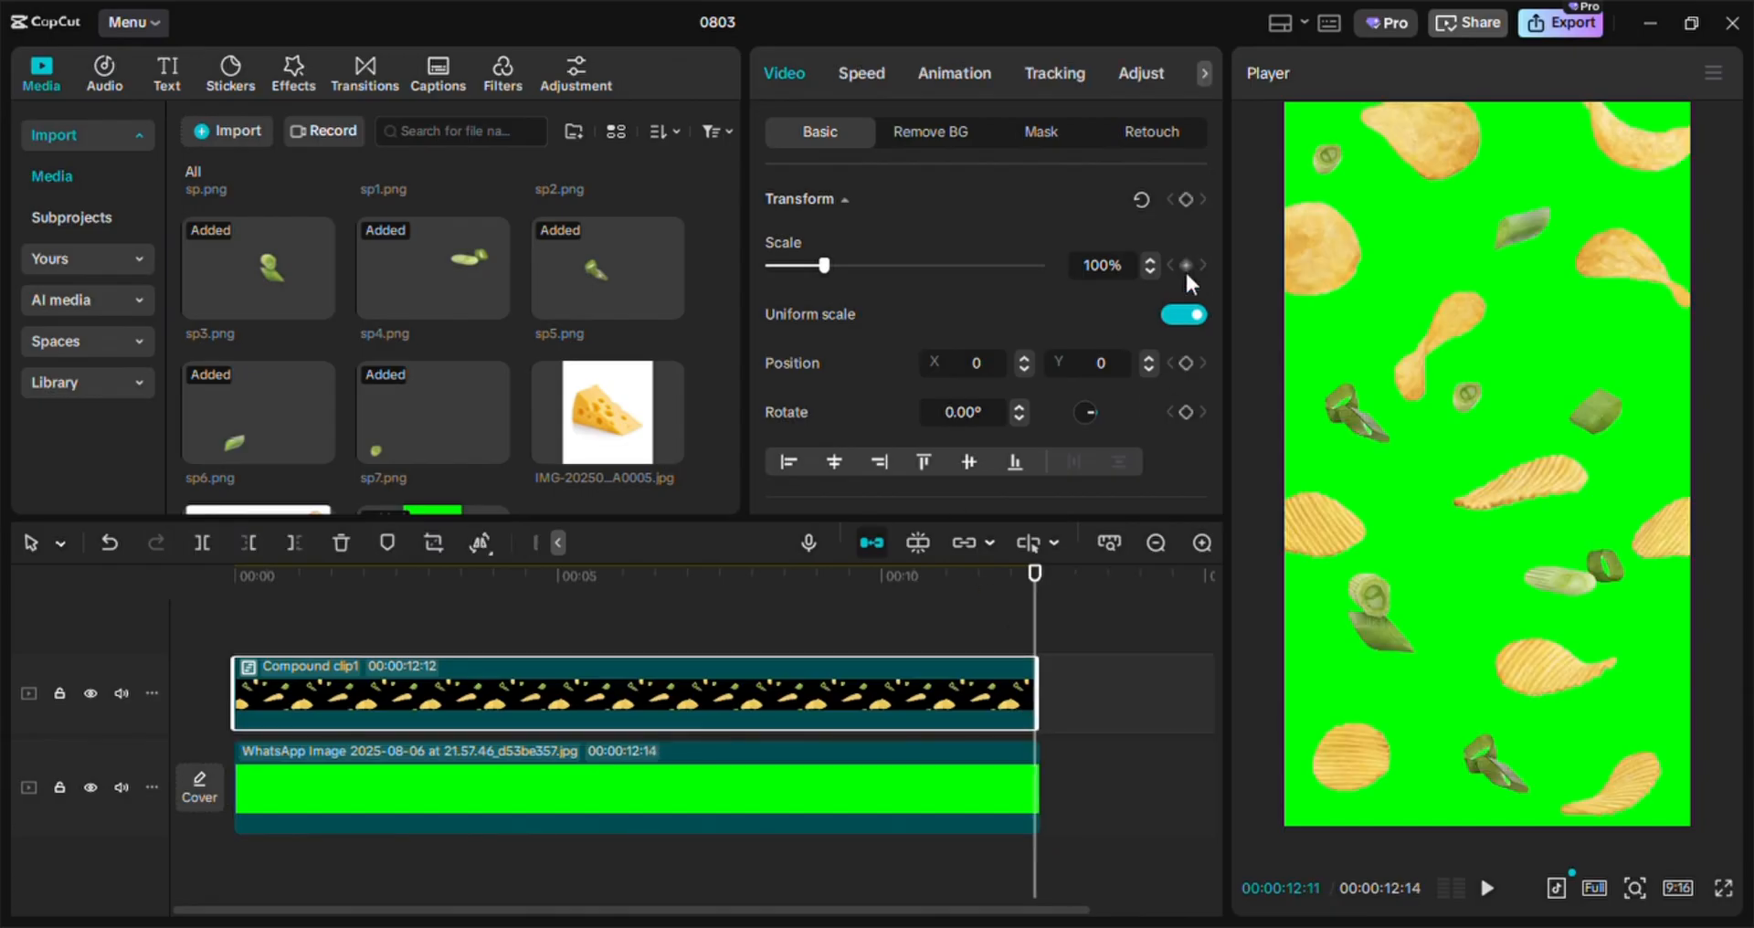
pyautogui.click(242, 585)
pyautogui.moveTo(1327, 324); pyautogui.dragTo(1481, 112)
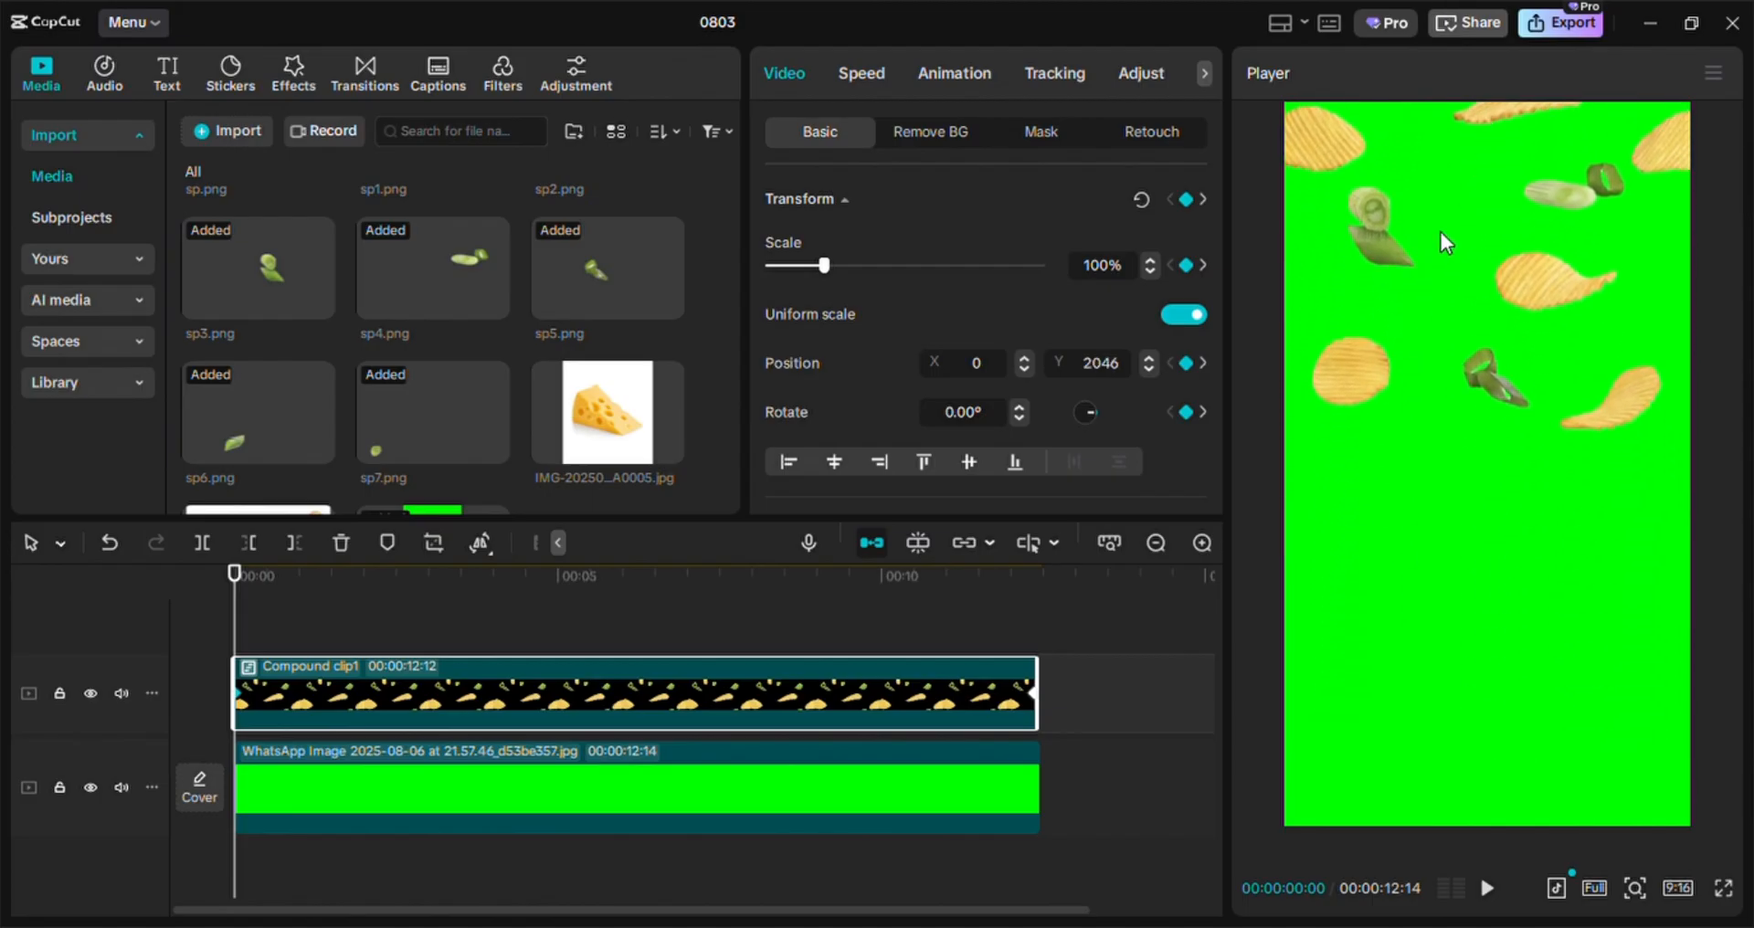
pyautogui.moveTo(1440, 232); pyautogui.dragTo(1429, 2)
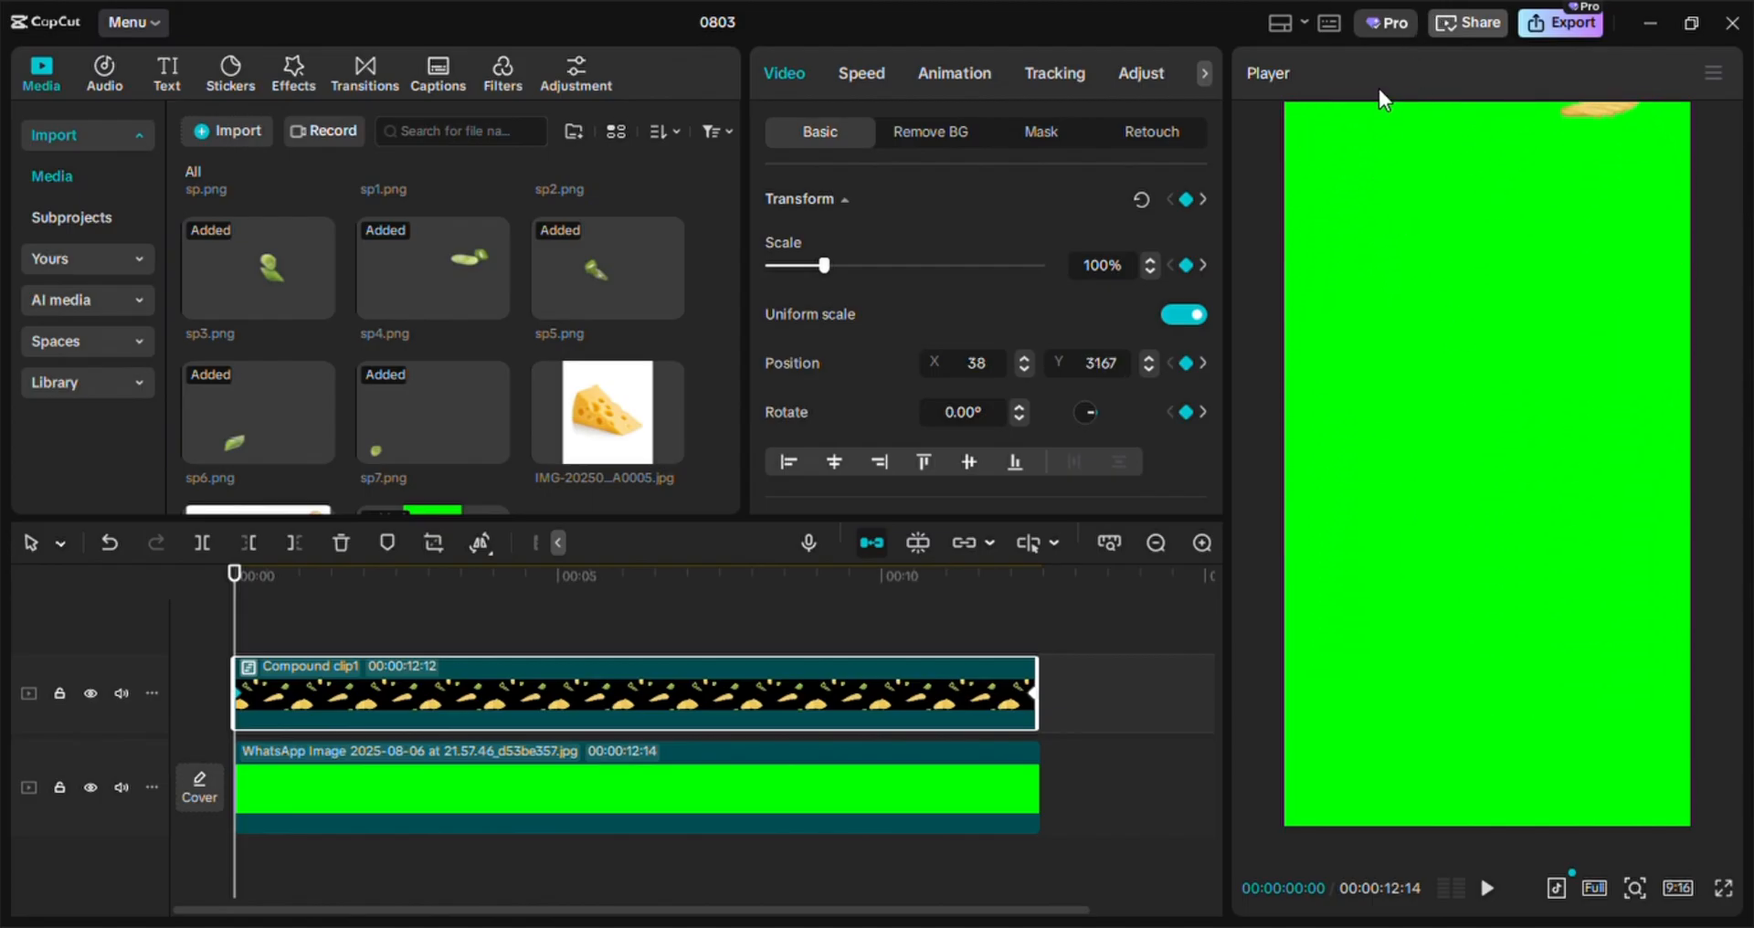
pyautogui.click(1488, 889)
pyautogui.moveTo(1036, 704); pyautogui.dragTo(700, 704)
pyautogui.press('space')
pyautogui.press('space')
pyautogui.press('Left')
pyautogui.press('Left')
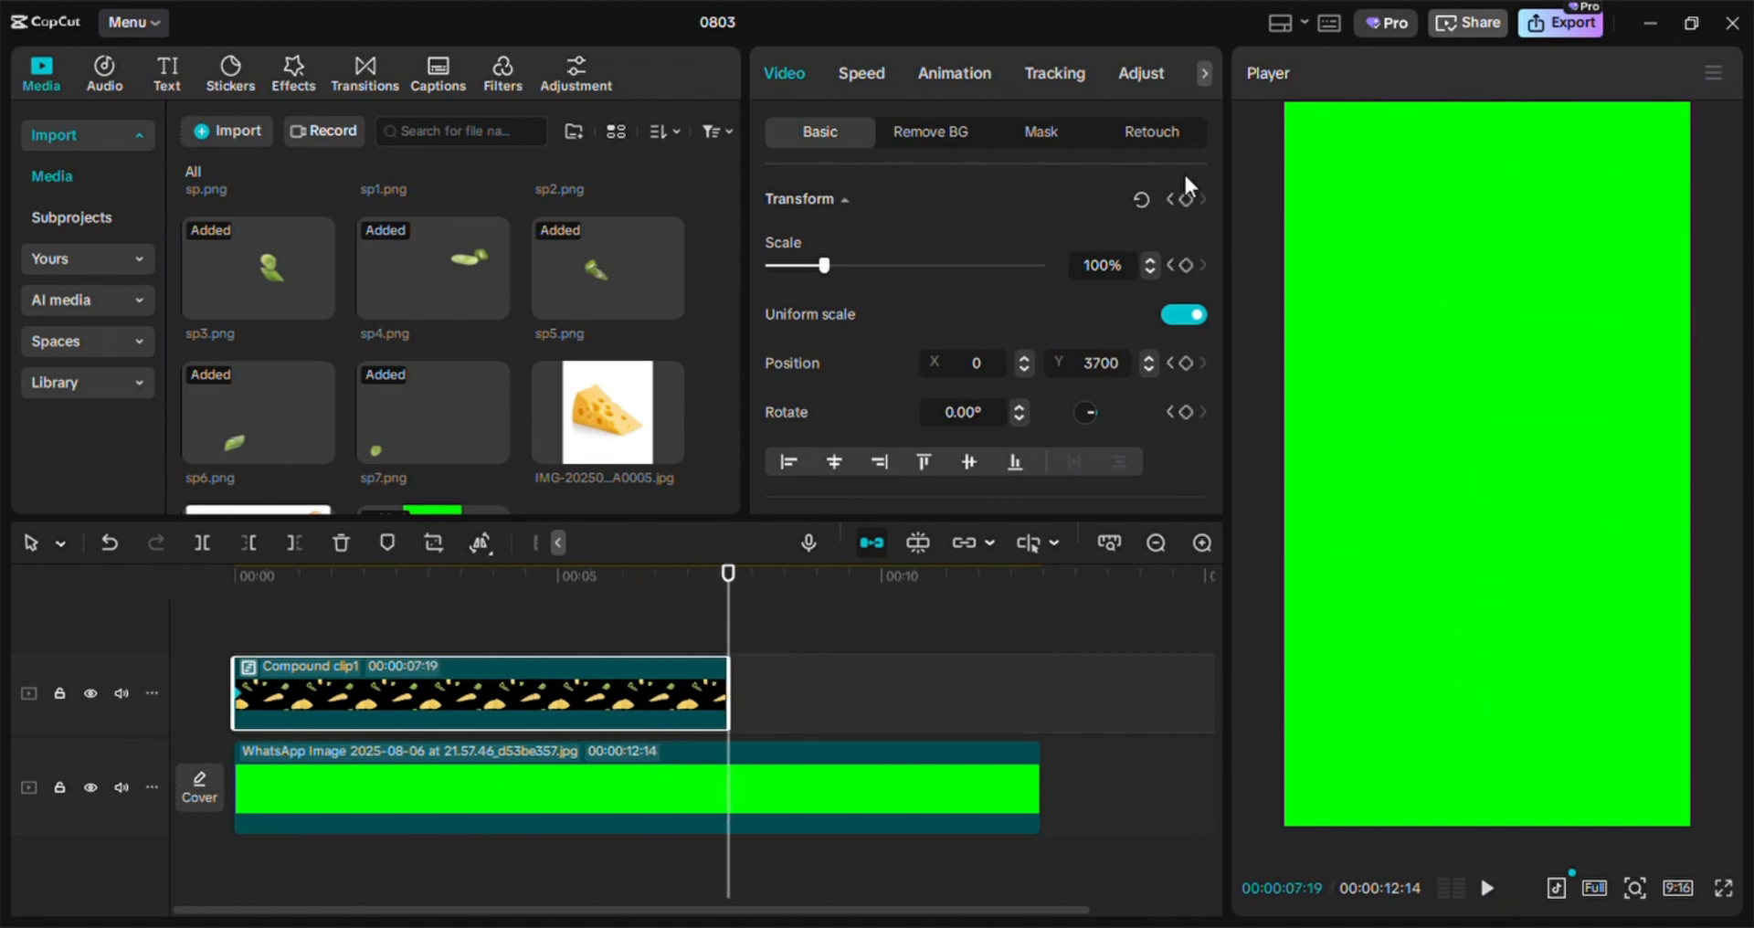
pyautogui.hotkey('ctrl', 'z')
pyautogui.hotkey('ctrl', 'z')
pyautogui.hotkey('ctrl', 'z')
pyautogui.hotkey('ctrl', 'z')
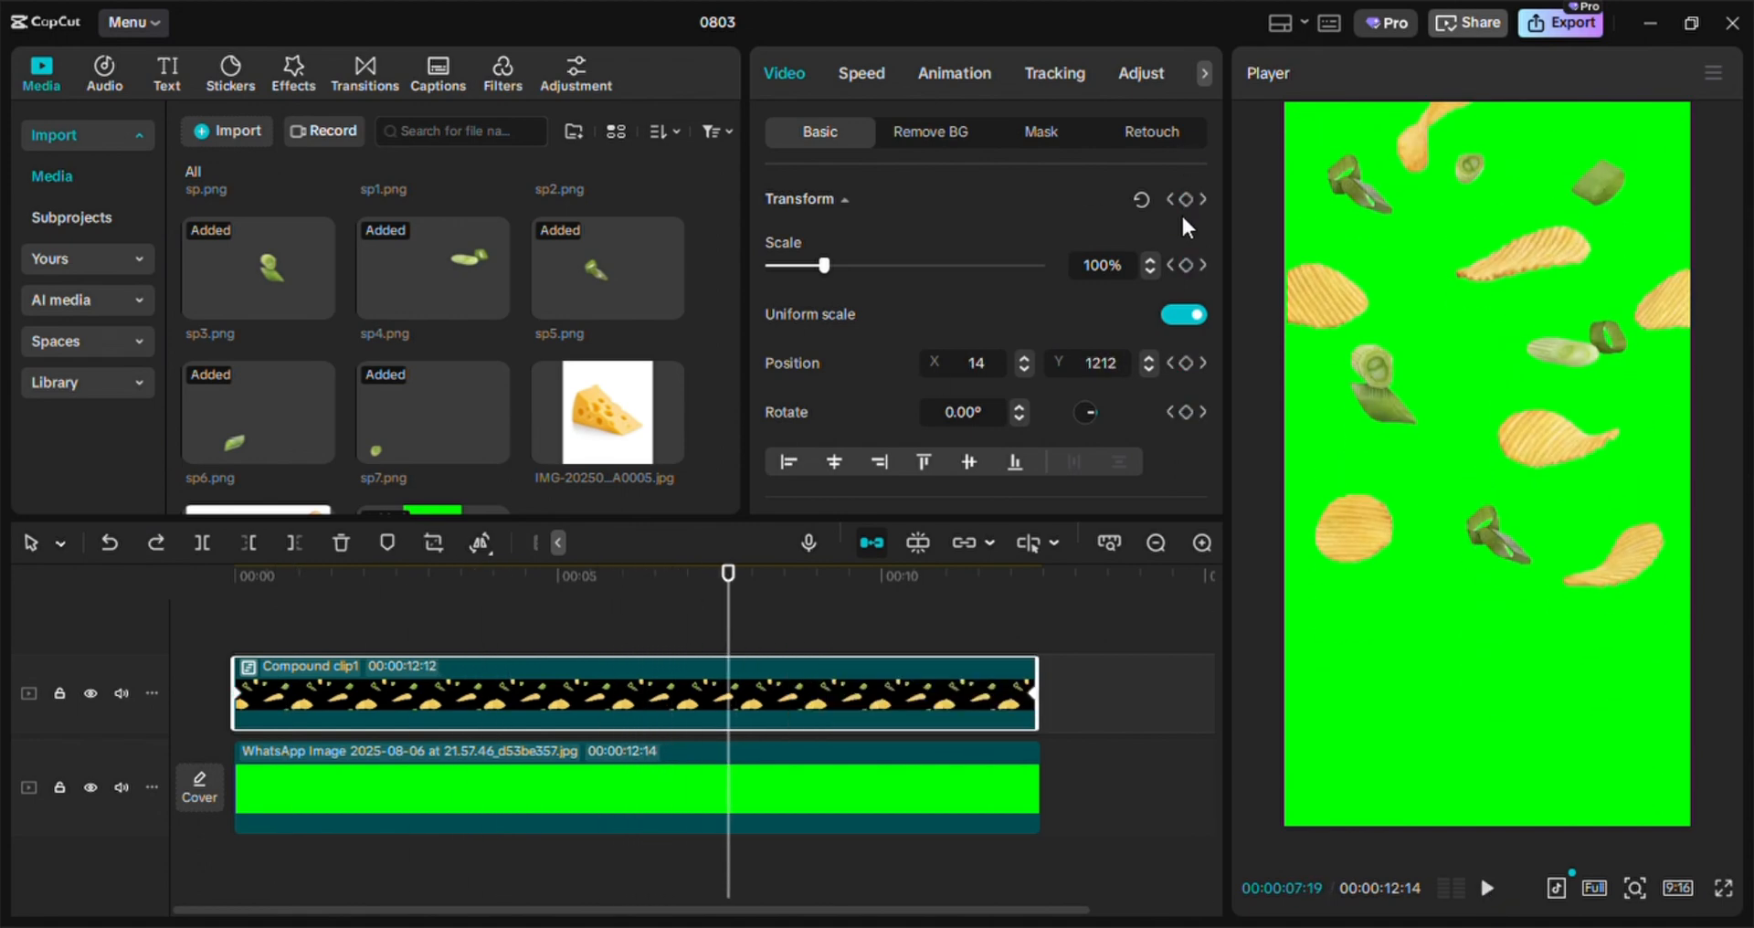
# Shorten Compound clip1 to 00:00:07:22, keyframe its start above the frame and check the fall at several times
pyautogui.moveTo(1036, 693); pyautogui.dragTo(736, 693)
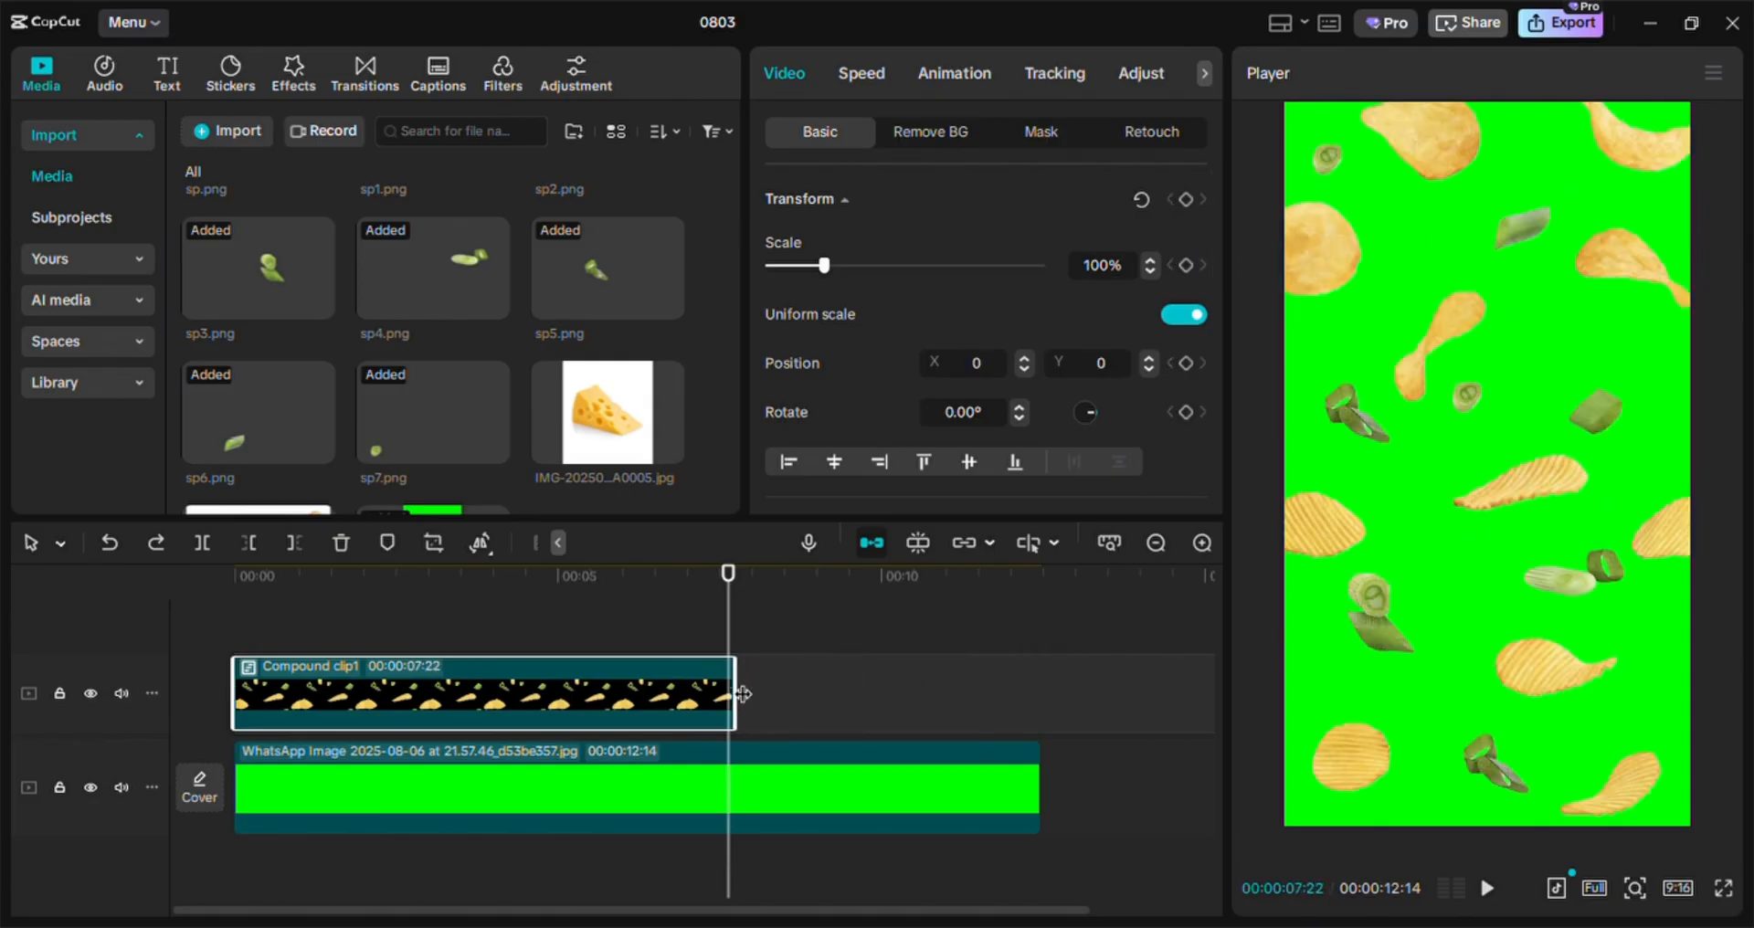
pyautogui.click(254, 664)
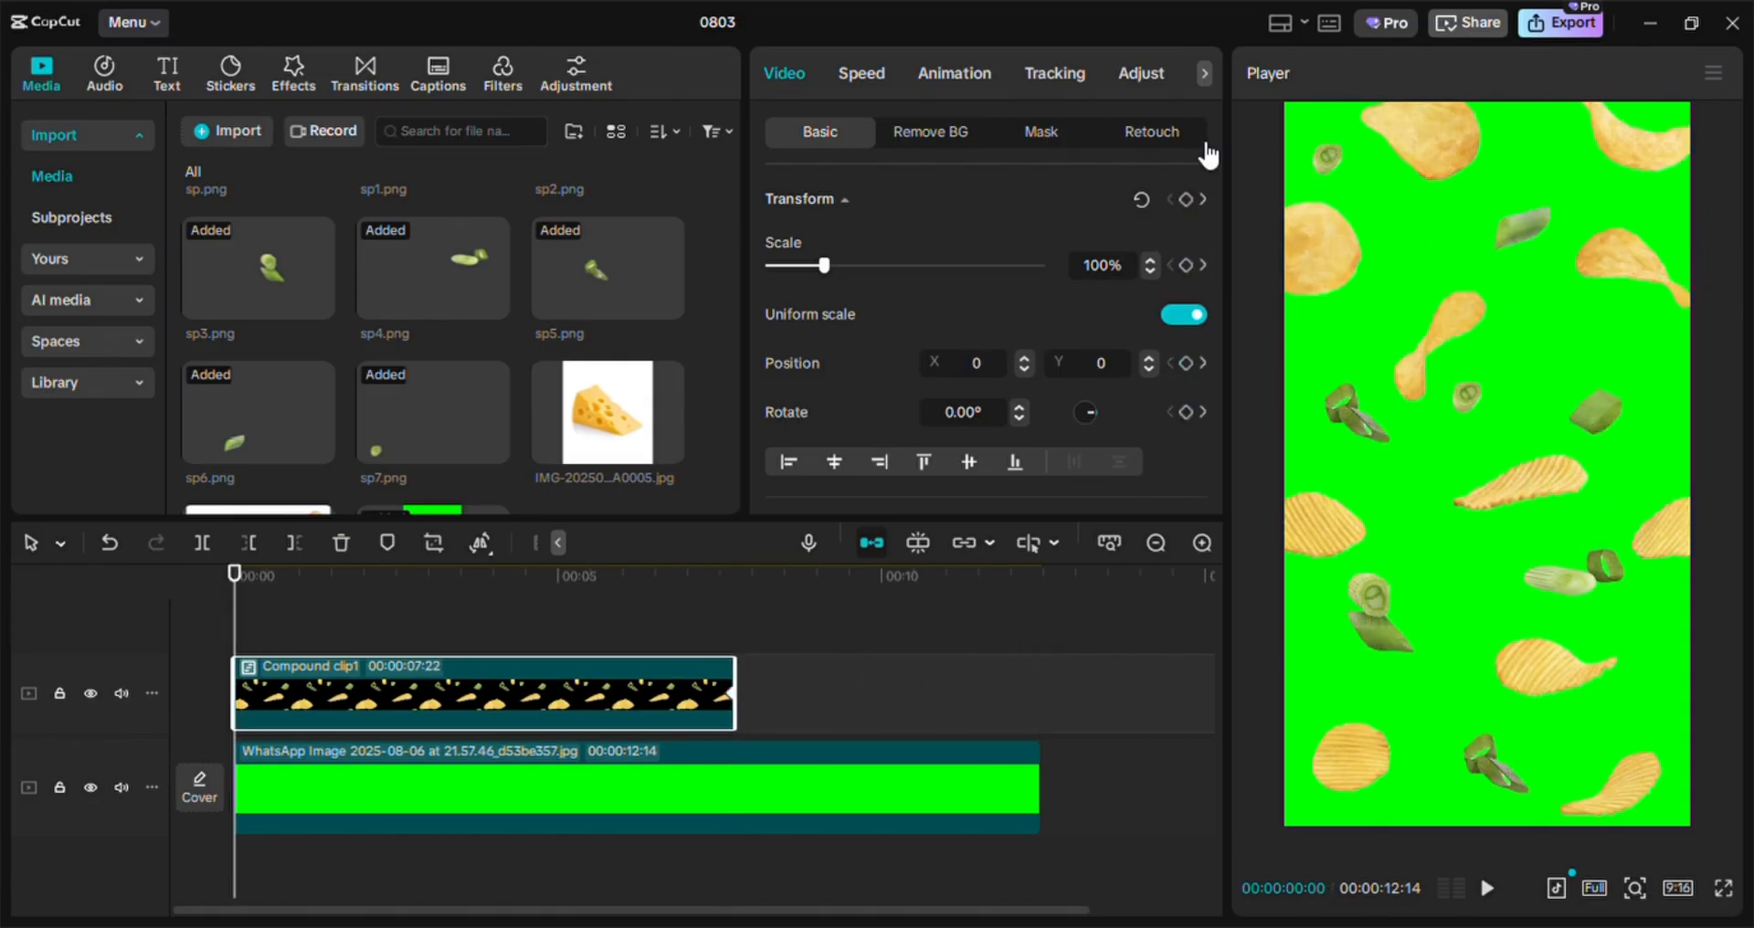
pyautogui.click(1186, 199)
pyautogui.click(592, 608)
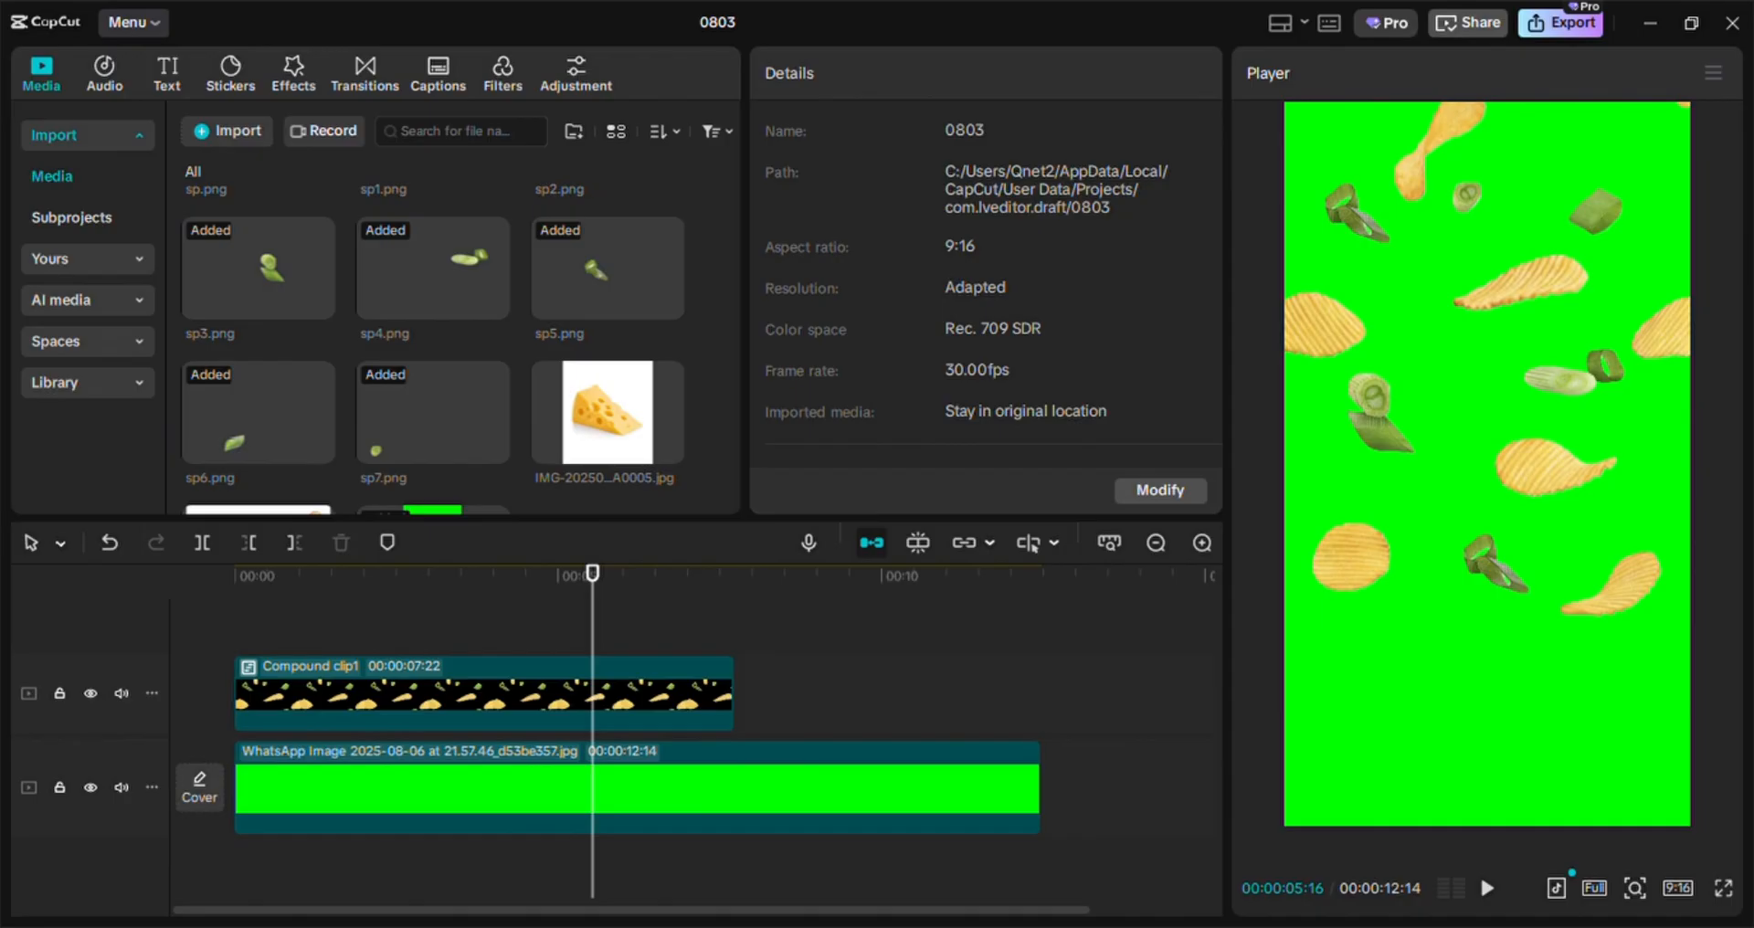
pyautogui.click(426, 615)
pyautogui.click(685, 704)
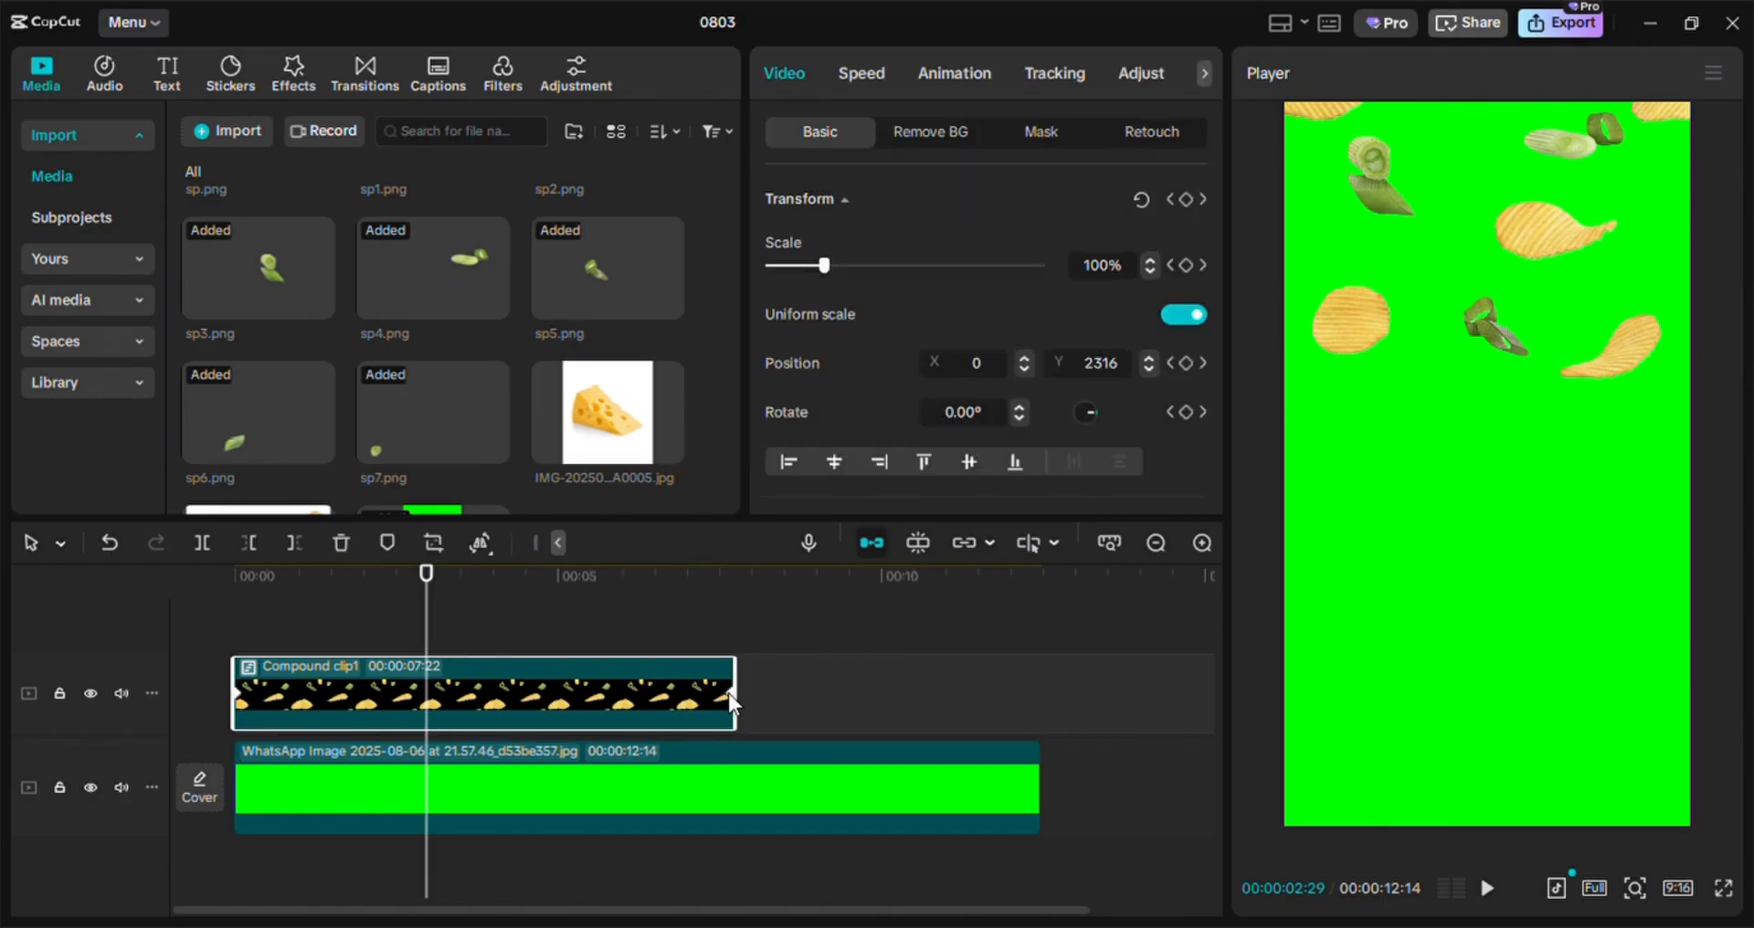
# Move Compound clip1's centred keyframe to about 4 seconds and keyframe its end below the frame at Y -3839
pyautogui.moveTo(728, 696); pyautogui.dragTo(656, 698)
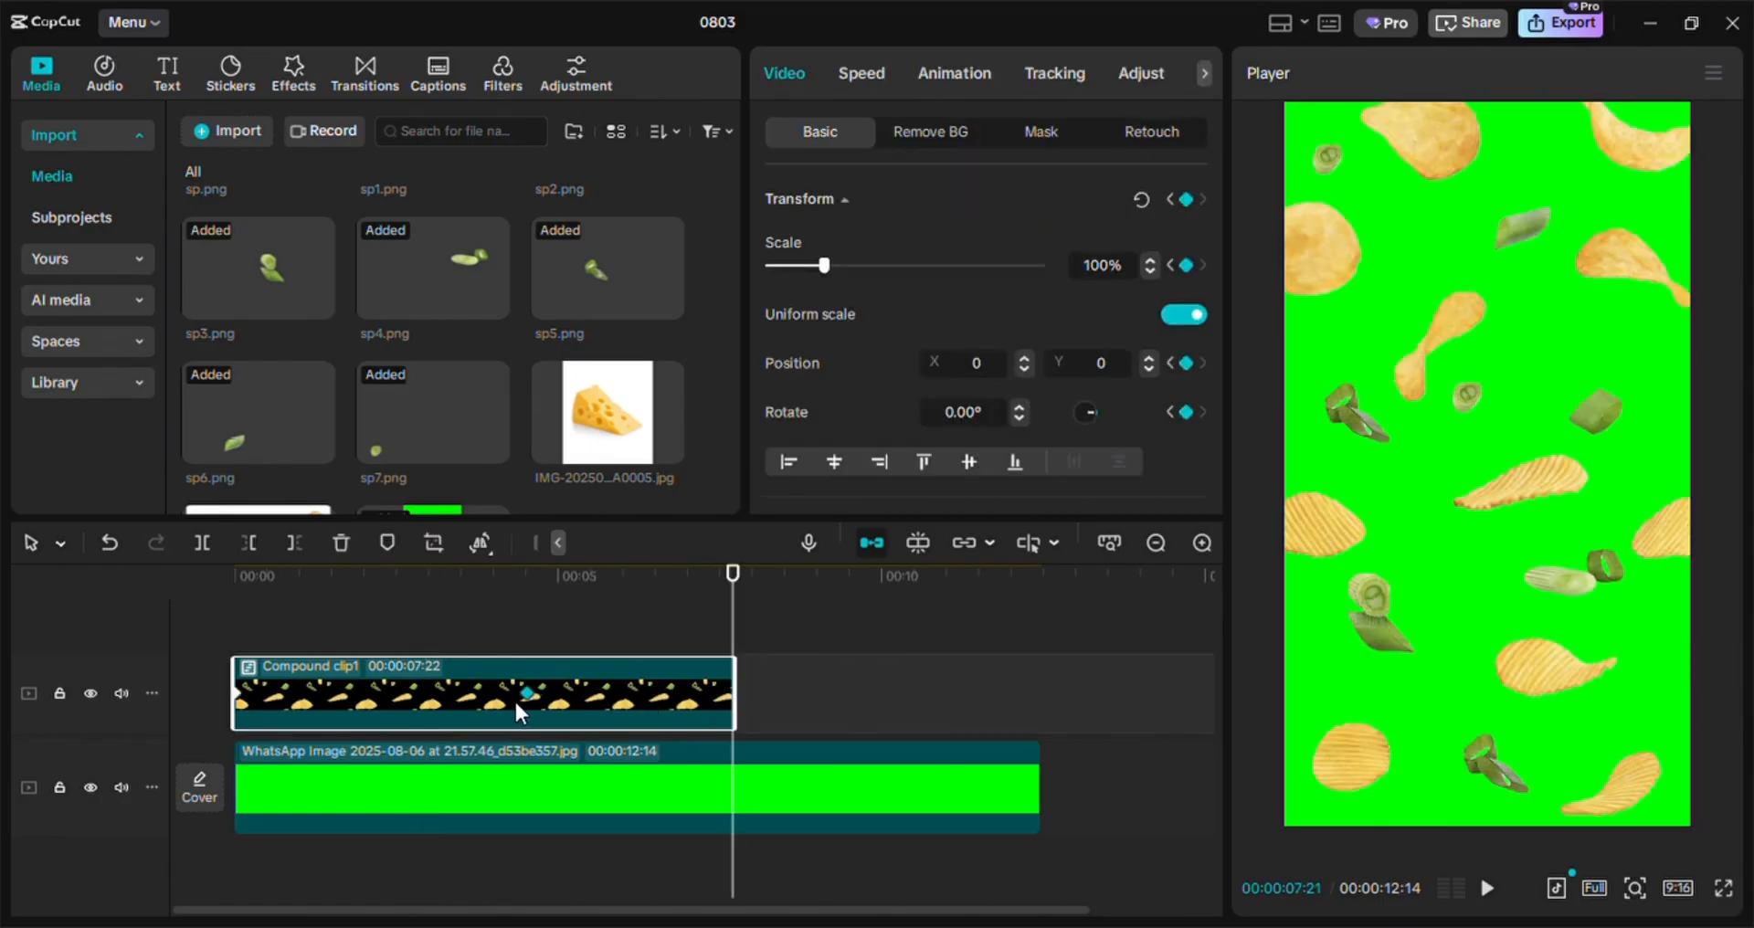
pyautogui.moveTo(508, 704); pyautogui.dragTo(508, 704)
pyautogui.moveTo(1495, 369); pyautogui.dragTo(1516, 883)
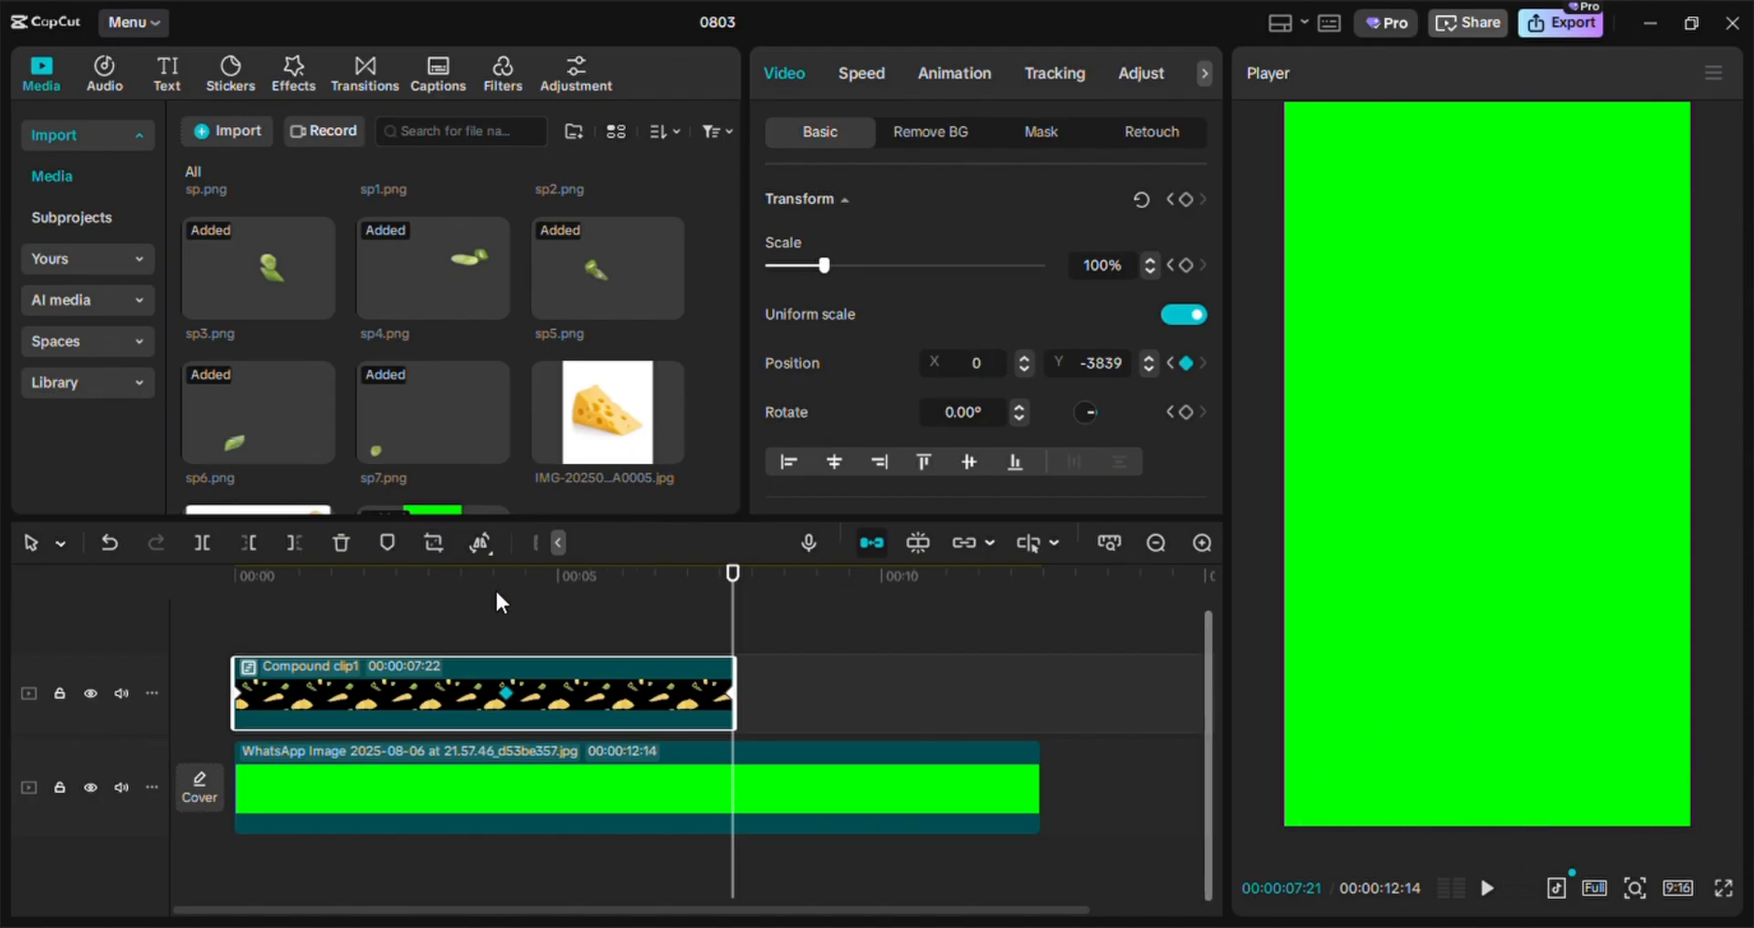
# Preview the fall, shorten Compound clip1 to 00:00:05:04 and place a duplicate on the track above starting at about 3 seconds
pyautogui.moveTo(244, 590); pyautogui.dragTo(208, 623)
pyautogui.press('space')
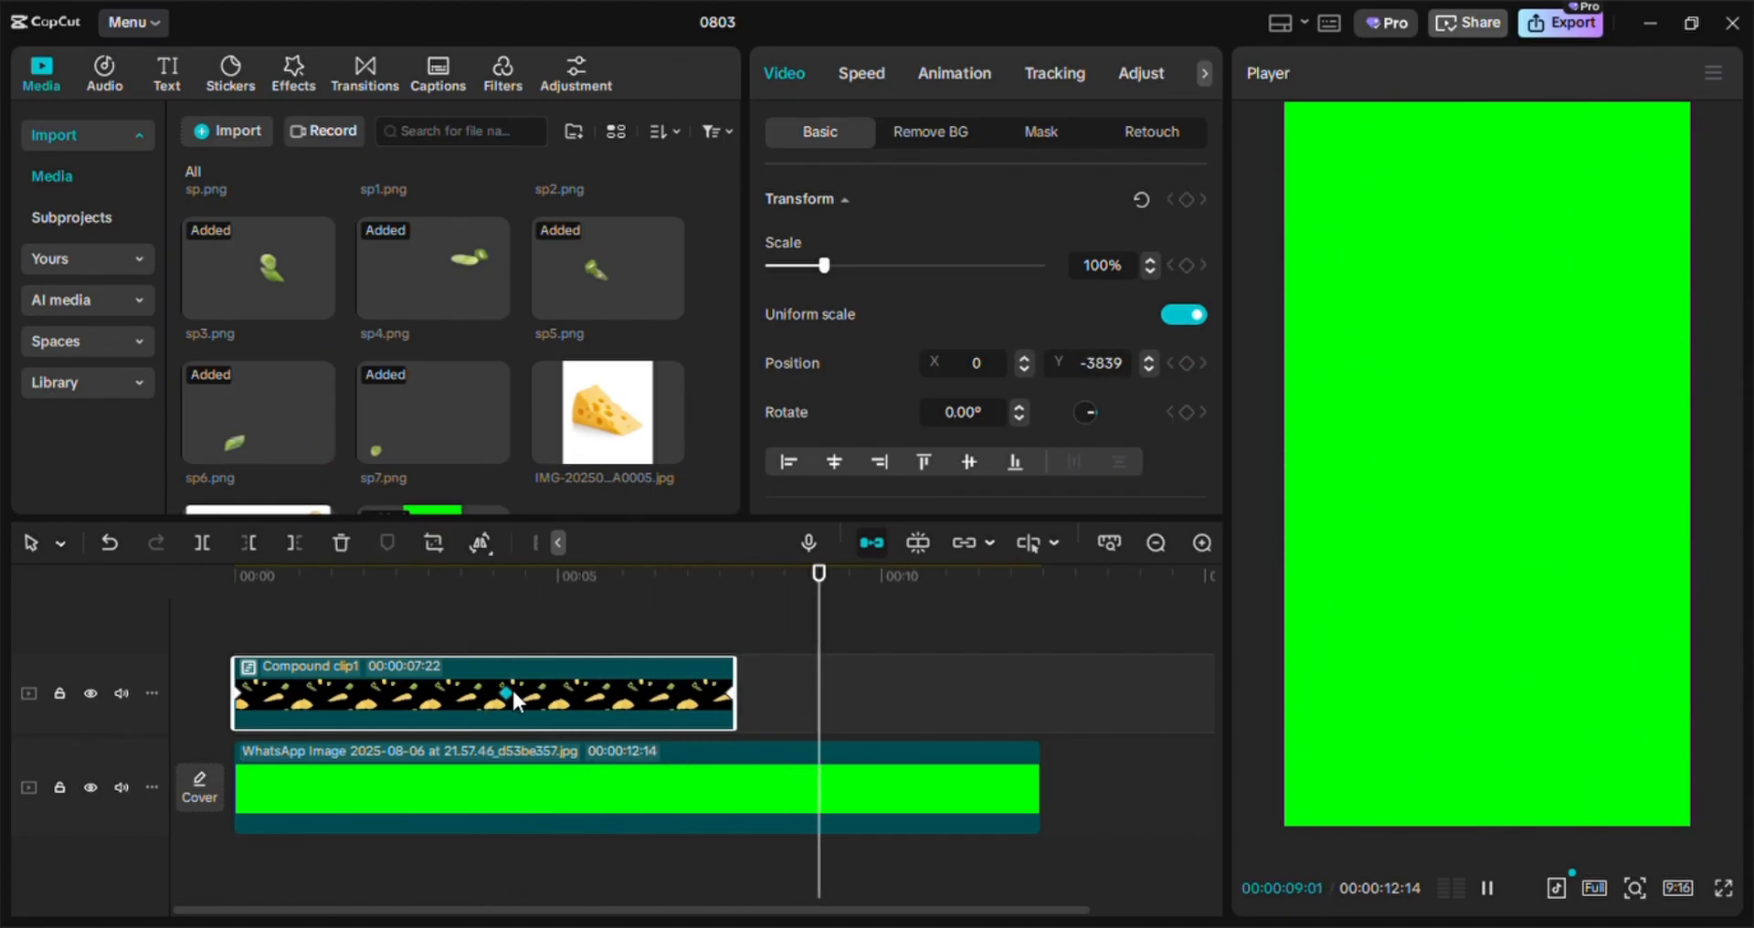
pyautogui.moveTo(464, 704); pyautogui.dragTo(672, 636)
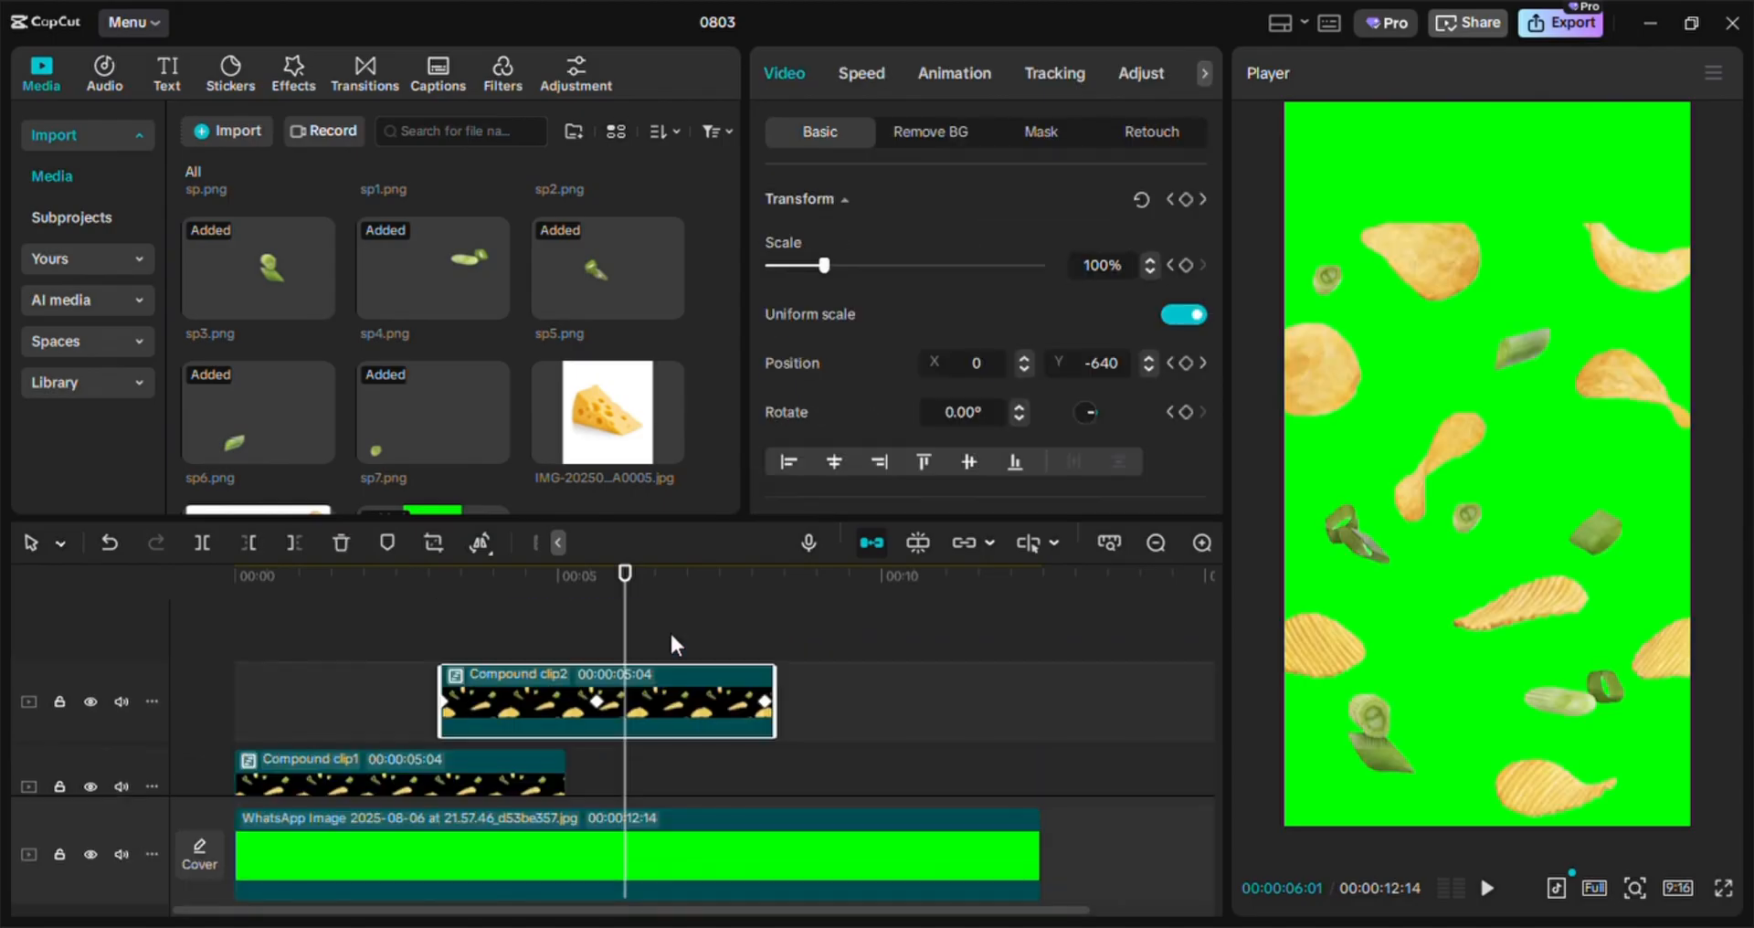
# Step frame by frame through the playback before the 3-second mark to examine when Compound clip1's chips leave the frame's top edge
pyautogui.click(387, 622)
pyautogui.press('space')
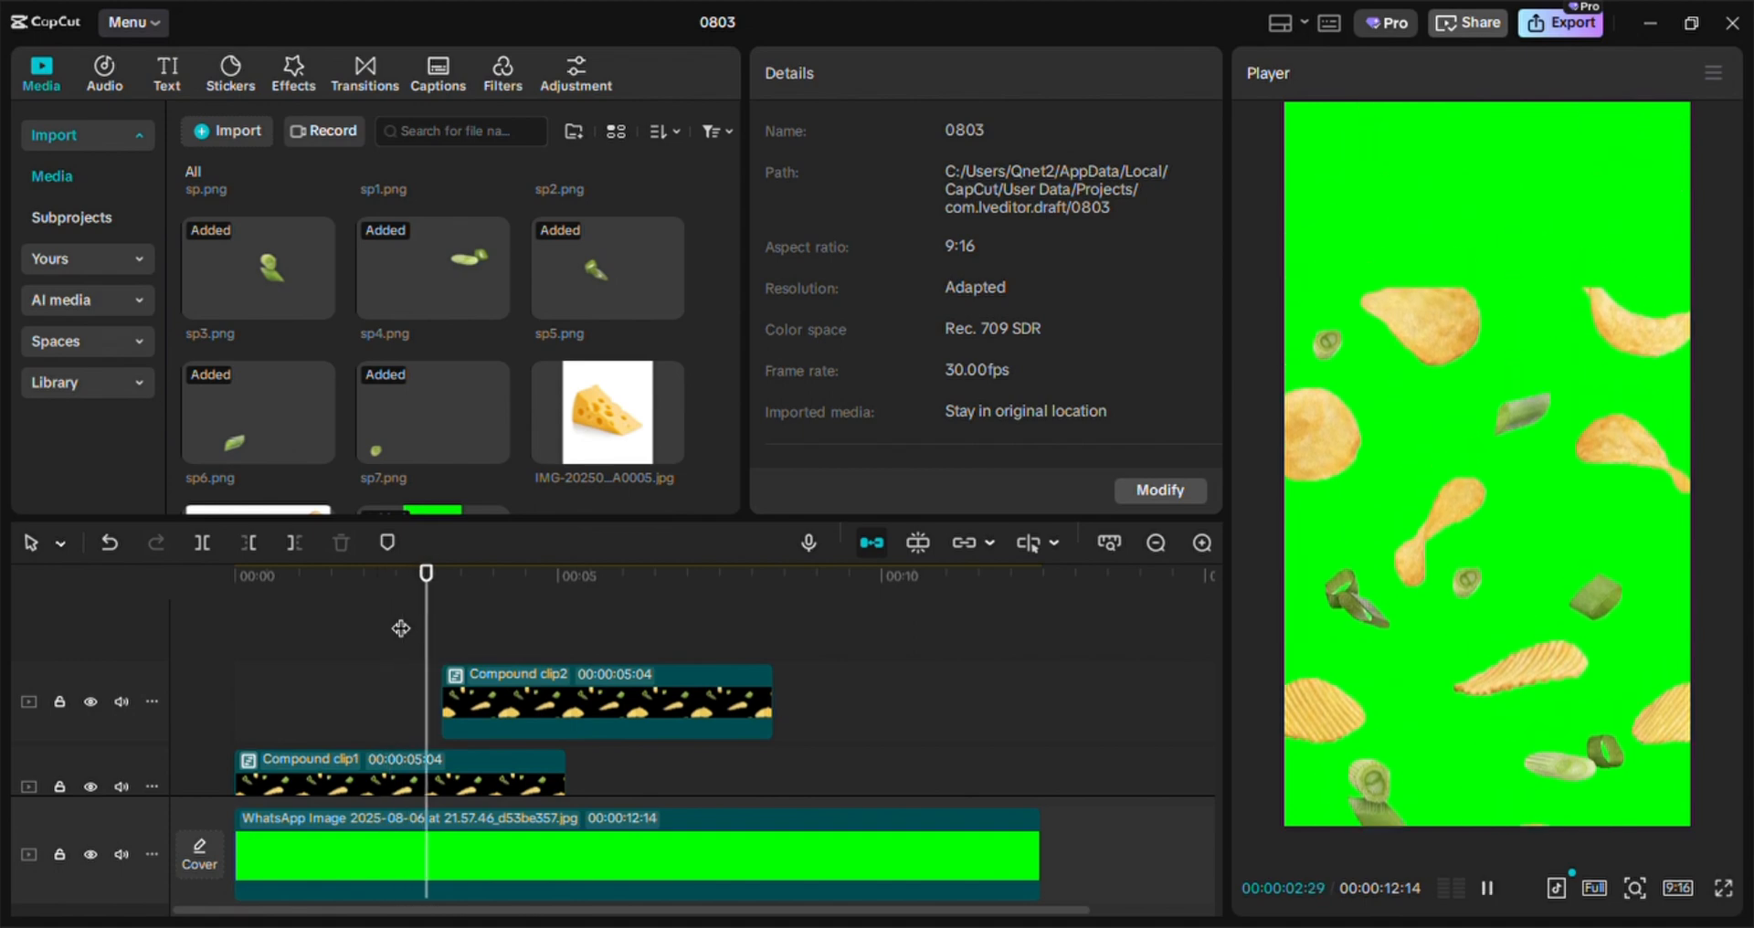
pyautogui.press('space')
pyautogui.press('Left')
pyautogui.press('Left')
pyautogui.press('Left')
pyautogui.press('Left')
pyautogui.press('Left')
pyautogui.press('Left')
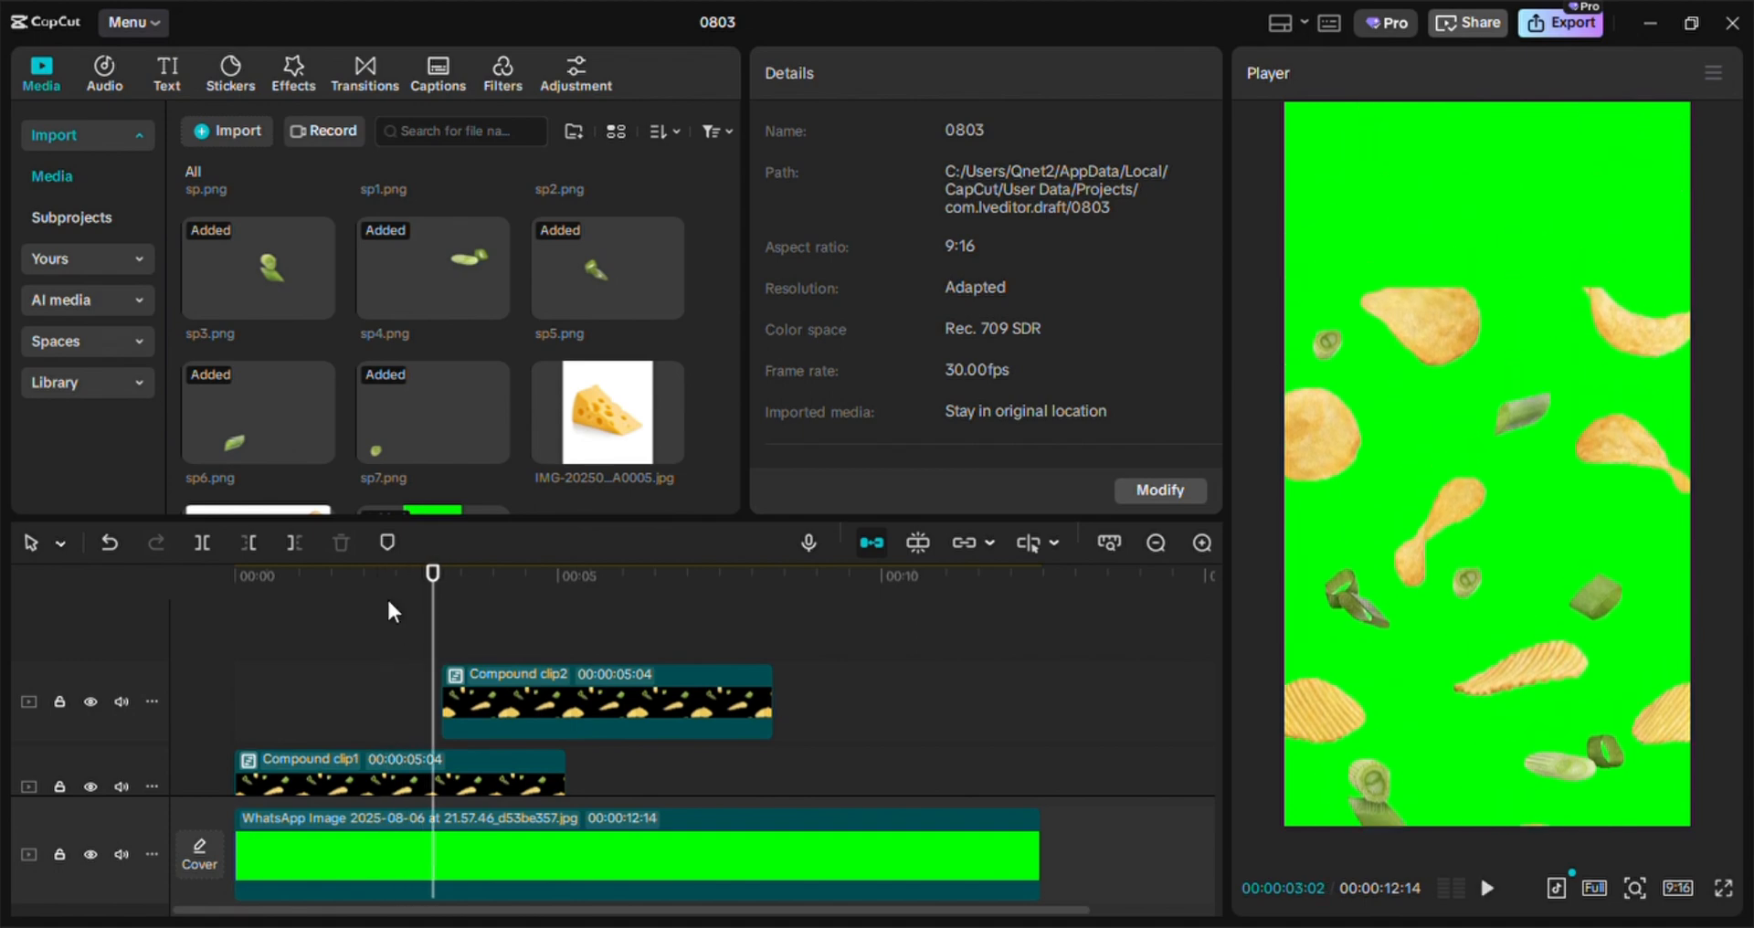
pyautogui.press('Left')
pyautogui.press('Left')
pyautogui.press('Left')
pyautogui.press('Left')
pyautogui.press('Left')
pyautogui.press('Left')
pyautogui.press('Left')
pyautogui.press('Left')
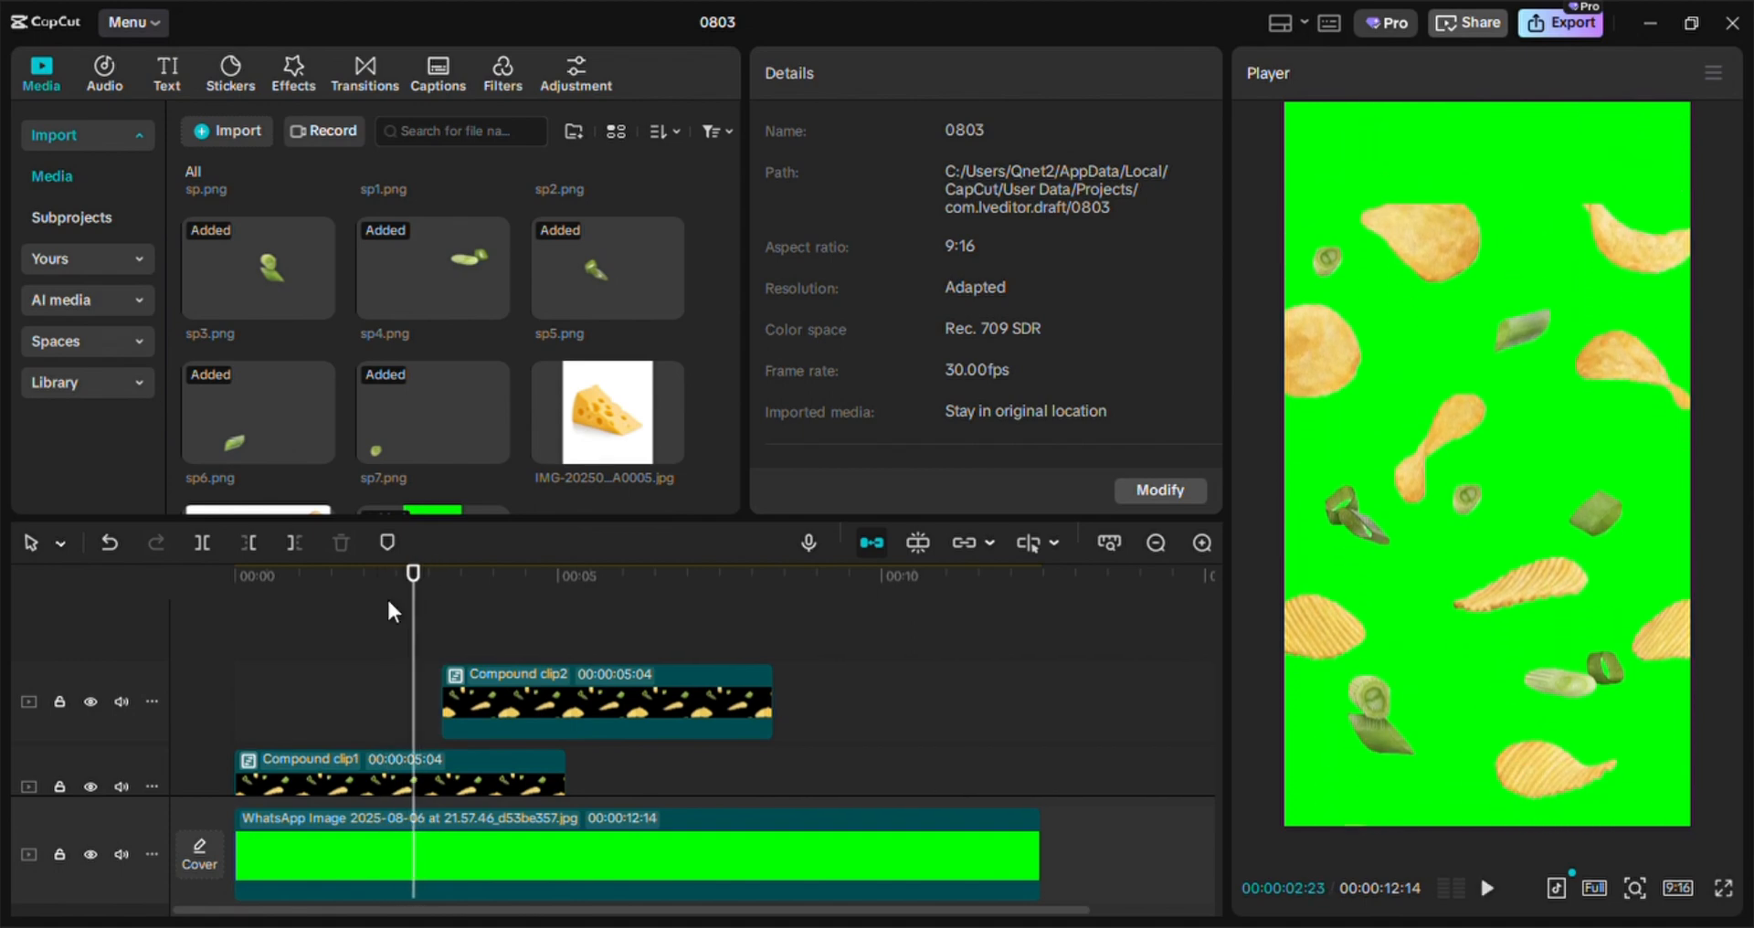
pyautogui.press('Left')
pyautogui.press('Left')
pyautogui.press('Left')
pyautogui.press('Left')
pyautogui.press('Left')
pyautogui.press('Left')
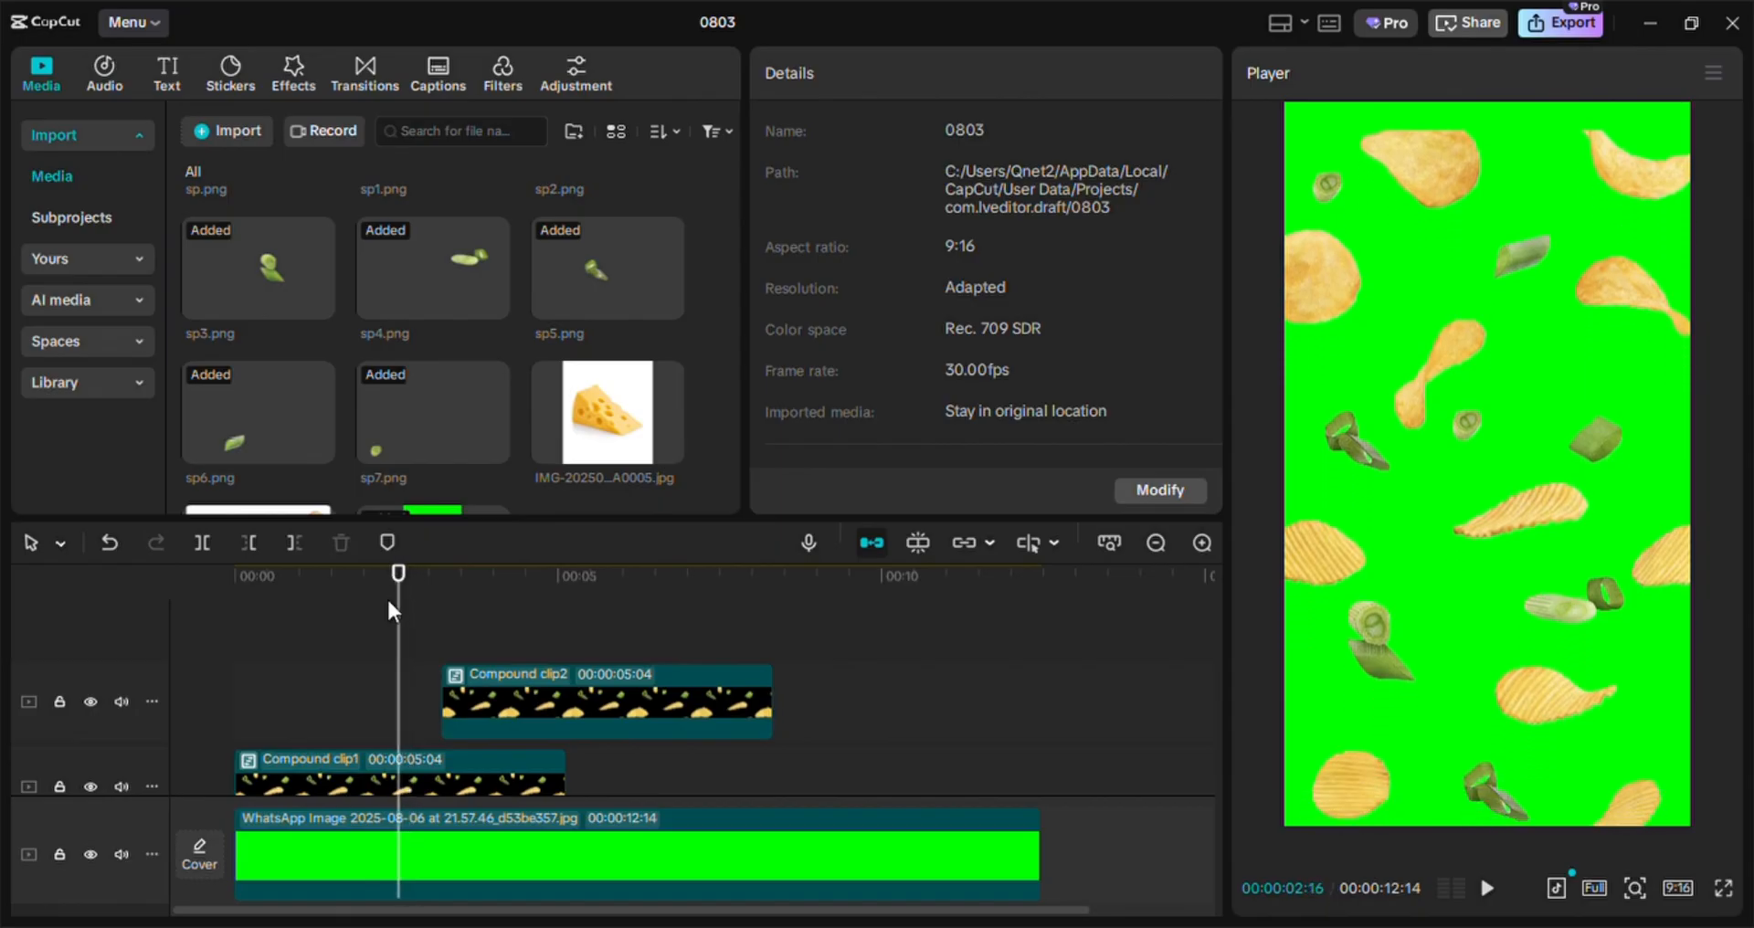
pyautogui.press('Right')
pyautogui.press('Right')
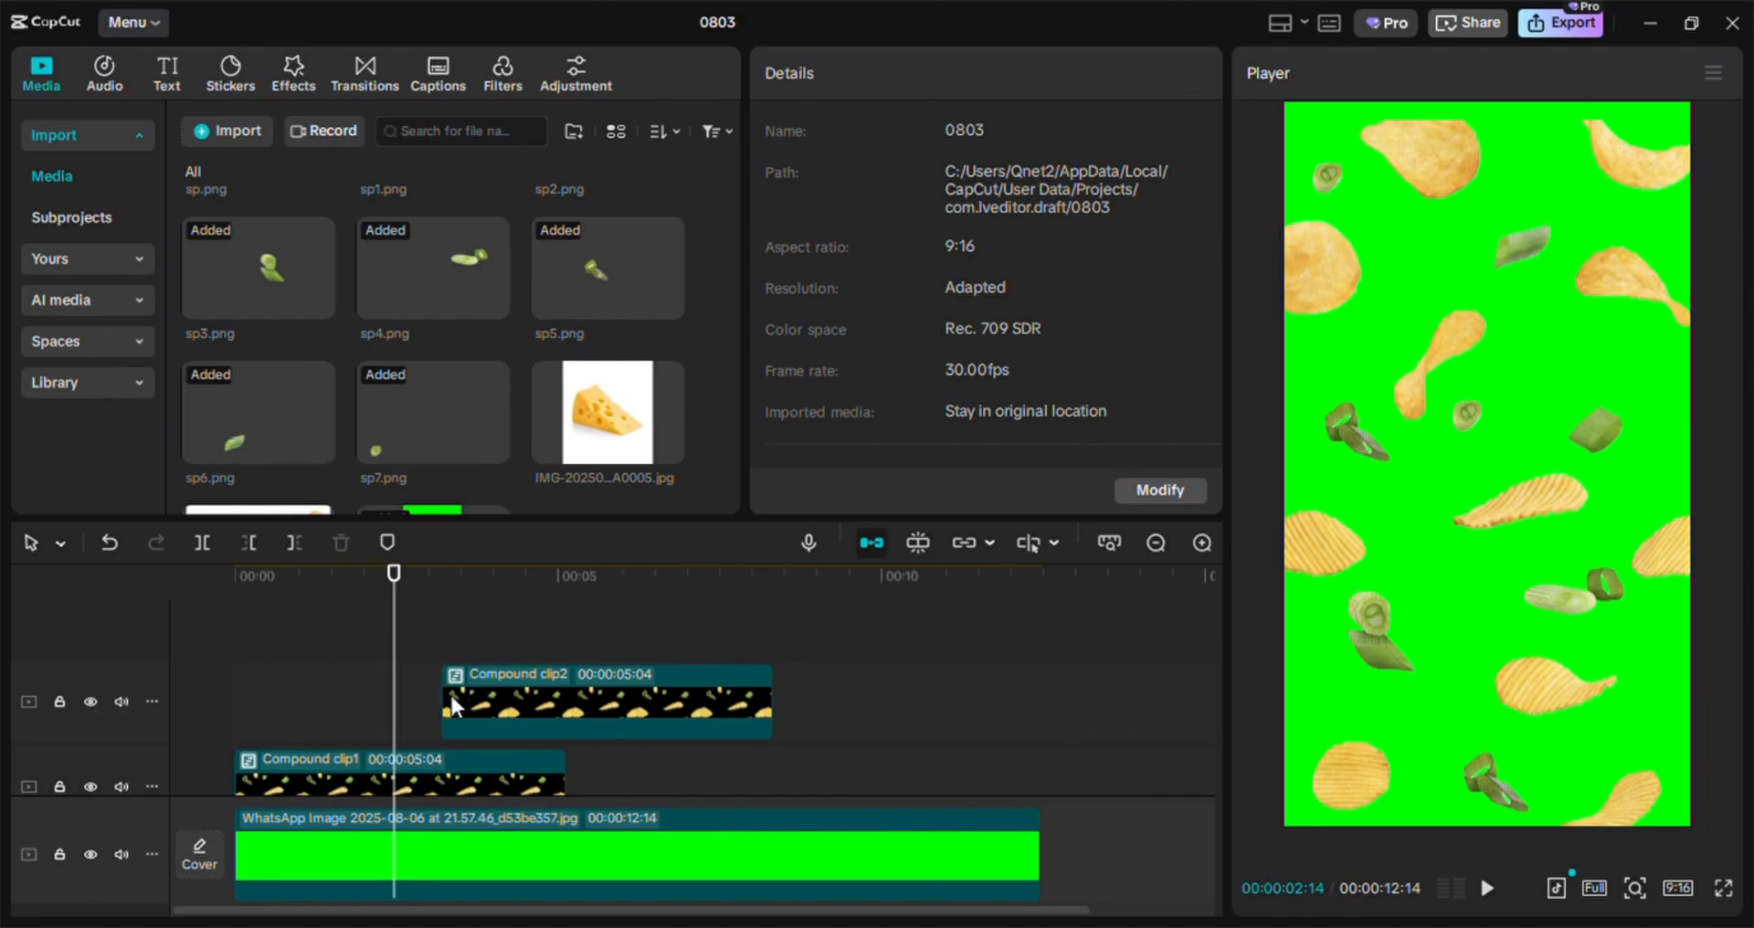
# Move Compound clip2 to start at 00:00:02:14 and play the two overlapping falls from the beginning
pyautogui.moveTo(451, 692); pyautogui.dragTo(411, 698)
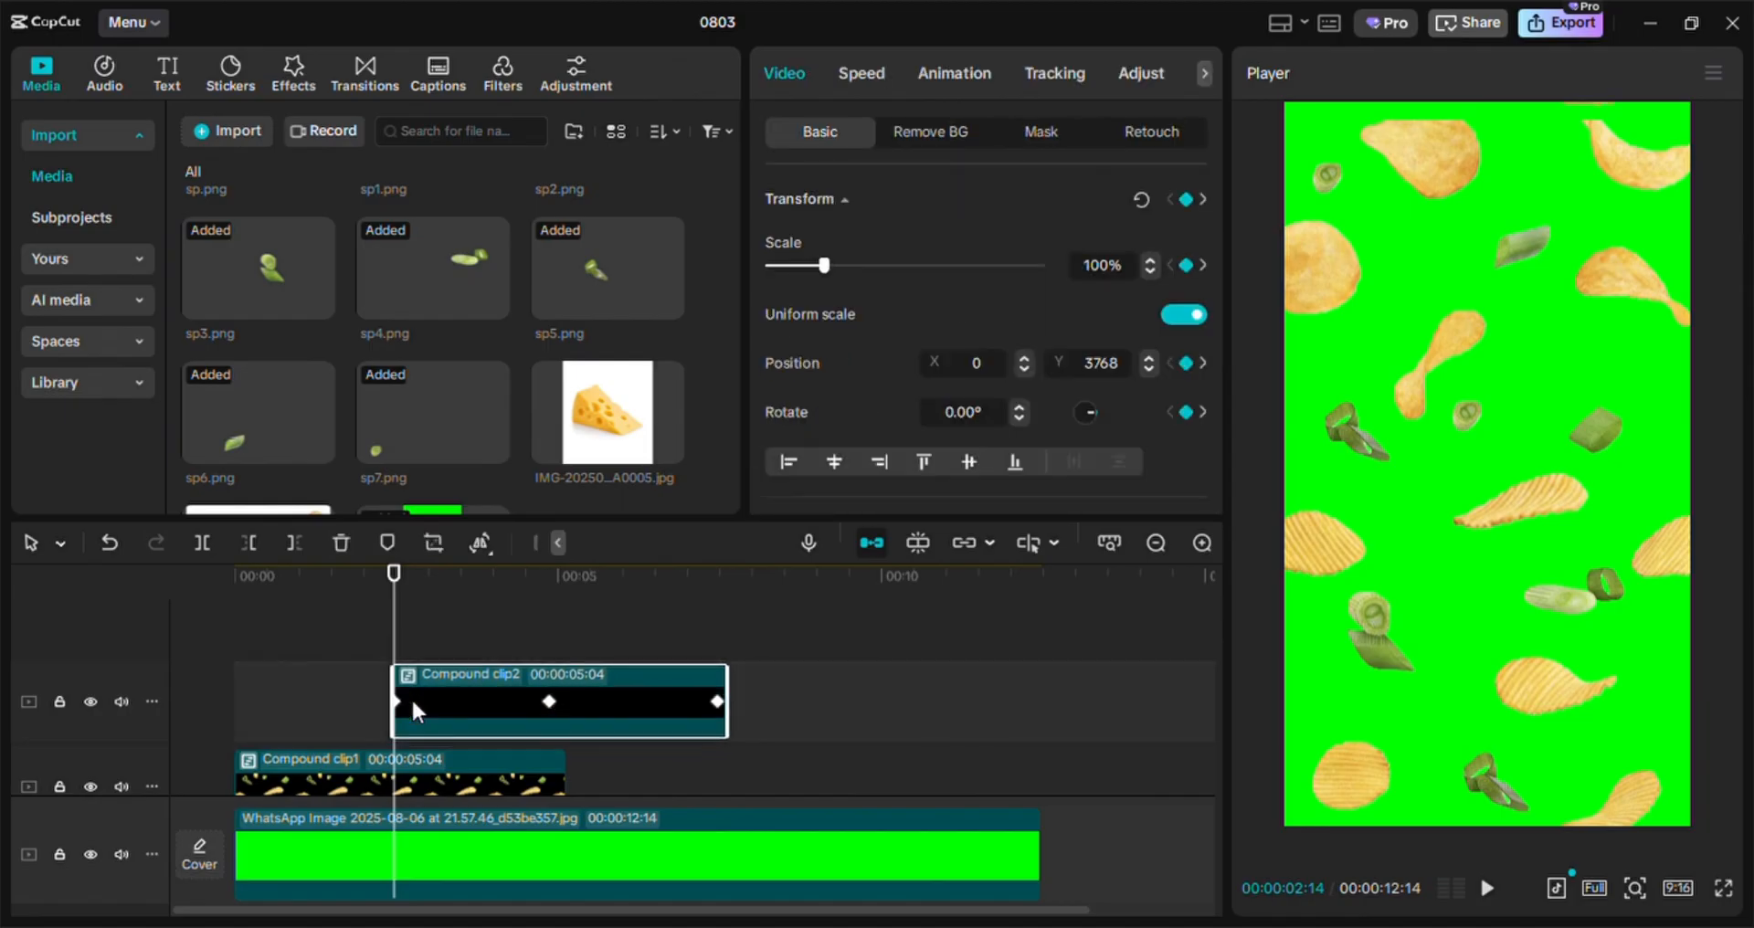
pyautogui.click(230, 578)
pyautogui.press('space')
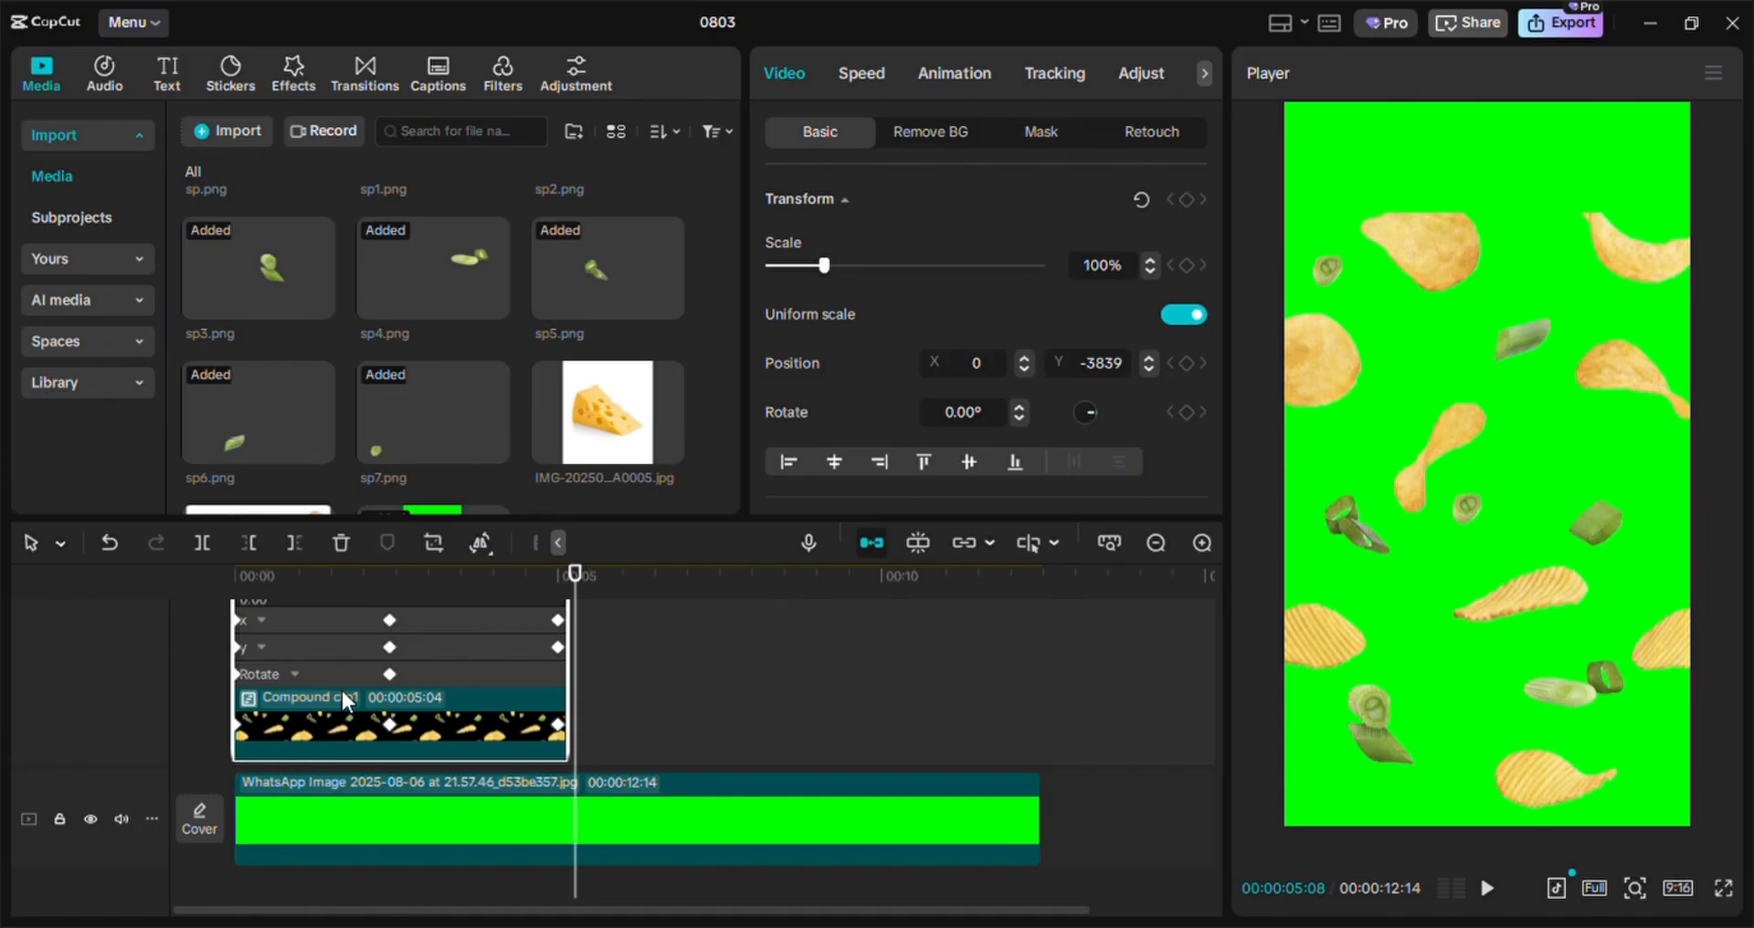
# Expand the X and Y position graphs of Compound clip1's keyframes and select all three keyframes on the Y curve
pyautogui.scroll(1, 344, 694)
pyautogui.scroll(3, 345, 672)
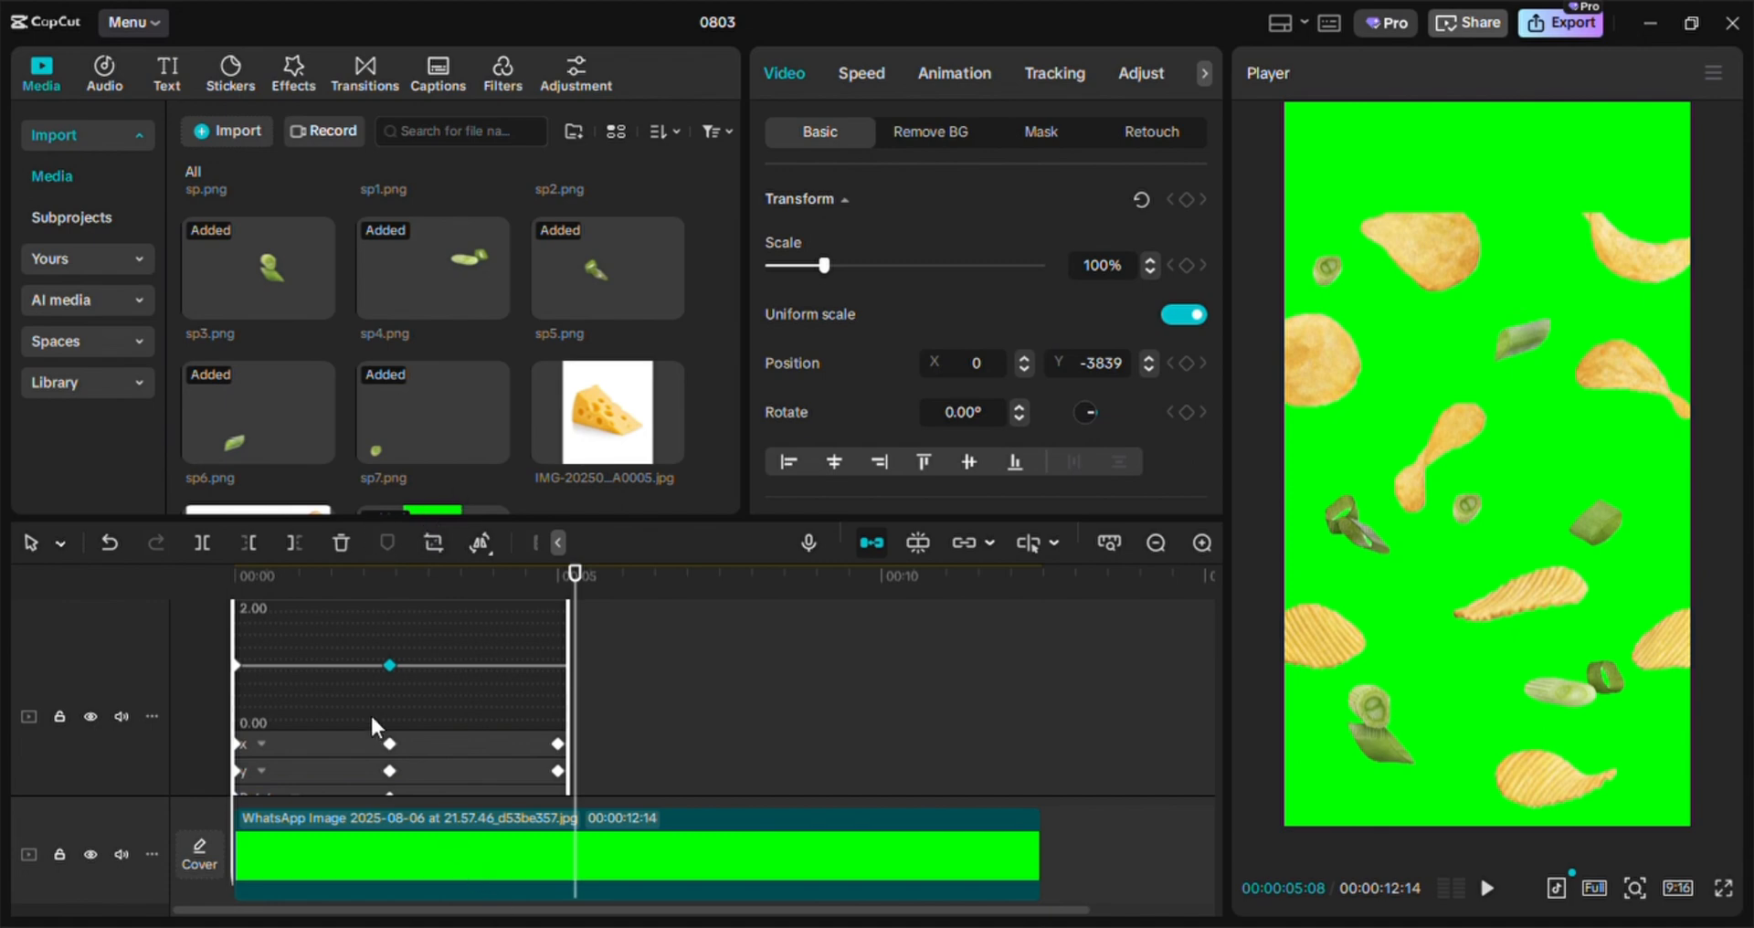
pyautogui.scroll(3, 364, 676)
pyautogui.scroll(-2, 362, 682)
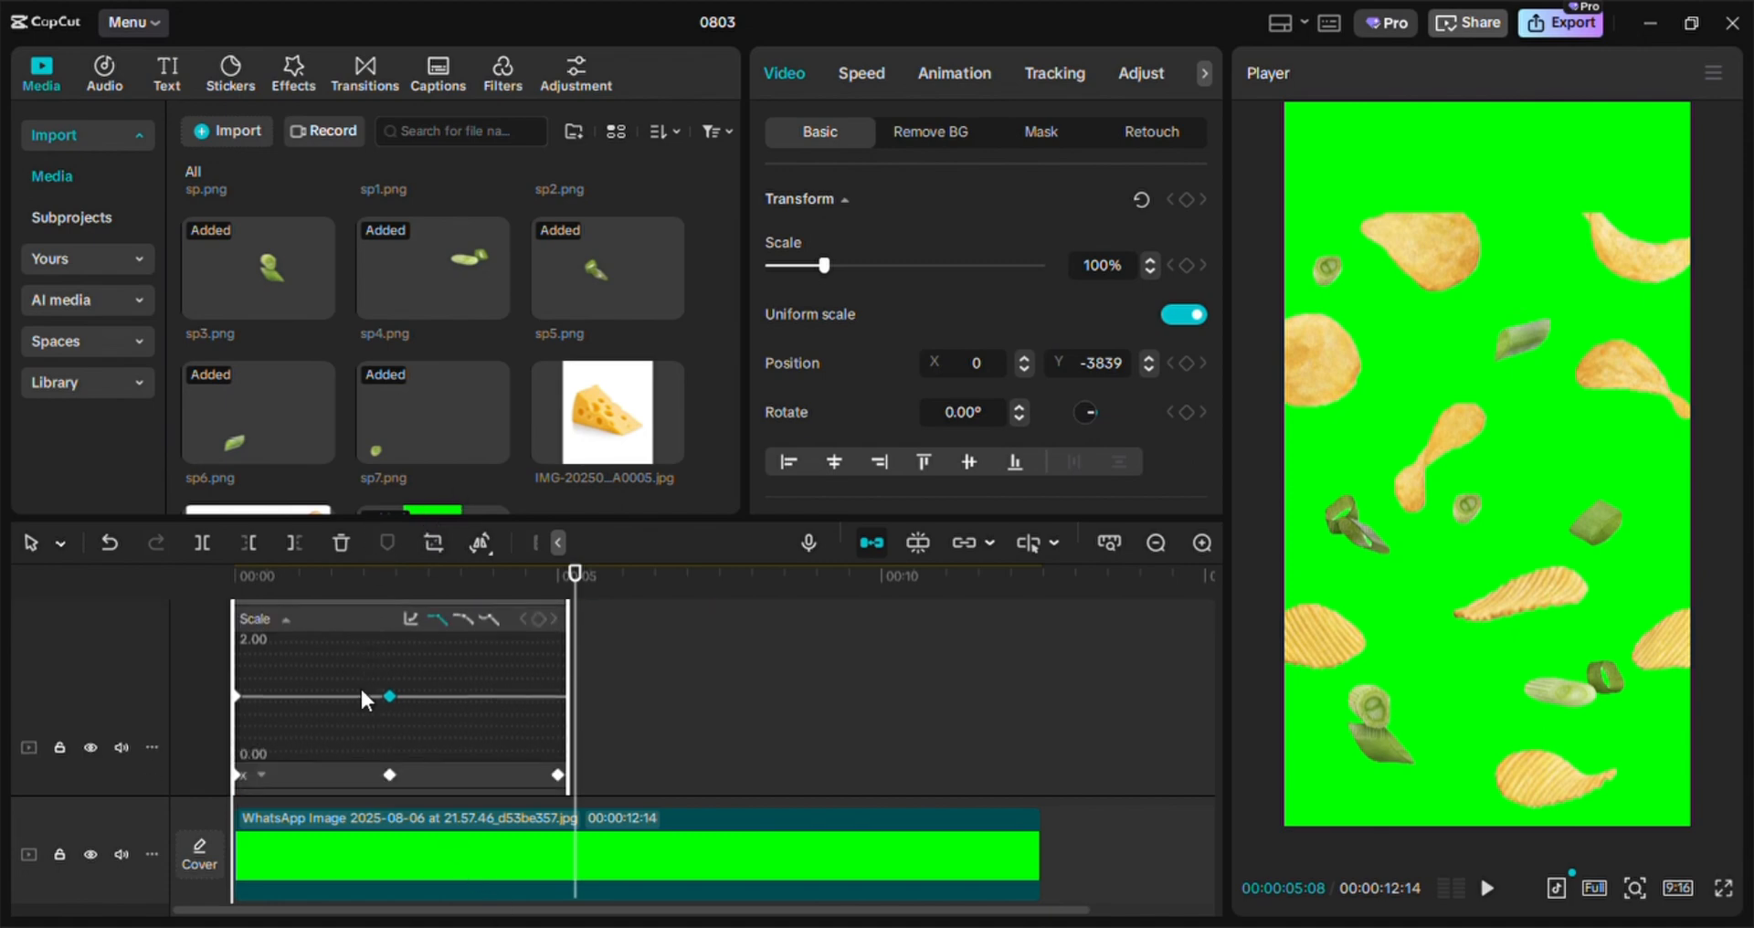
pyautogui.scroll(-2, 361, 703)
pyautogui.click(262, 713)
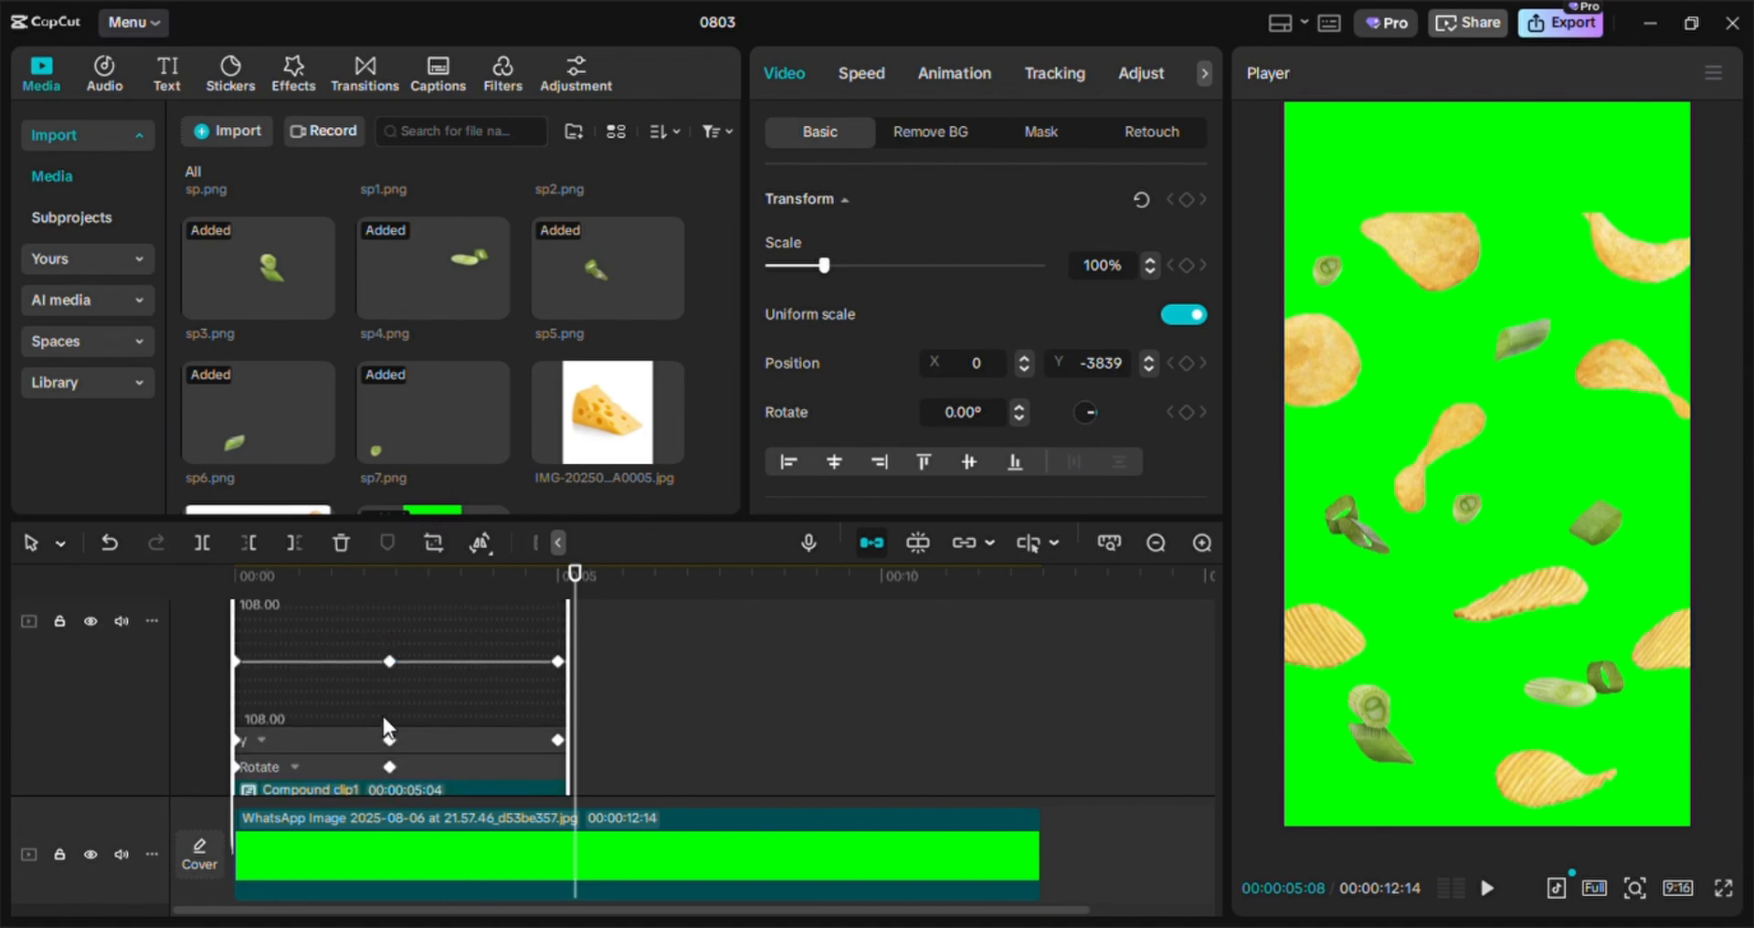
pyautogui.scroll(-1, 273, 729)
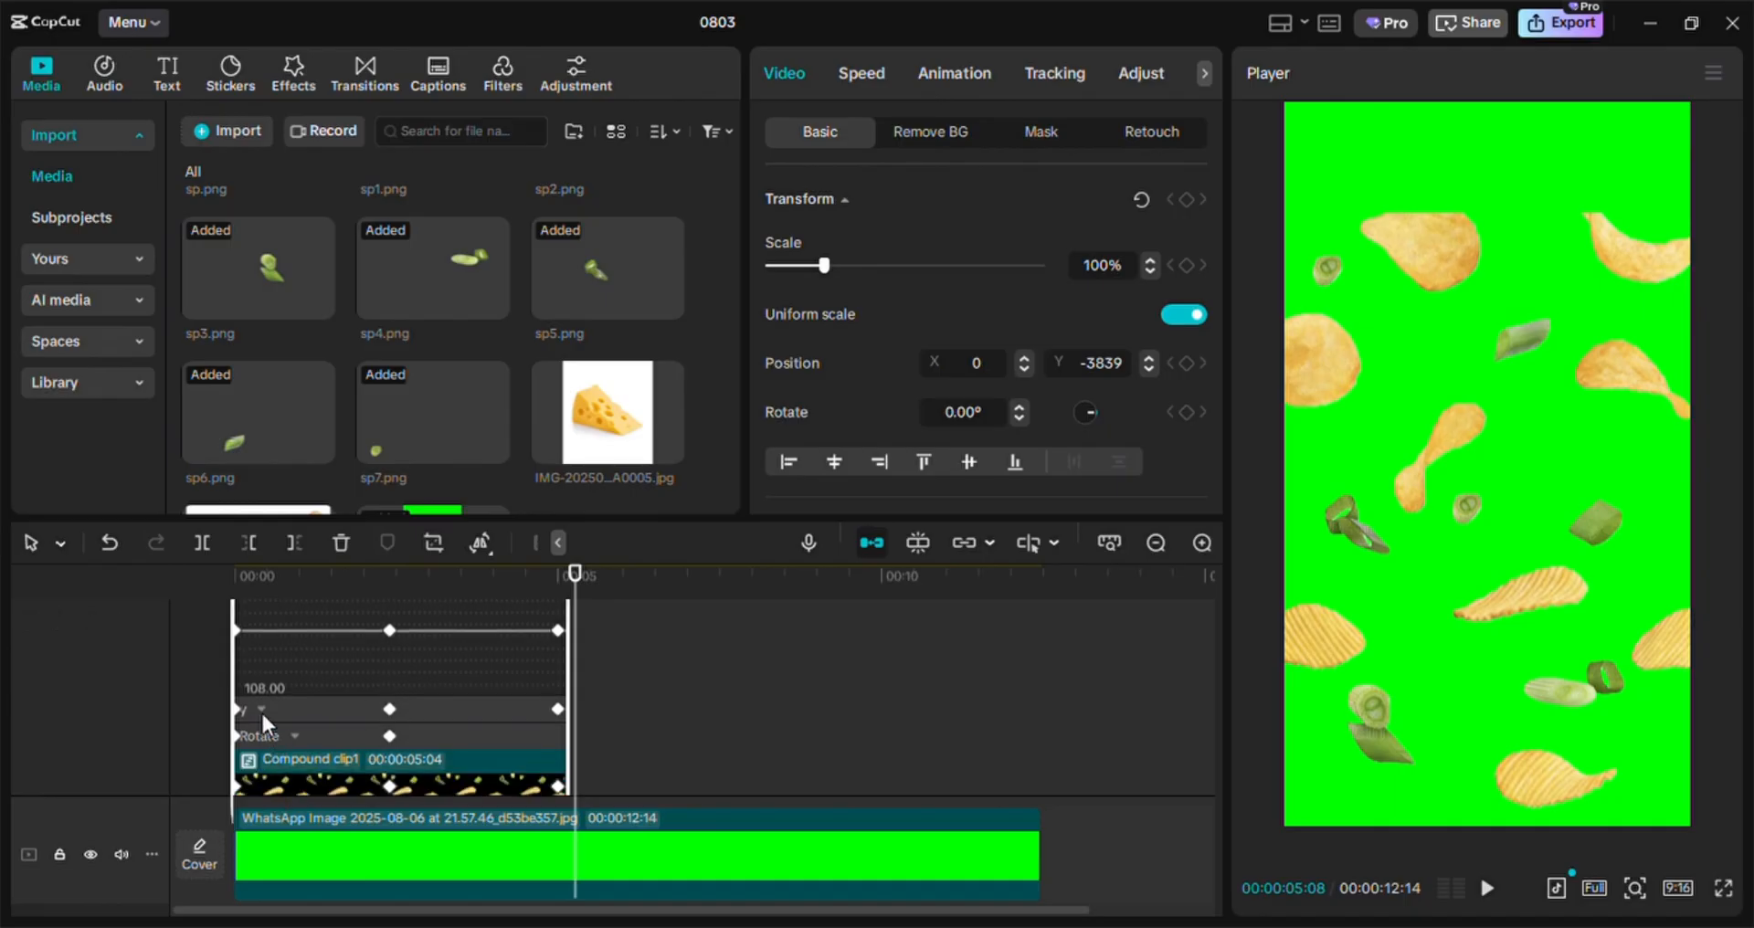
pyautogui.click(260, 710)
pyautogui.scroll(3, 314, 672)
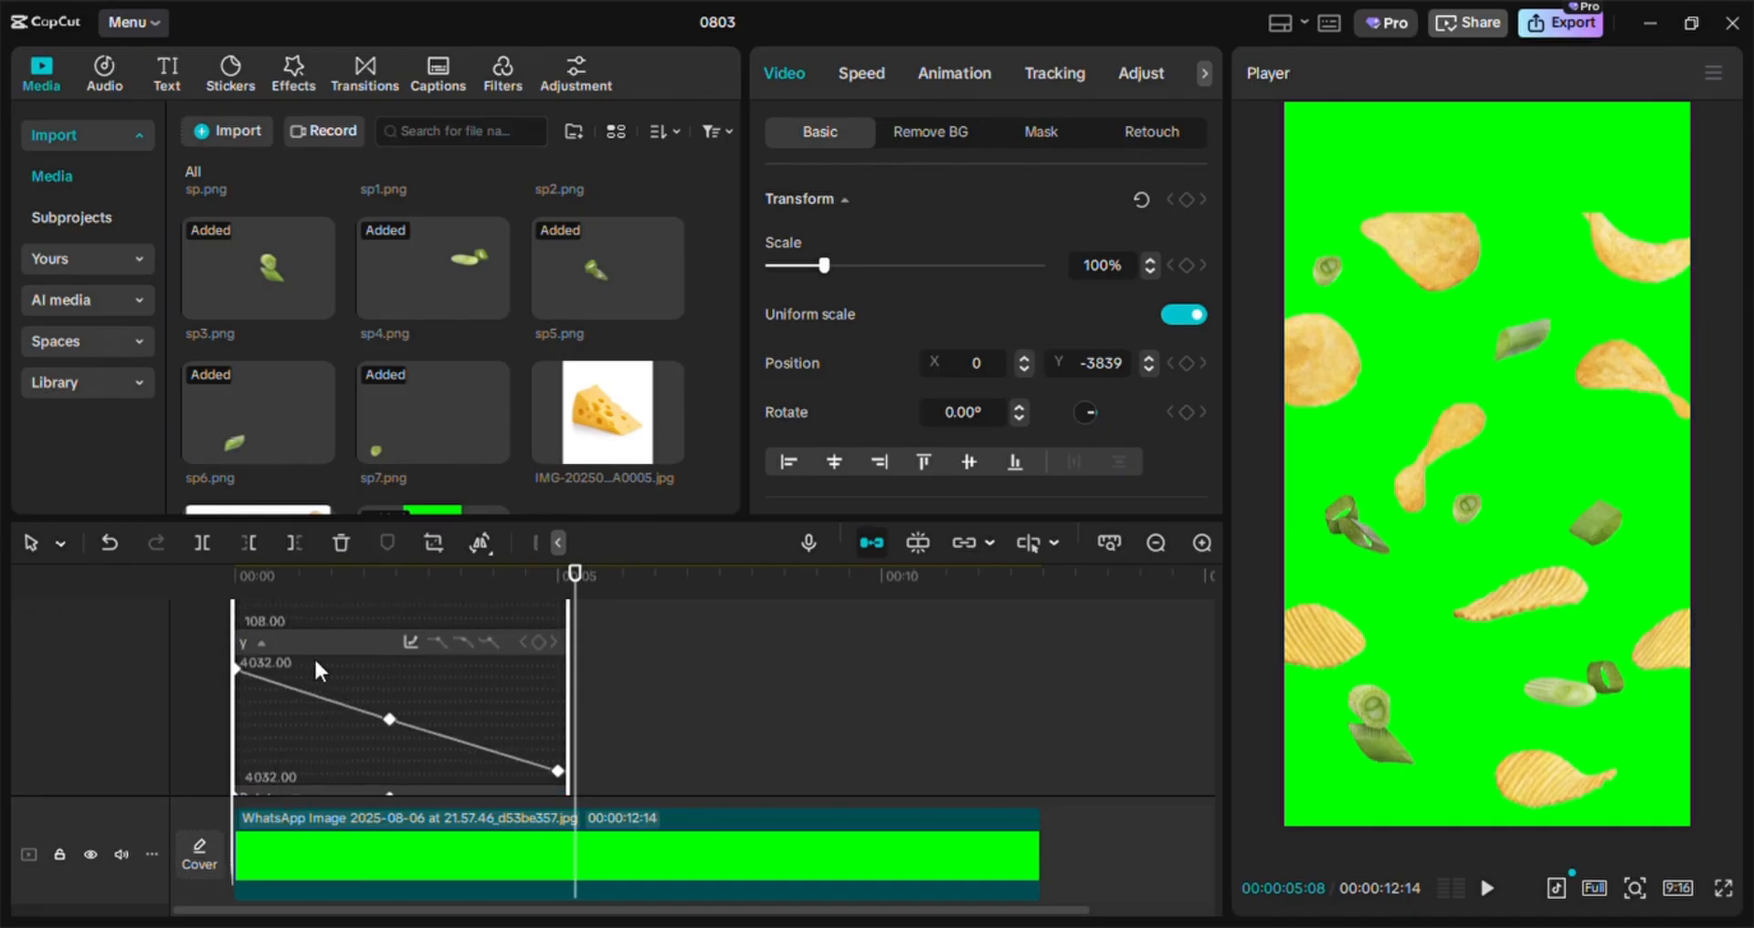
pyautogui.scroll(-5, 329, 674)
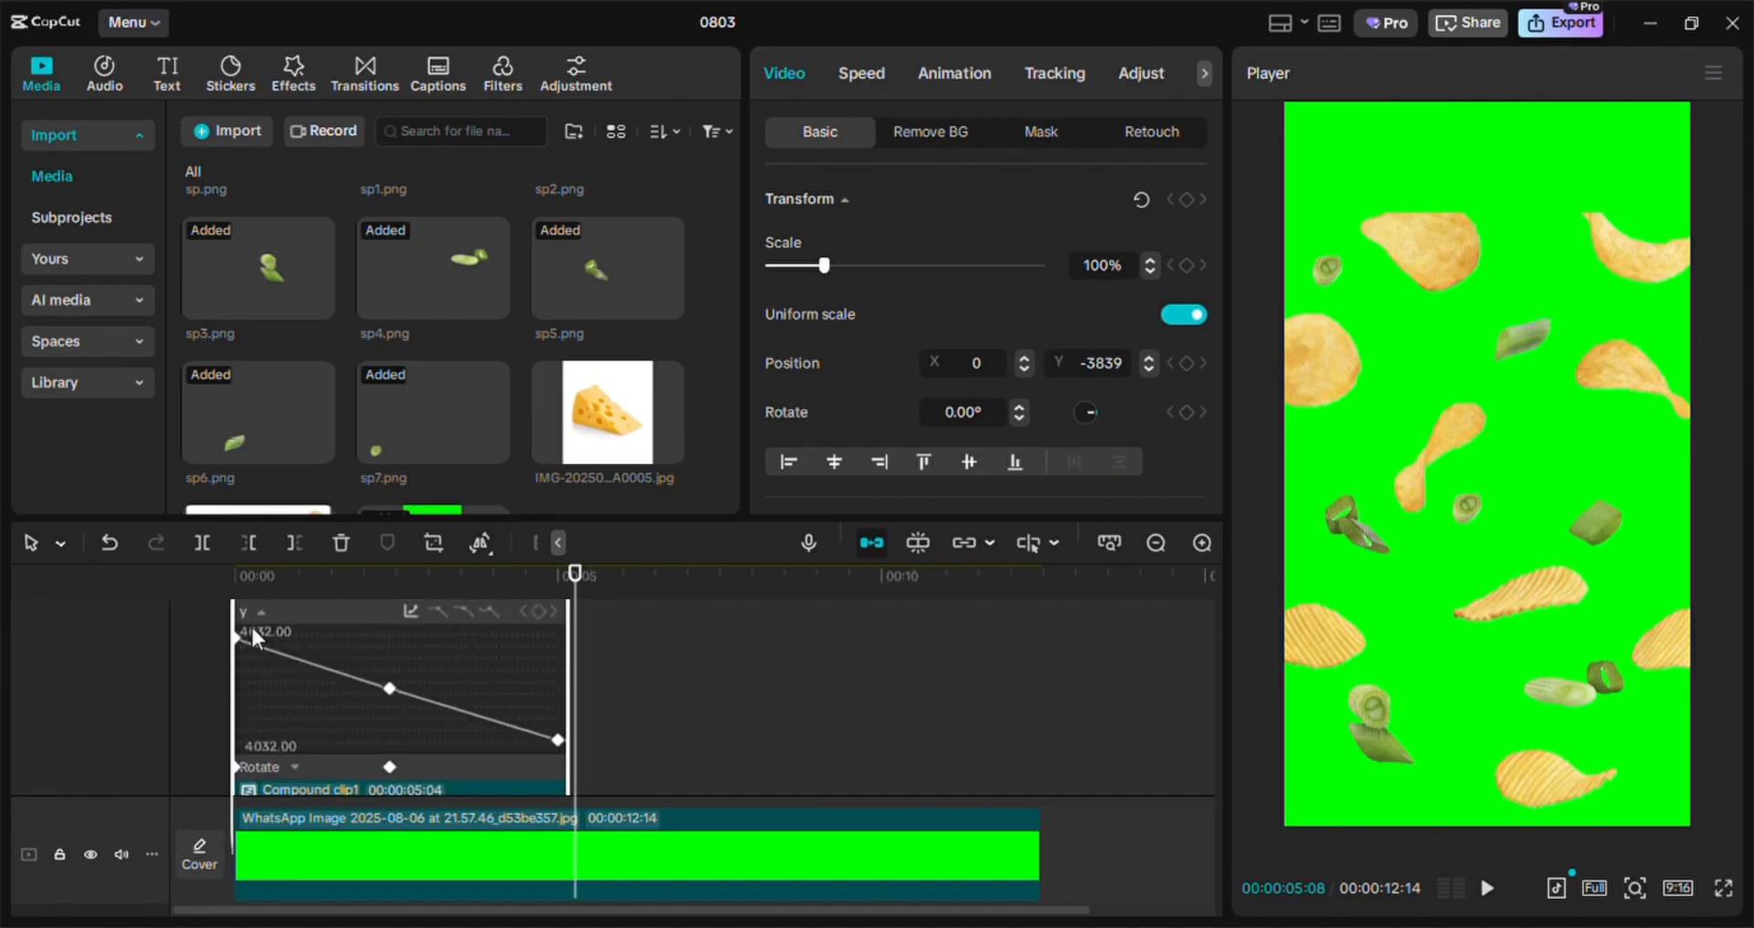
pyautogui.moveTo(259, 638); pyautogui.dragTo(572, 761)
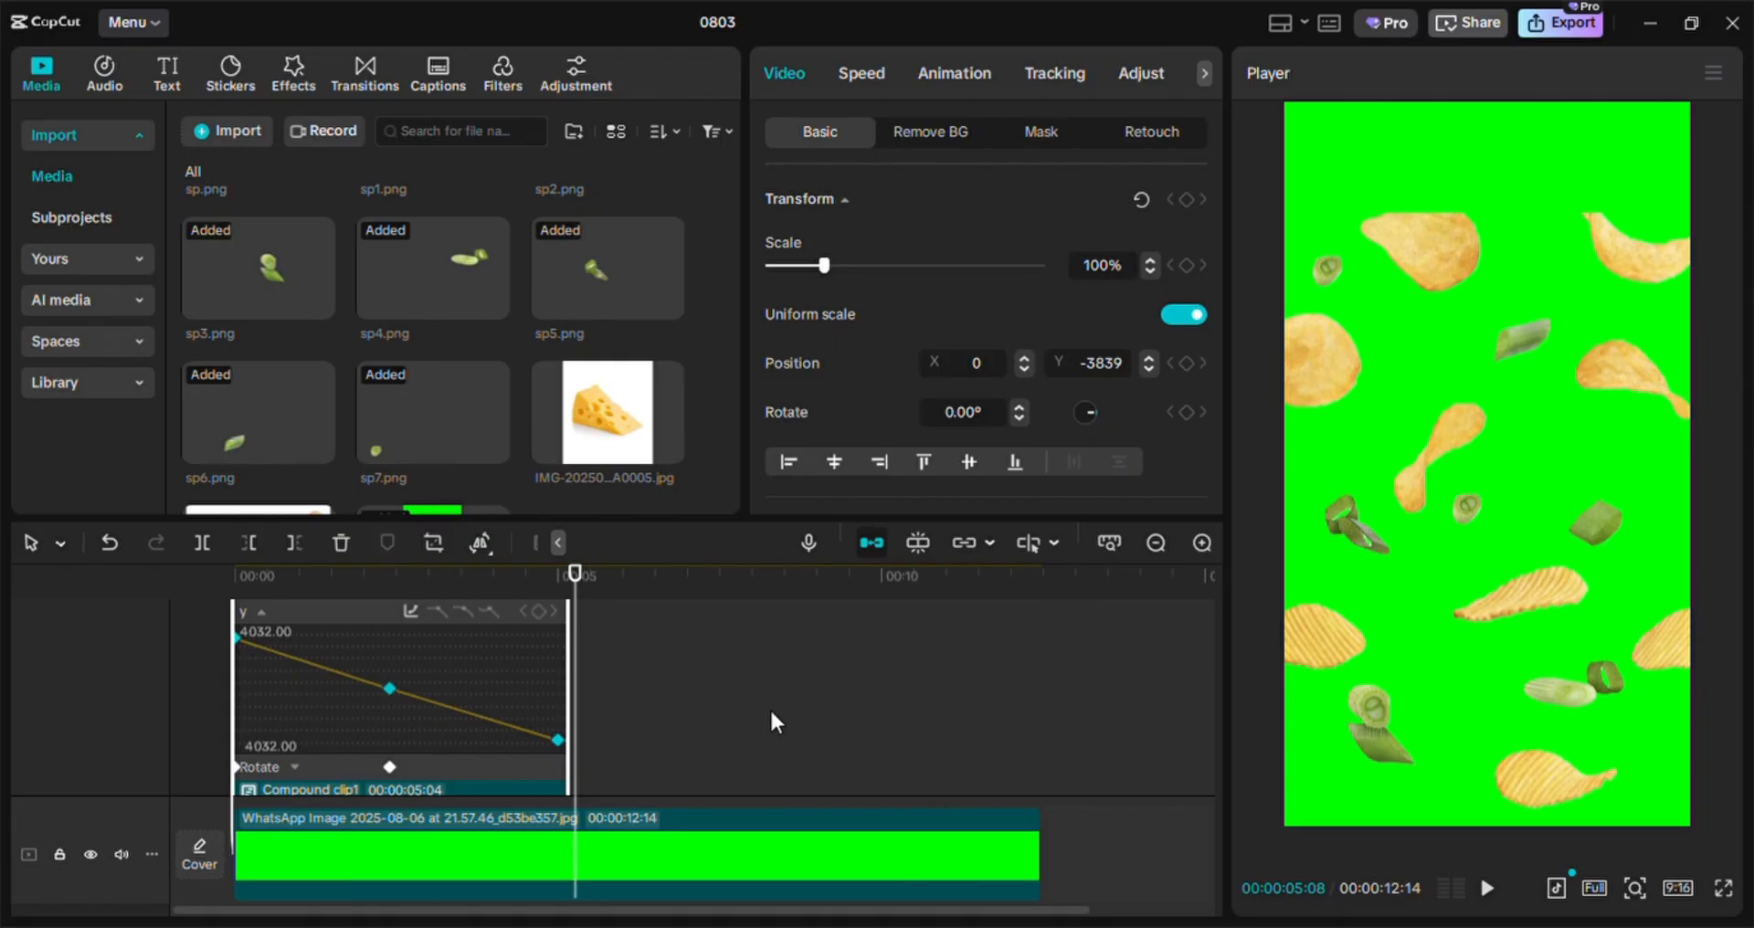
# Play the falling-chips animation of project 0803 from the start and start exporting it as a video
pyautogui.press('Home')
pyautogui.press('space')
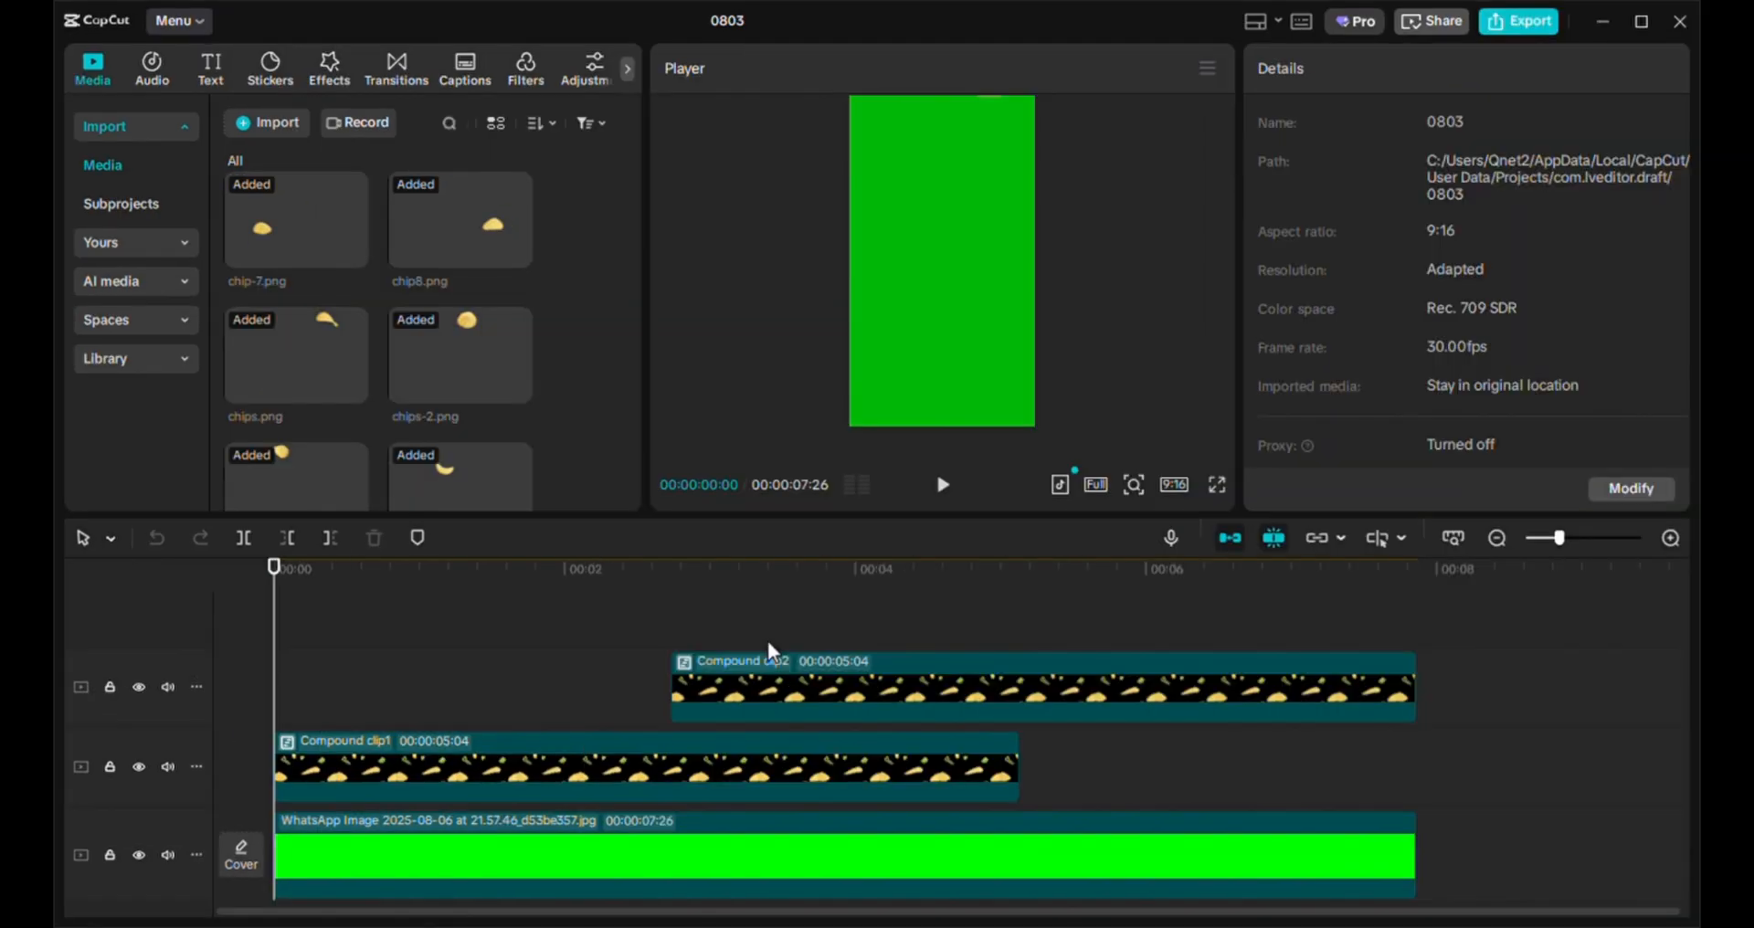
pyautogui.press('space')
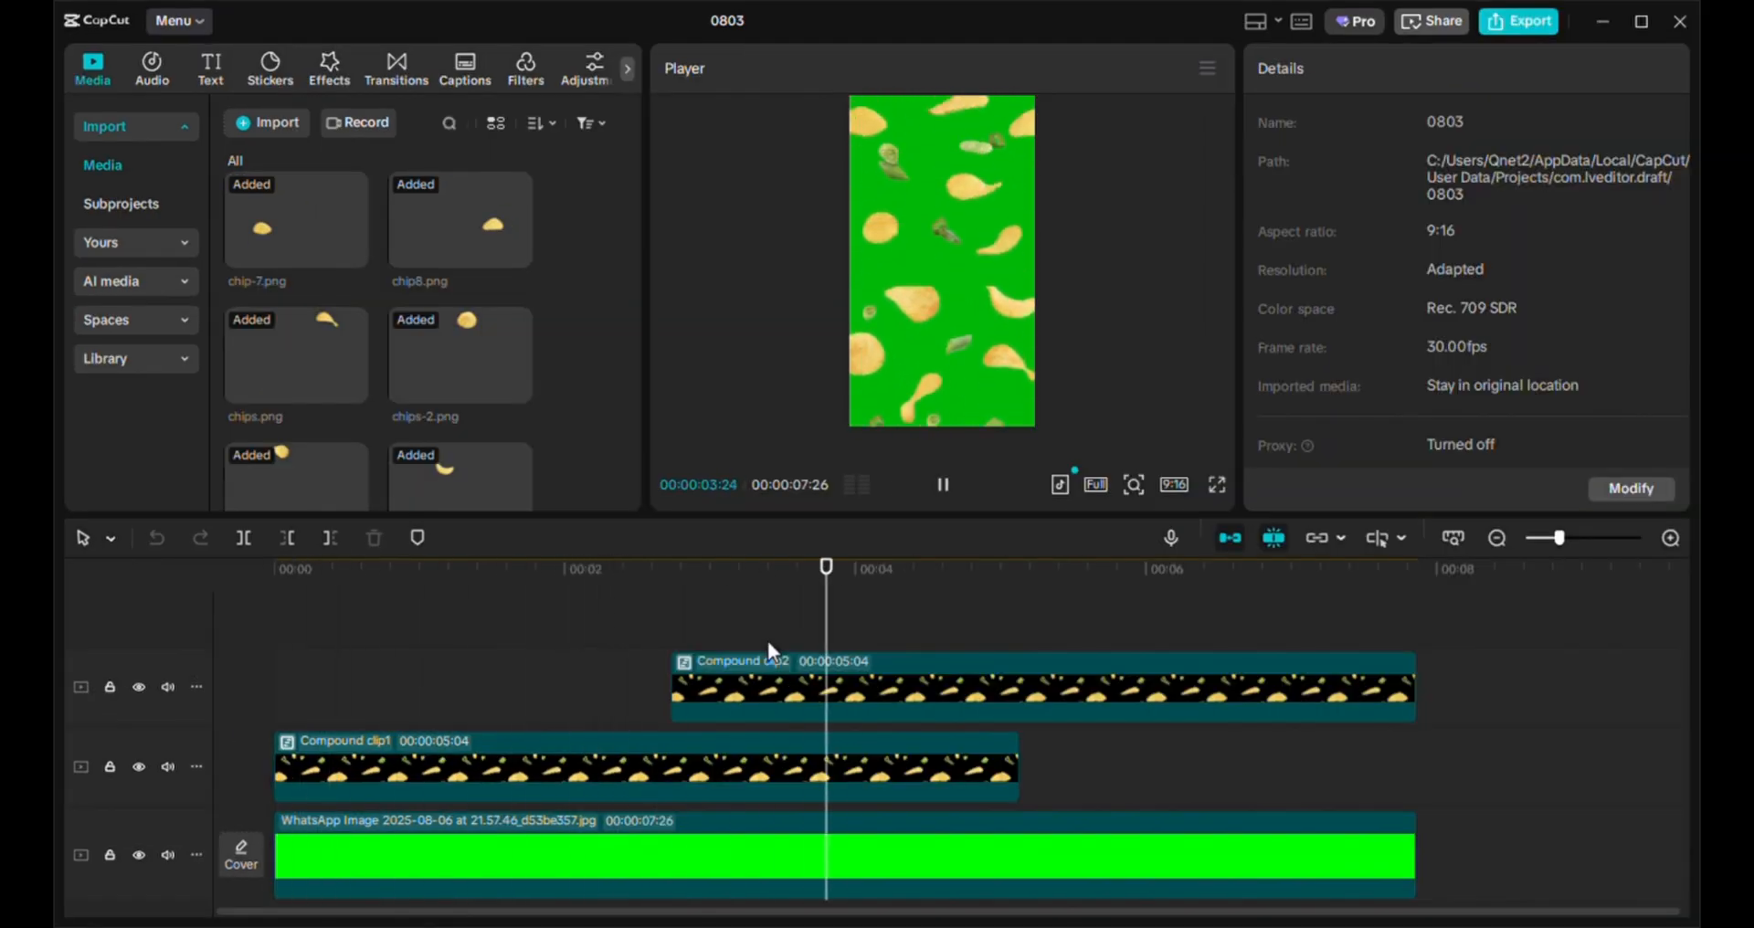
pyautogui.press('space')
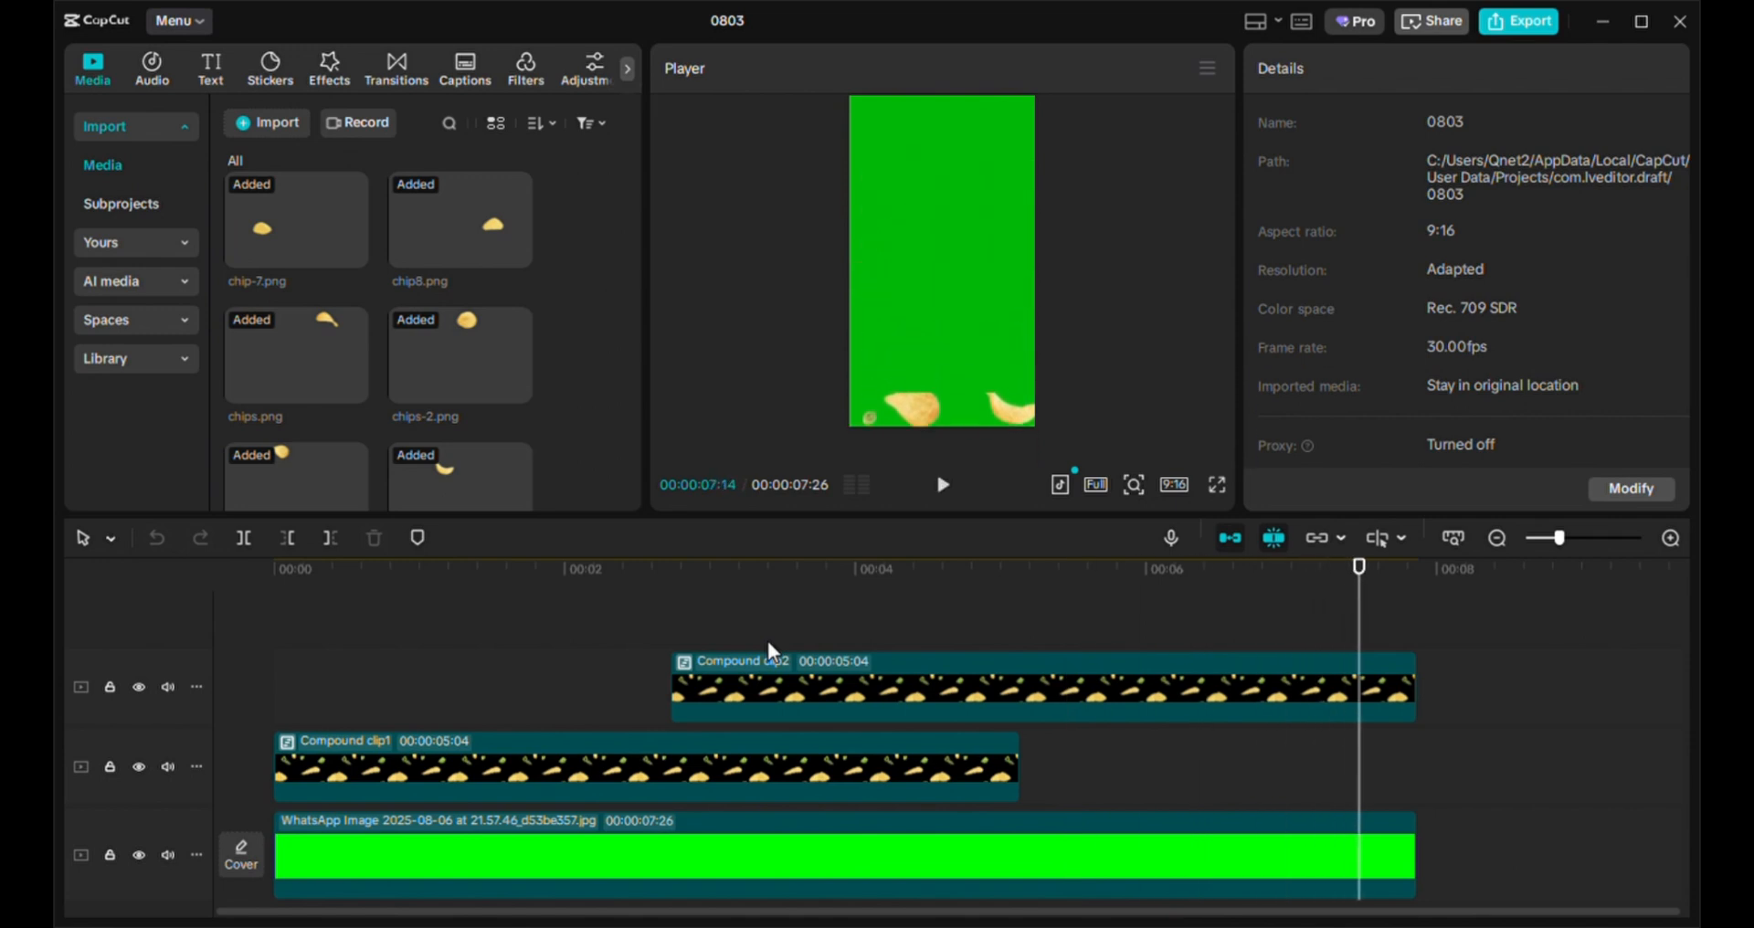
pyautogui.click(1499, 20)
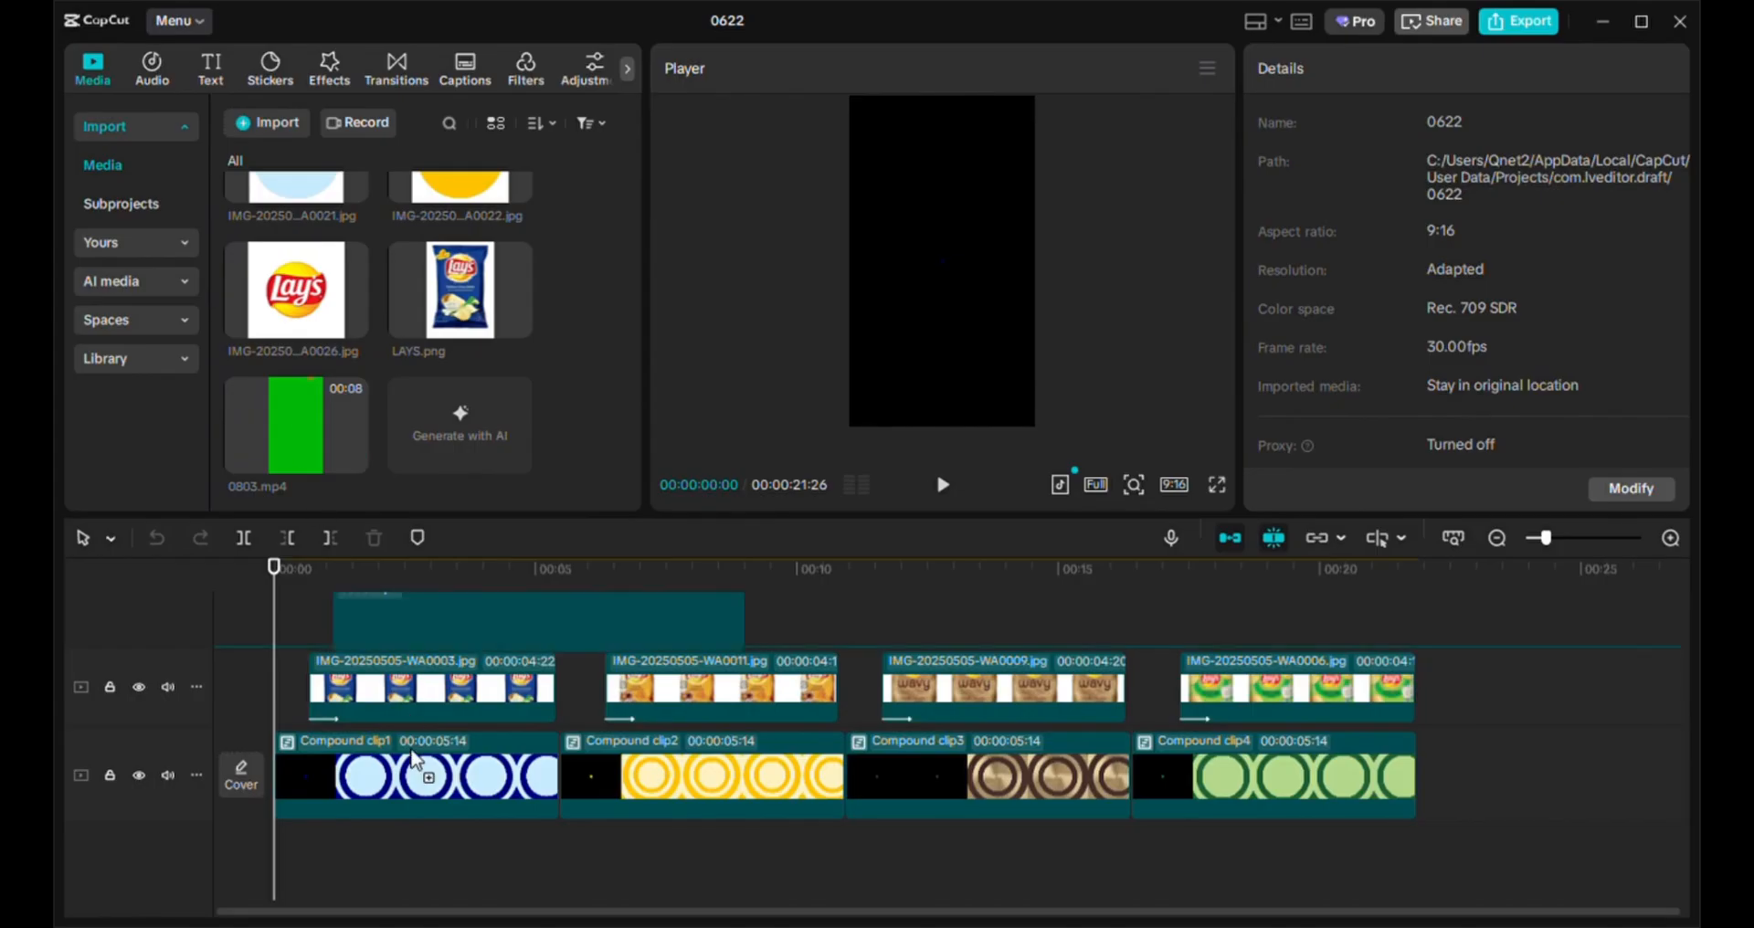
# Place 0803.mp4 on a track between the circle backgrounds and the chip packs in project 0622, starting at about 1.2 seconds
pyautogui.moveTo(416, 758)
pyautogui.mouseDown()
pyautogui.moveTo(404, 808)
pyautogui.moveTo(402, 767)
pyautogui.mouseUp()
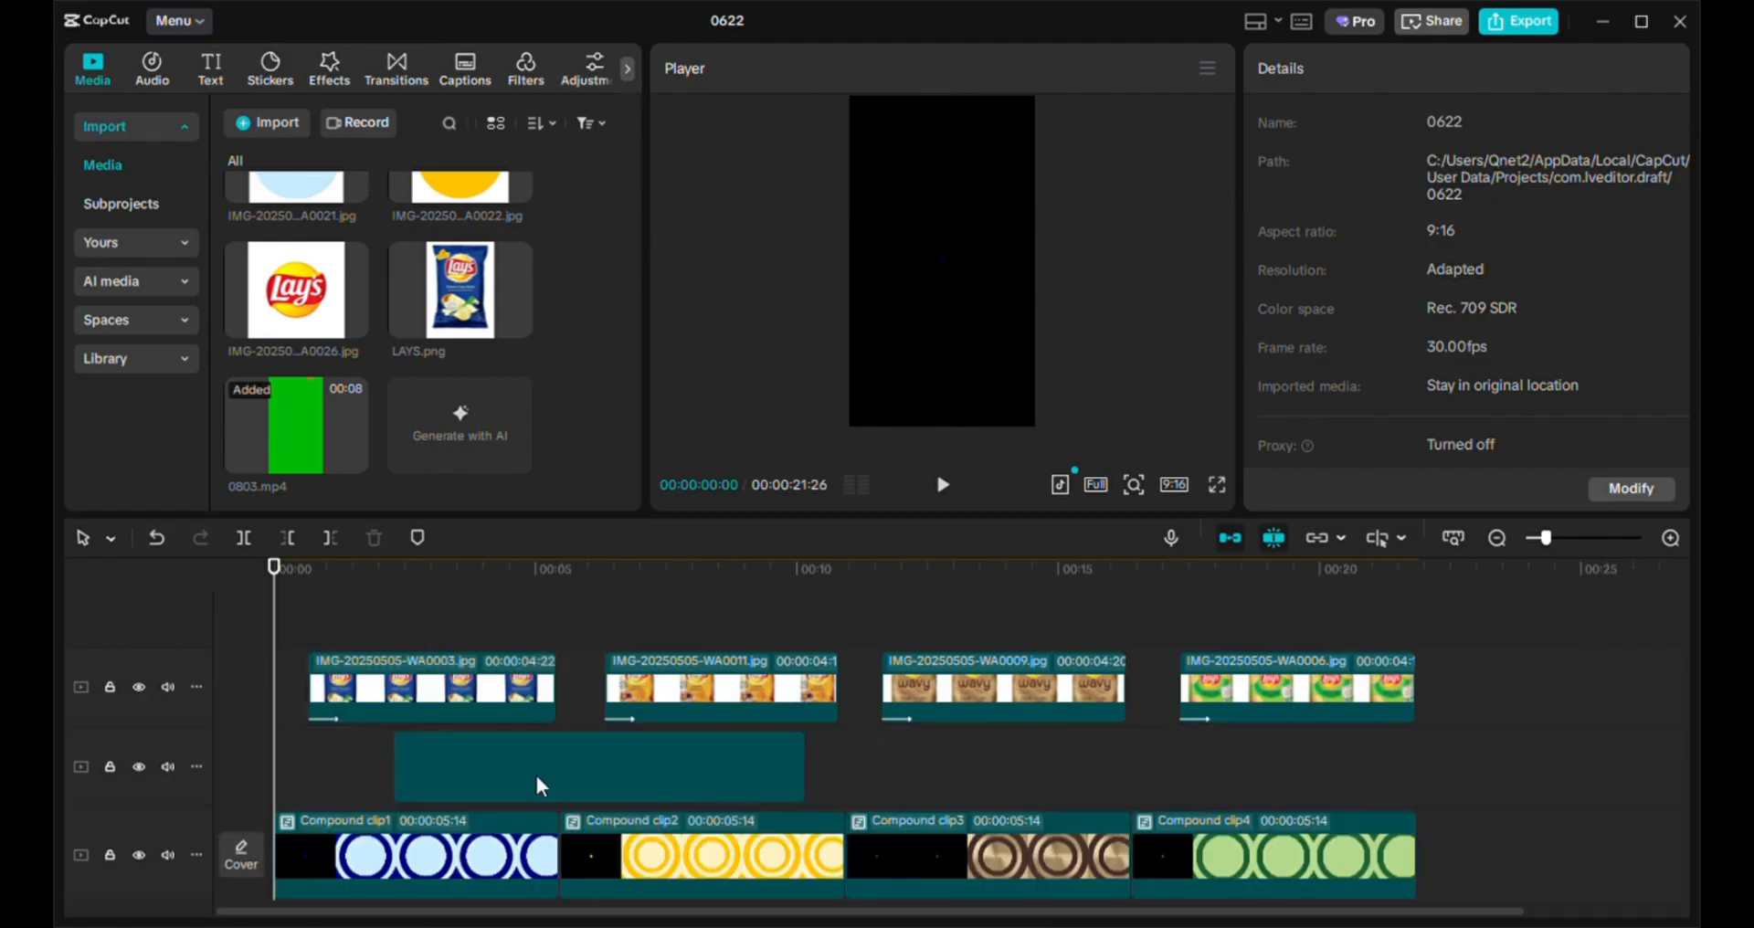
pyautogui.click(570, 777)
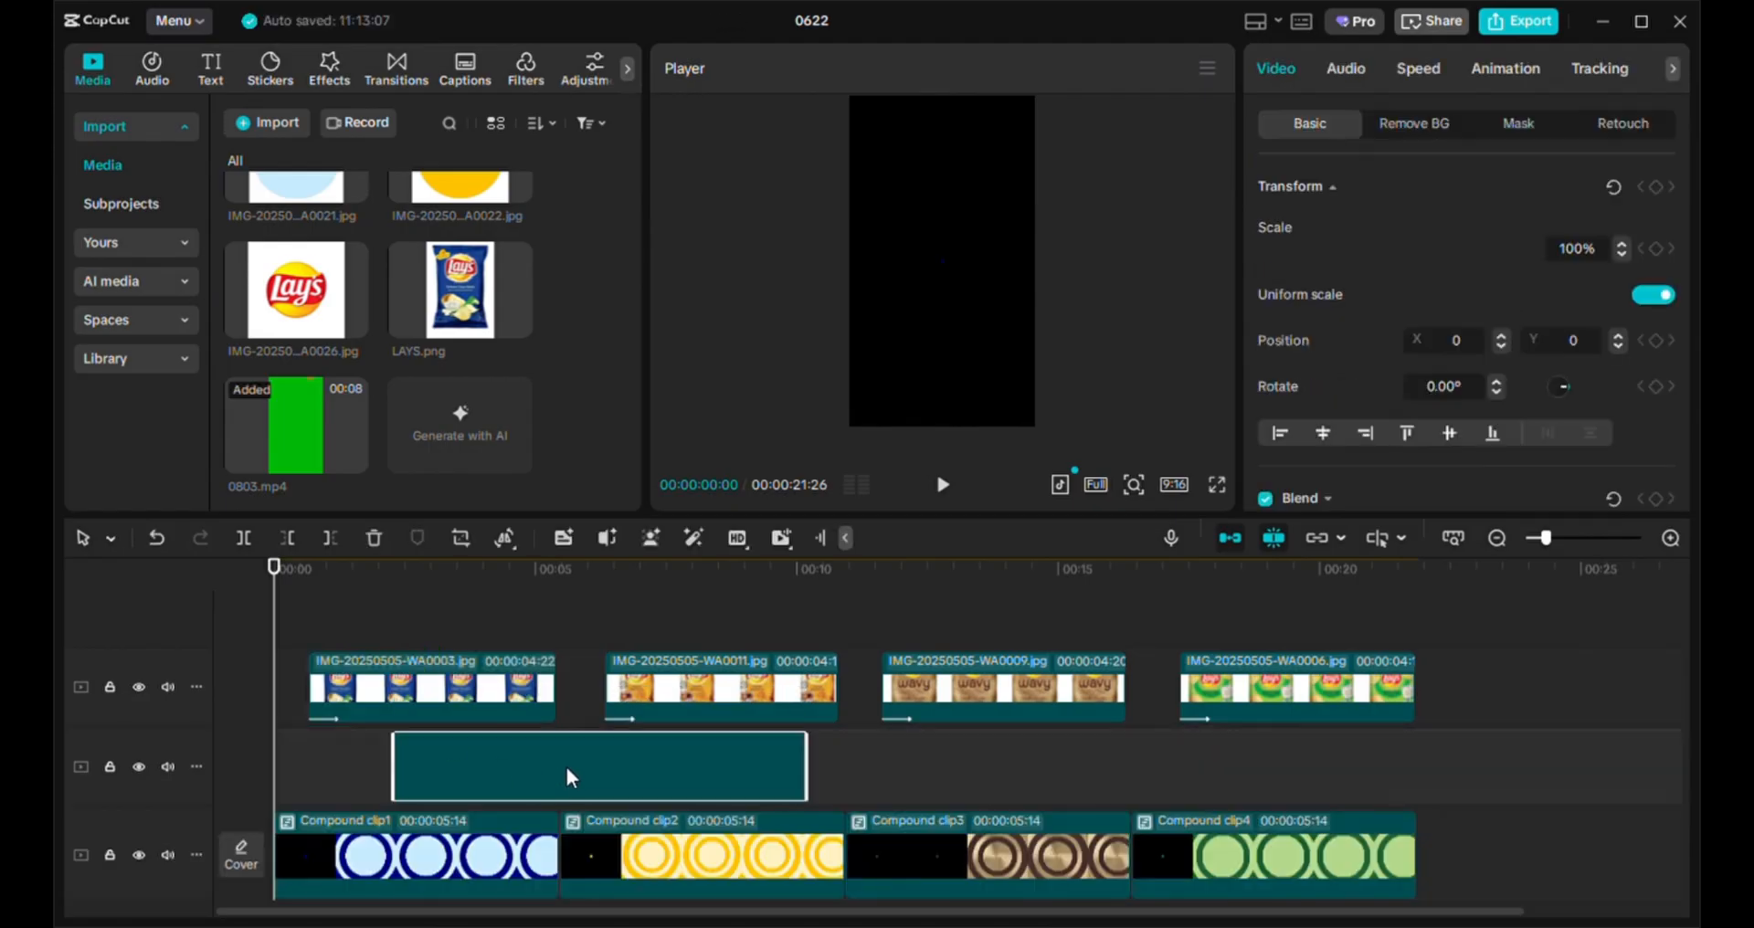
pyautogui.moveTo(570, 777); pyautogui.dragTo(515, 780)
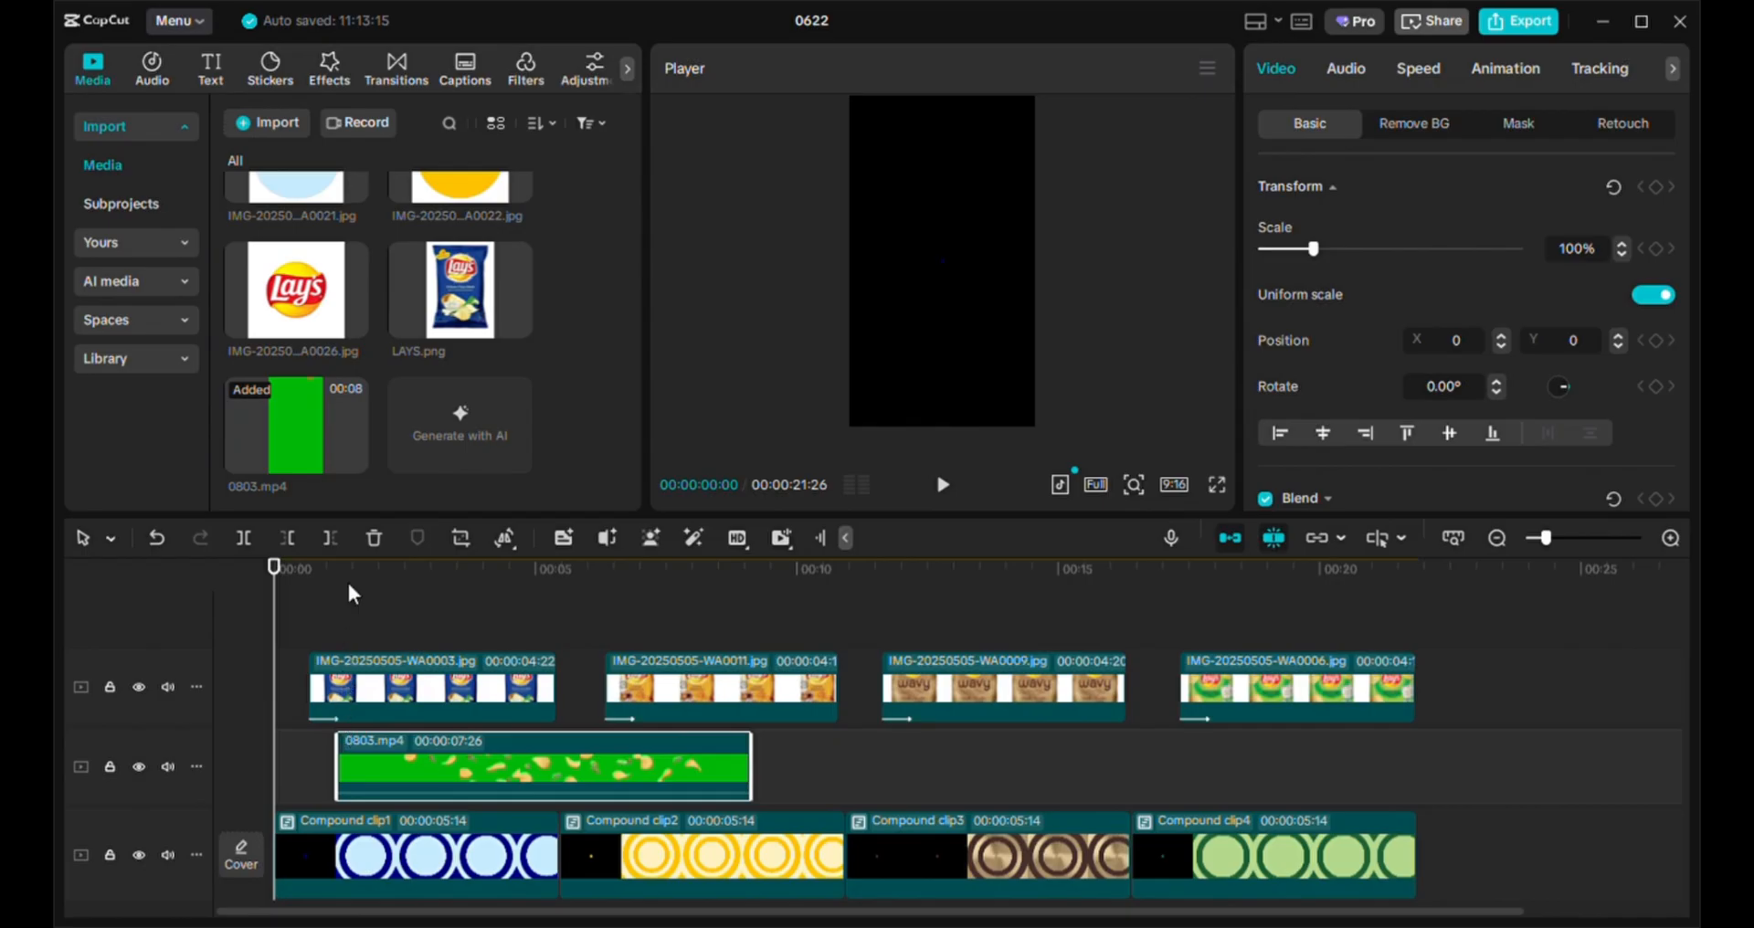
# Play to 00:00:01:29 and remove the green background of 0803.mp4 with Chroma key, picking its green color
pyautogui.press('space')
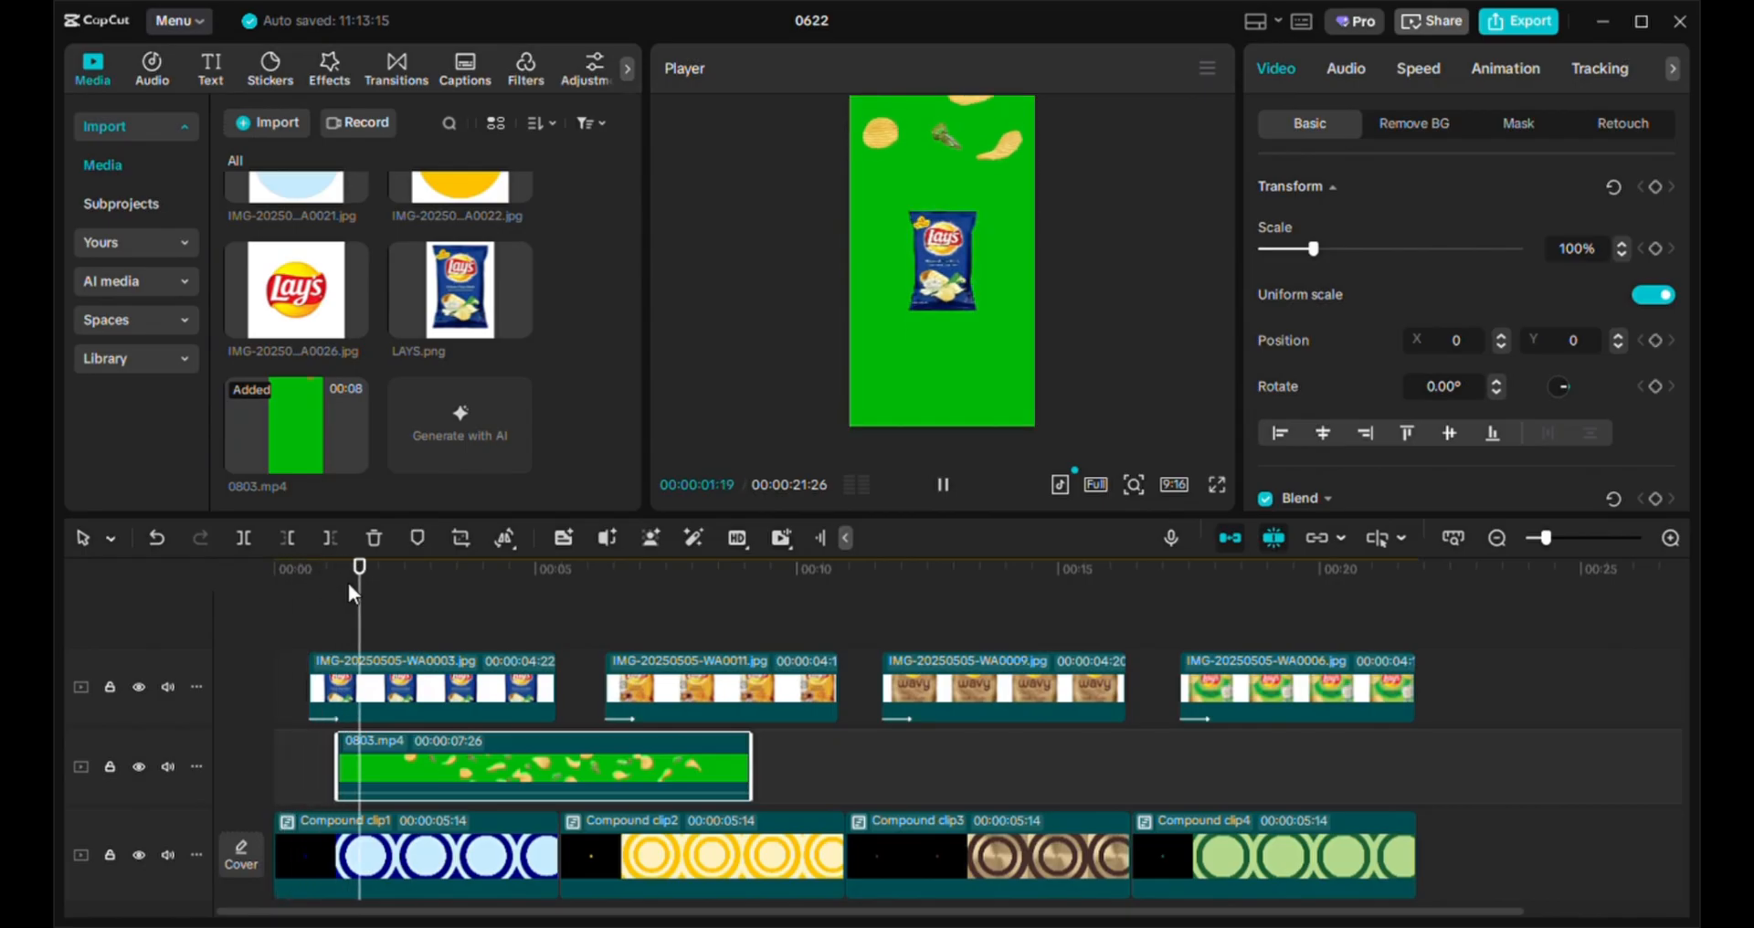
pyautogui.press('space')
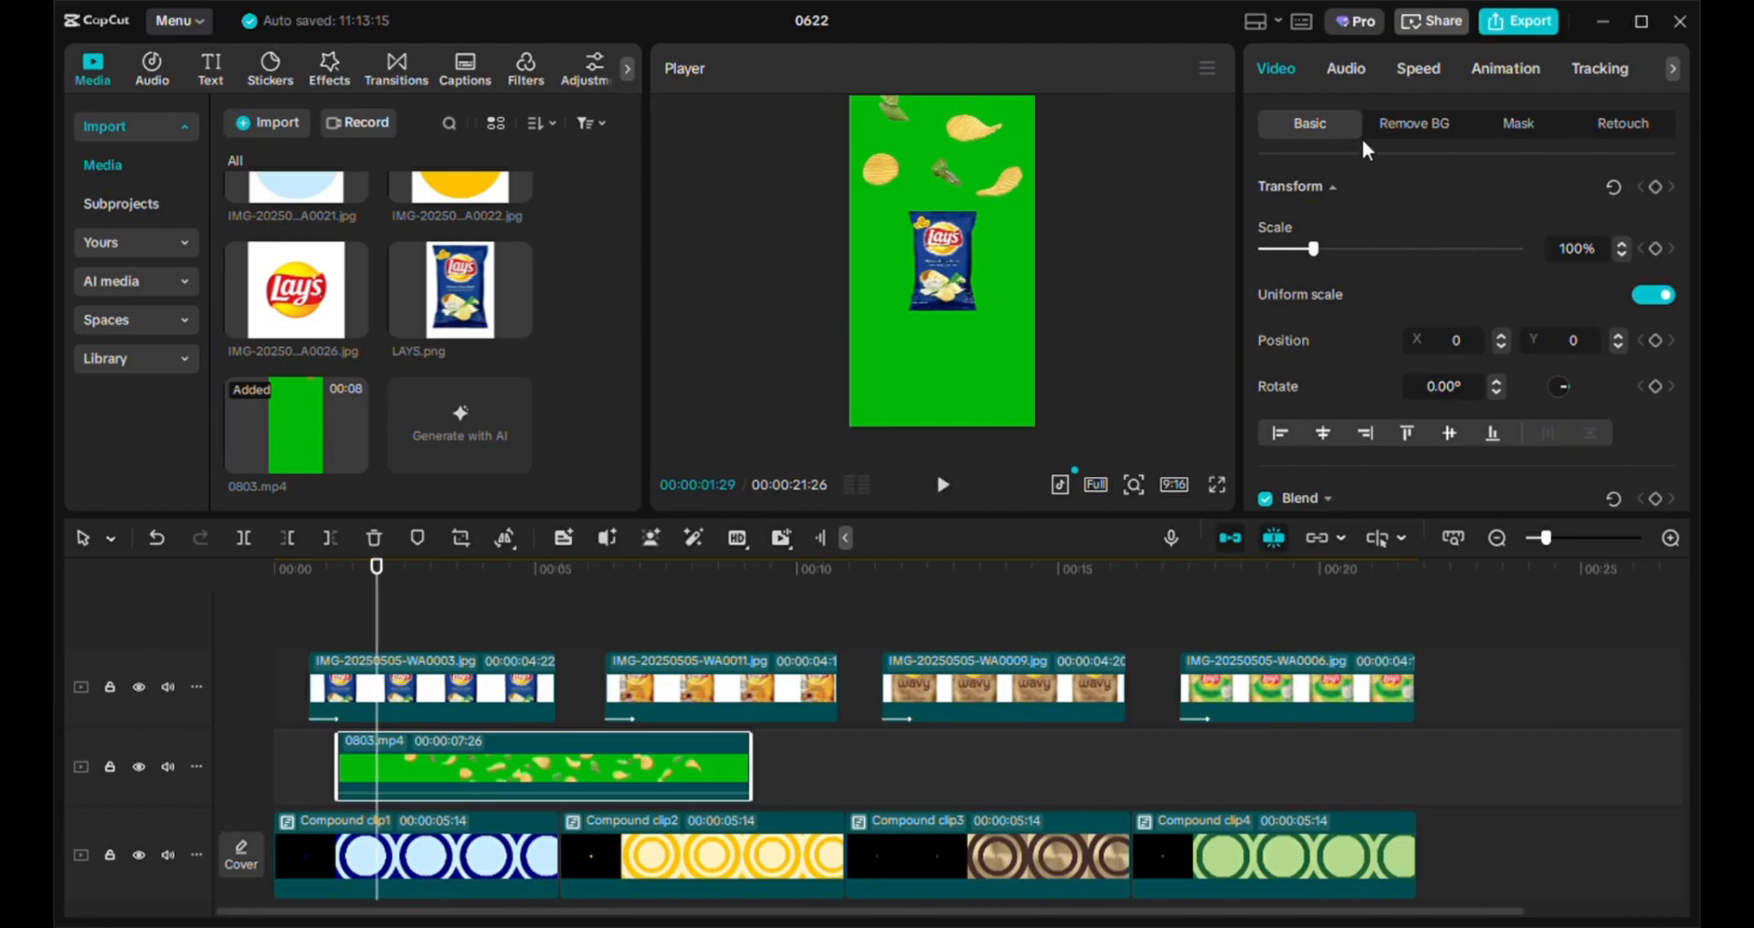
pyautogui.click(1386, 128)
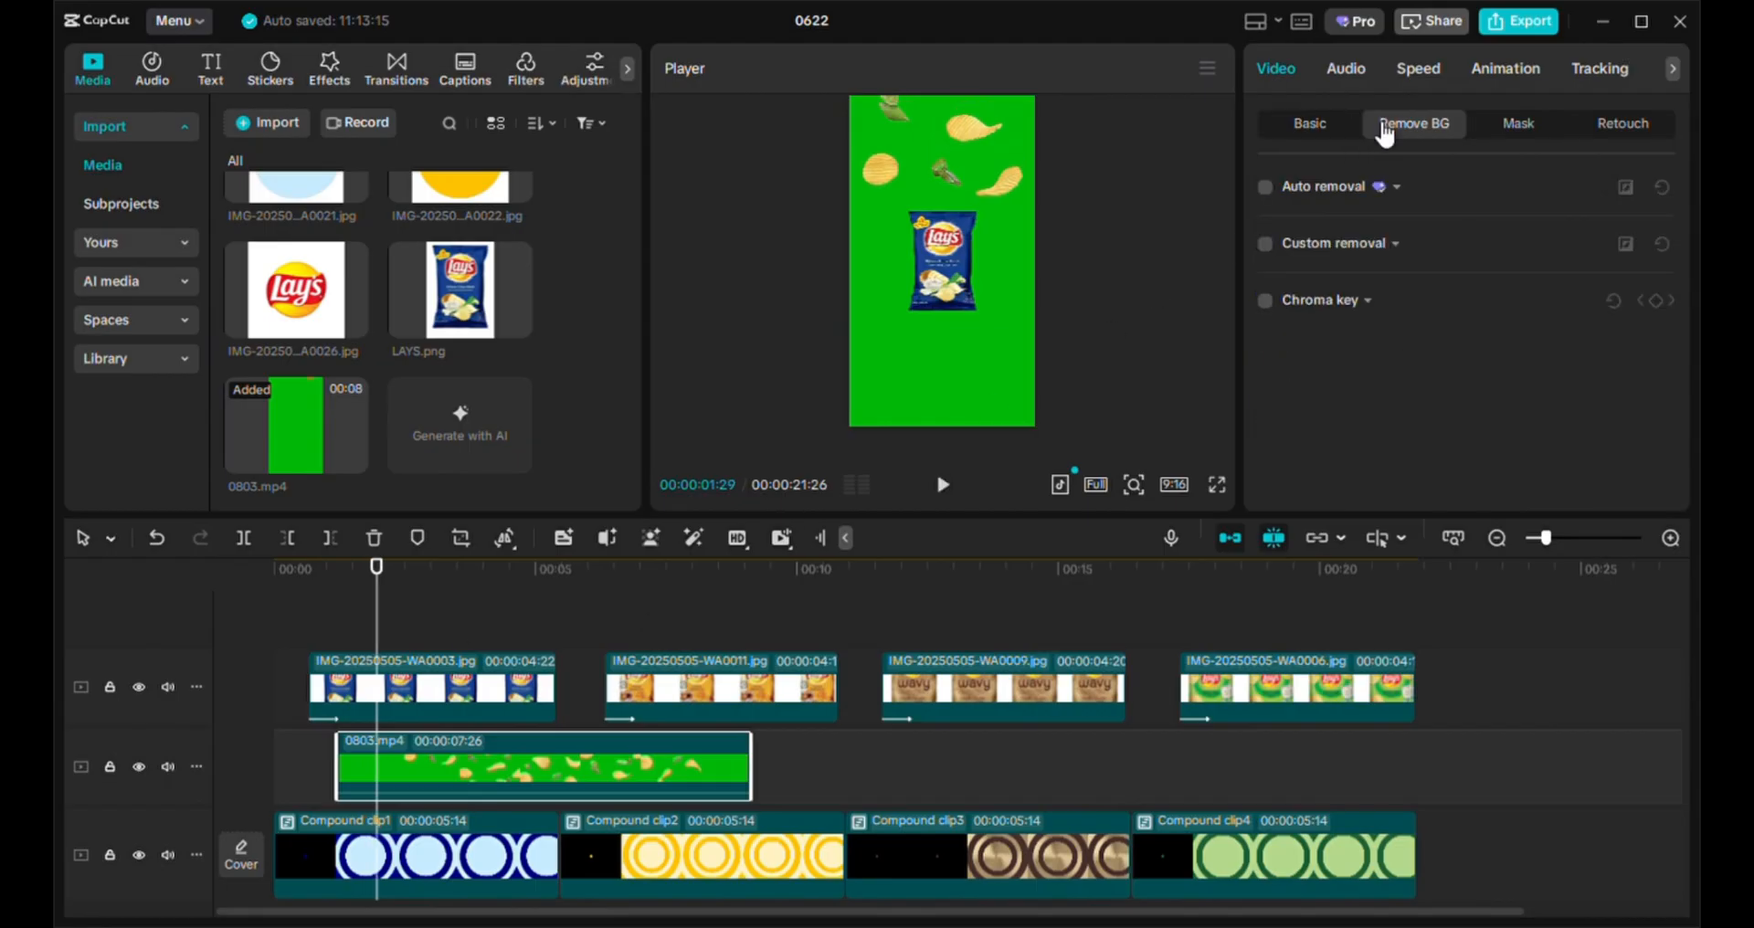
pyautogui.click(1270, 307)
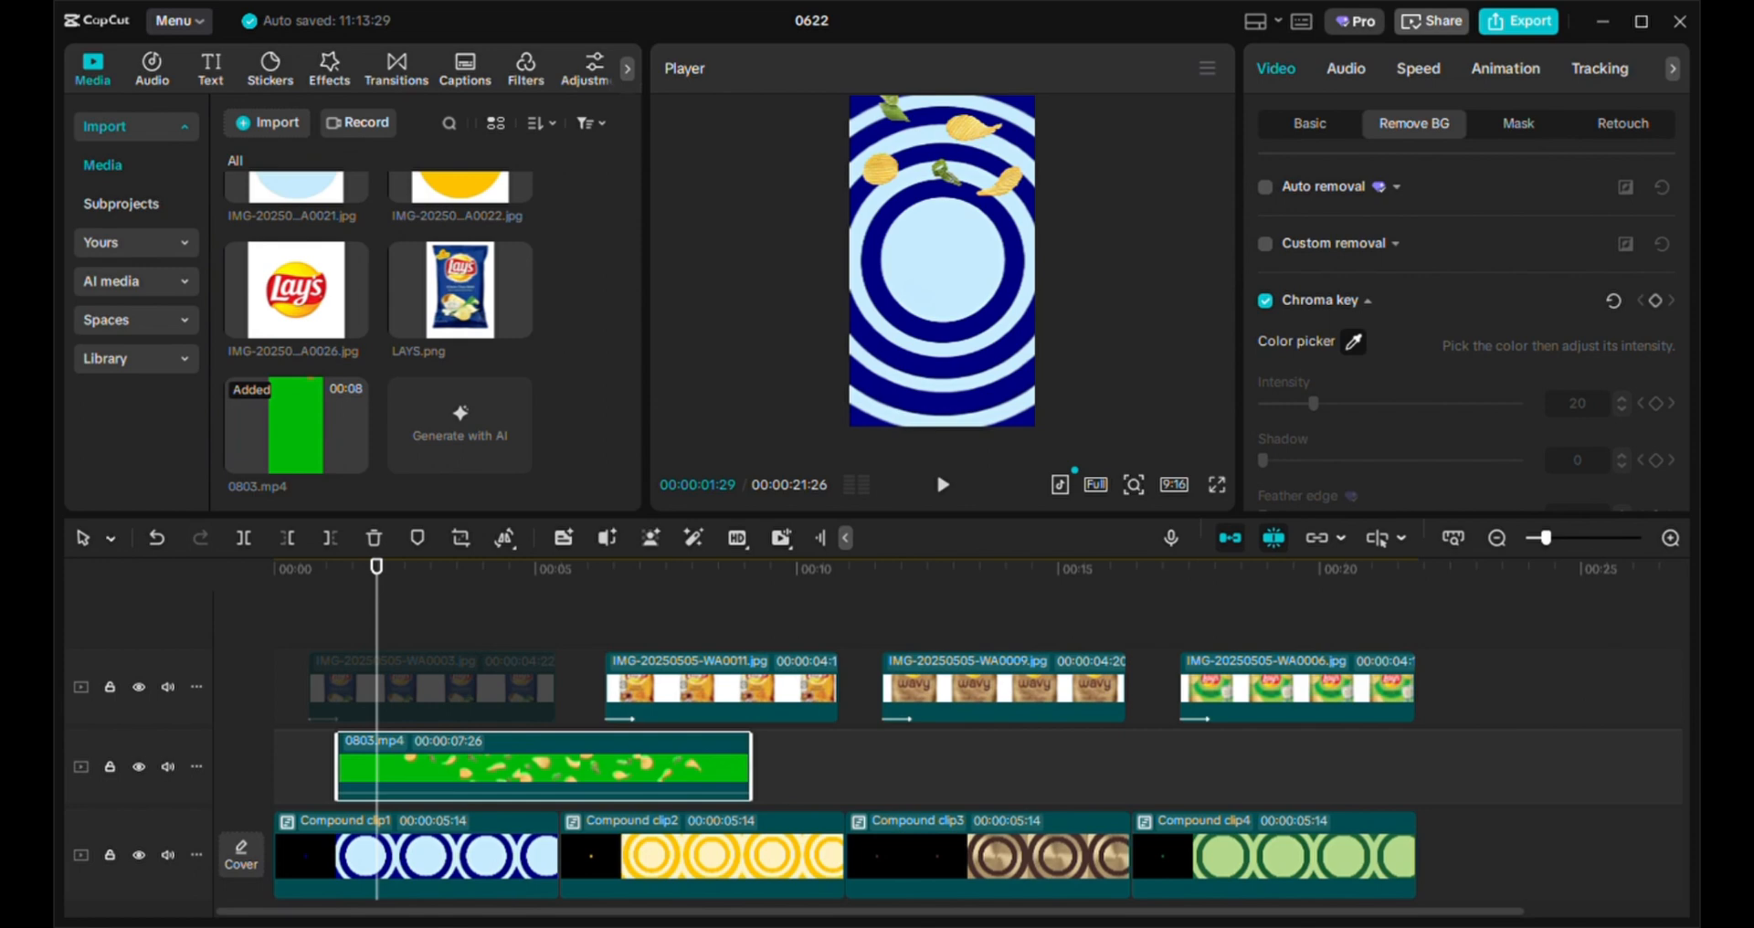
pyautogui.click(947, 302)
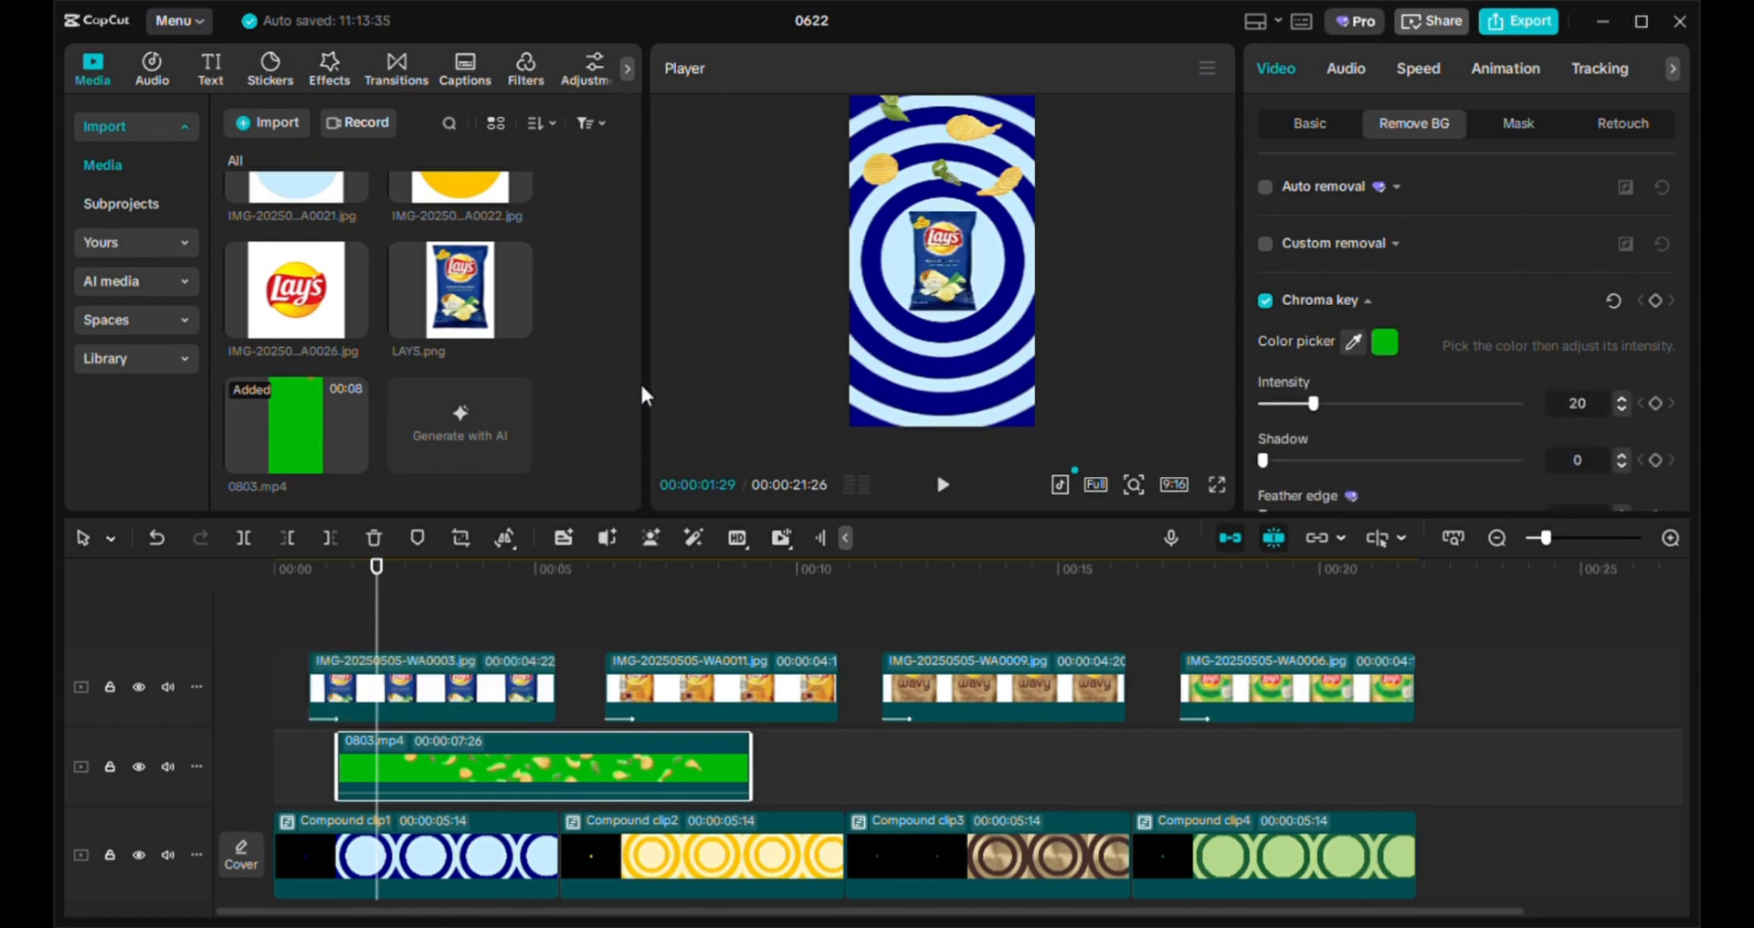
# Preview the keyed chips, shorten 0803.mp4 to 00:00:04:05 so it ends with the first pack image, and replay it from 00:00:01:22
pyautogui.click(286, 573)
pyautogui.press('space')
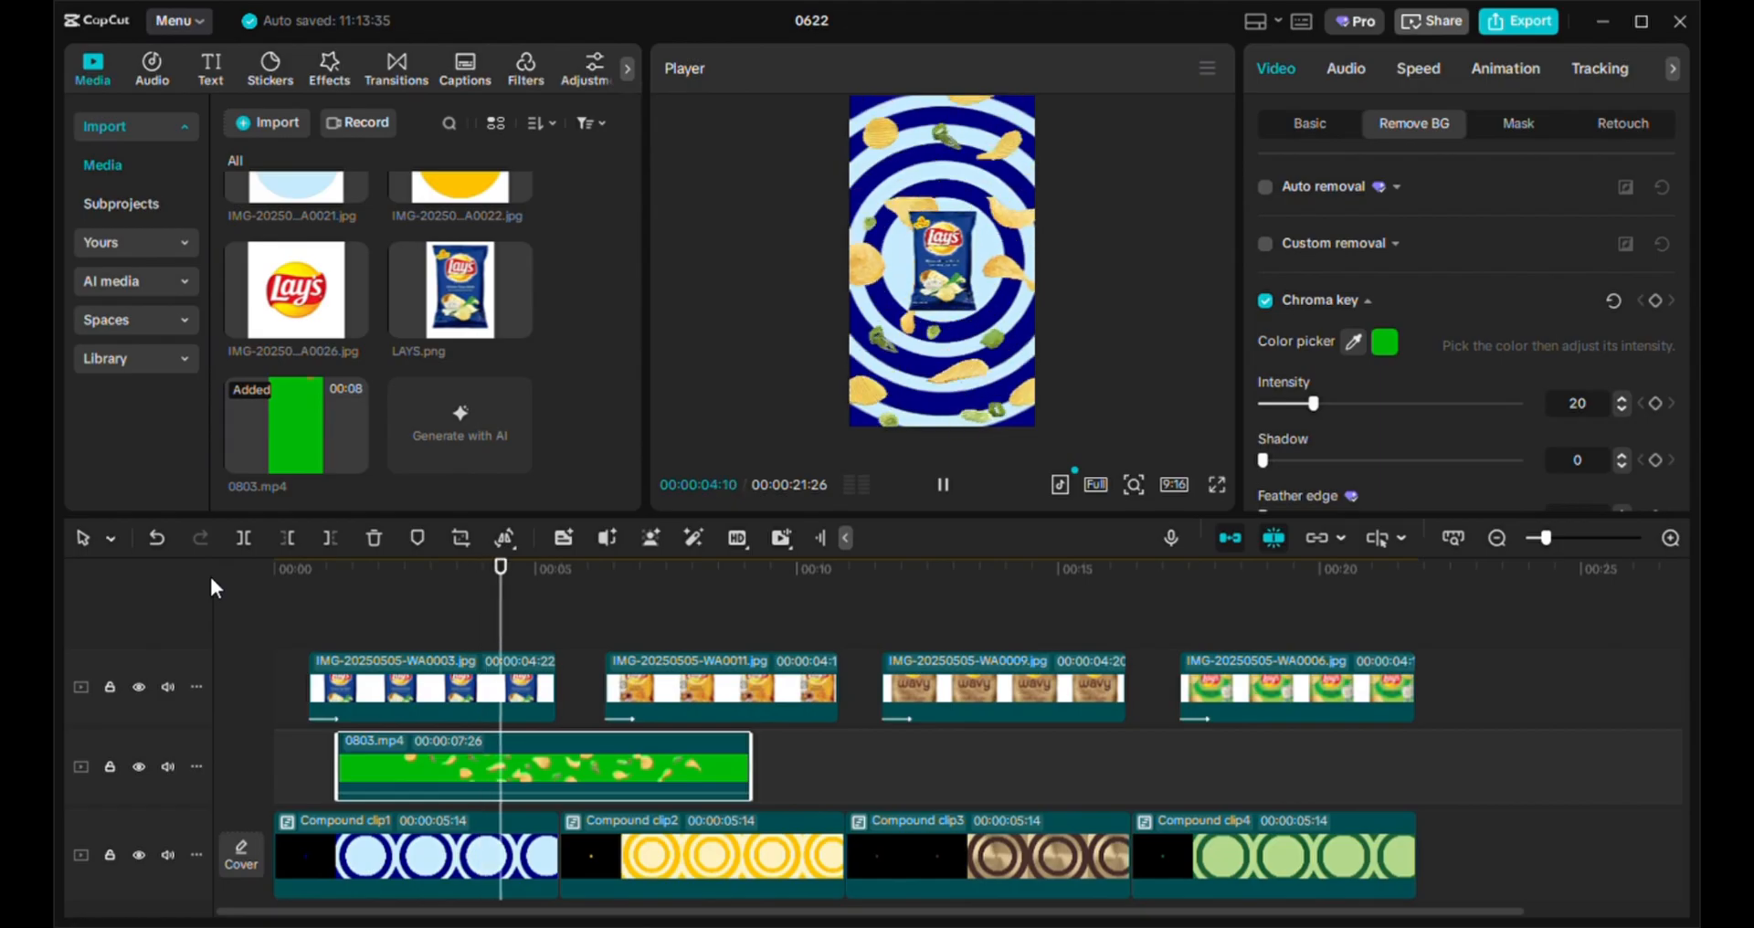
pyautogui.press('space')
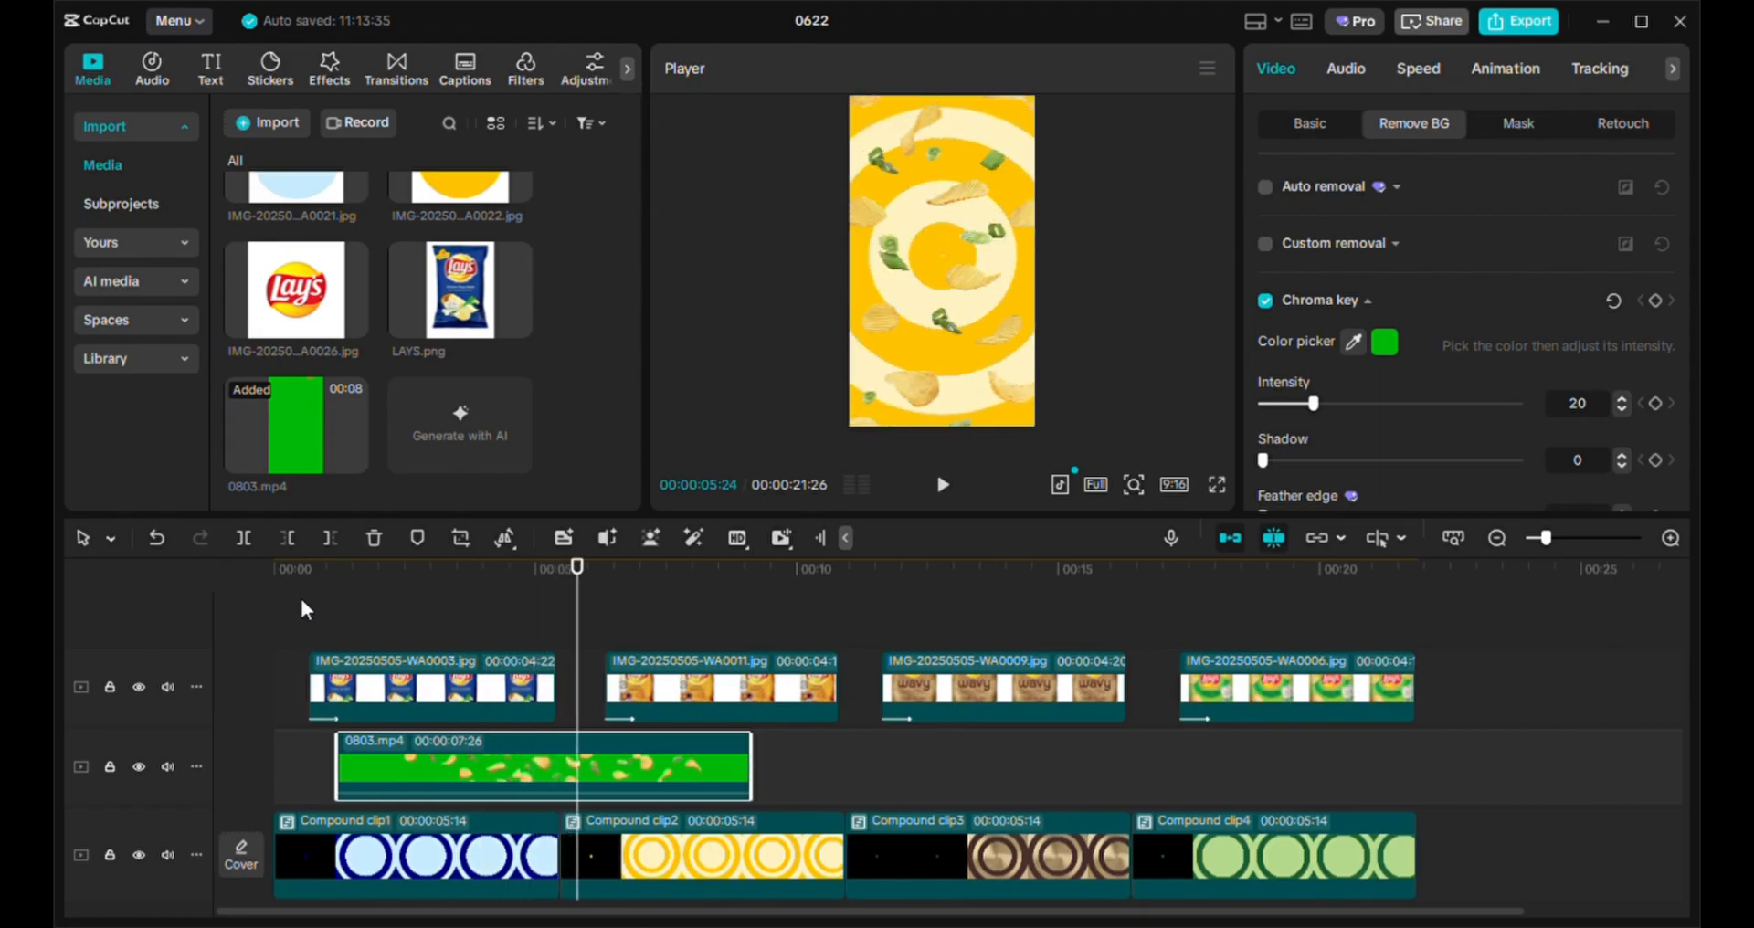
pyautogui.moveTo(760, 778); pyautogui.dragTo(568, 789)
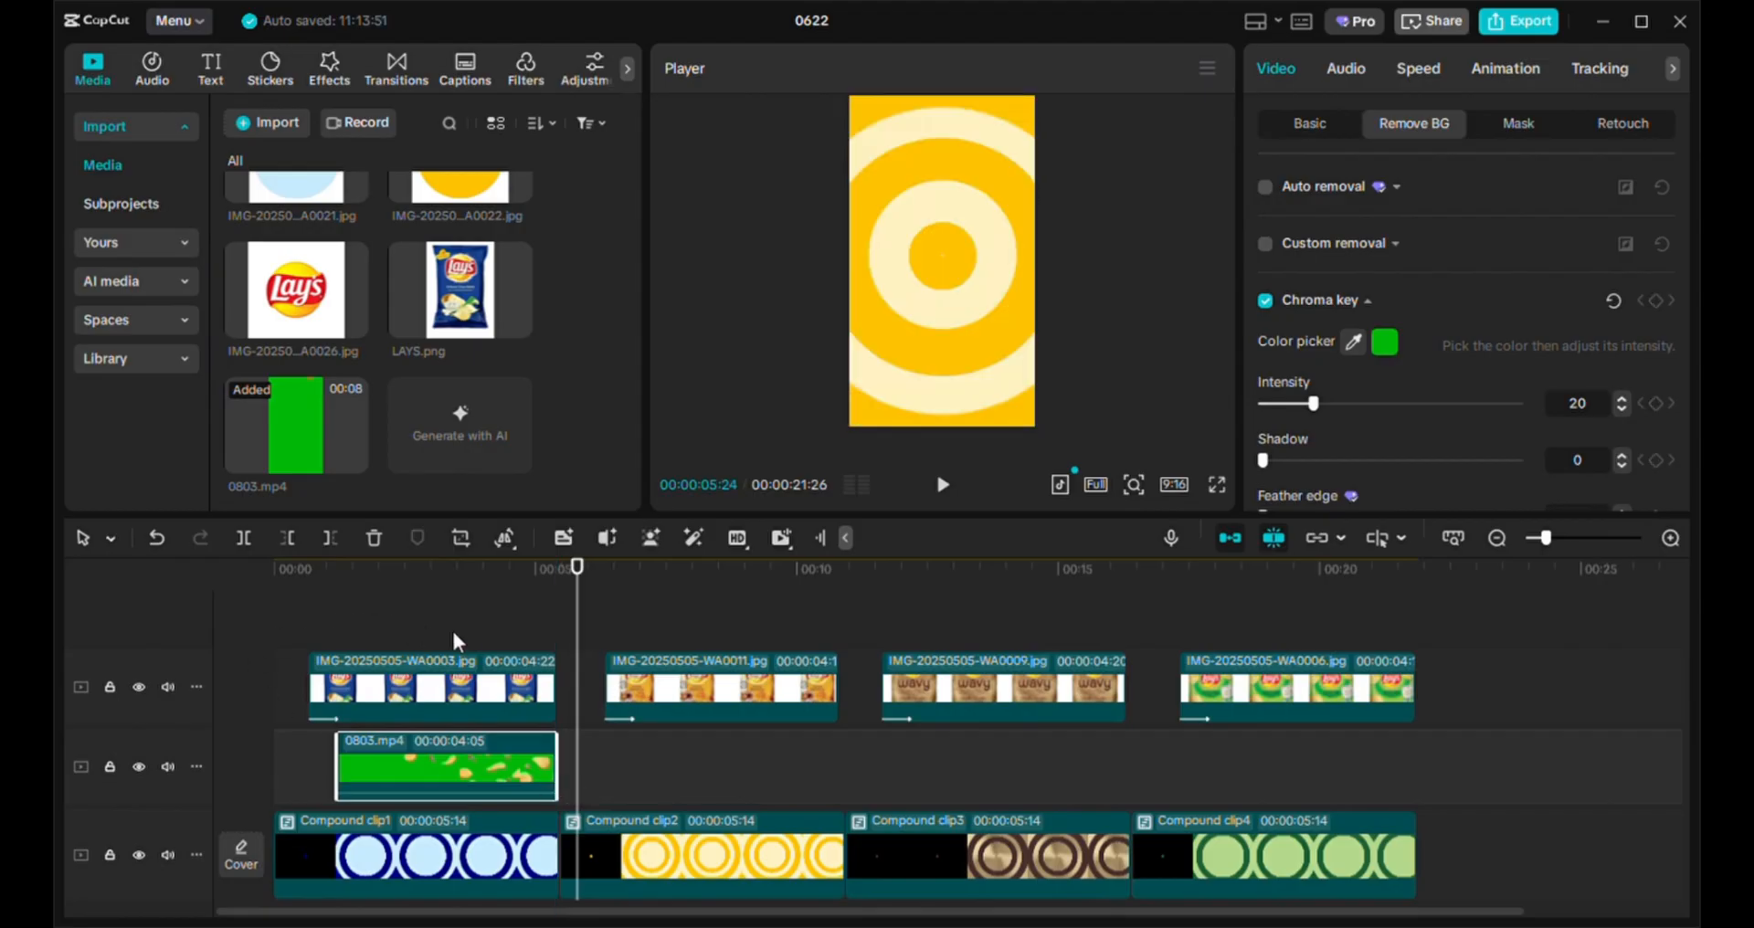
pyautogui.click(366, 578)
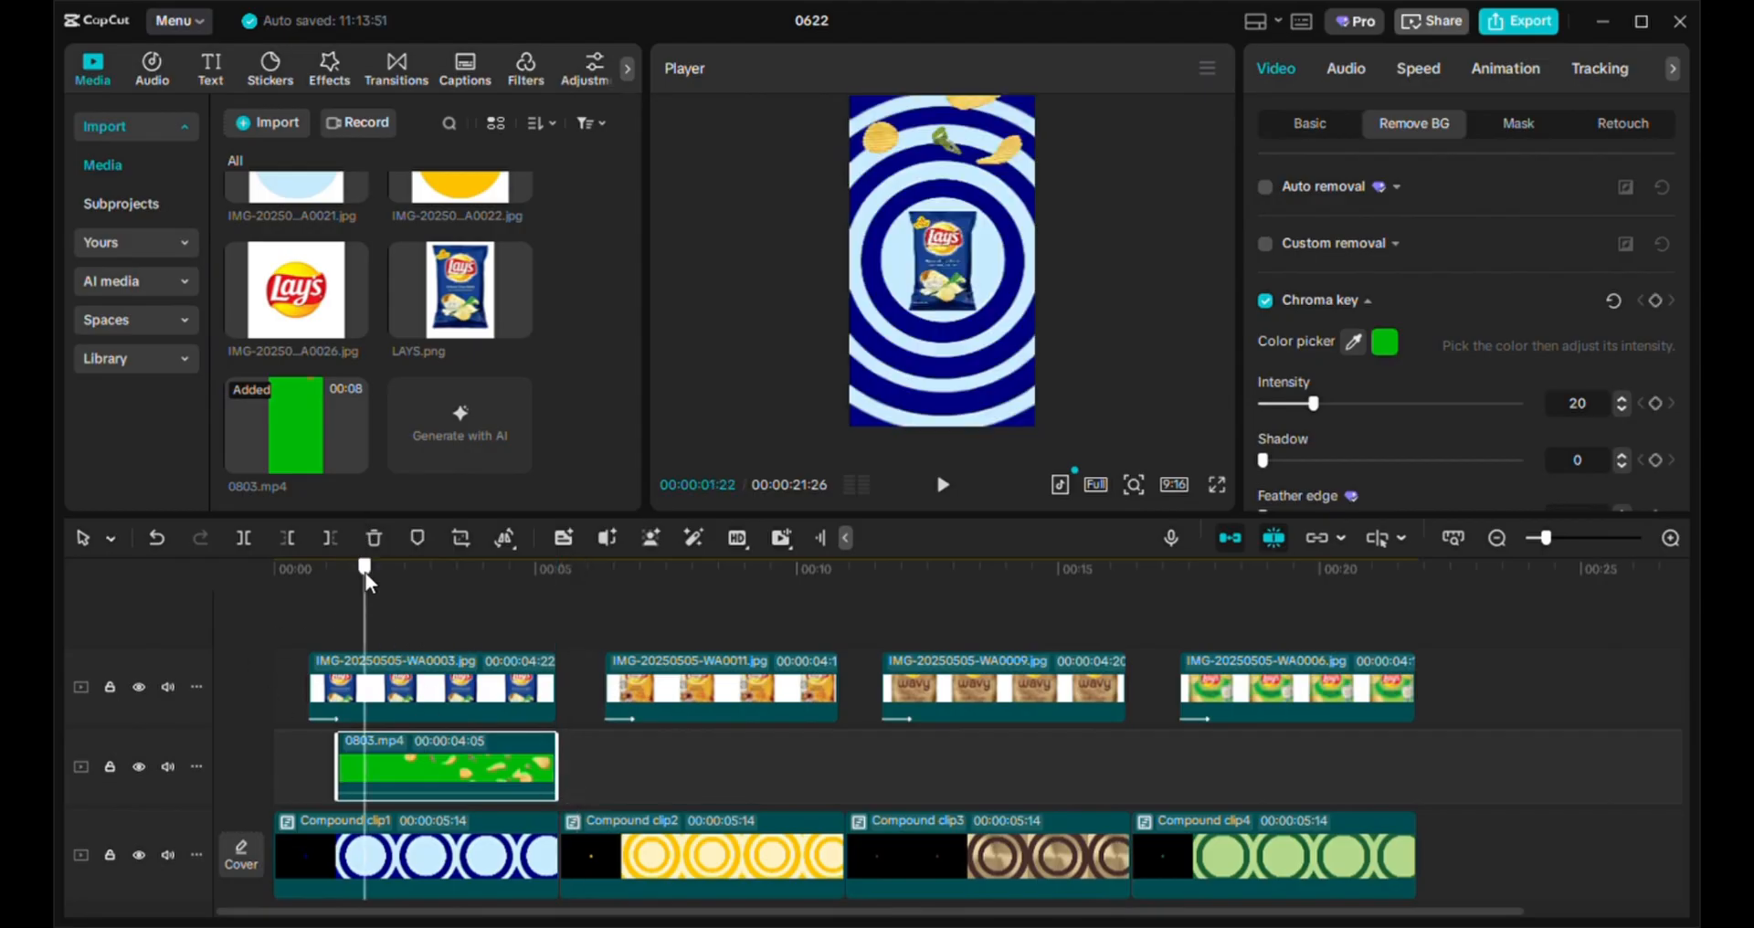
pyautogui.press('space')
pyautogui.press('space')
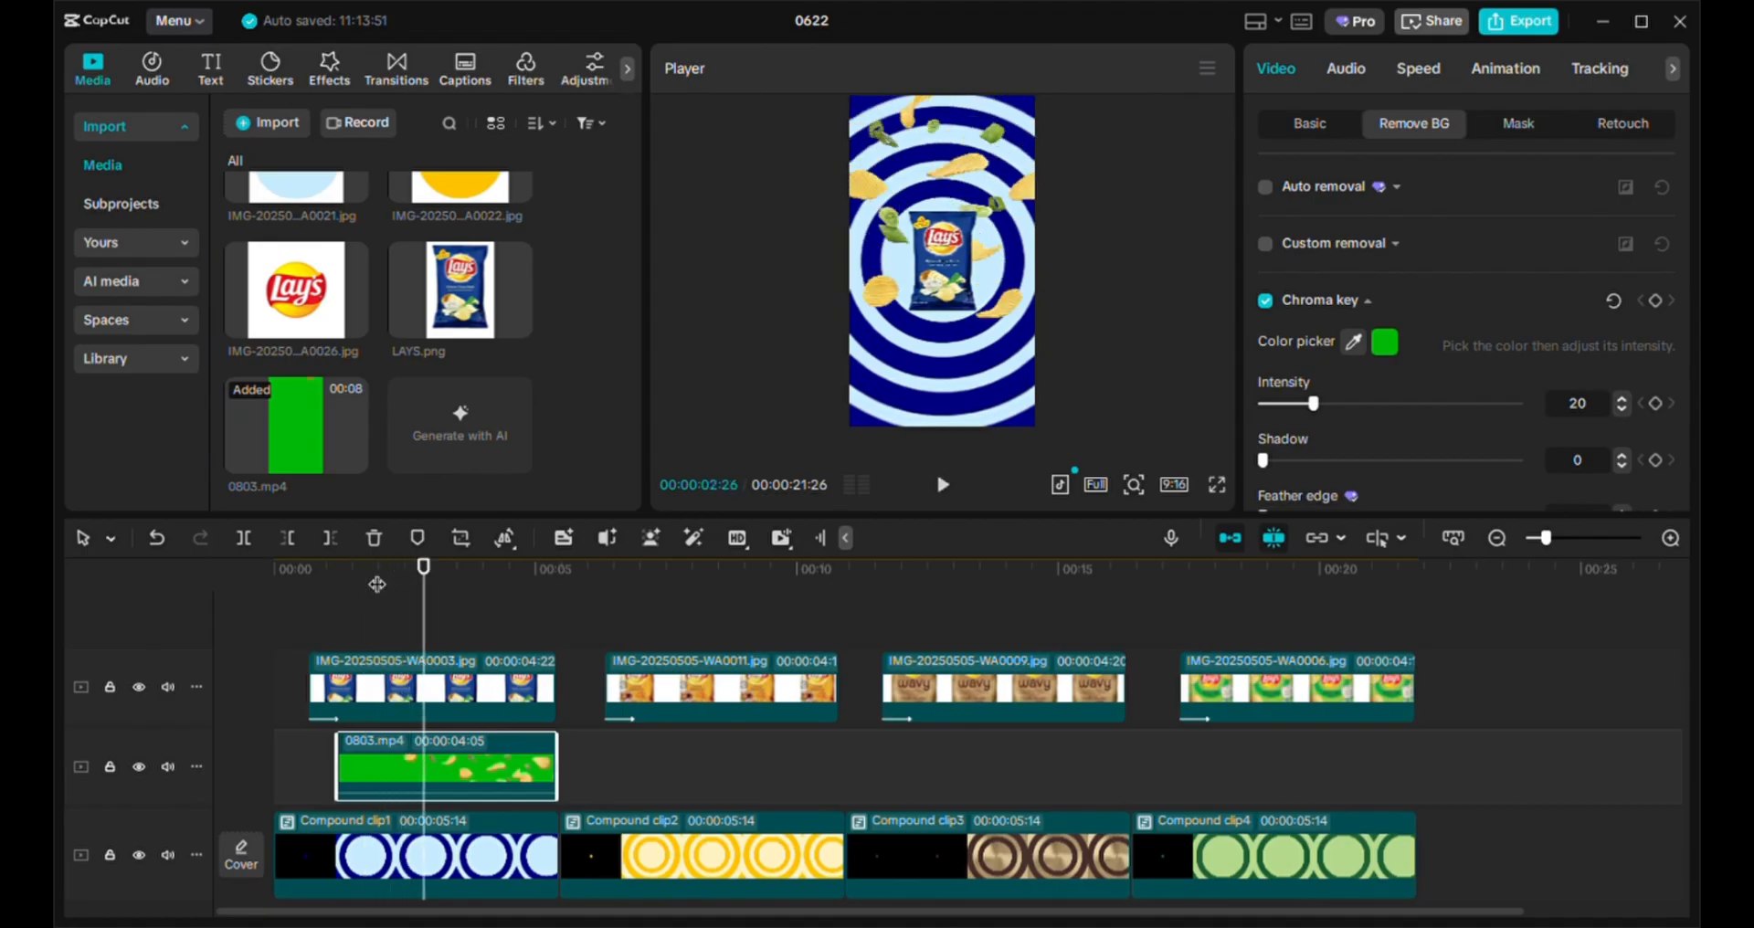
# Reset the Bullet speed curve of 0803.mp4 and move the curve's first upper point to the clip's beginning
pyautogui.click(1421, 72)
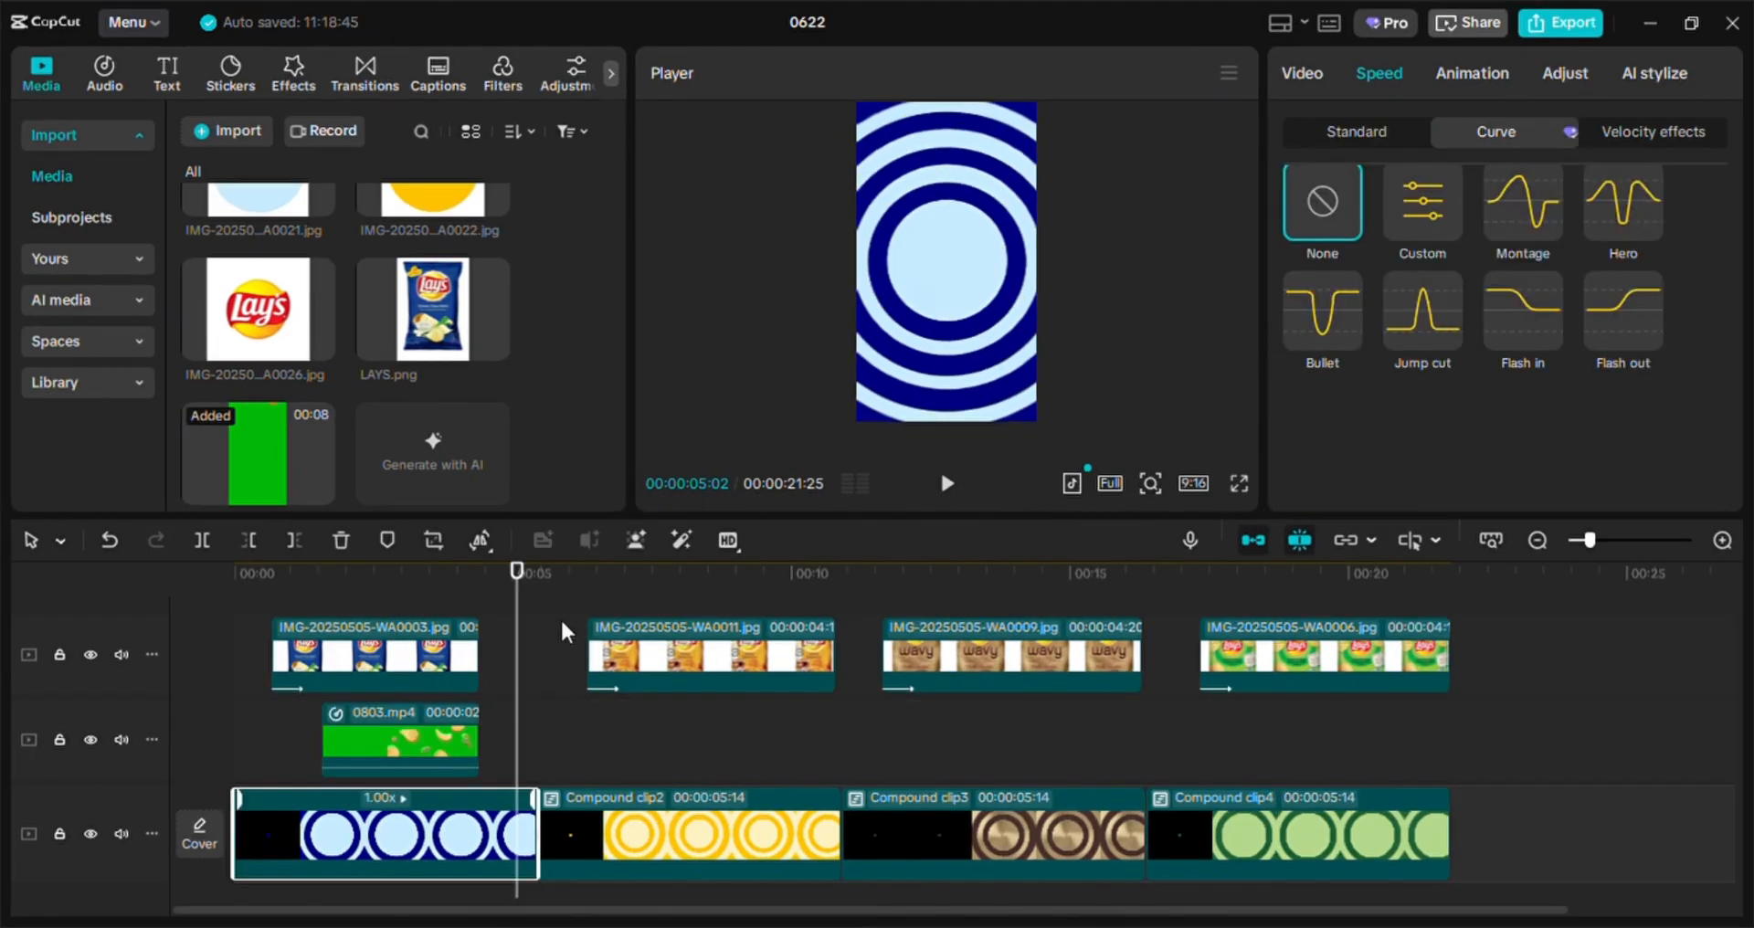
pyautogui.click(472, 732)
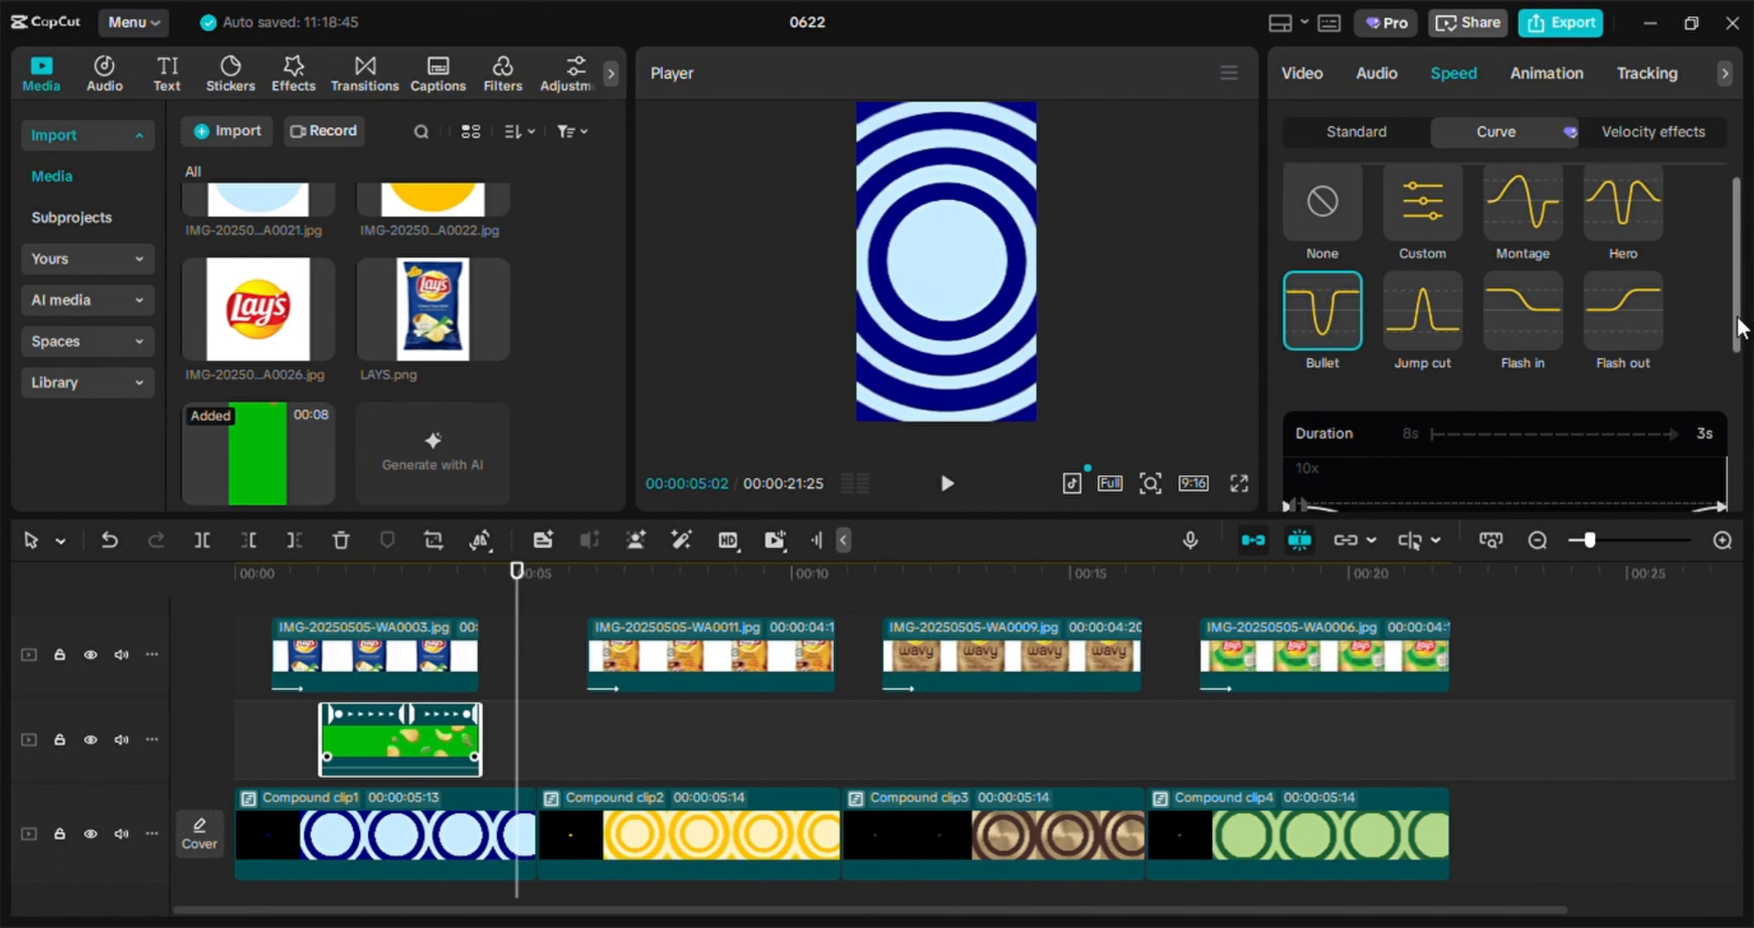
pyautogui.moveTo(1738, 327); pyautogui.dragTo(1741, 407)
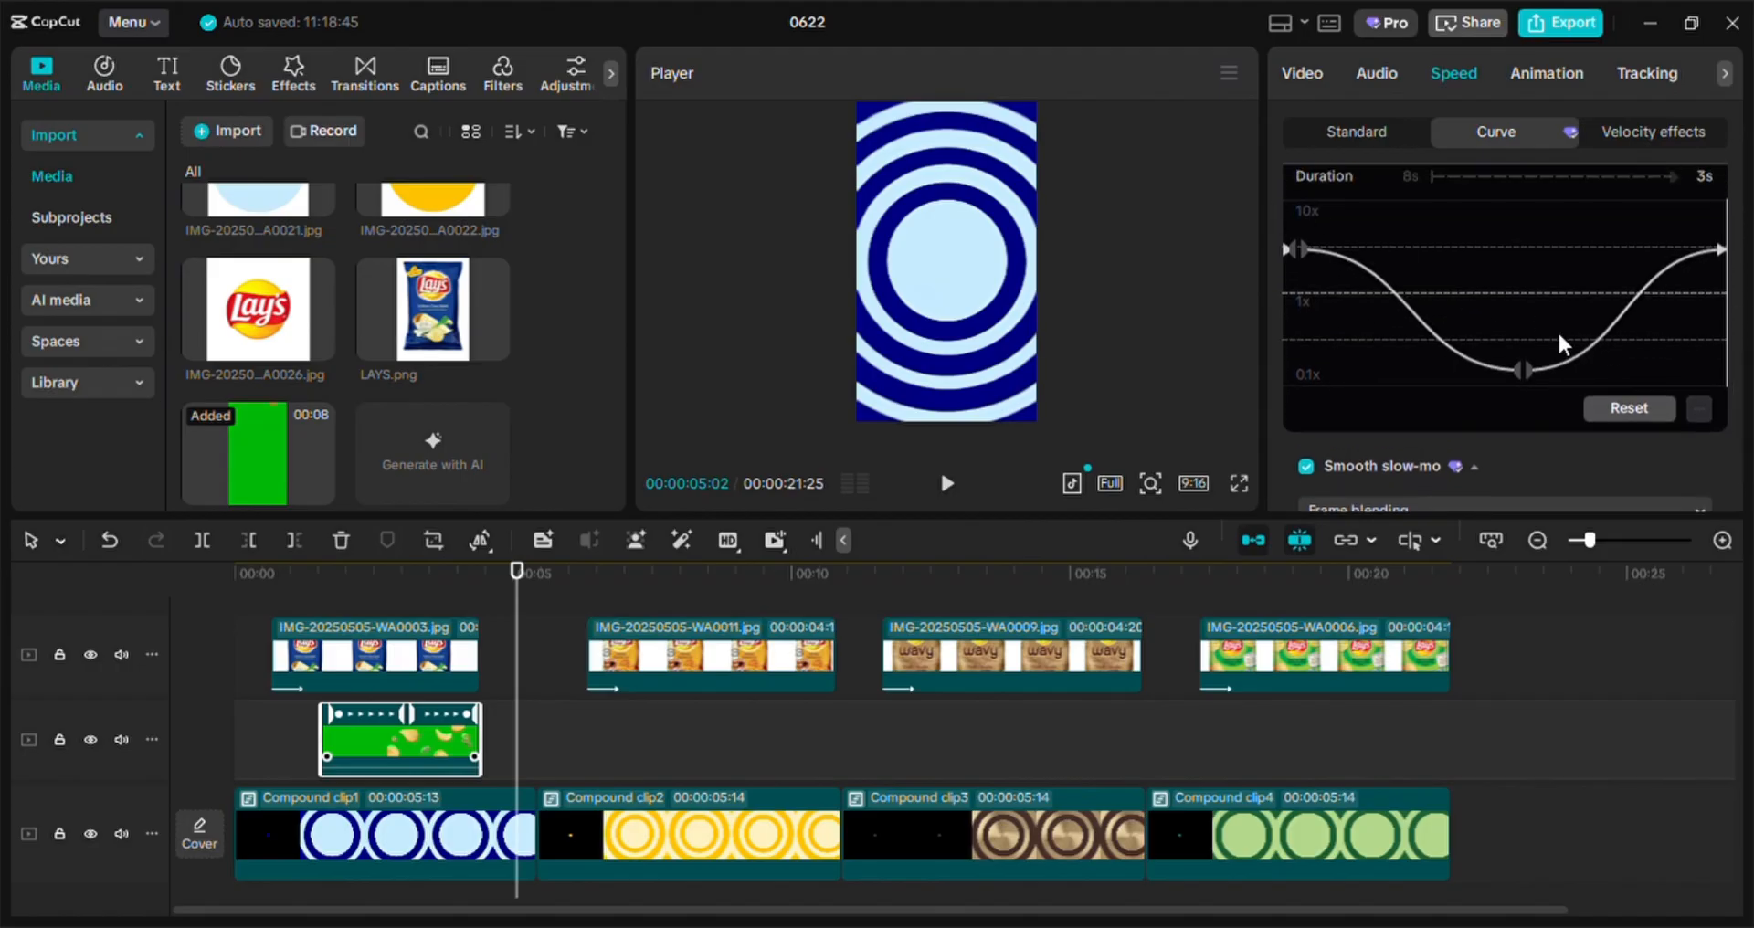
pyautogui.click(1631, 412)
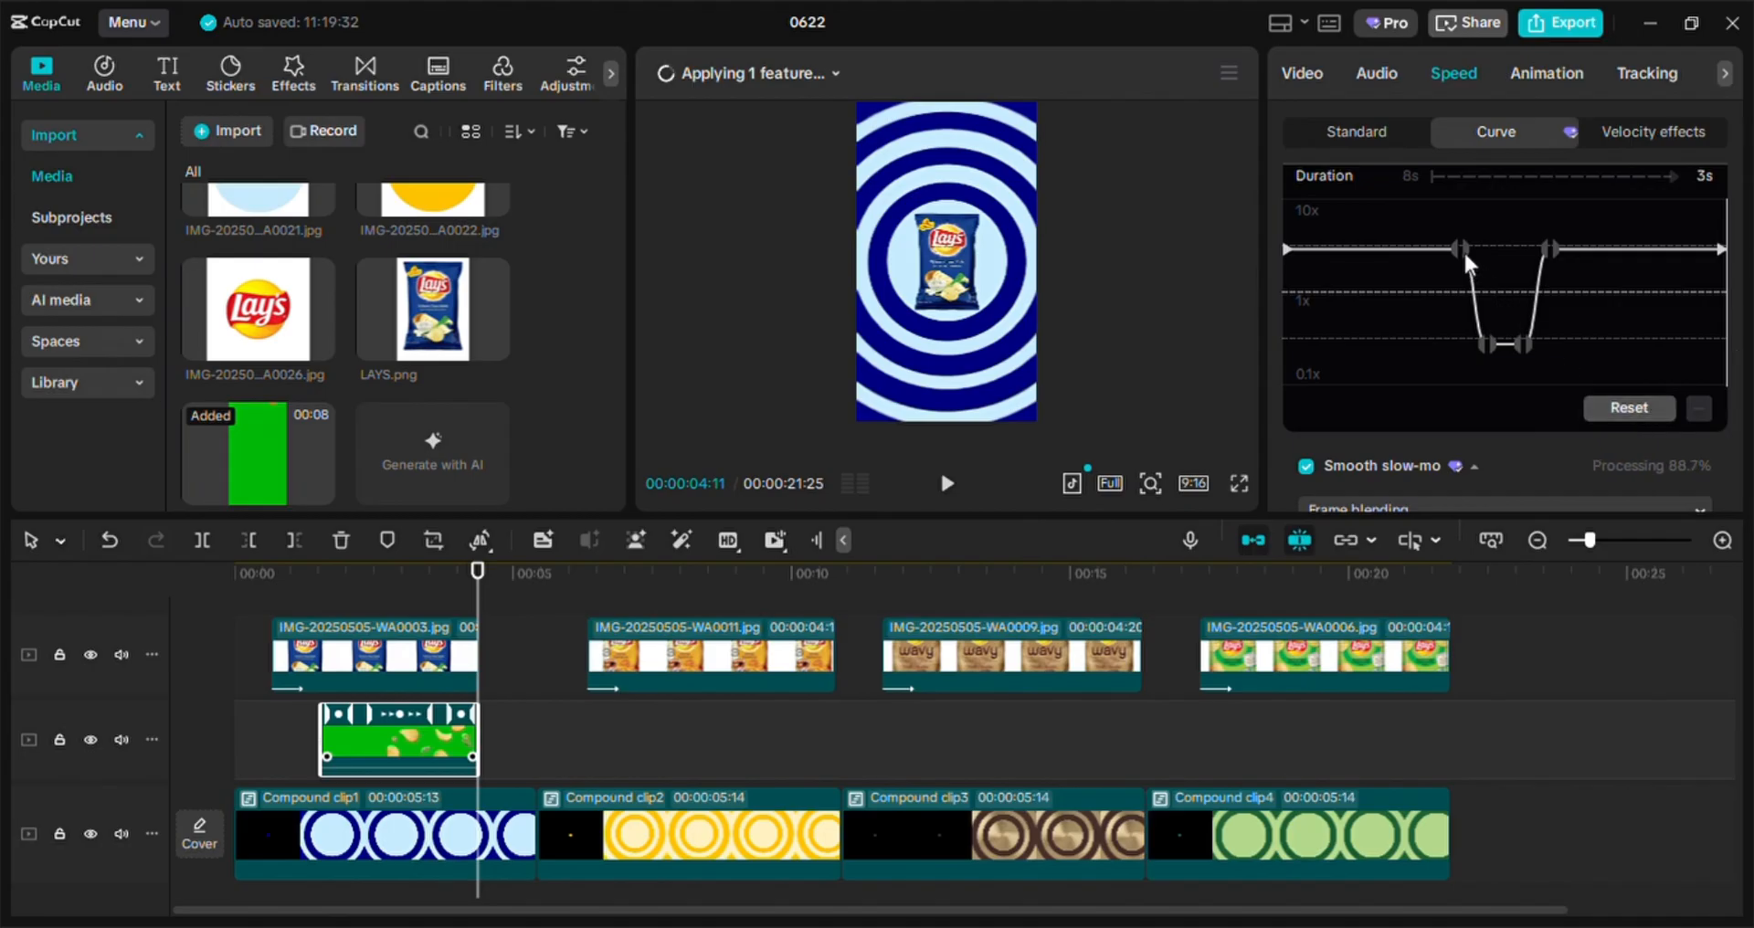
pyautogui.moveTo(1456, 254); pyautogui.dragTo(1310, 257)
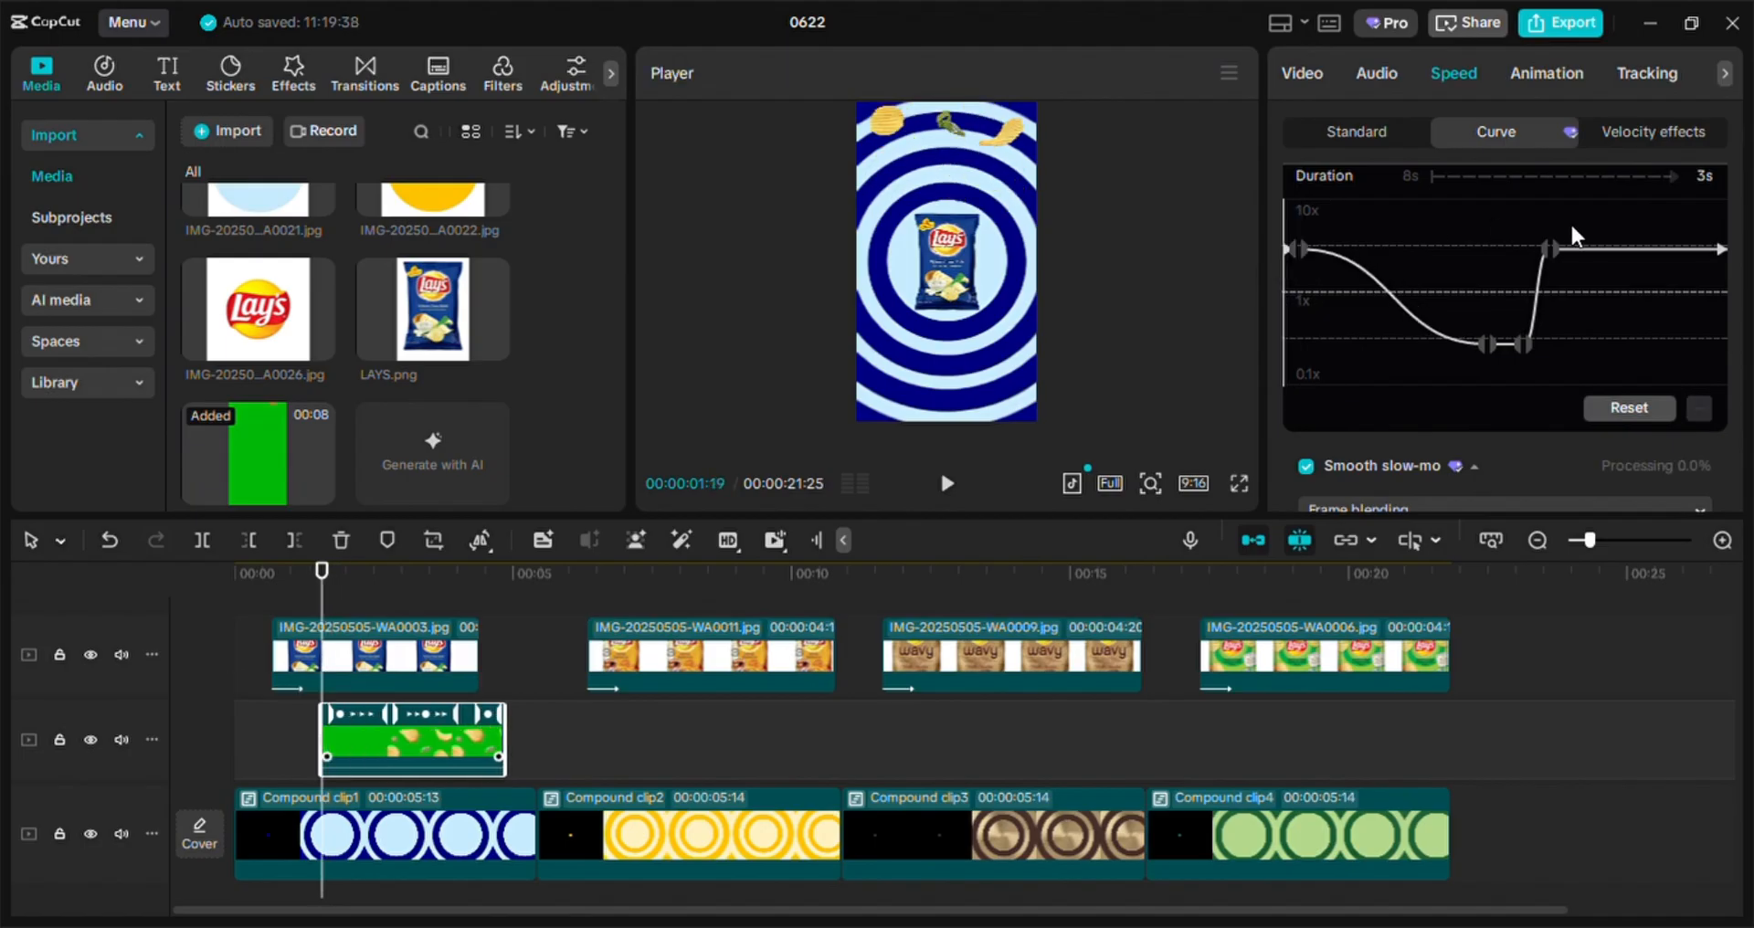
# Delete the remaining upper point near the middle and the first lower point from the 0803.mp4 speed curve
pyautogui.click(1552, 251)
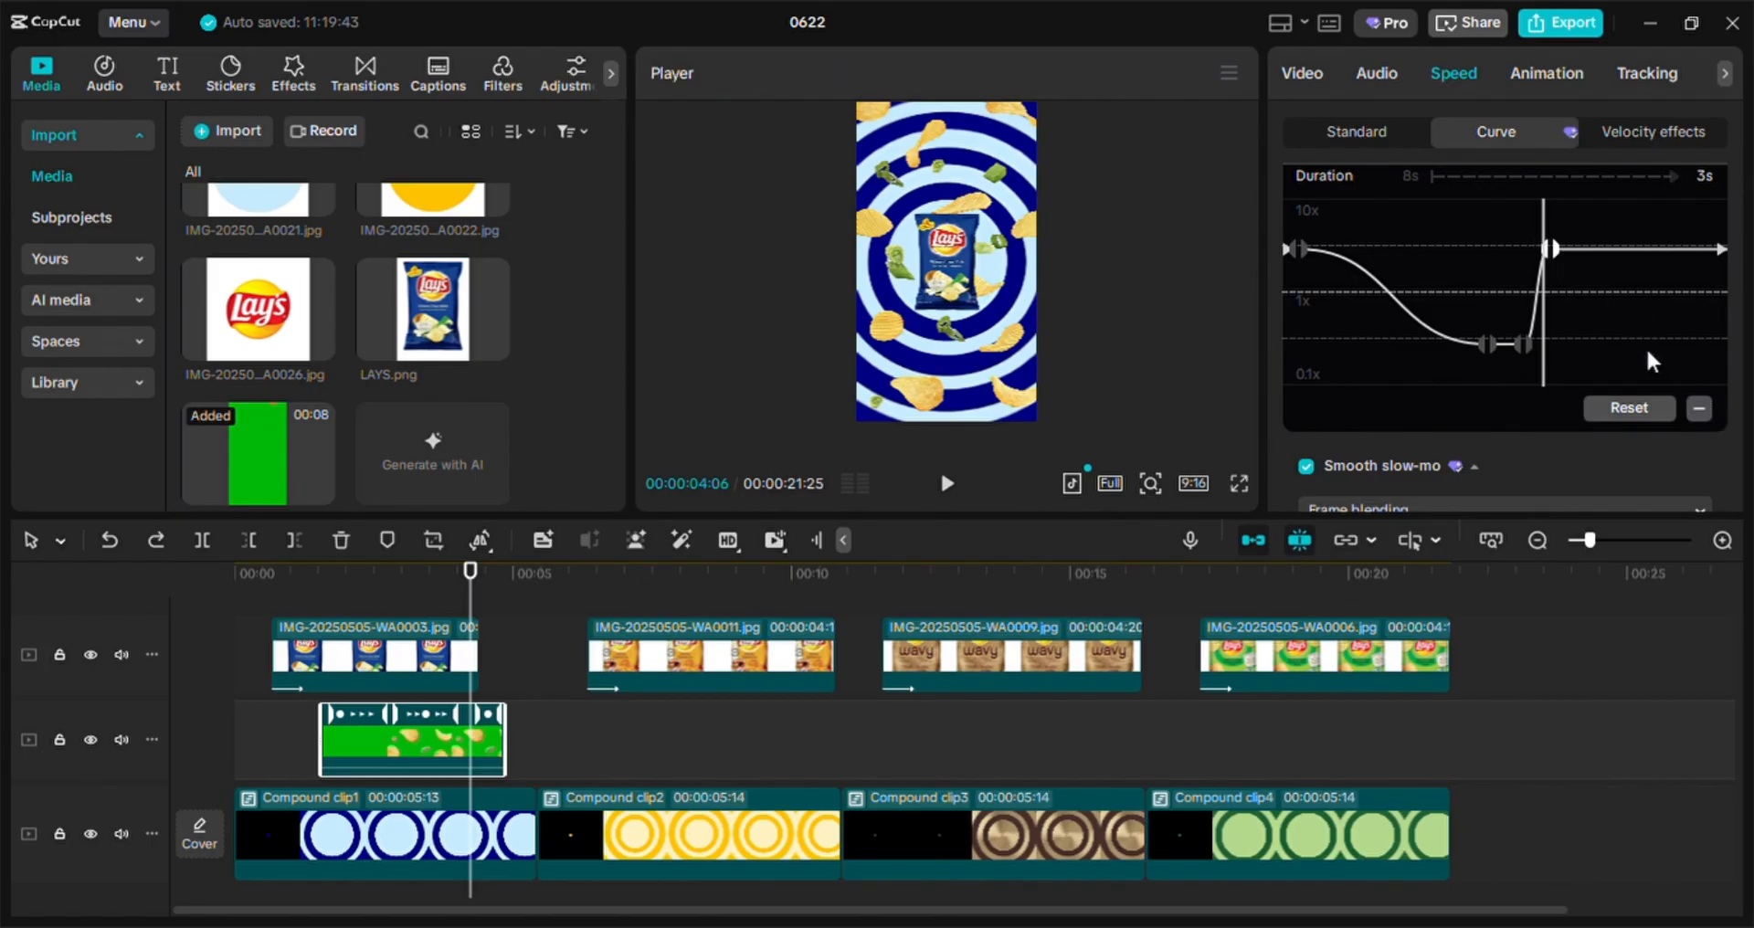
pyautogui.click(1555, 250)
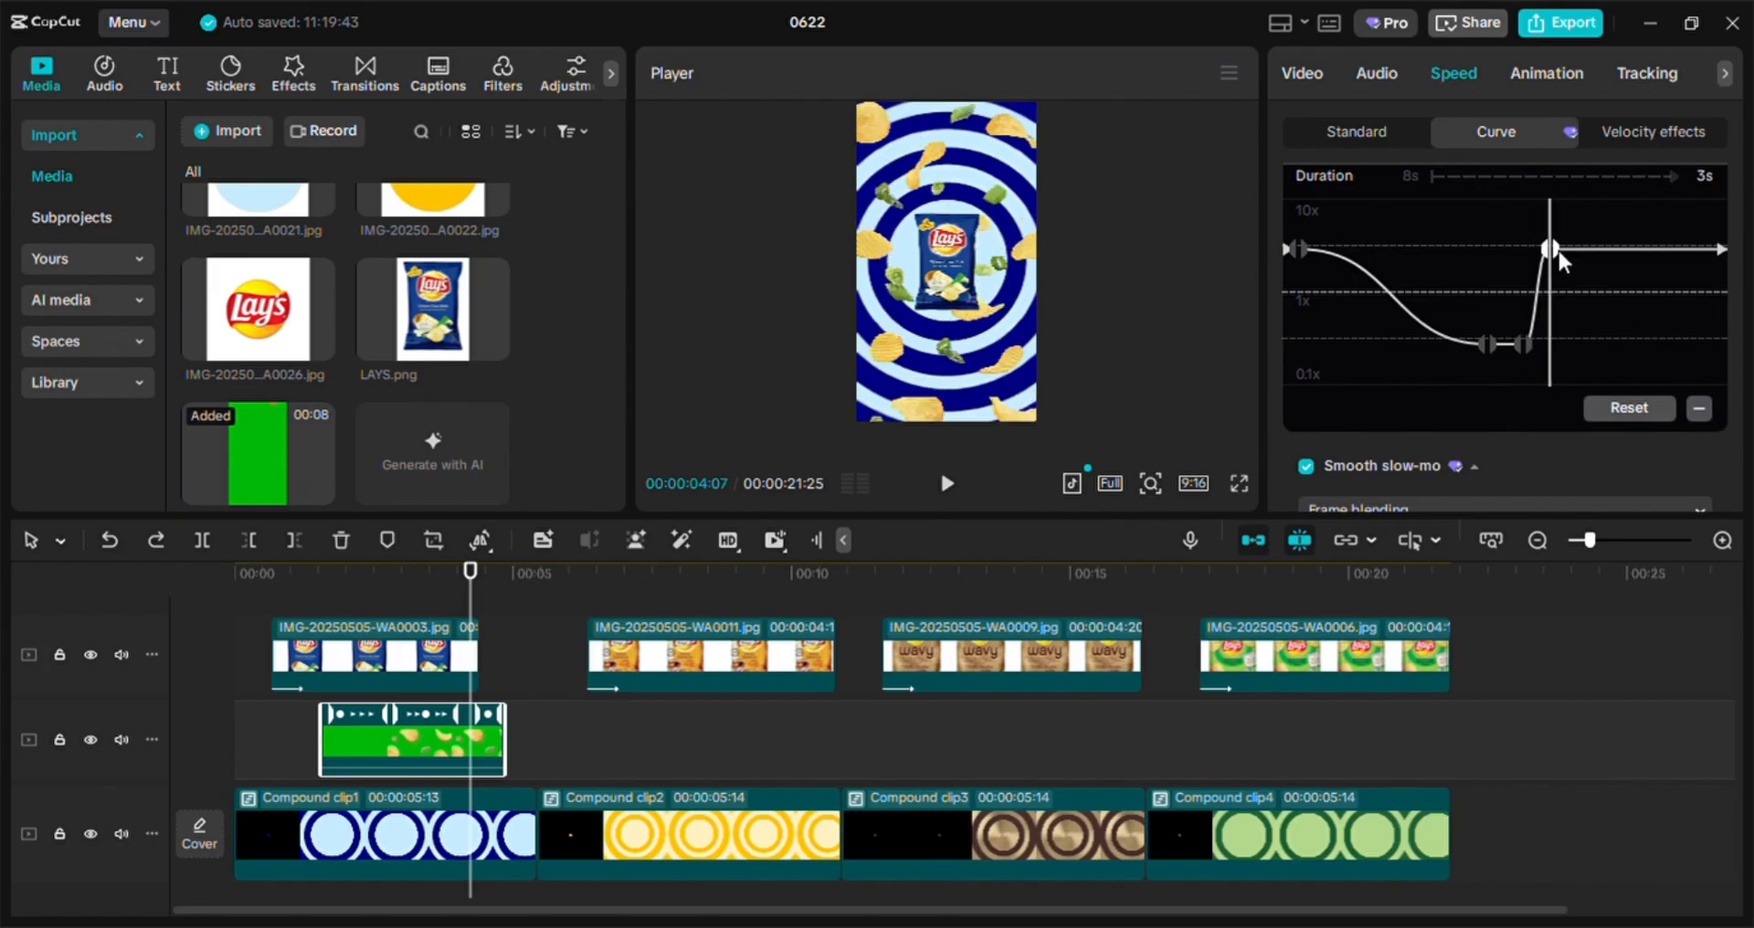
pyautogui.click(1700, 410)
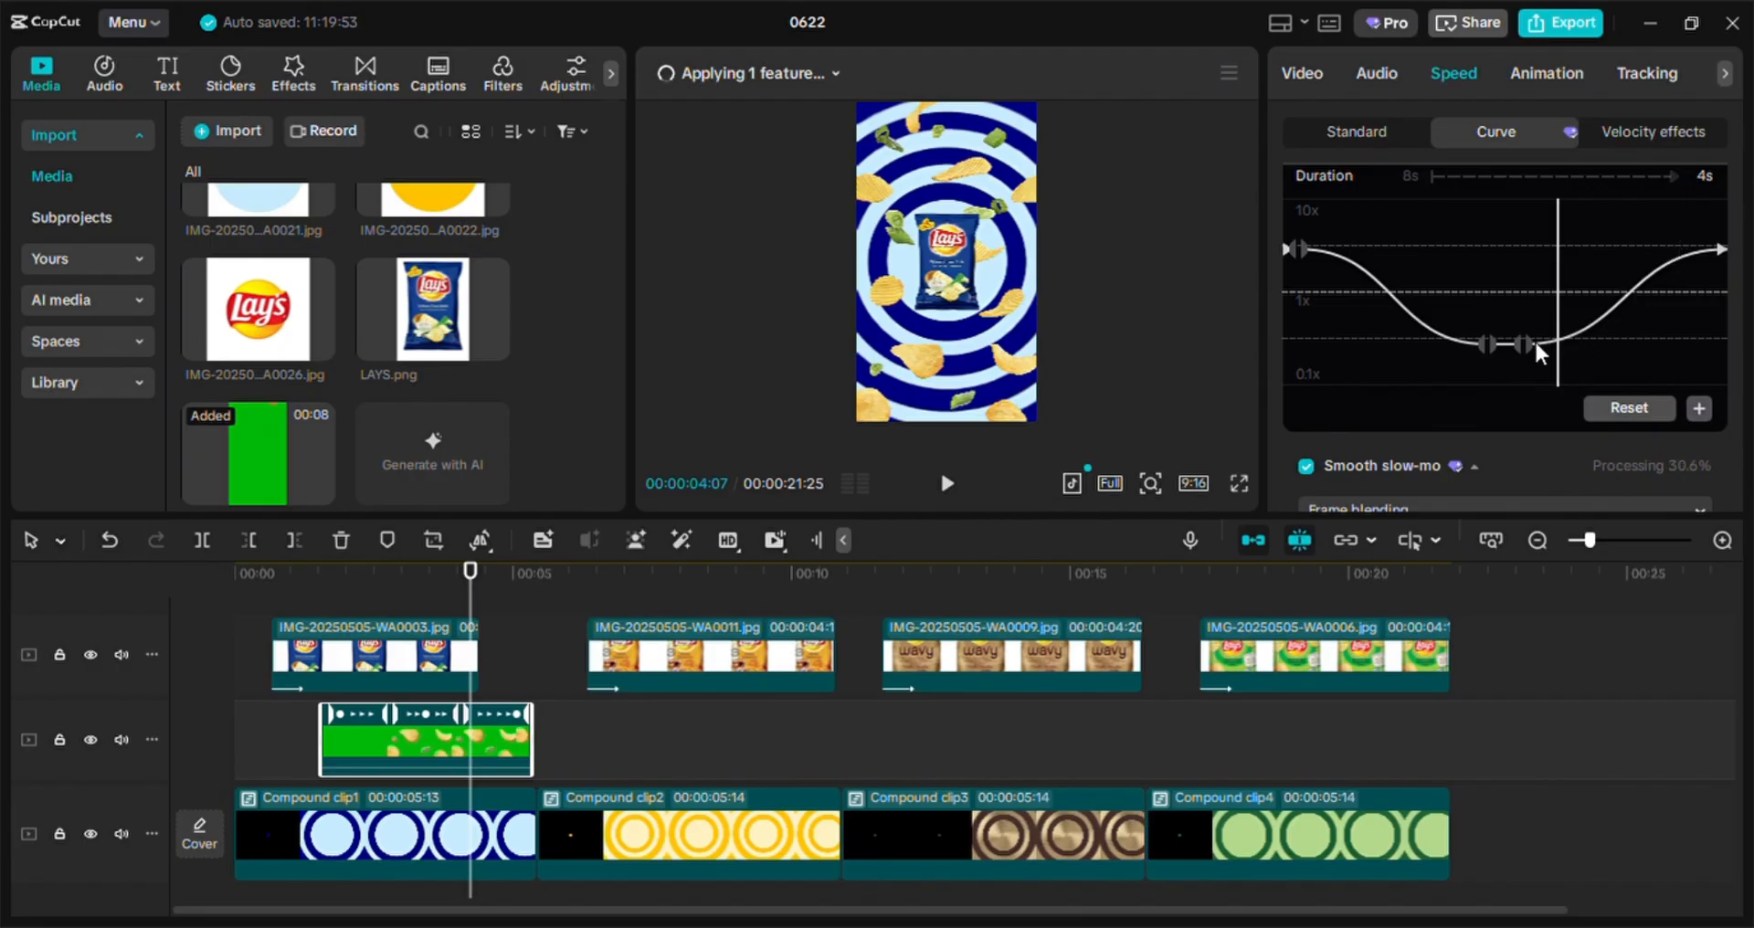
pyautogui.click(1491, 344)
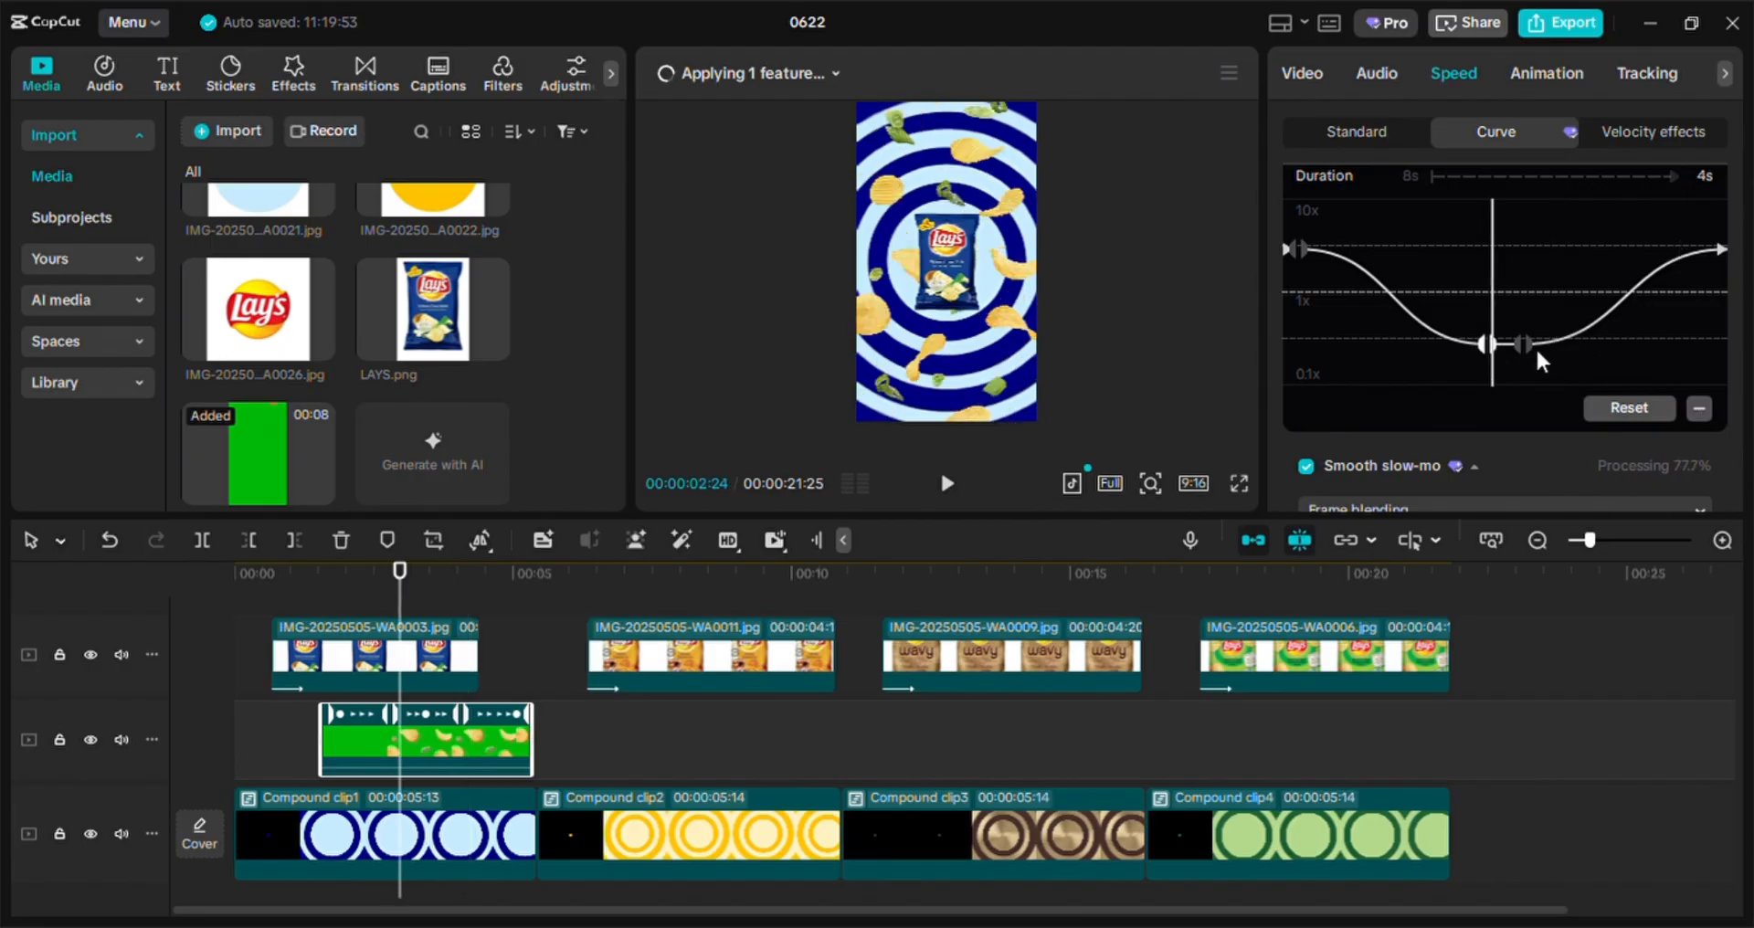
pyautogui.click(1699, 409)
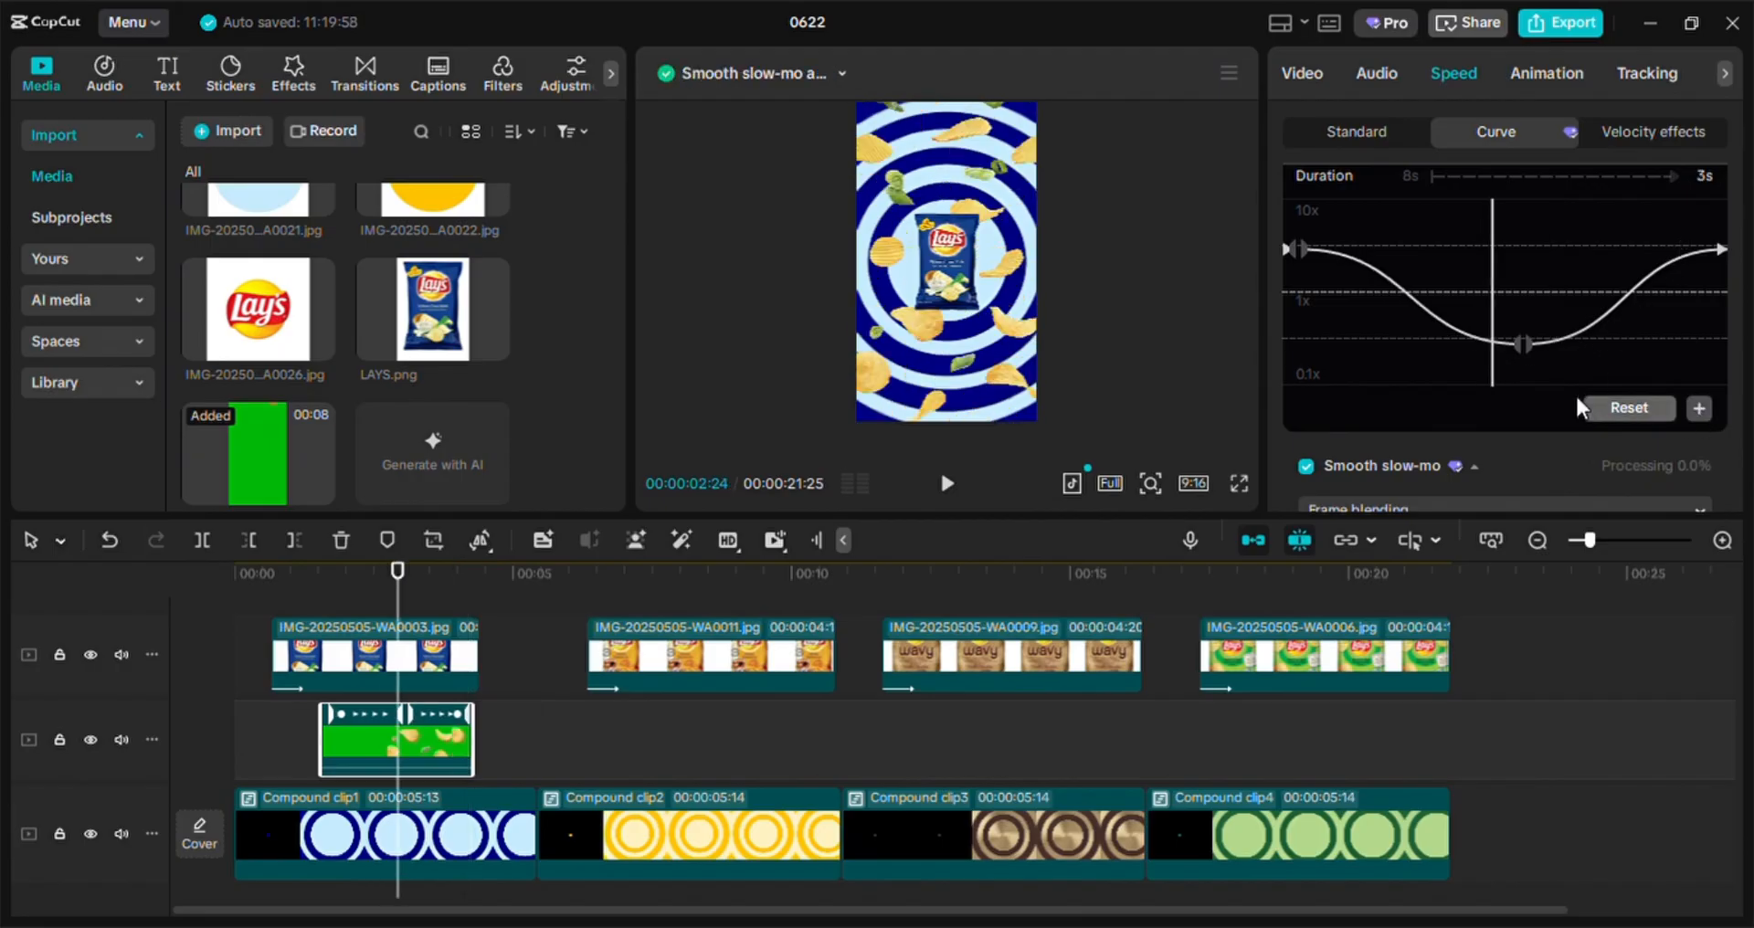
# Lower the curve's remaining middle point to 0.1x and replay the animation from just before the 0803.mp4 clip
pyautogui.moveTo(1524, 345); pyautogui.dragTo(1526, 443)
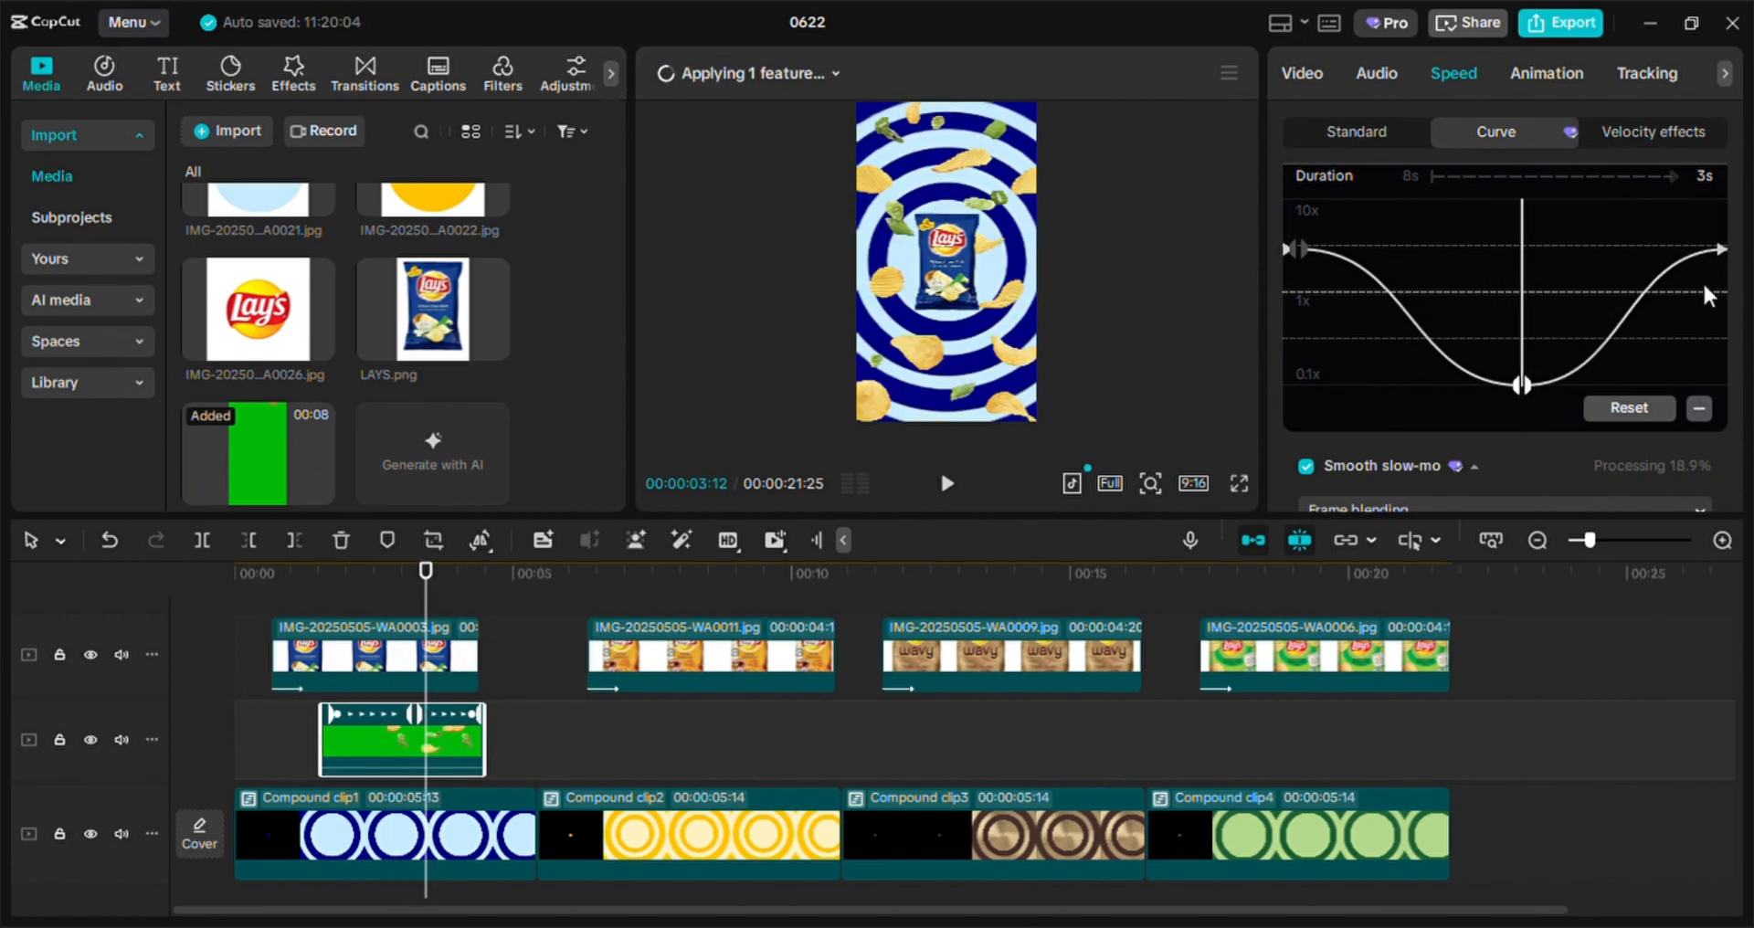
pyautogui.click(307, 585)
pyautogui.press('space')
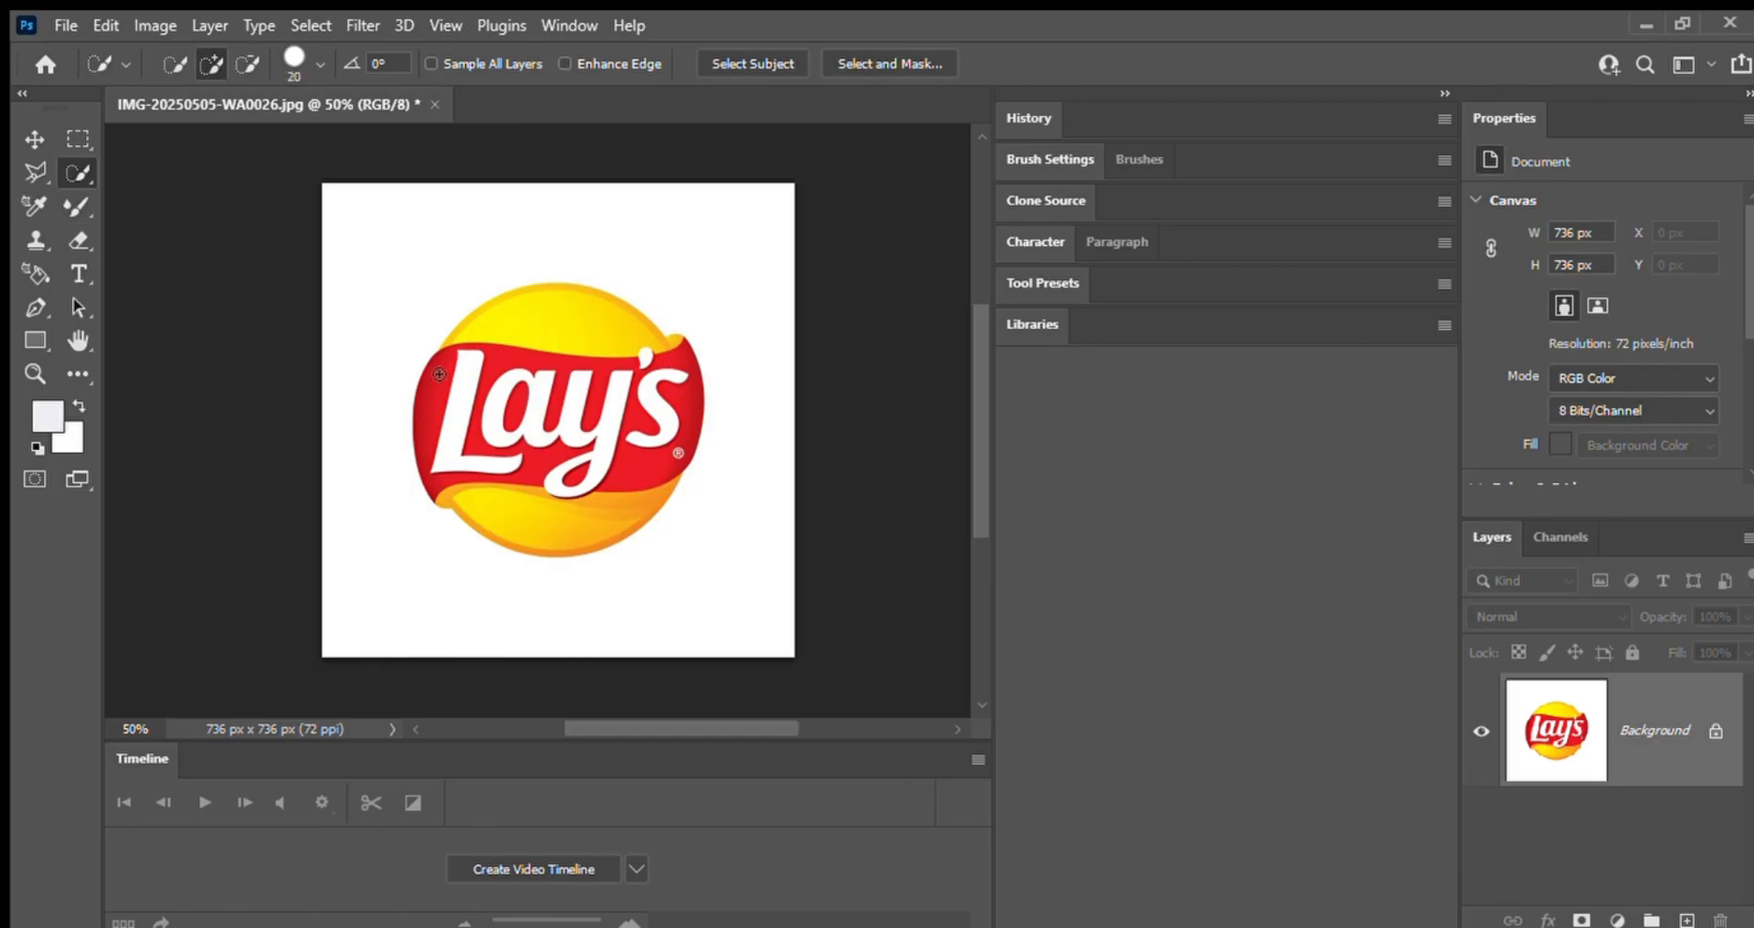
# In Photoshop, quick-select the whole Lay's logo in IMG-20250505-WA0026.jpg, copy it to a new layer and hide the Background
pyautogui.moveTo(442, 376)
pyautogui.mouseDown()
pyautogui.moveTo(431, 462)
pyautogui.moveTo(456, 493)
pyautogui.moveTo(501, 503)
pyautogui.moveTo(575, 471)
pyautogui.moveTo(511, 411)
pyautogui.moveTo(538, 387)
pyautogui.moveTo(639, 476)
pyautogui.moveTo(640, 416)
pyautogui.mouseUp()
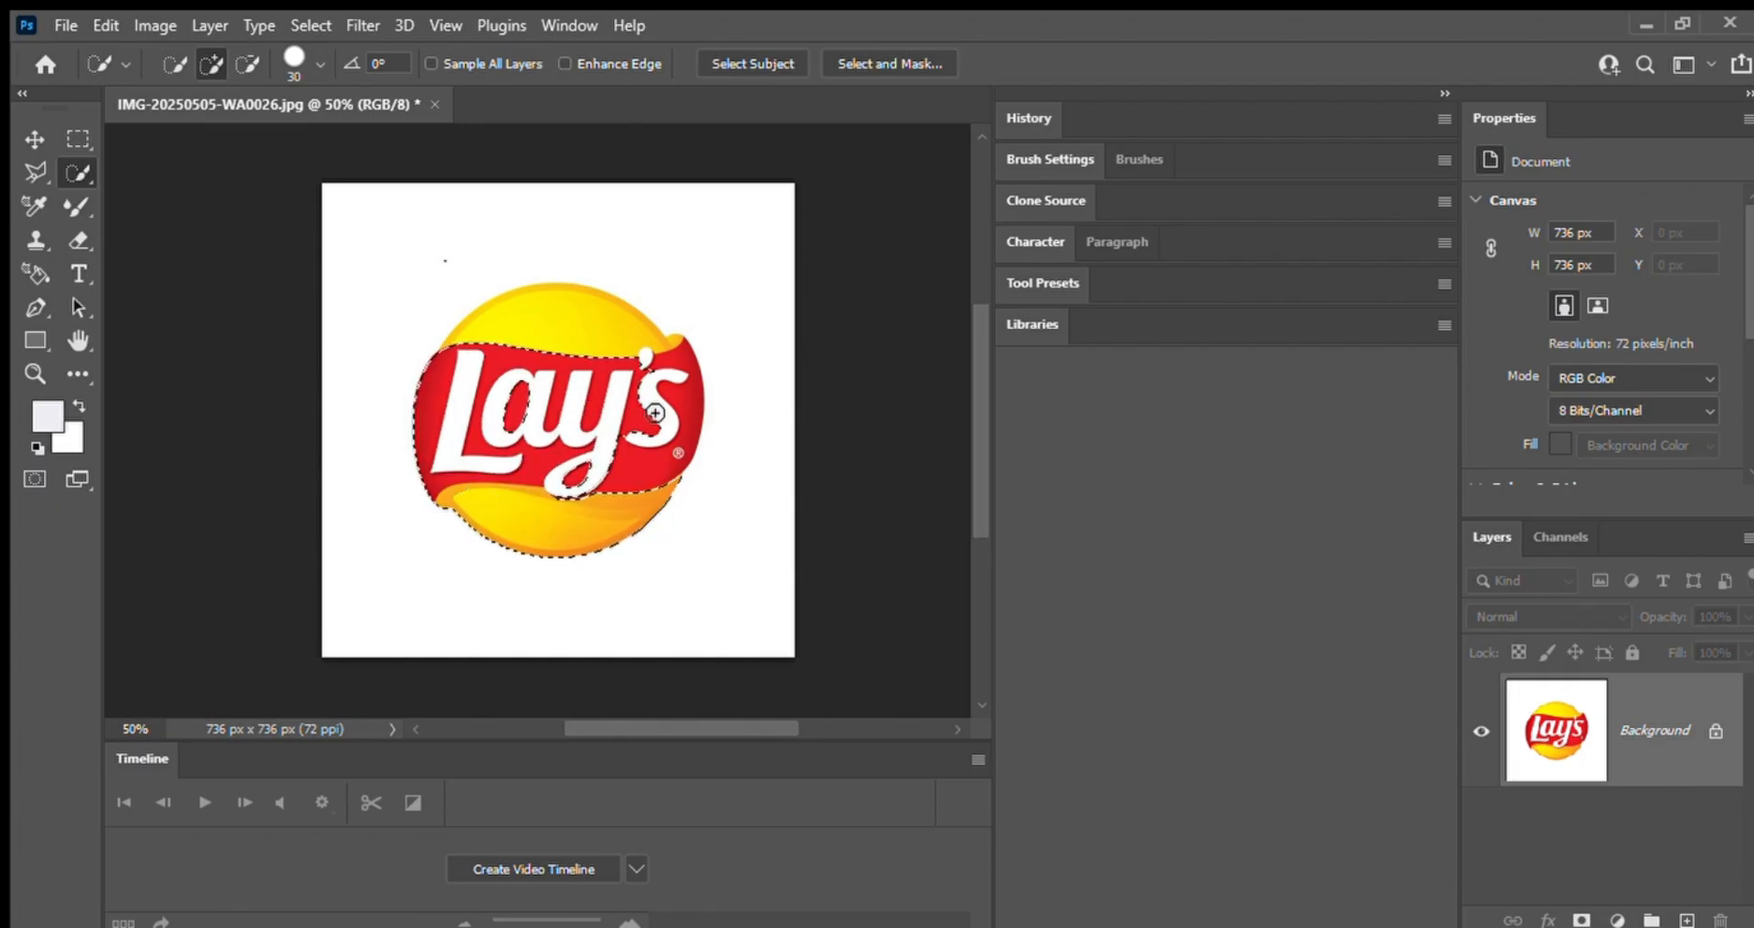
pyautogui.hotkey('ctrl', 'j')
pyautogui.click(1482, 846)
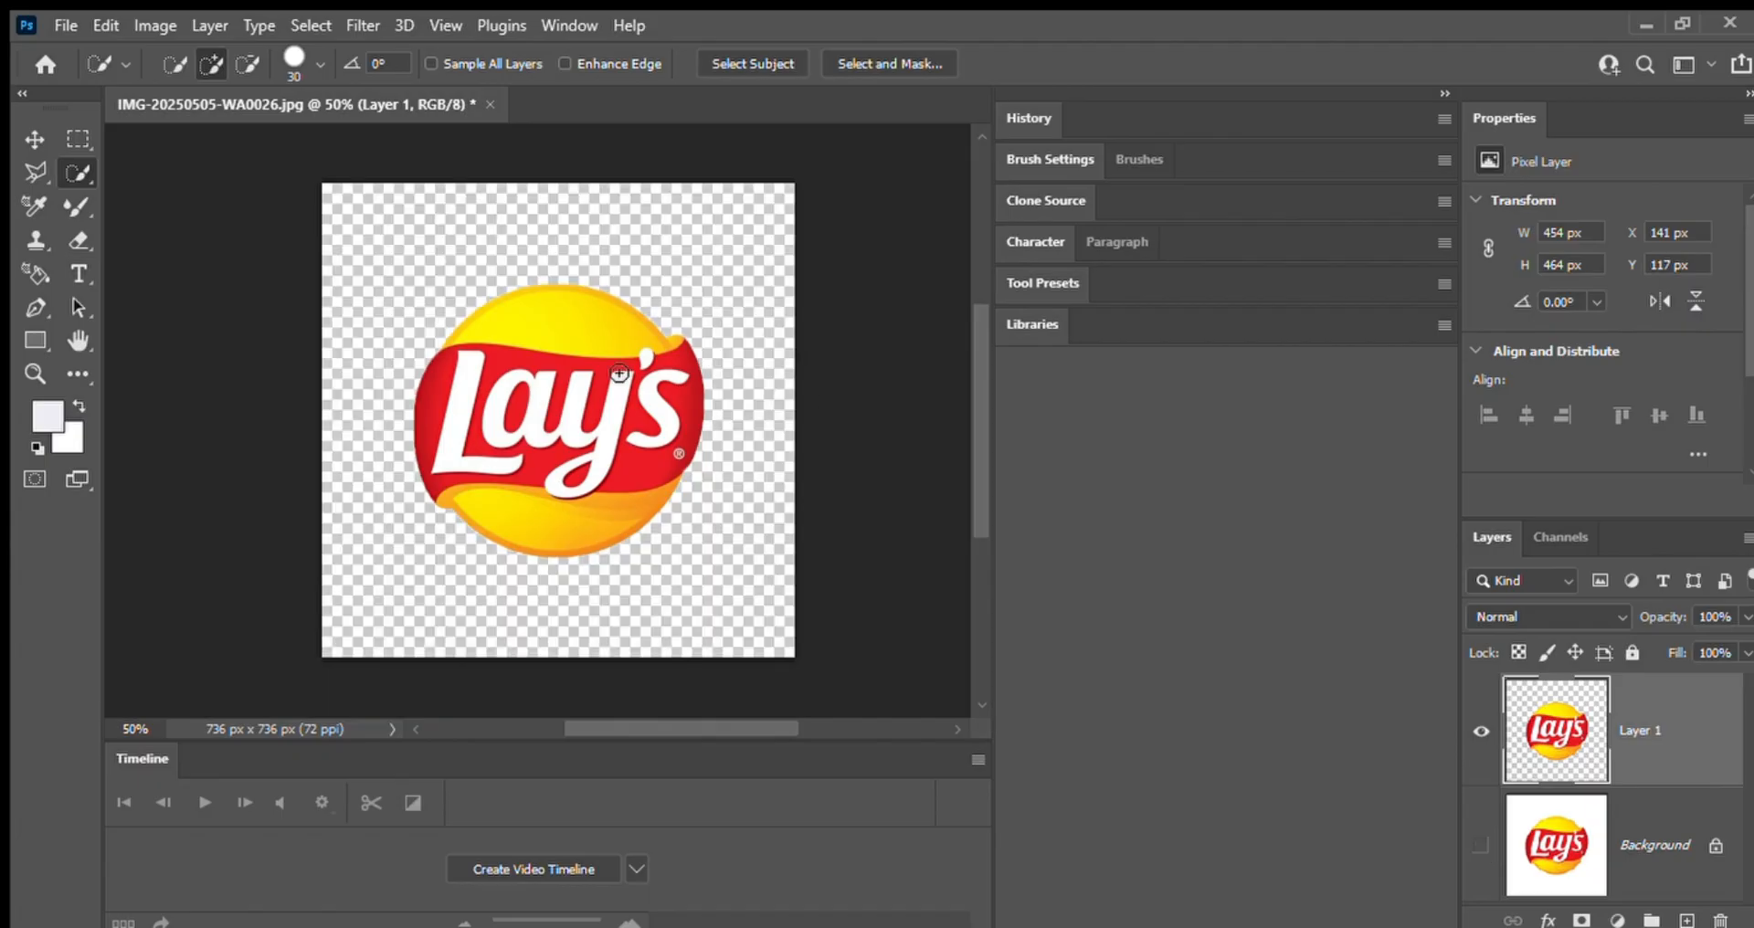
# Select all the white Lay's lettering on Layer 1 with Quick Selection, including the apostrophe and the registered mark, using a smaller brush for details
pyautogui.moveTo(468, 373); pyautogui.dragTo(505, 402)
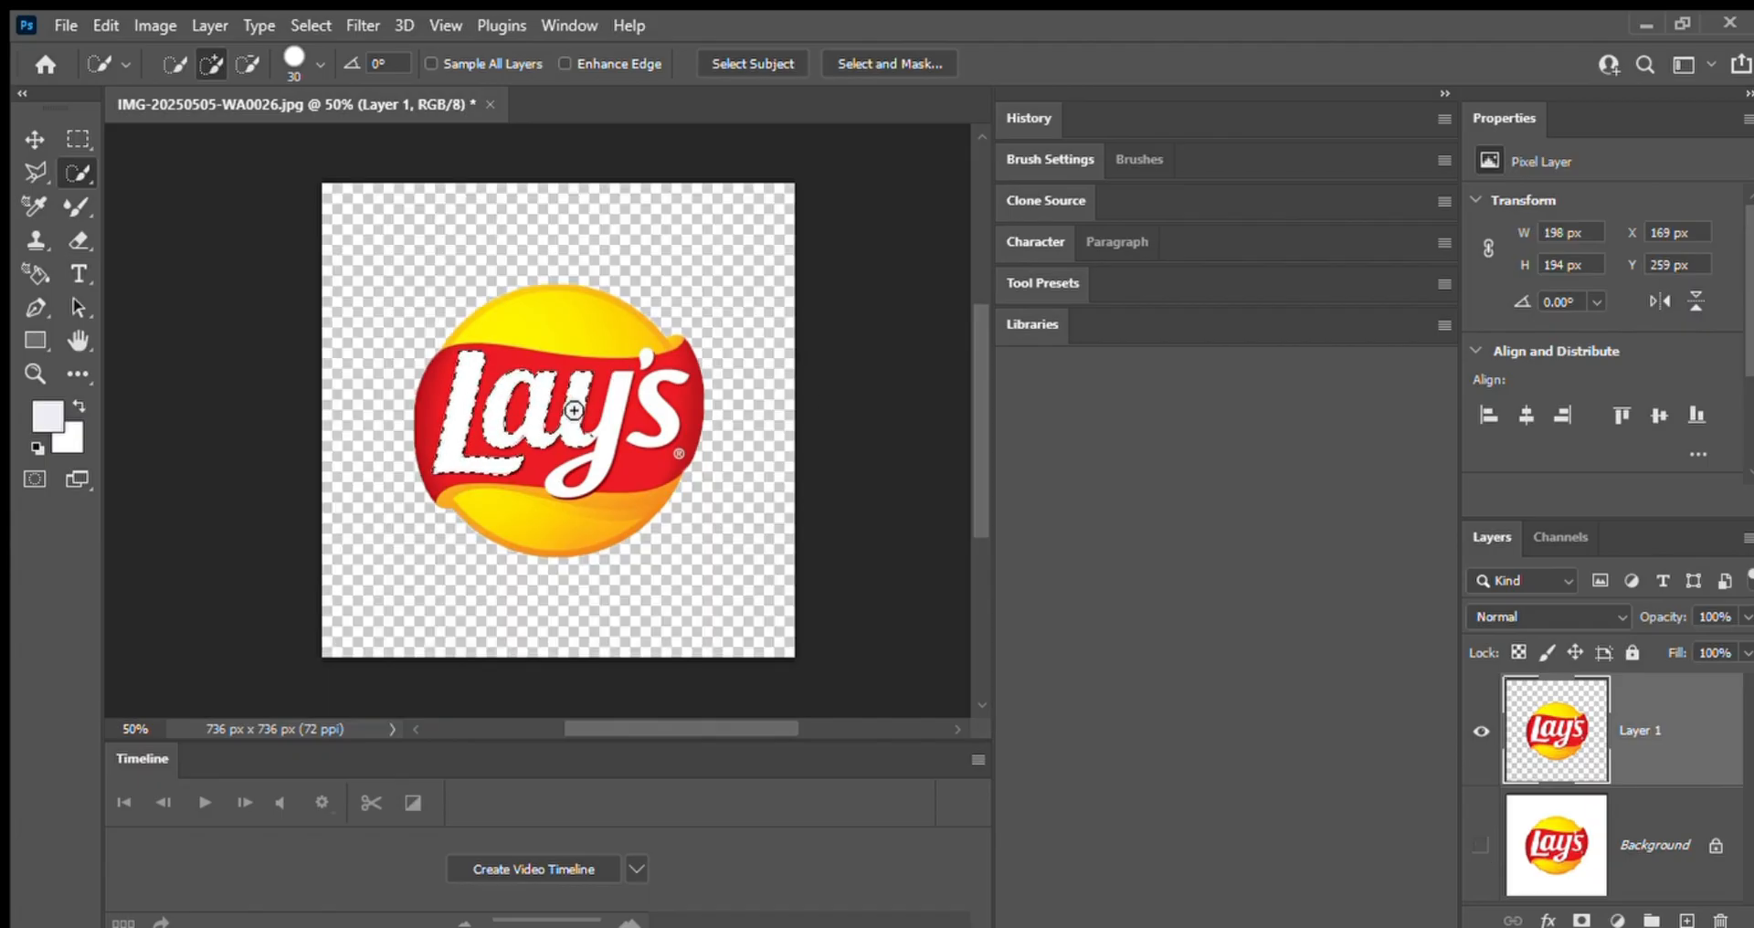
pyautogui.click(656, 406)
pyautogui.press('[')
pyautogui.press('[')
pyautogui.press('[')
pyautogui.press('[')
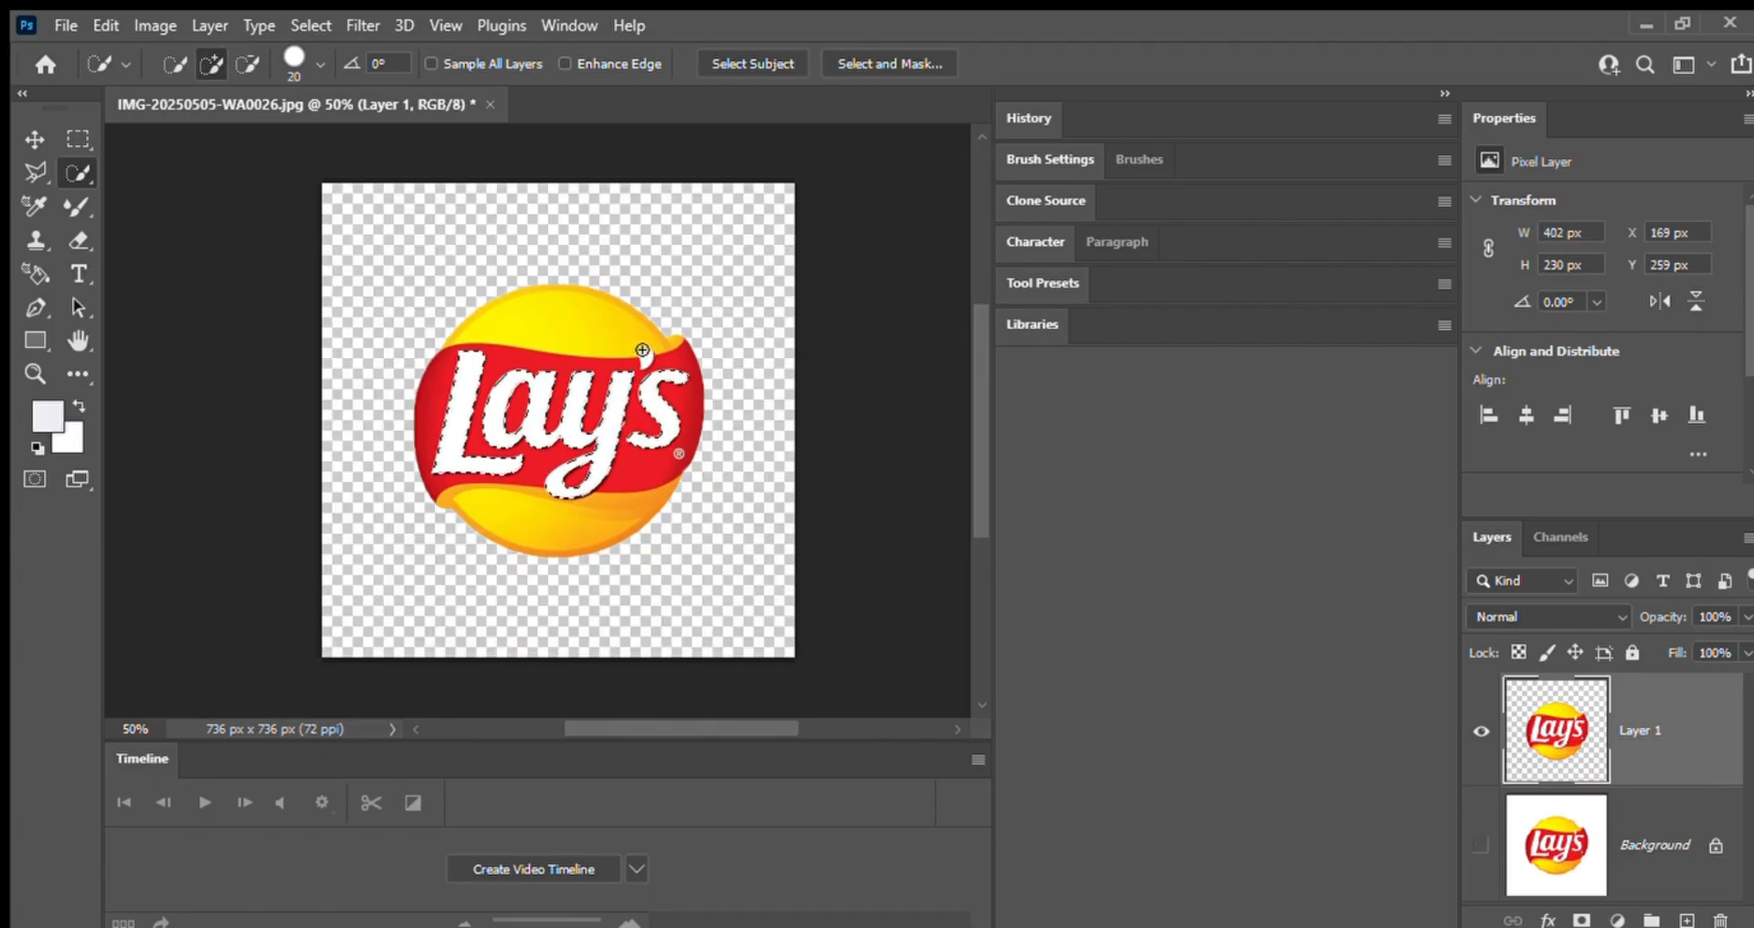
pyautogui.press(']')
pyautogui.click(642, 348)
pyautogui.click(679, 454)
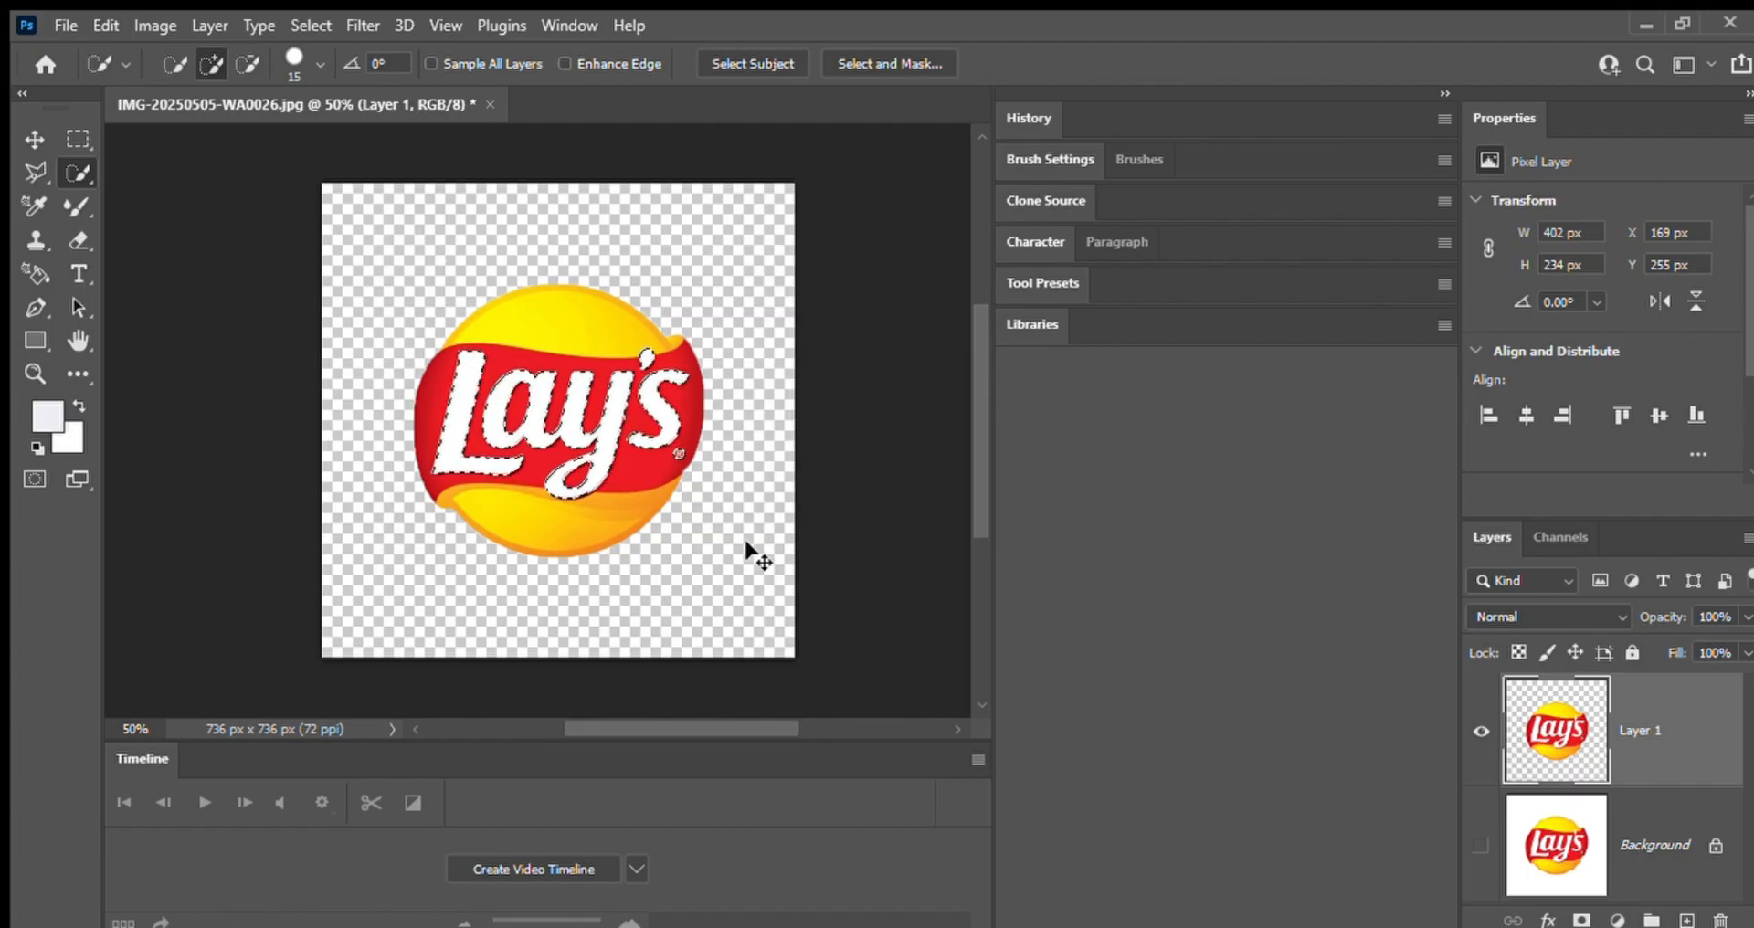
# Cut the selected white lettering out of Layer 1 onto its own layer and hide that lettering layer
pyautogui.hotkey('ctrl', 'j')
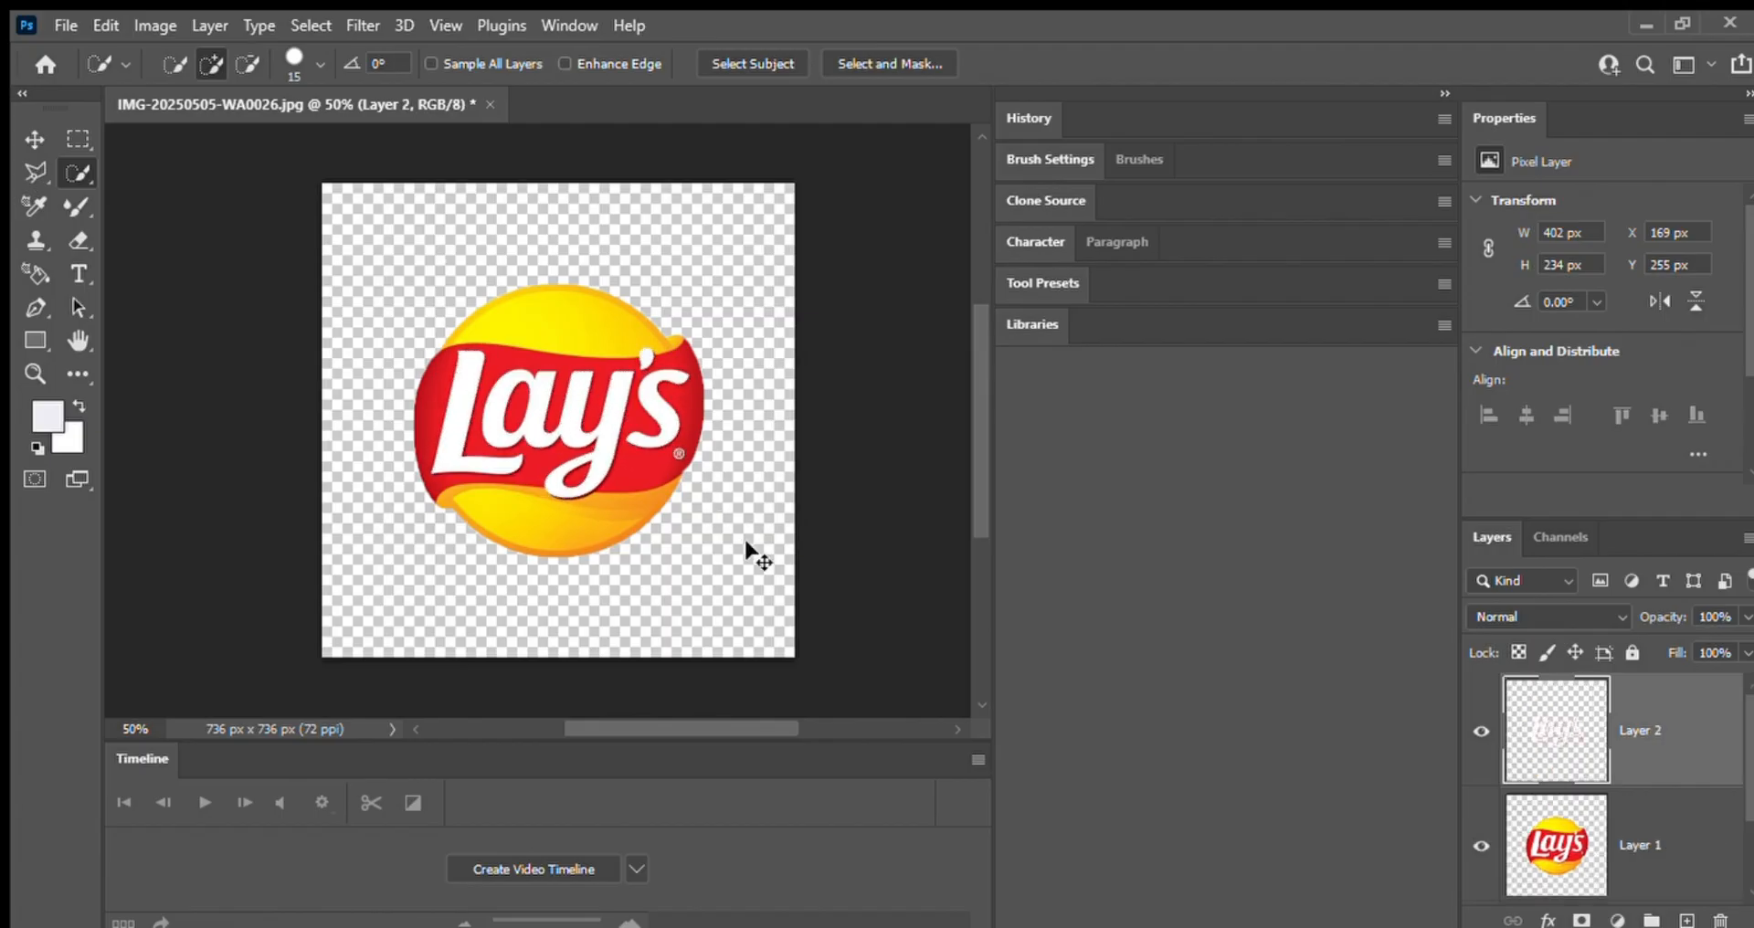
pyautogui.press('Delete')
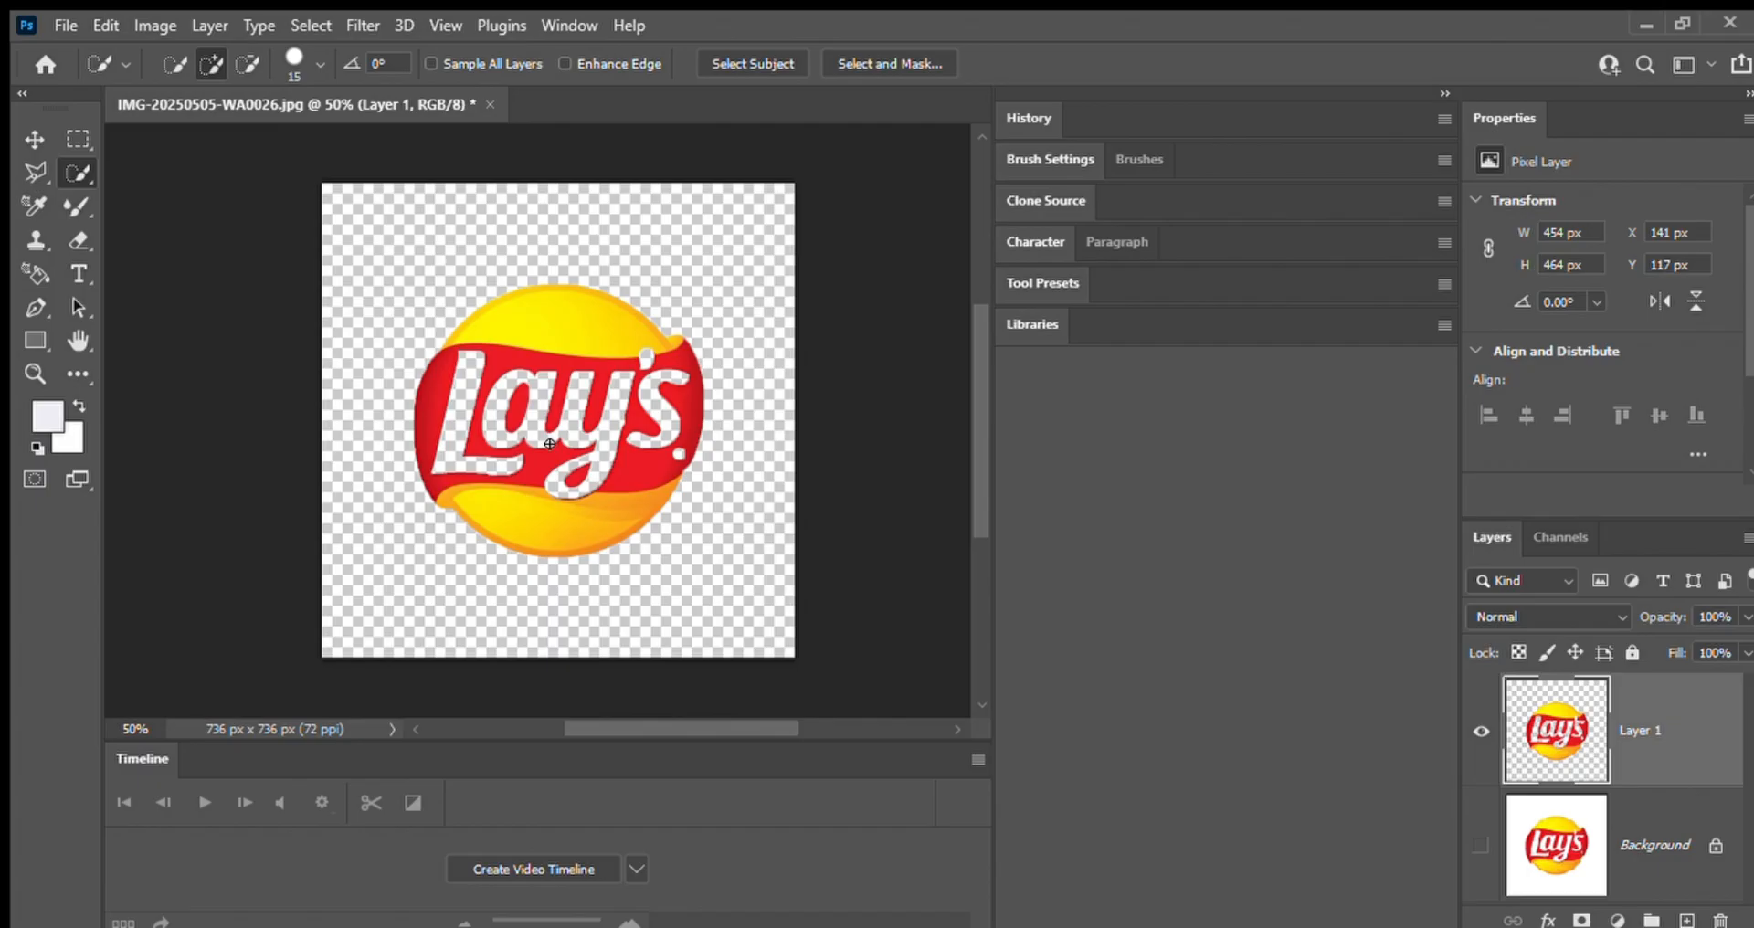
pyautogui.hotkey('ctrl', 'z')
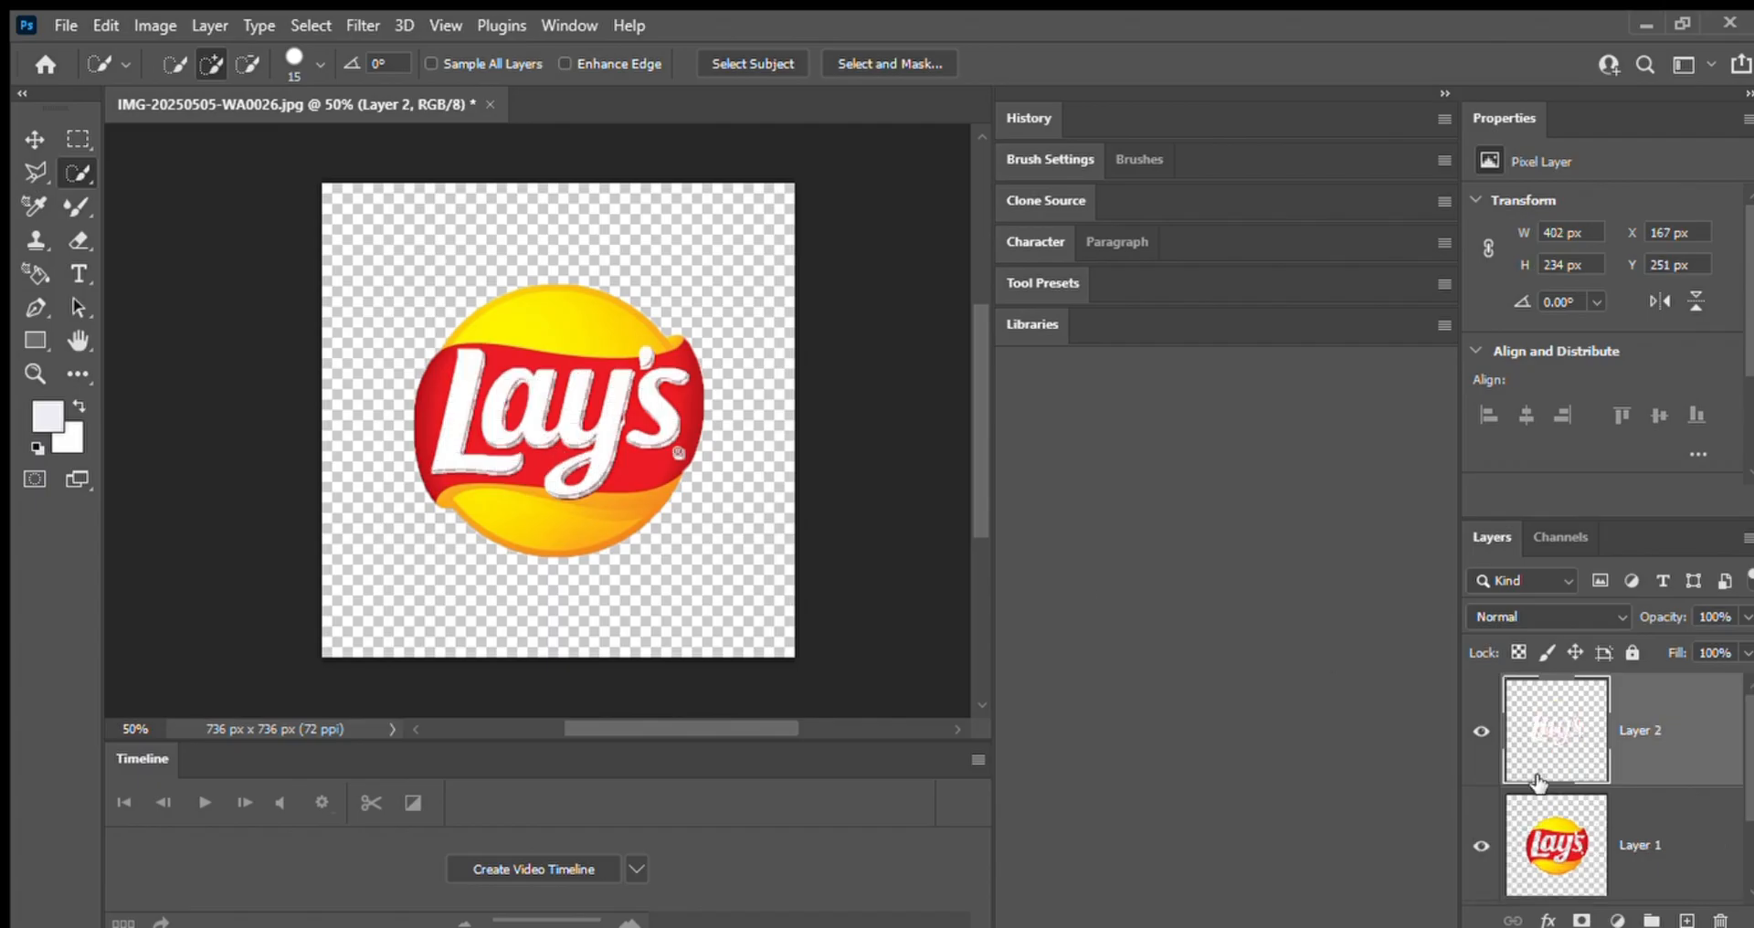
pyautogui.click(1481, 731)
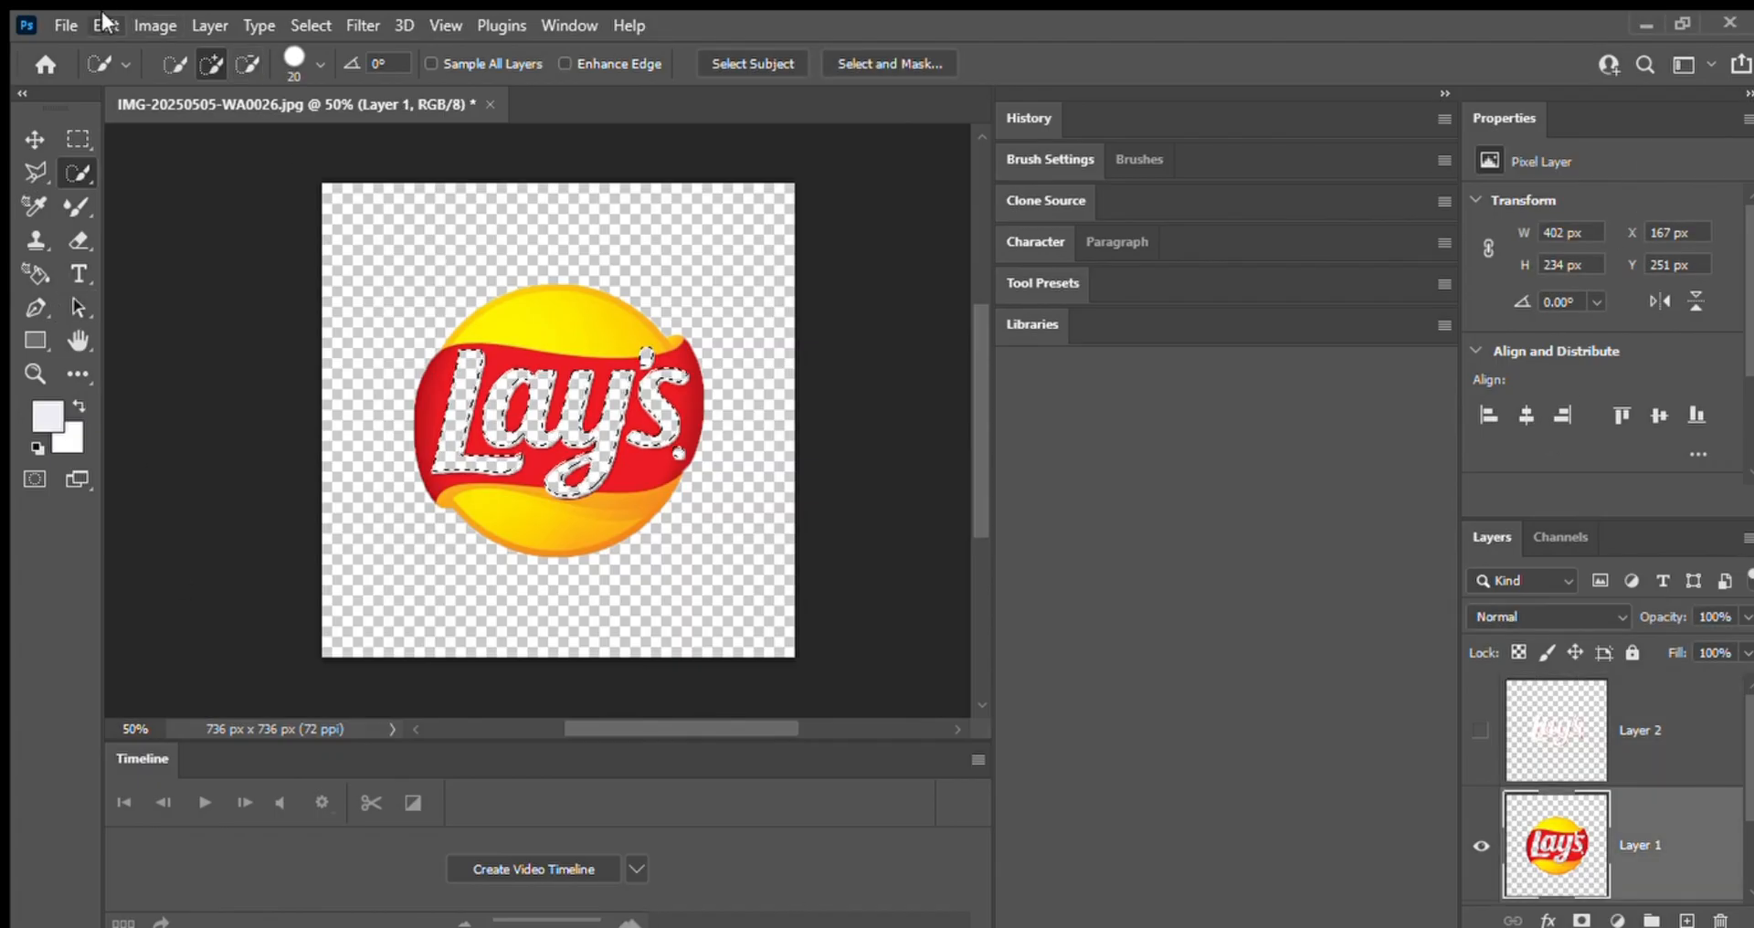
# Apply a fill to the selected lettering gap in the red band of Layer 1
pyautogui.click(106, 25)
pyautogui.click(203, 410)
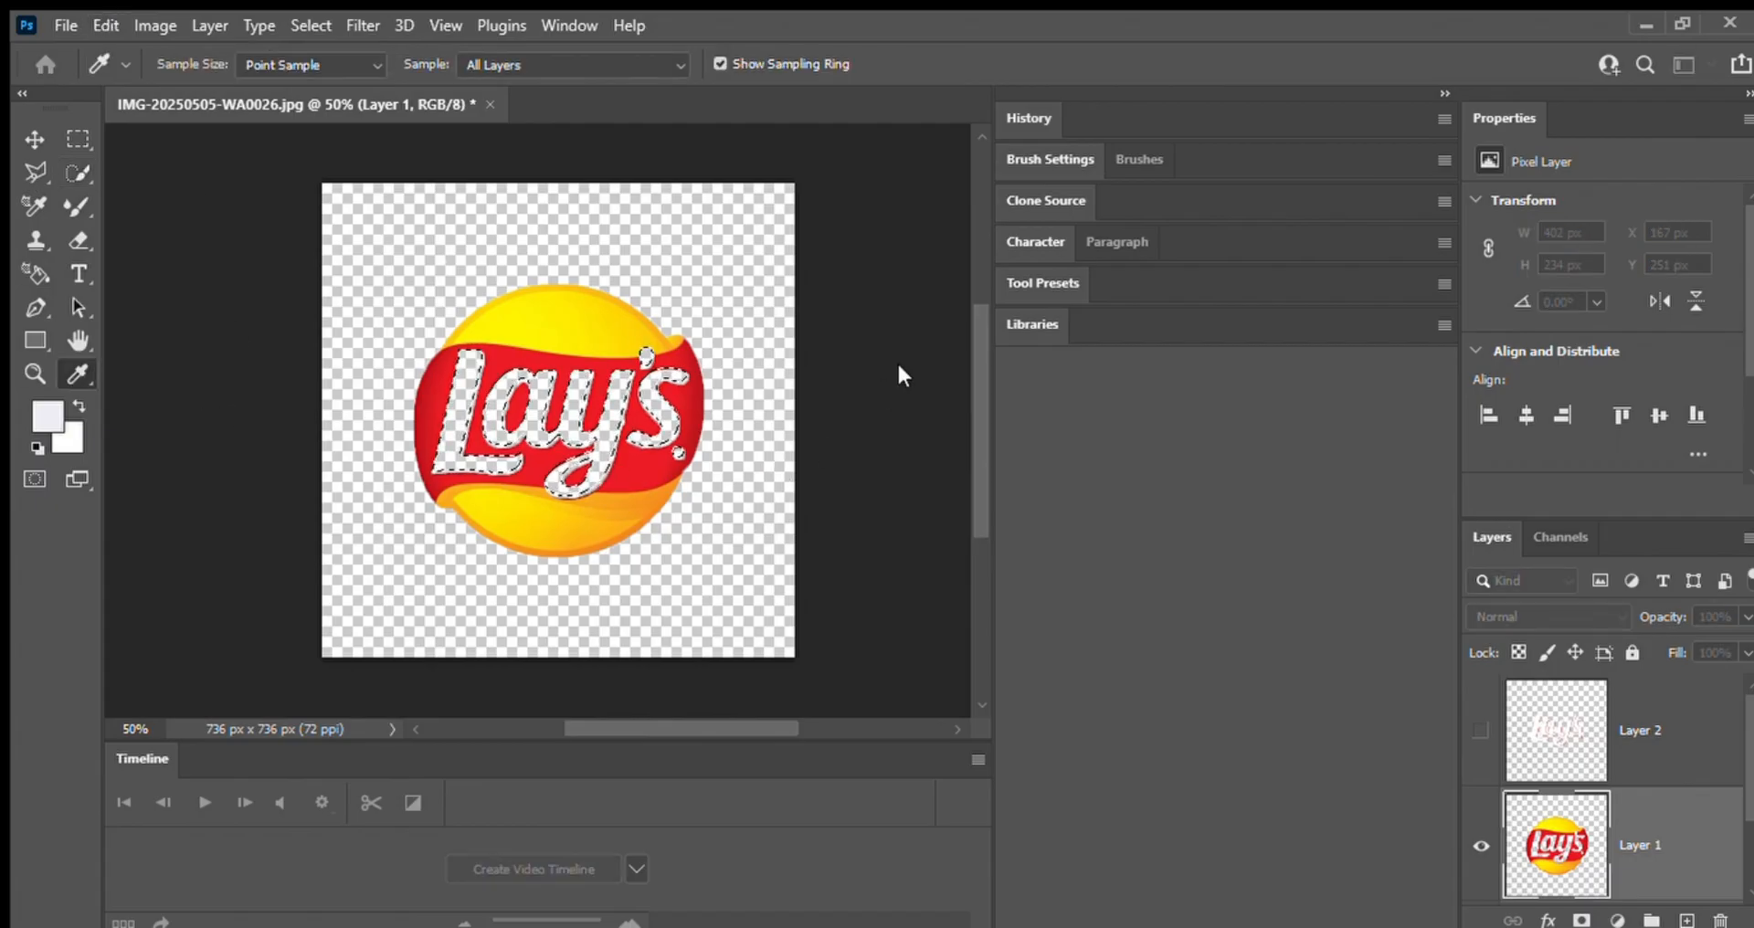
pyautogui.click(1038, 206)
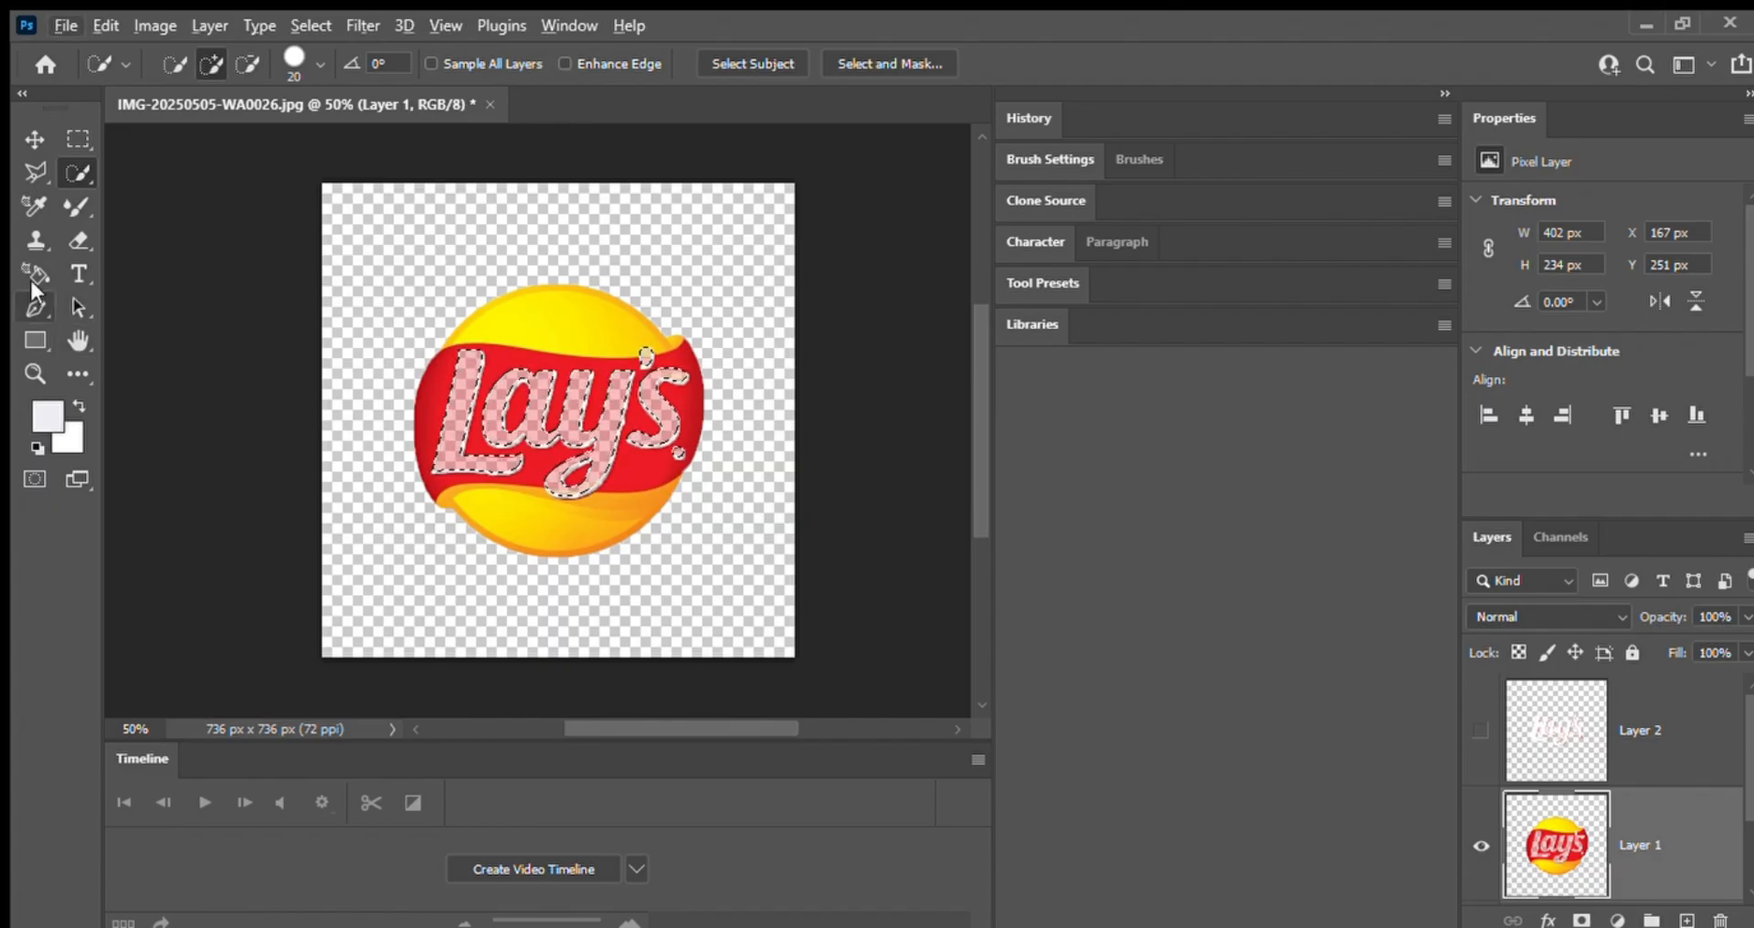
# Blend red over the selected lettering area of Layer 1 with the size 150 Mixer Brush and toggle the layer's visibility to check it
pyautogui.click(77, 208)
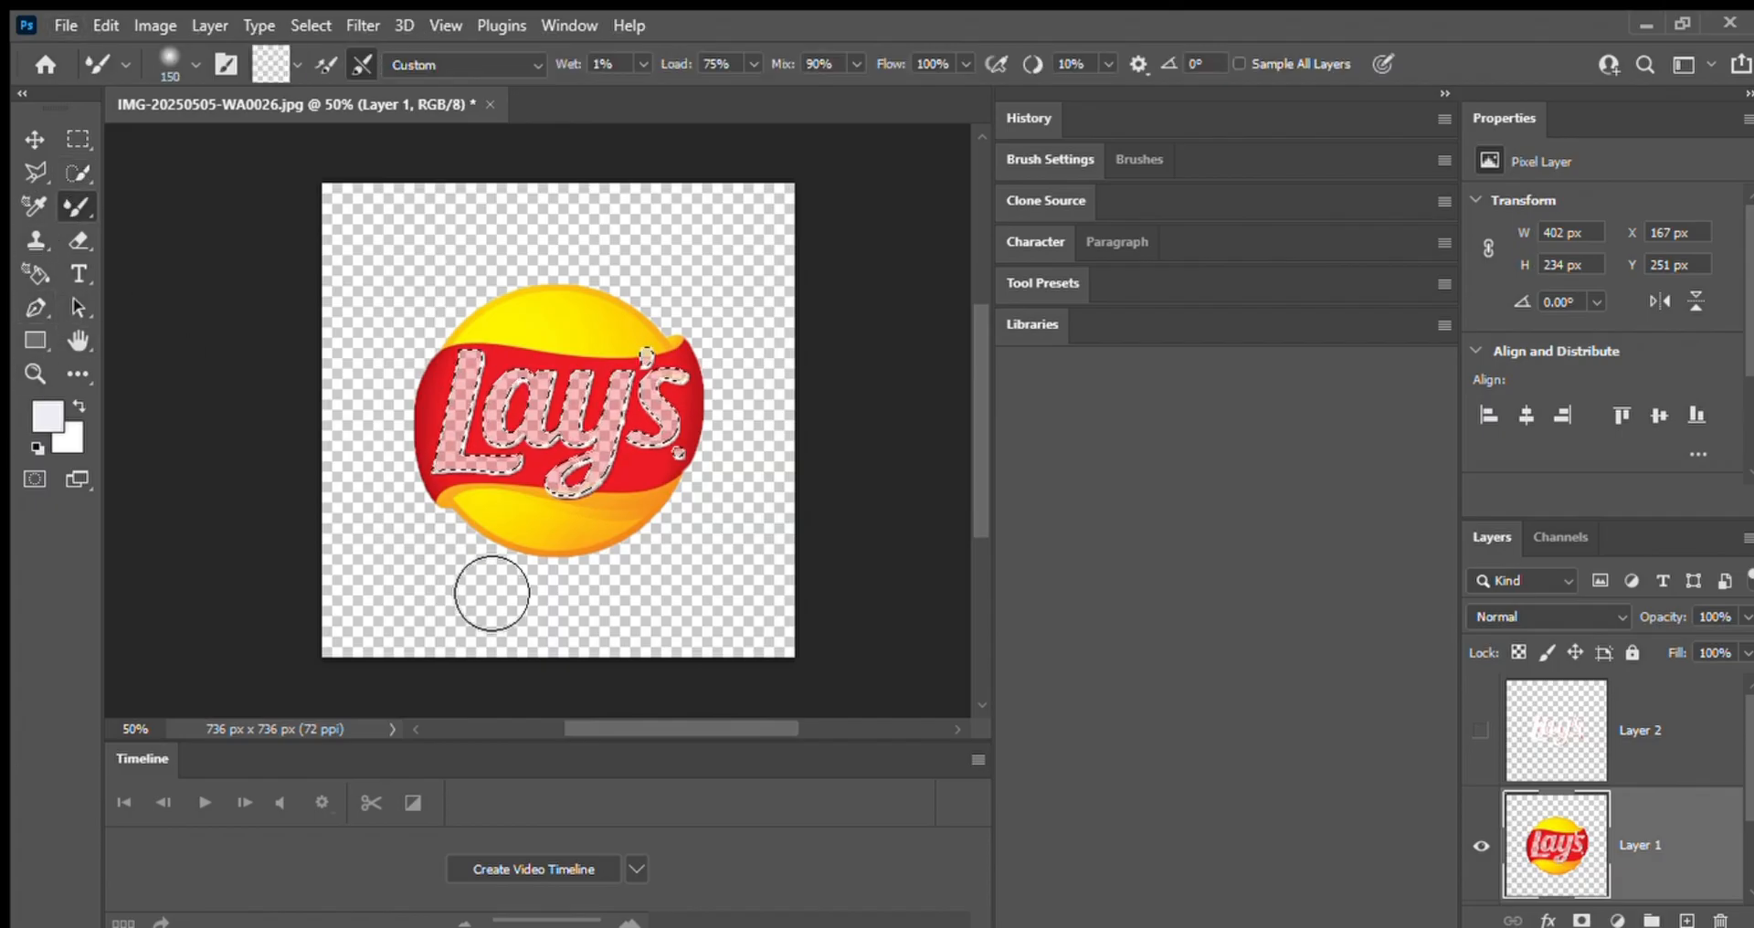
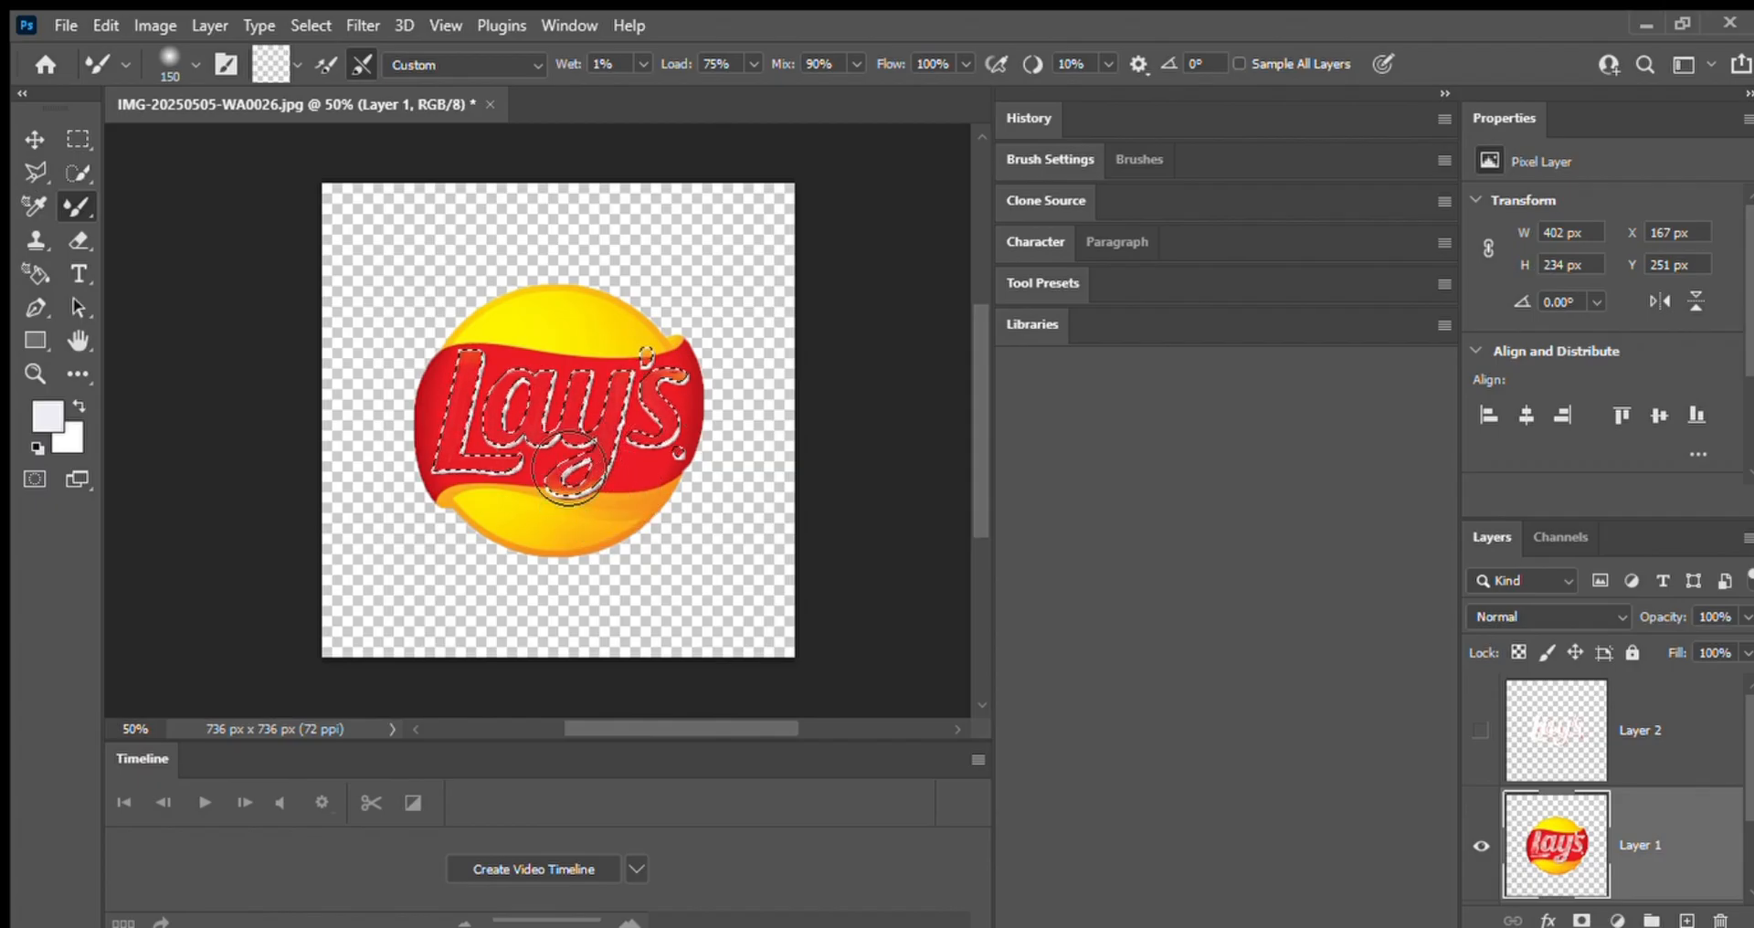
pyautogui.moveTo(570, 467); pyautogui.dragTo(609, 453)
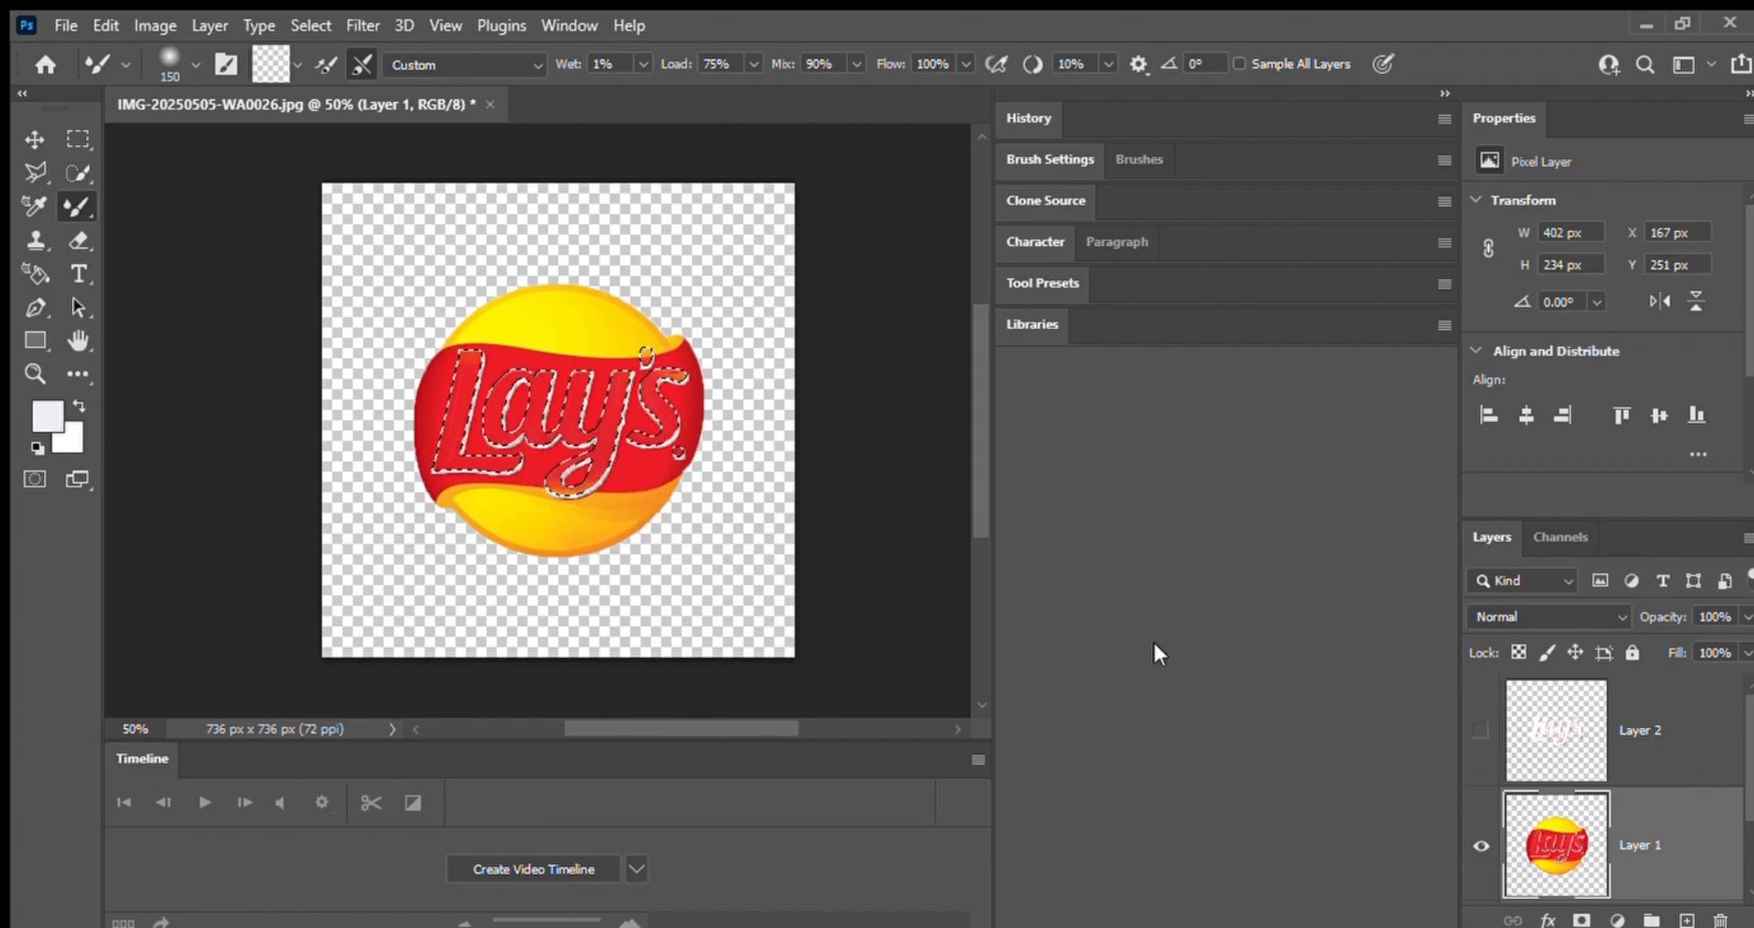
pyautogui.click(1481, 845)
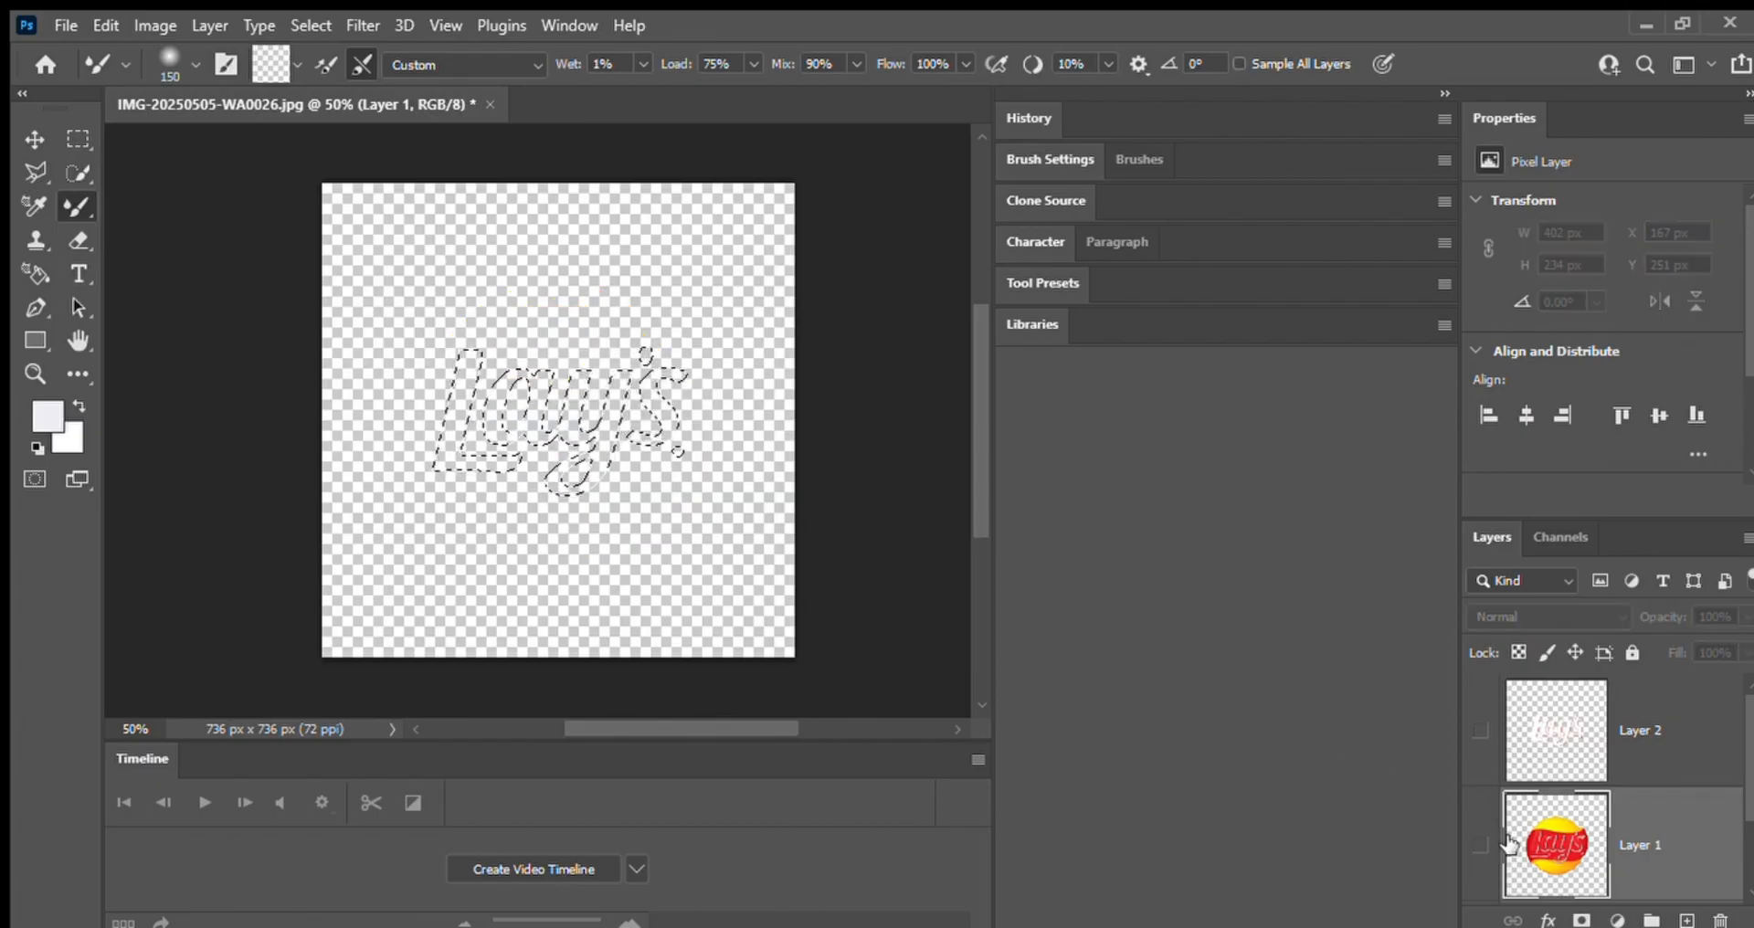
pyautogui.click(1481, 845)
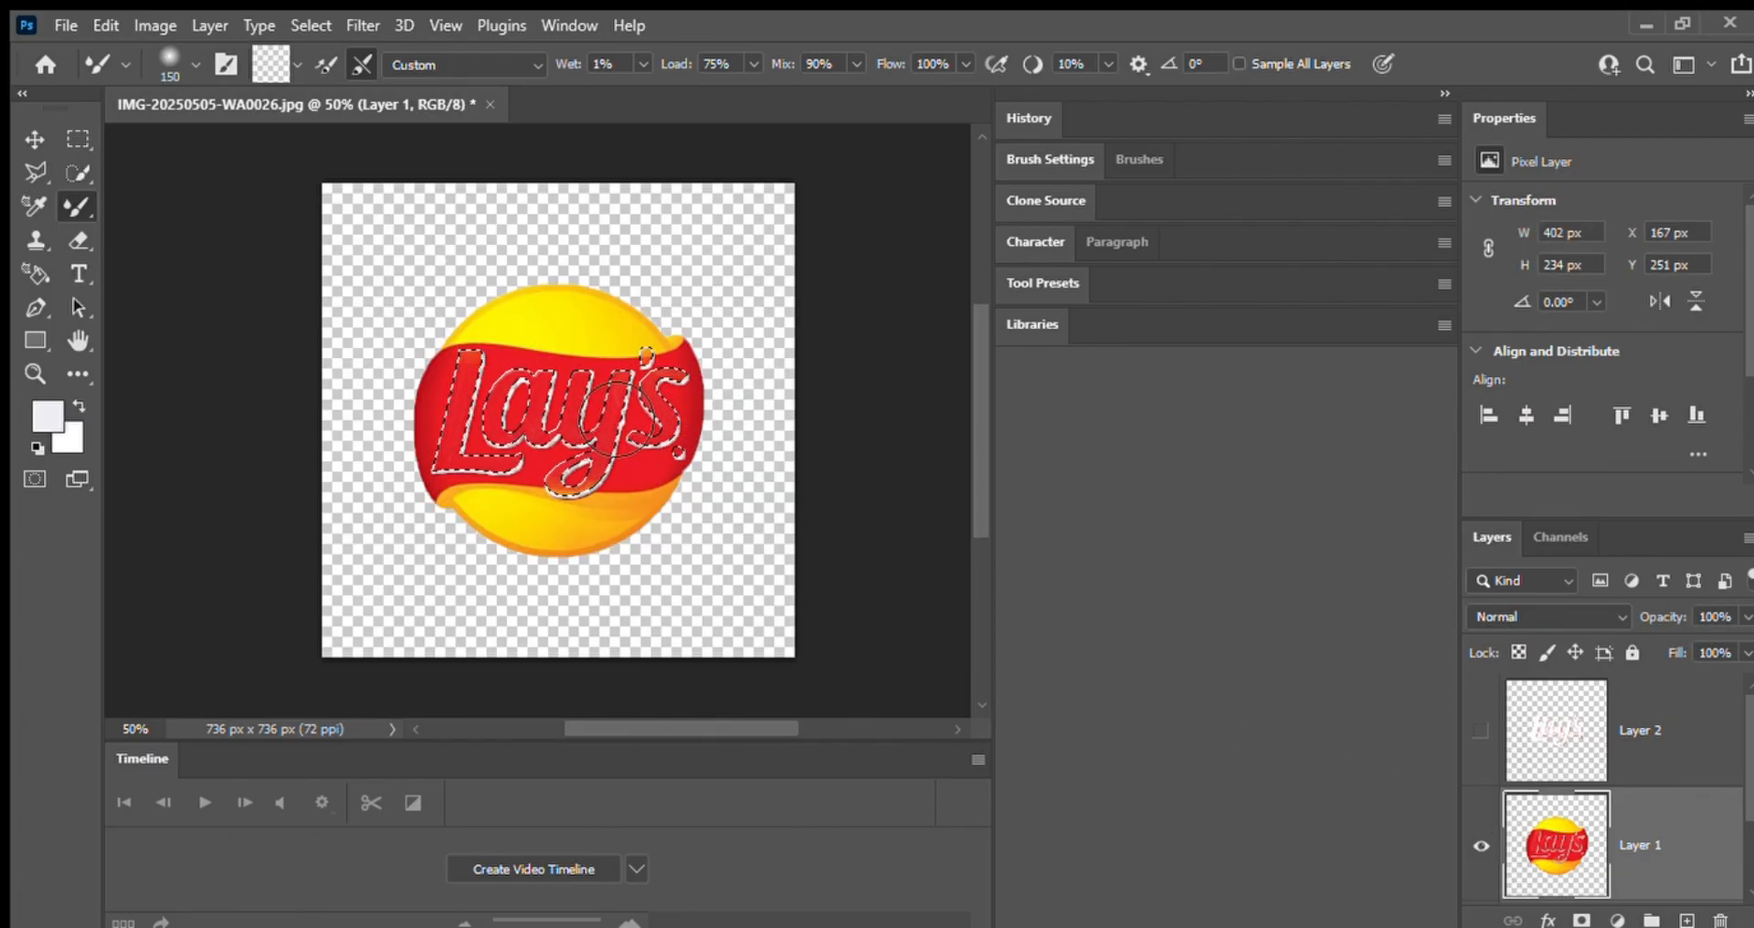
# Select the logo's red band on Layer 1 with Quick Selection and copy it to a new layer
pyautogui.click(75, 173)
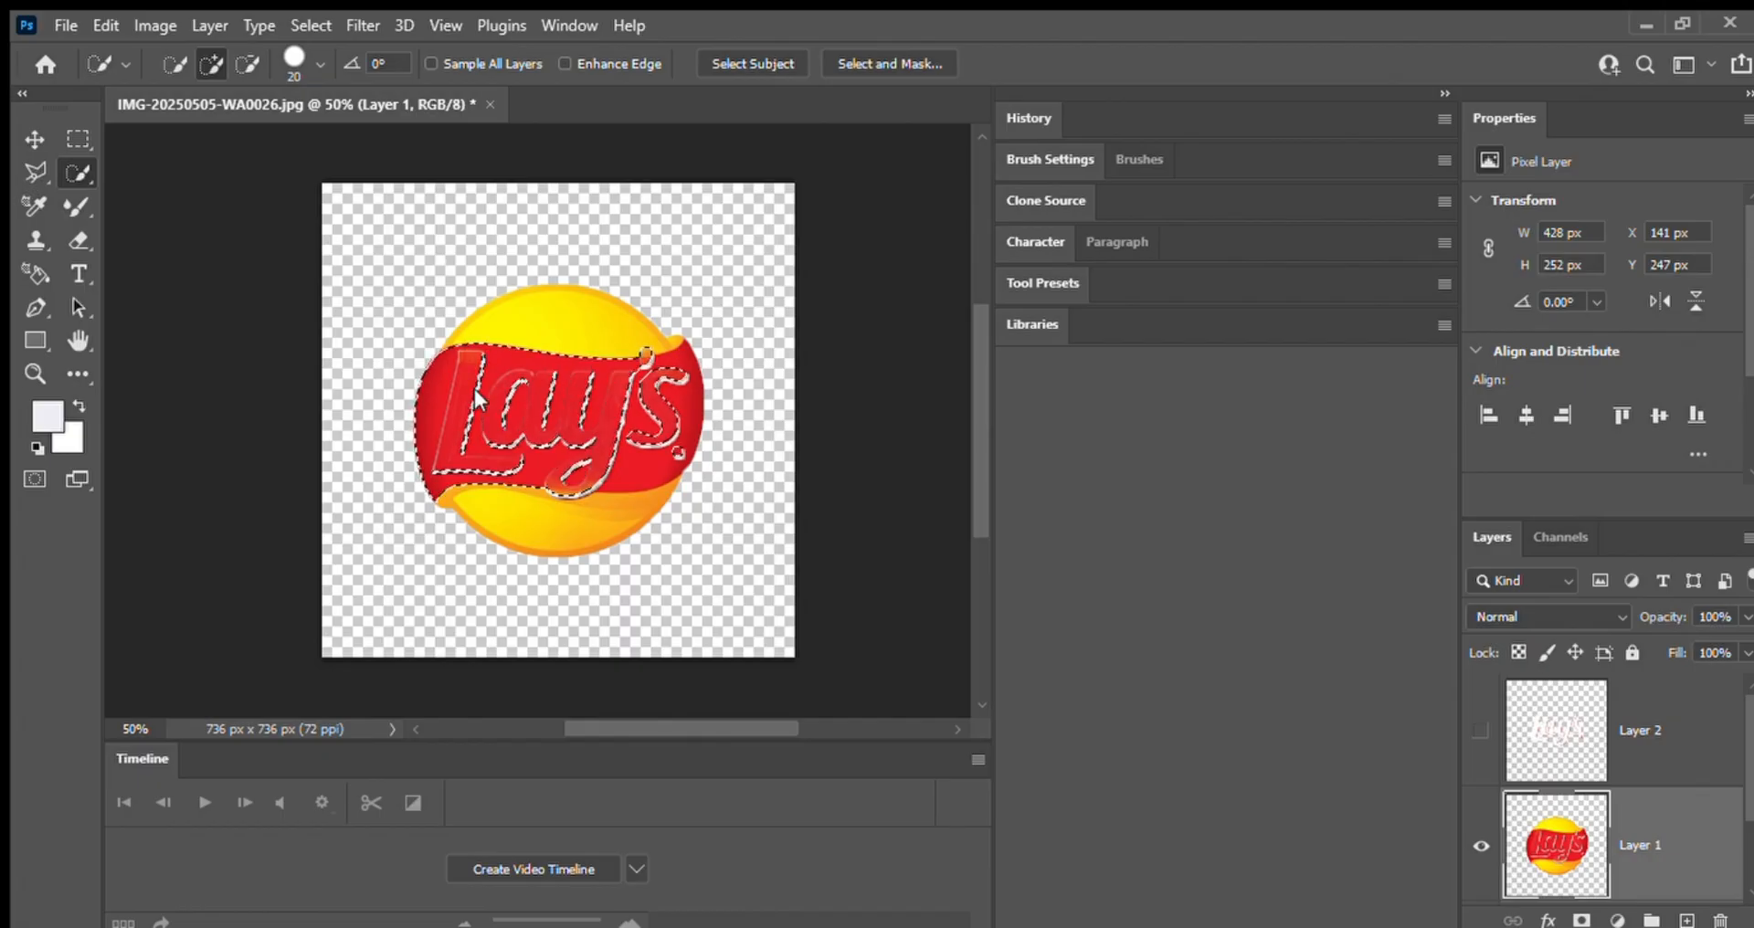
pyautogui.click(650, 362)
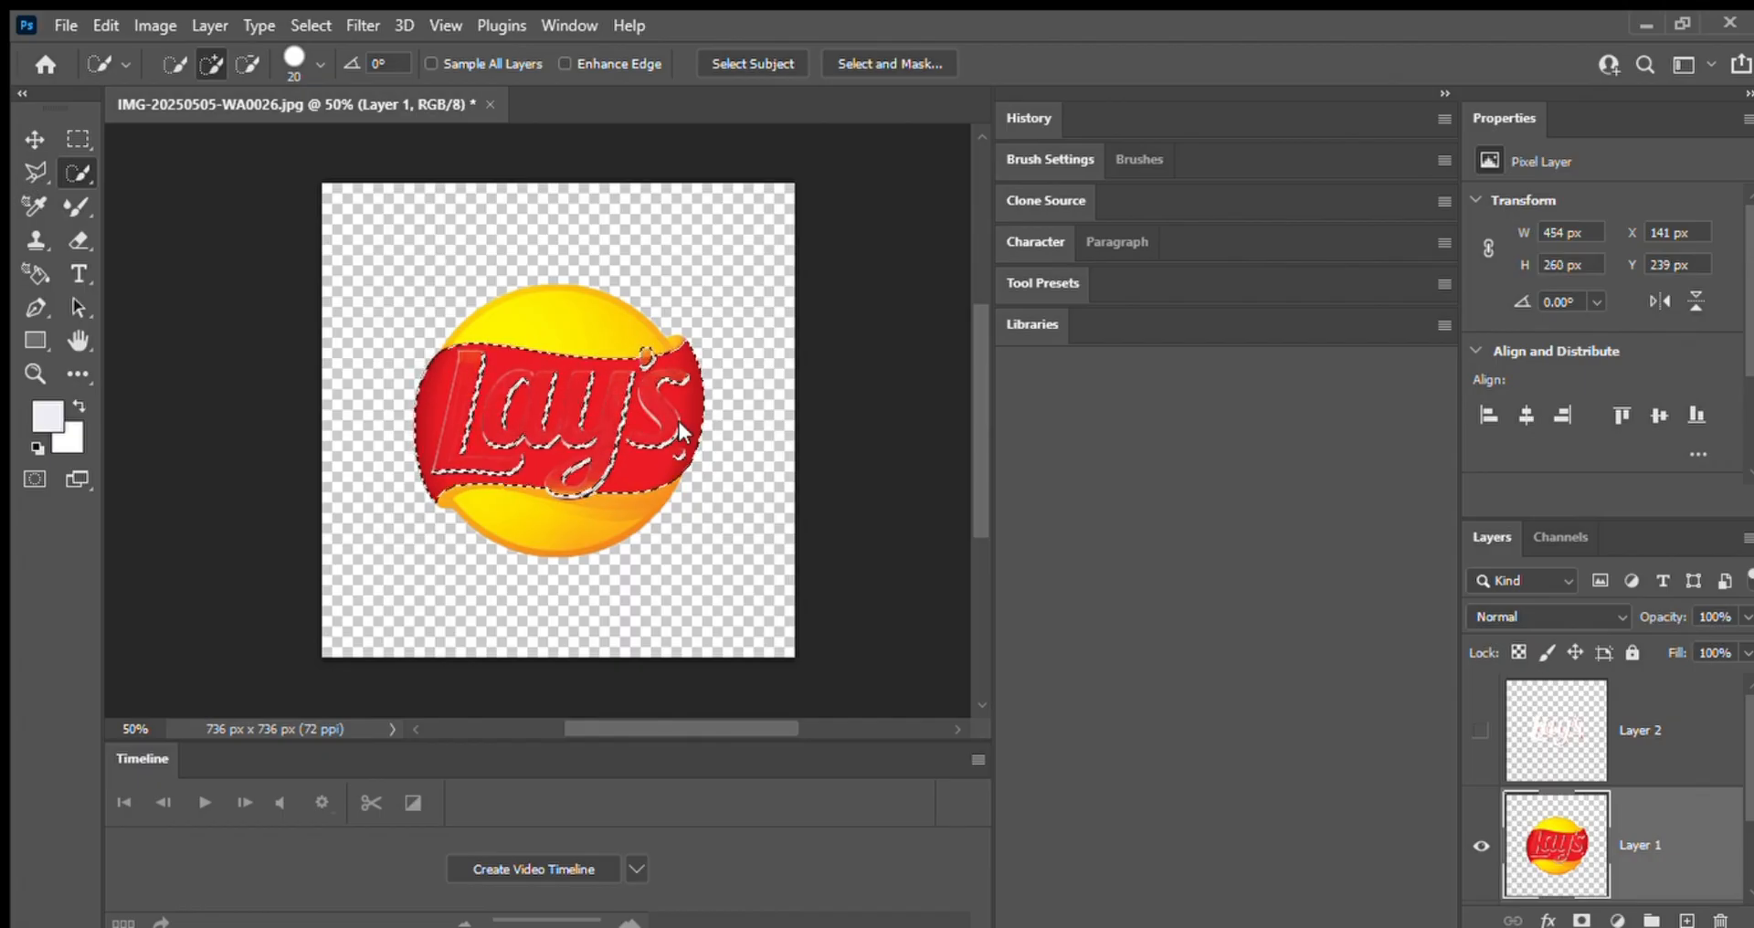
pyautogui.hotkey('ctrl', 'j')
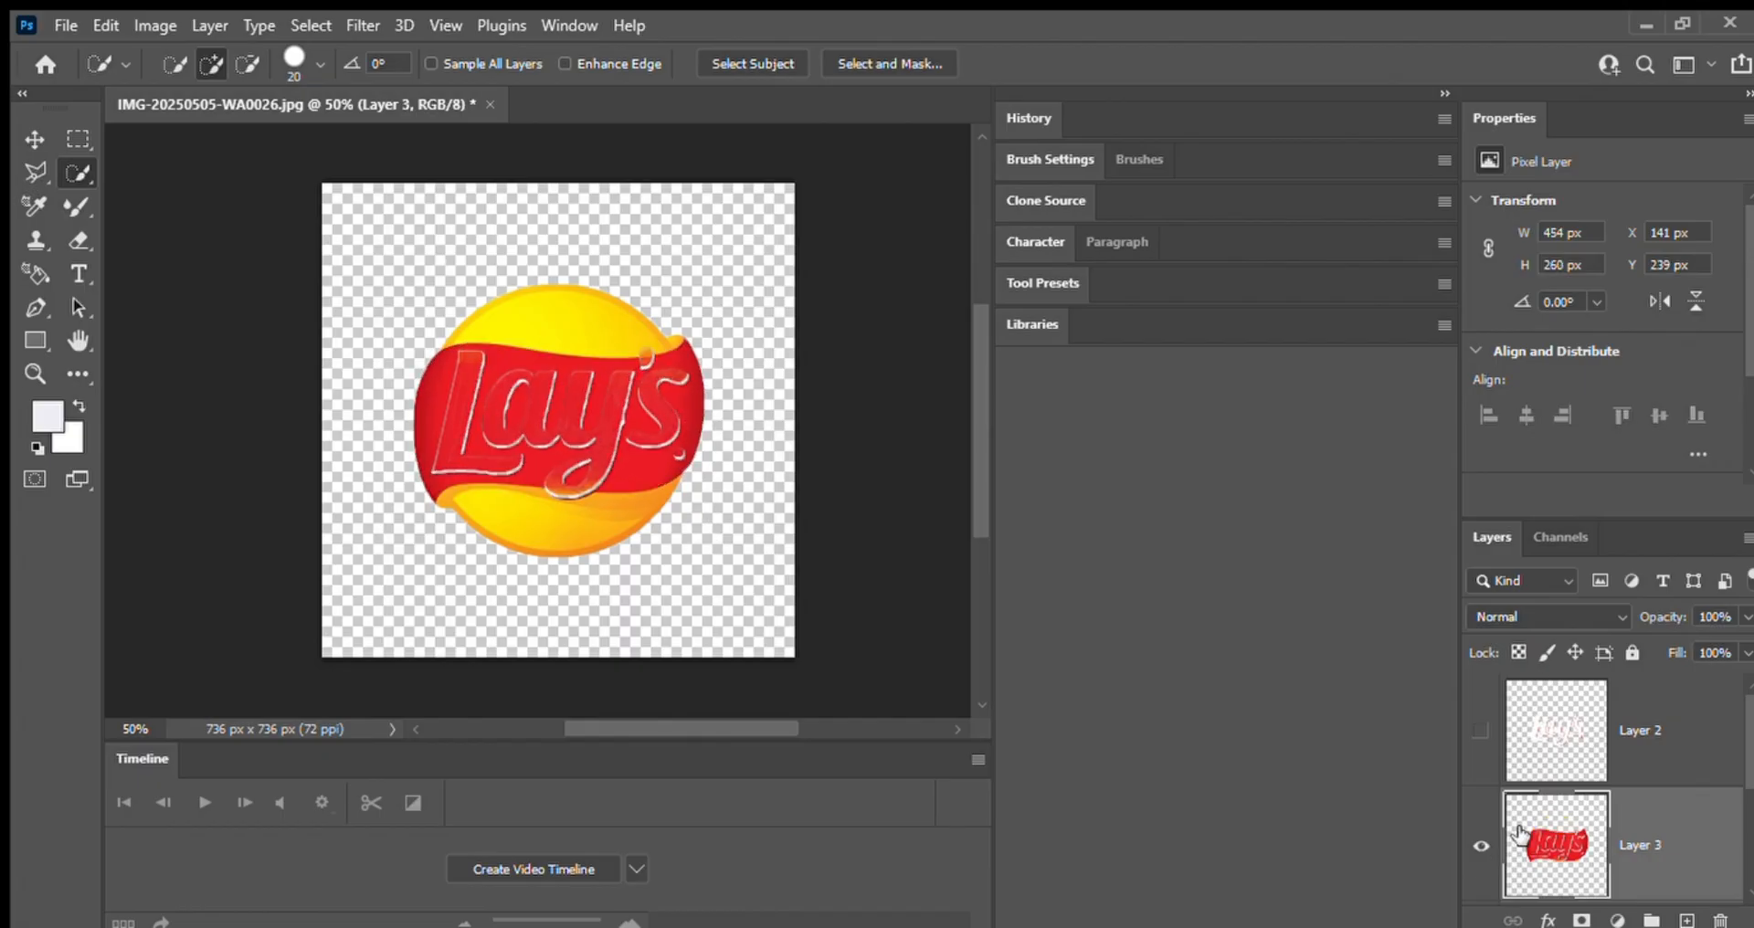
# Toggle the visibility of the Background and Layer 1 to compare them with the red band layer, and undo the last visibility change
pyautogui.scroll(-3, 1495, 919)
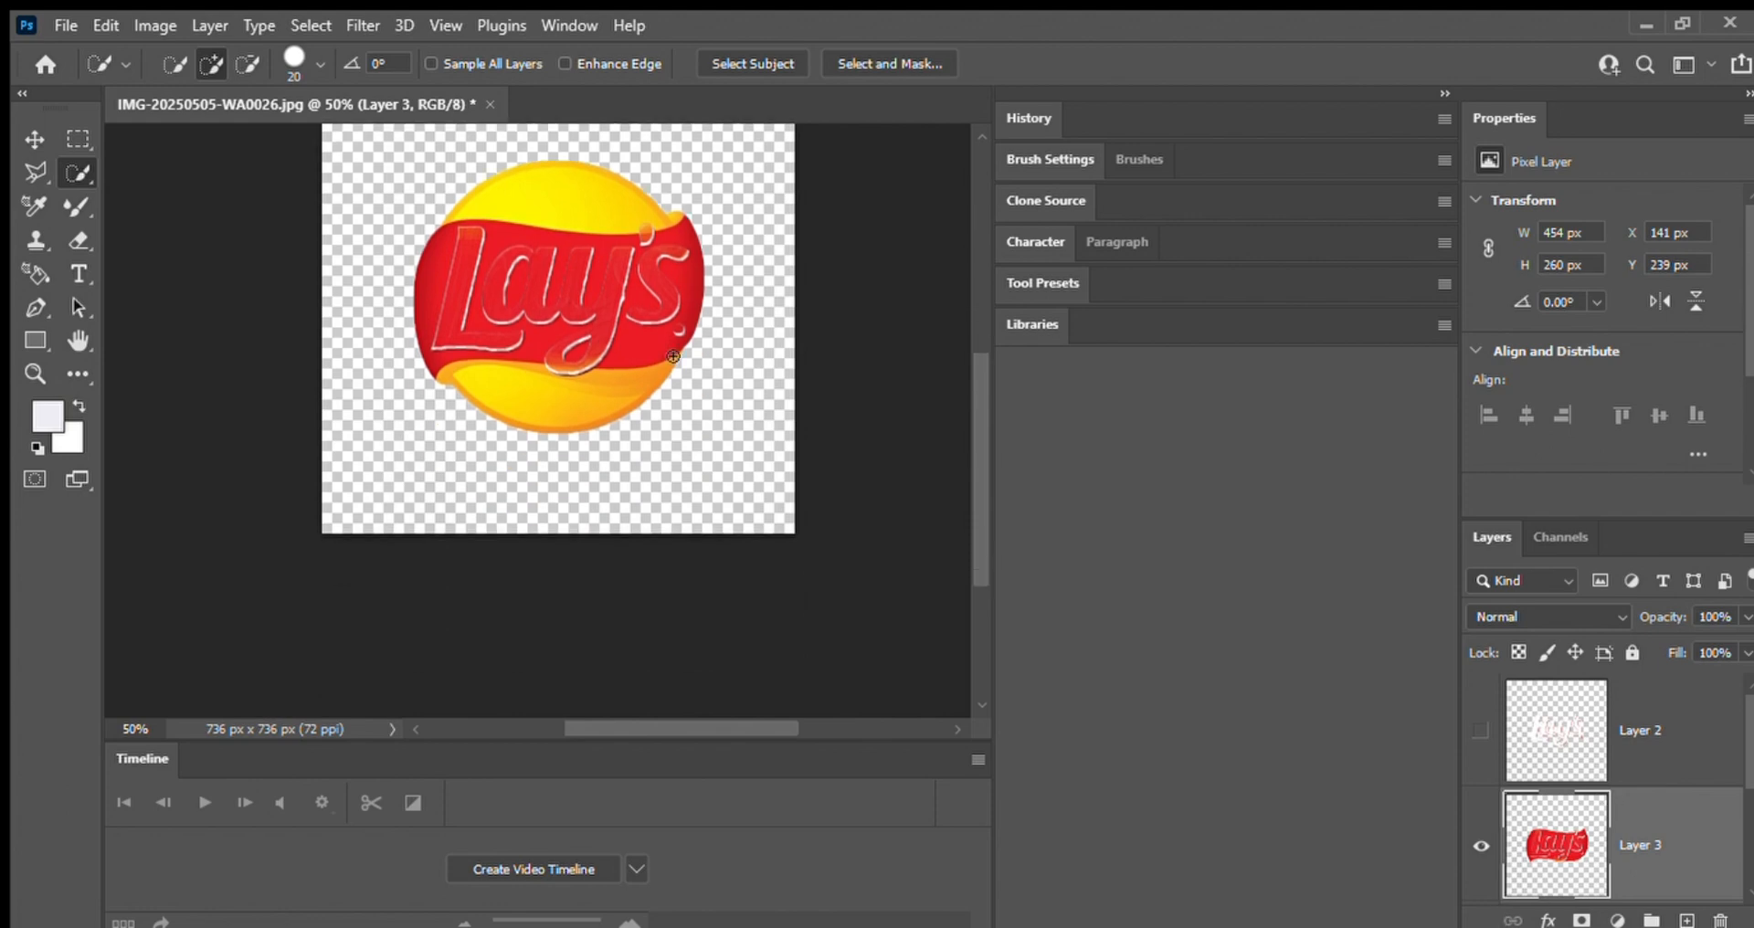
pyautogui.scroll(-2, 1595, 690)
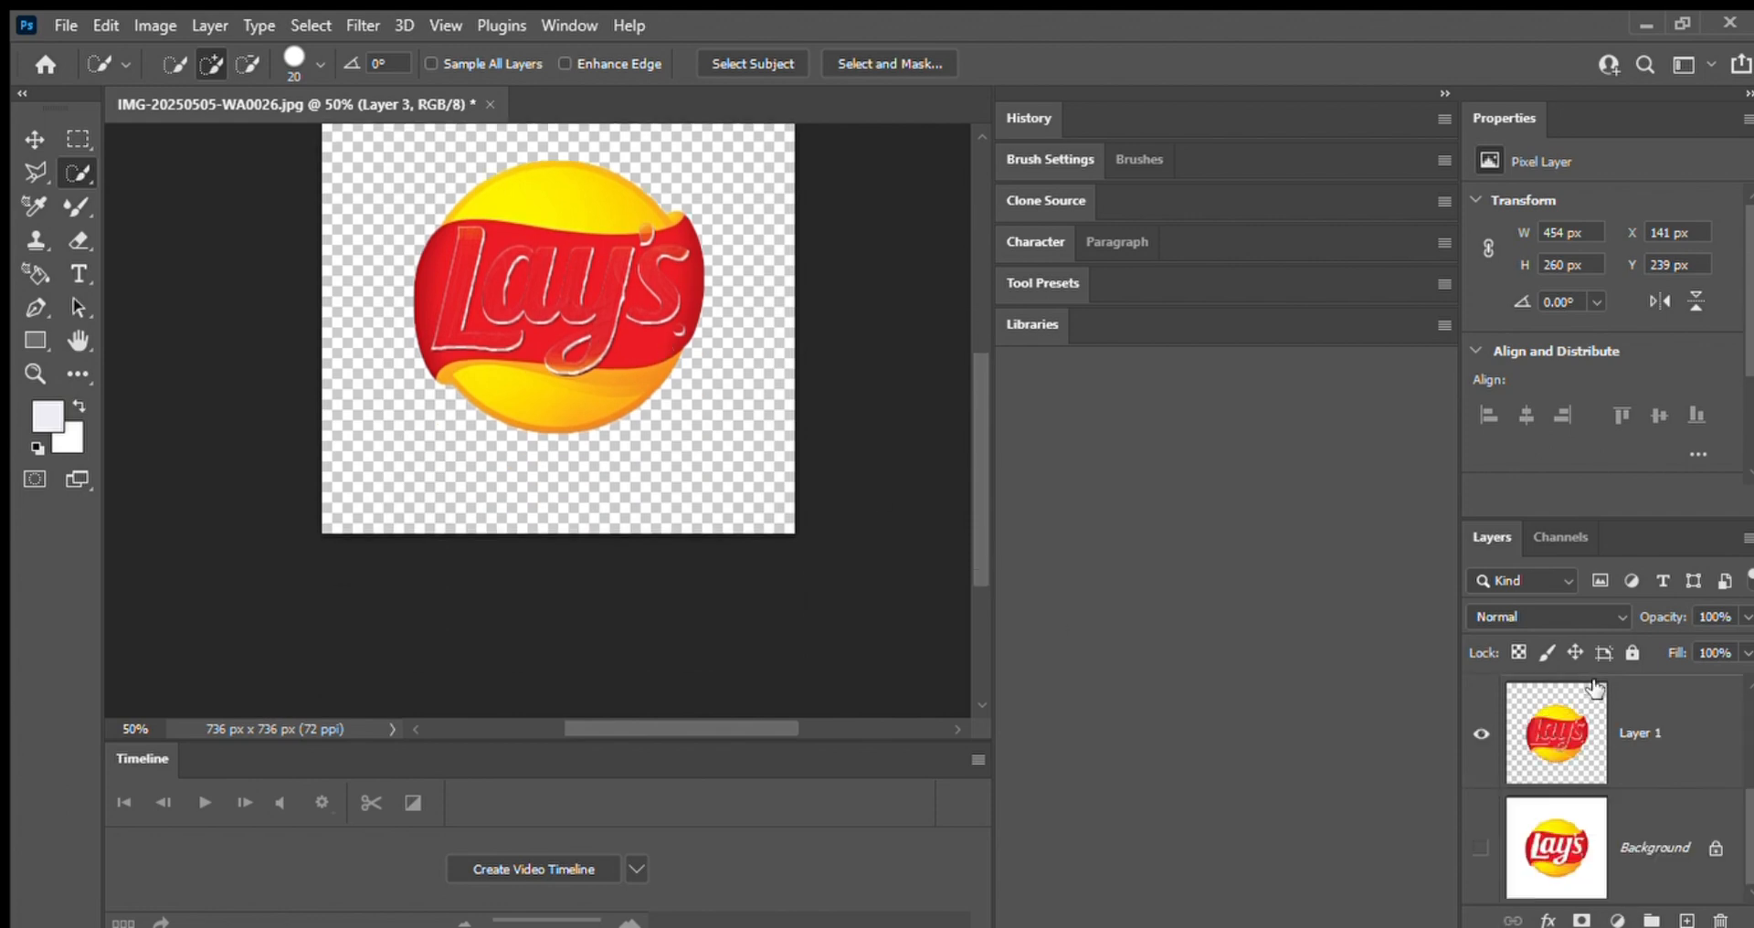
pyautogui.click(1482, 848)
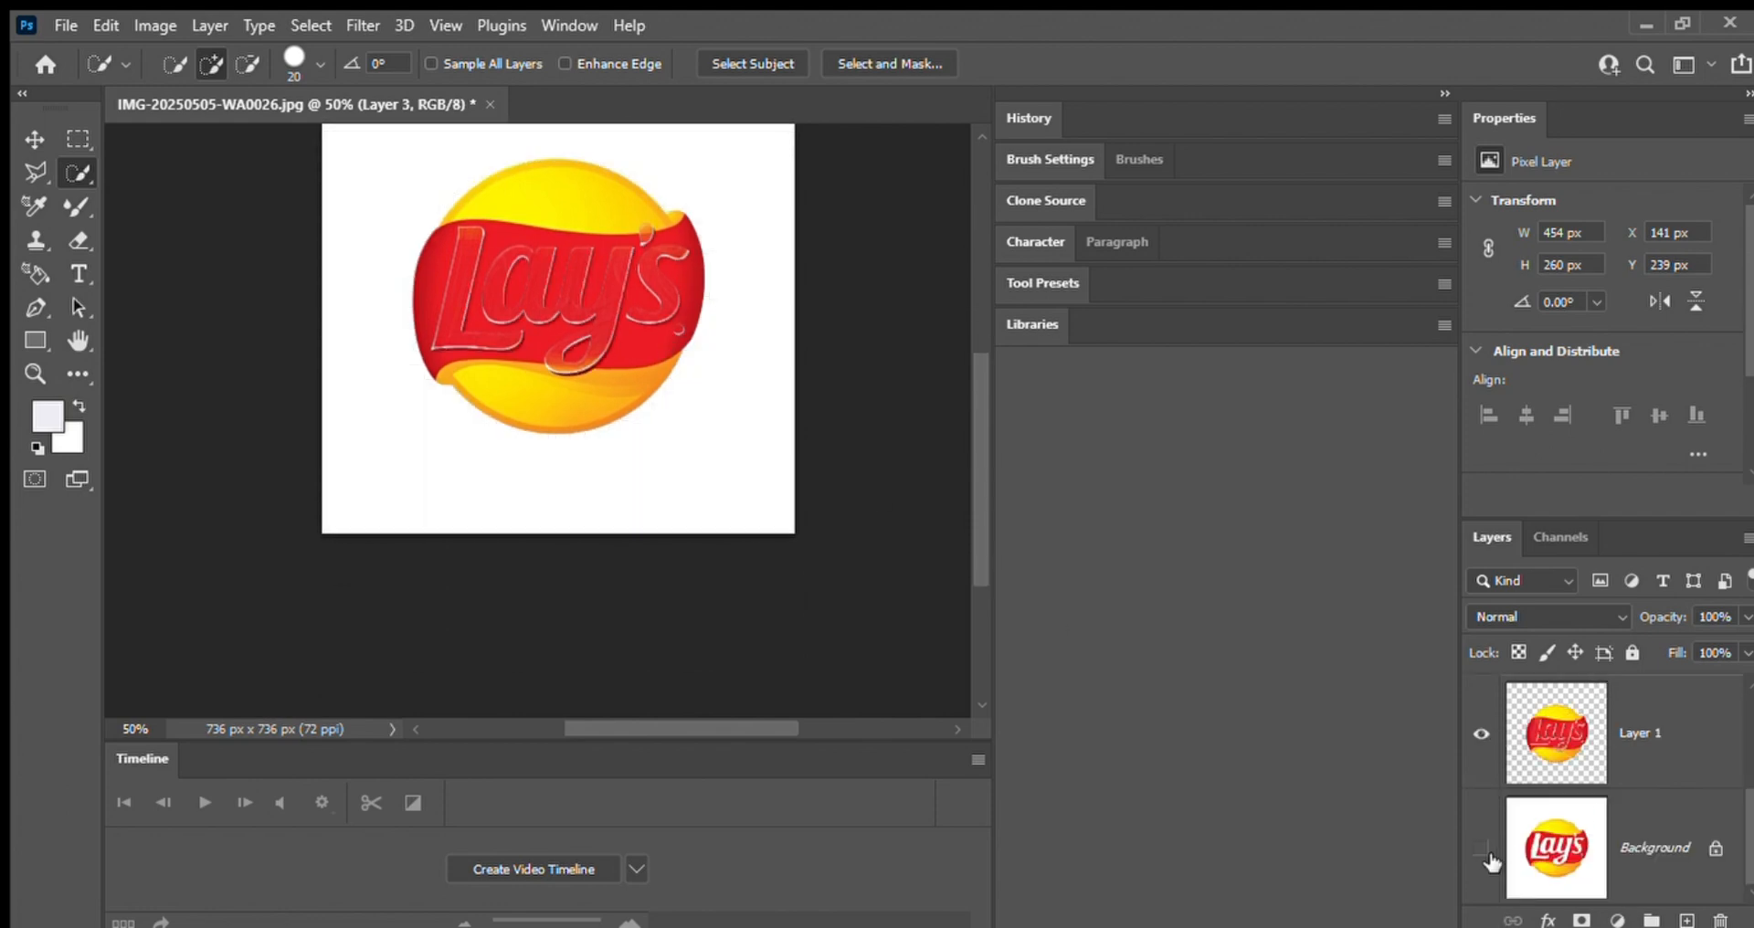
pyautogui.click(1482, 852)
pyautogui.scroll(2, 1487, 760)
pyautogui.scroll(-1, 1488, 763)
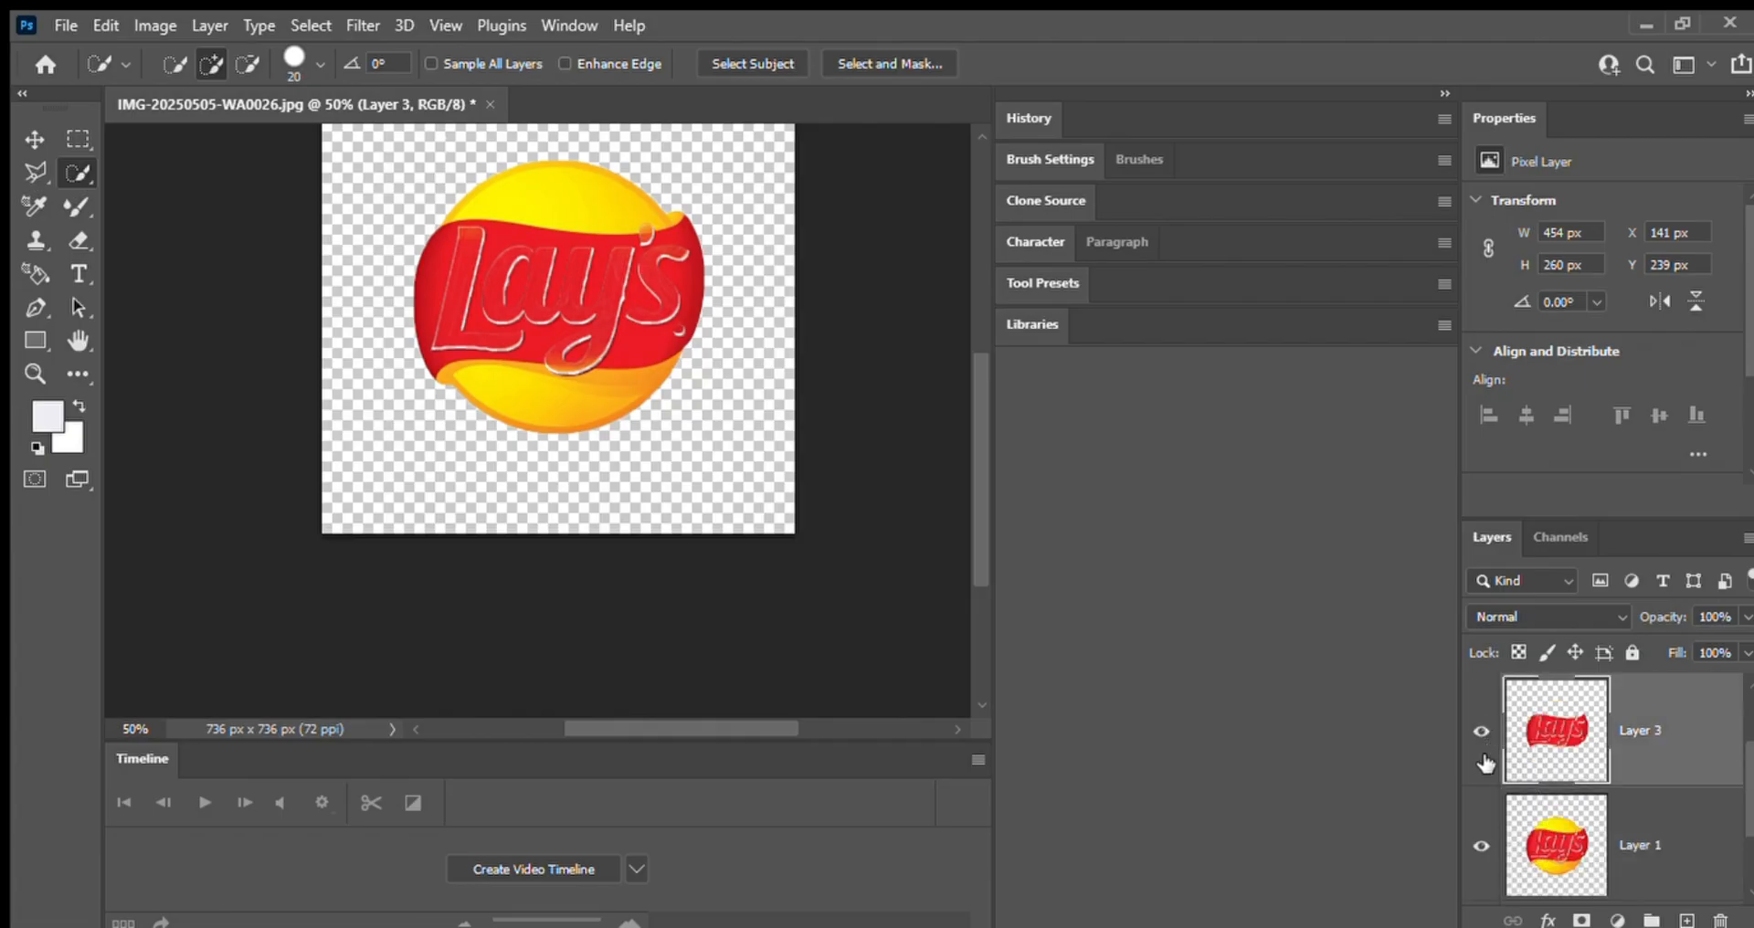
pyautogui.click(1482, 852)
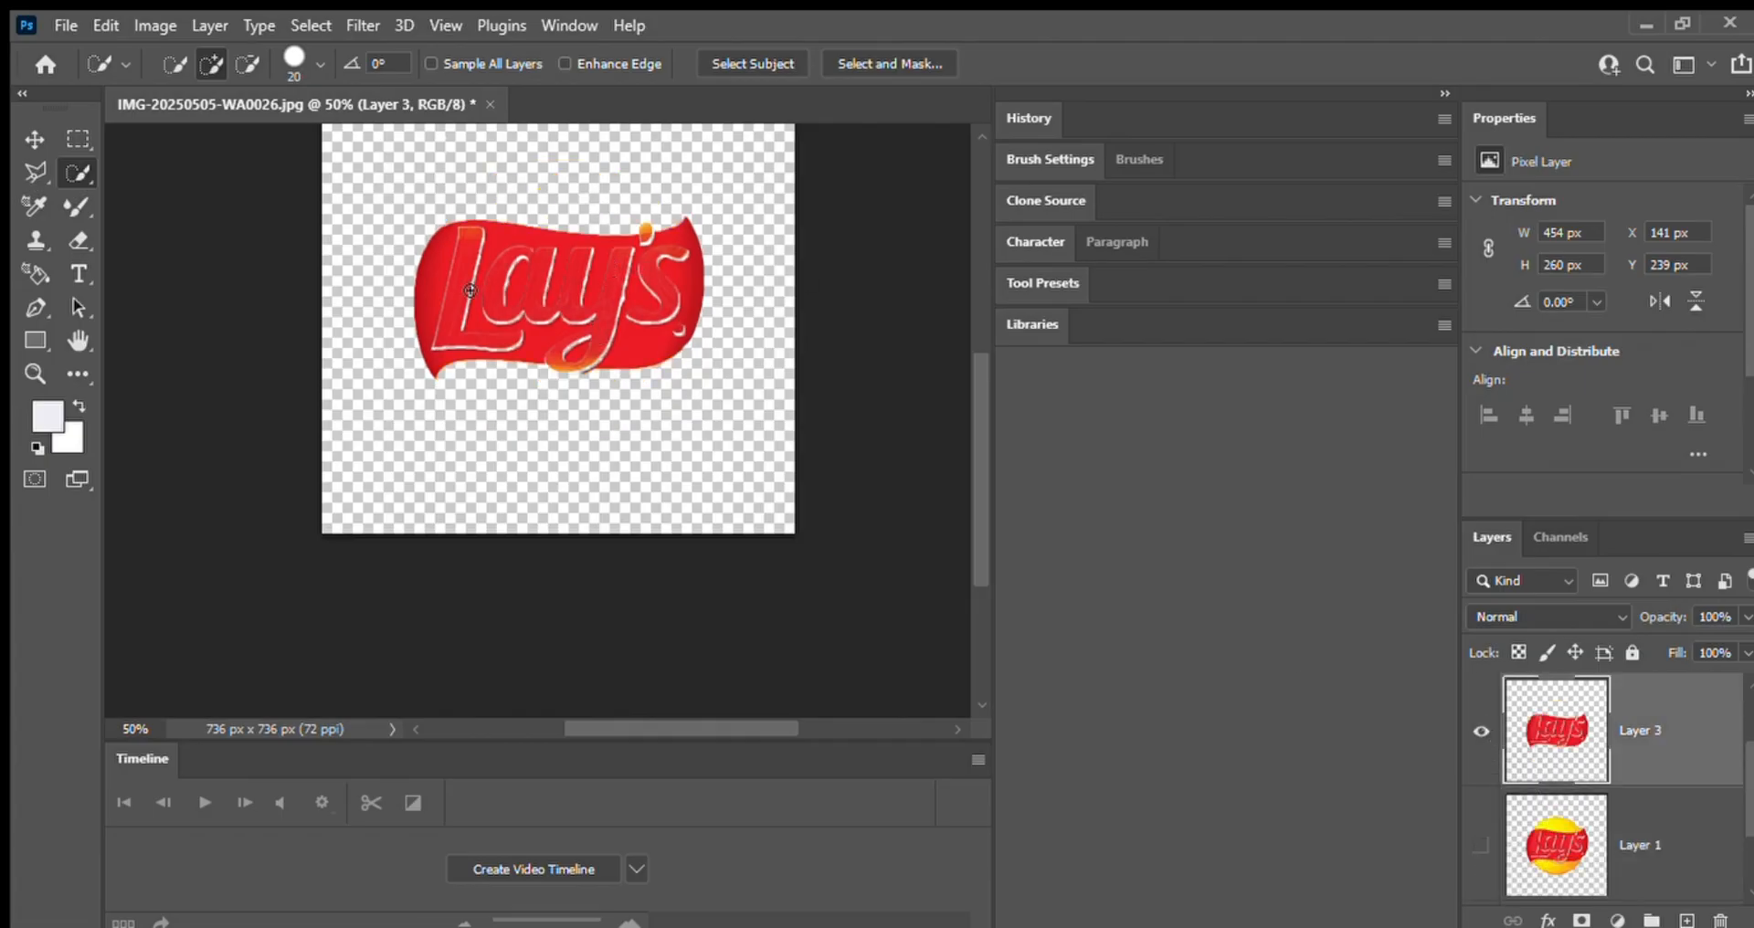
pyautogui.click(1482, 846)
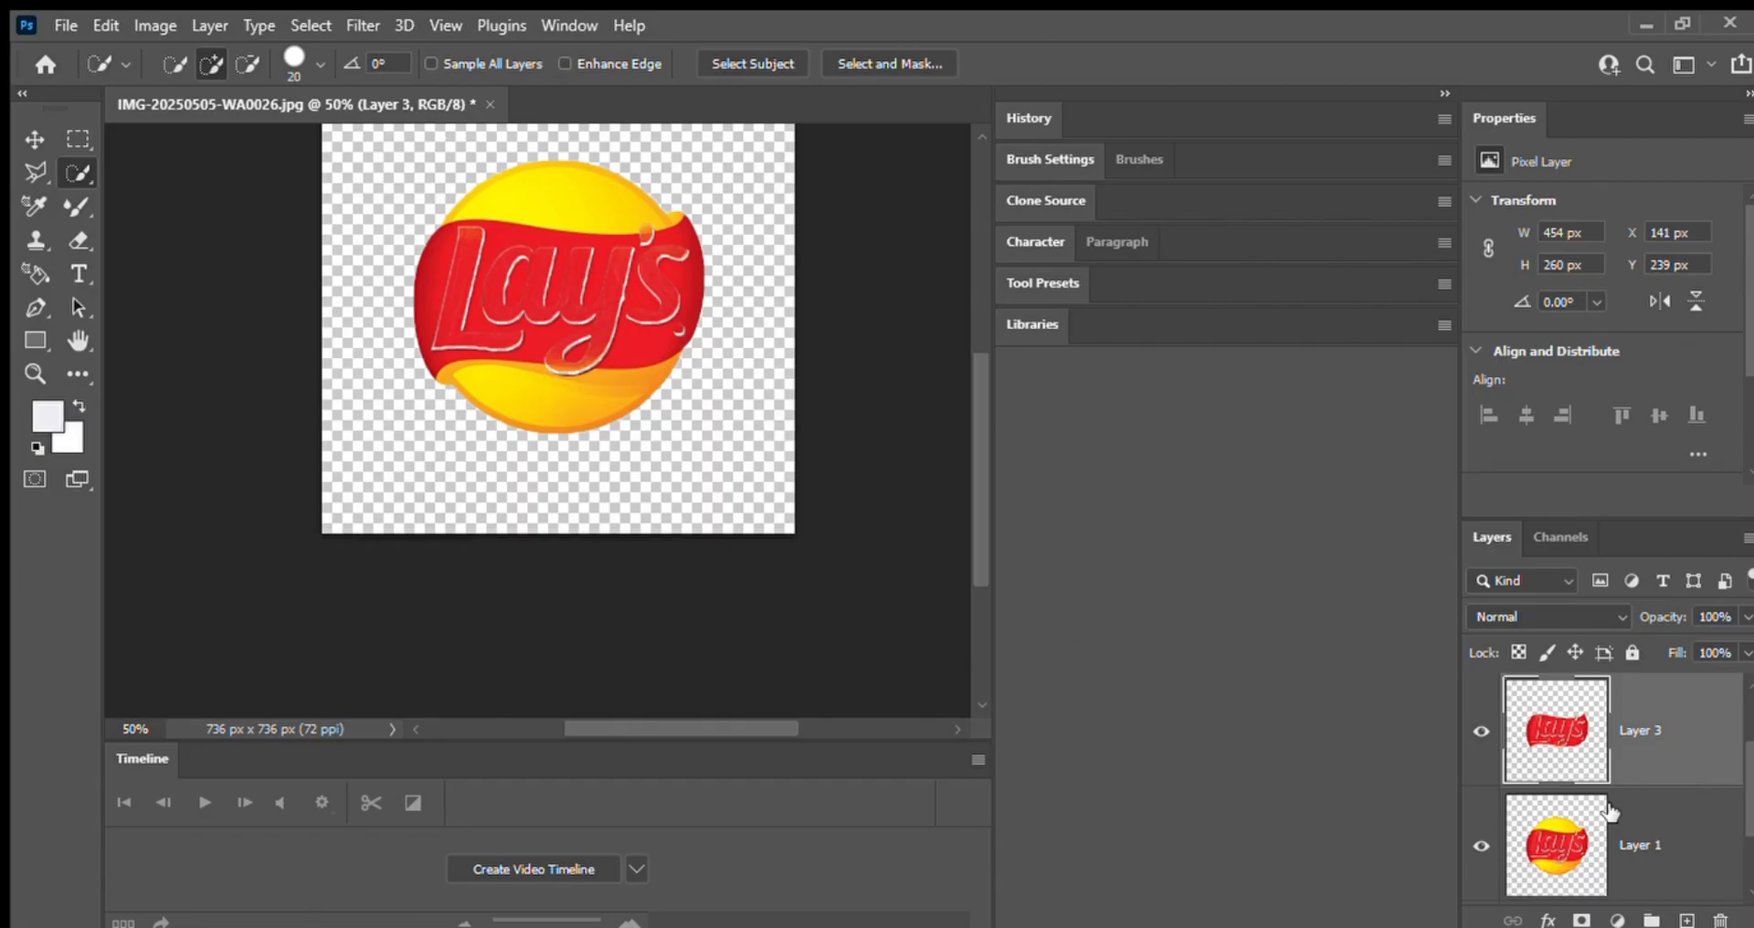
pyautogui.scroll(1, 1611, 812)
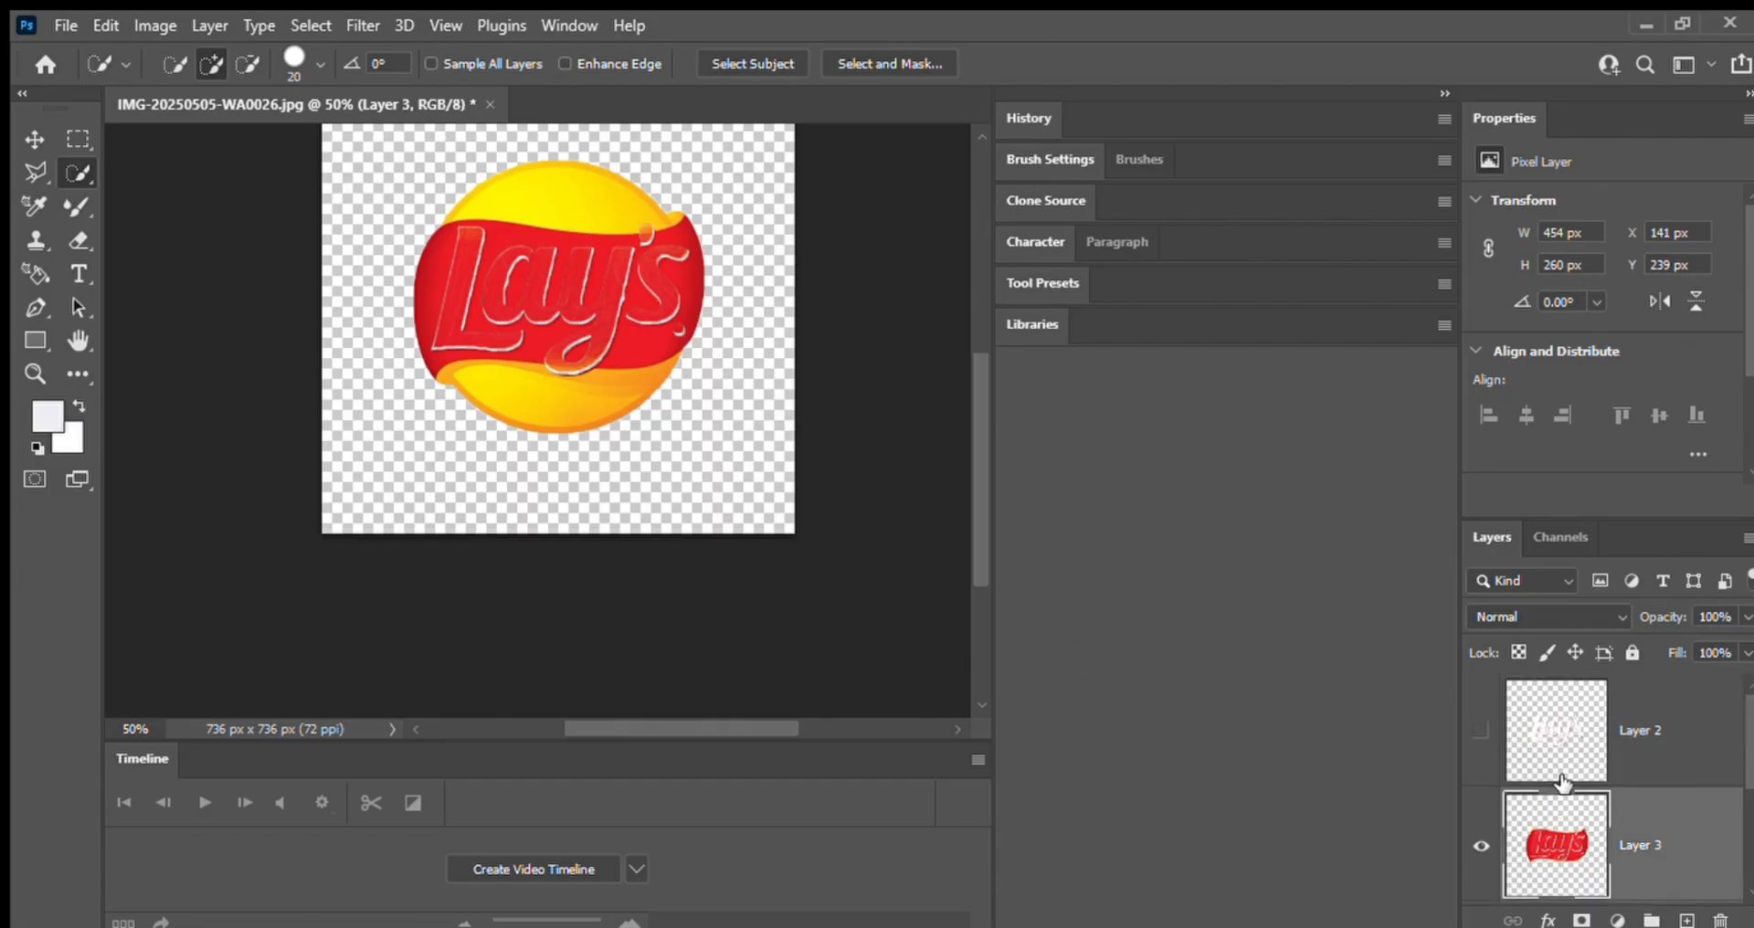
pyautogui.scroll(-2, 1563, 781)
pyautogui.scroll(2, 1564, 782)
pyautogui.scroll(-2, 1563, 781)
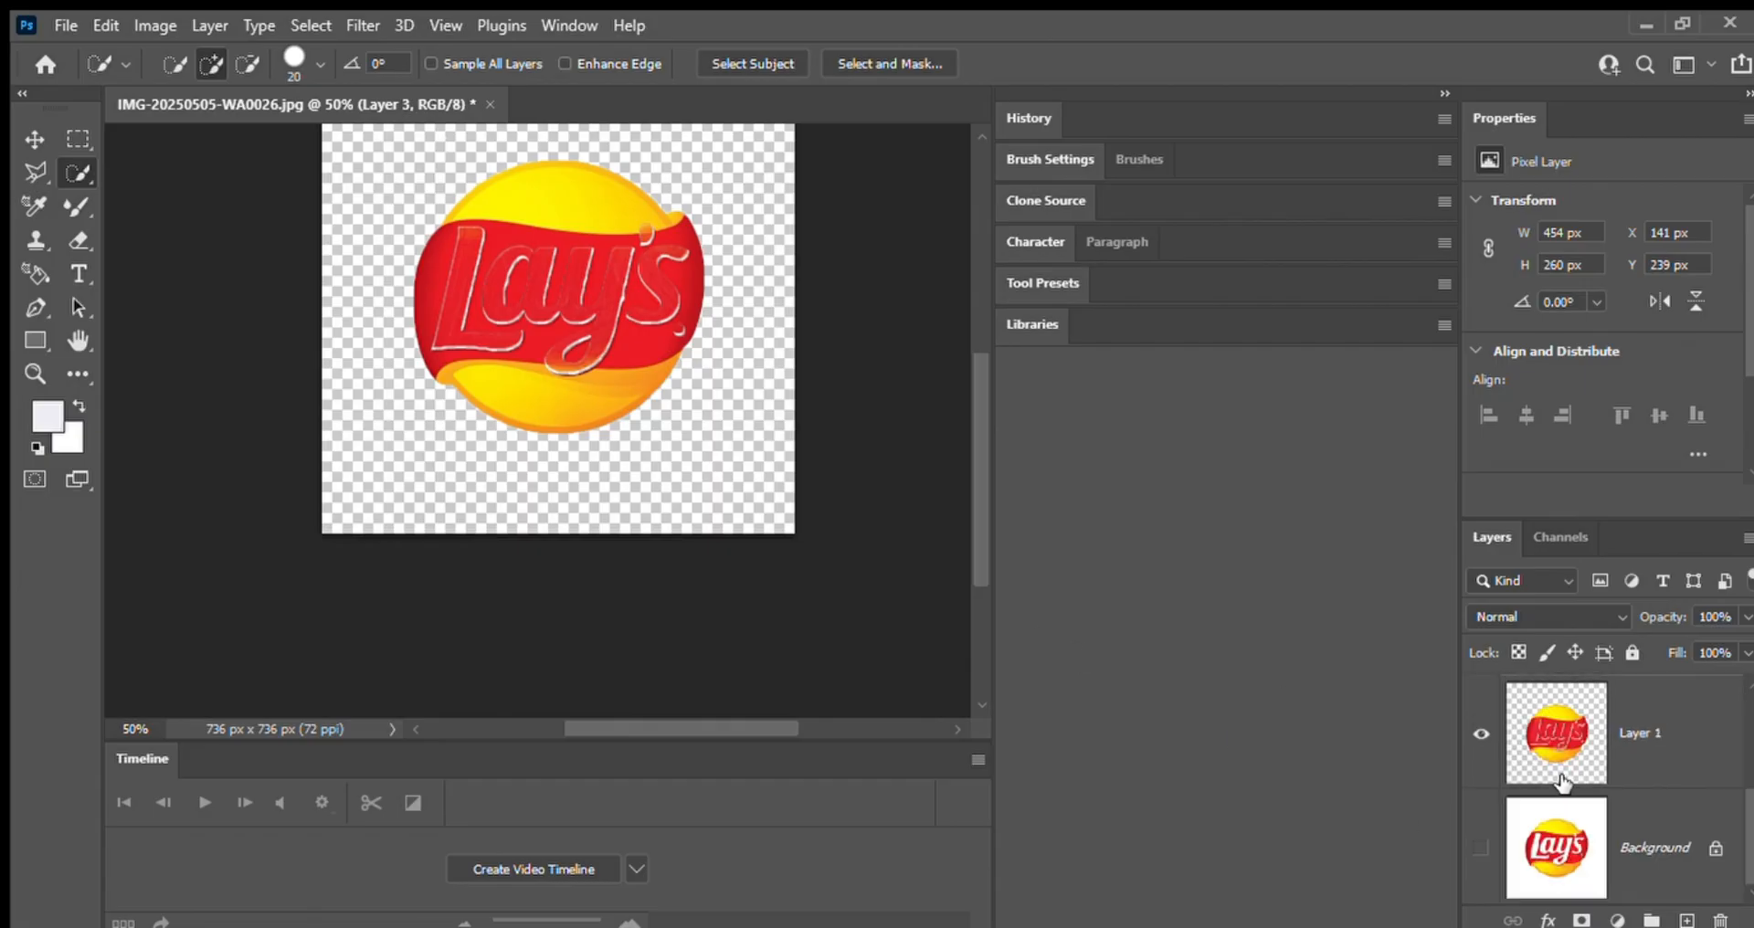
pyautogui.hotkey('ctrl', 'z')
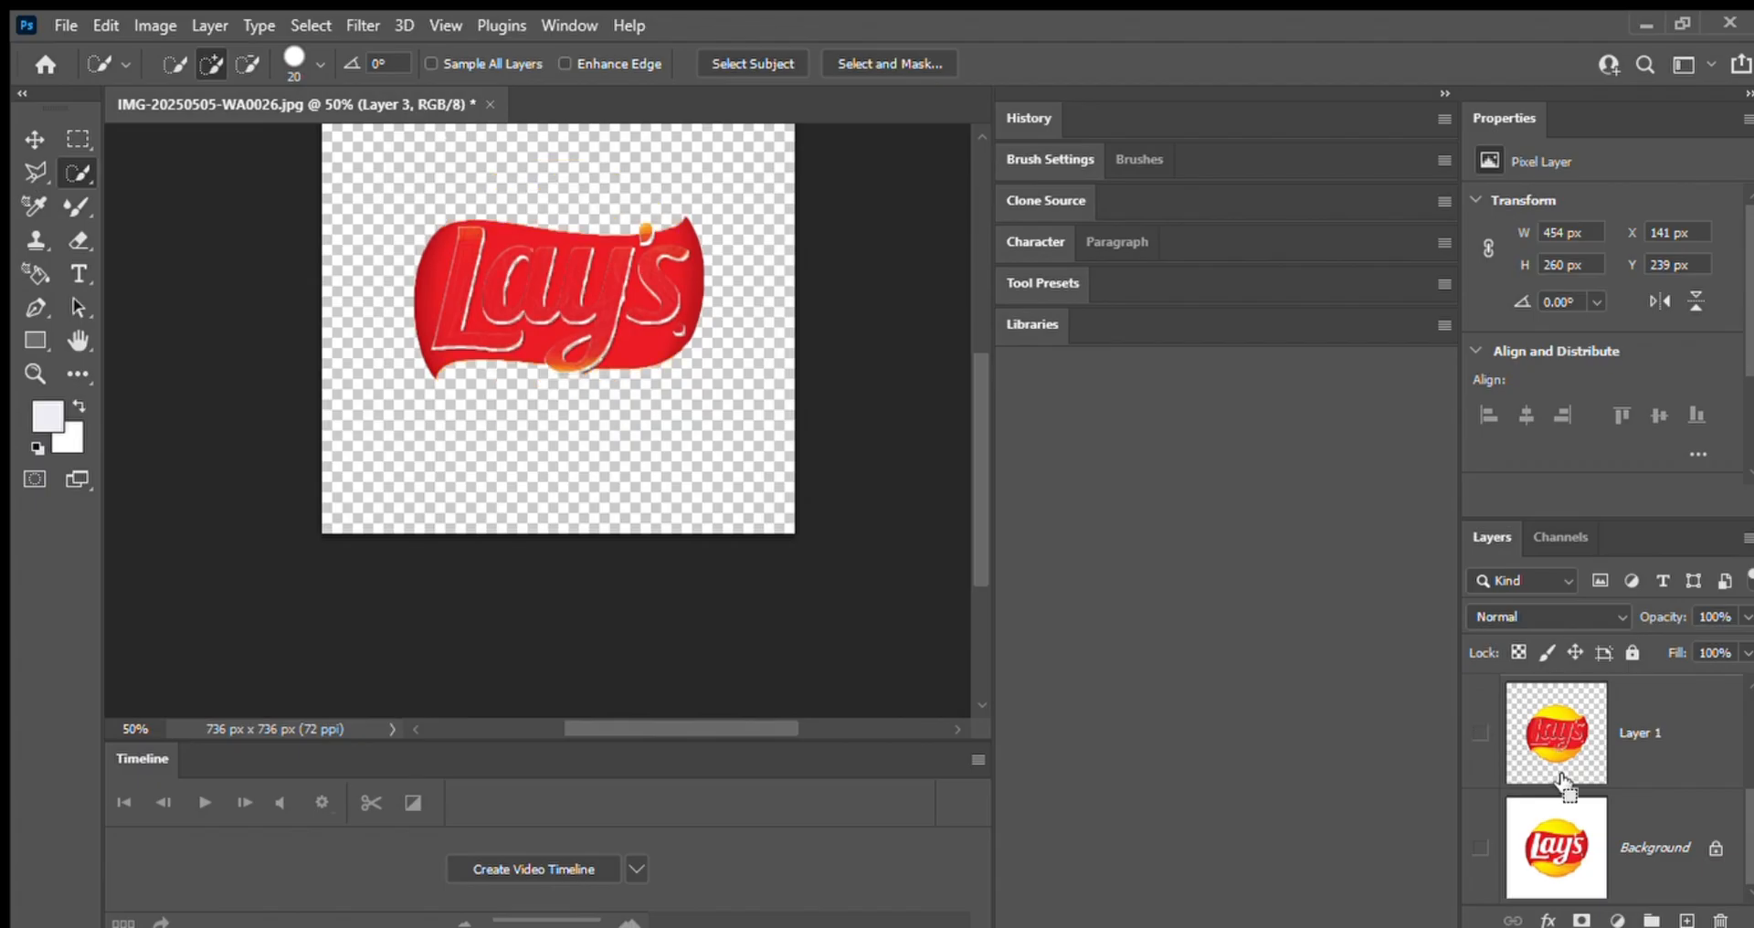
# Undo the visibility changes and the new red band layer, going back to the active band selection on Layer 1
pyautogui.hotkey('ctrl', 'z')
pyautogui.hotkey('ctrl', 'z')
pyautogui.hotkey('ctrl', 'z')
pyautogui.hotkey('ctrl', 'z')
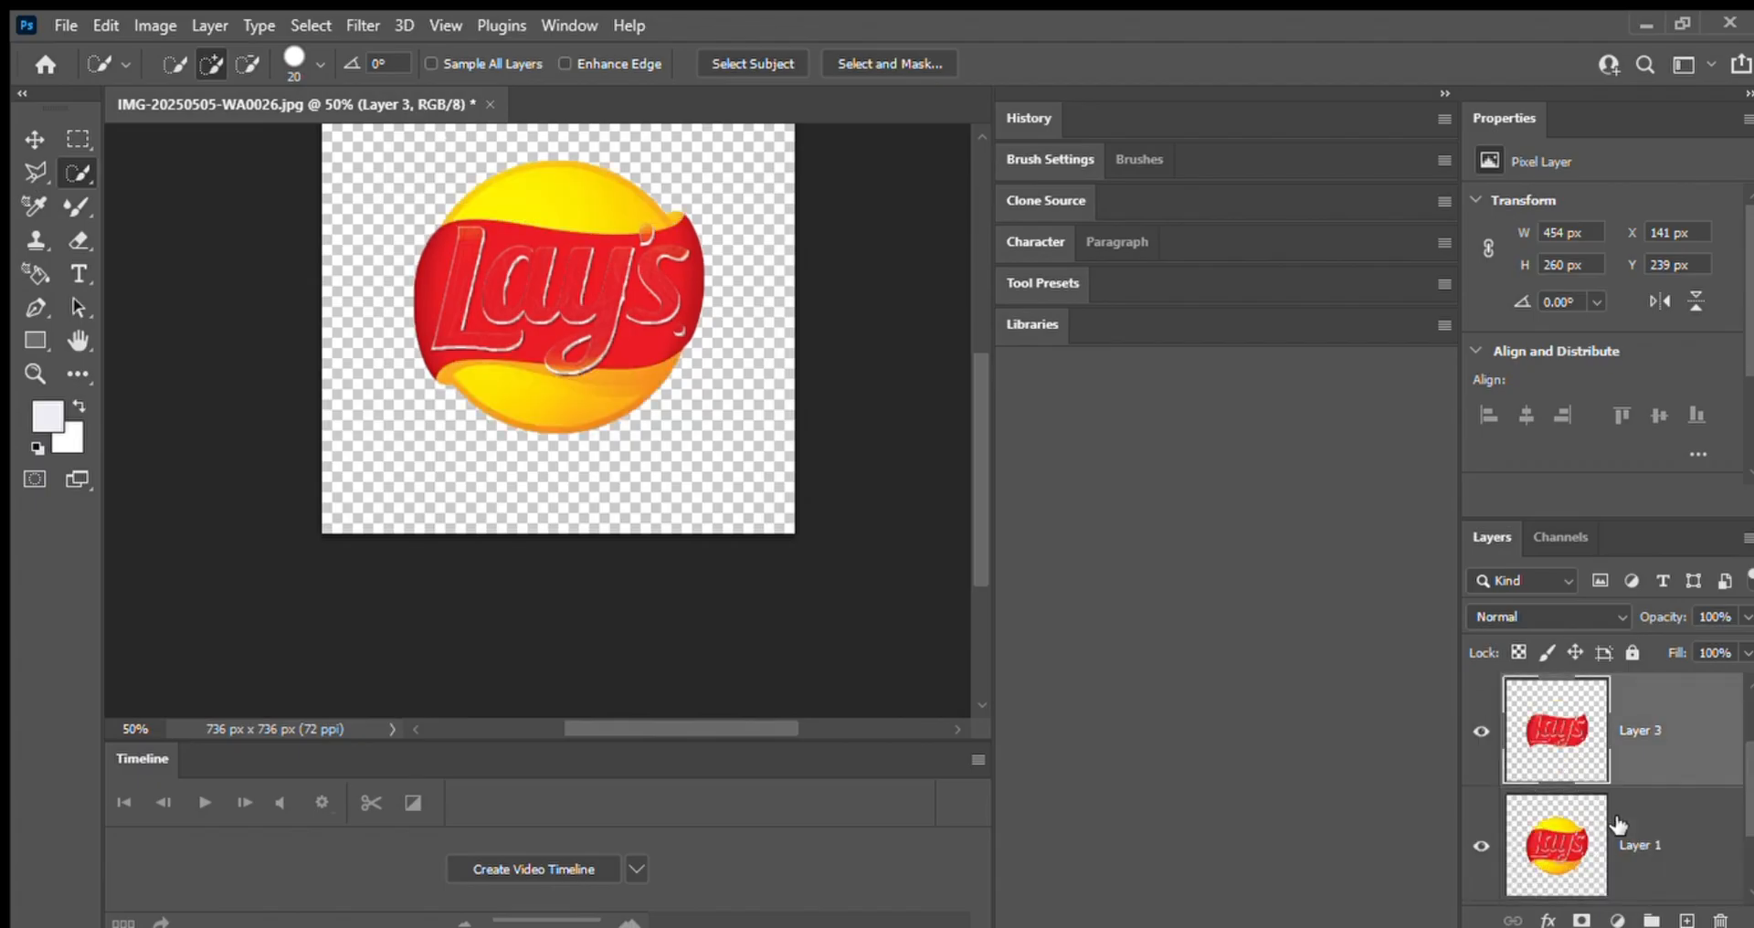
pyautogui.scroll(1, 1622, 836)
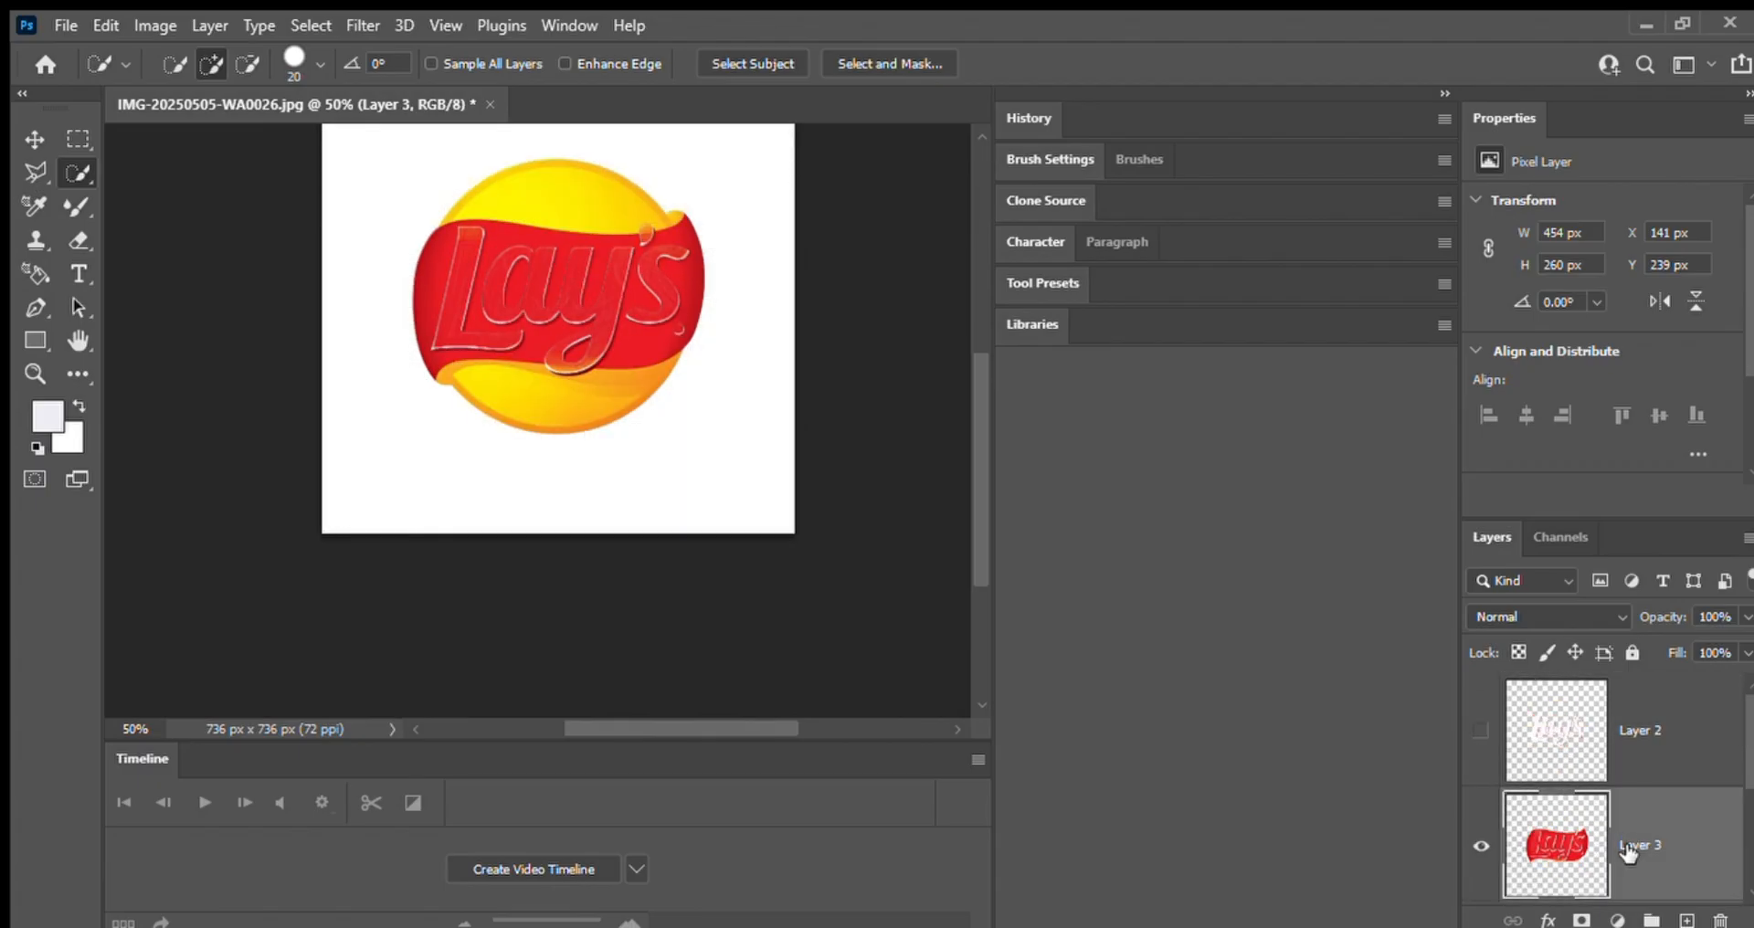
pyautogui.hotkey('ctrl', 'z')
pyautogui.hotkey('ctrl', 'z')
pyautogui.scroll(-1, 1629, 852)
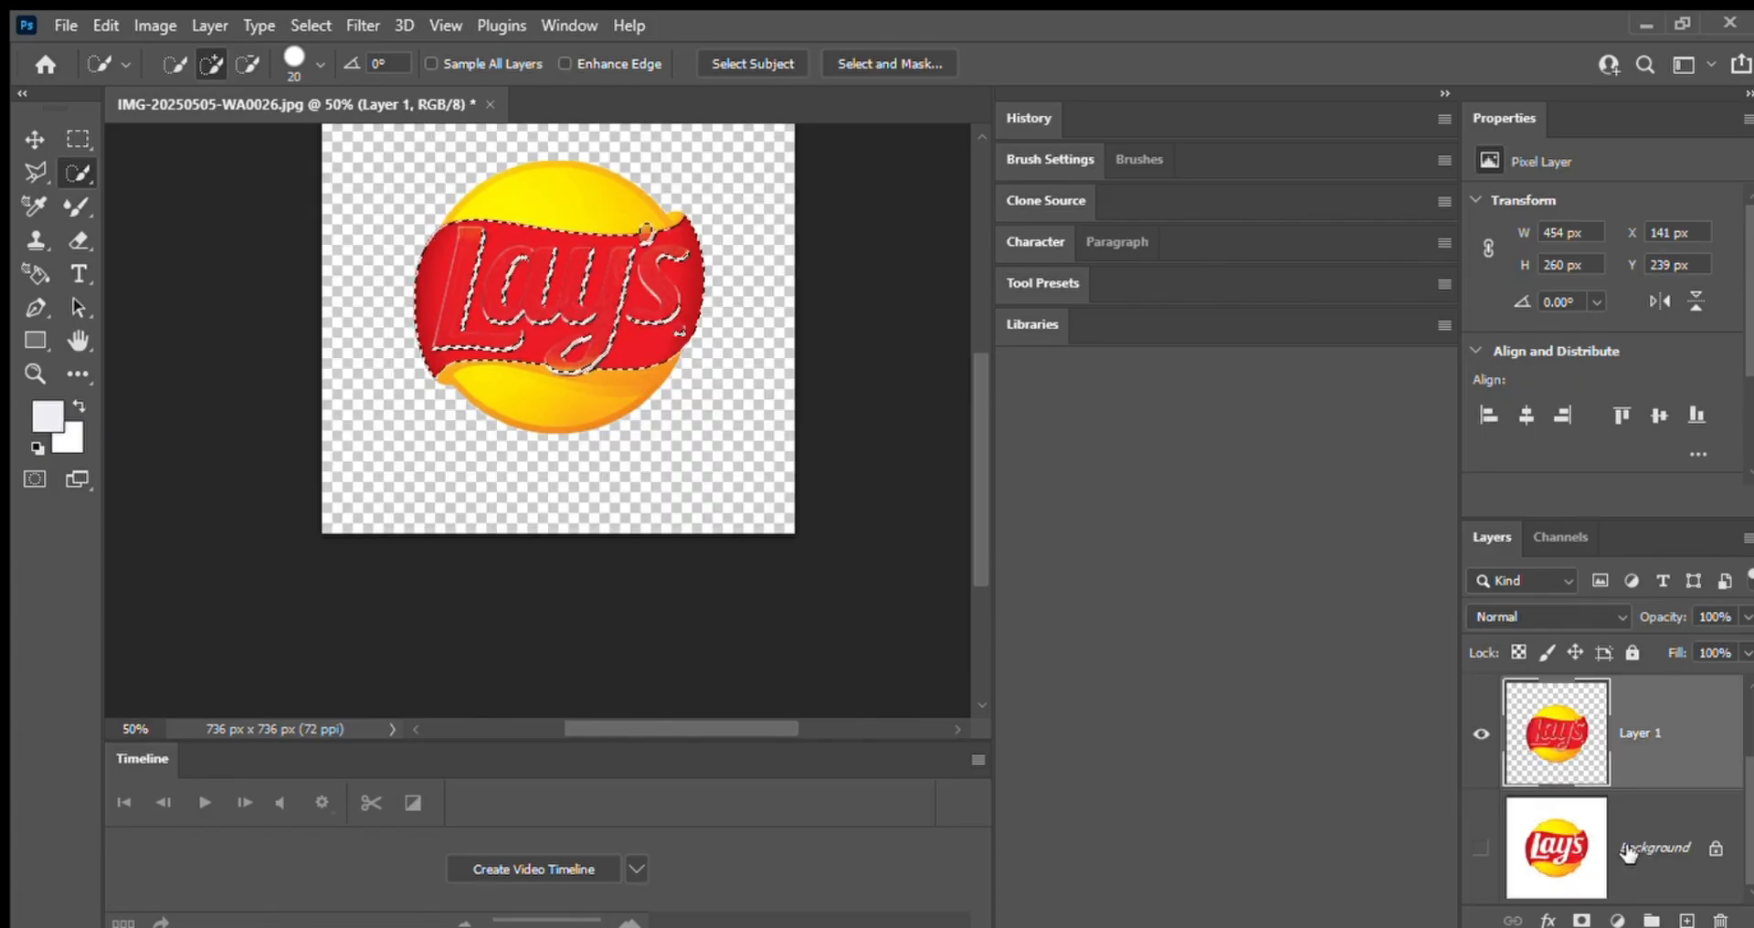
pyautogui.scroll(1, 1630, 853)
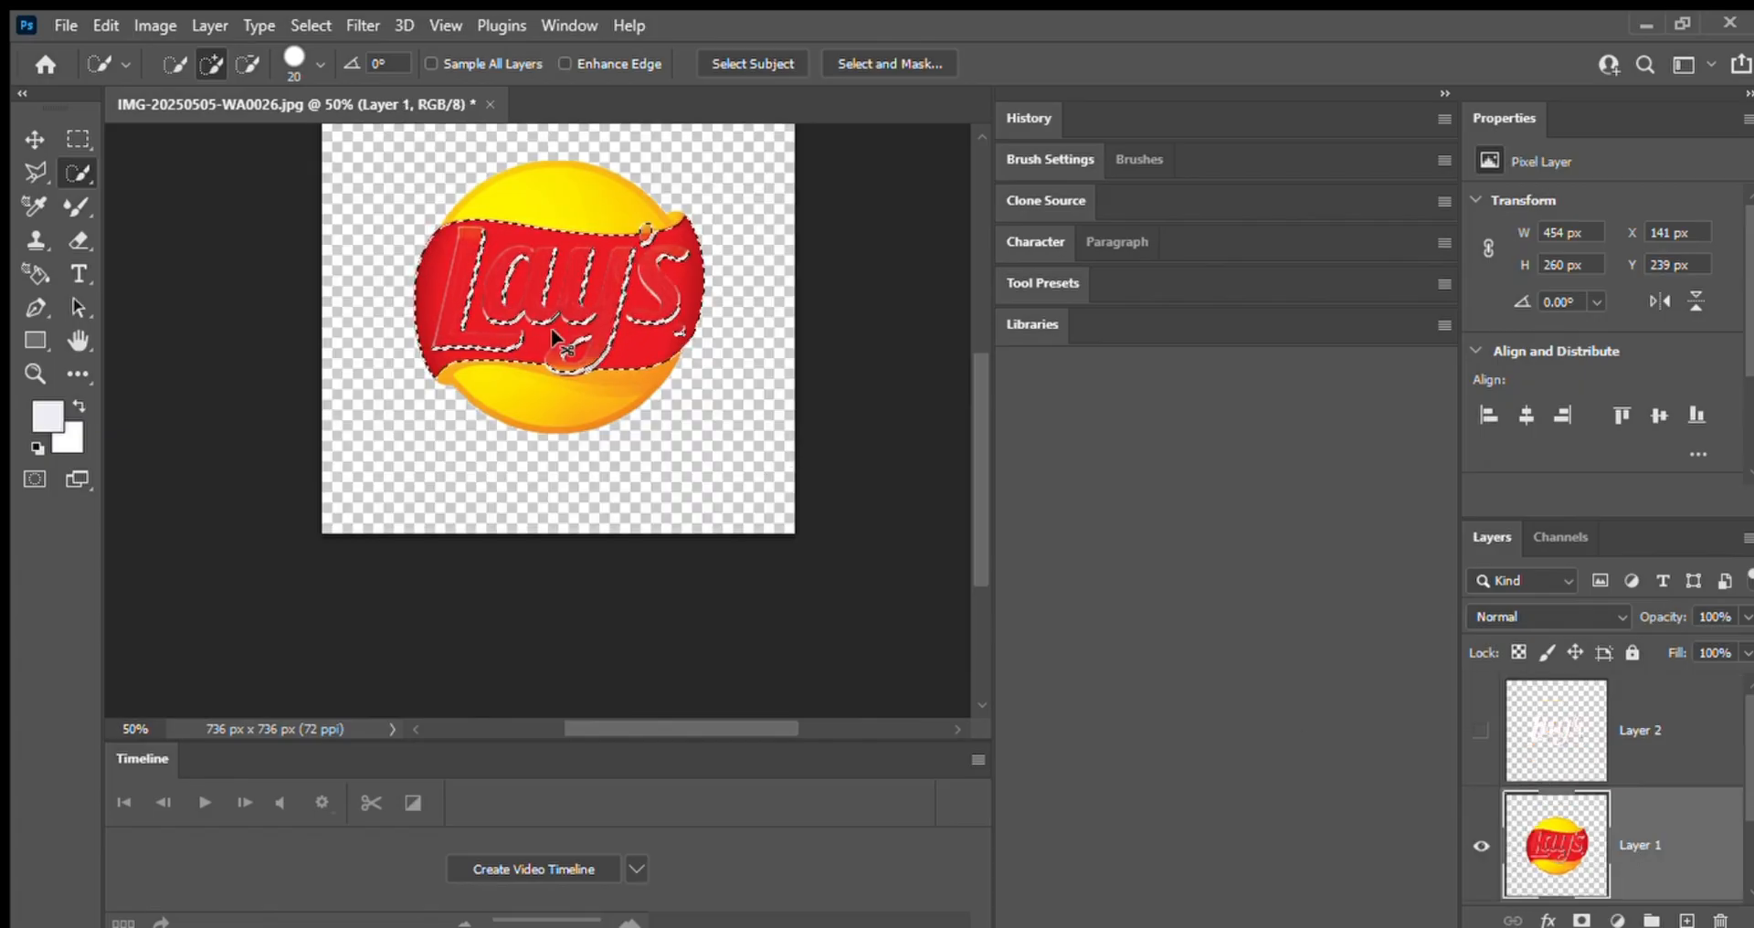
# Delete the selected red band from Layer 1, paste it as its own layer and toggle that layer's visibility
pyautogui.press('Delete')
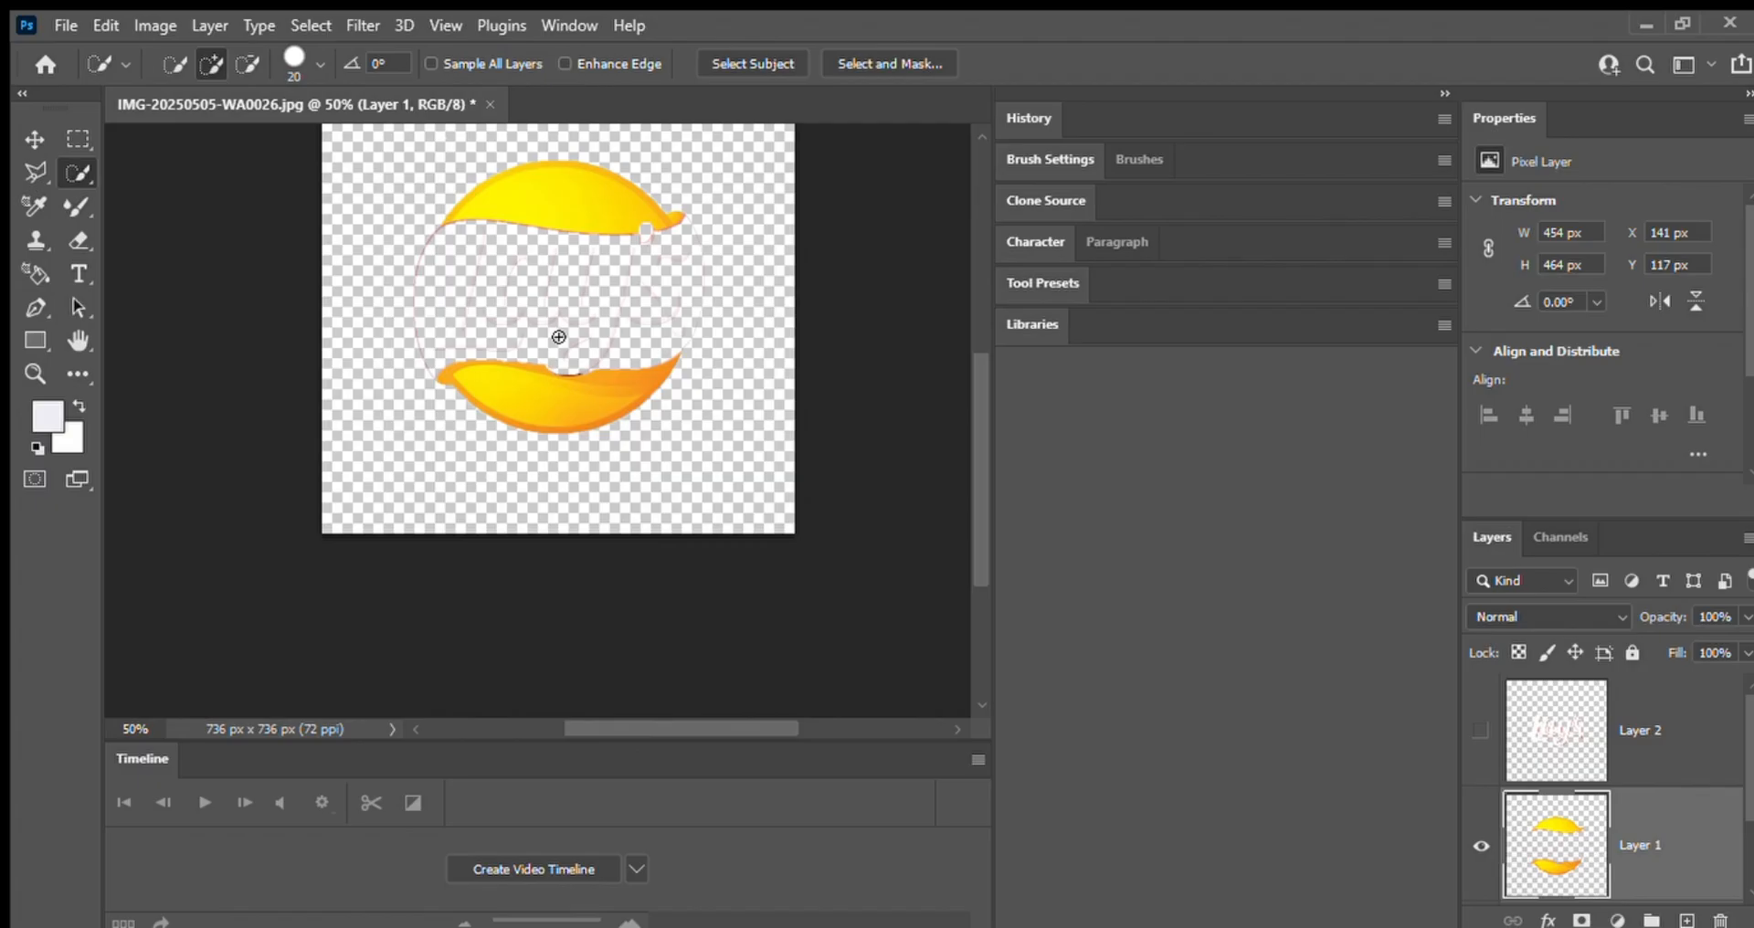
pyautogui.hotkey('ctrl', 'v')
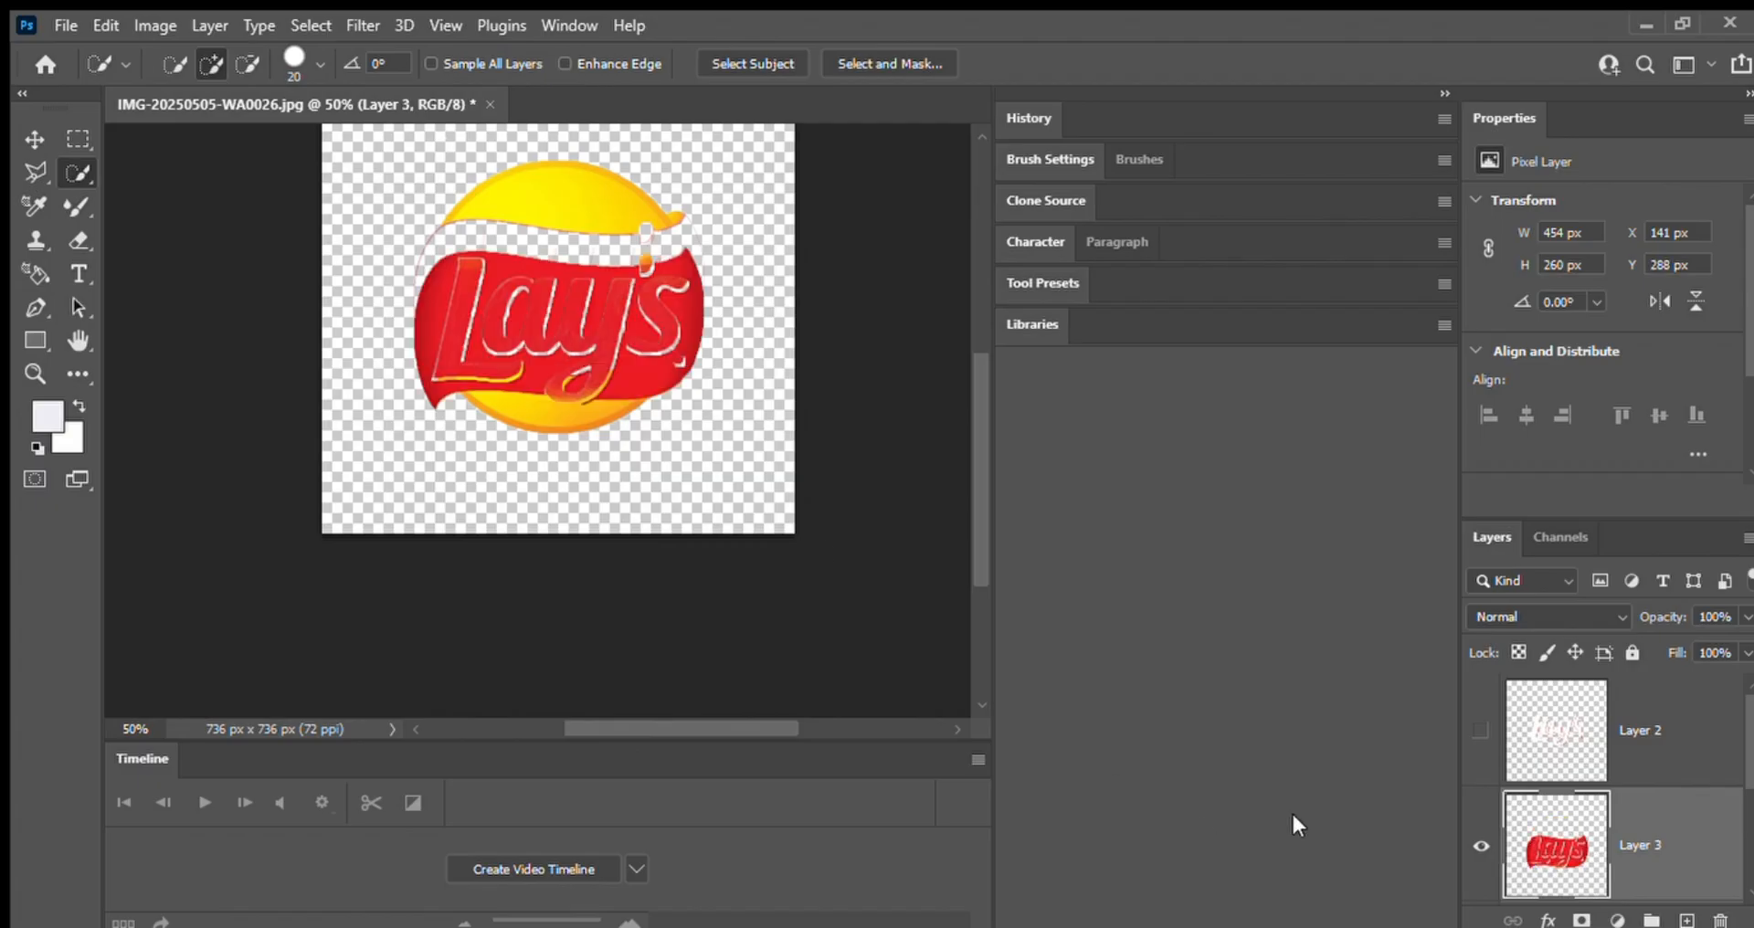
pyautogui.click(1481, 846)
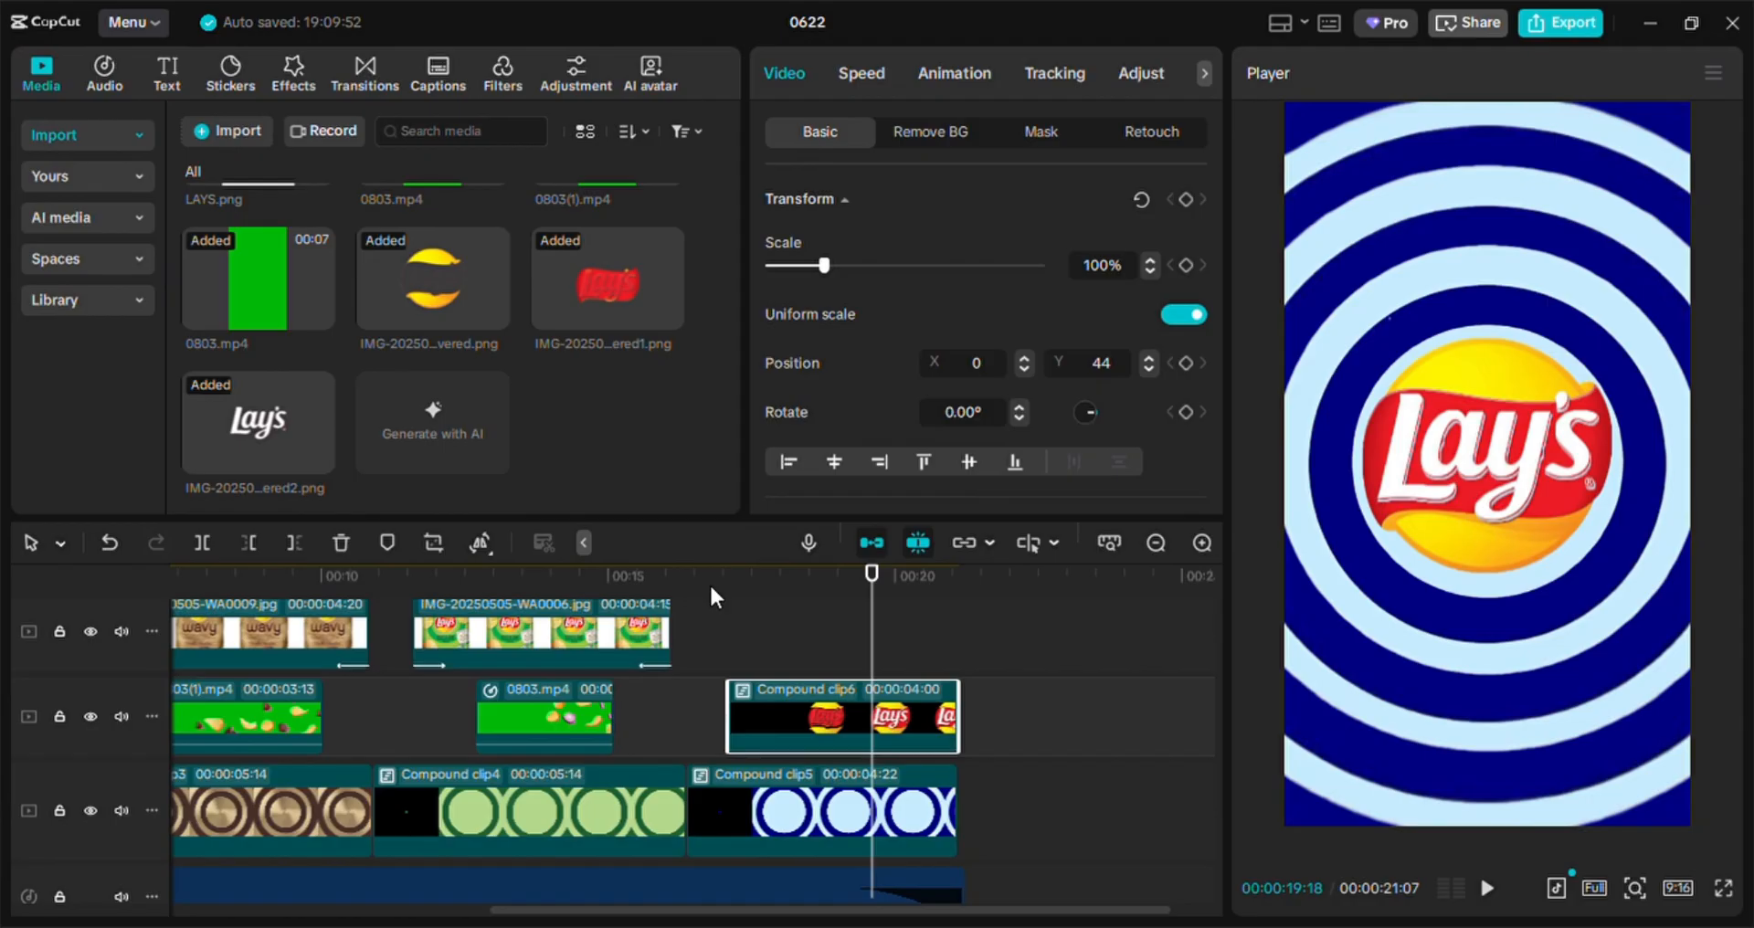
# In CapCut, stack the yellow, red band and Lay's lettering PNGs on separate tracks above Compound clip6, each starting slightly after the one below
pyautogui.moveTo(440, 286)
pyautogui.moveTo(845, 726); pyautogui.dragTo(874, 696)
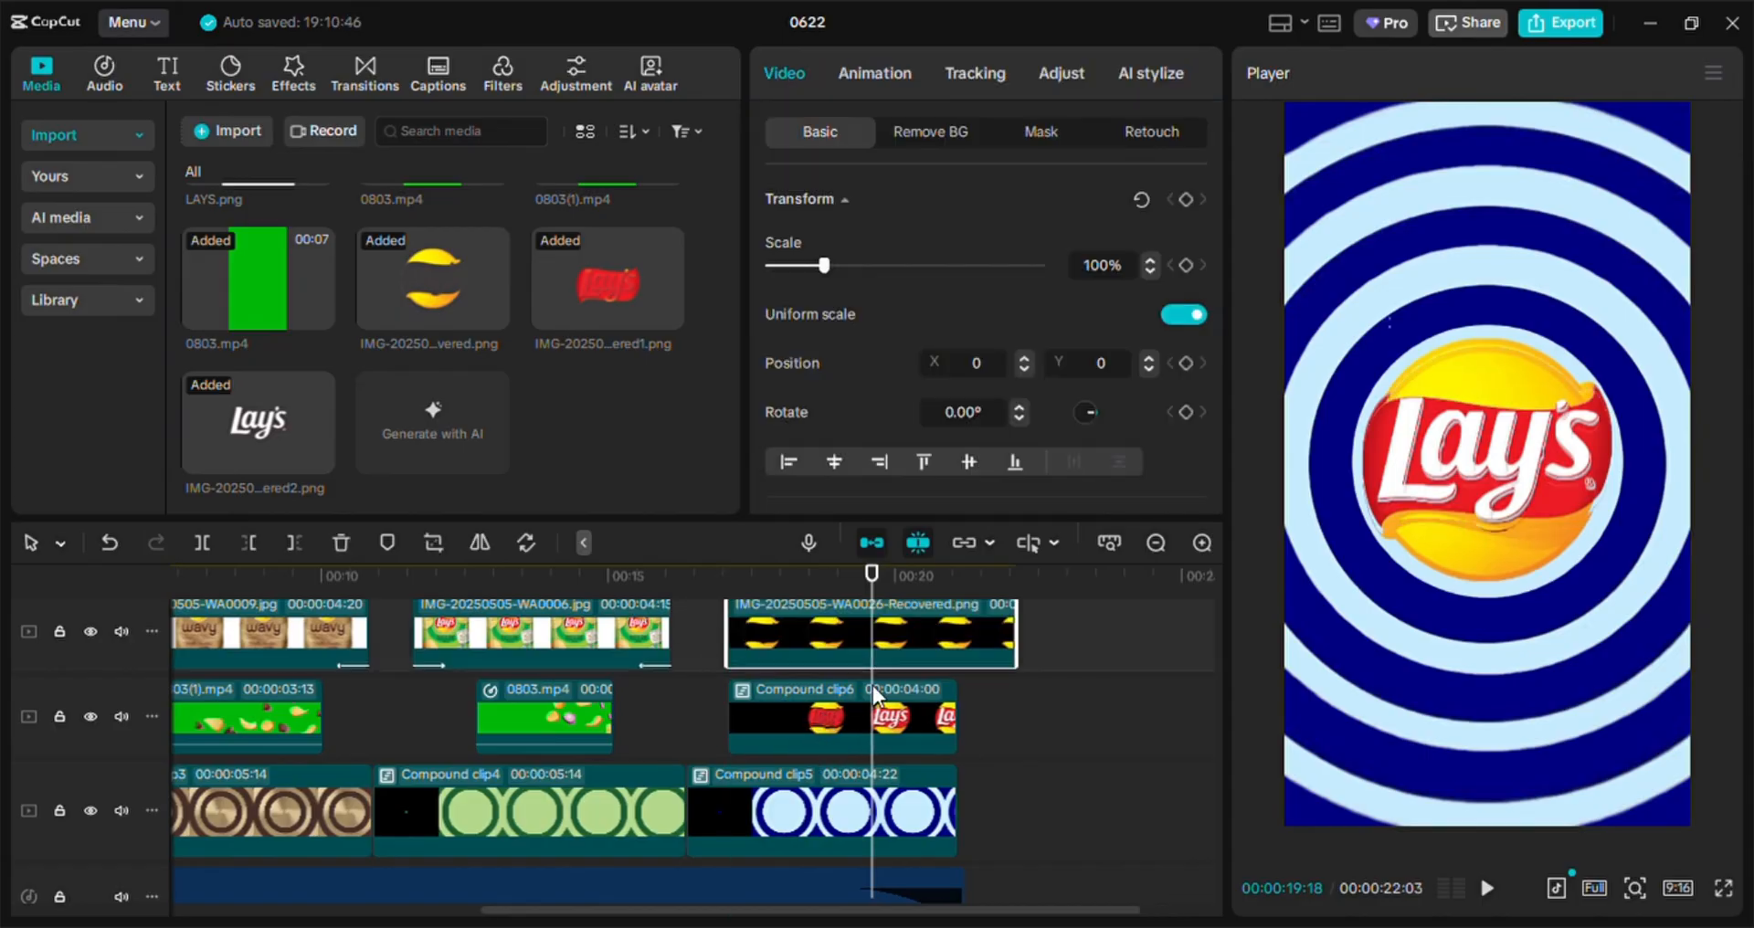
pyautogui.moveTo(448, 288)
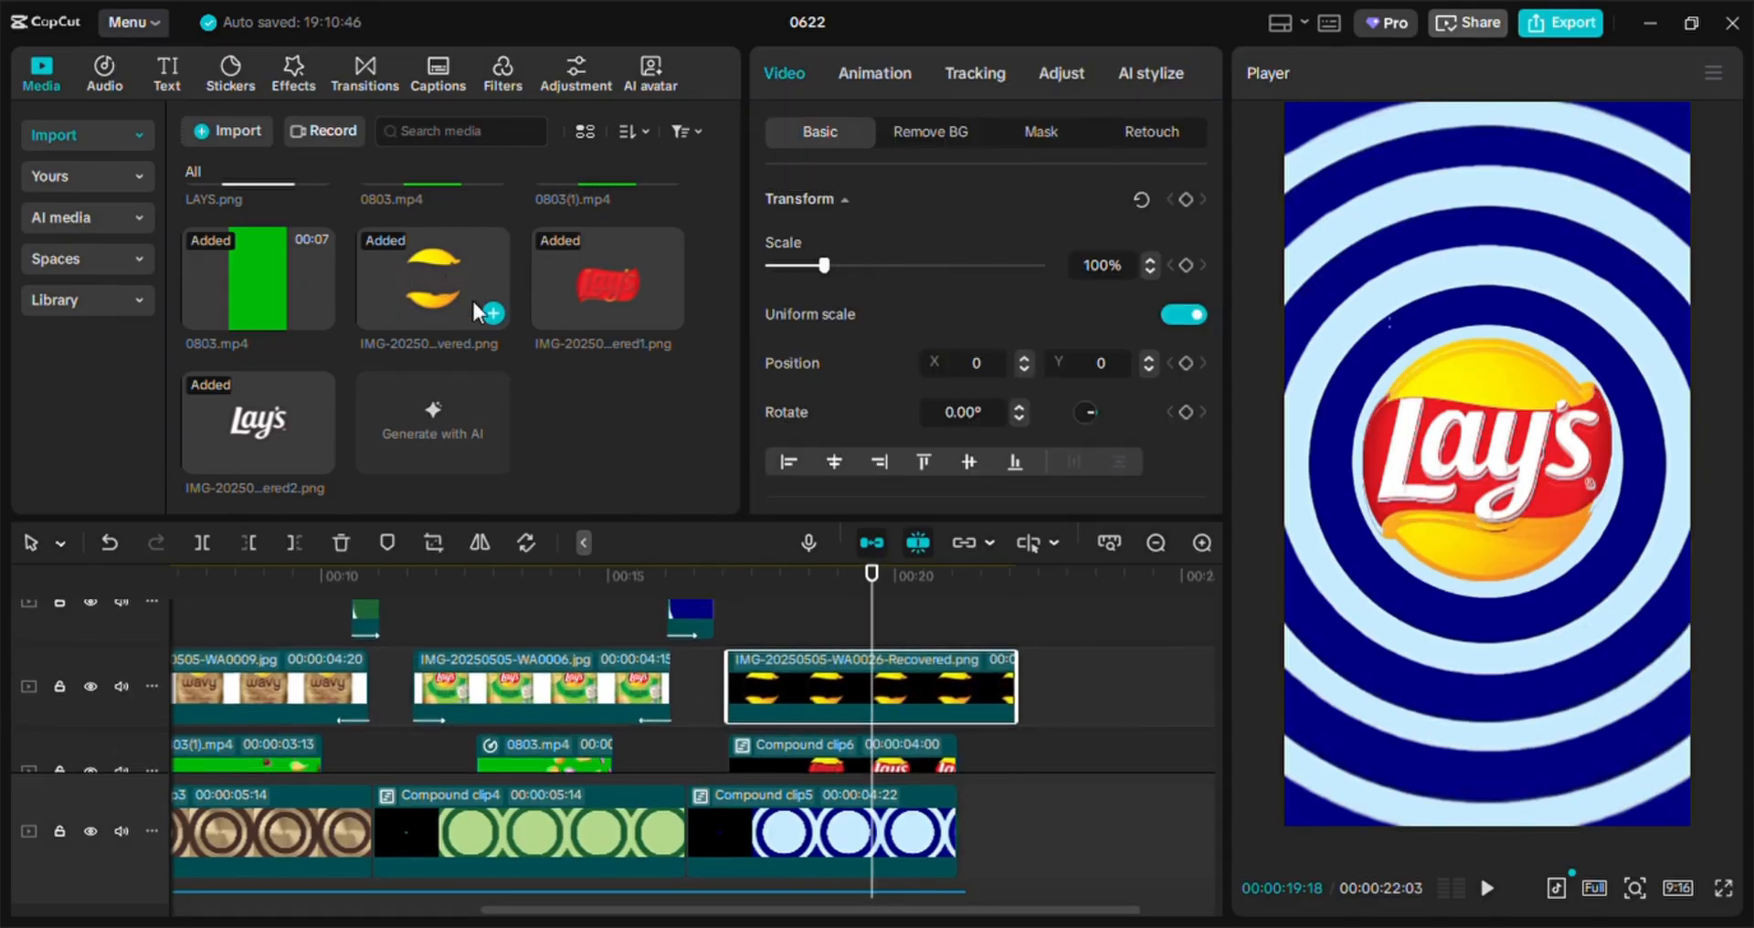
pyautogui.moveTo(827, 708); pyautogui.dragTo(747, 626)
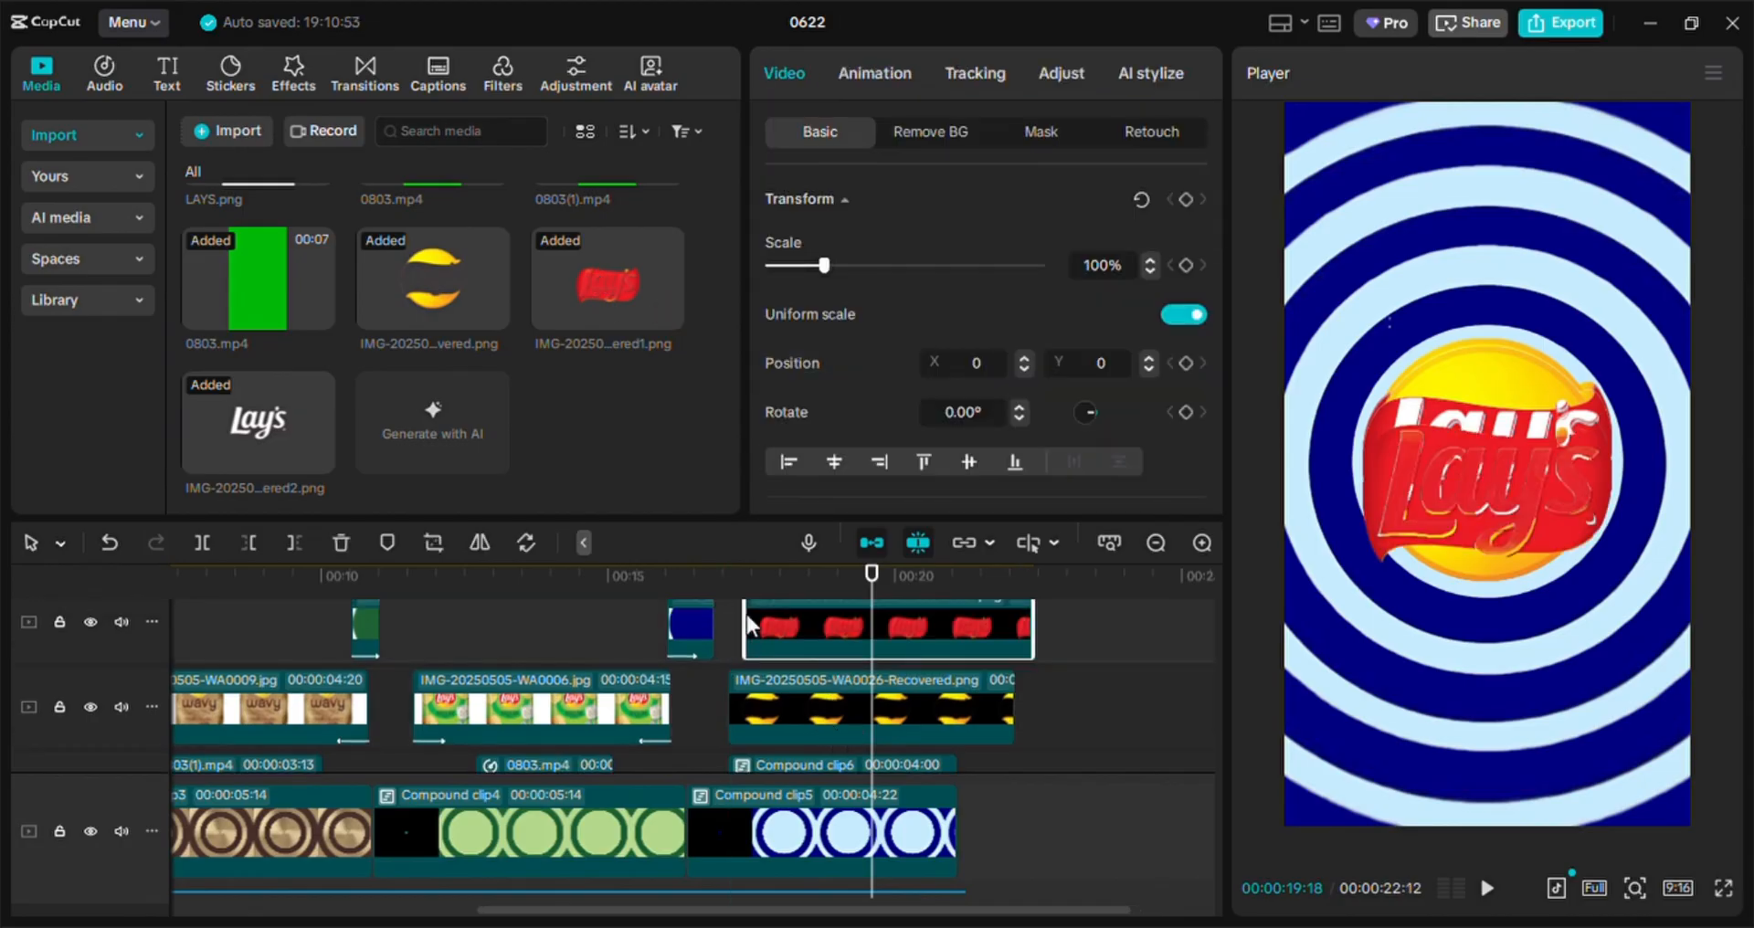
pyautogui.moveTo(230, 419)
pyautogui.scroll(2, 792, 661)
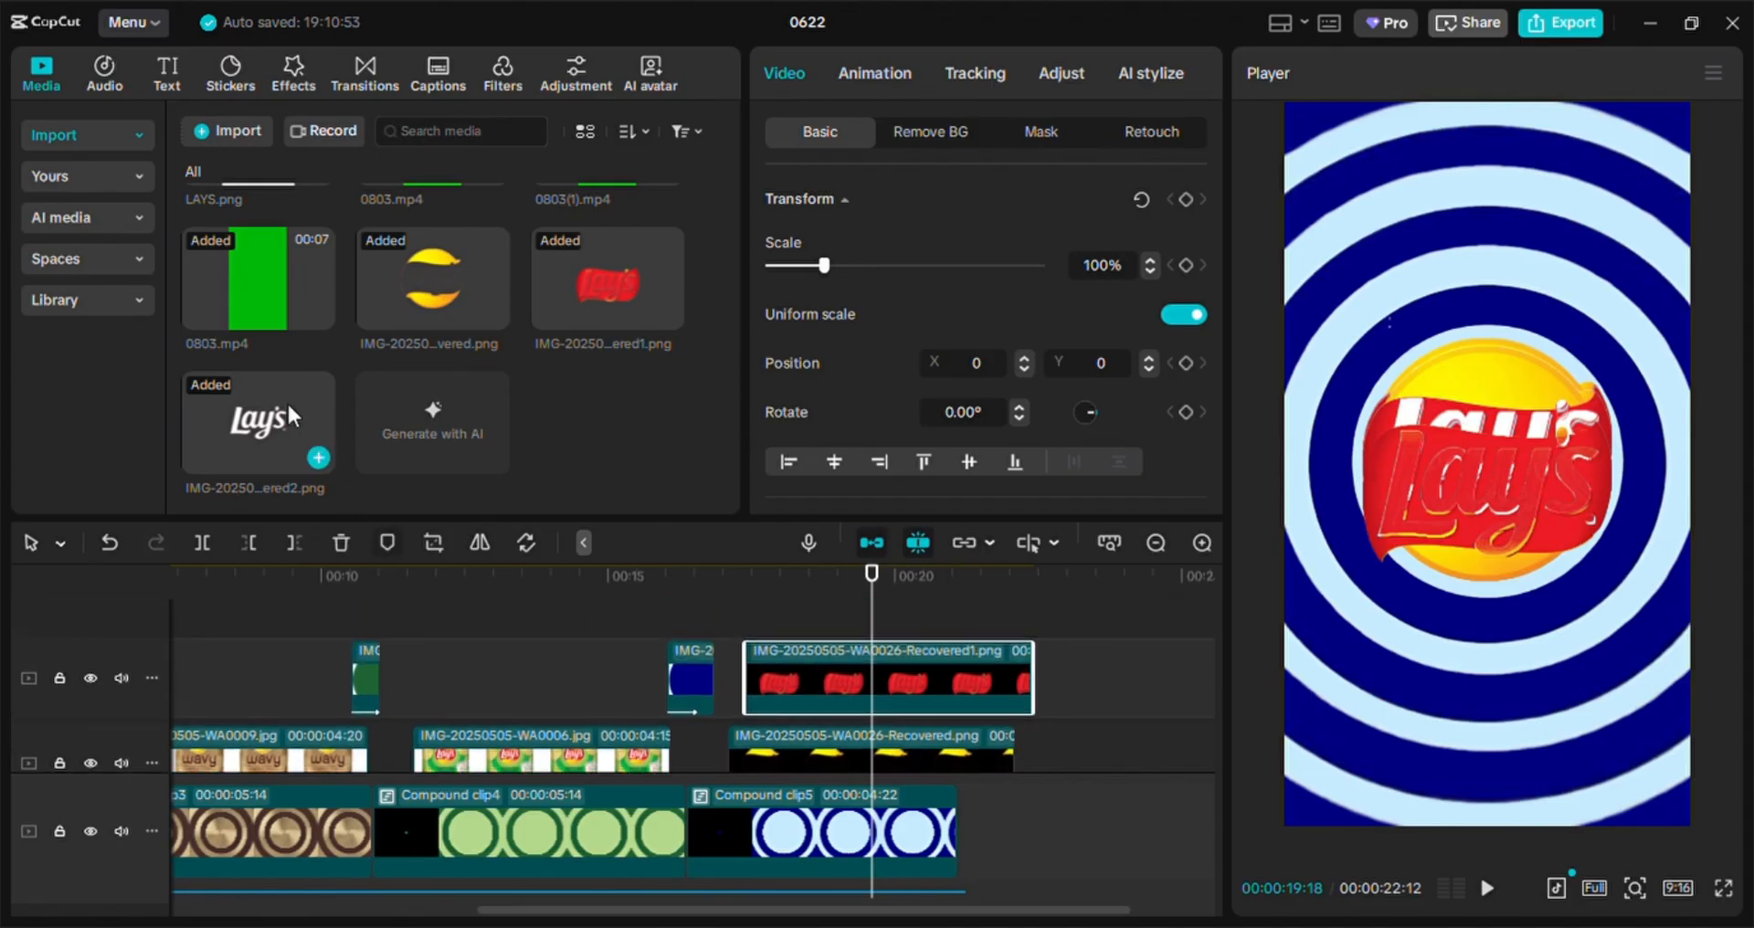
pyautogui.moveTo(265, 422); pyautogui.dragTo(837, 720)
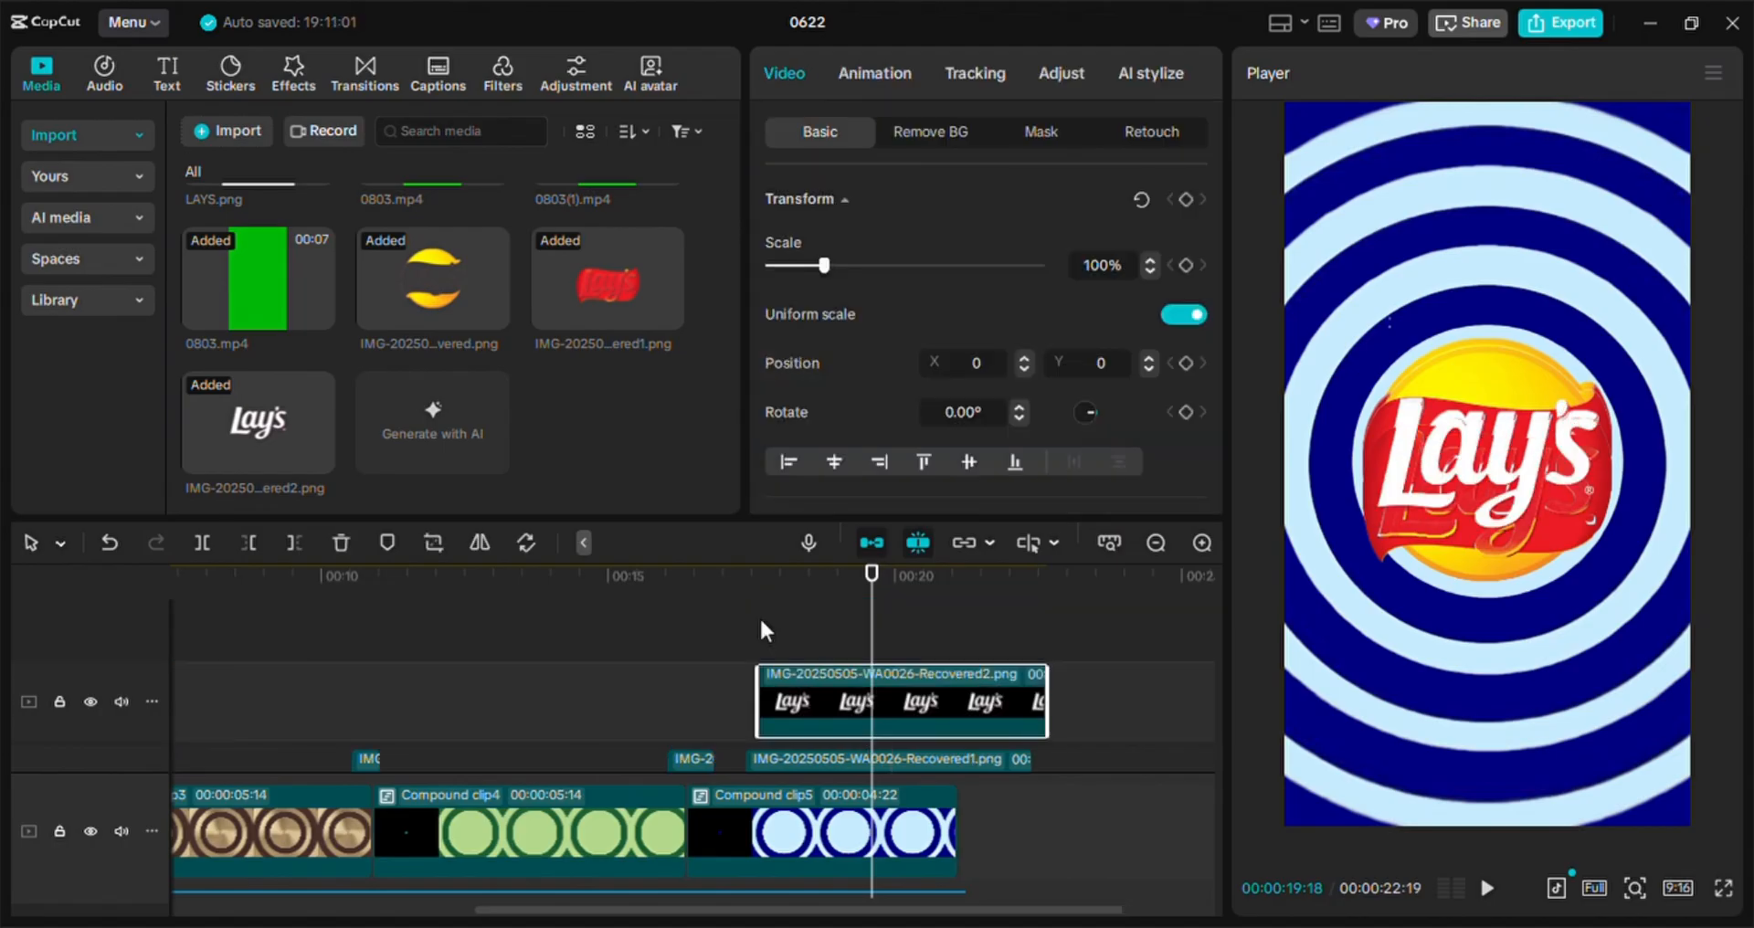
# Apply the Inbound Dive entrance animation to the Lay's lettering clip
pyautogui.click(875, 73)
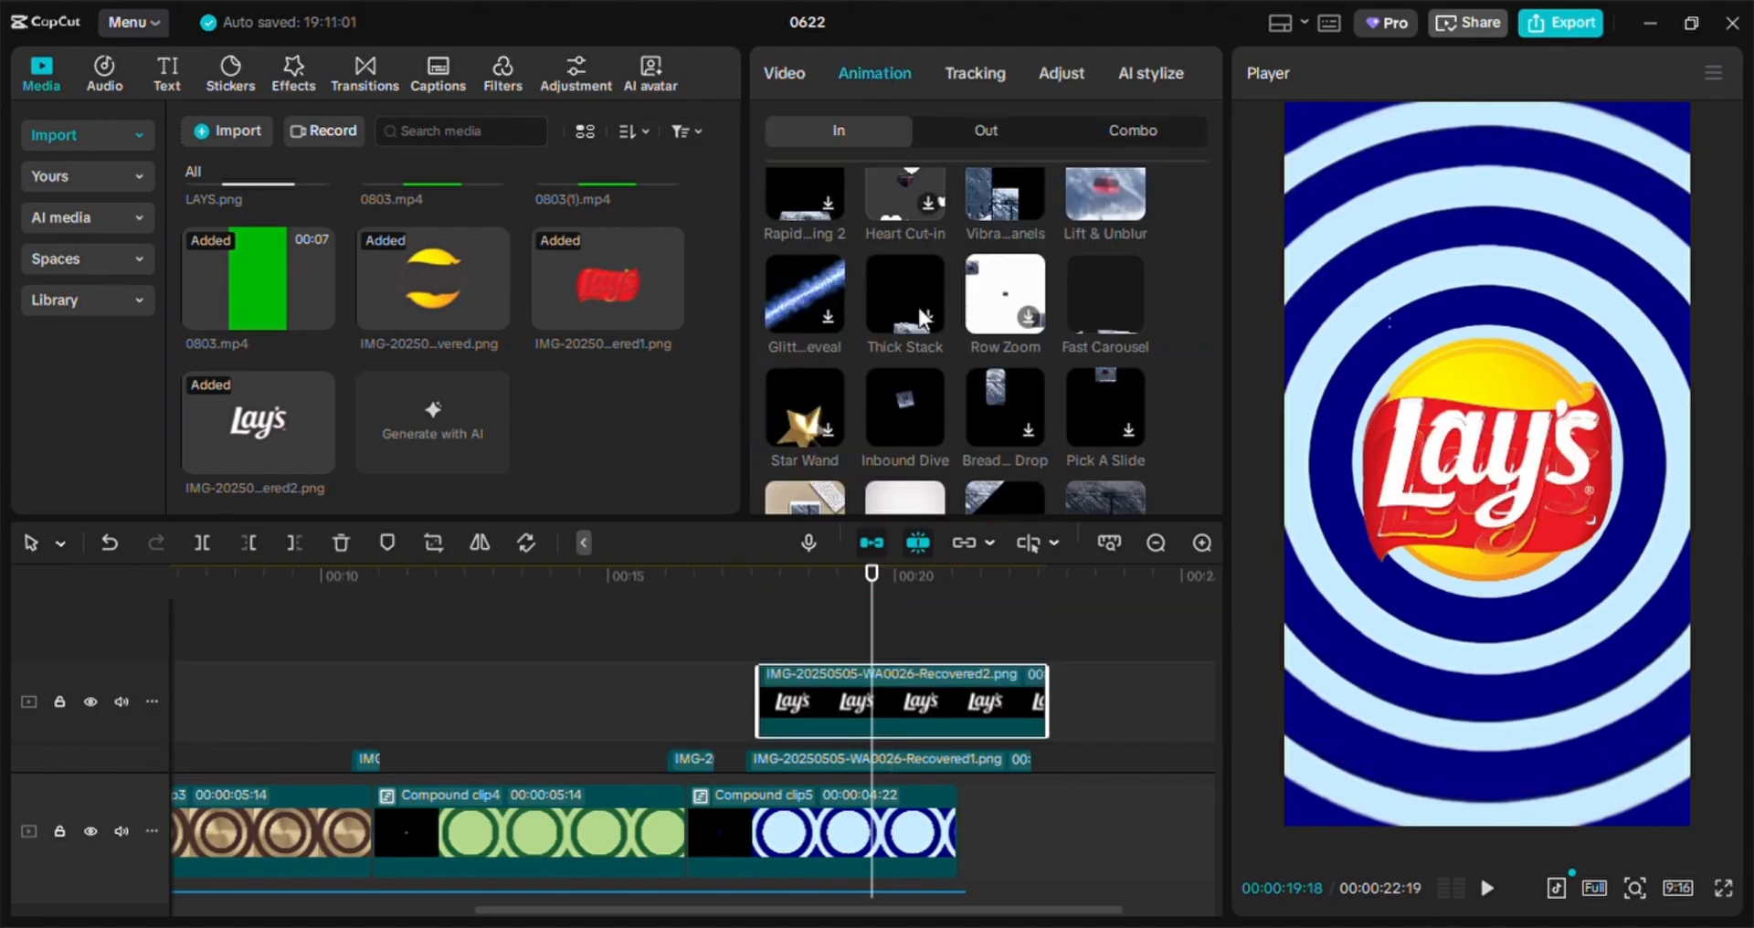
pyautogui.click(901, 407)
pyautogui.scroll(-1, 861, 643)
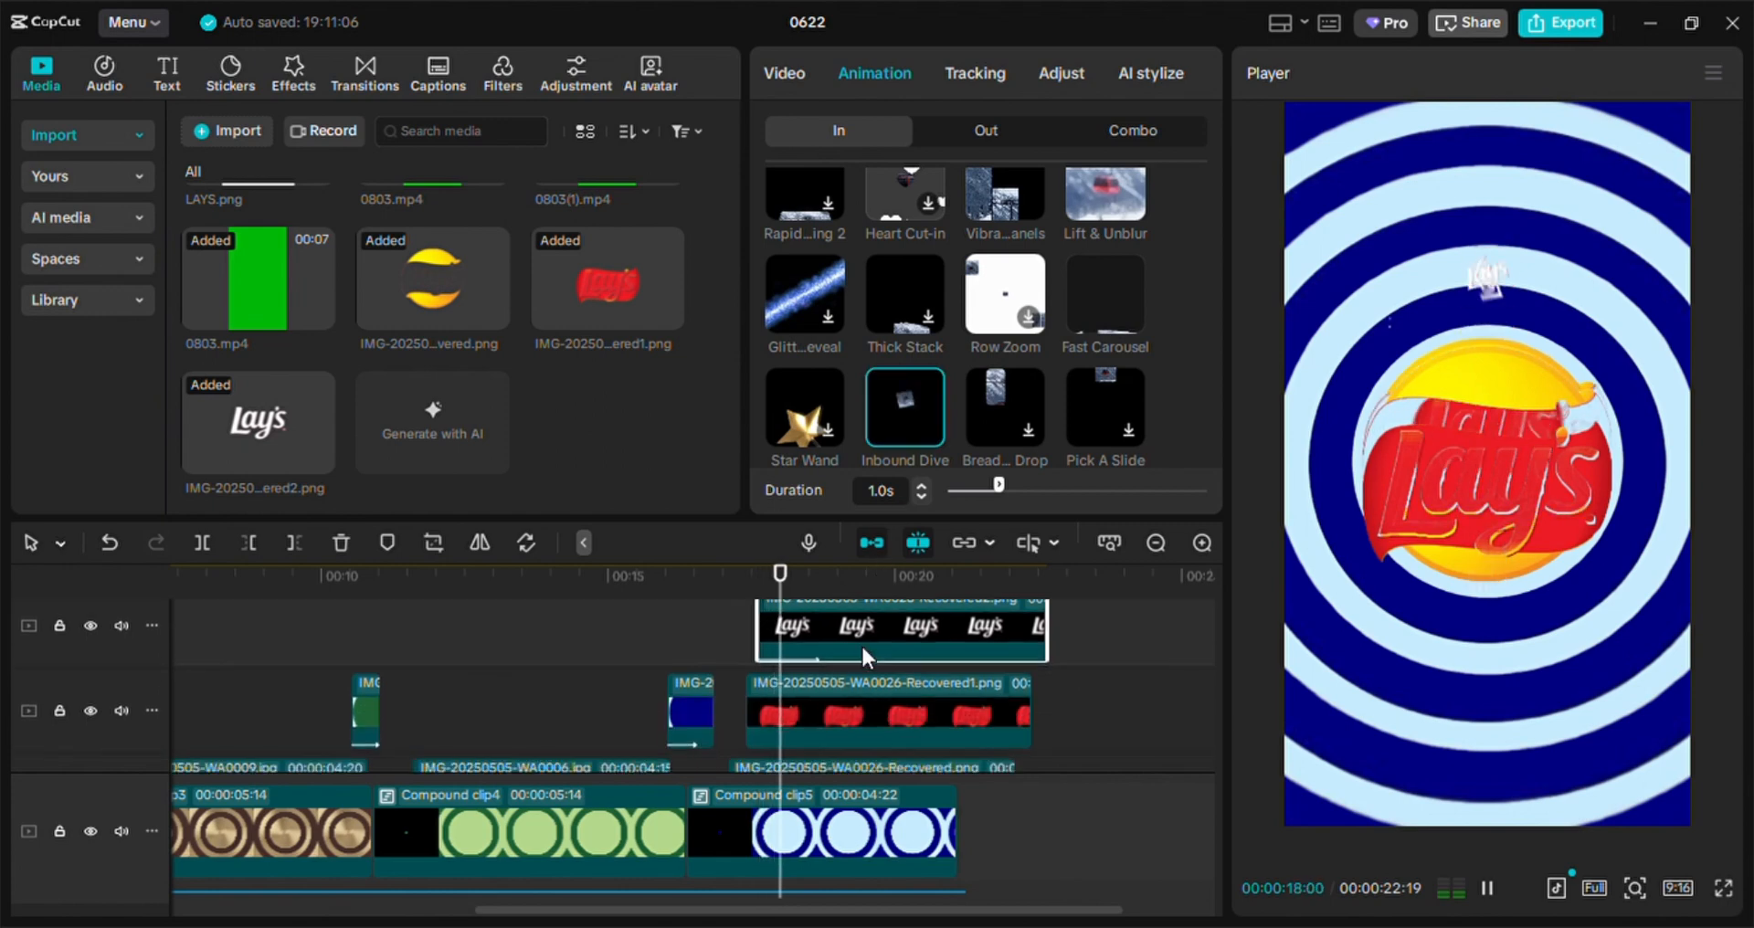
pyautogui.scroll(-1, 862, 648)
pyautogui.press('space')
pyautogui.click(862, 647)
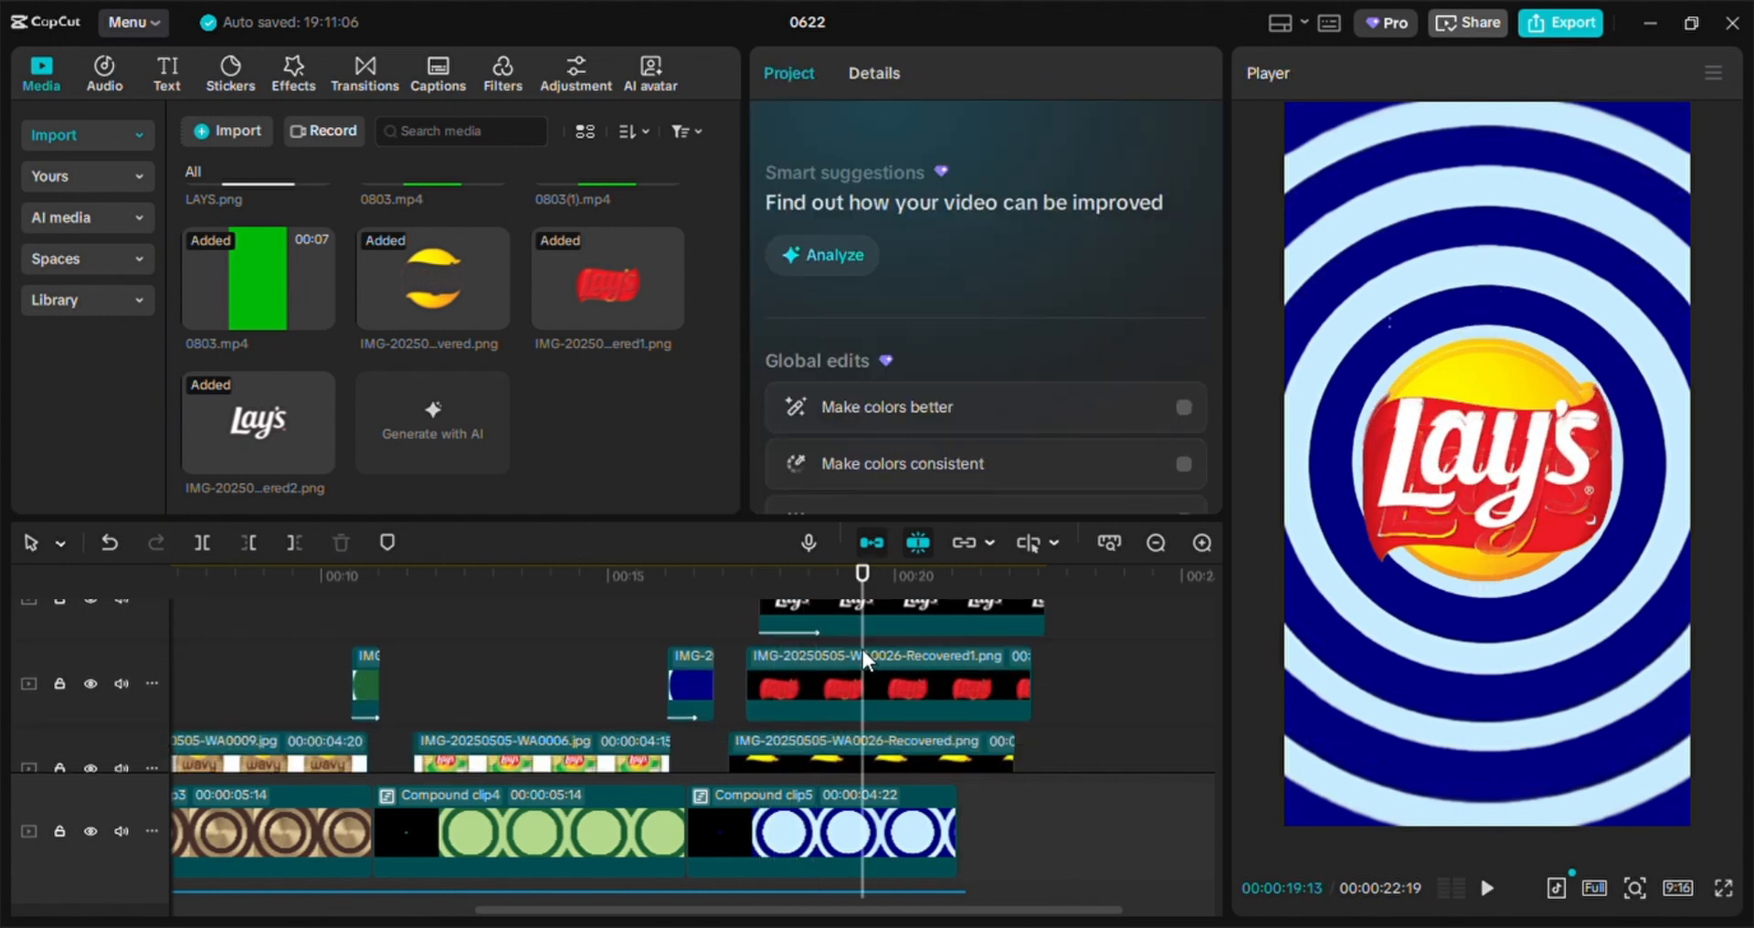
# Apply the Inbound Dive entrance animation to the red band clip
pyautogui.click(879, 664)
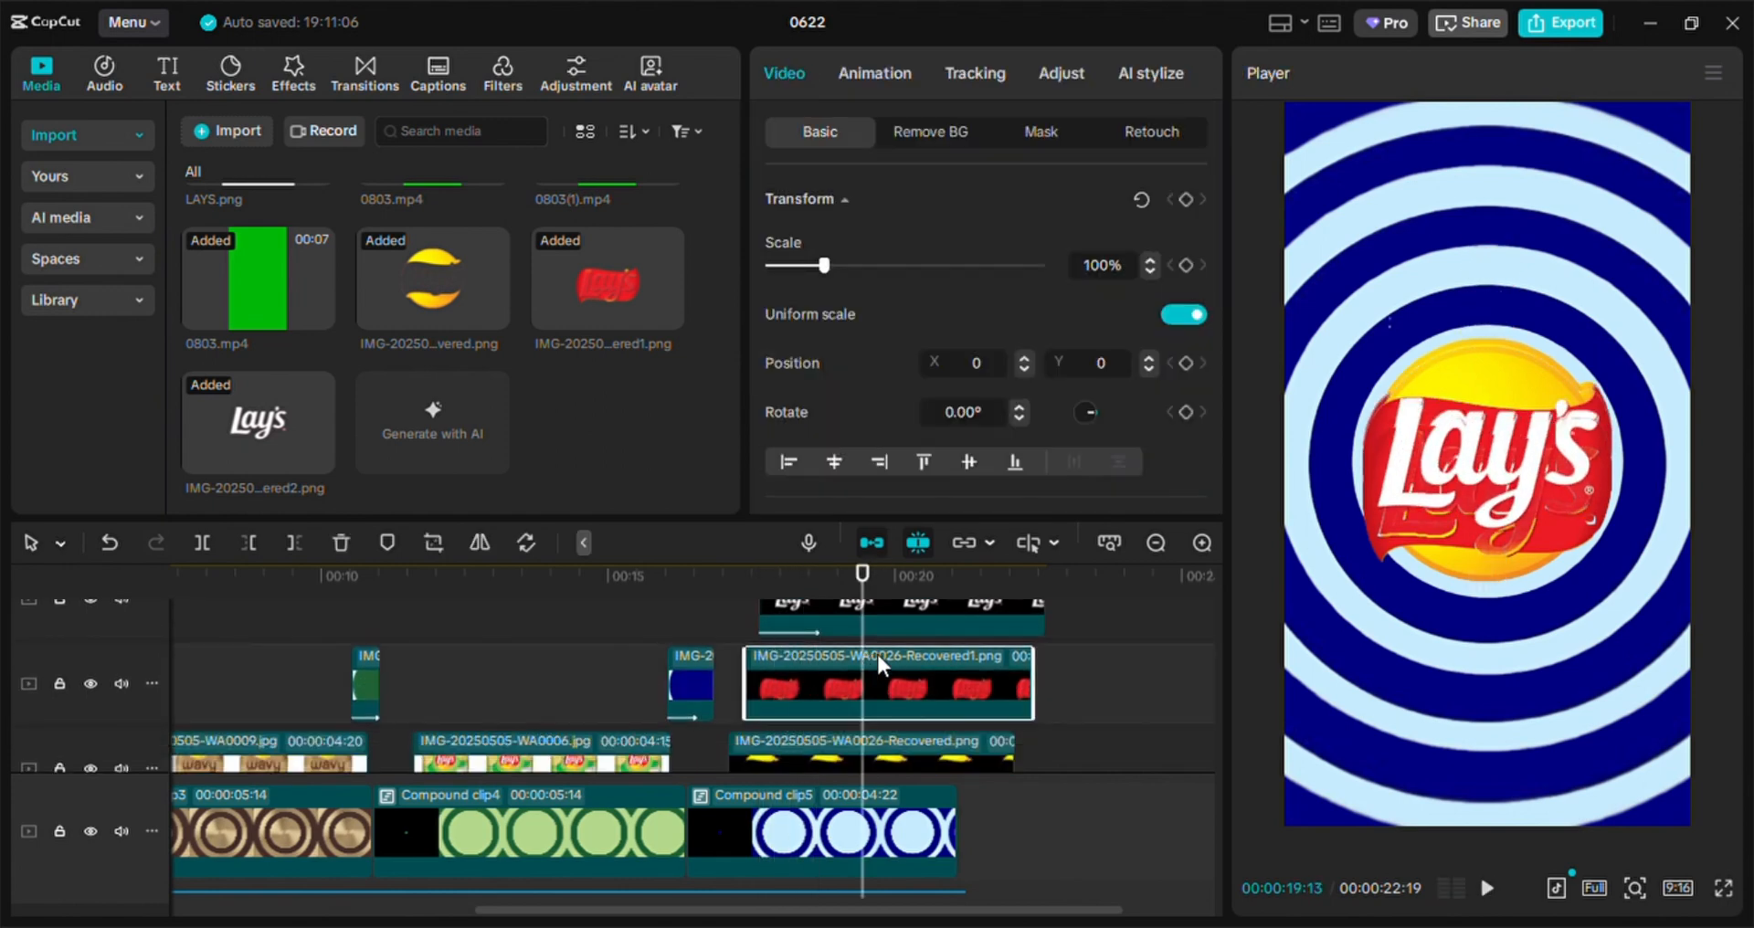
pyautogui.click(875, 80)
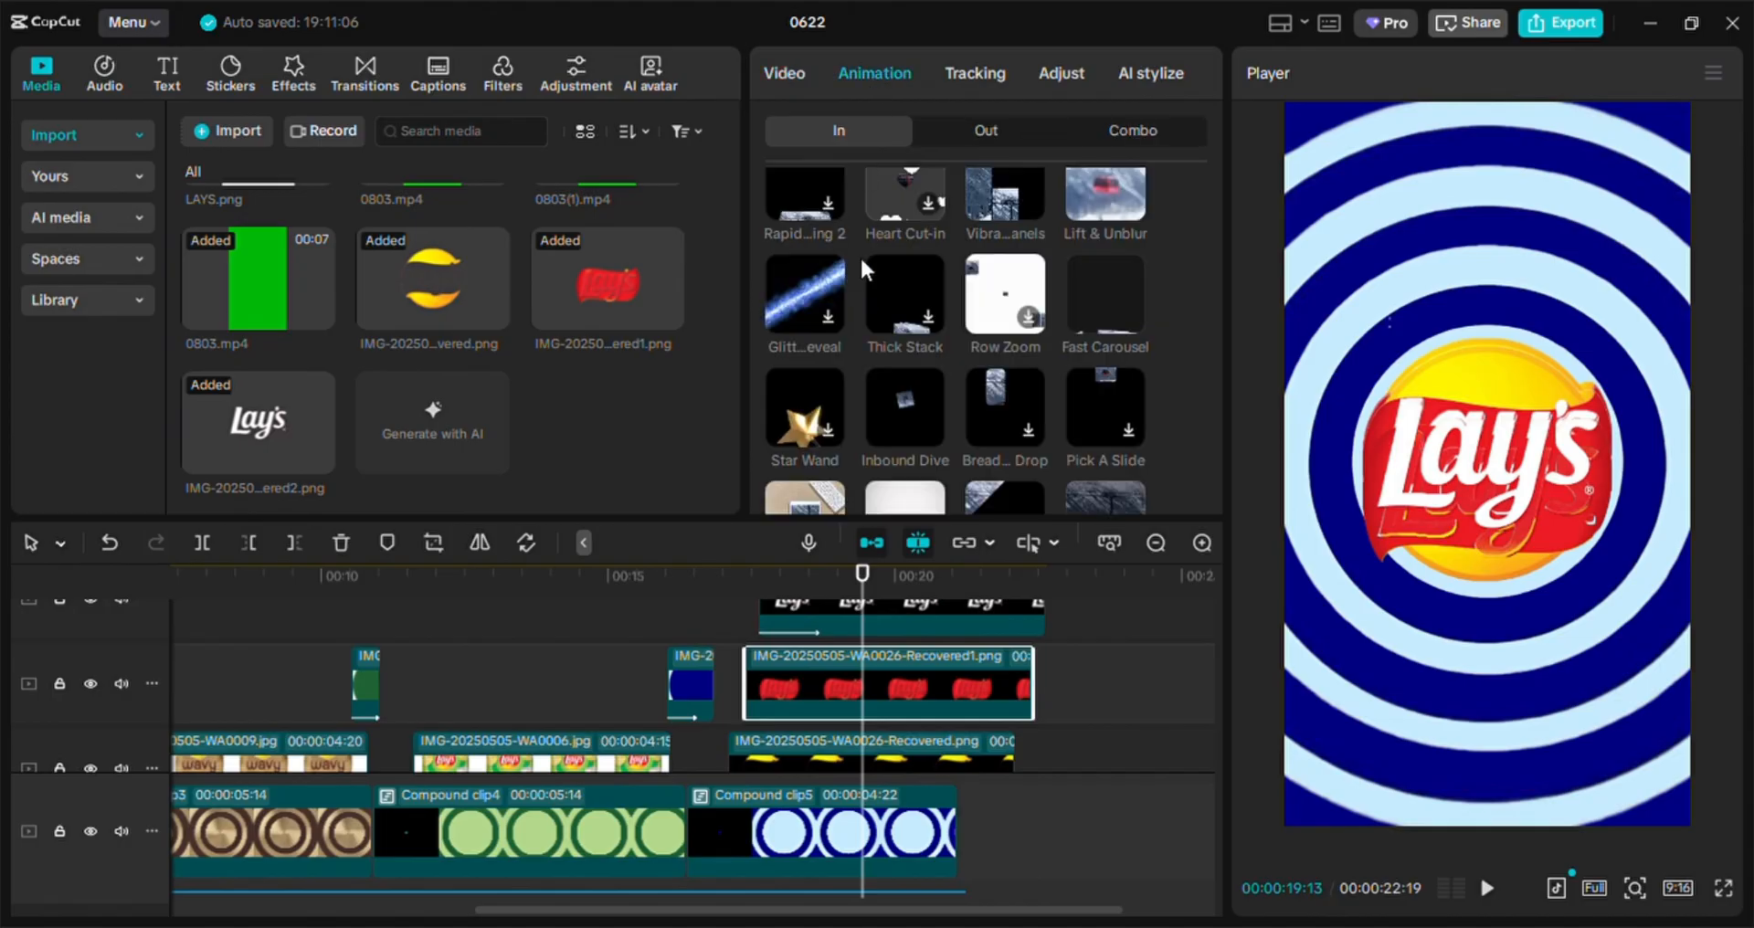
pyautogui.click(899, 408)
pyautogui.scroll(-2, 862, 753)
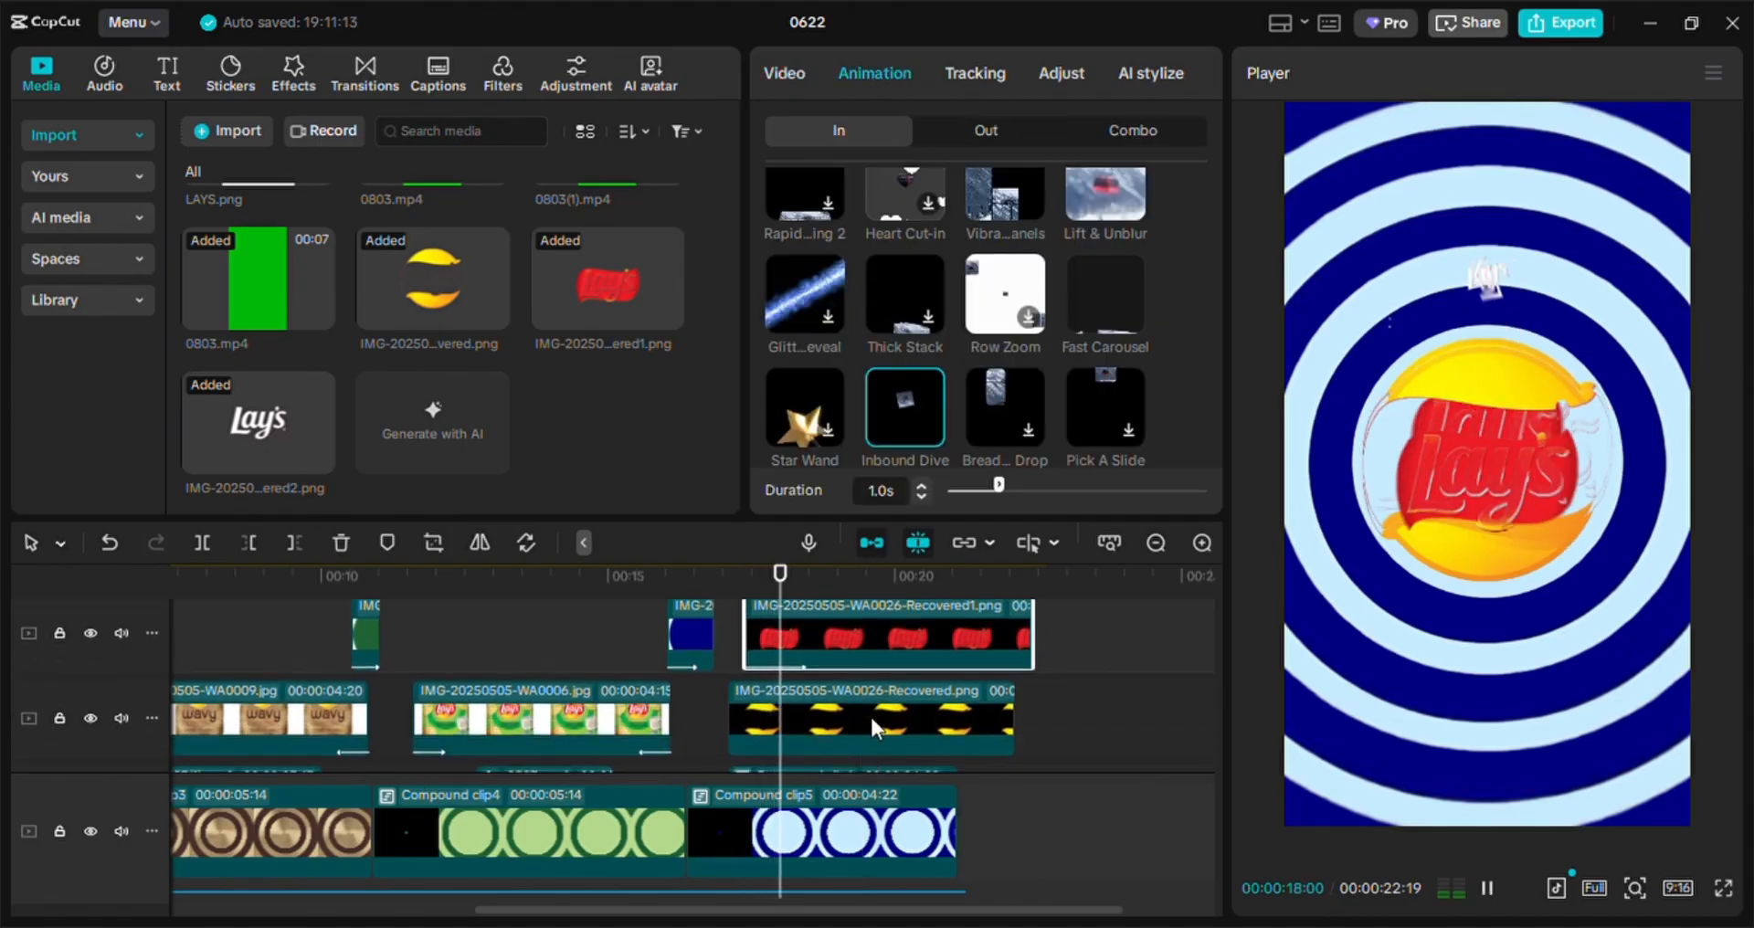
# Apply the Inbound Dive entrance animation to the yellow logo clip and play back the logo entrance
pyautogui.click(879, 712)
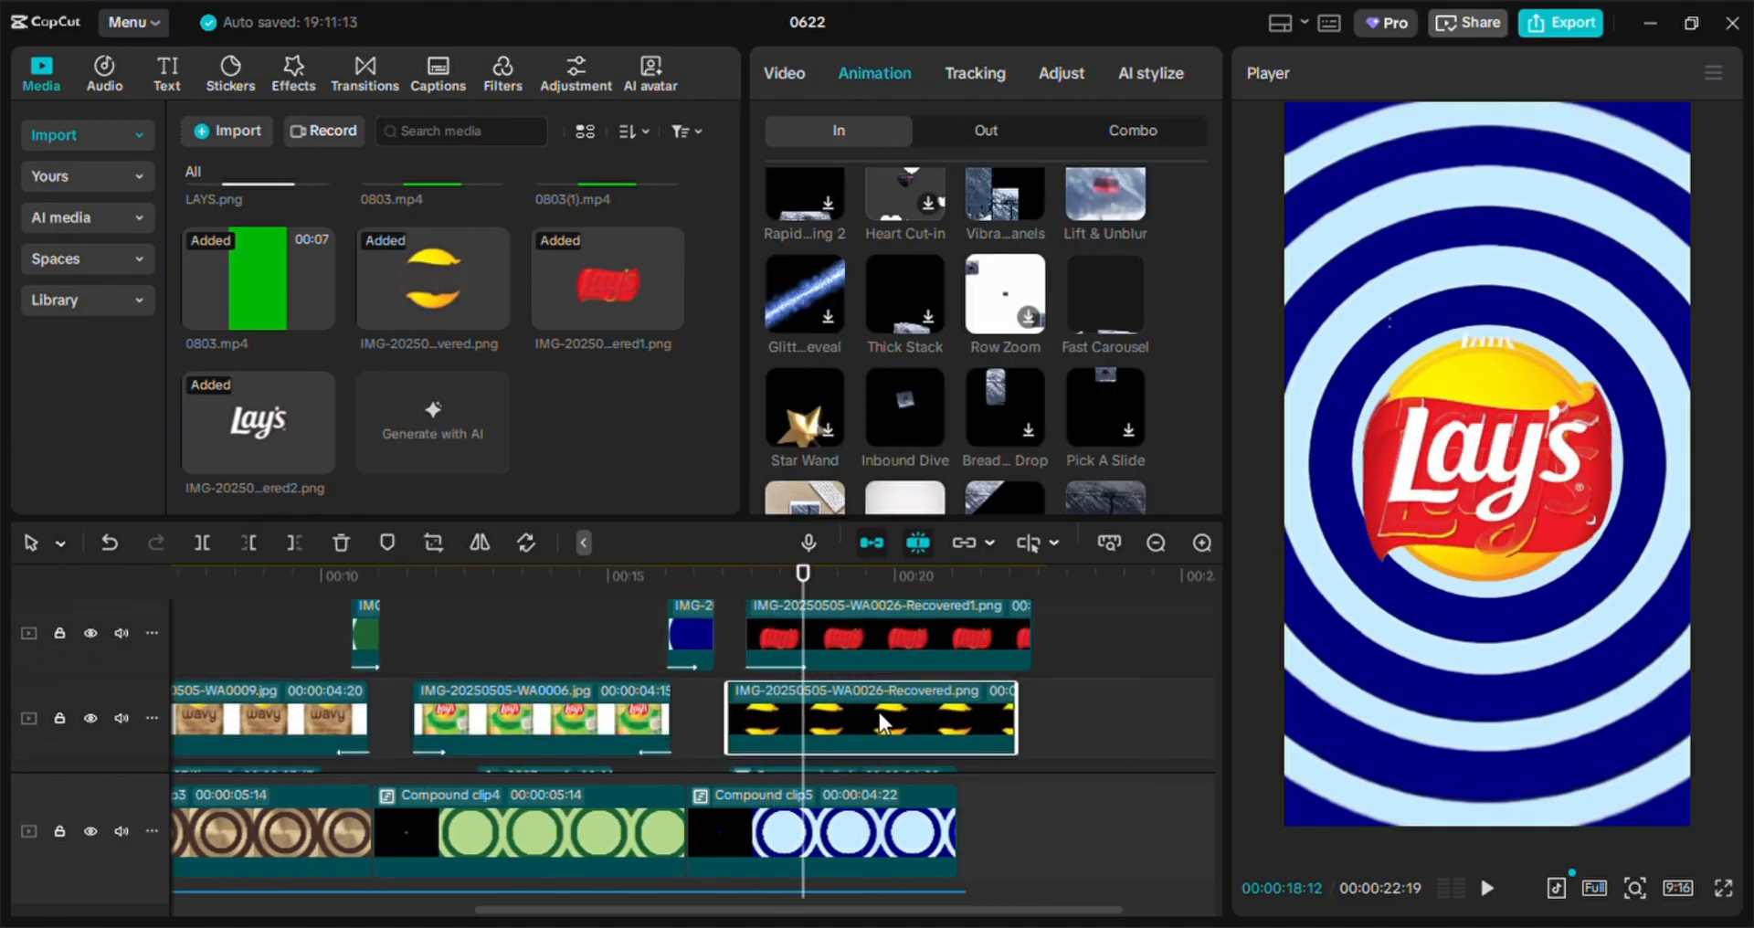
pyautogui.click(881, 407)
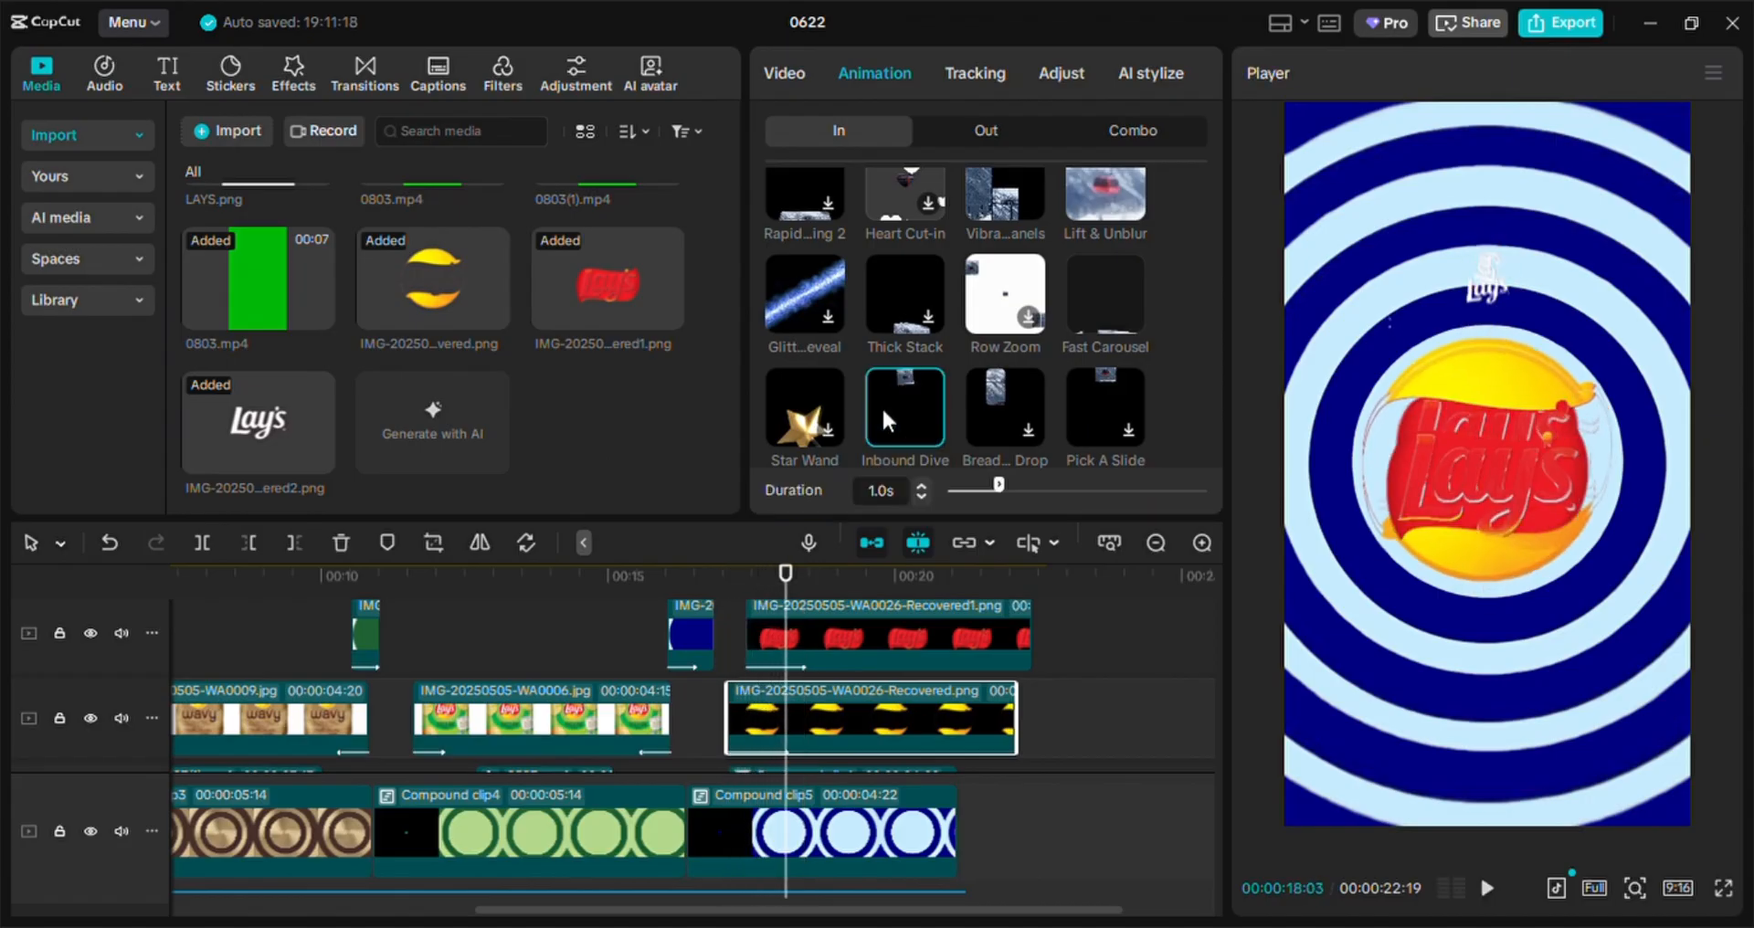
pyautogui.click(721, 574)
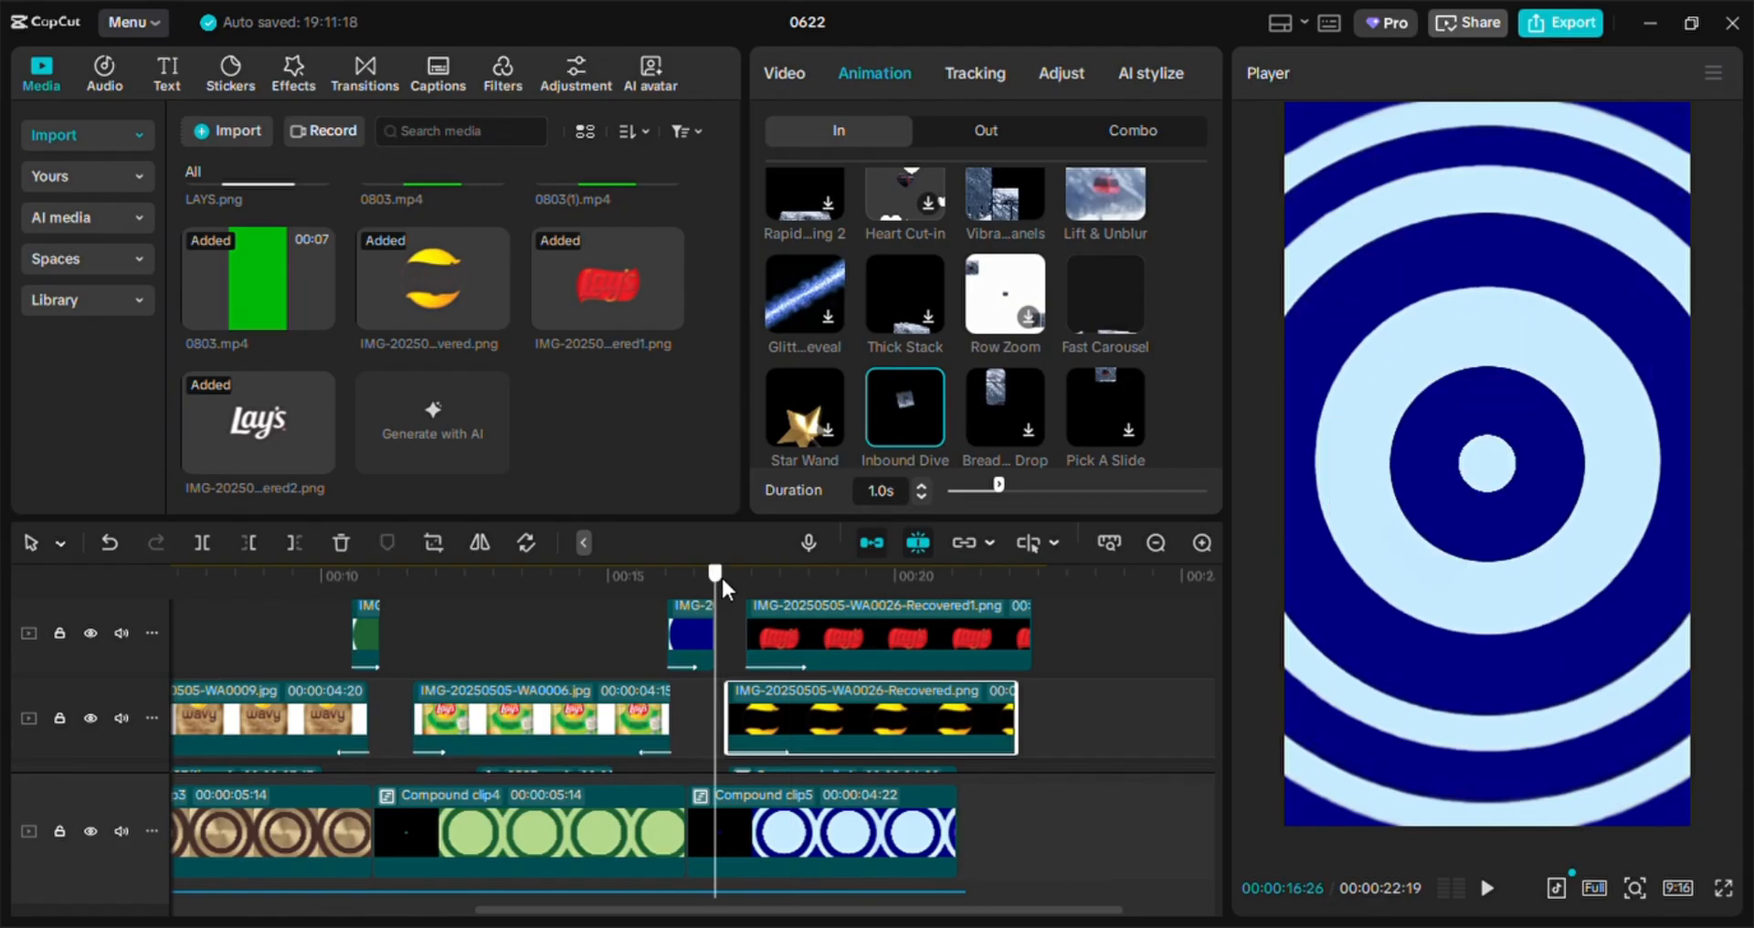
pyautogui.press('space')
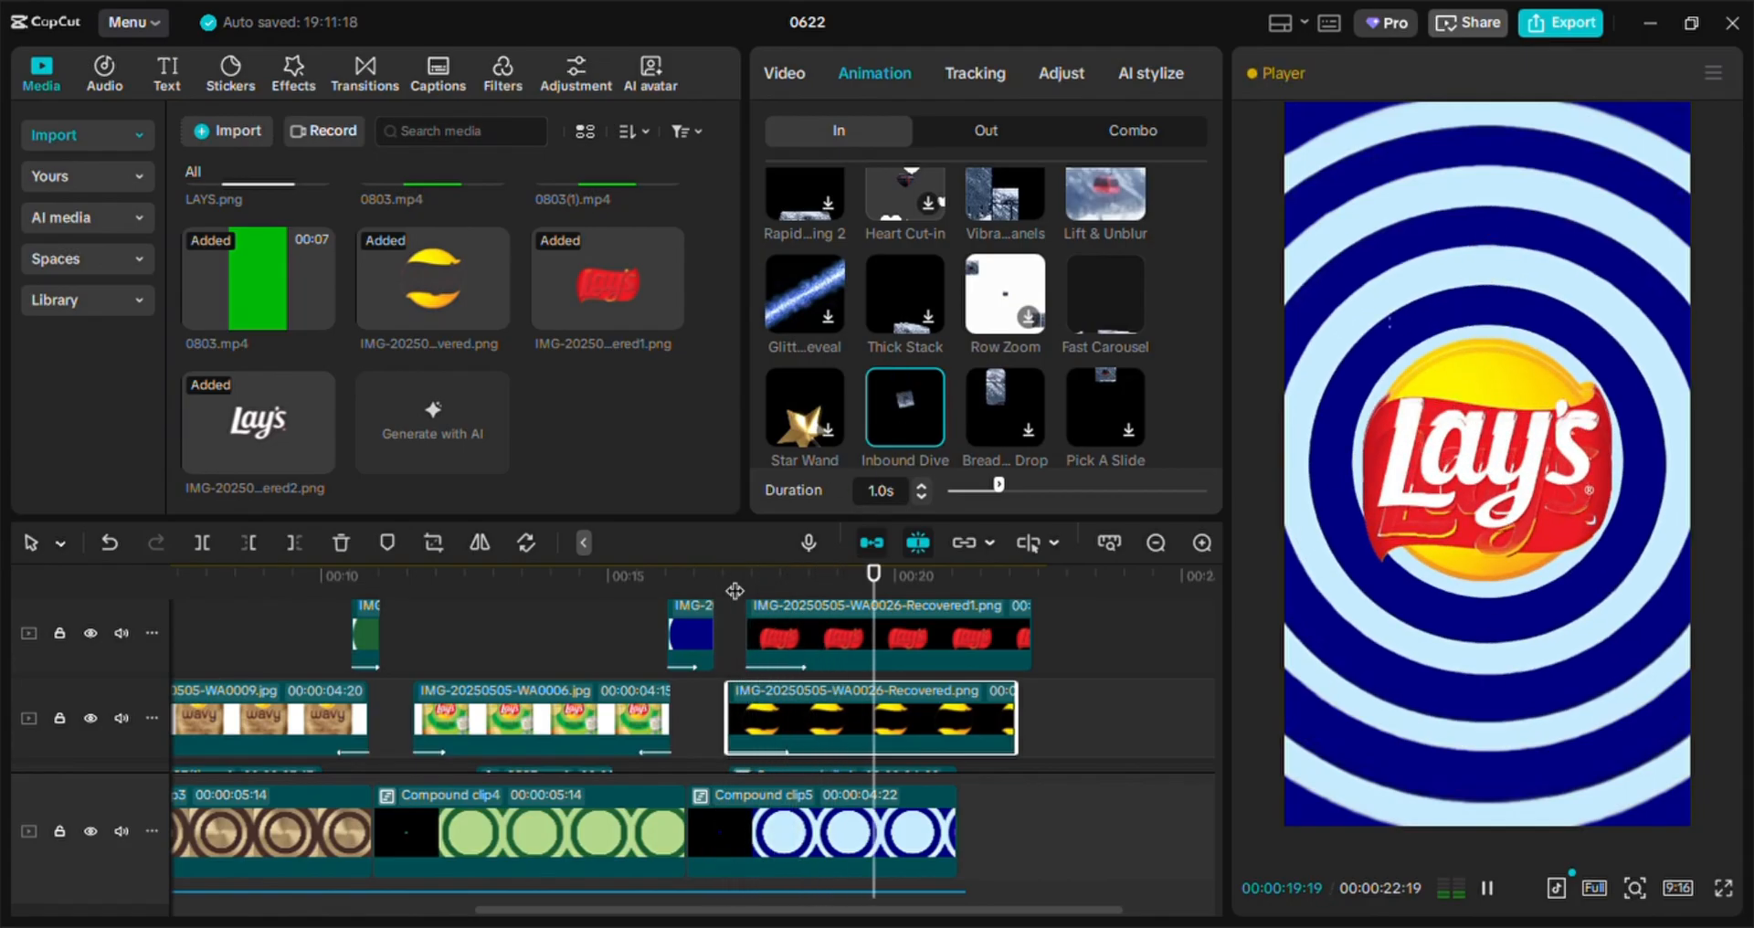
pyautogui.press('space')
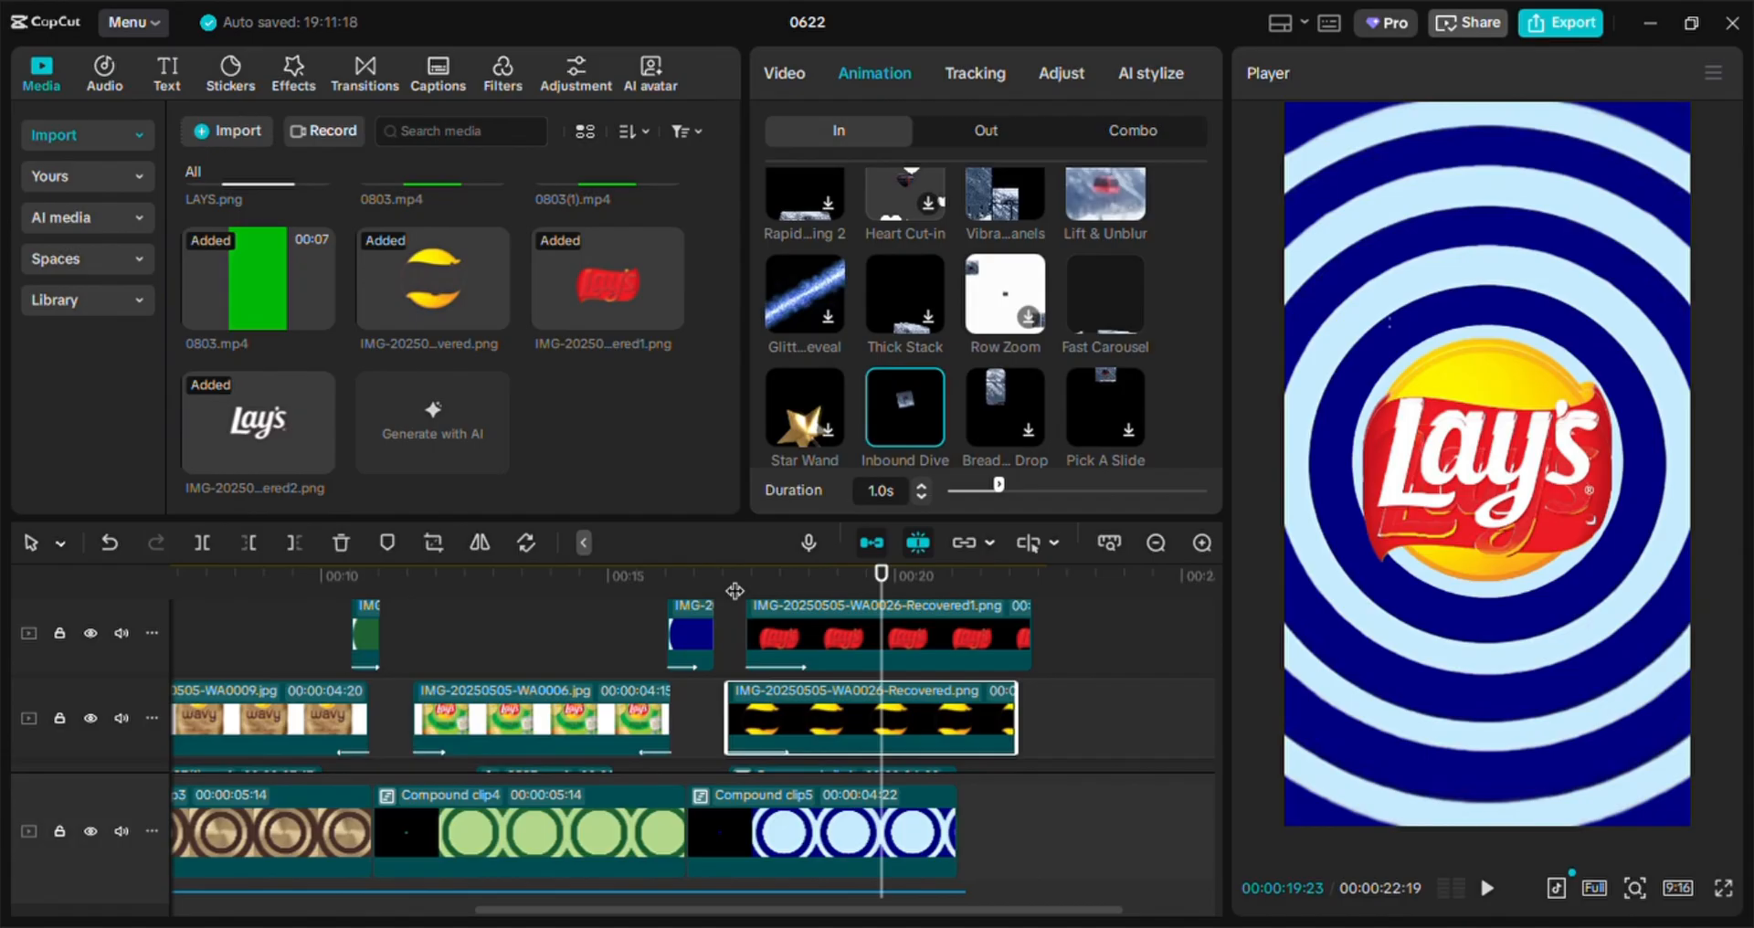
# Hide the track that holds Compound clip6 so its complete logo is not shown behind the separate layers
pyautogui.scroll(-2, 897, 709)
pyautogui.click(897, 708)
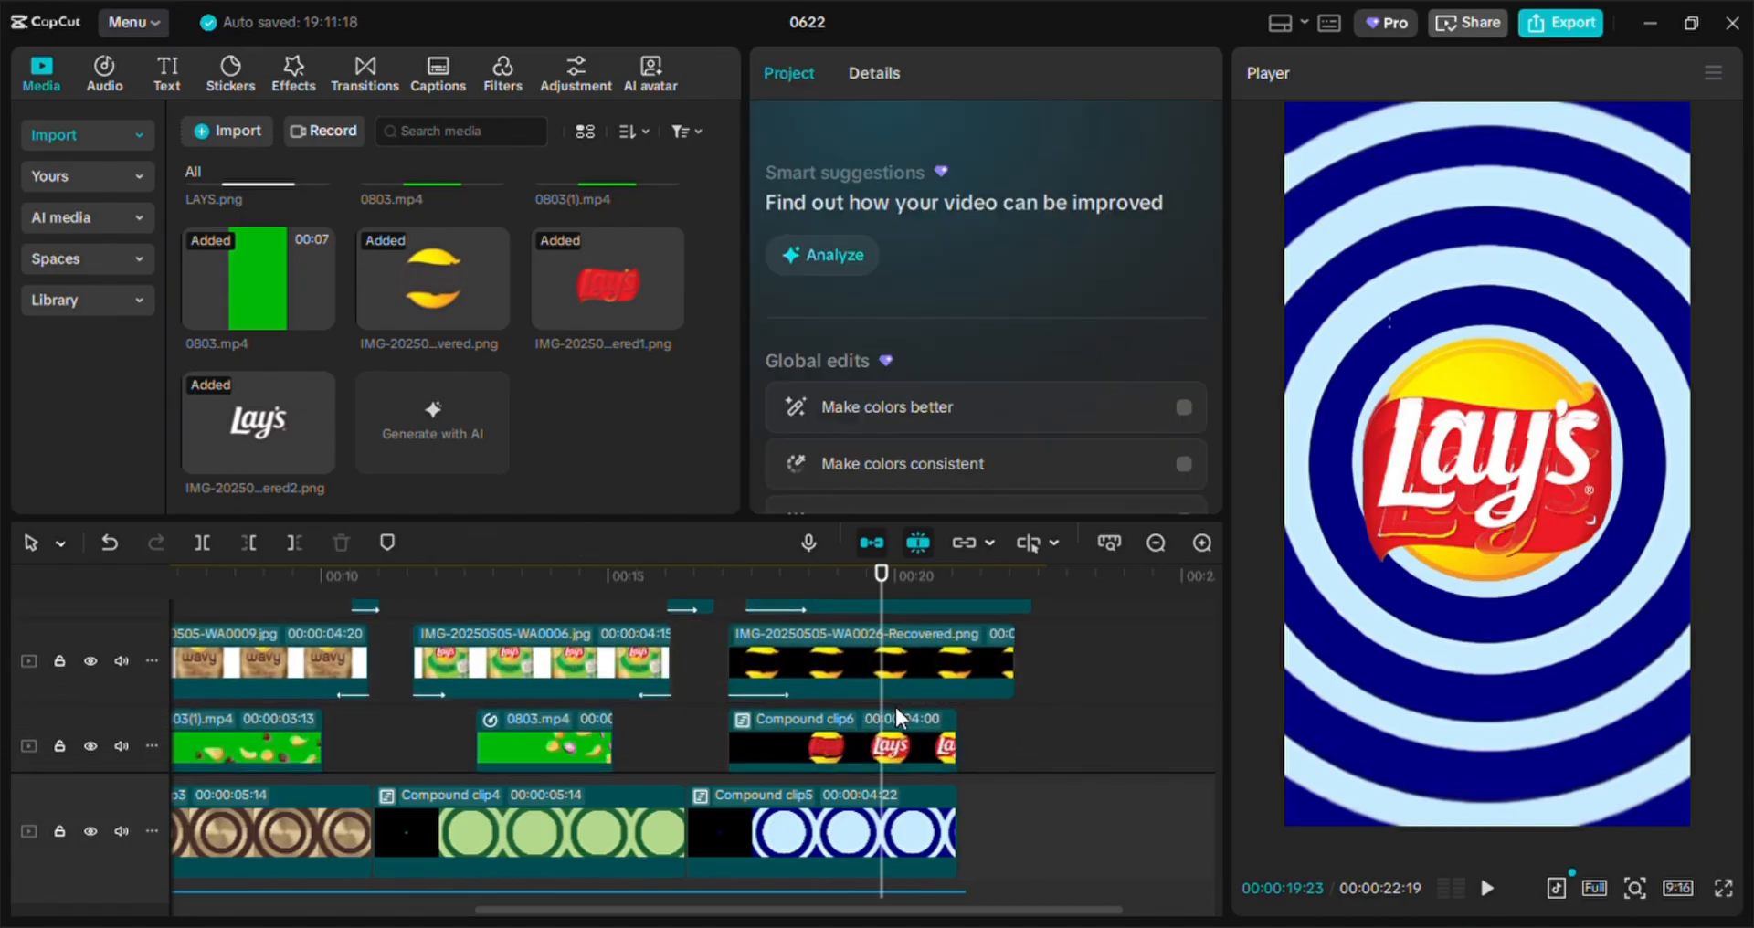
pyautogui.click(924, 755)
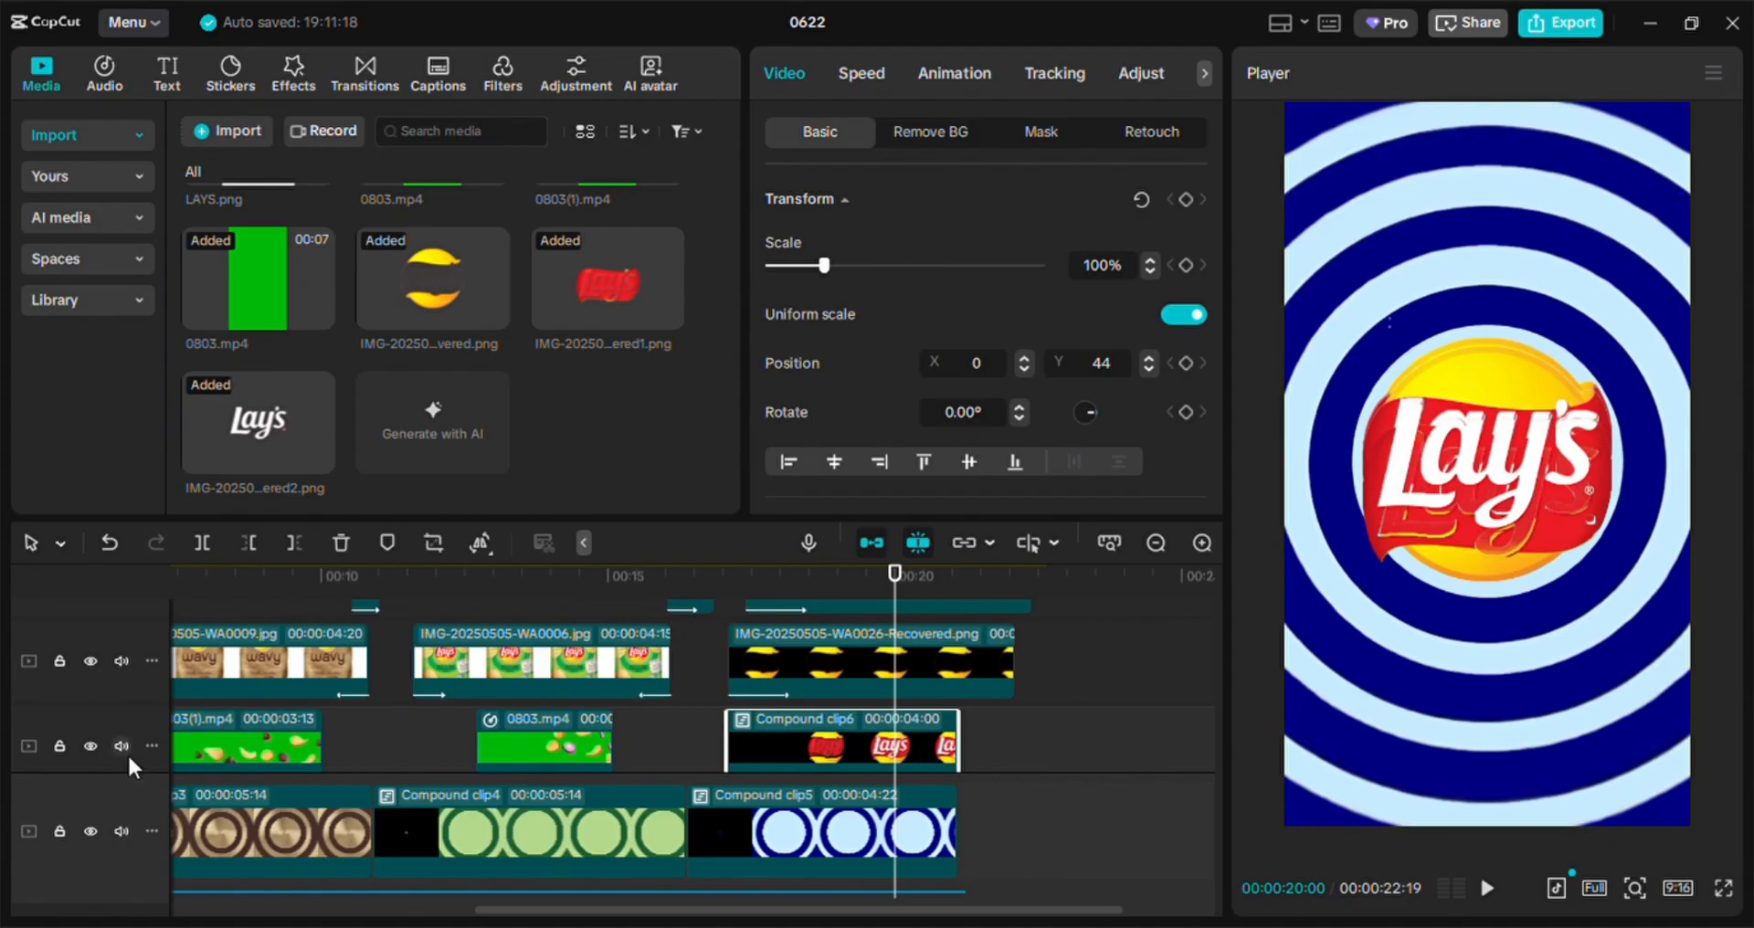
pyautogui.click(92, 751)
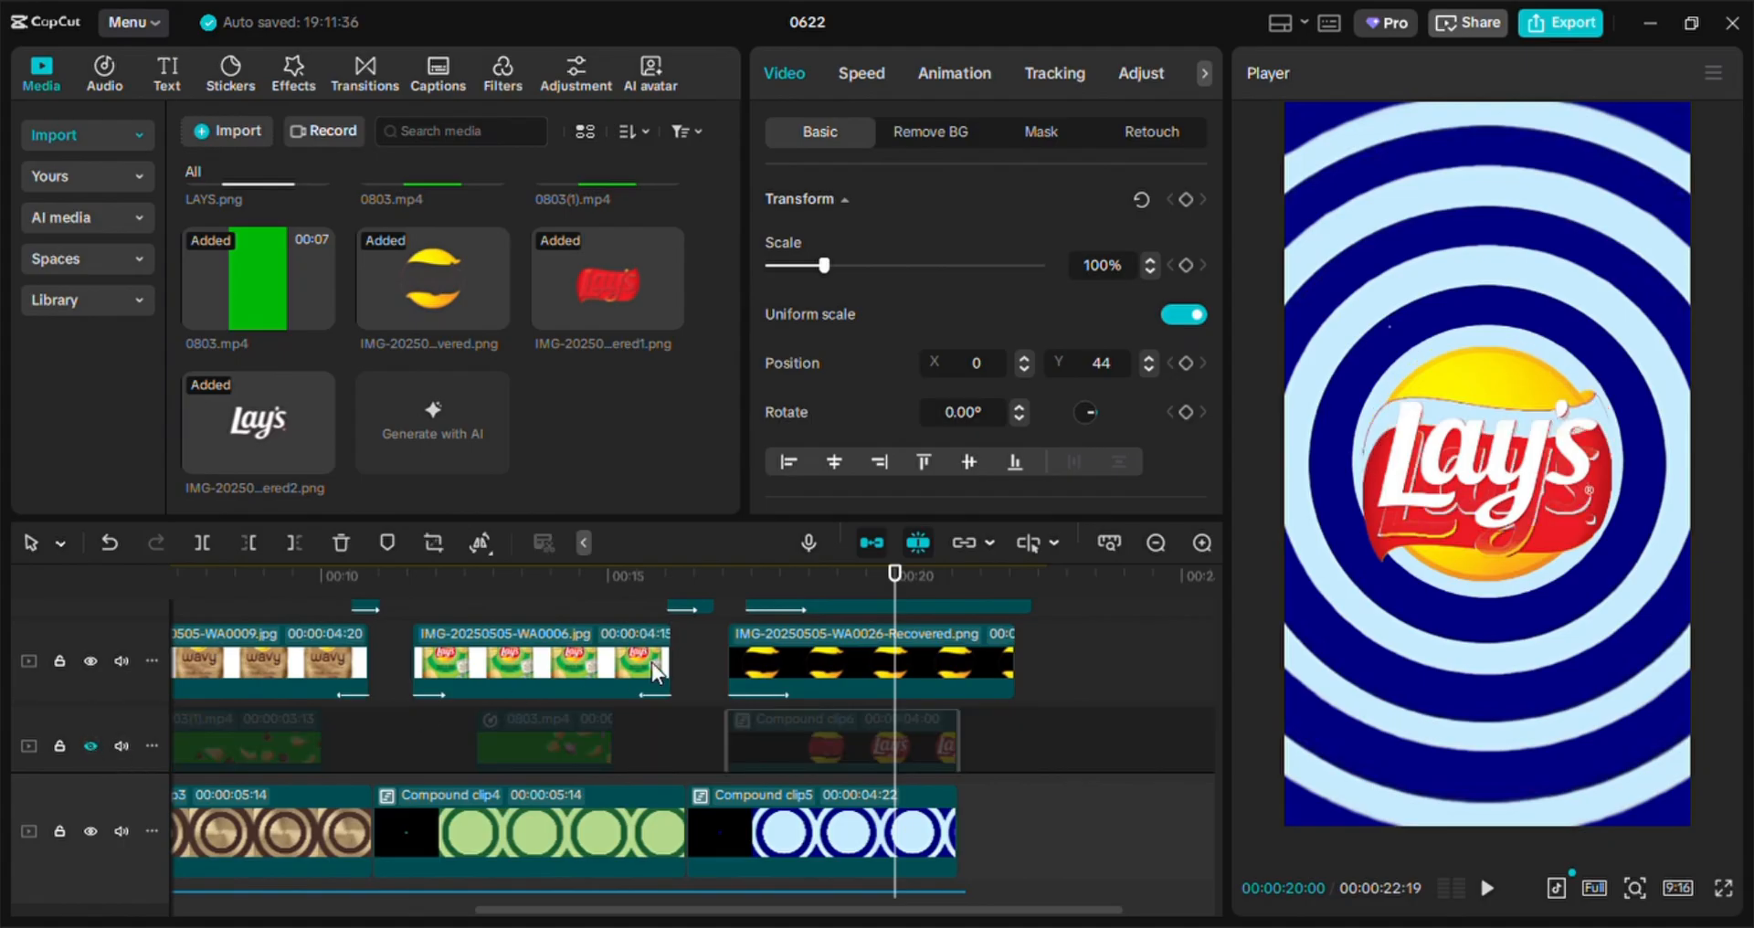
# Align the red band clip with the yellow logo parts by setting its Y position to 147
pyautogui.click(980, 660)
pyautogui.scroll(1, 1024, 680)
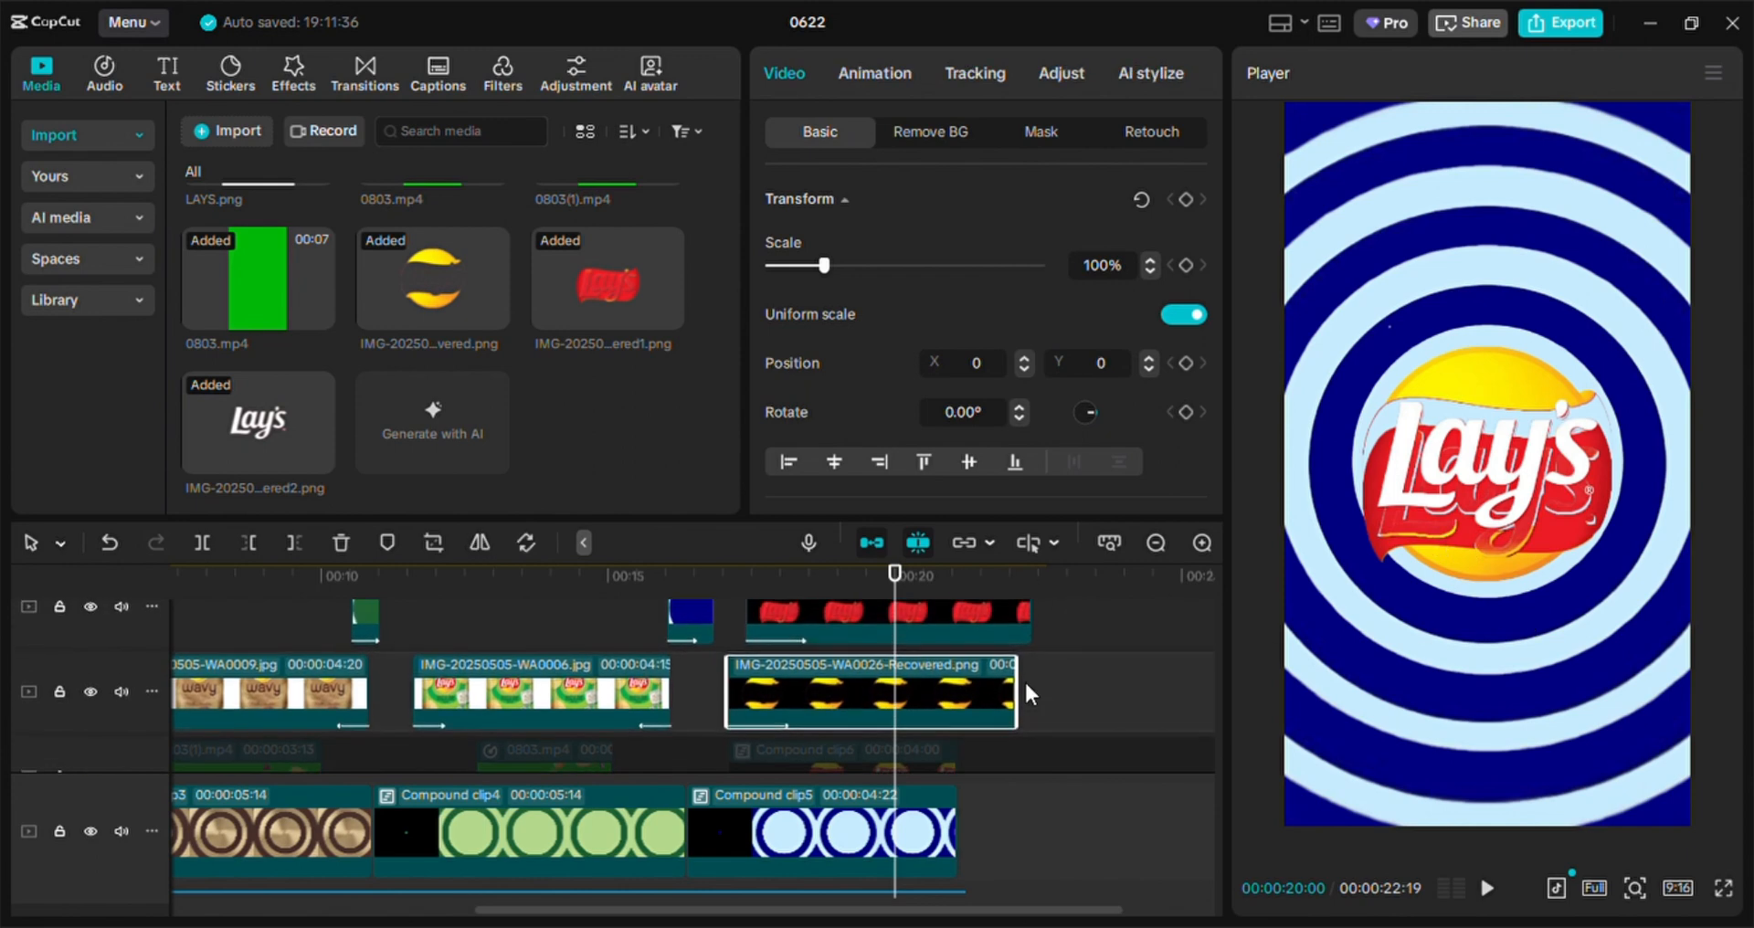
pyautogui.click(992, 628)
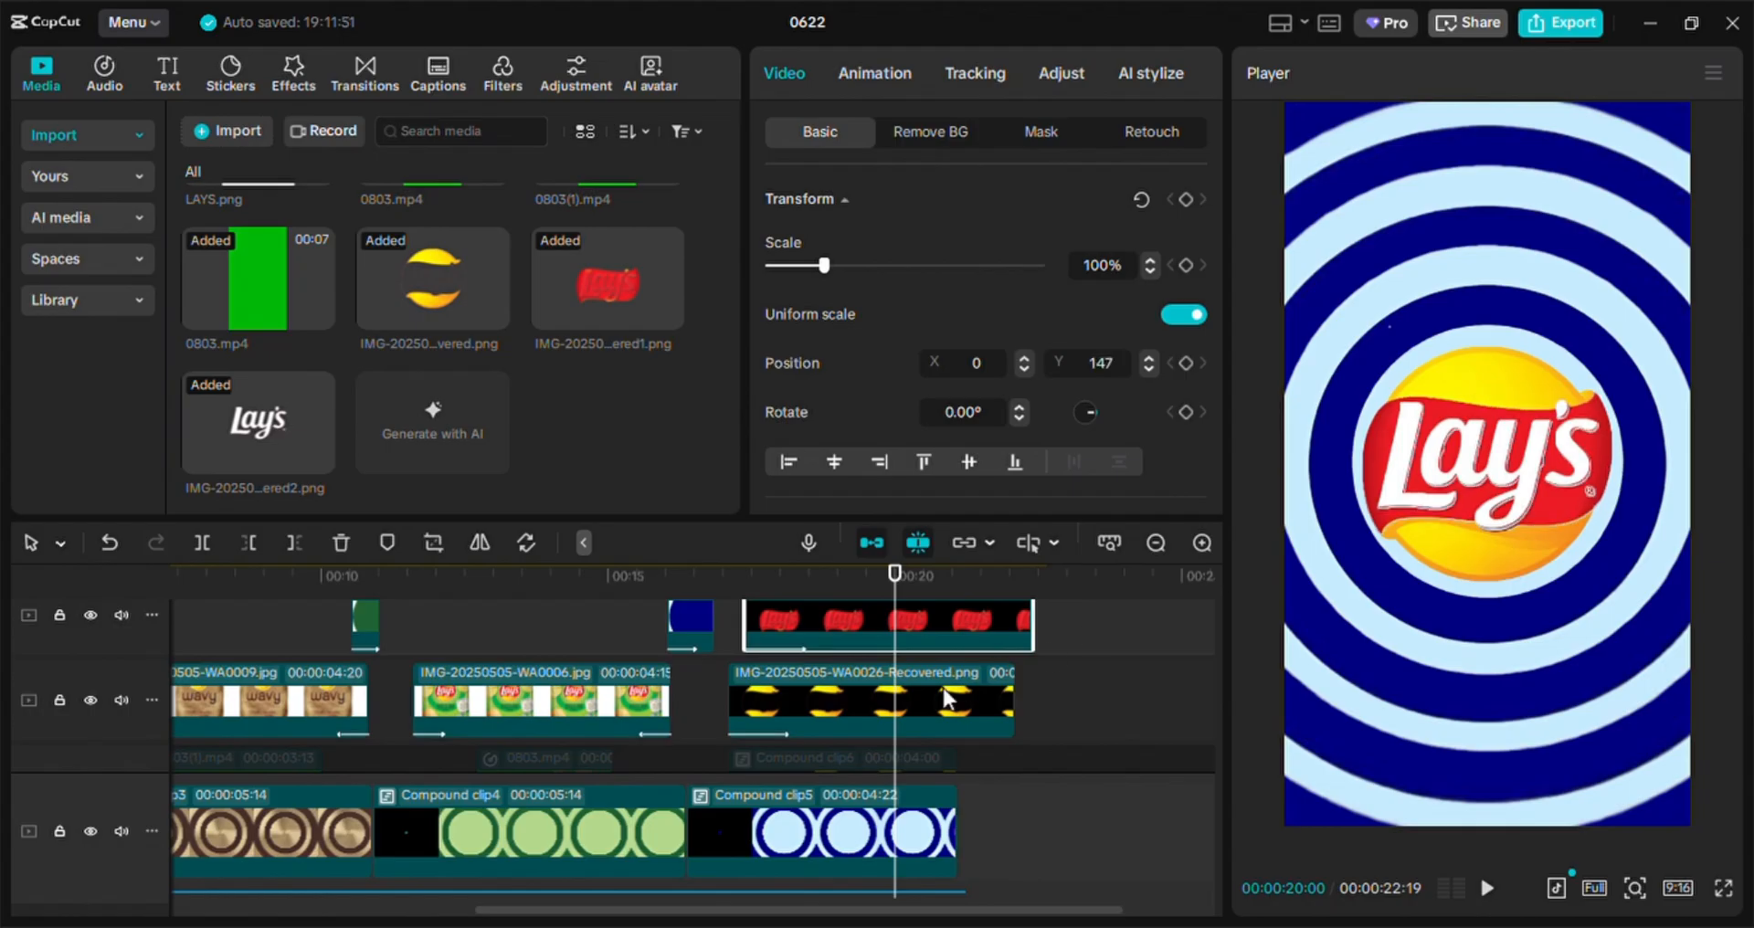
# Set the Lay's lettering clip's Y position to -44 to fit the red band, and play the logo entrance
pyautogui.scroll(2, 943, 688)
pyautogui.click(972, 634)
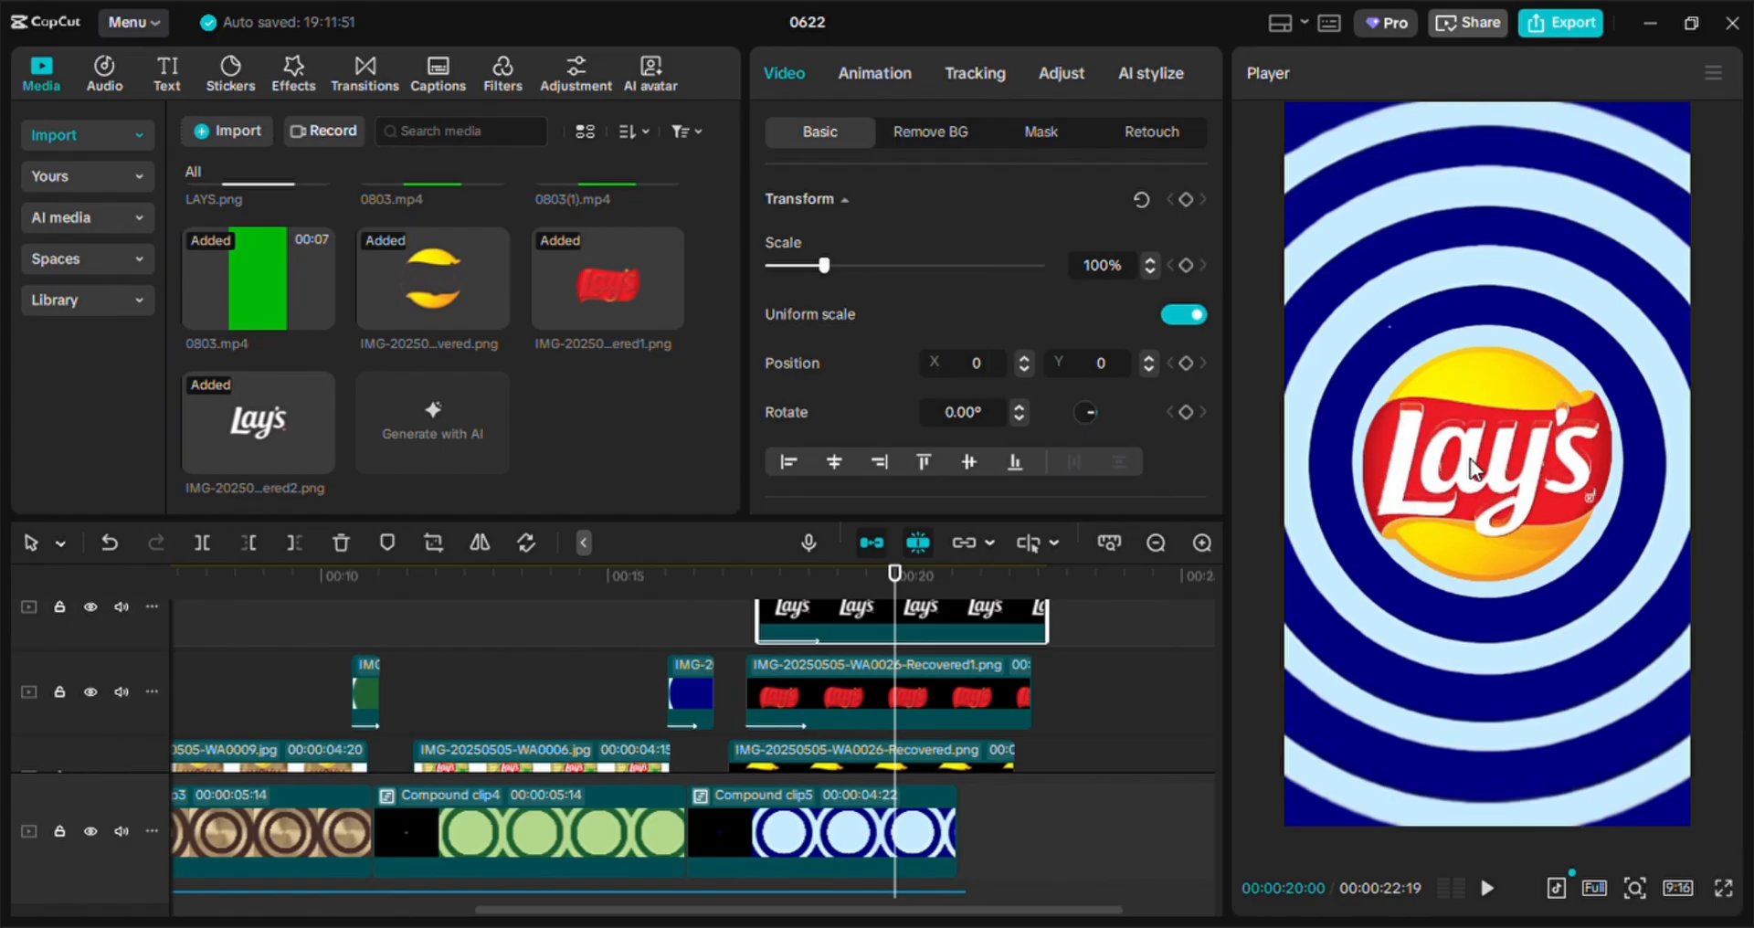
pyautogui.click(702, 592)
pyautogui.press('space')
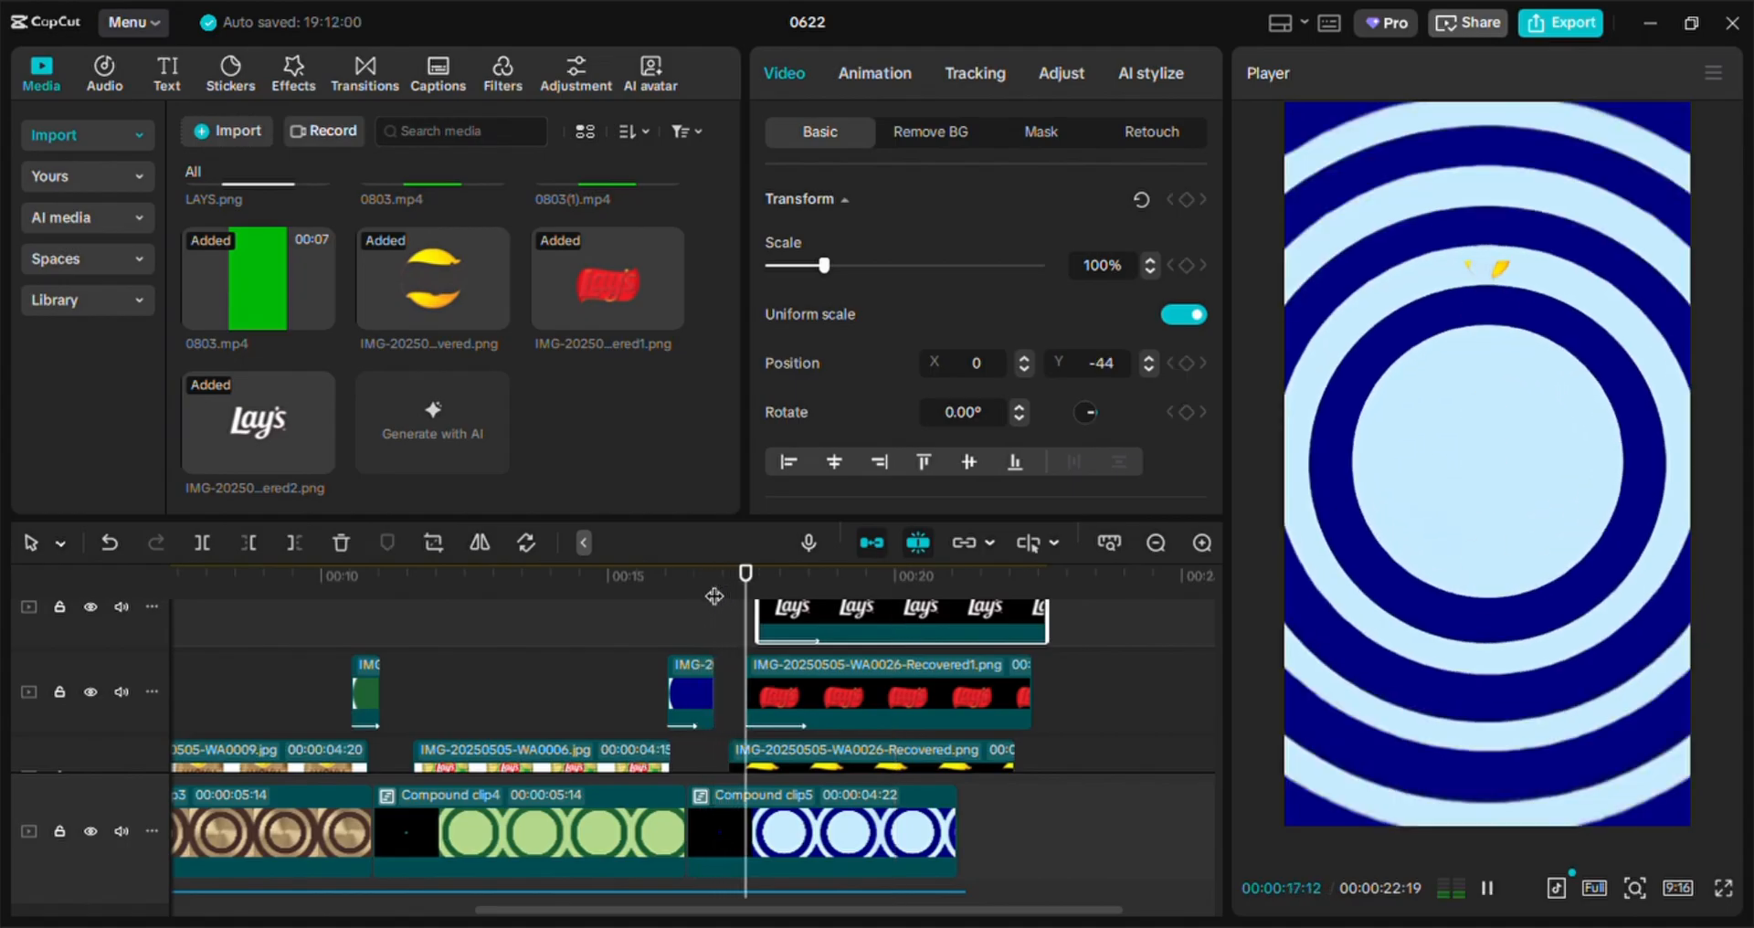